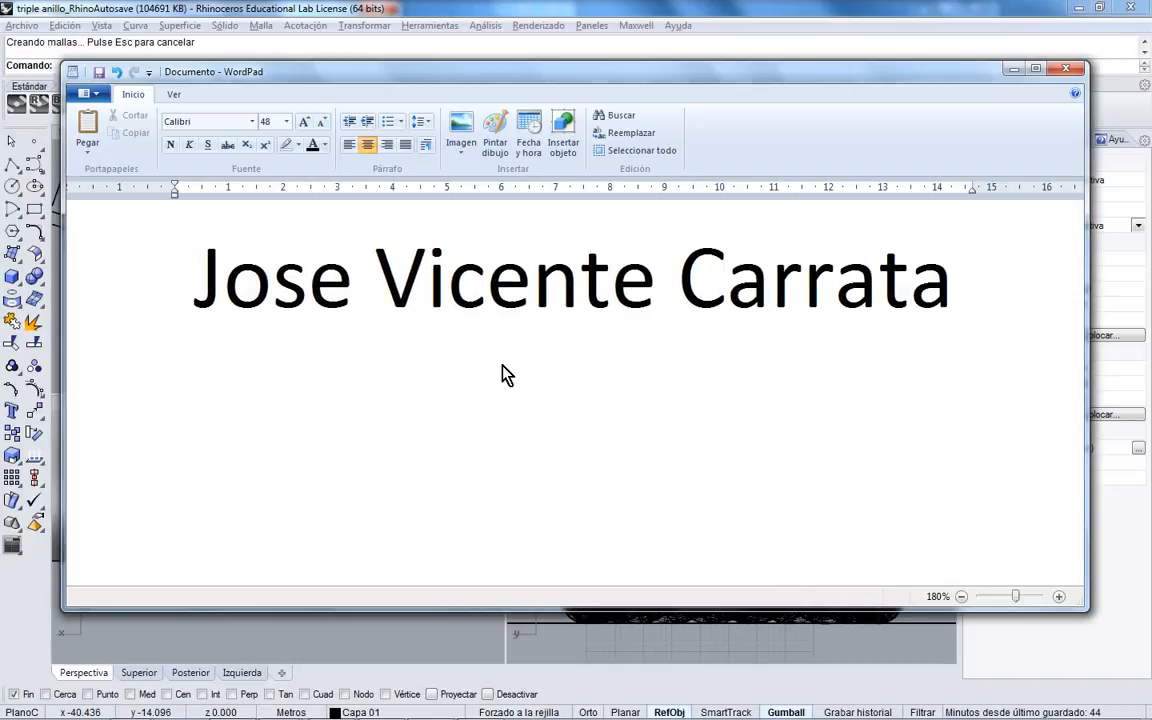
- Enter the author's name, maximize WordPad, and add the contact e-mail on a new line
{"action": "type", "text": "la"}
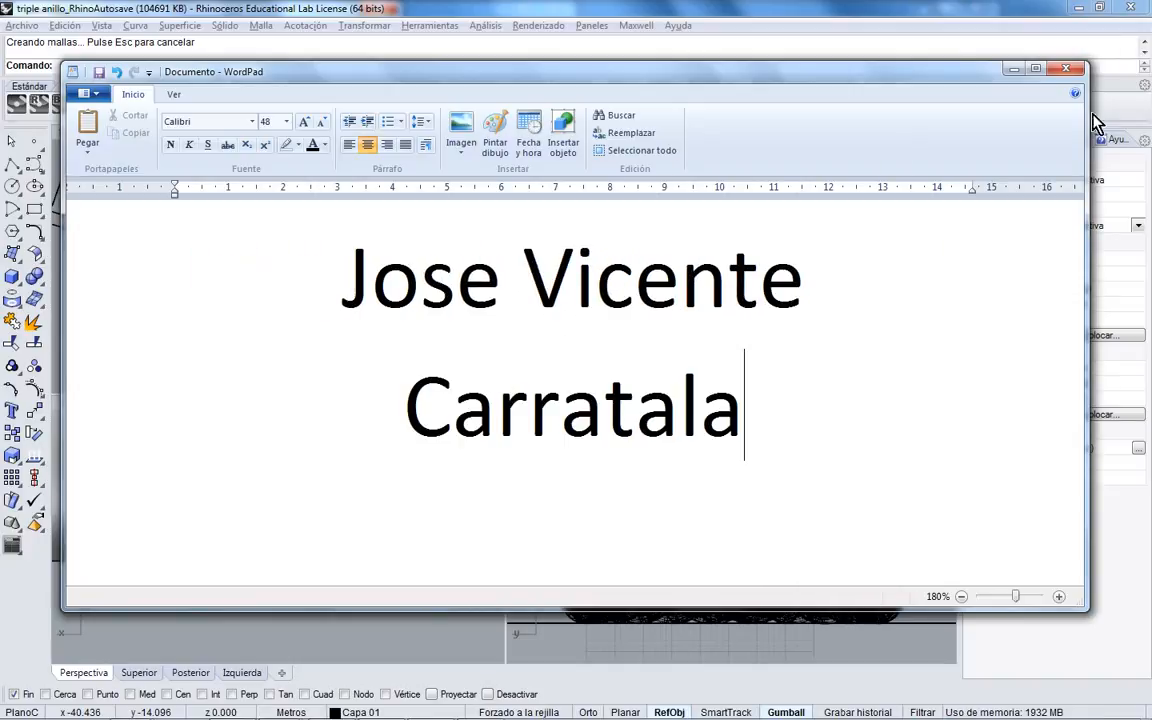
{"action": "left_click", "coordinate": [1036, 69]}
{"action": "key", "text": "Return"}
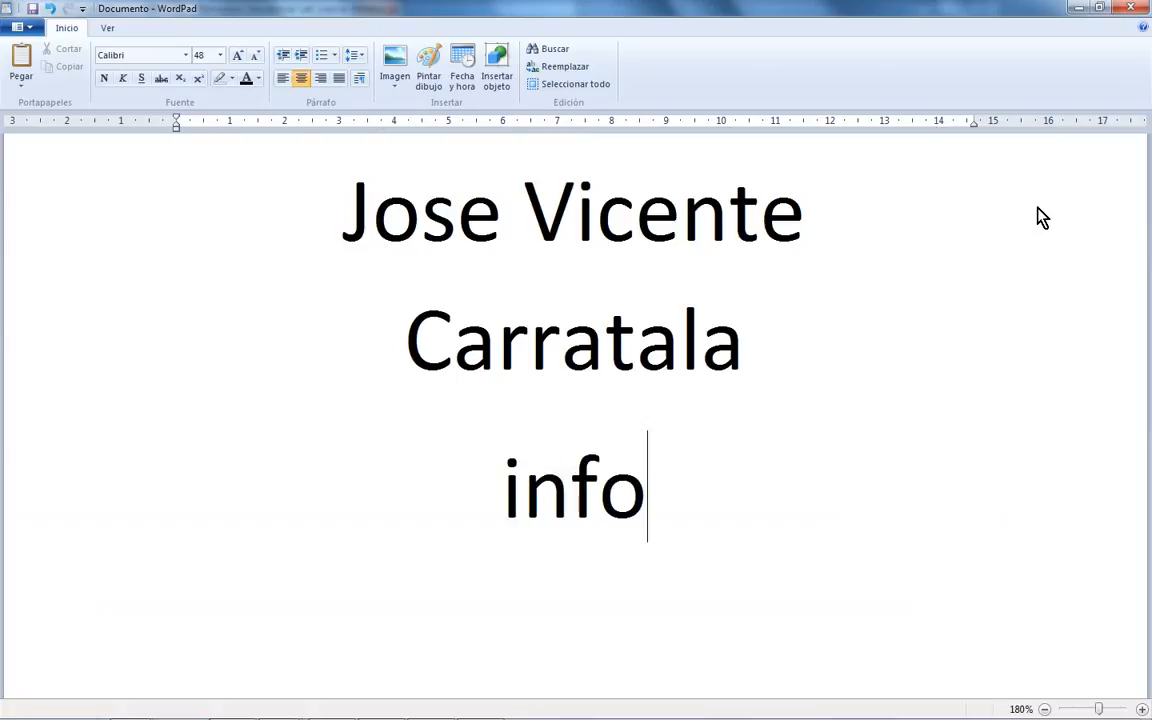
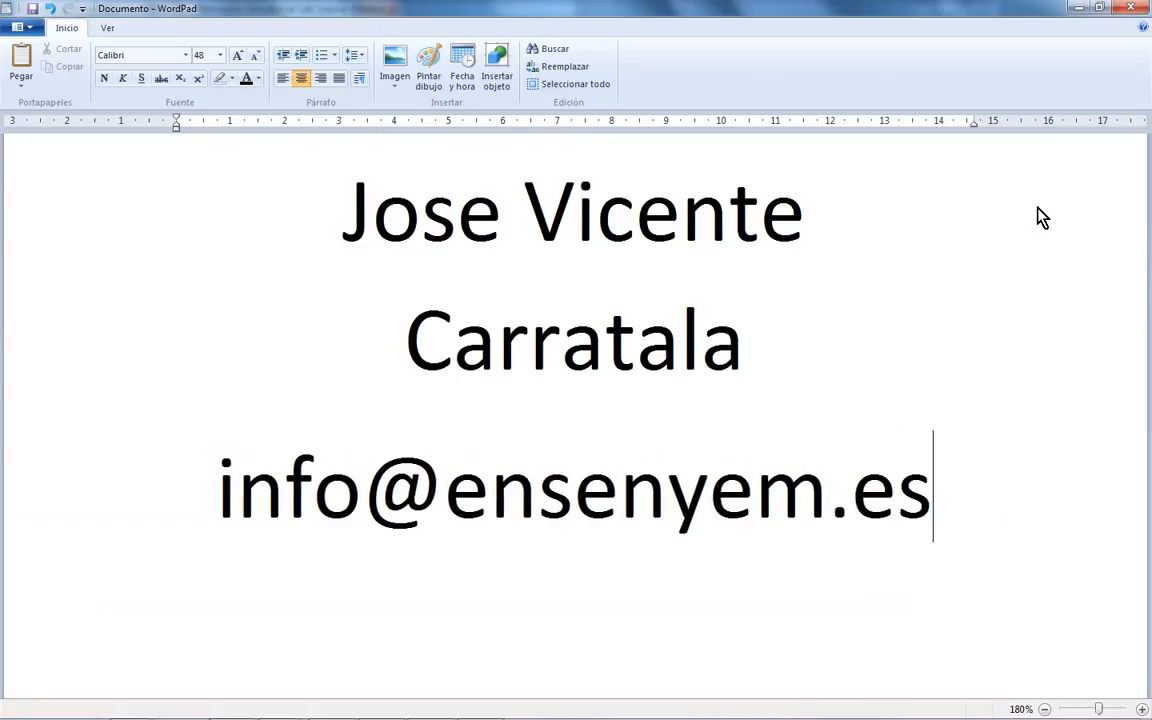
- Set the name and e-mail lines to 36 pt
{"action": "left_click_drag", "start_coordinate": [1016, 437], "coordinate": [222, 68]}
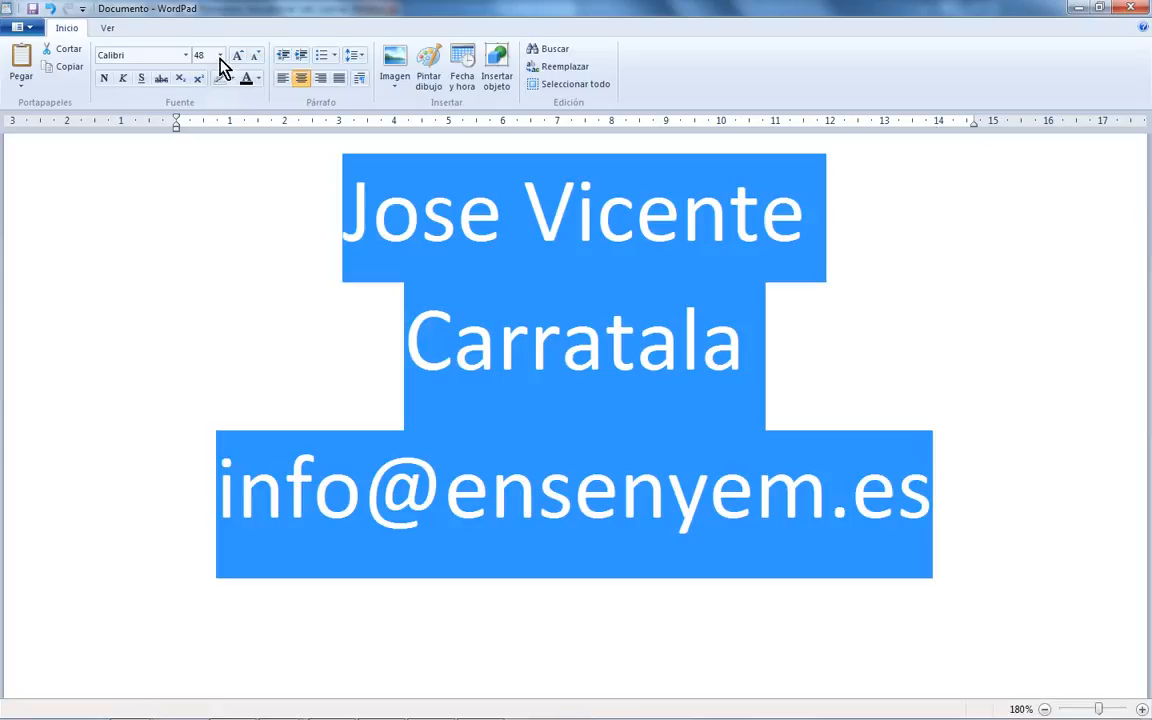
{"action": "left_click", "coordinate": [220, 56]}
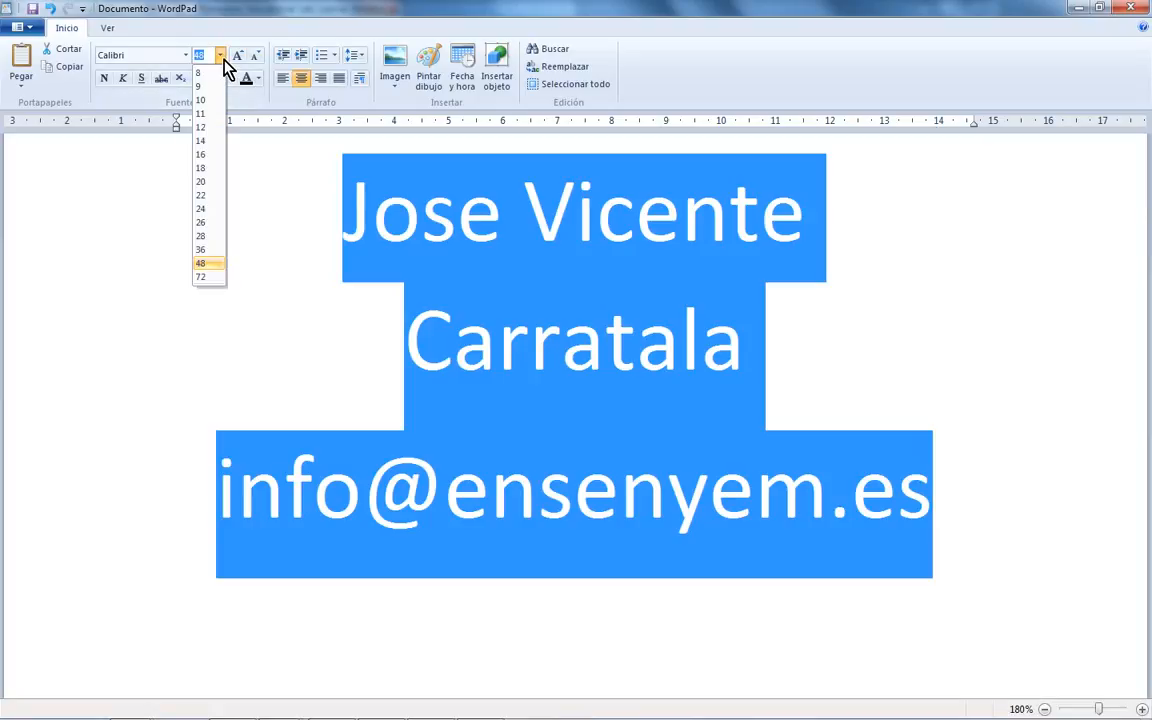
{"action": "left_click", "coordinate": [217, 250]}
{"action": "left_click", "coordinate": [828, 322]}
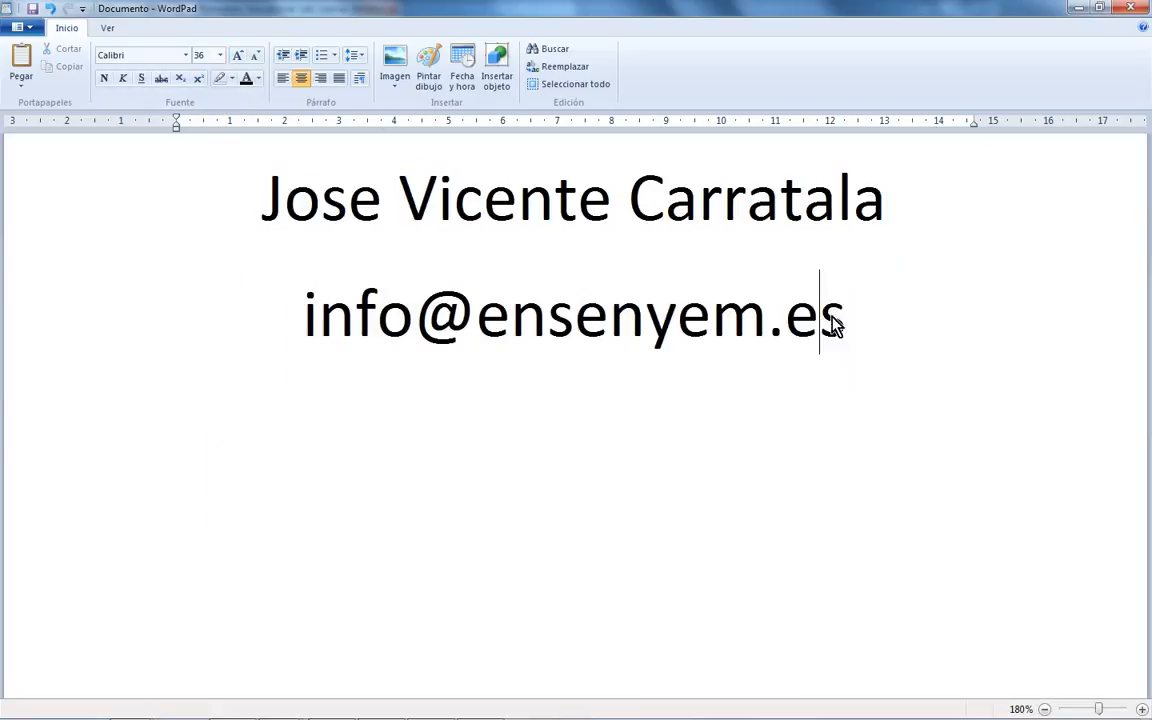
{"action": "scroll", "coordinate": [834, 326], "scroll_direction": "up", "scroll_amount": 5, "text": "ctrl"}
- Add the centred line 'Diseño de Joyería' below the e-mail and begin the next line with 'R'
{"action": "left_click", "coordinate": [933, 393]}
{"action": "key", "text": "Return"}
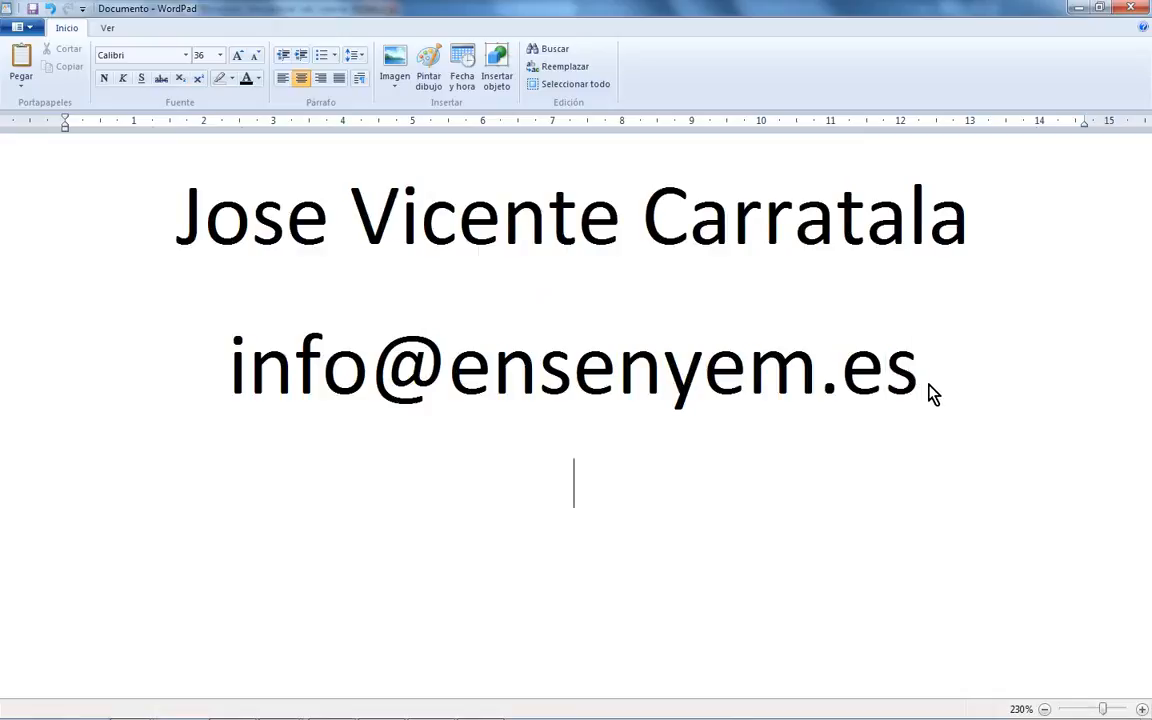
{"action": "type", "text": "Diseñ"}
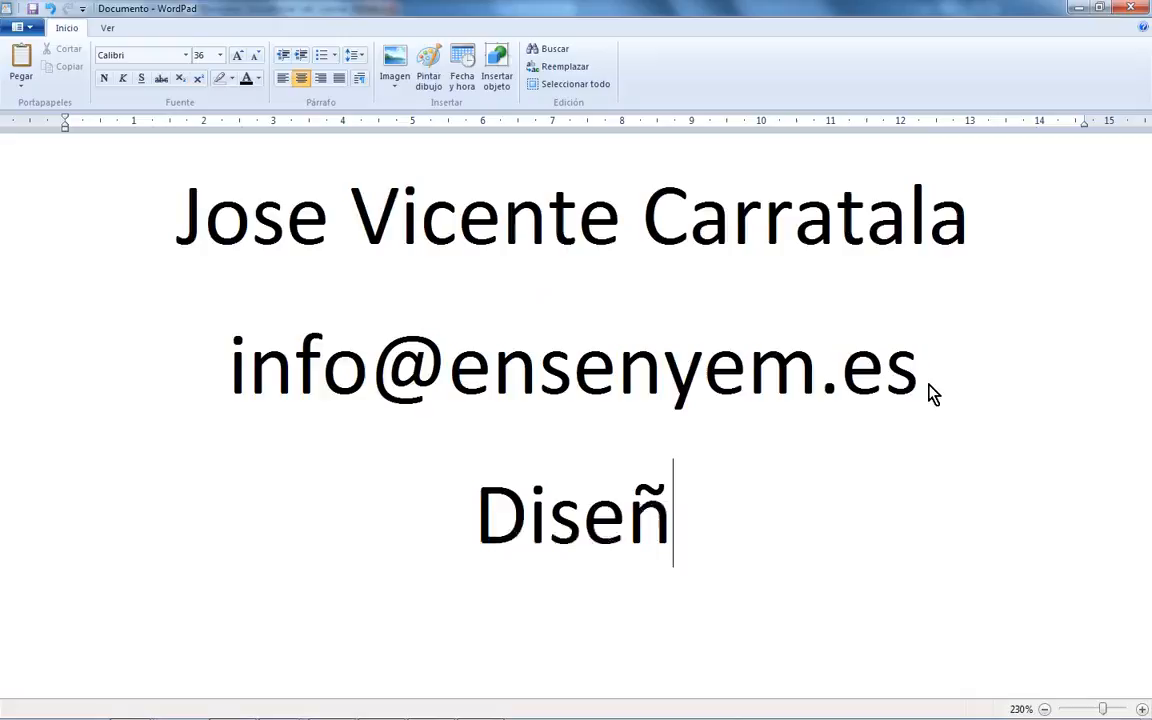
{"action": "type", "text": "o de Joyería"}
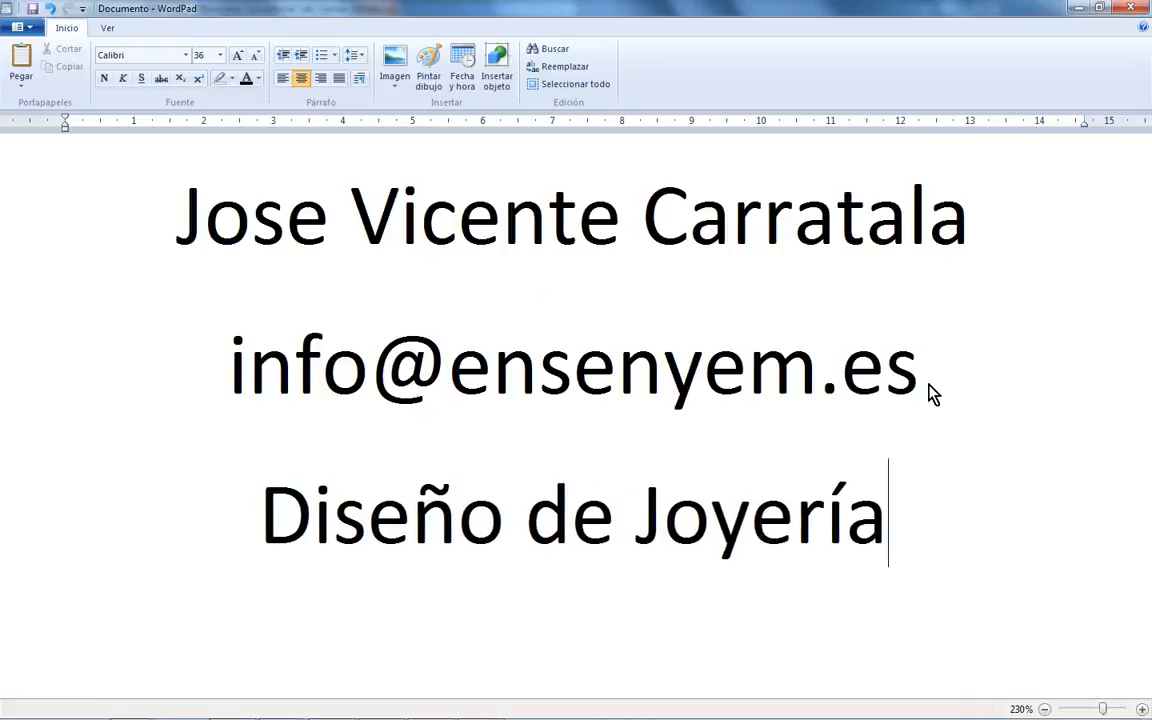
{"action": "key", "text": "Return"}
{"action": "type", "text": "Rjh"}
{"action": "key", "text": "BackSpace"}
{"action": "key", "text": "BackSpace"}
- Add the lines 'Rhinoceros 3D - modelar' and 'Maxwell Render - Representar'
{"action": "type", "text": "hinoceros 3D"}
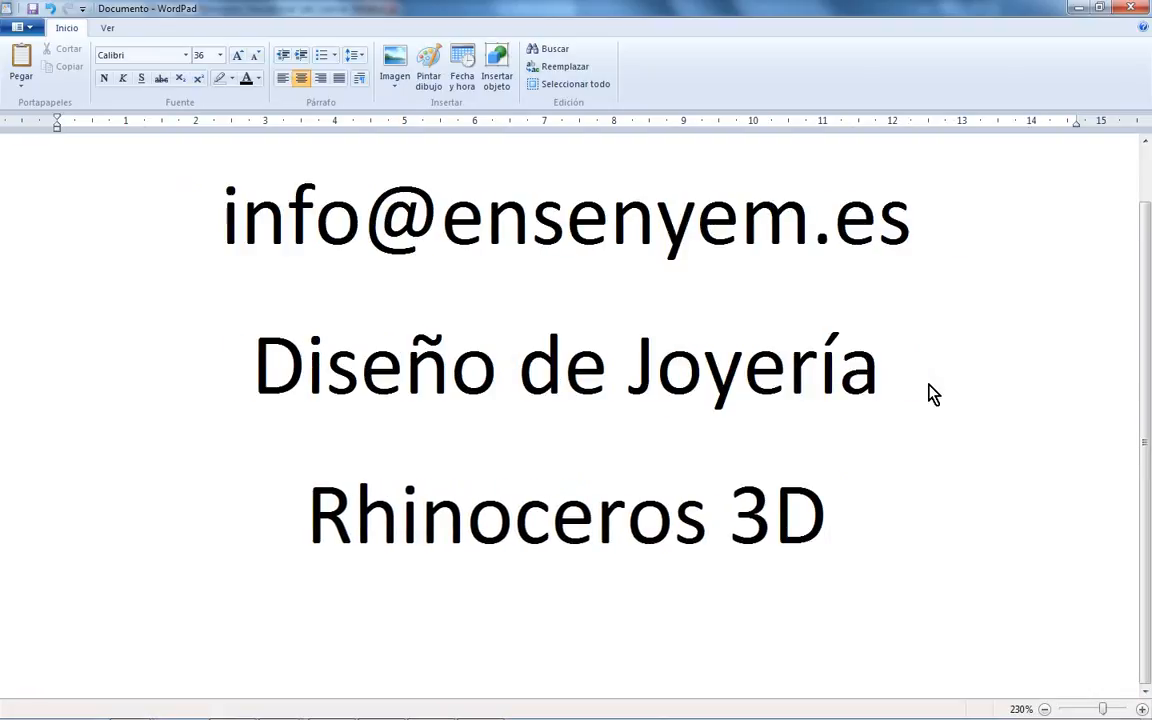
{"action": "type", "text": " - modelar"}
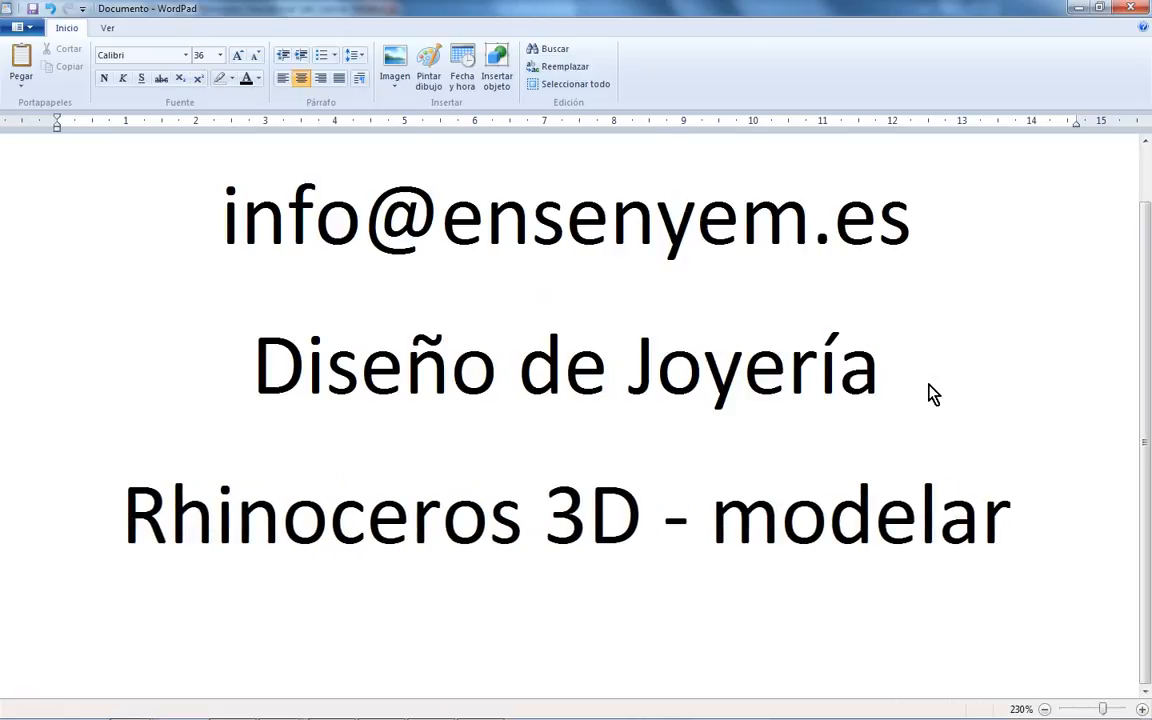
{"action": "key", "text": "Return"}
{"action": "type", "text": "Max"}
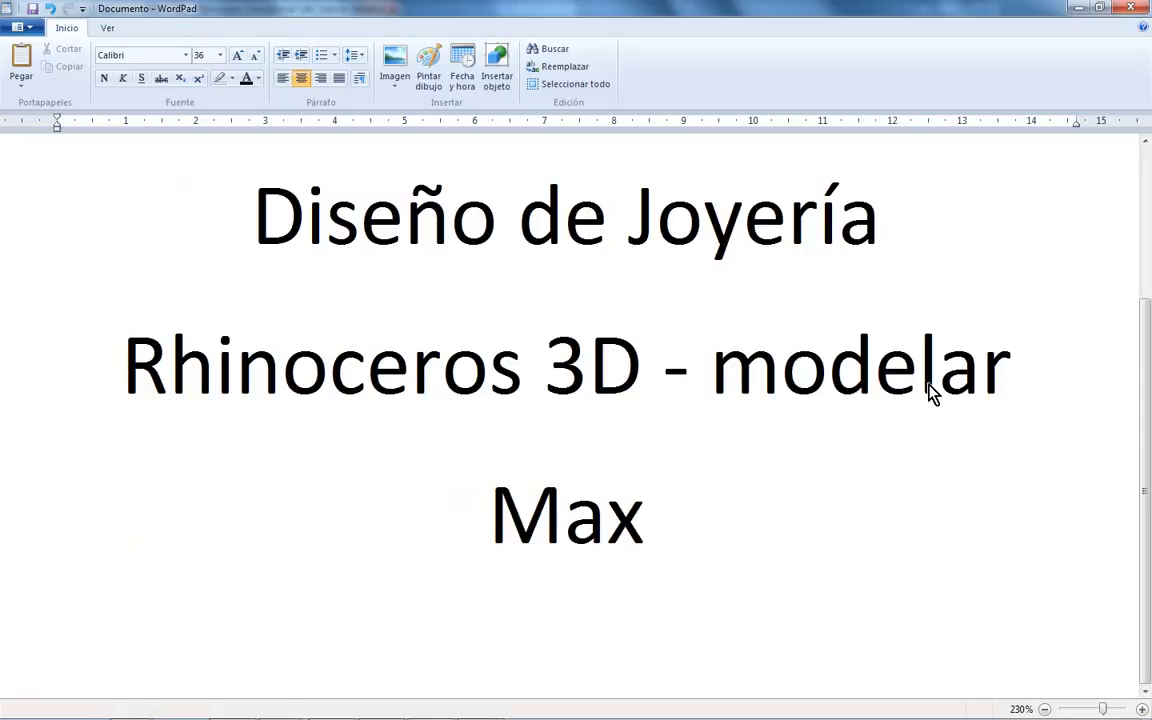
{"action": "type", "text": "well Render - Render"}
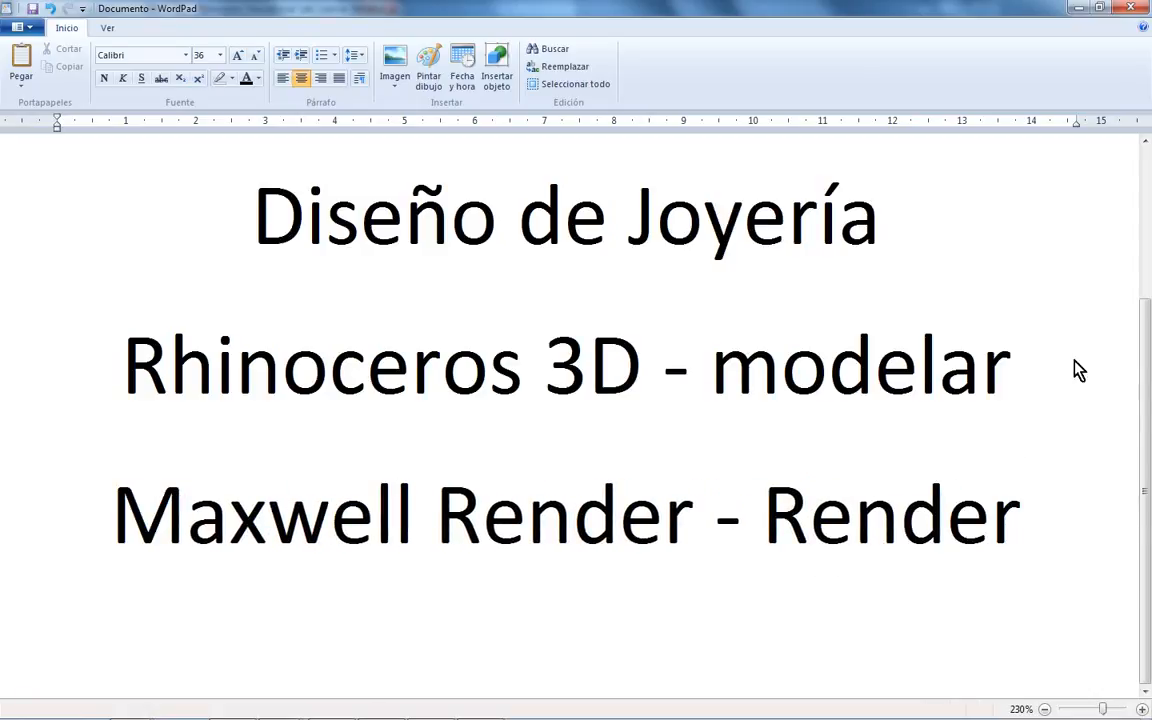
{"action": "double_click", "coordinate": [835, 520]}
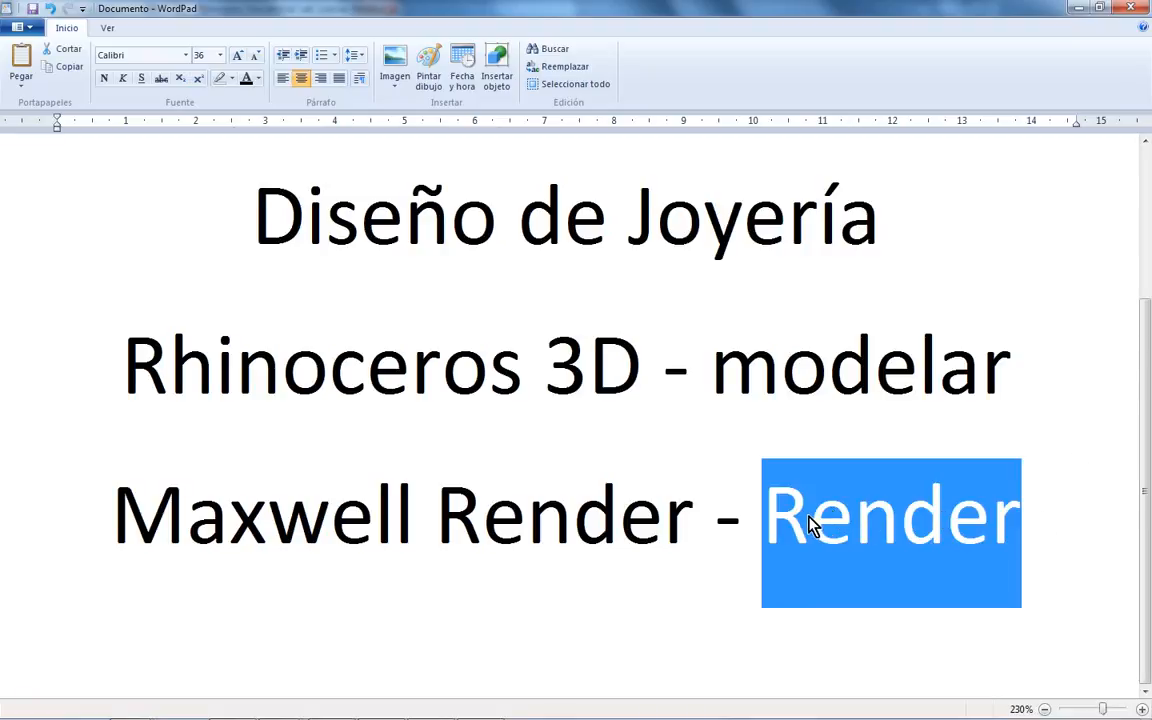
{"action": "scroll", "coordinate": [813, 523], "scroll_direction": "down", "scroll_amount": 2, "text": "ctrl"}
{"action": "type", "text": "R"}
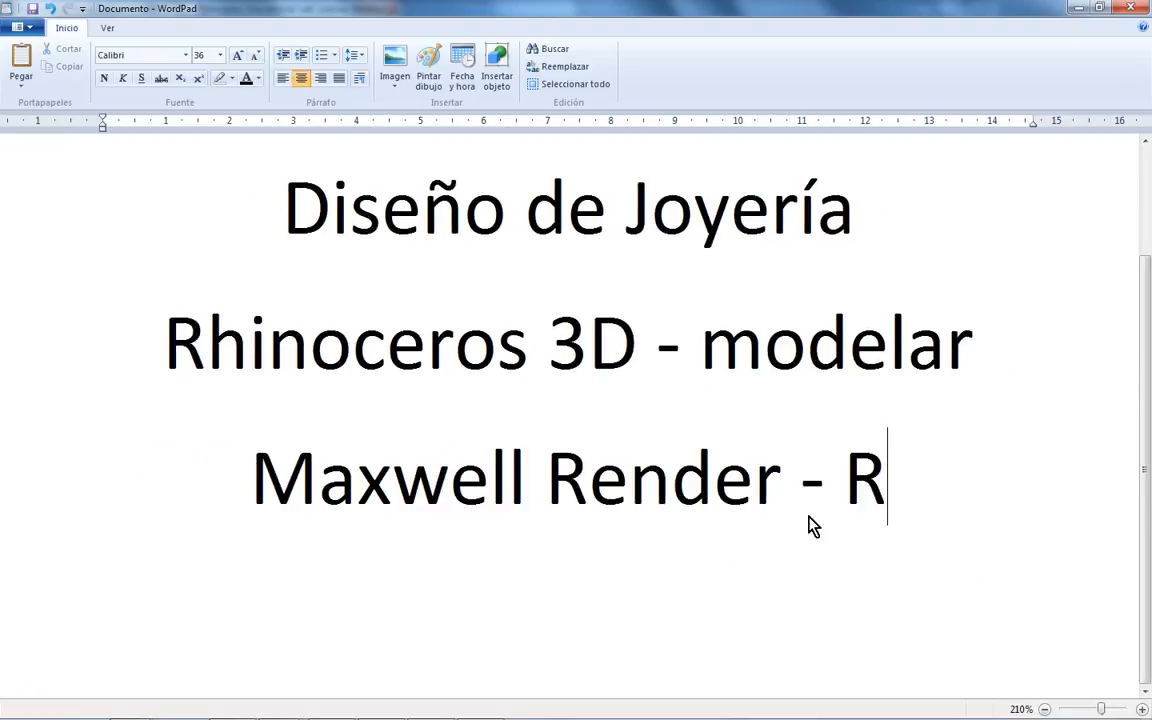
{"action": "type", "text": "epresentar"}
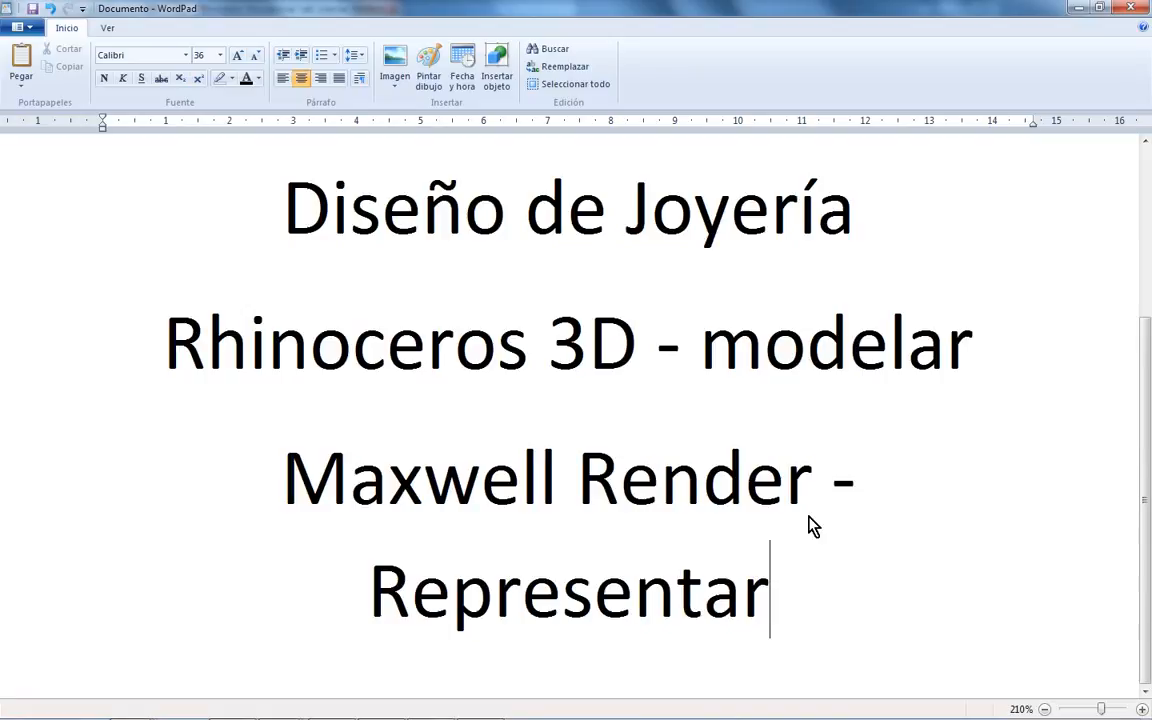
- Resize all the document text to 26 pt
{"action": "left_click_drag", "start_coordinate": [800, 603], "coordinate": [234, 206]}
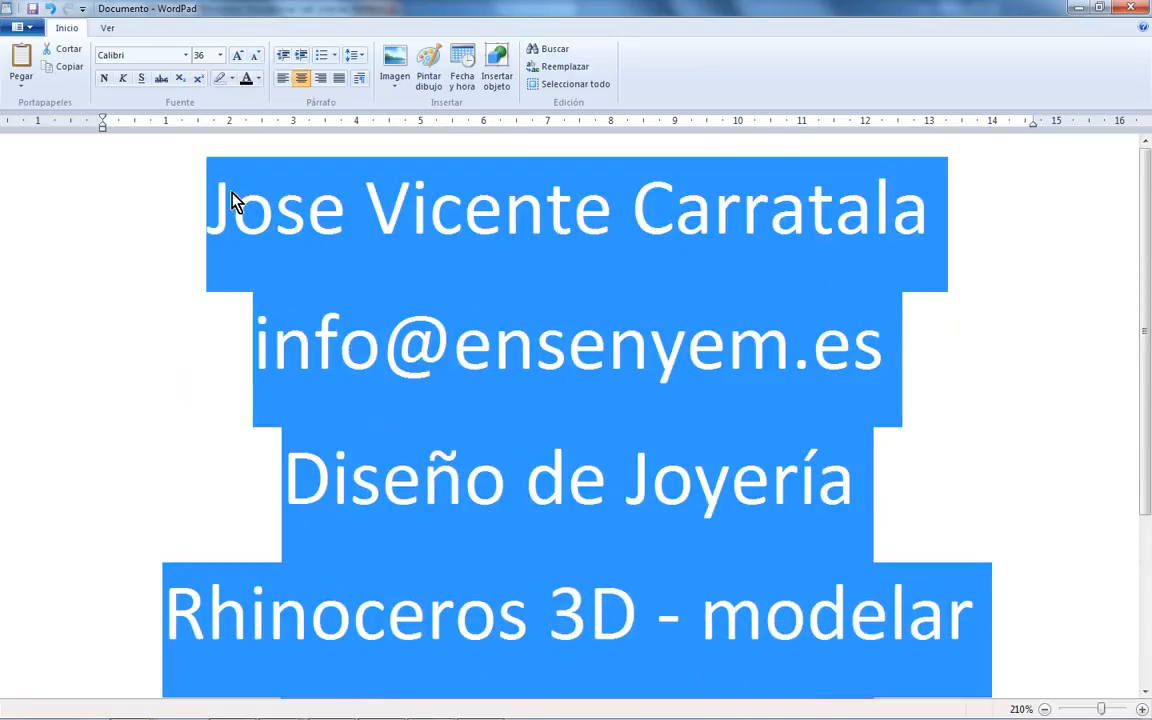
{"action": "left_click", "coordinate": [220, 56]}
{"action": "left_click", "coordinate": [206, 224]}
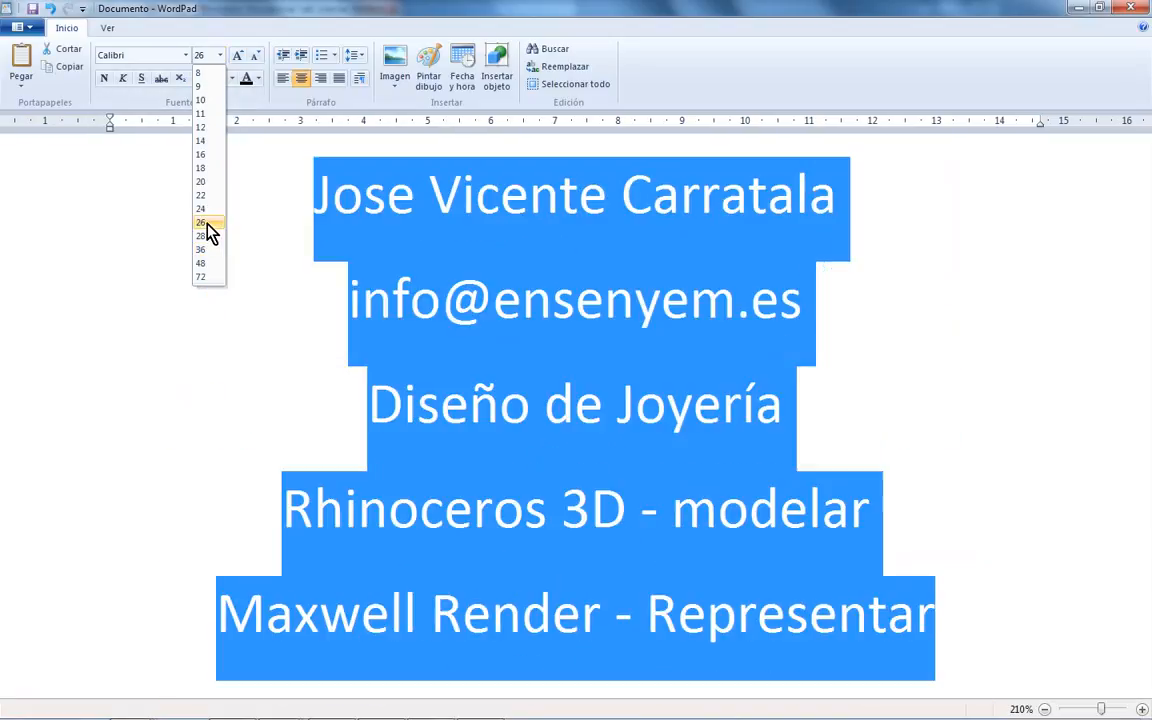
{"action": "left_click", "coordinate": [672, 318]}
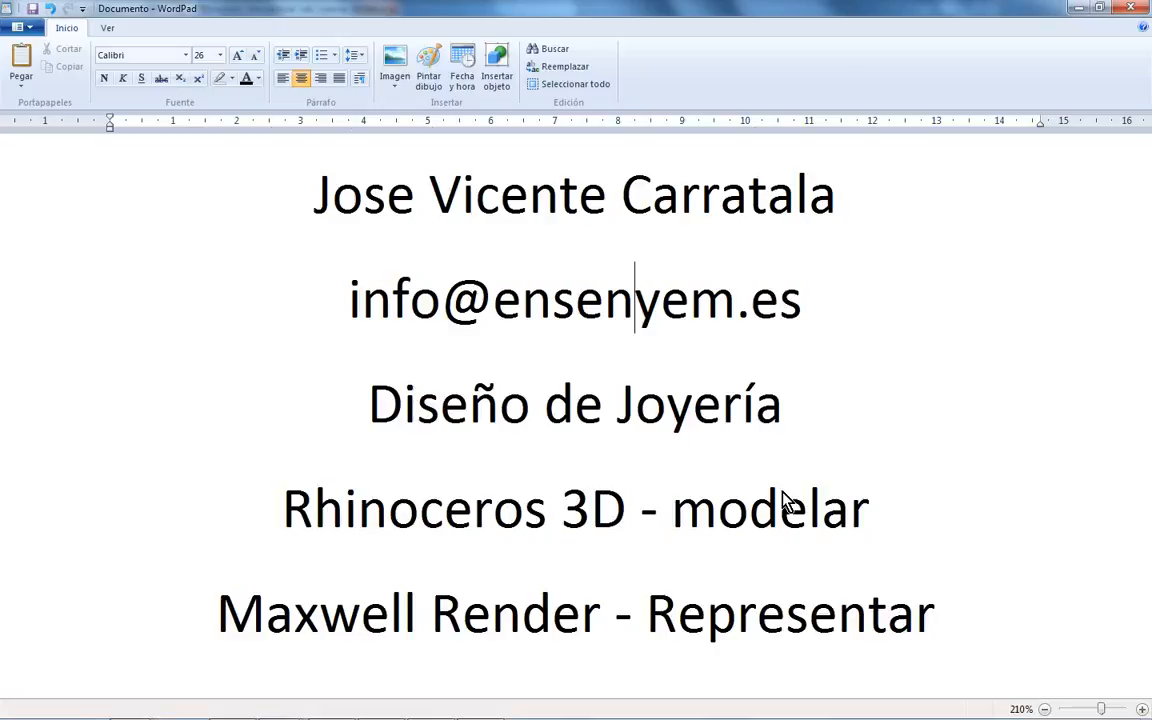
{"action": "left_click", "coordinate": [822, 515]}
{"action": "left_click", "coordinate": [868, 530]}
{"action": "left_click_drag", "start_coordinate": [868, 530], "coordinate": [380, 535]}
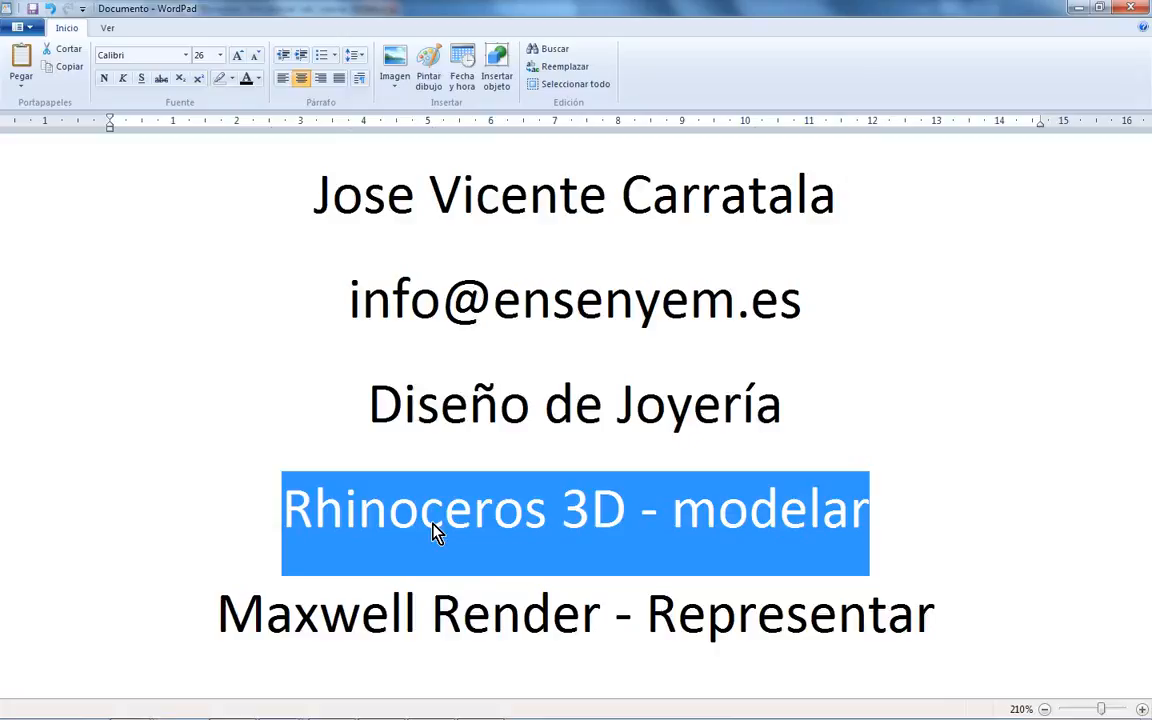
{"action": "left_click", "coordinate": [906, 521]}
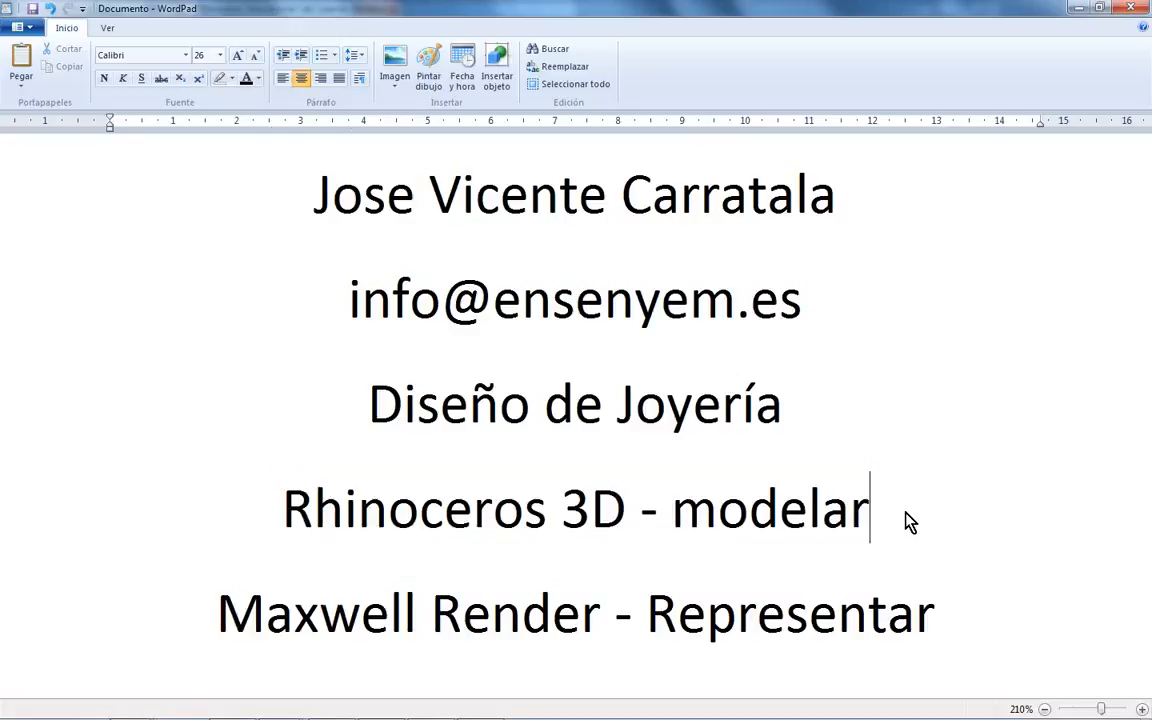
- List 3Design, AutoCAD, Inventor, Solidoworks and Catia on separate lines below the modelar line
{"action": "key", "text": "Return"}
{"action": "type", "text": "3Design"}
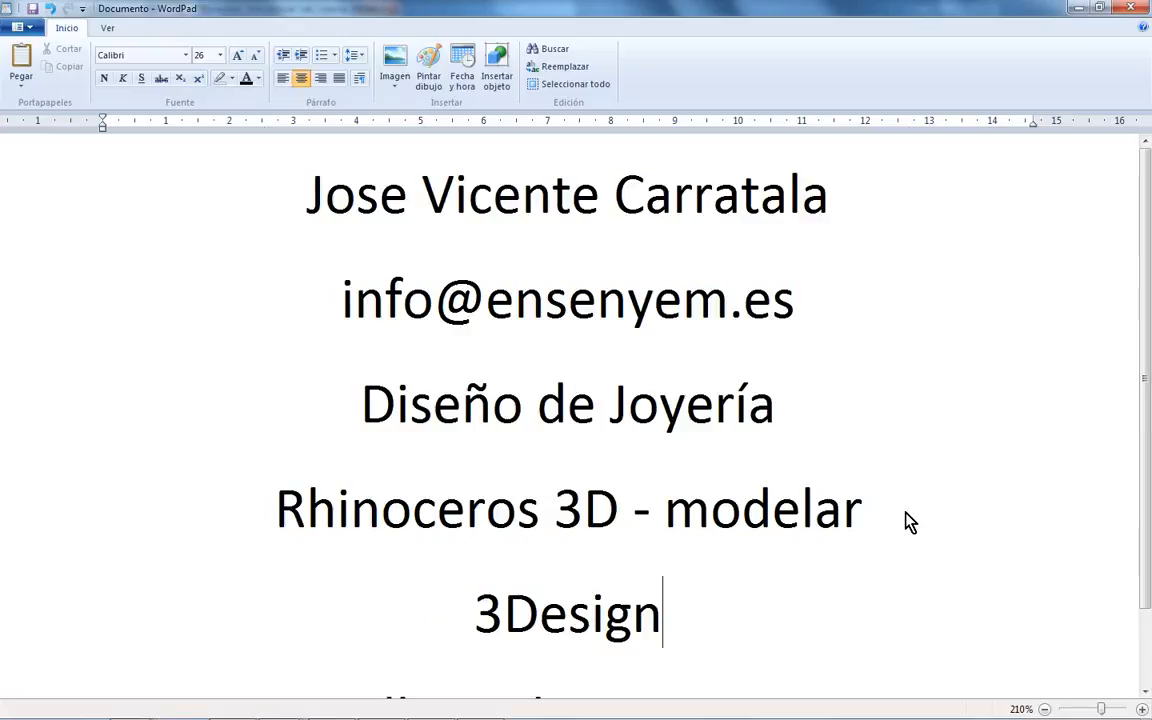
{"action": "key", "text": "Return"}
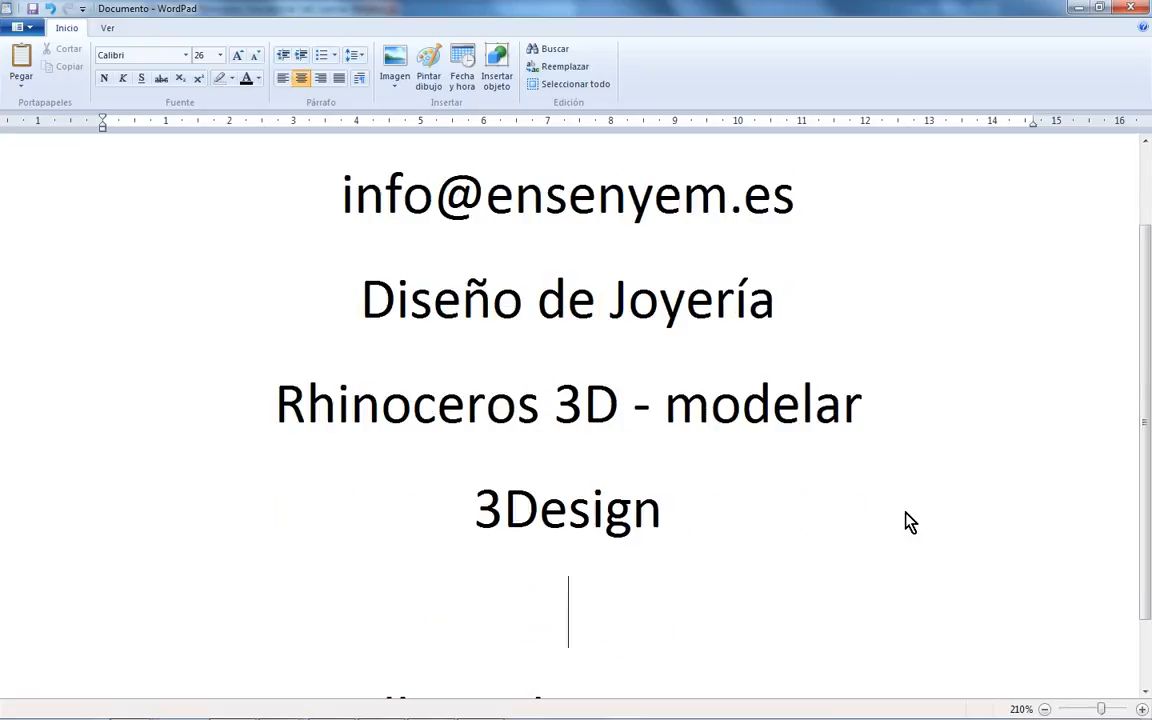
{"action": "type", "text": "AutoCA"}
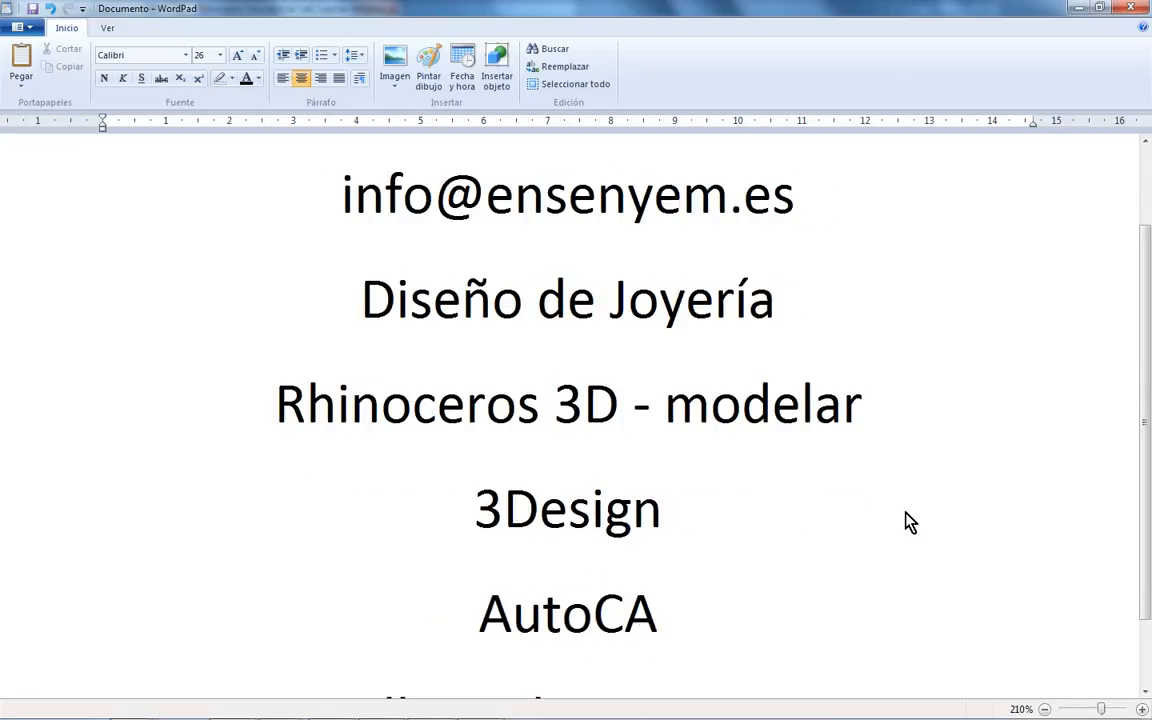
{"action": "type", "text": "D"}
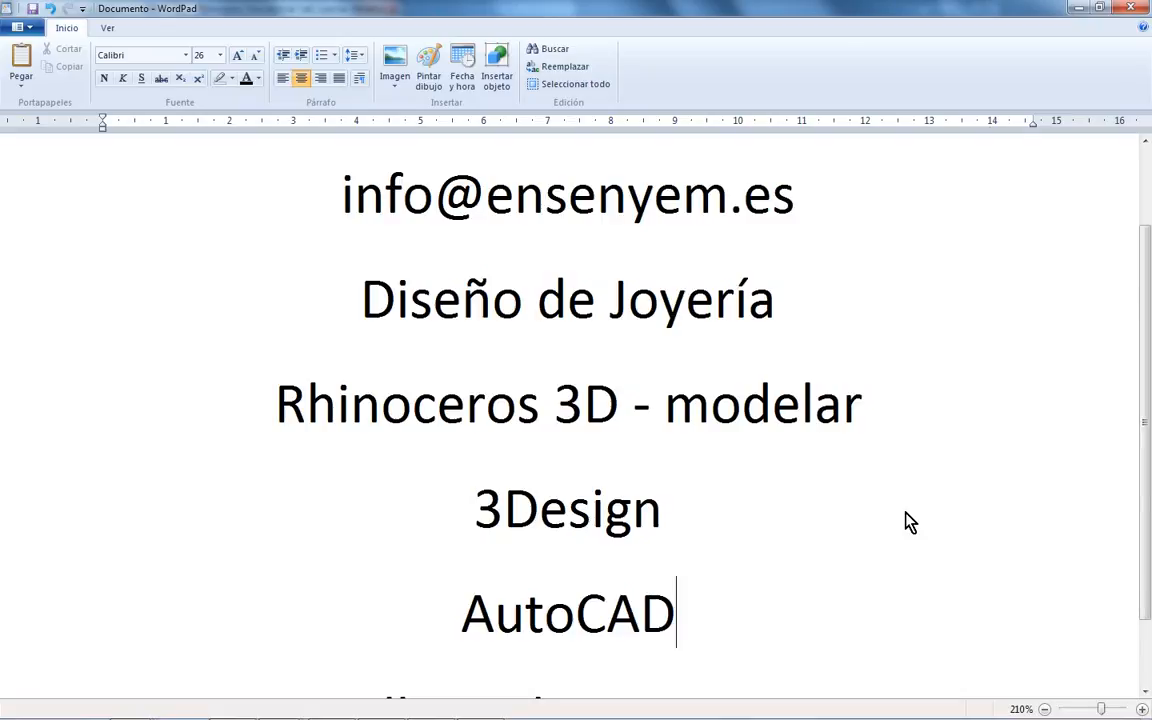
{"action": "key", "text": "Return"}
{"action": "type", "text": "Inventor"}
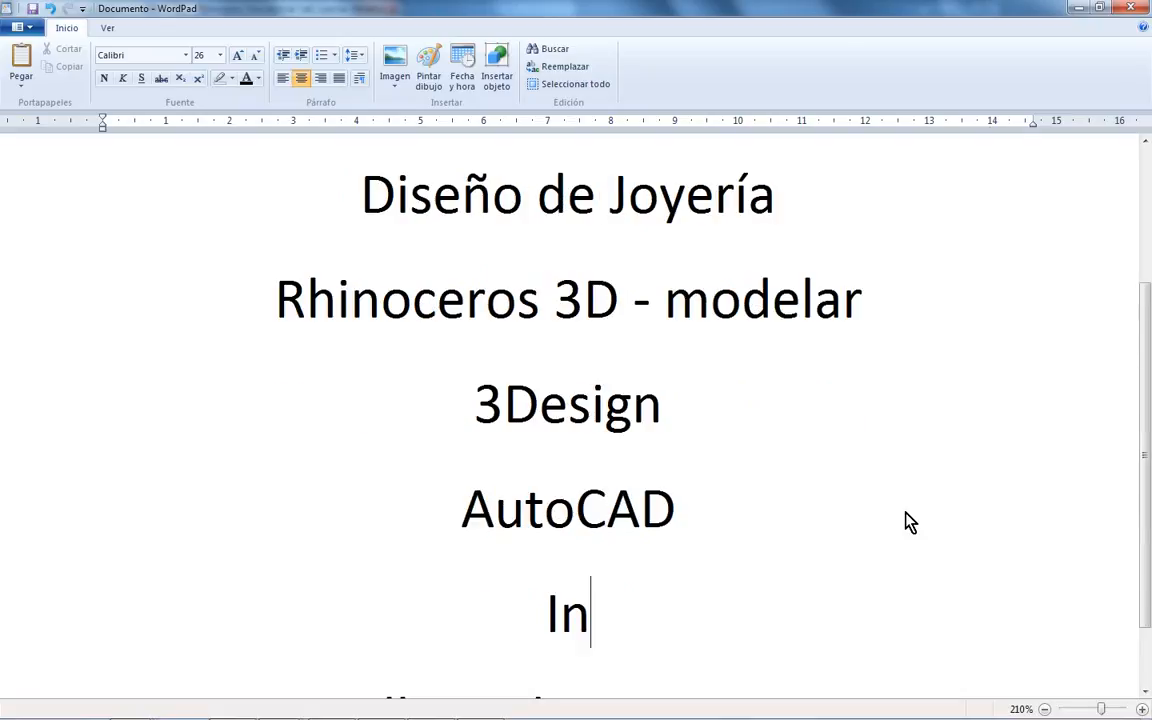
{"action": "key", "text": "Return"}
{"action": "type", "text": "Solidowrk"}
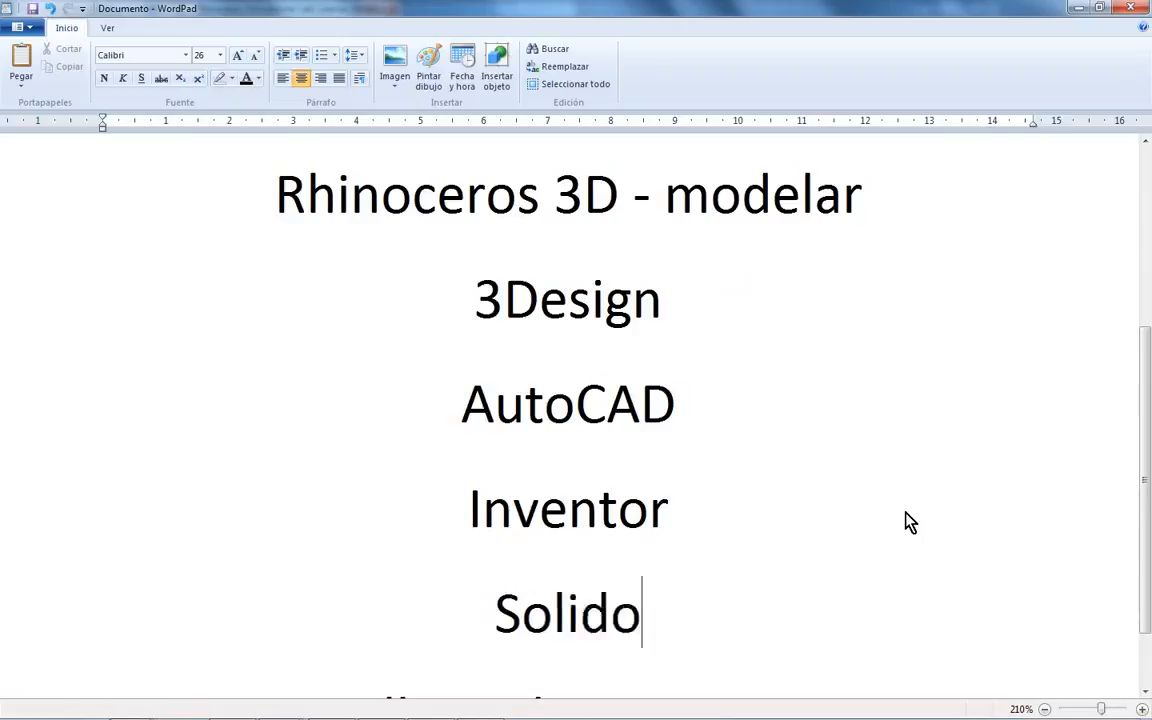
{"action": "key", "text": "BackSpace"}
{"action": "key", "text": "BackSpace"}
{"action": "type", "text": "orks"}
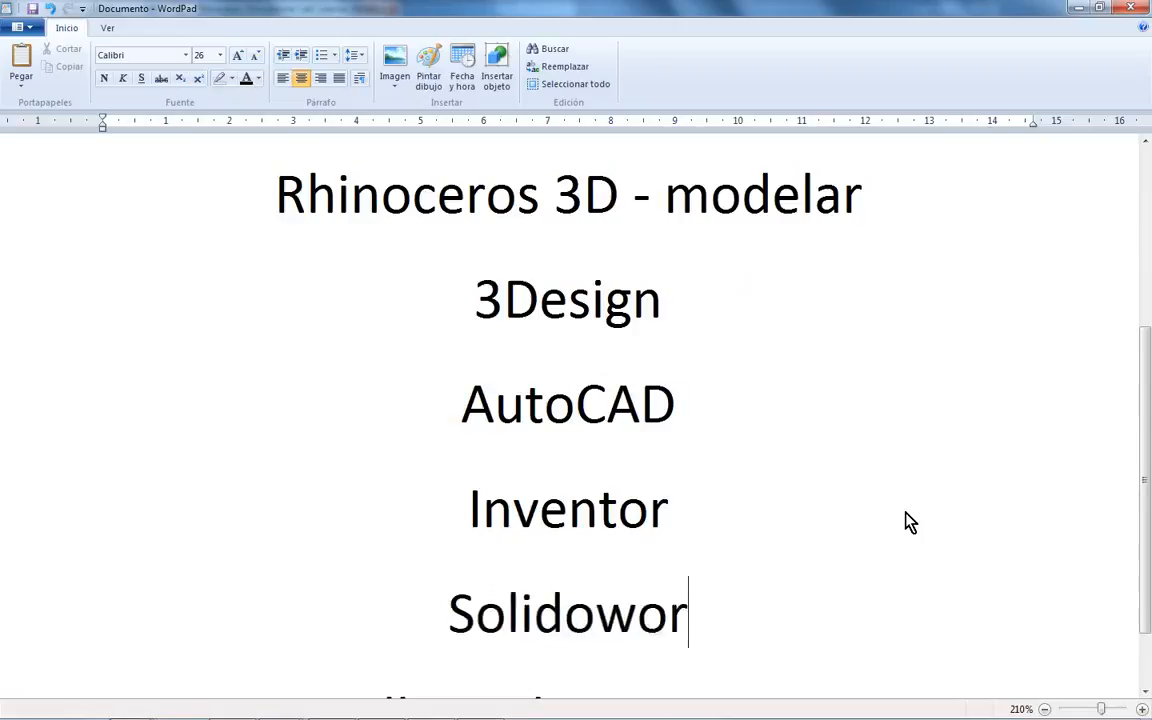
{"action": "key", "text": "Return"}
{"action": "type", "text": "Catia"}
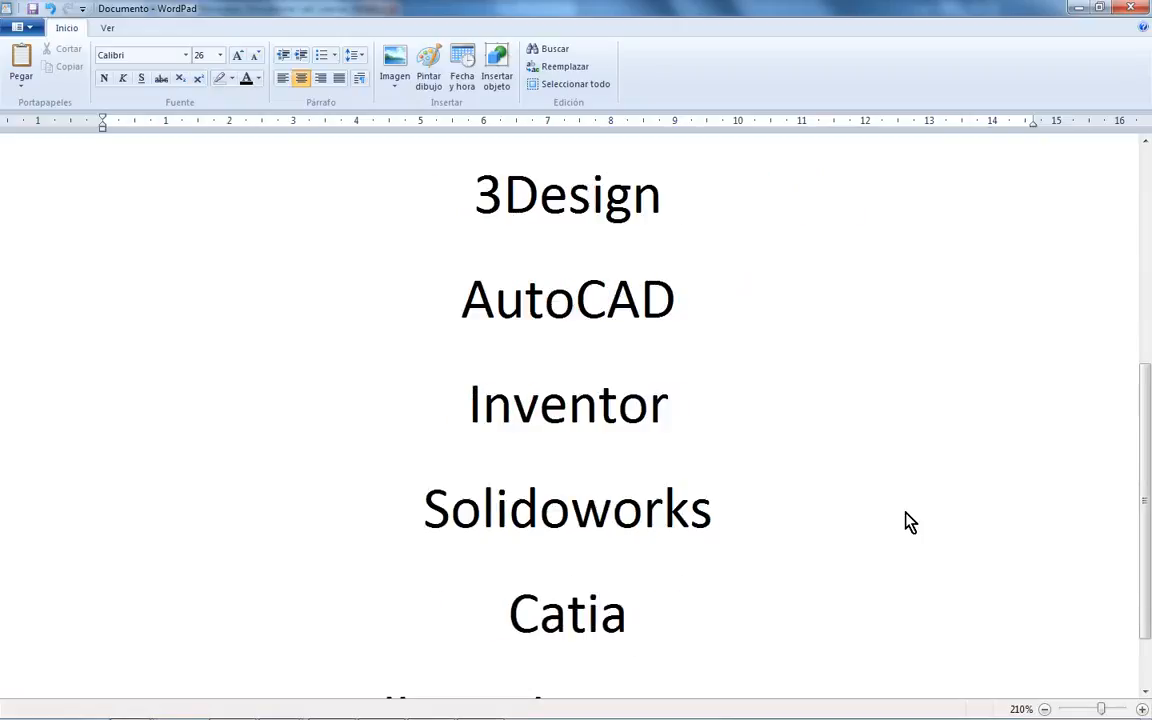
- Delete the typed list of programs again
{"action": "scroll", "coordinate": [792, 597], "scroll_direction": "up", "scroll_amount": 3}
{"action": "left_click_drag", "start_coordinate": [802, 600], "coordinate": [485, 594]}
{"action": "key", "text": "Delete"}
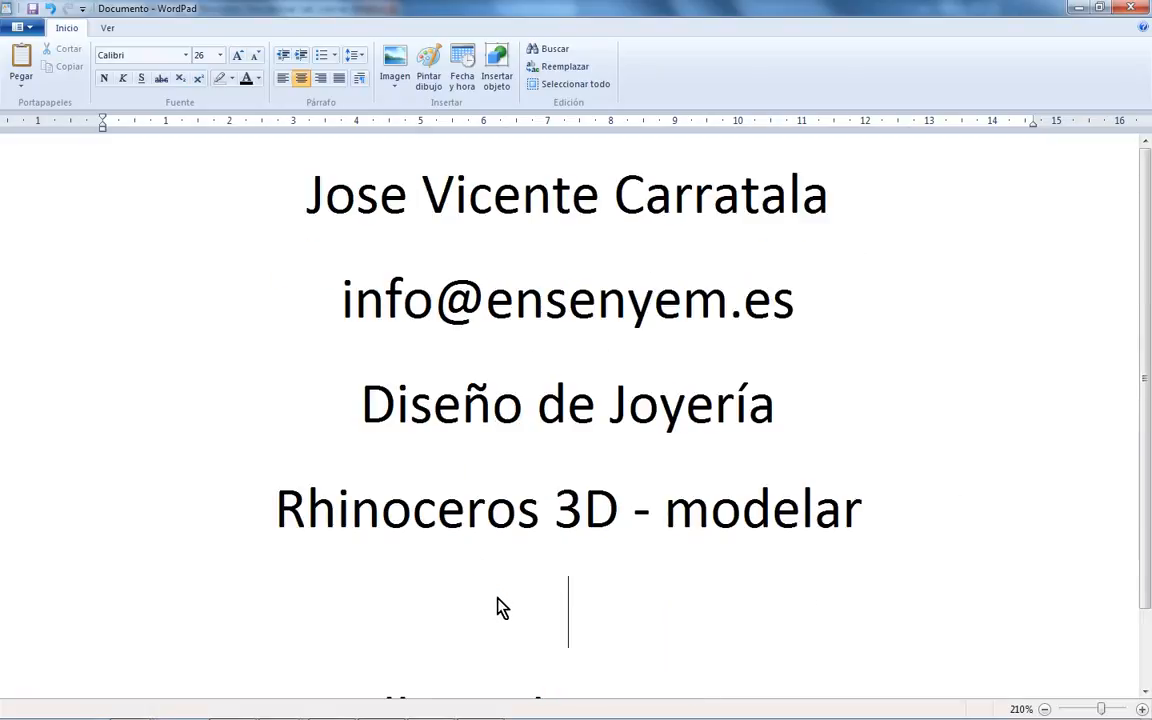
- Remove the blank line so Maxwell Render - Representar sits under the modelar line, then select 'Rhinoceros 3D'
{"action": "key", "text": "BackSpace"}
{"action": "left_click", "coordinate": [689, 560]}
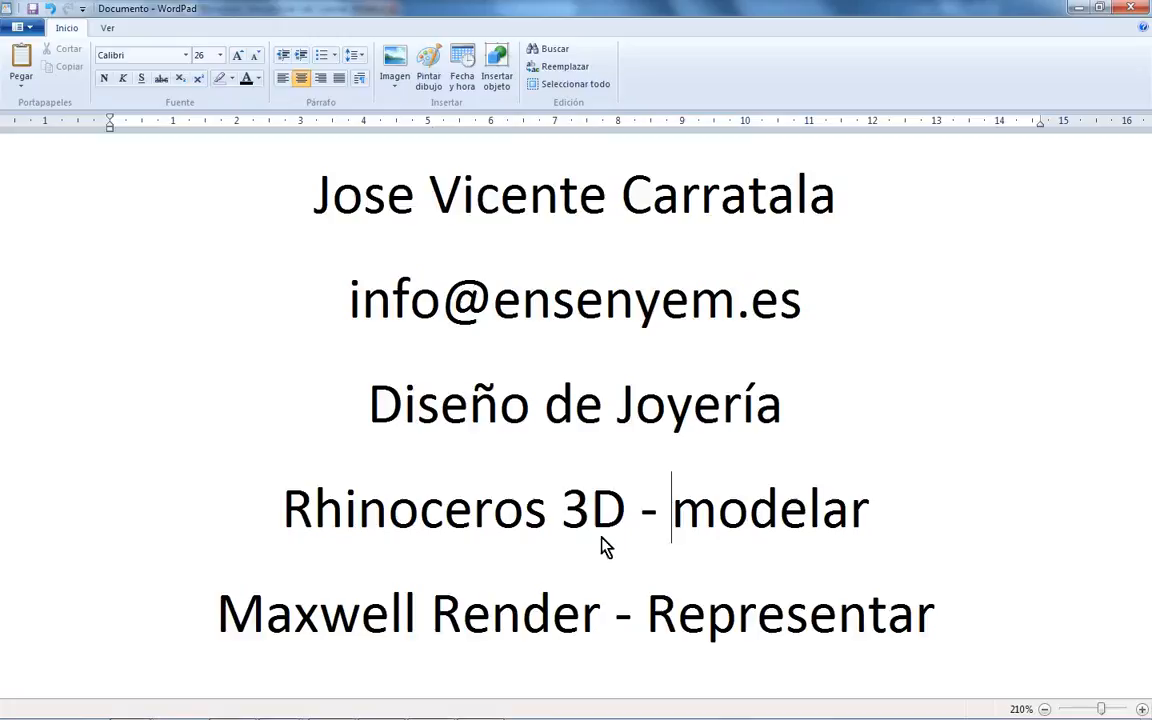
{"action": "left_click_drag", "start_coordinate": [632, 532], "coordinate": [355, 530]}
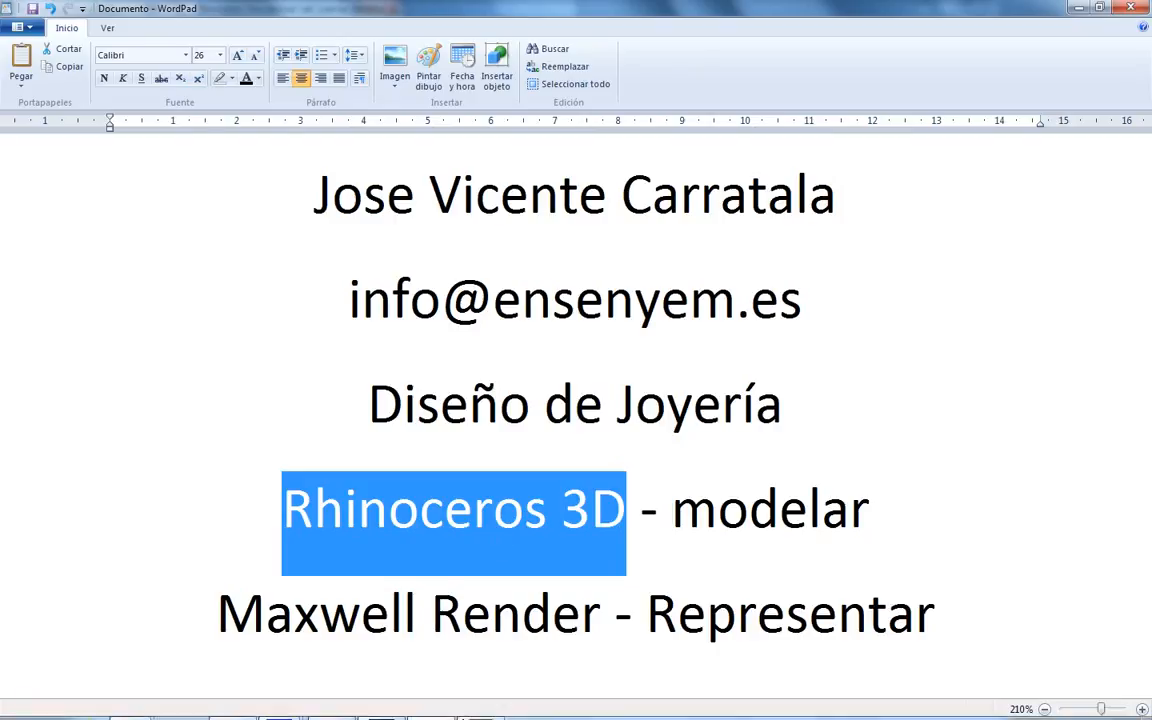
- Return to Rhinoceros and close the Maxwell Render window
{"action": "left_click", "coordinate": [481, 705]}
{"action": "left_click", "coordinate": [495, 705]}
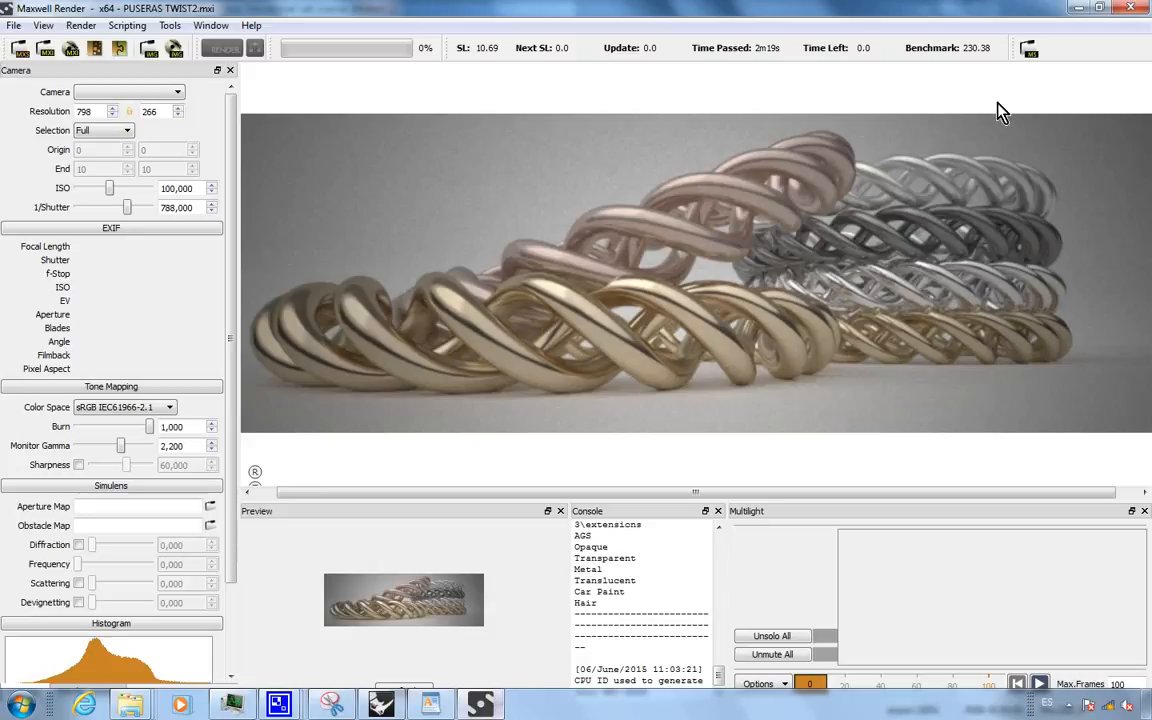
{"action": "left_click", "coordinate": [1137, 9]}
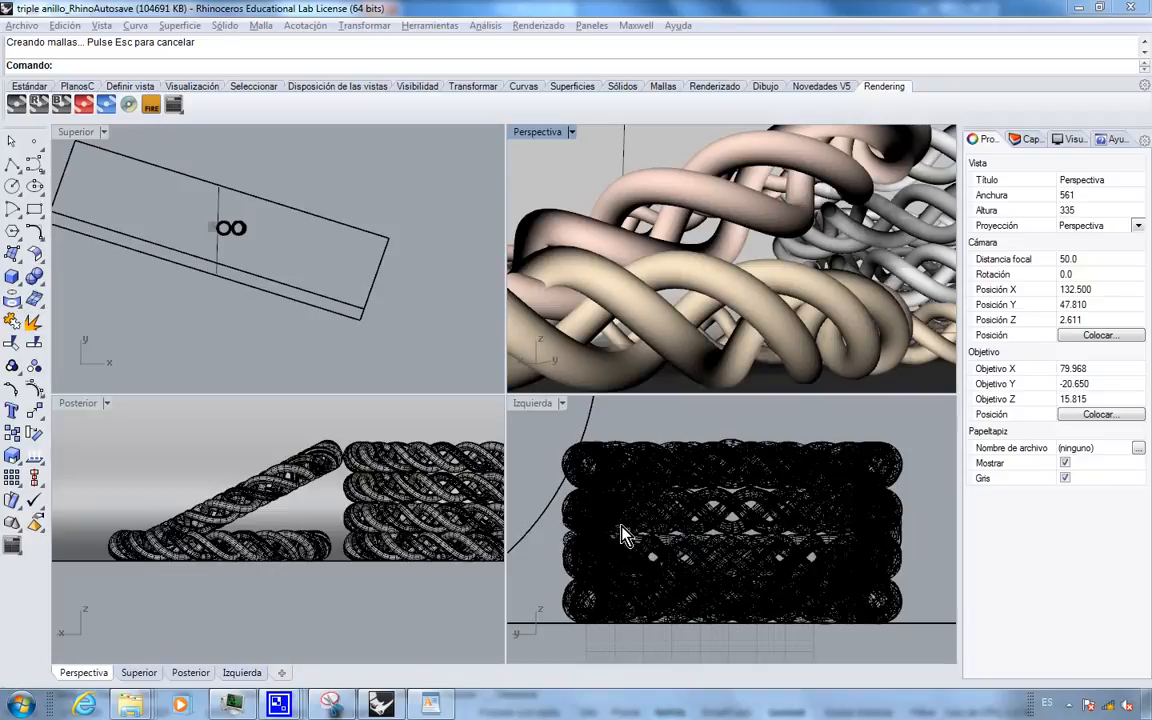
- Start a new model using the Objetos grandes - Centímetros template
{"action": "left_click", "coordinate": [22, 25]}
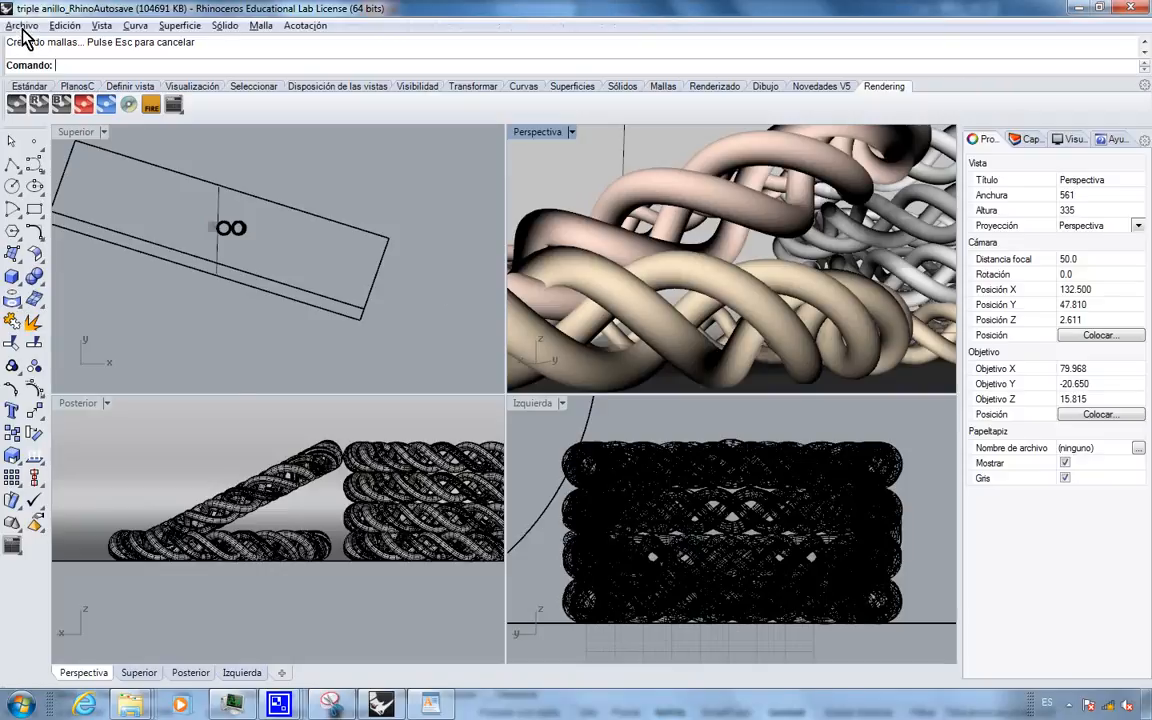
{"action": "left_click", "coordinate": [36, 45]}
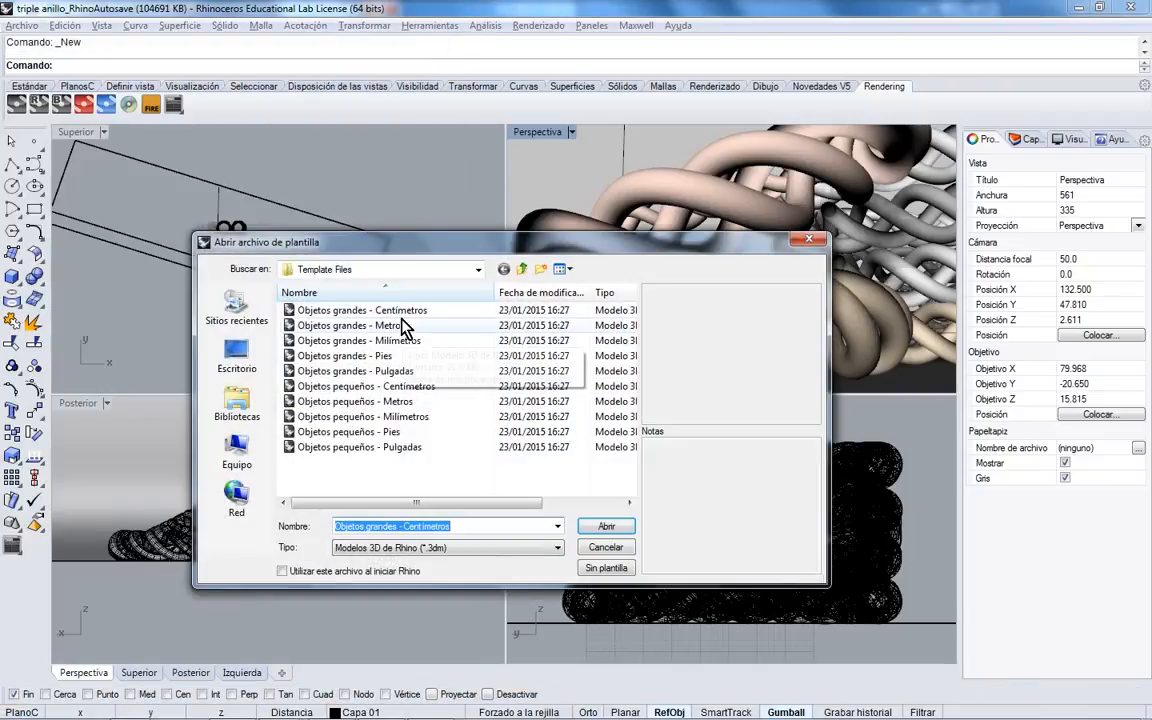
{"action": "key", "text": "Escape"}
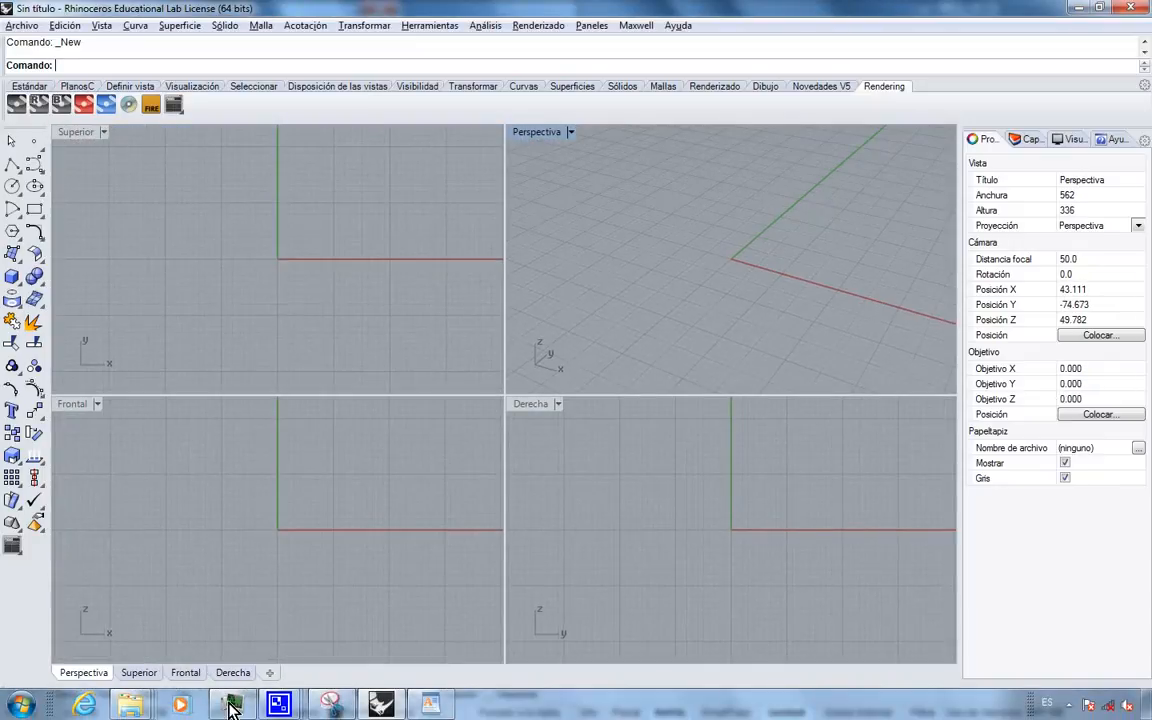
- Browse the seminario folders Bracalete, HDRI, pulseras twist and Reloj Fossil, then maximize the Rhino window
{"action": "right_click", "coordinate": [145, 708]}
{"action": "left_click", "coordinate": [140, 653]}
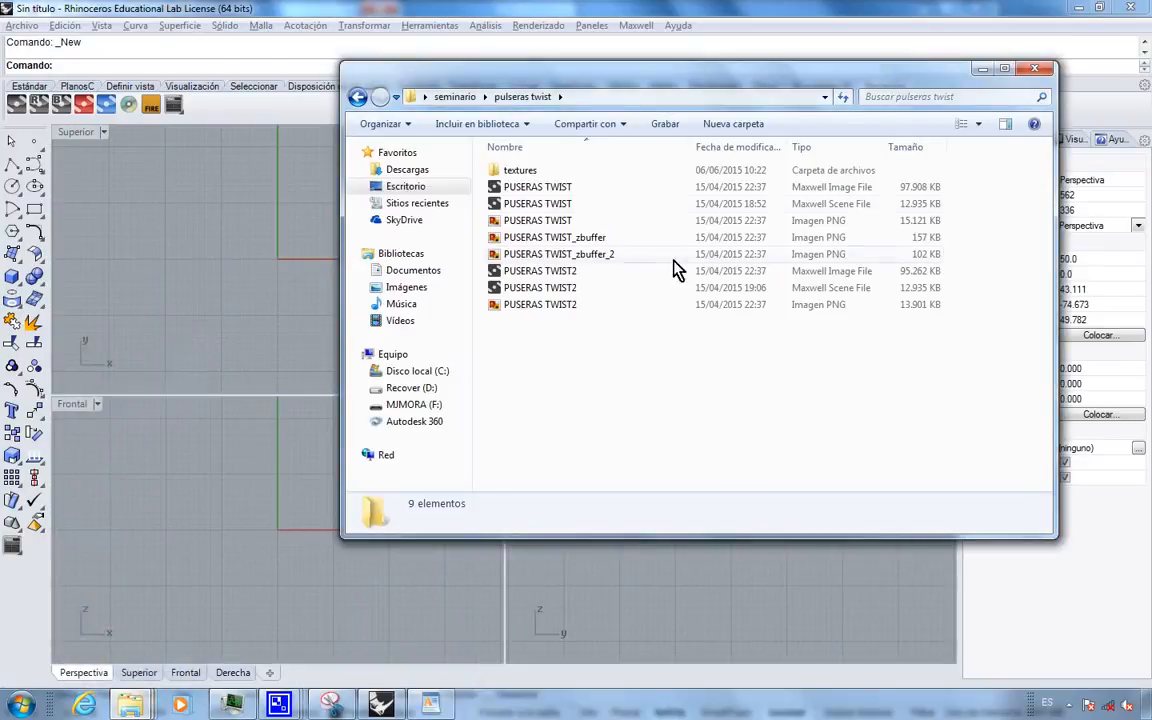
{"action": "left_click", "coordinate": [455, 96]}
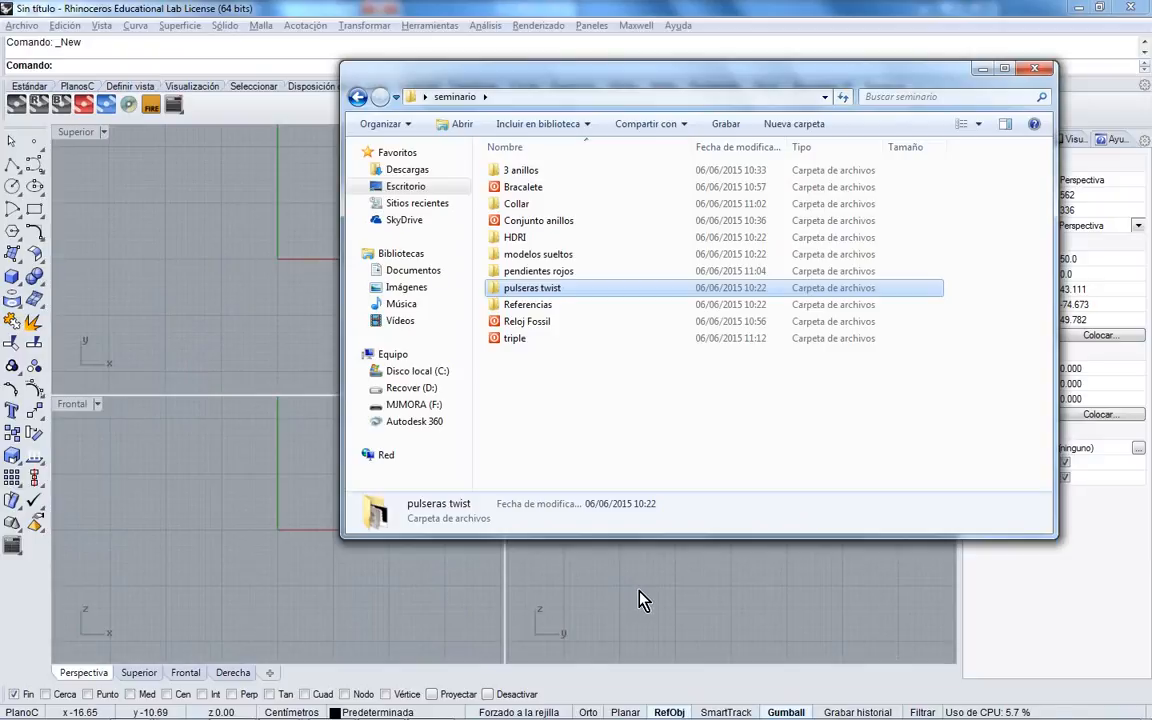
{"action": "left_click", "coordinate": [527, 187]}
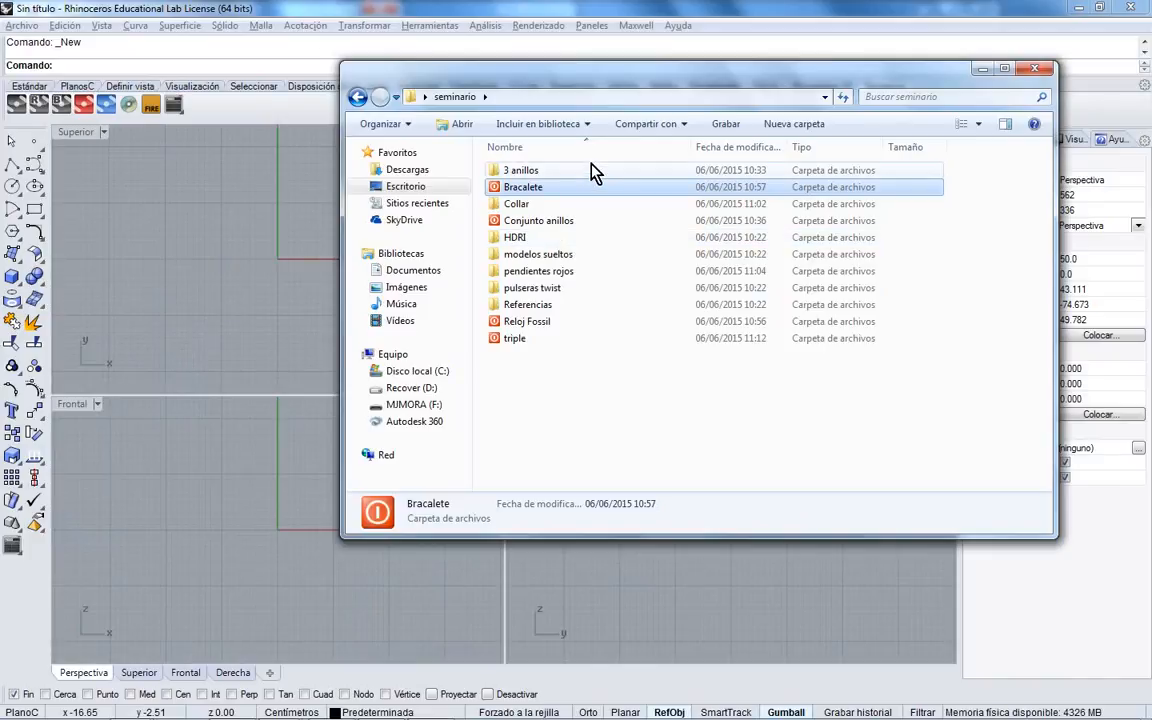
{"action": "left_click", "coordinate": [558, 240]}
{"action": "left_click", "coordinate": [562, 289]}
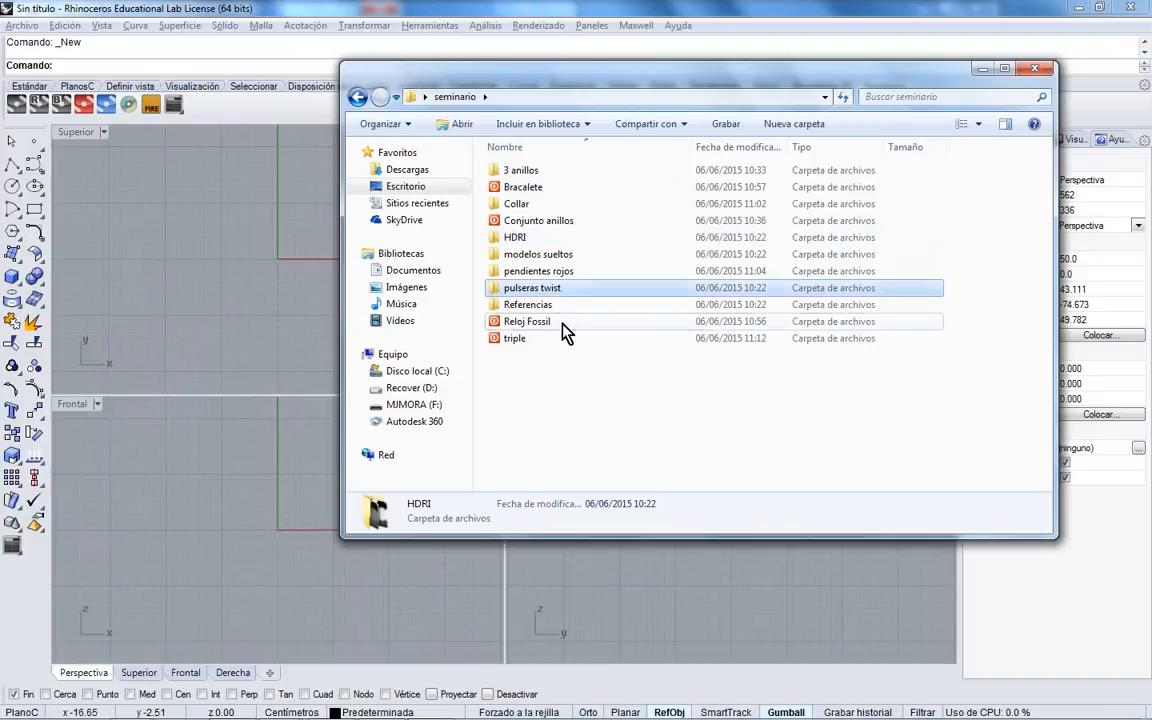
{"action": "left_click", "coordinate": [561, 322]}
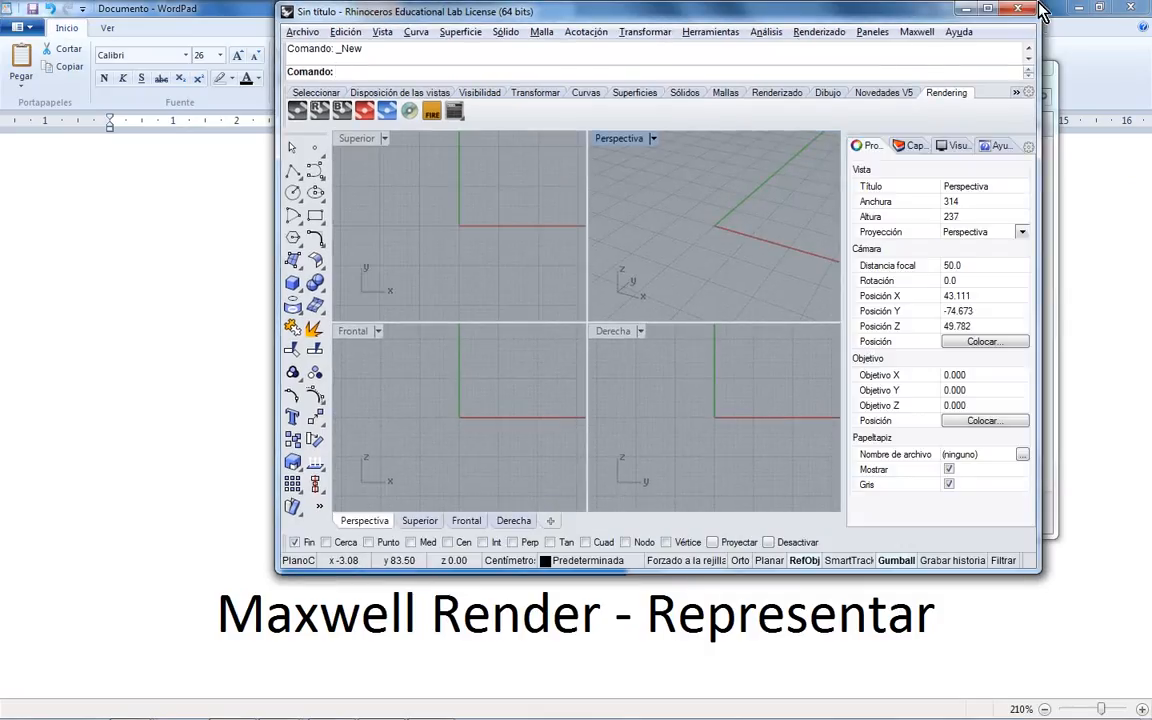
{"action": "left_click", "coordinate": [987, 9]}
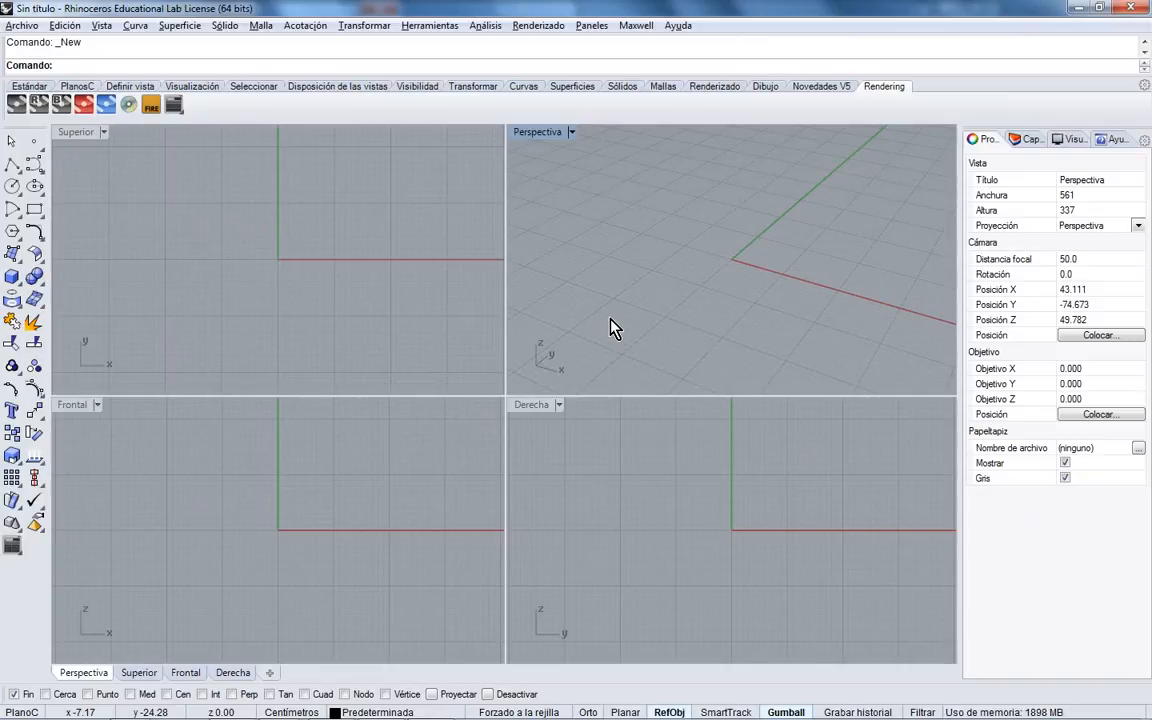
{"action": "right_click_drag", "start_coordinate": [612, 324], "coordinate": [716, 420]}
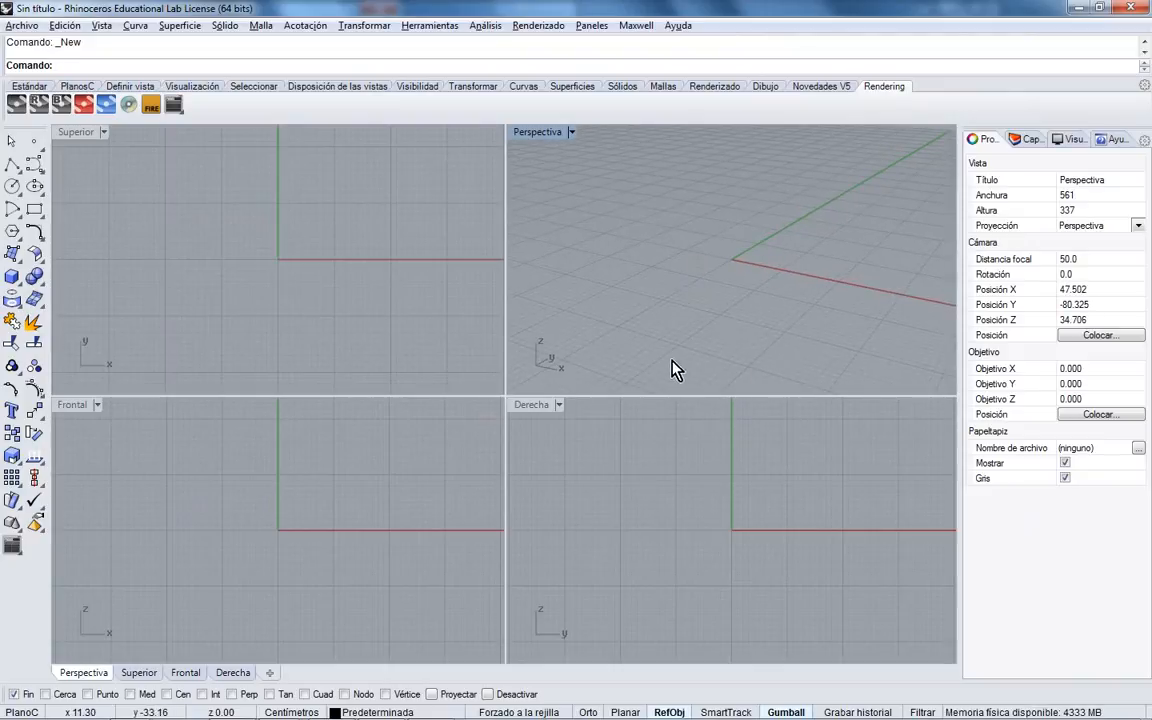
{"action": "left_click", "coordinate": [337, 301]}
{"action": "left_click", "coordinate": [327, 481]}
{"action": "left_click", "coordinate": [303, 255]}
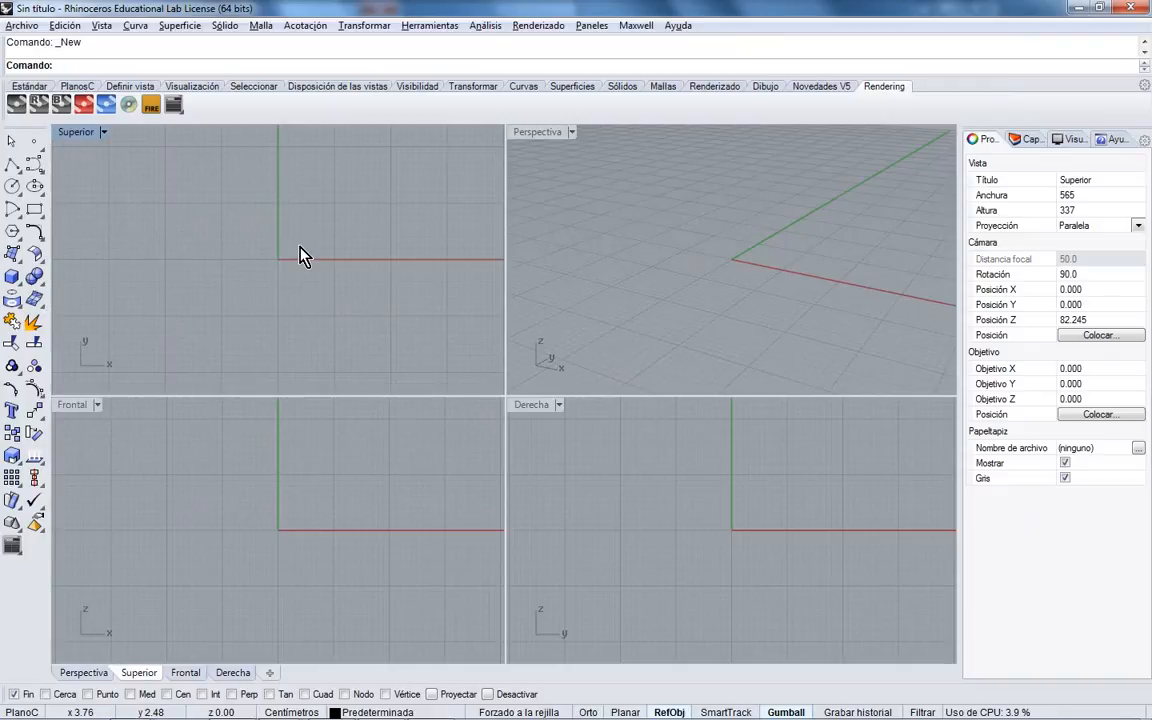
{"action": "left_click", "coordinate": [290, 582]}
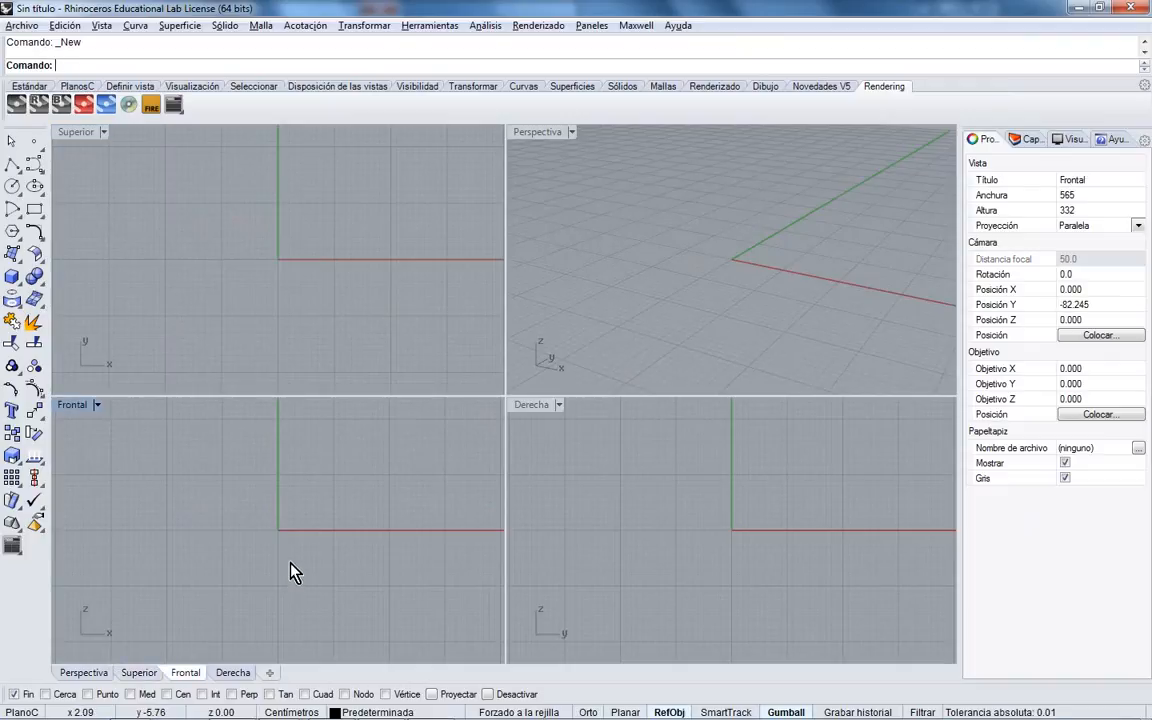
{"action": "left_click", "coordinate": [738, 564]}
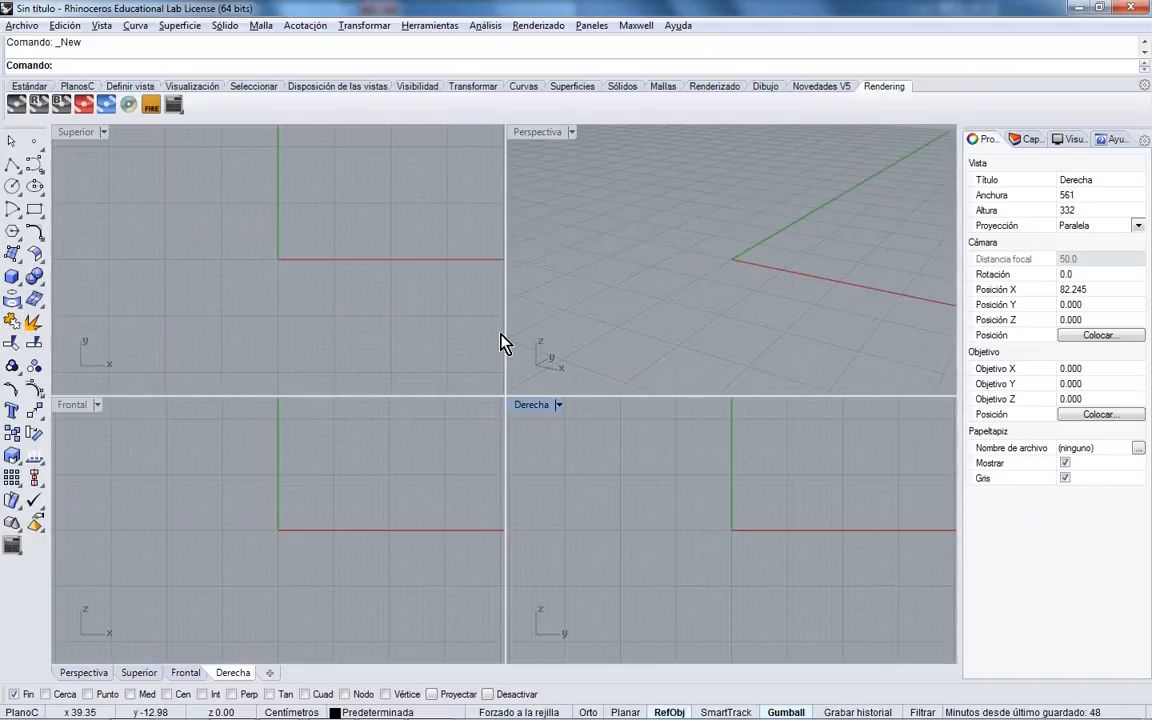
{"action": "left_click", "coordinate": [13, 277]}
{"action": "left_click", "coordinate": [657, 264]}
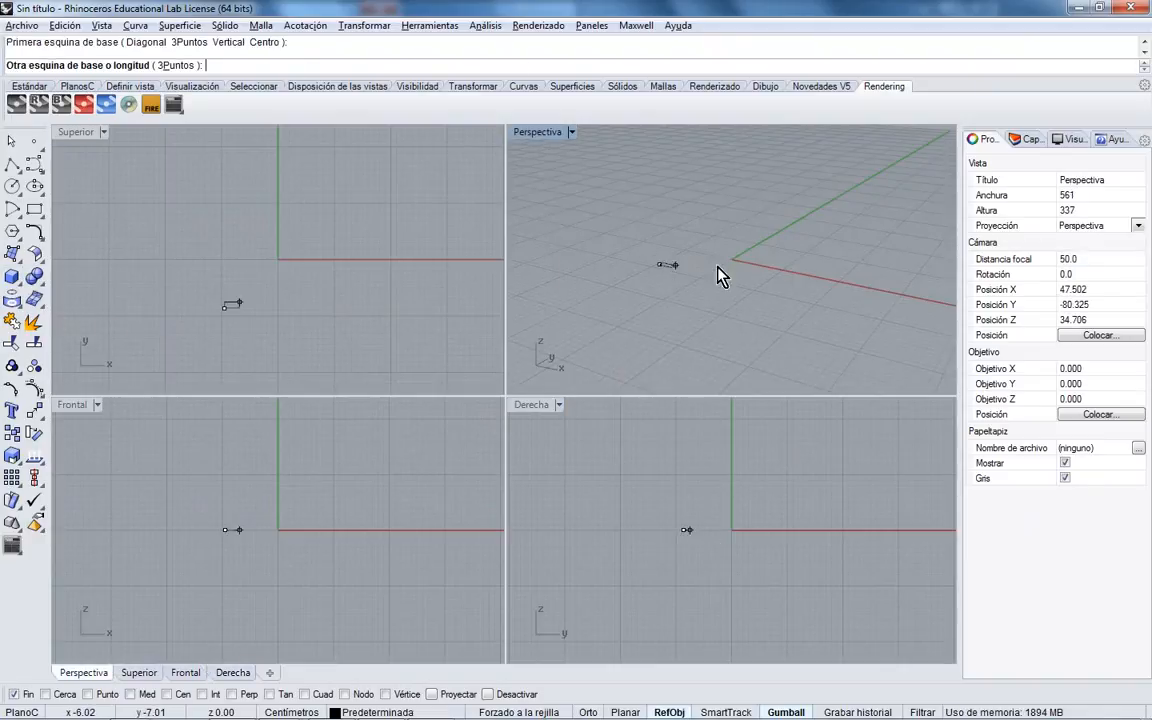
{"action": "left_click", "coordinate": [820, 256]}
{"action": "left_click", "coordinate": [821, 173]}
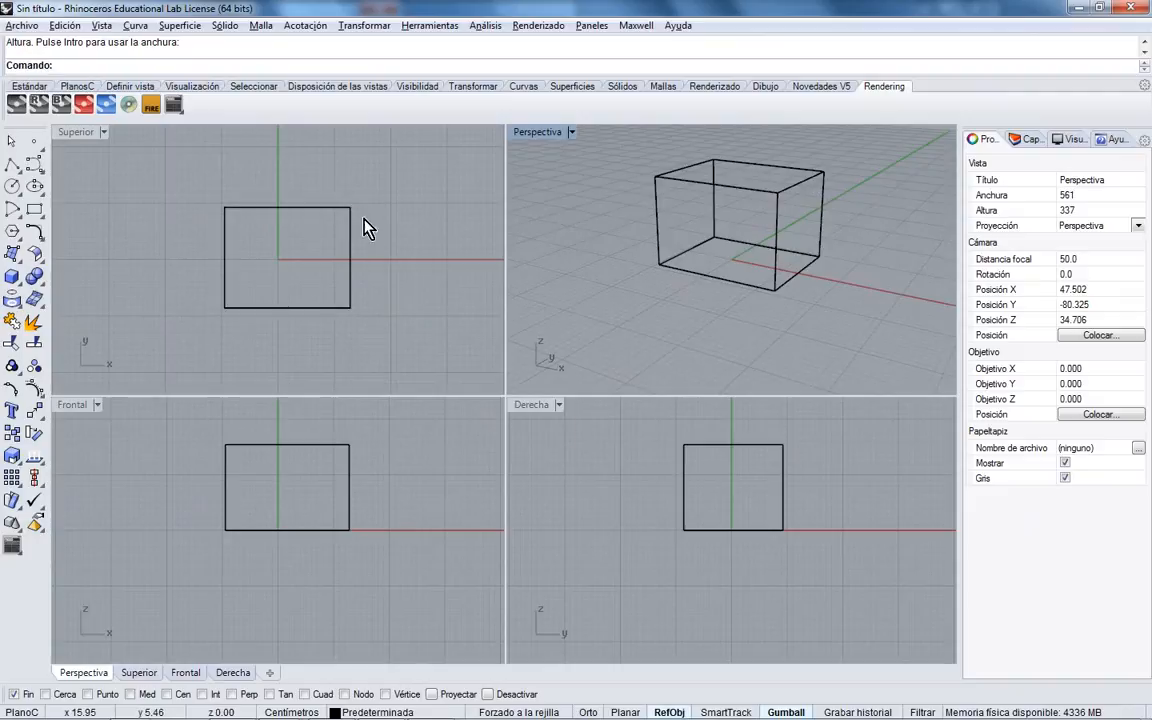
{"action": "right_click_drag", "start_coordinate": [828, 275], "coordinate": [790, 330]}
{"action": "scroll", "coordinate": [779, 288], "scroll_direction": "up", "scroll_amount": 3}
{"action": "scroll", "coordinate": [787, 303], "scroll_direction": "down", "scroll_amount": 2}
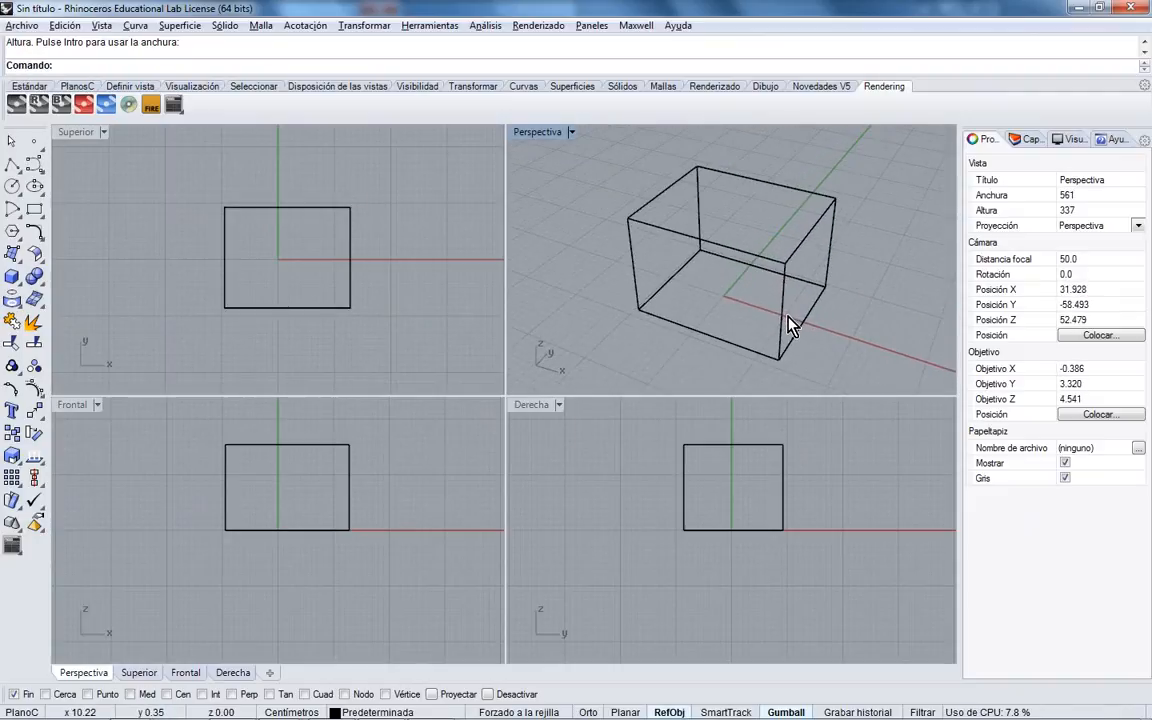
{"action": "right_click_drag", "start_coordinate": [712, 265], "coordinate": [722, 305]}
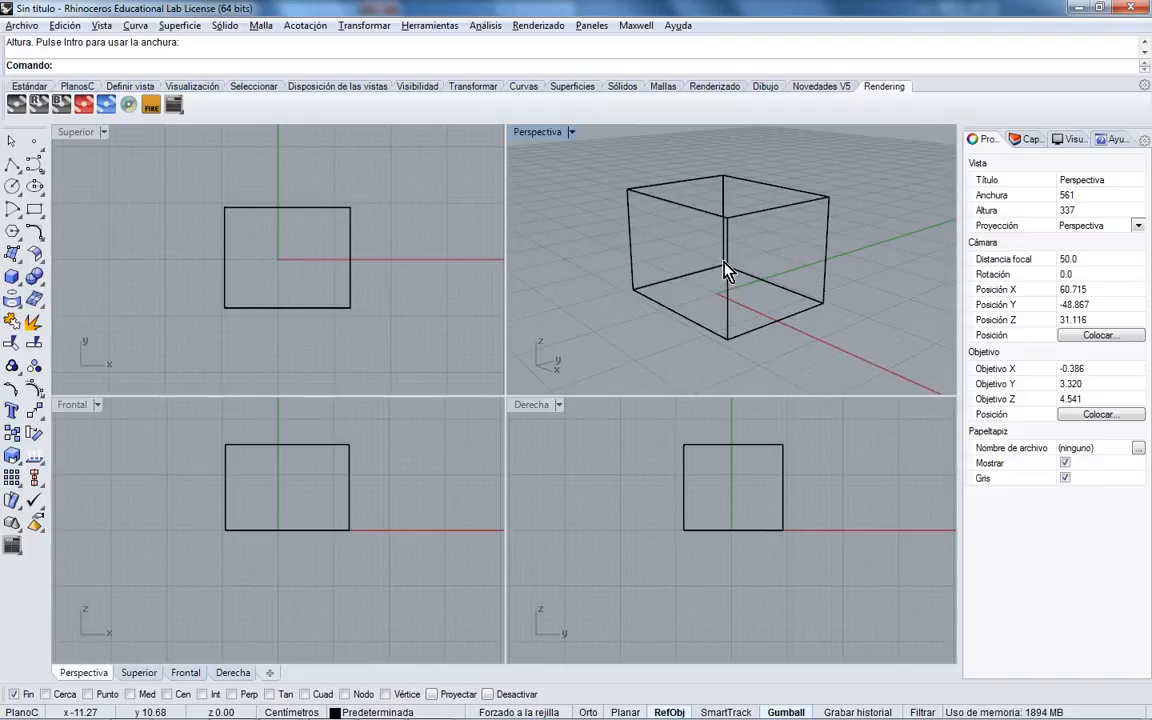
{"action": "left_click", "coordinate": [727, 272]}
{"action": "right_click_drag", "start_coordinate": [727, 272], "coordinate": [730, 280]}
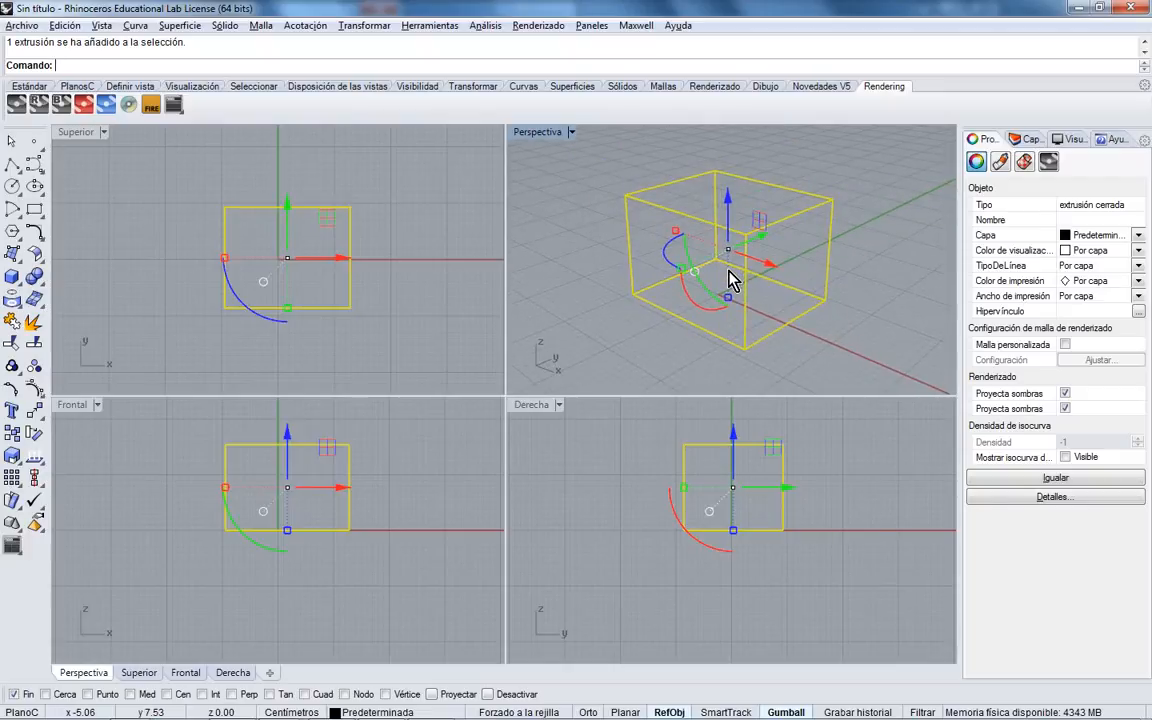
{"action": "key", "text": "Delete"}
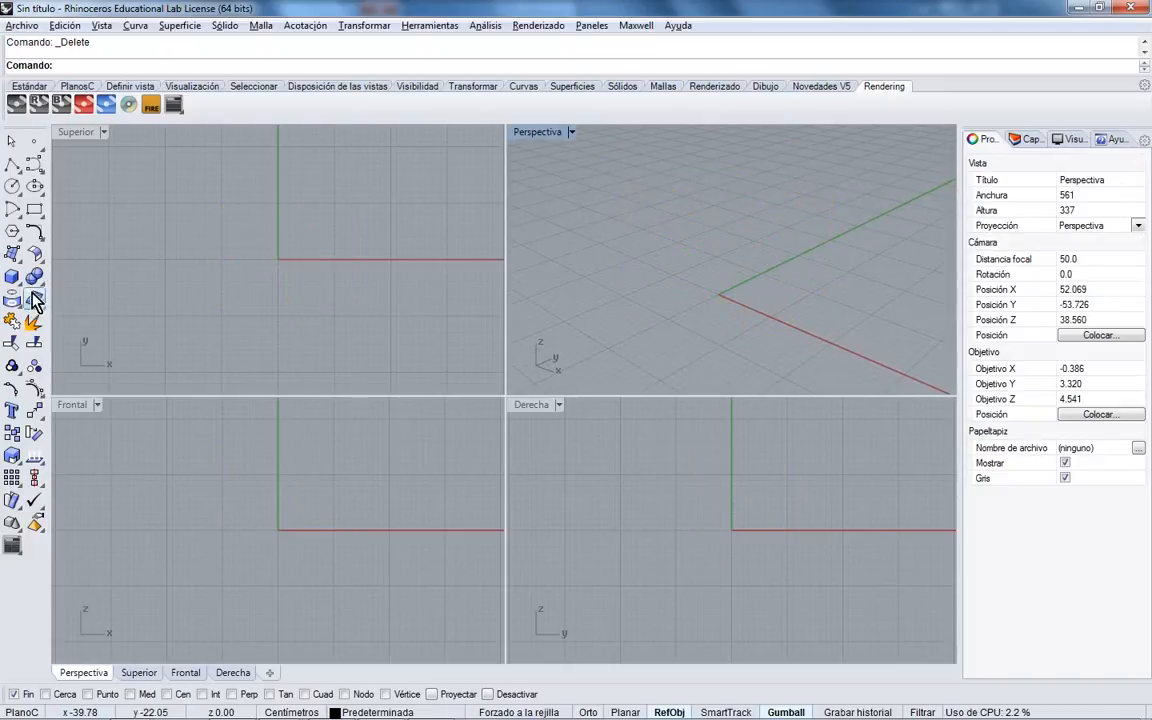
- Draw a sphere centred on the origin with grid snapping turned on
{"action": "left_click", "coordinate": [18, 283]}
{"action": "left_click", "coordinate": [62, 285]}
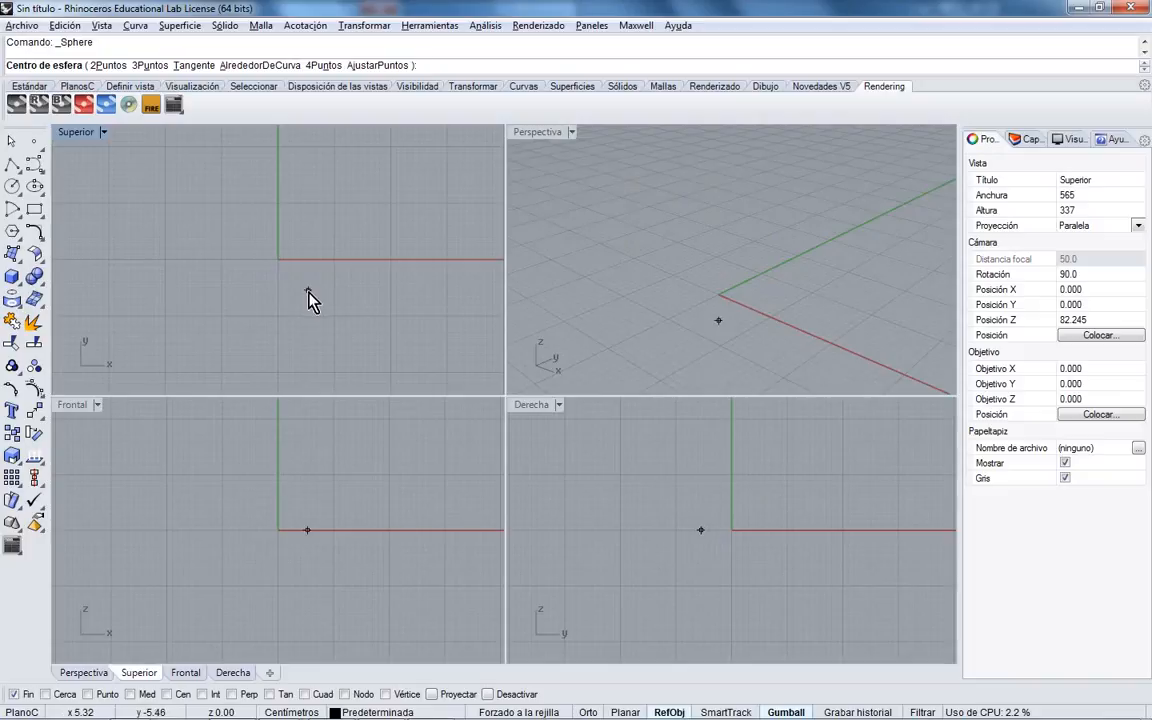
{"action": "left_click", "coordinate": [484, 712]}
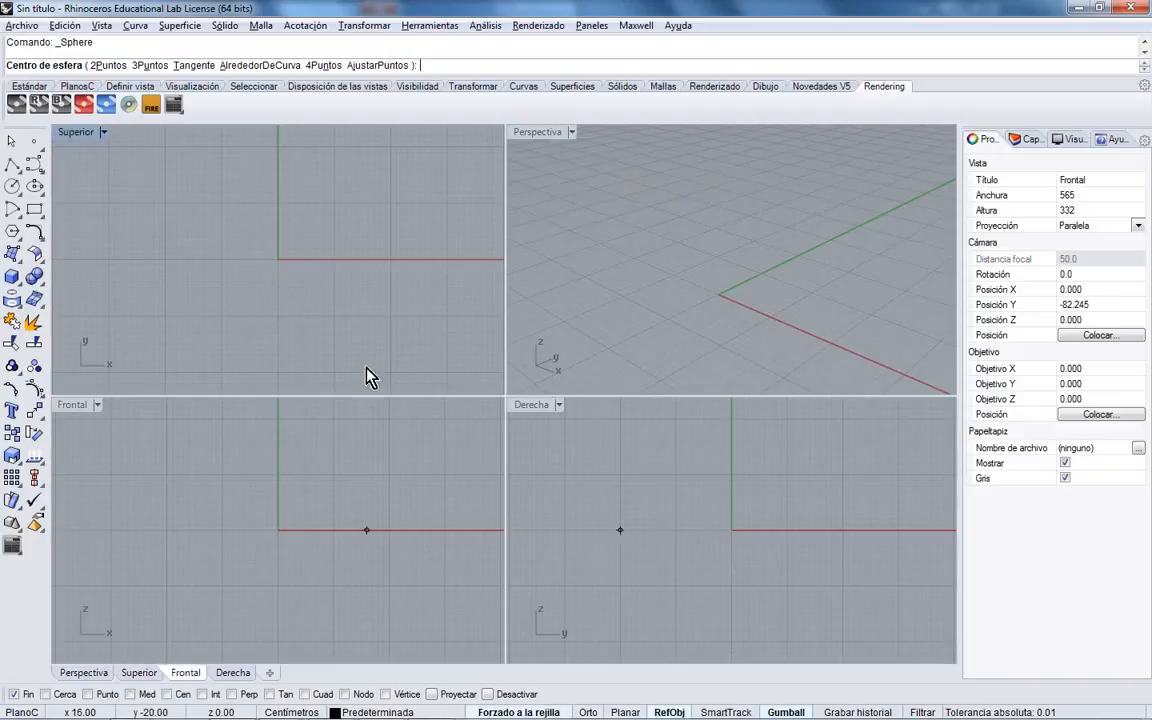
{"action": "scroll", "coordinate": [278, 256], "scroll_direction": "up", "scroll_amount": 6}
{"action": "left_click", "coordinate": [279, 270]}
{"action": "left_click", "coordinate": [410, 278]}
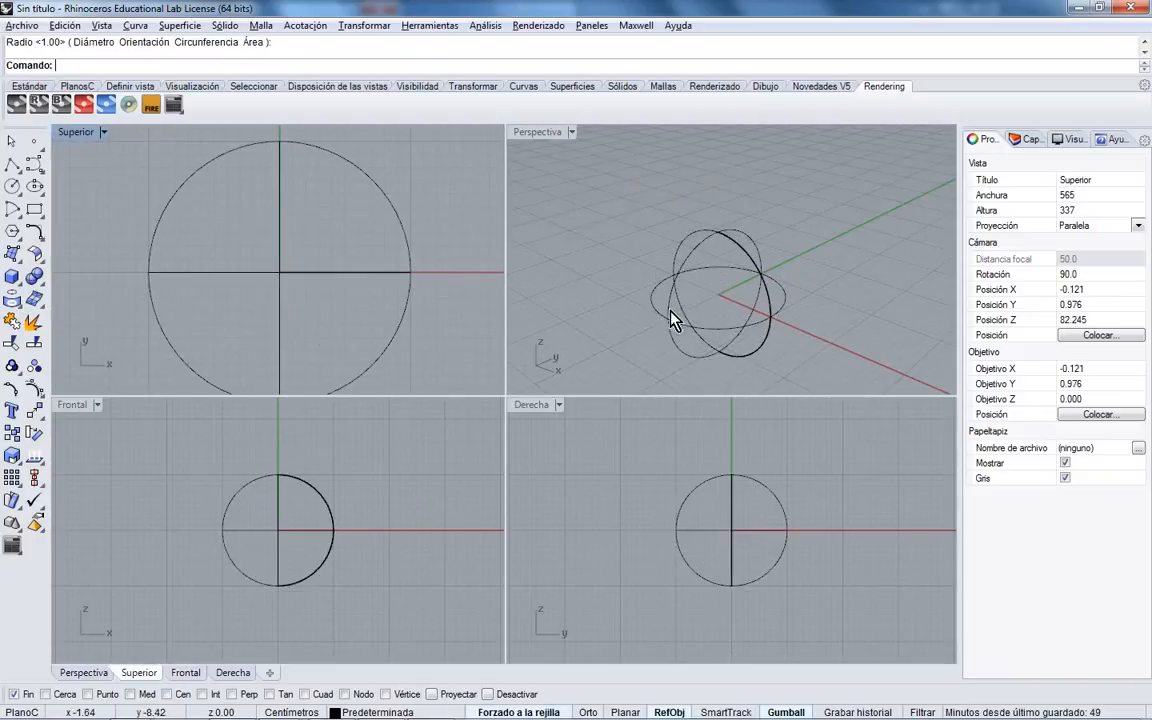
{"action": "scroll", "coordinate": [327, 522], "scroll_direction": "up", "scroll_amount": 4}
{"action": "scroll", "coordinate": [267, 532], "scroll_direction": "down", "scroll_amount": 2}
- Draw a radius-5 cylinder from the origin extending equally to both sides (AmbosLados=Sí)
{"action": "left_click", "coordinate": [12, 277]}
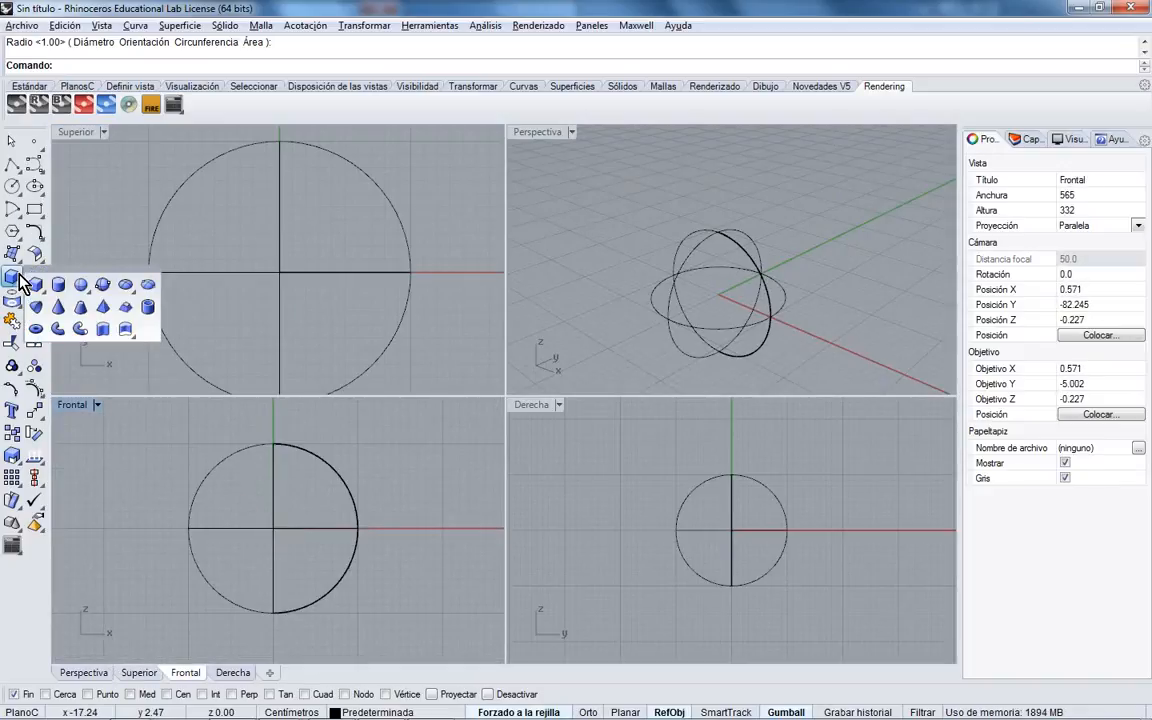
{"action": "left_click", "coordinate": [57, 285]}
{"action": "left_click", "coordinate": [275, 530]}
{"action": "left_click", "coordinate": [308, 537]}
{"action": "scroll", "coordinate": [316, 280], "scroll_direction": "down", "scroll_amount": 5}
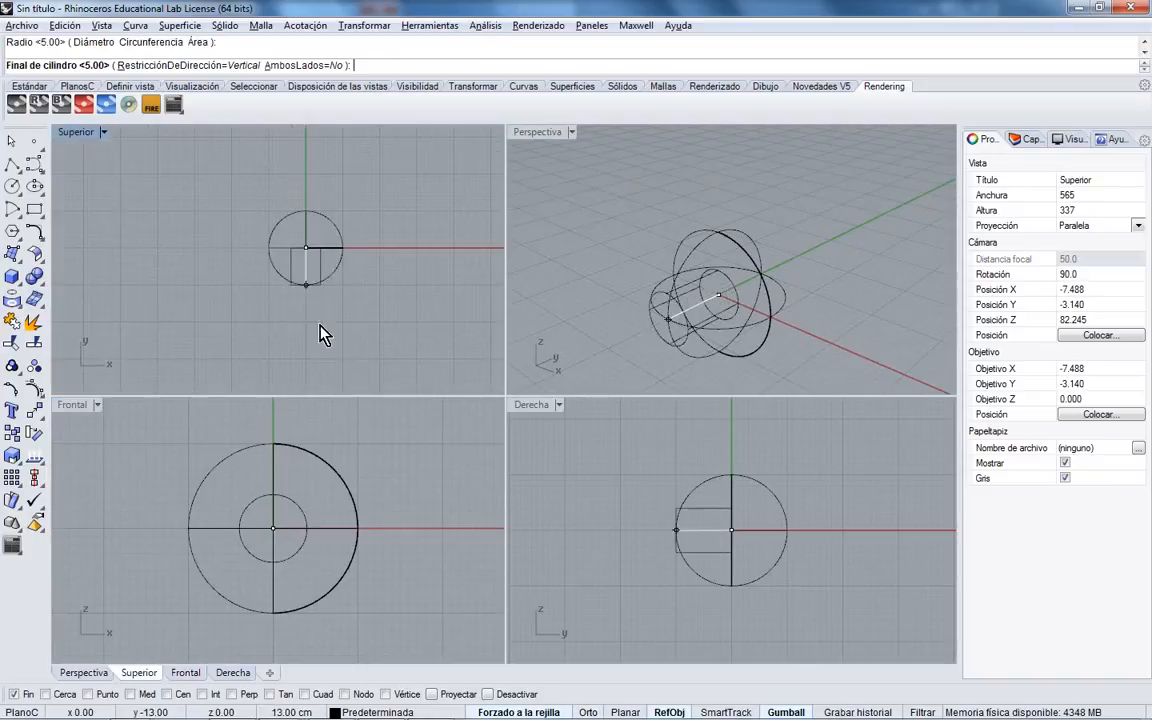
{"action": "left_click", "coordinate": [295, 65]}
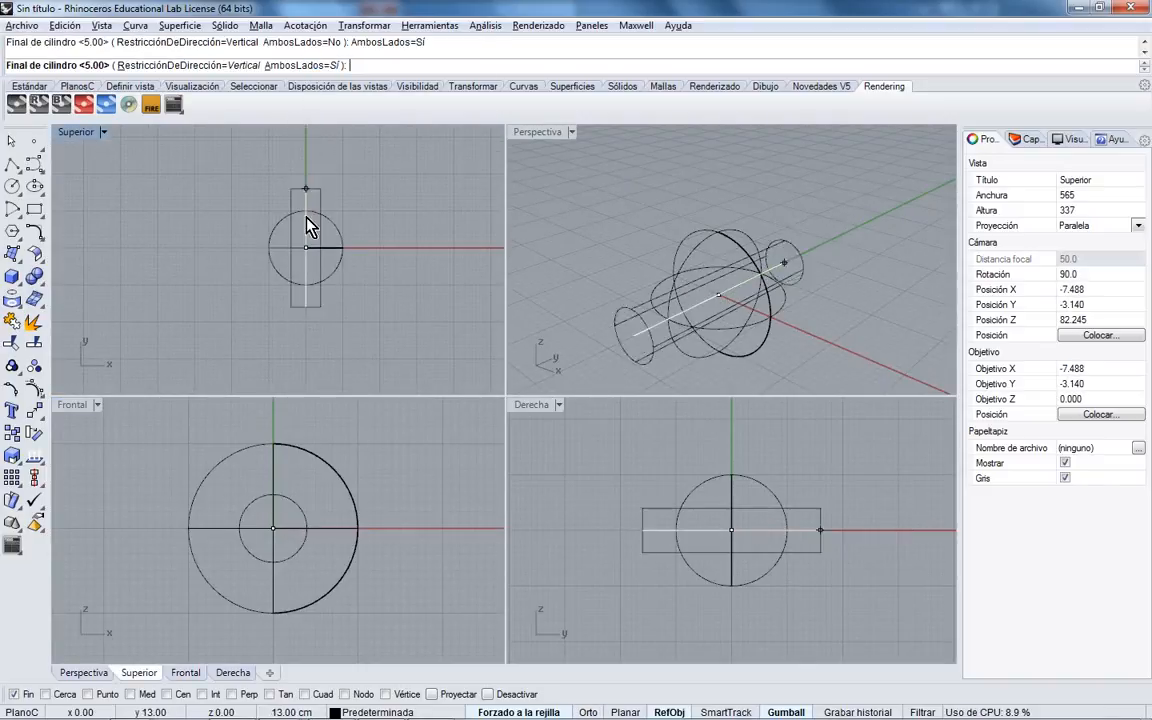
{"action": "left_click", "coordinate": [307, 182]}
- Maximize the Perspectiva viewport and adjust its view of the model
{"action": "right_click_drag", "start_coordinate": [728, 319], "coordinate": [614, 176]}
{"action": "double_click", "coordinate": [538, 132]}
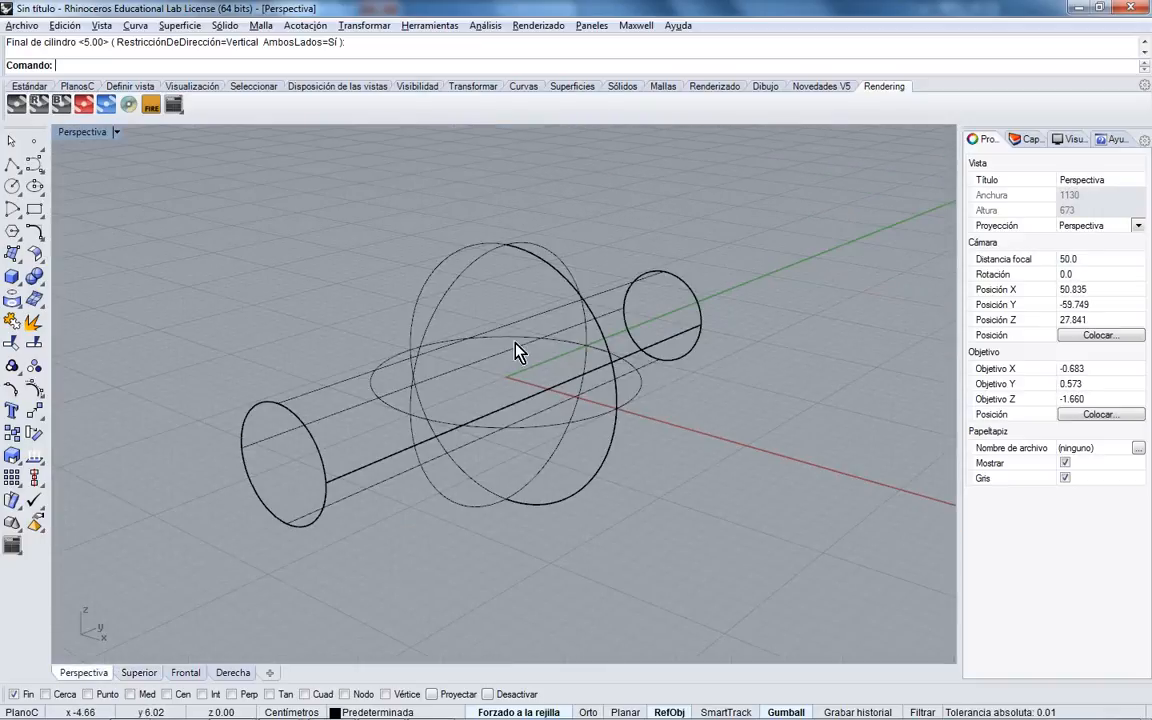
{"action": "right_click_drag", "start_coordinate": [519, 350], "coordinate": [528, 336], "text": "shift"}
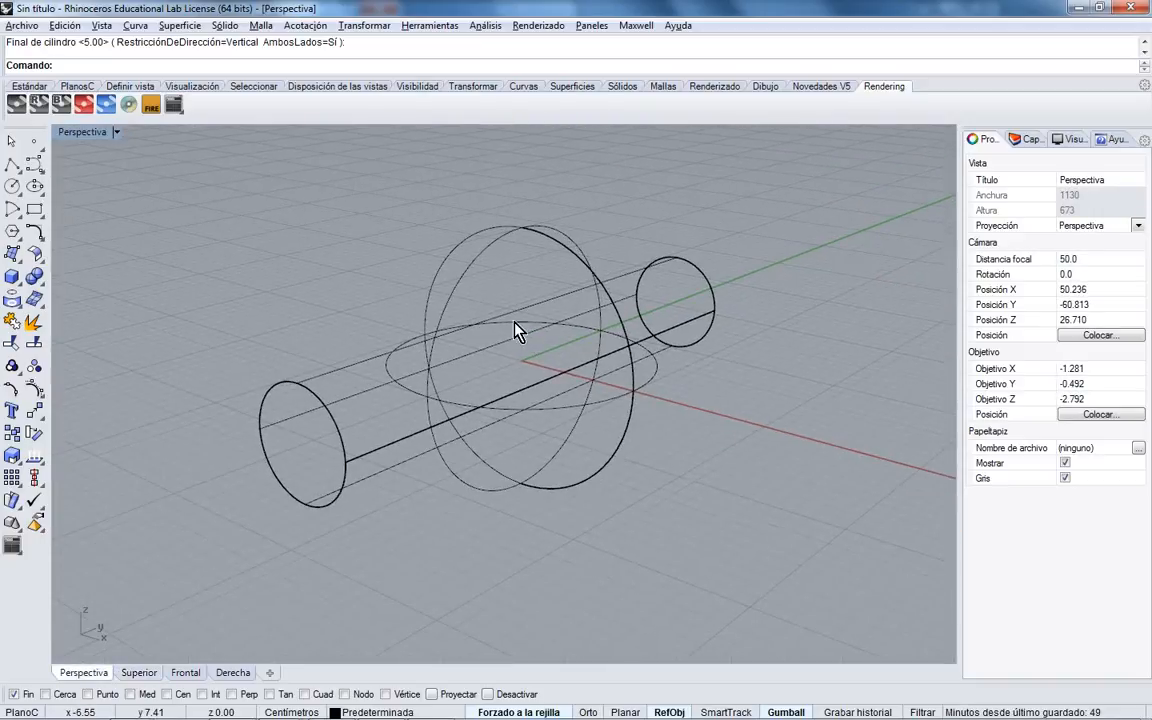
{"action": "left_click", "coordinate": [115, 132]}
- Switch the Perspectiva view to Sombreado display and select the sphere
{"action": "left_click", "coordinate": [110, 191]}
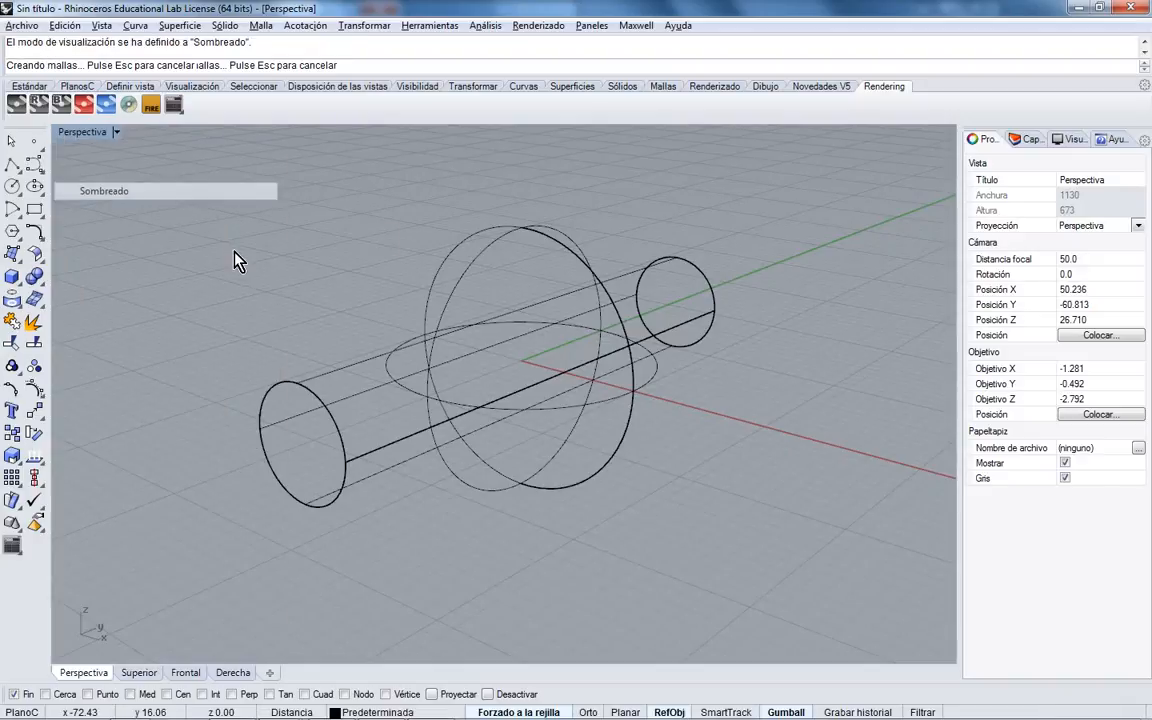
{"action": "mouse_move", "coordinate": [437, 334]}
{"action": "right_mouse_down"}
{"action": "mouse_move", "coordinate": [500, 340]}
{"action": "mouse_move", "coordinate": [522, 365]}
{"action": "mouse_move", "coordinate": [468, 380]}
{"action": "mouse_move", "coordinate": [540, 374]}
{"action": "right_mouse_up"}
{"action": "left_click", "coordinate": [468, 380]}
{"action": "scroll", "coordinate": [540, 373], "scroll_direction": "up", "scroll_amount": 3}
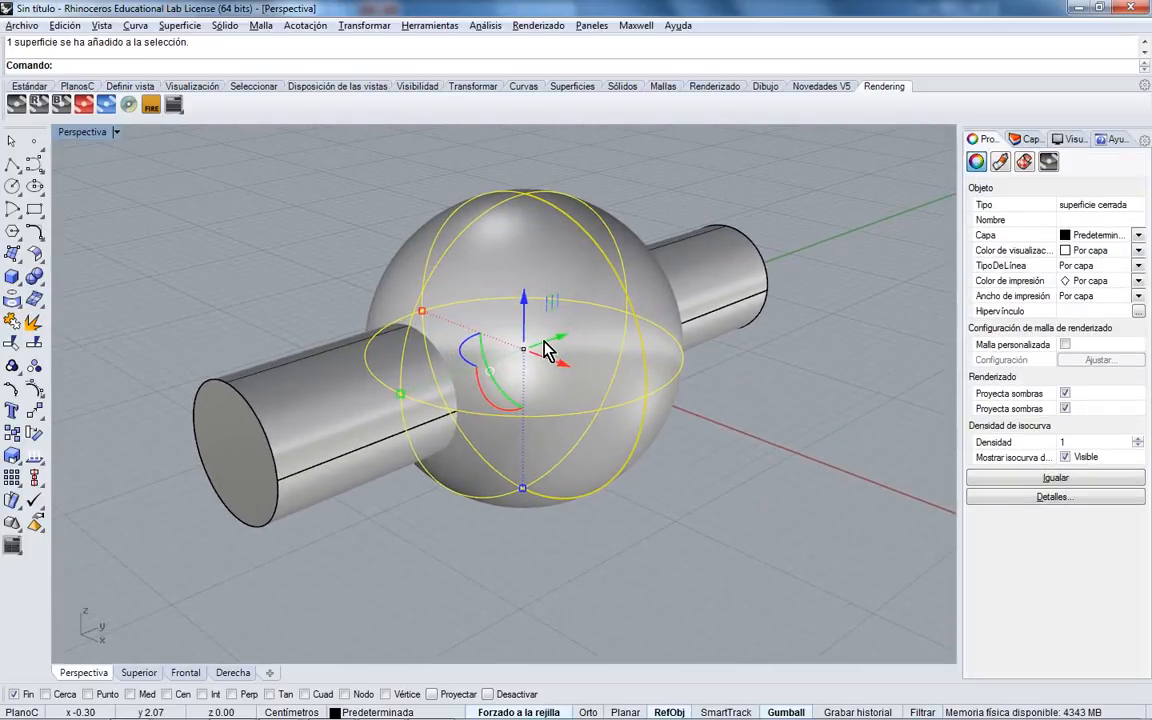
{"action": "right_click_drag", "start_coordinate": [455, 398], "coordinate": [407, 394]}
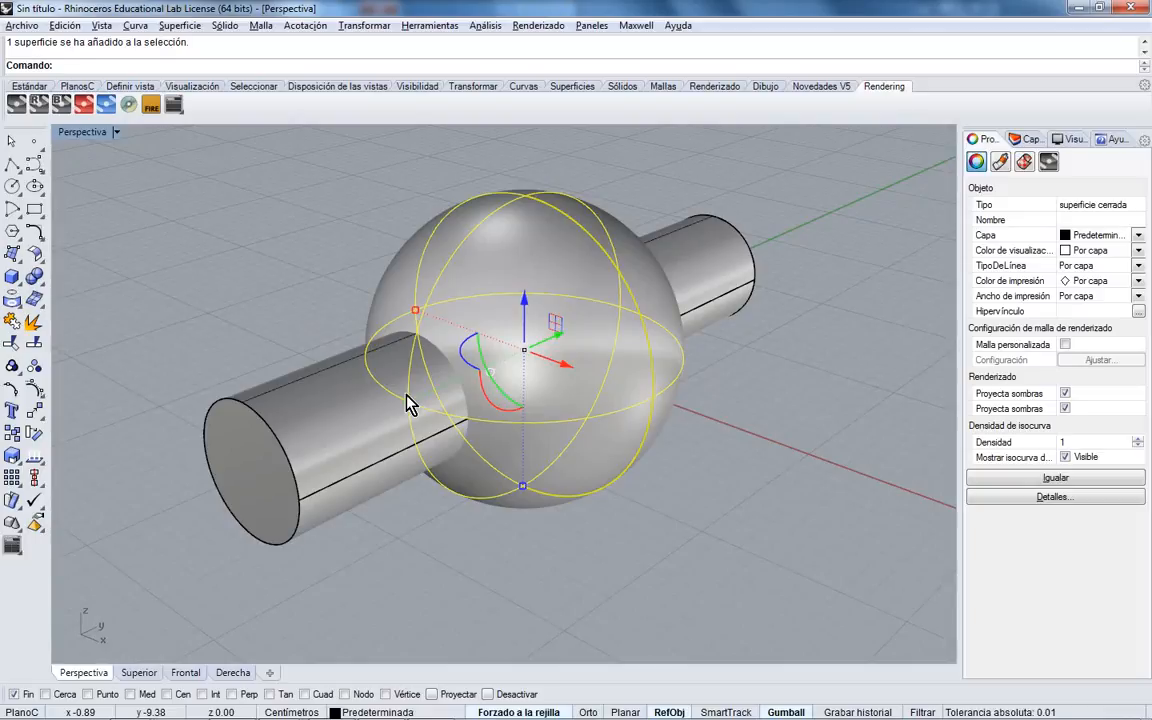
{"action": "left_click", "coordinate": [706, 402]}
{"action": "left_click", "coordinate": [686, 392]}
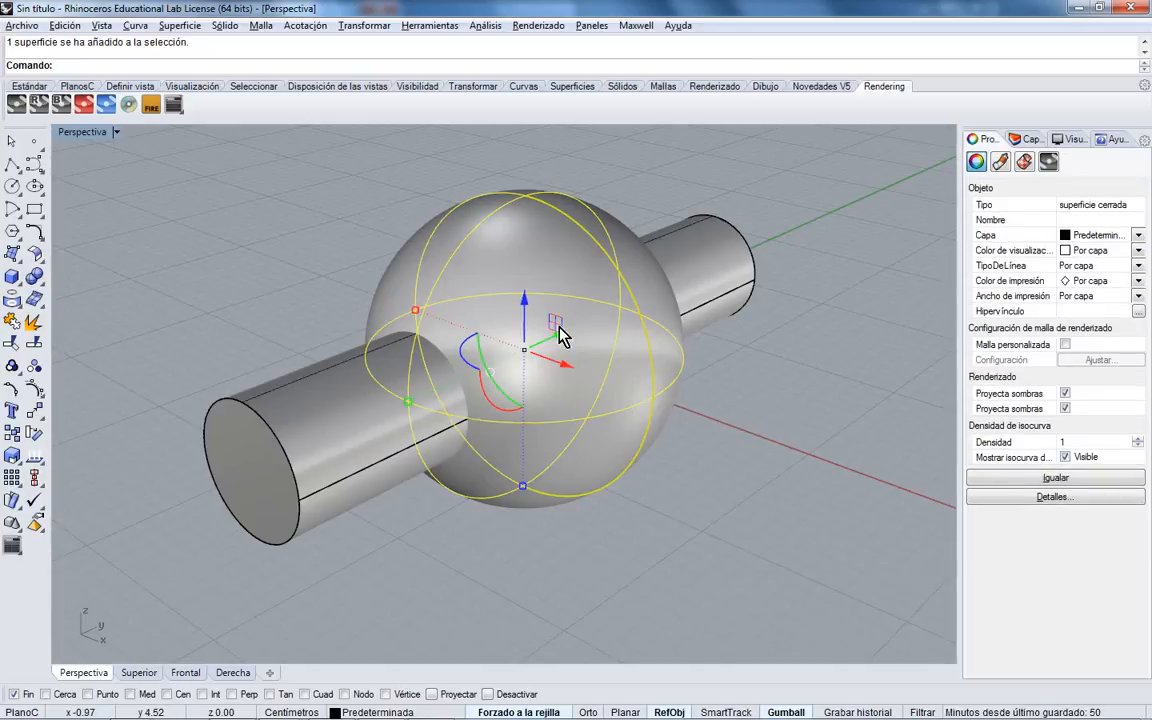
- Use Diferencia booleana to cut the cylinder out of the selected sphere
{"action": "left_click", "coordinate": [34, 279]}
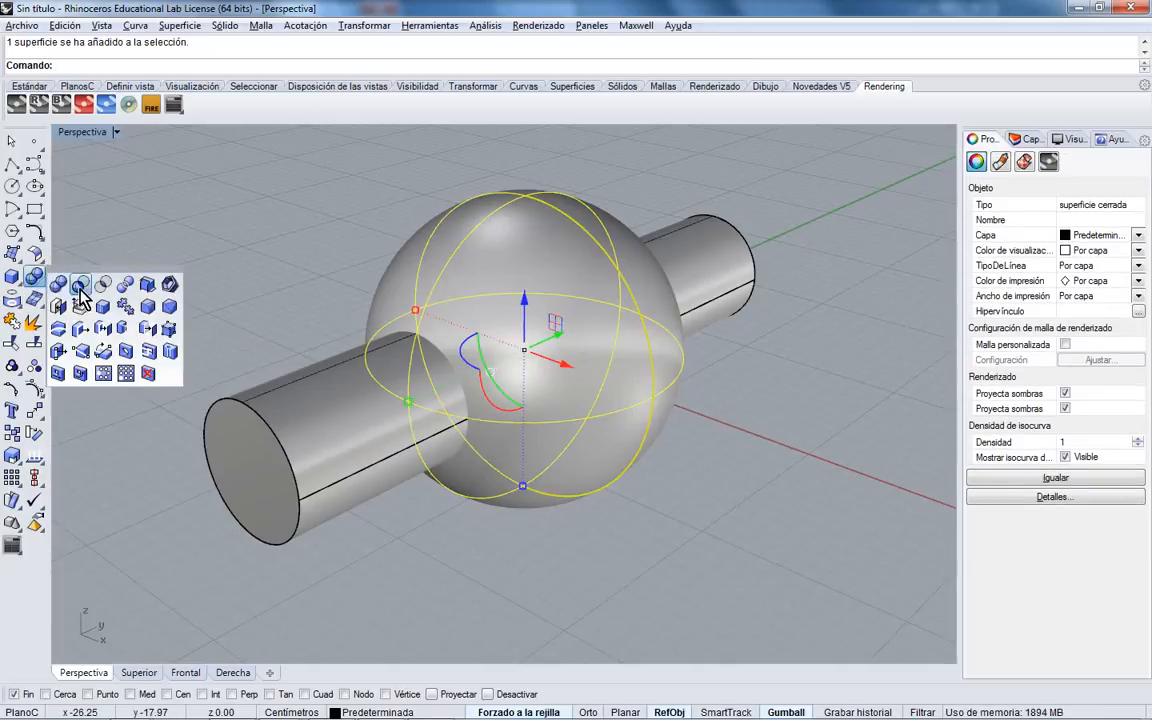
{"action": "left_click", "coordinate": [79, 290]}
{"action": "left_click", "coordinate": [328, 419]}
{"action": "key", "text": "Return"}
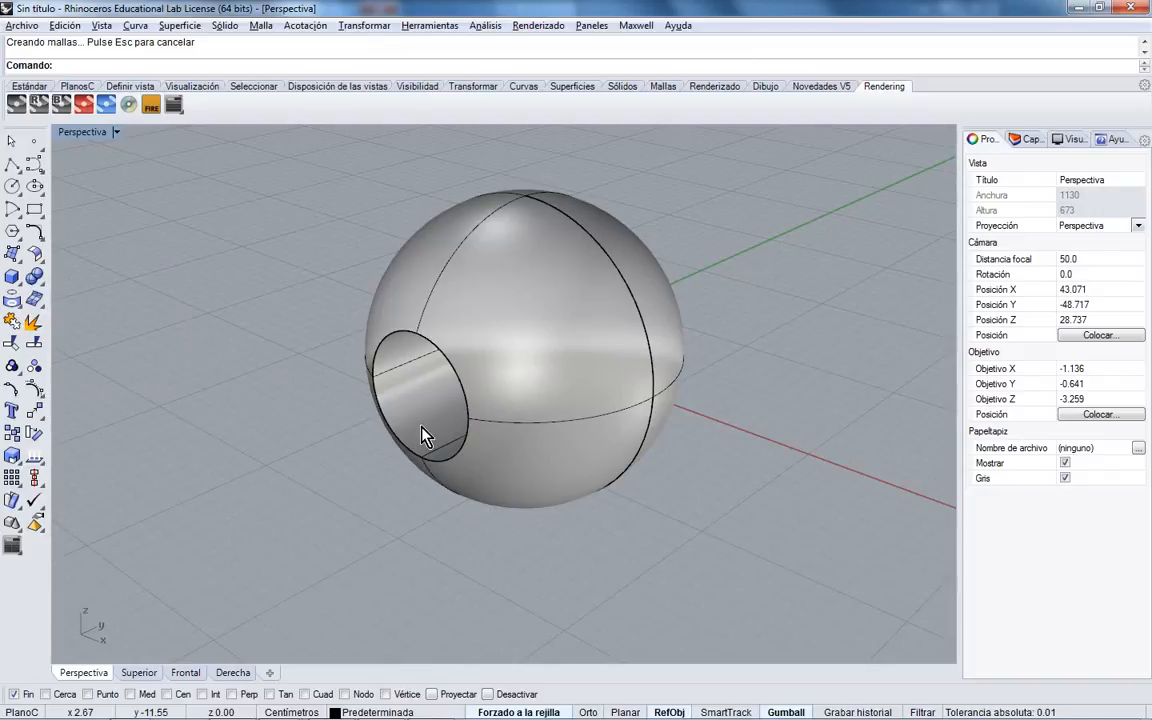
{"action": "left_click", "coordinate": [465, 398]}
{"action": "right_click_drag", "start_coordinate": [463, 393], "coordinate": [530, 291]}
{"action": "scroll", "coordinate": [499, 368], "scroll_direction": "up", "scroll_amount": 5}
{"action": "right_click_drag", "start_coordinate": [435, 357], "coordinate": [313, 322]}
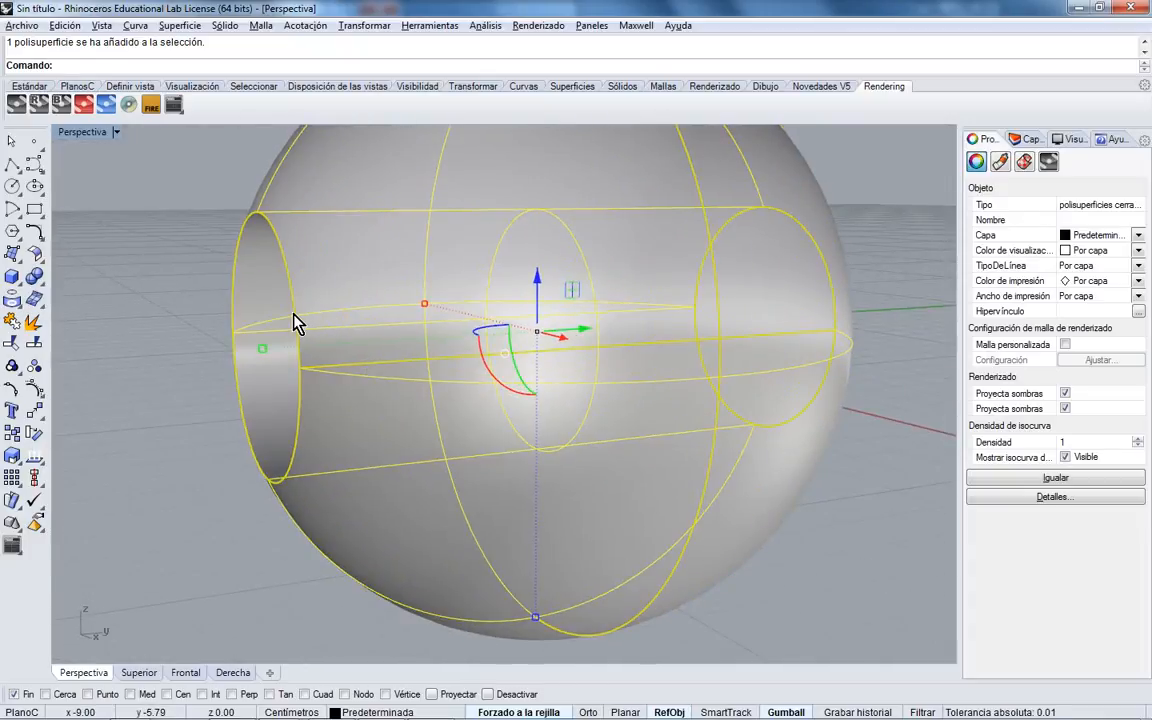
{"action": "right_click_drag", "start_coordinate": [352, 350], "coordinate": [442, 378]}
{"action": "scroll", "coordinate": [420, 385], "scroll_direction": "down", "scroll_amount": 3}
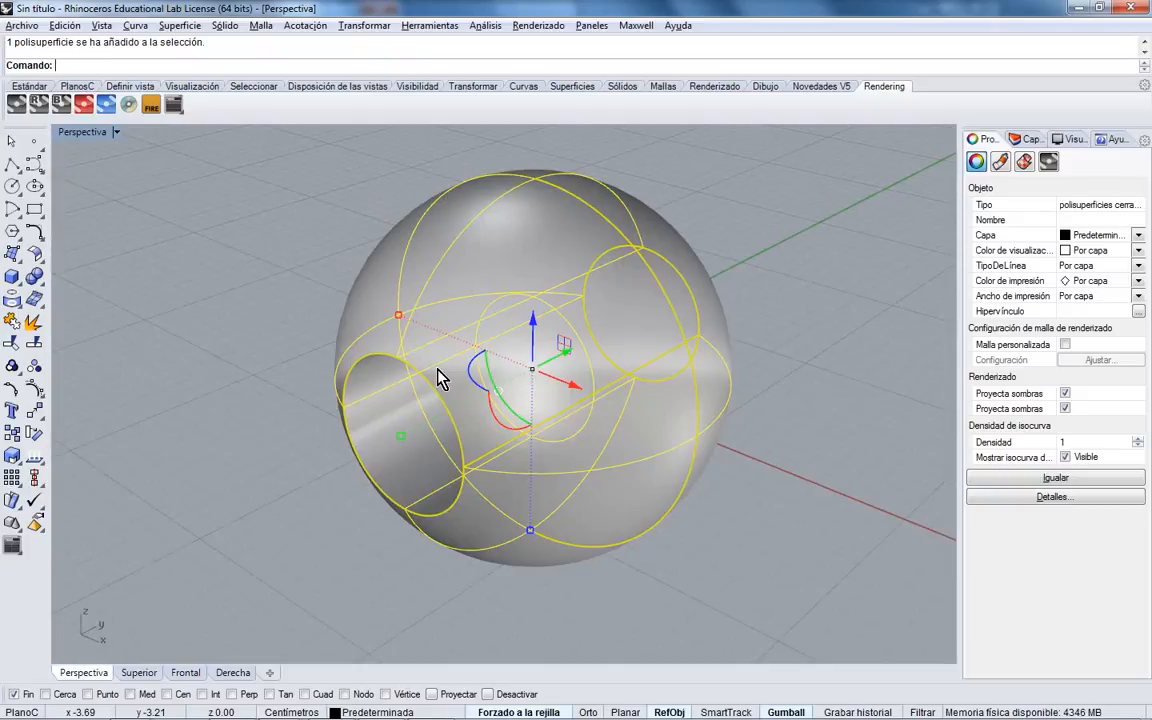
{"action": "right_click_drag", "start_coordinate": [449, 368], "coordinate": [447, 352]}
{"action": "left_click", "coordinate": [313, 317]}
{"action": "left_click", "coordinate": [394, 337]}
{"action": "left_click", "coordinate": [305, 25]}
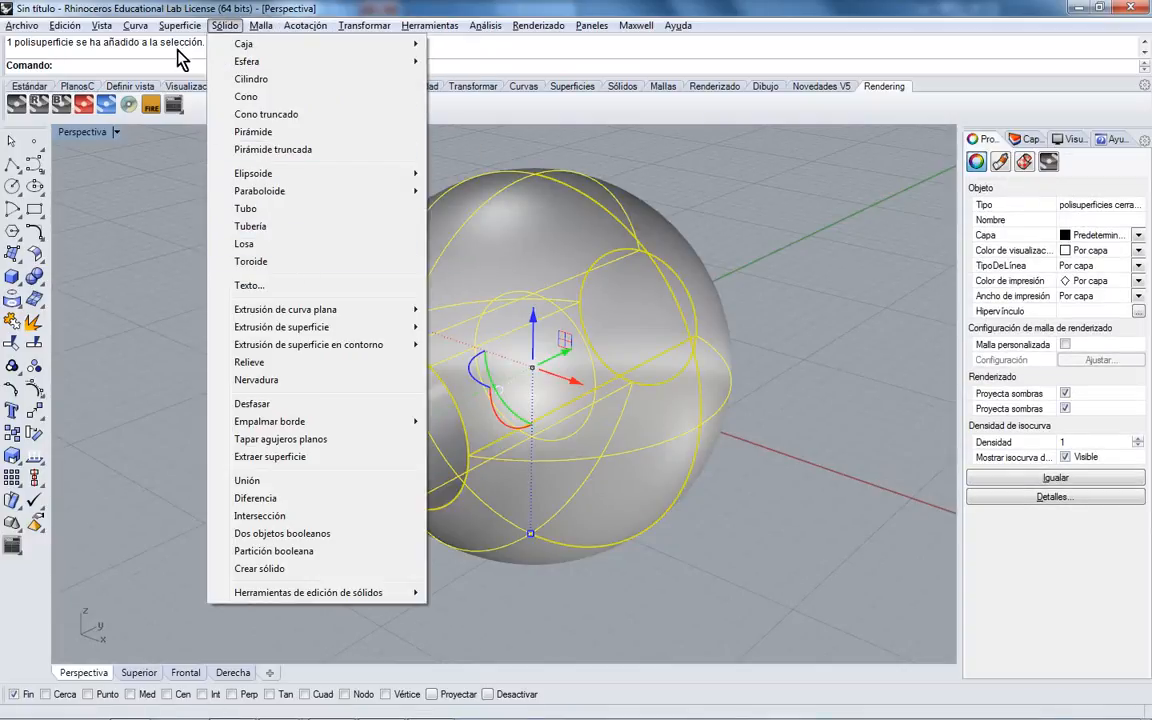
{"action": "mouse_move", "coordinate": [136, 27]}
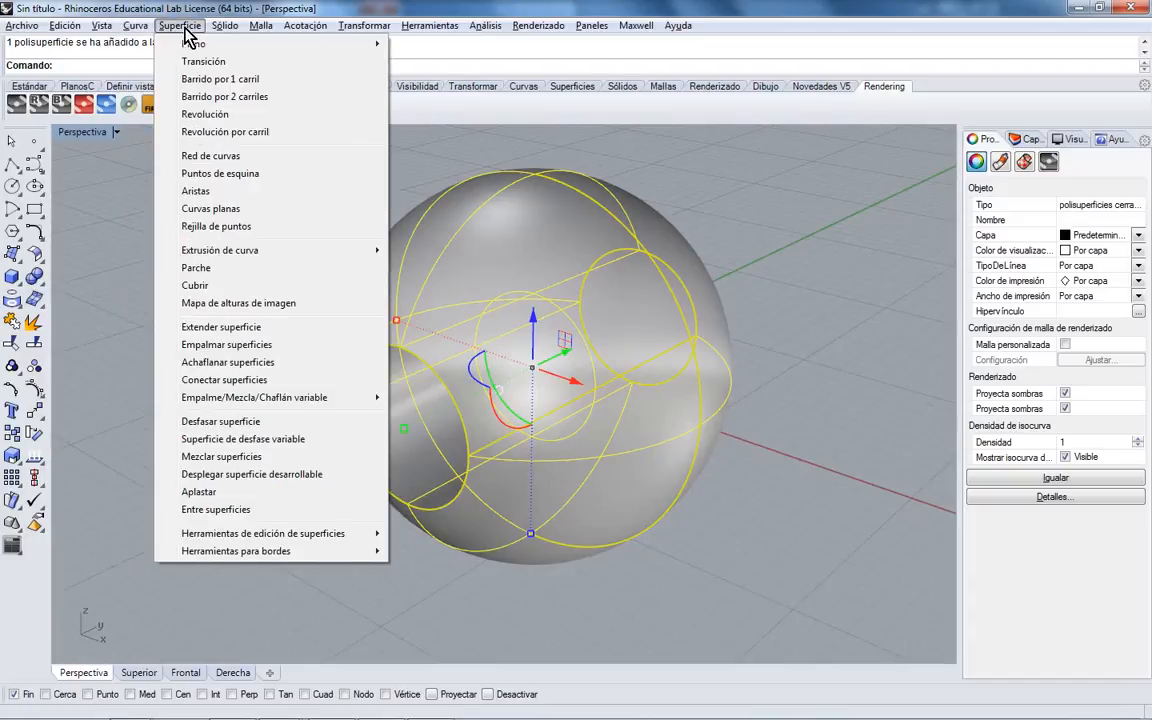
{"action": "mouse_move", "coordinate": [214, 34]}
{"action": "mouse_move", "coordinate": [266, 30]}
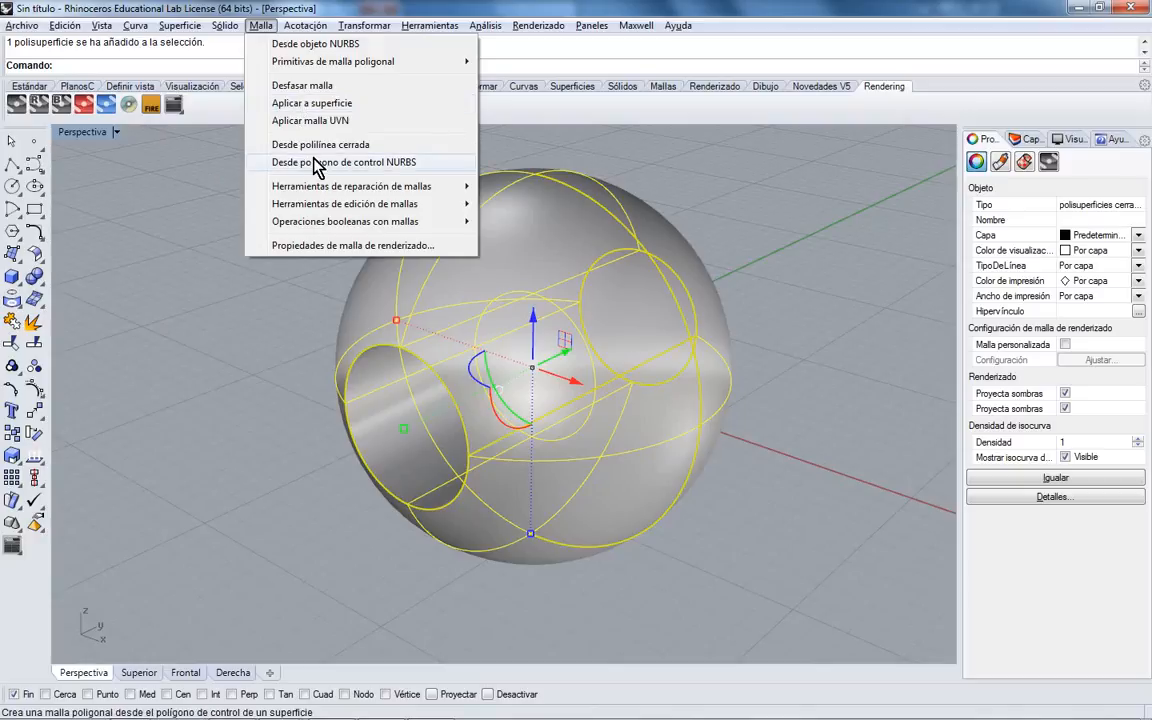
{"action": "mouse_move", "coordinate": [258, 66]}
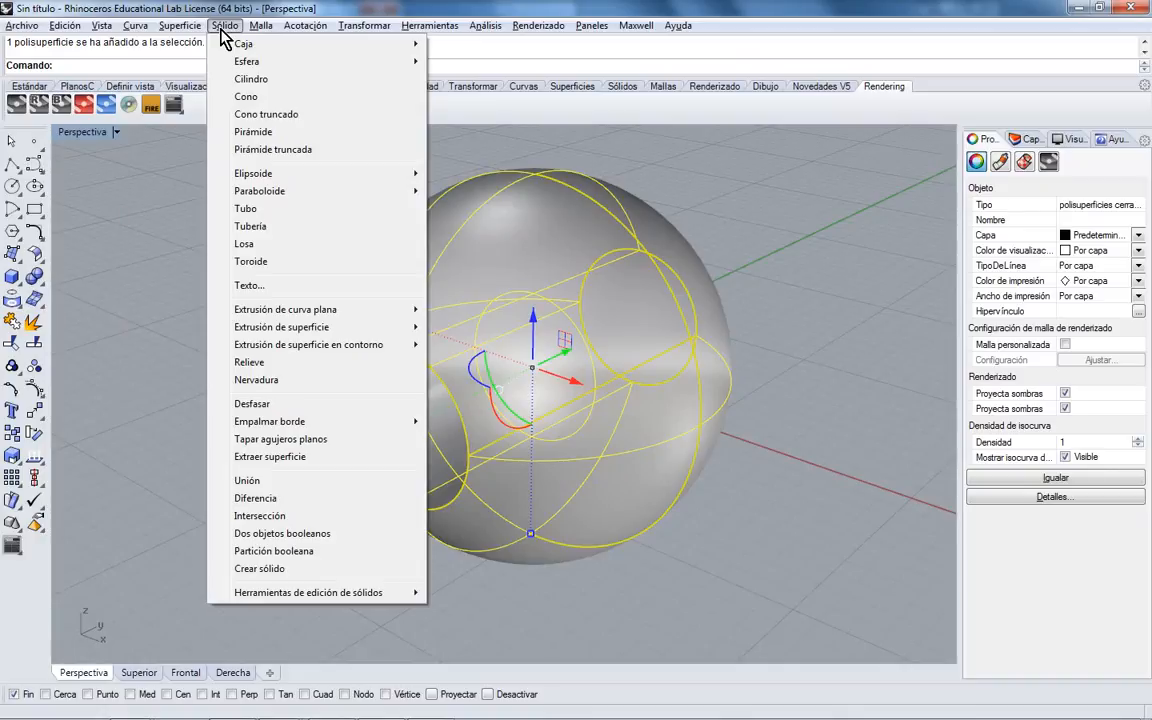
- Fillet the first hole rim with radius 1.00
{"action": "mouse_move", "coordinate": [363, 421]}
{"action": "left_click", "coordinate": [481, 419]}
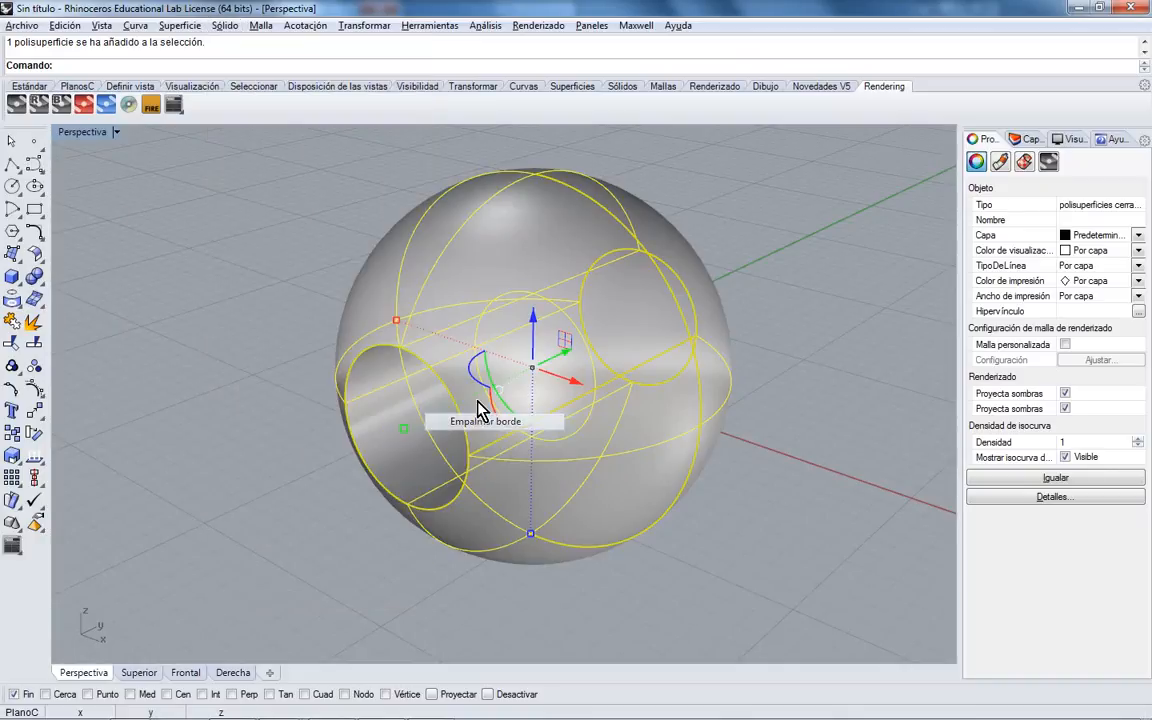
{"action": "left_click", "coordinate": [437, 386]}
{"action": "right_click_drag", "start_coordinate": [635, 386], "coordinate": [828, 391]}
{"action": "key", "text": "Return"}
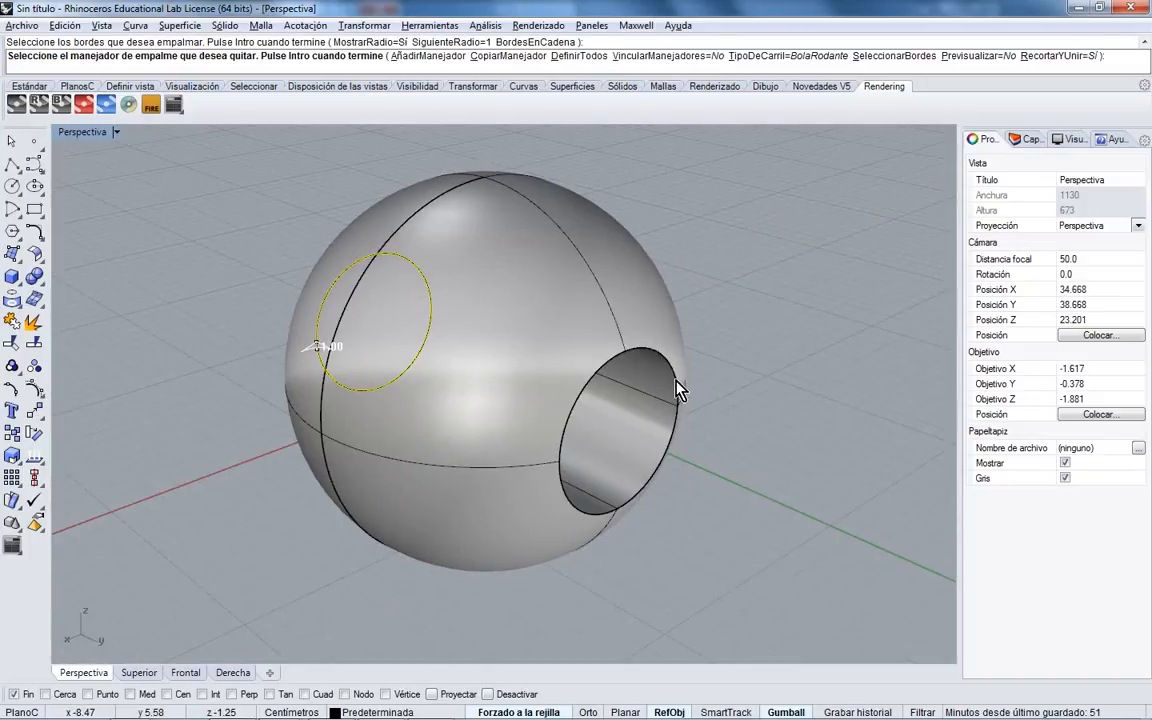
{"action": "key", "text": "Return"}
- Fillet the opposite hole rim with the same 1.00 radius
{"action": "right_click_drag", "start_coordinate": [327, 386], "coordinate": [676, 376]}
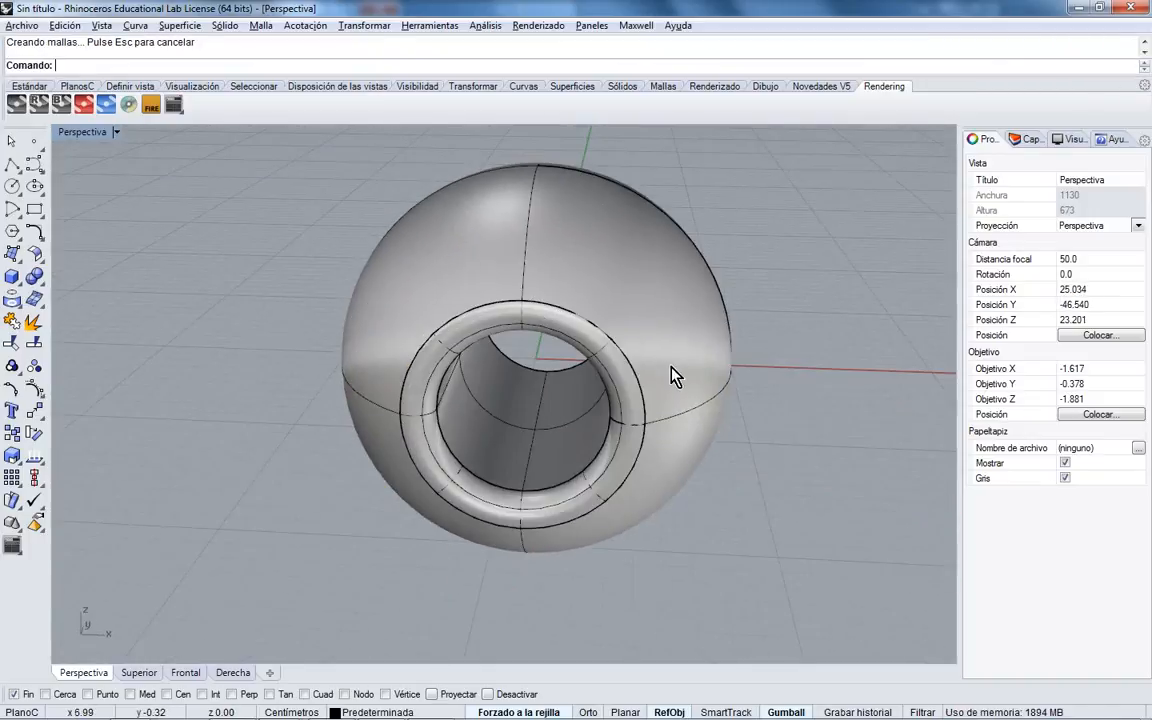
{"action": "scroll", "coordinate": [605, 367], "scroll_direction": "up", "scroll_amount": 4}
{"action": "right_click_drag", "start_coordinate": [568, 358], "coordinate": [446, 372]}
{"action": "right_click_drag", "start_coordinate": [869, 331], "coordinate": [588, 337]}
{"action": "key", "text": "Return"}
{"action": "left_click", "coordinate": [798, 303]}
{"action": "key", "text": "Return"}
{"action": "key", "text": "Return"}
- Centre the filleted sphere in the view and select it
{"action": "right_click_drag", "start_coordinate": [810, 321], "coordinate": [535, 355]}
{"action": "scroll", "coordinate": [600, 353], "scroll_direction": "down", "scroll_amount": 4}
{"action": "right_click_drag", "start_coordinate": [648, 352], "coordinate": [512, 376]}
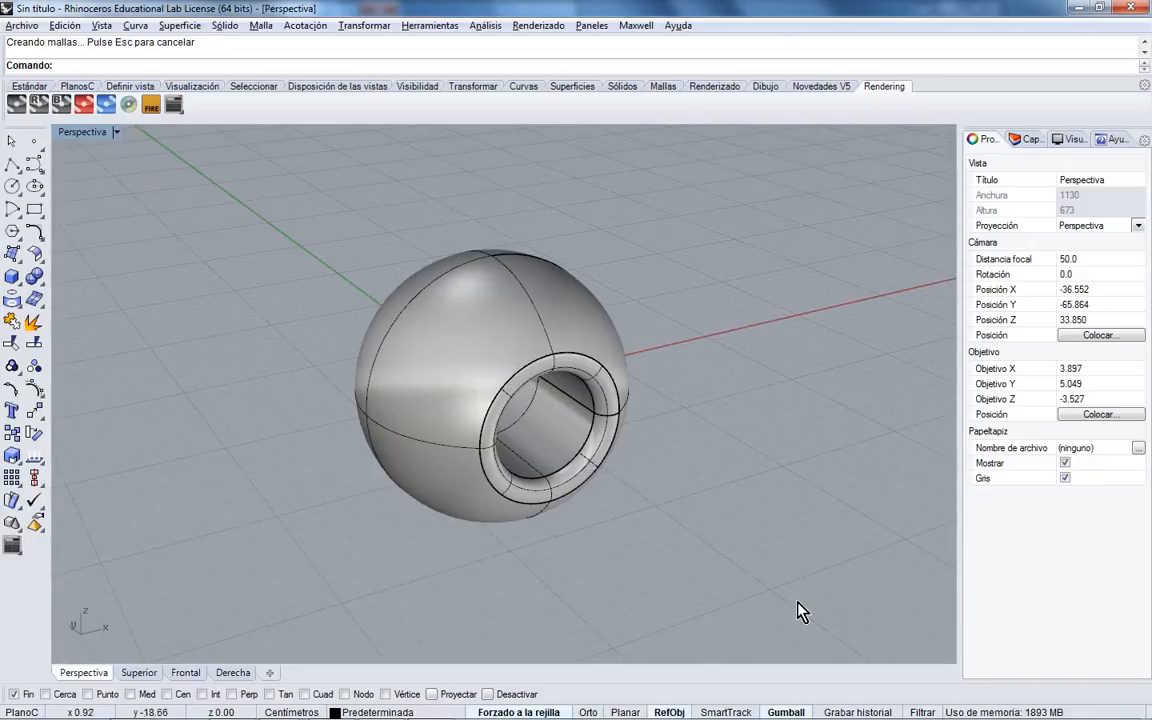
{"action": "mouse_move", "coordinate": [1133, 712]}
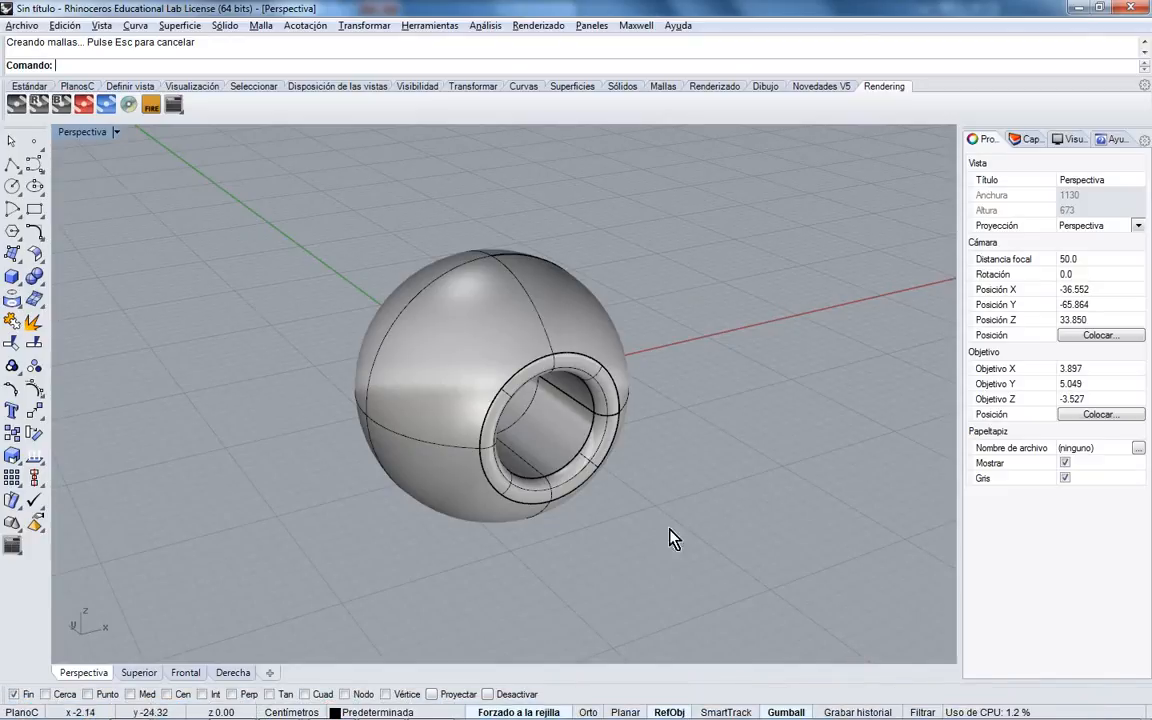
{"action": "left_click", "coordinate": [564, 340]}
- Delete the filleted sphere, restore the four viewports, and start a cylinder in the Top view
{"action": "key", "text": "Delete"}
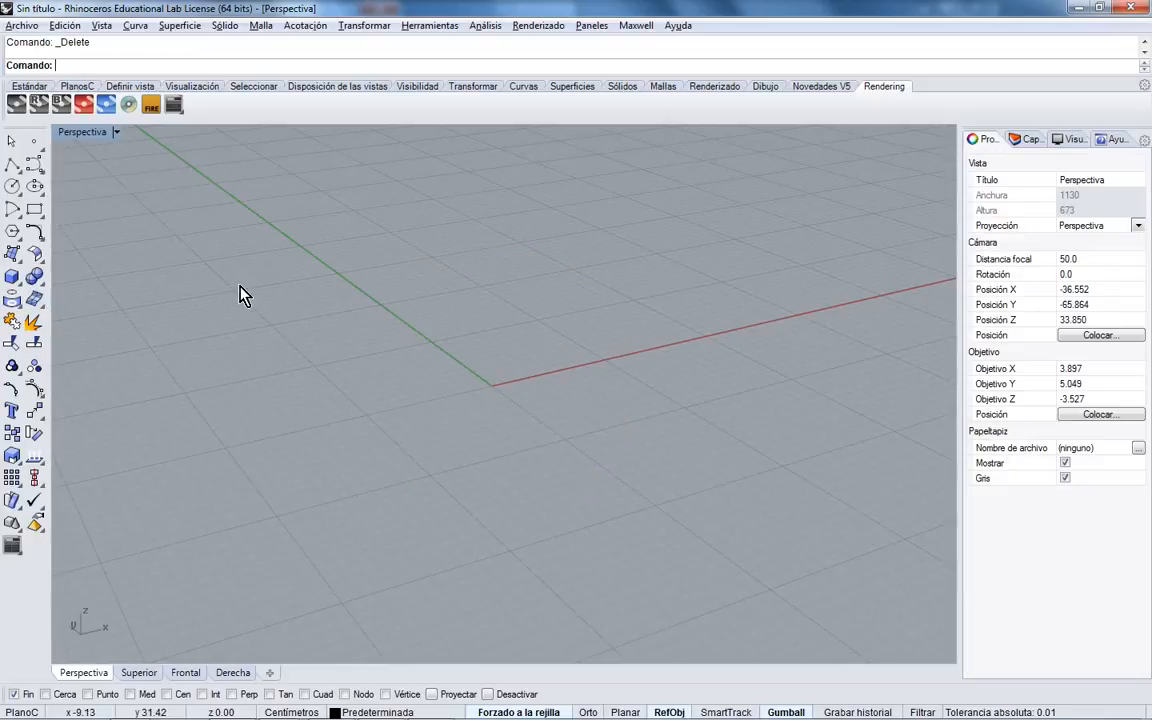
{"action": "double_click", "coordinate": [82, 131]}
{"action": "left_click", "coordinate": [432, 375]}
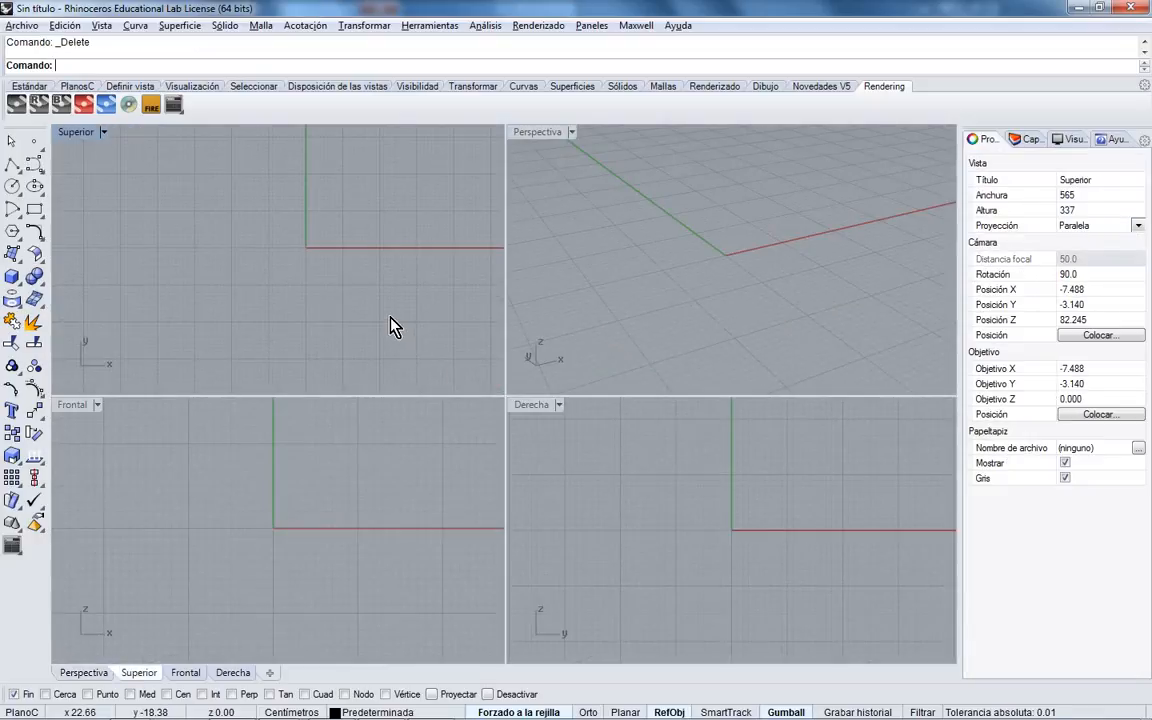
{"action": "scroll", "coordinate": [291, 547], "scroll_direction": "up", "scroll_amount": 6}
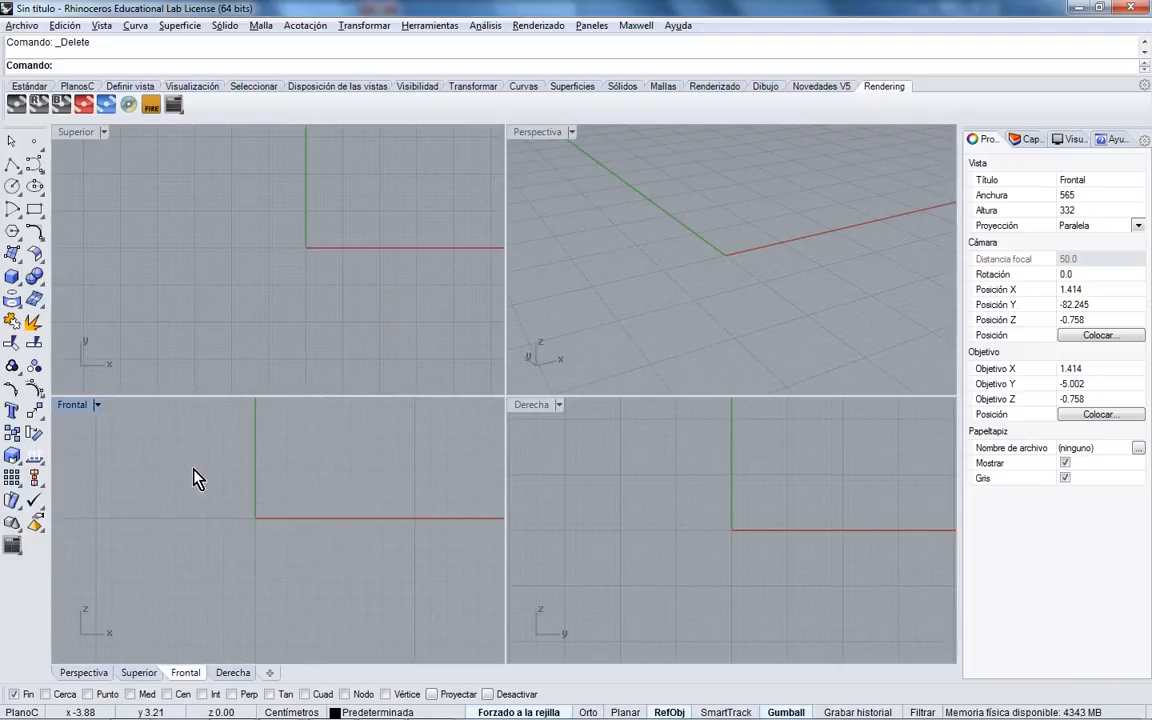
{"action": "left_click", "coordinate": [12, 282]}
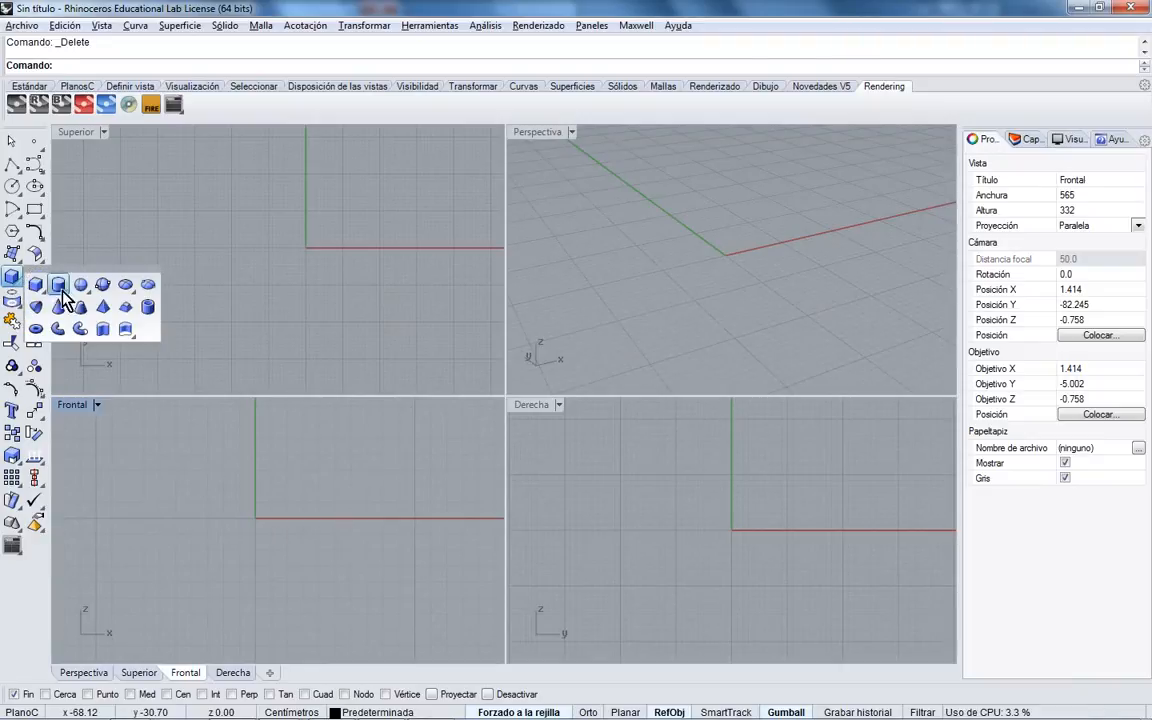
{"action": "left_click", "coordinate": [60, 270]}
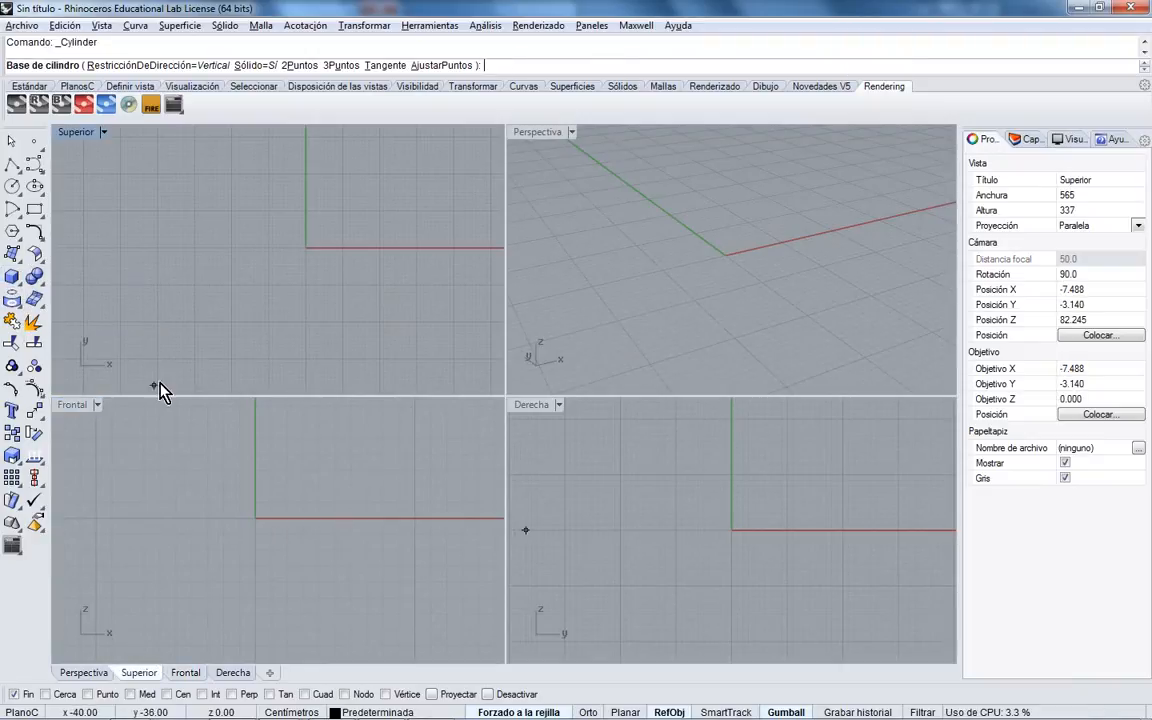
- Draw a long, thin cylinder lying horizontally along the Y axis
{"action": "left_click", "coordinate": [223, 517]}
{"action": "left_click", "coordinate": [238, 519]}
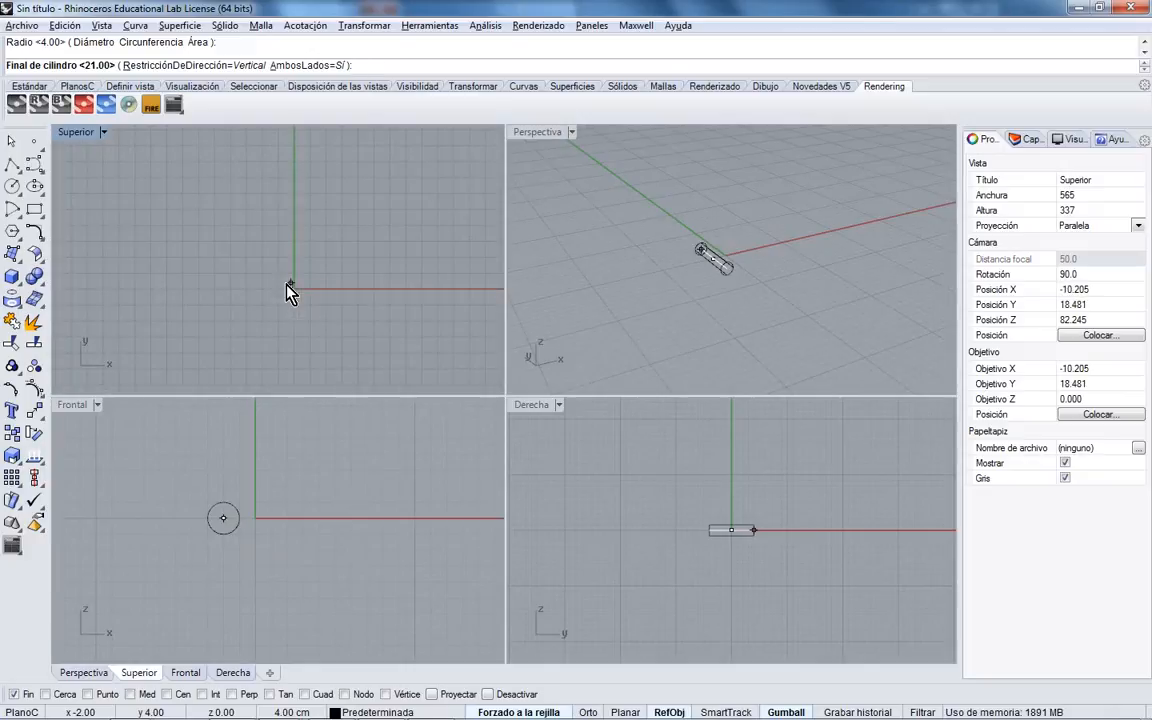
{"action": "left_click", "coordinate": [291, 222]}
{"action": "right_click_drag", "start_coordinate": [566, 375], "coordinate": [697, 286]}
{"action": "scroll", "coordinate": [713, 277], "scroll_direction": "down", "scroll_amount": 3}
- Select the single tube in the Front view and open the Transform tool set
{"action": "left_click", "coordinate": [686, 257]}
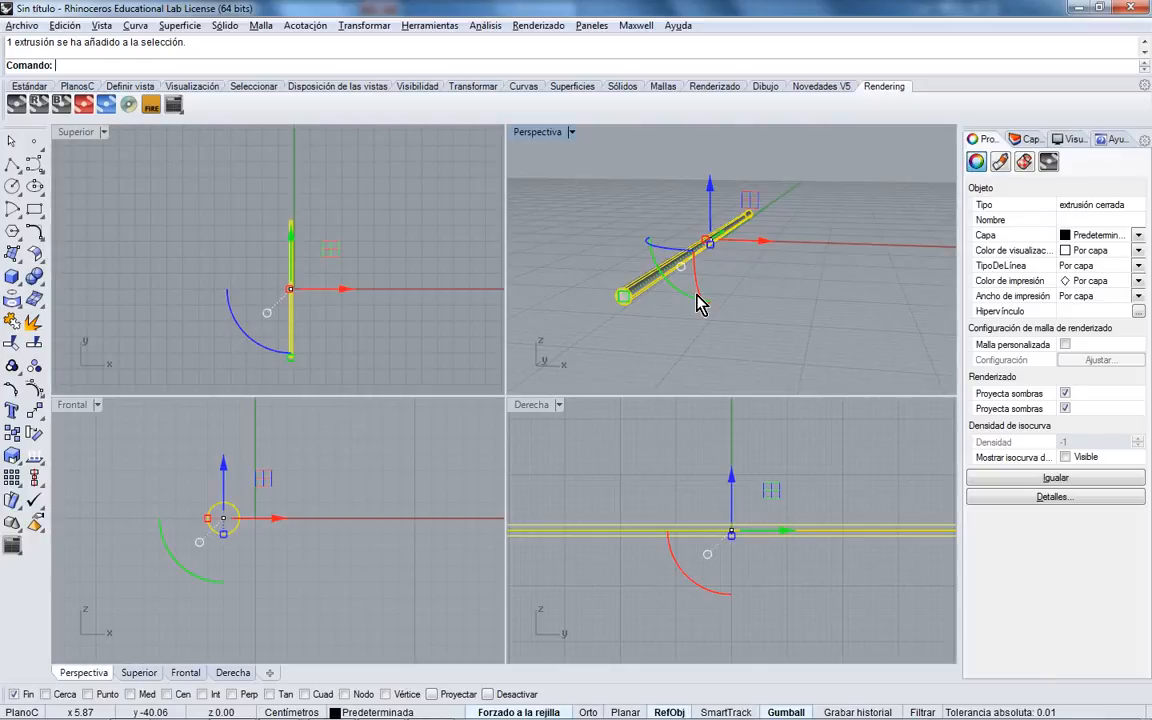
{"action": "scroll", "coordinate": [255, 522], "scroll_direction": "up", "scroll_amount": 4}
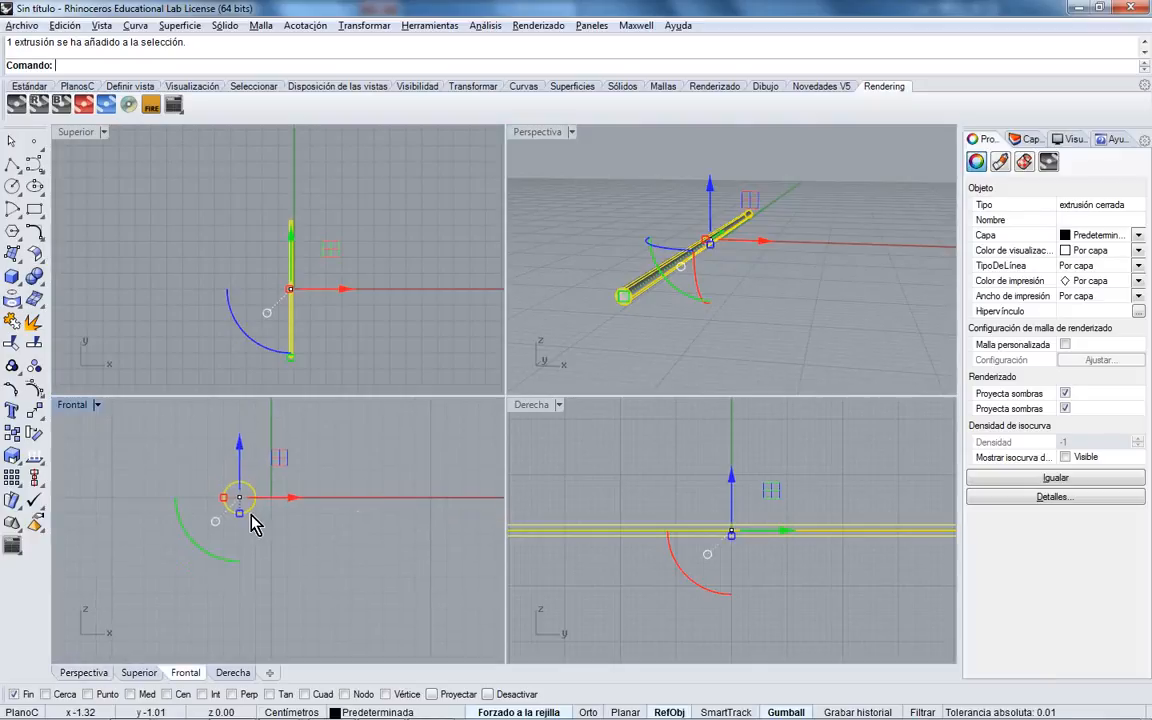
{"action": "right_click_drag", "start_coordinate": [270, 511], "coordinate": [273, 539]}
{"action": "left_click", "coordinate": [287, 542]}
{"action": "left_click", "coordinate": [257, 532]}
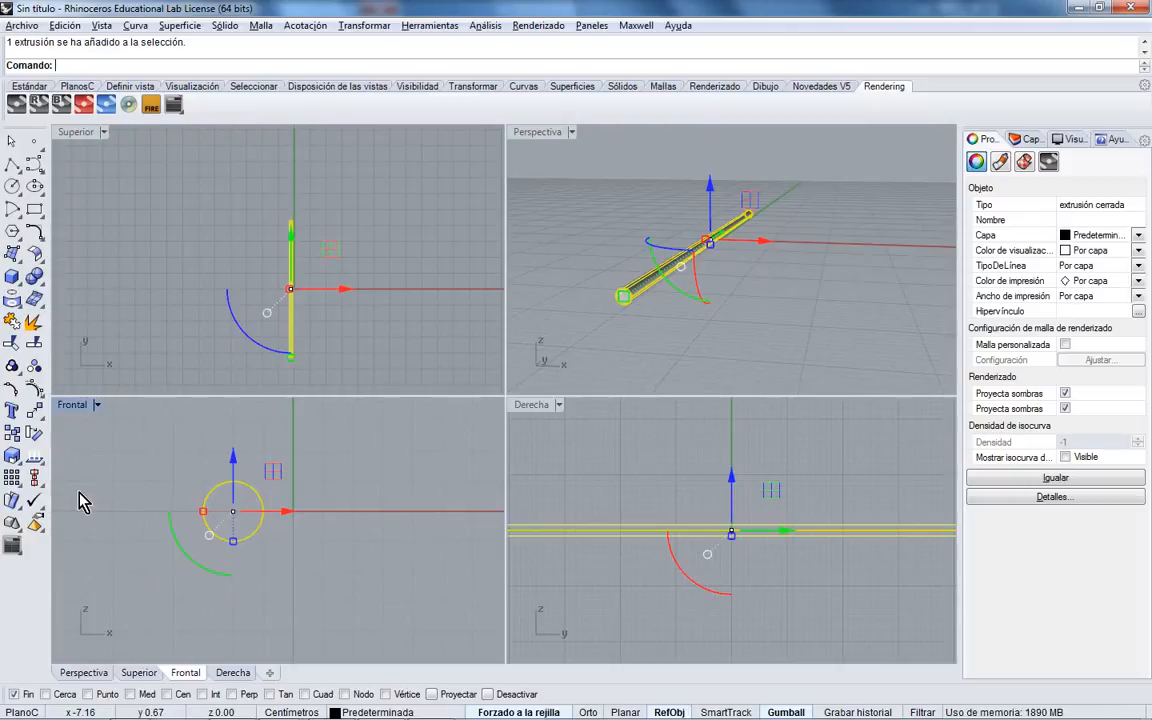
{"action": "left_click", "coordinate": [36, 413]}
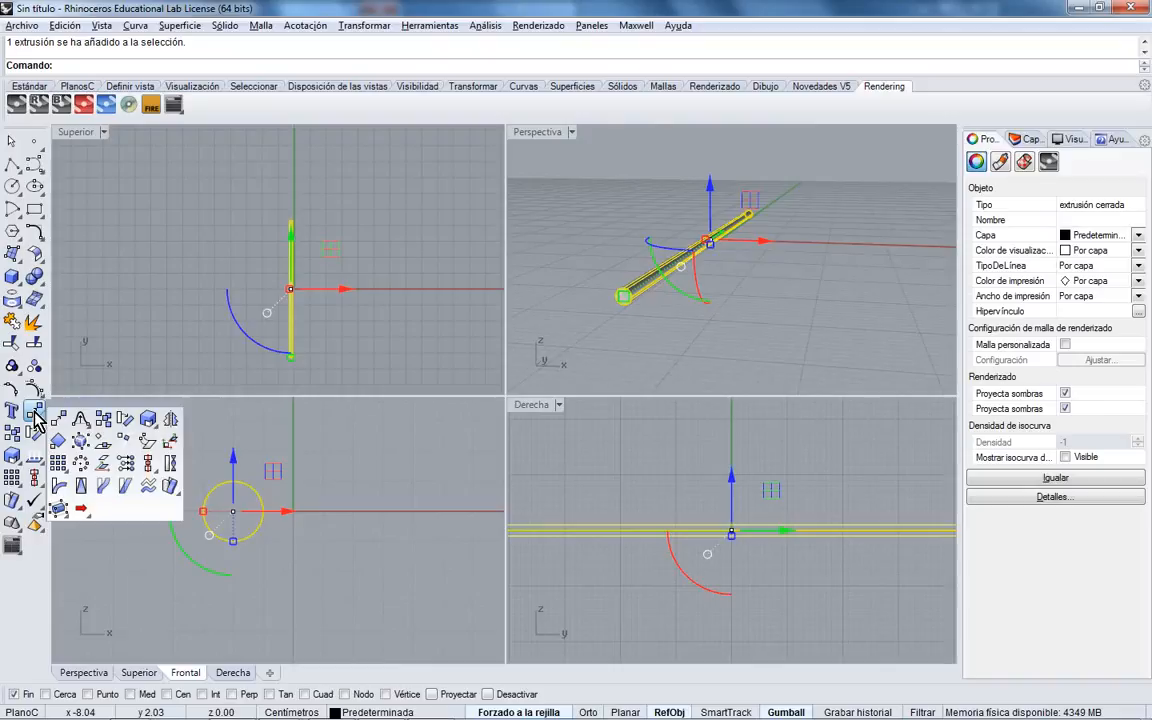
- Polar-array the tube around the origin into 3 elements over the full 360°
{"action": "left_click", "coordinate": [82, 468]}
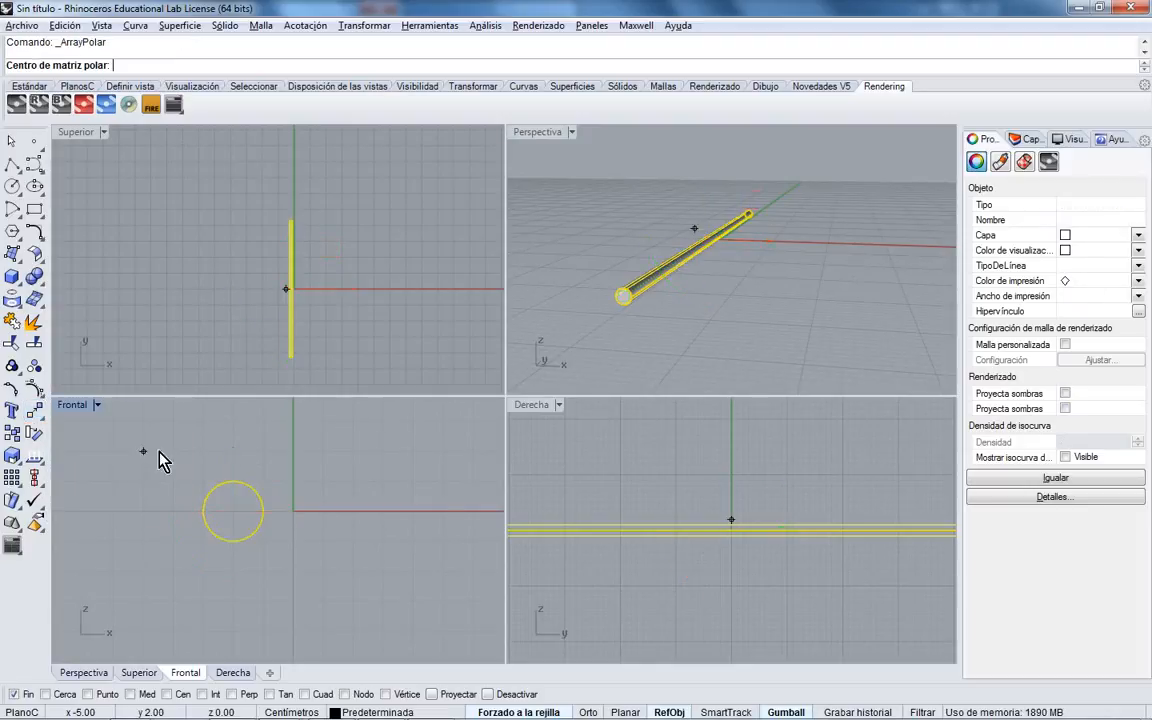
{"action": "left_click", "coordinate": [294, 514]}
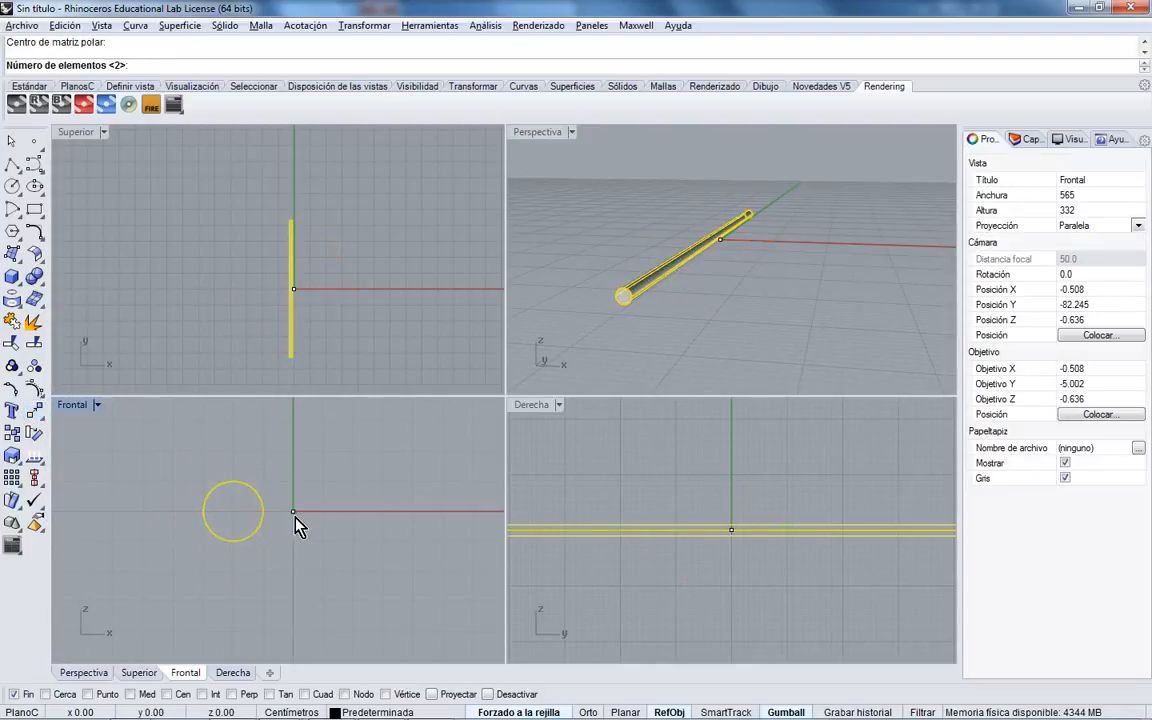
{"action": "type", "text": "3"}
{"action": "key", "text": "Return"}
{"action": "key", "text": "Return"}
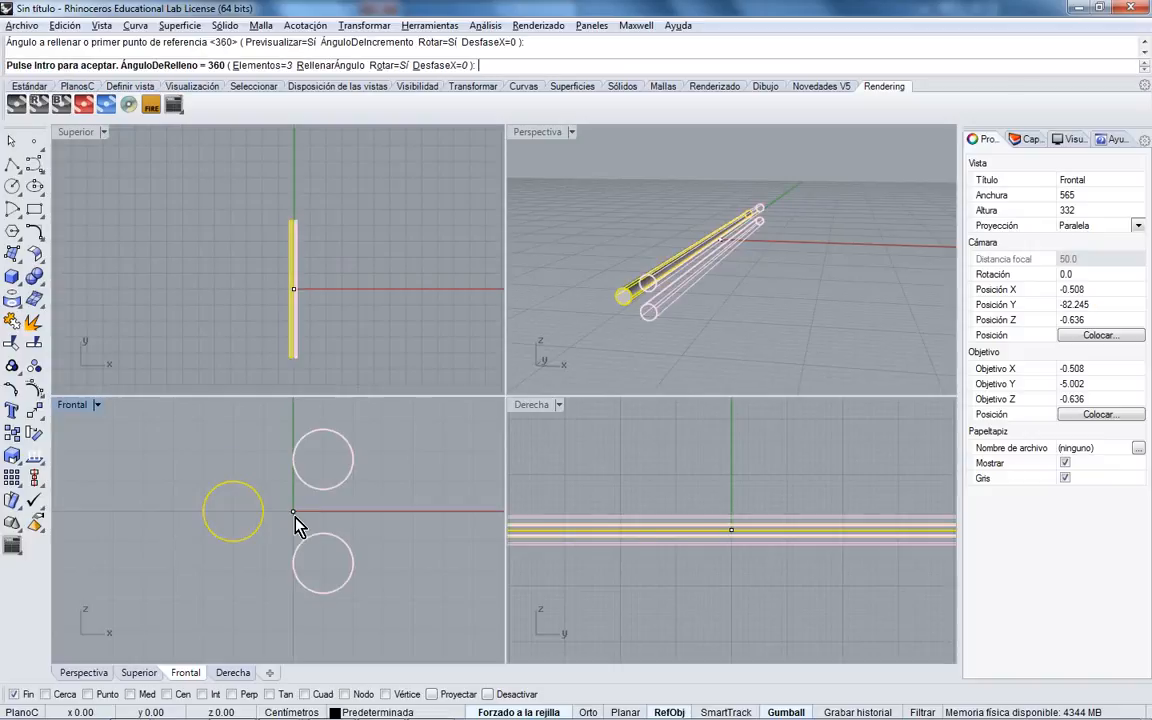
{"action": "key", "text": "Return"}
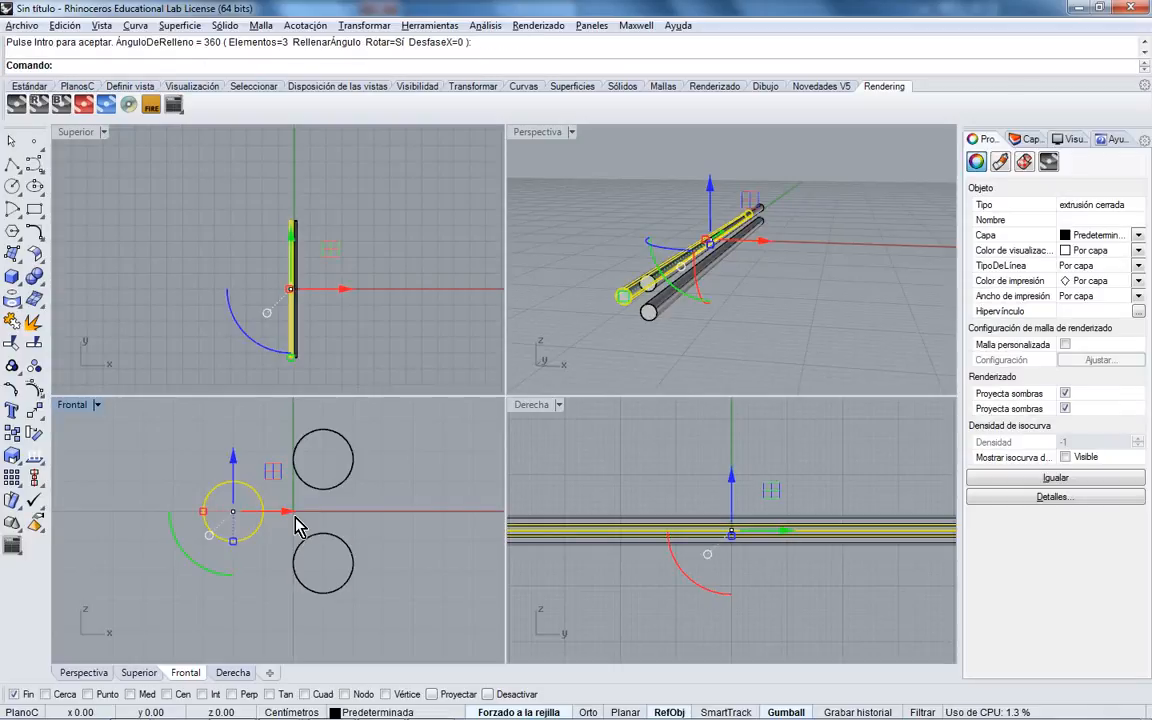
{"action": "left_click", "coordinate": [321, 520]}
- Check the copied tubes, clear the selection, and orbit the Perspective view
{"action": "left_click", "coordinate": [326, 535]}
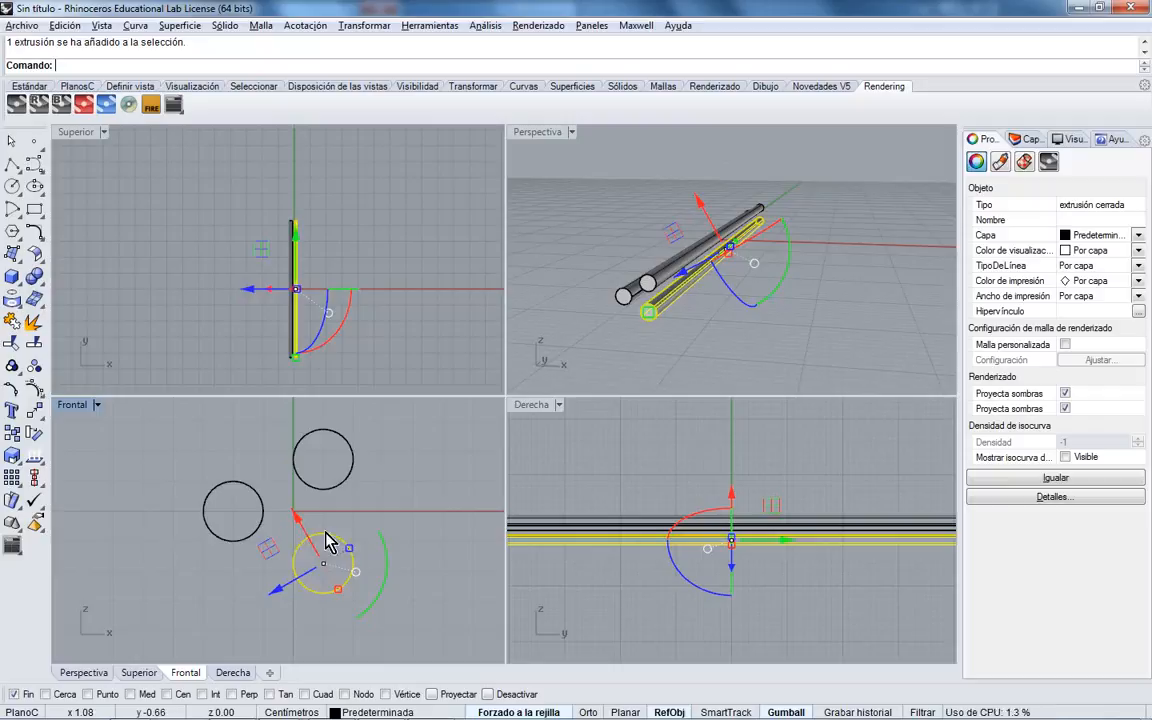
{"action": "left_click", "coordinate": [262, 522]}
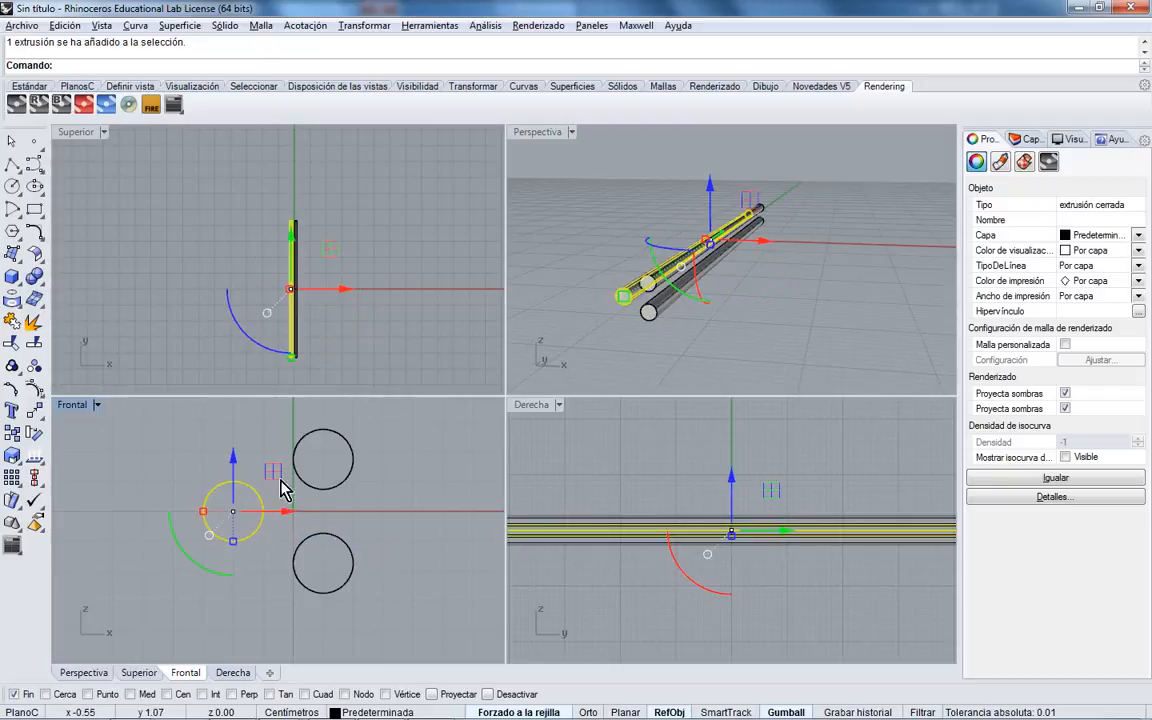
{"action": "left_click", "coordinate": [292, 512]}
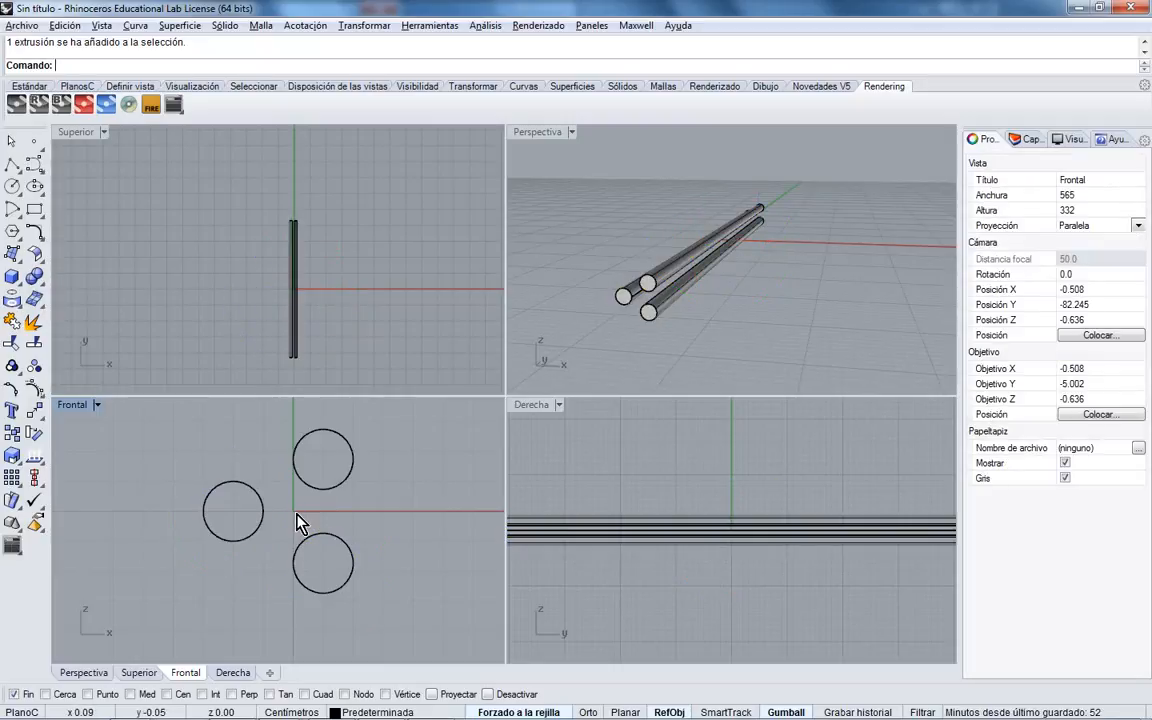
{"action": "right_click_drag", "start_coordinate": [699, 331], "coordinate": [716, 296]}
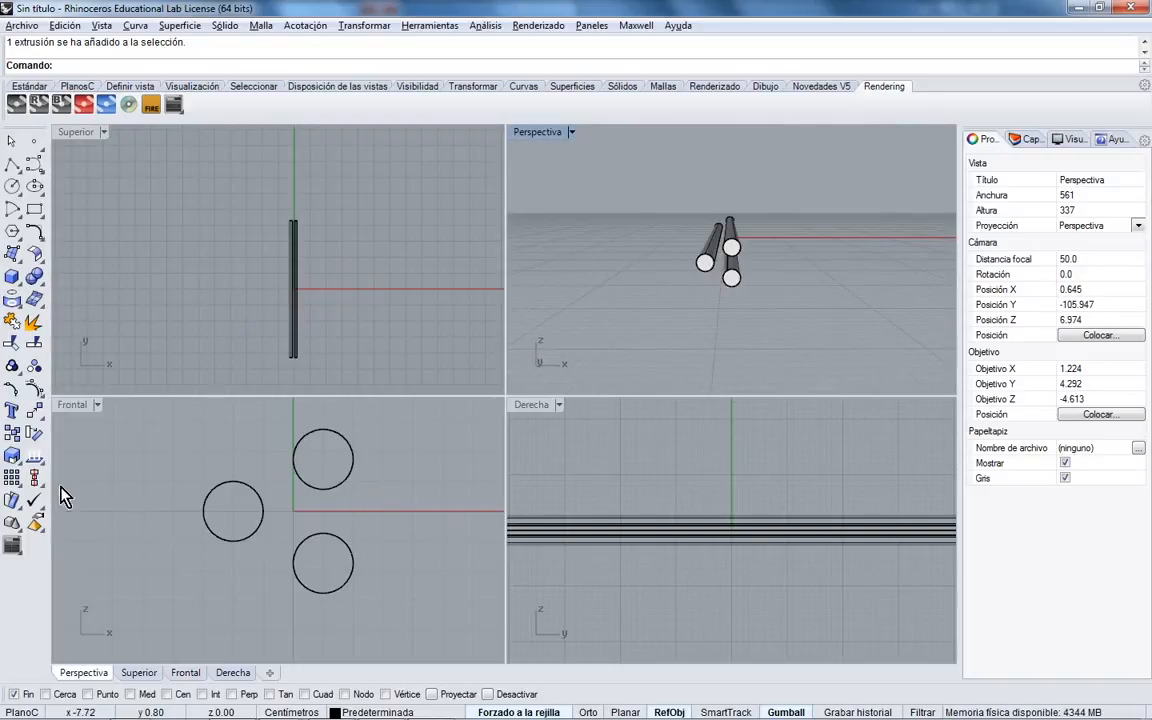
- Tear the Transform tools off into a floating panel and select all three tubes
{"action": "left_click", "coordinate": [34, 412]}
{"action": "left_click_drag", "start_coordinate": [77, 412], "coordinate": [149, 208]}
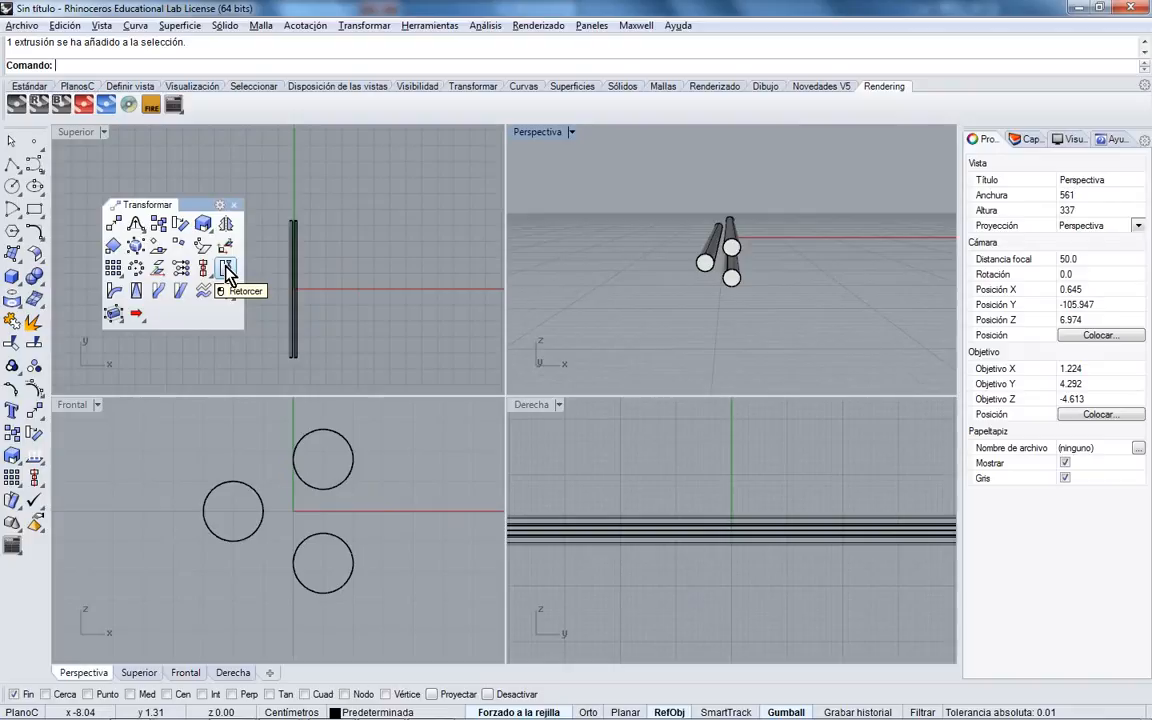
{"action": "right_click_drag", "start_coordinate": [676, 278], "coordinate": [453, 411]}
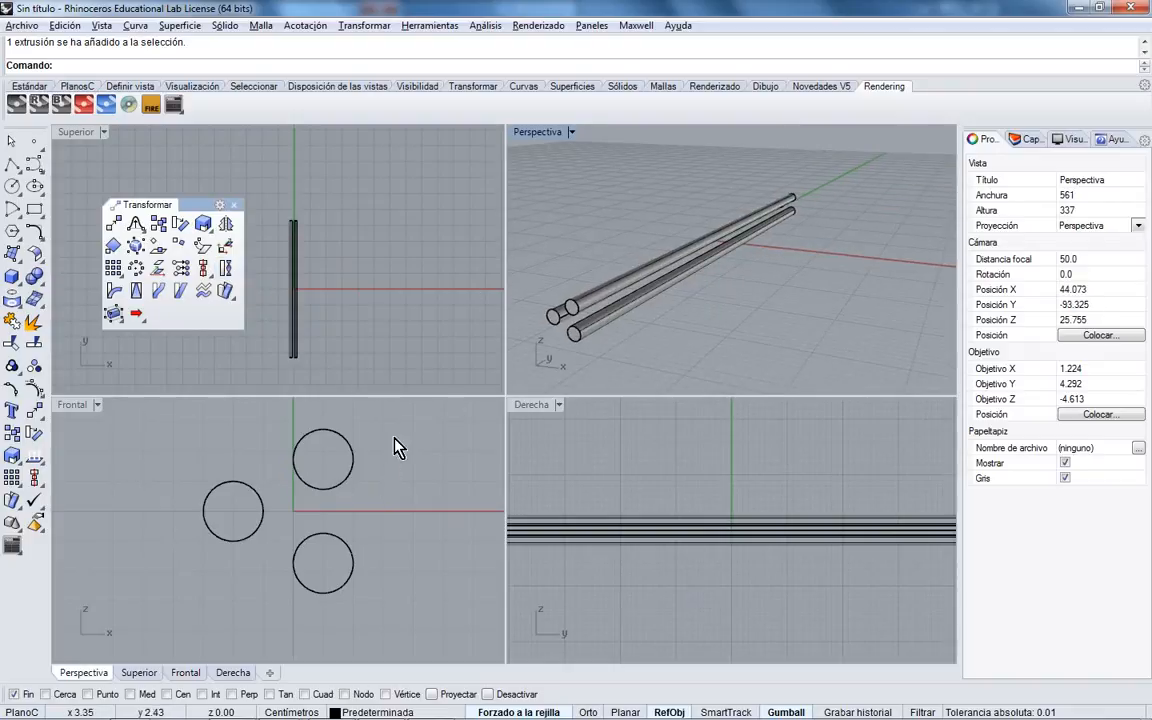
{"action": "left_click_drag", "start_coordinate": [395, 447], "coordinate": [160, 612]}
- Start Twist and set the twist axis along the tubes in the Top view, endpoint snap off
{"action": "left_click", "coordinate": [204, 266]}
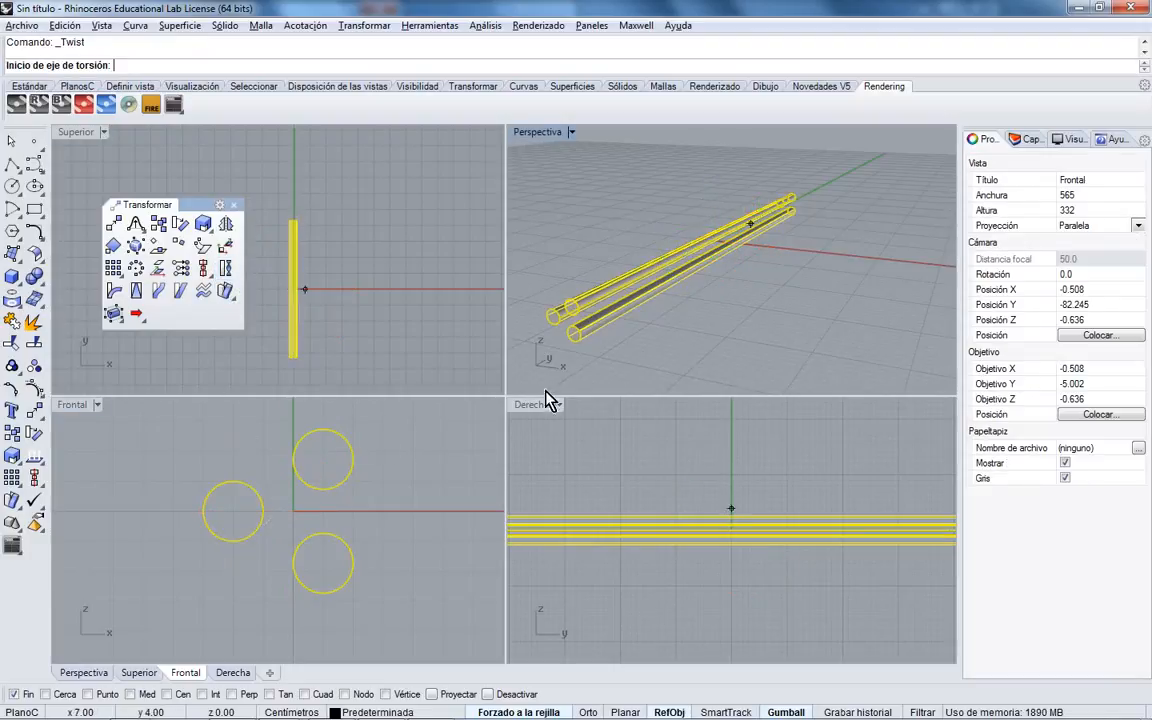
{"action": "right_click_drag", "start_coordinate": [625, 360], "coordinate": [607, 365]}
{"action": "scroll", "coordinate": [300, 375], "scroll_direction": "up", "scroll_amount": 2}
{"action": "left_click", "coordinate": [14, 694]}
{"action": "scroll", "coordinate": [291, 362], "scroll_direction": "up", "scroll_amount": 3}
{"action": "left_click", "coordinate": [296, 359]}
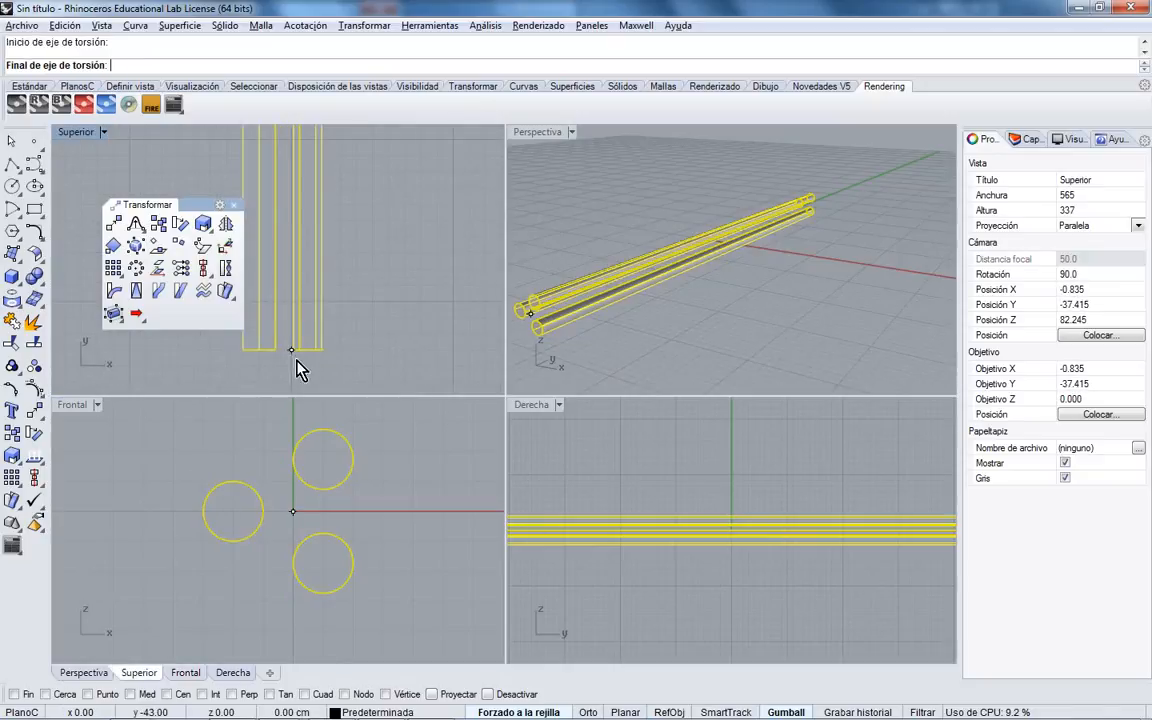
{"action": "scroll", "coordinate": [300, 371], "scroll_direction": "down", "scroll_amount": 4}
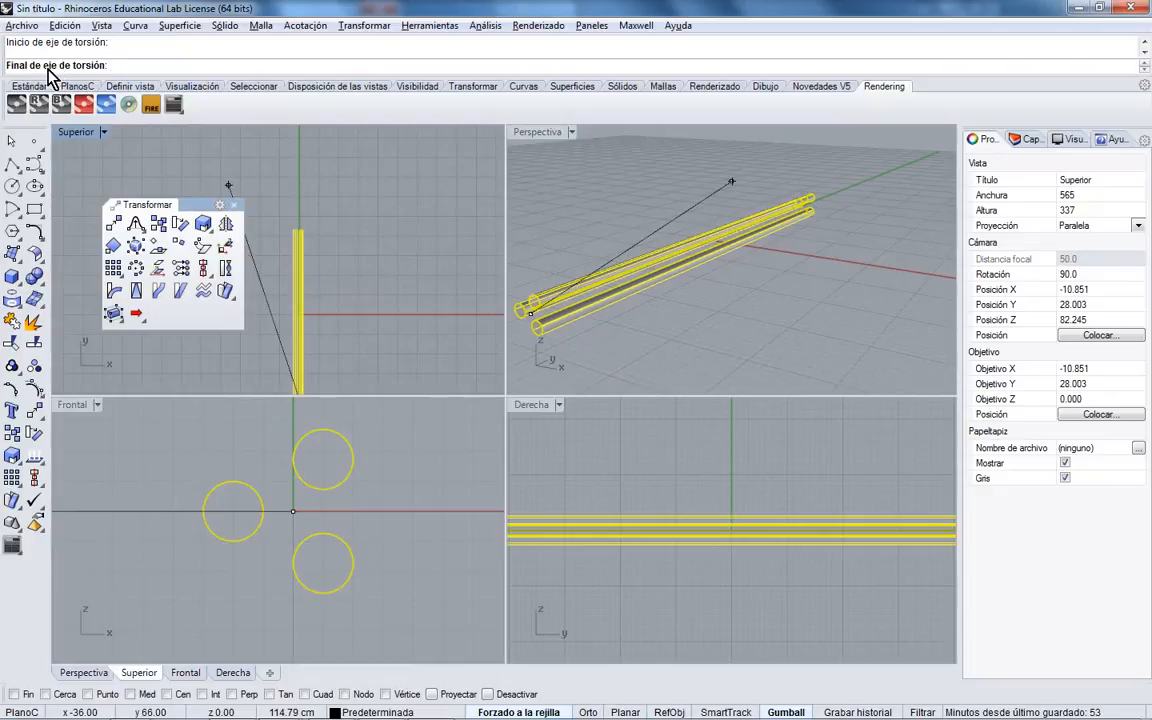
{"action": "scroll", "coordinate": [296, 249], "scroll_direction": "up", "scroll_amount": 3}
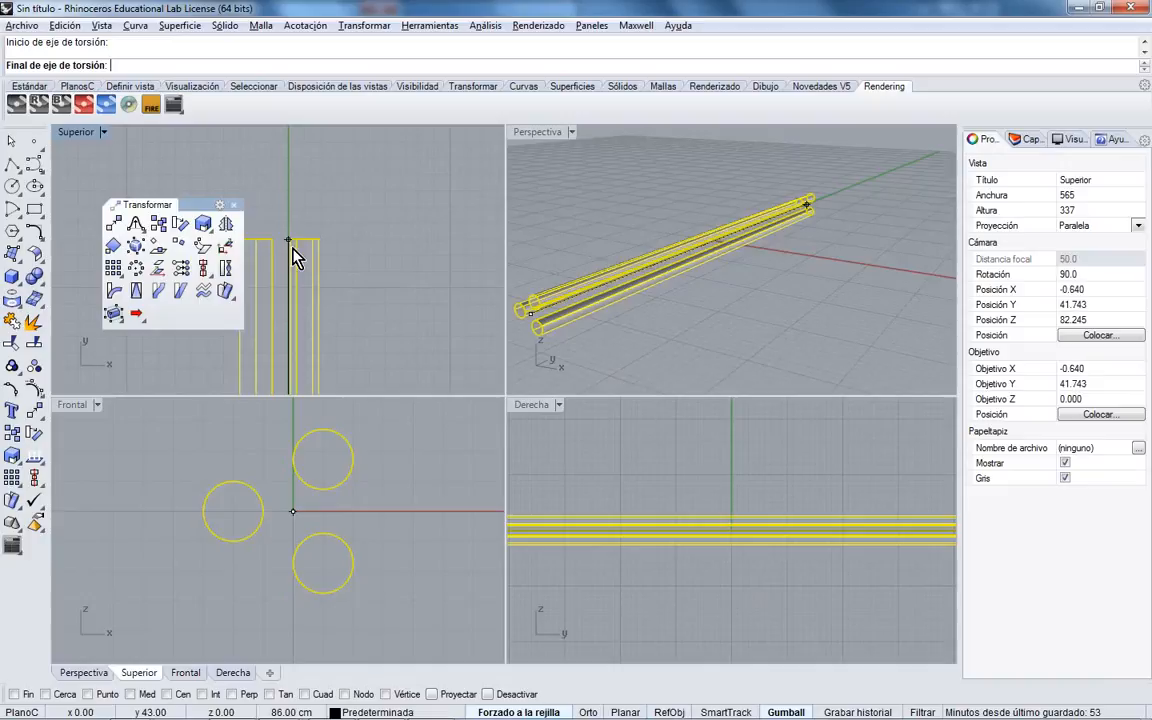
{"action": "left_click", "coordinate": [300, 252]}
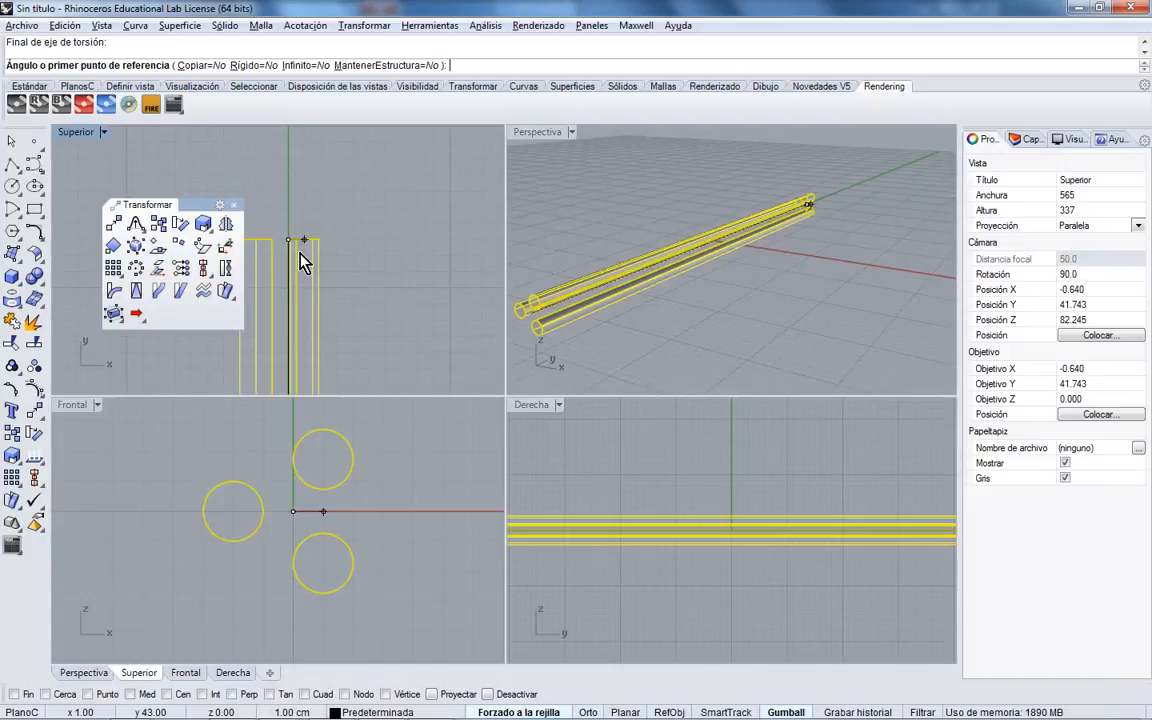
- Set the twist angle with two Front-view reference points, then deselect and maximize Perspective
{"action": "scroll", "coordinate": [355, 468], "scroll_direction": "down", "scroll_amount": 5}
{"action": "scroll", "coordinate": [410, 532], "scroll_direction": "up", "scroll_amount": 2}
{"action": "left_click", "coordinate": [440, 532]}
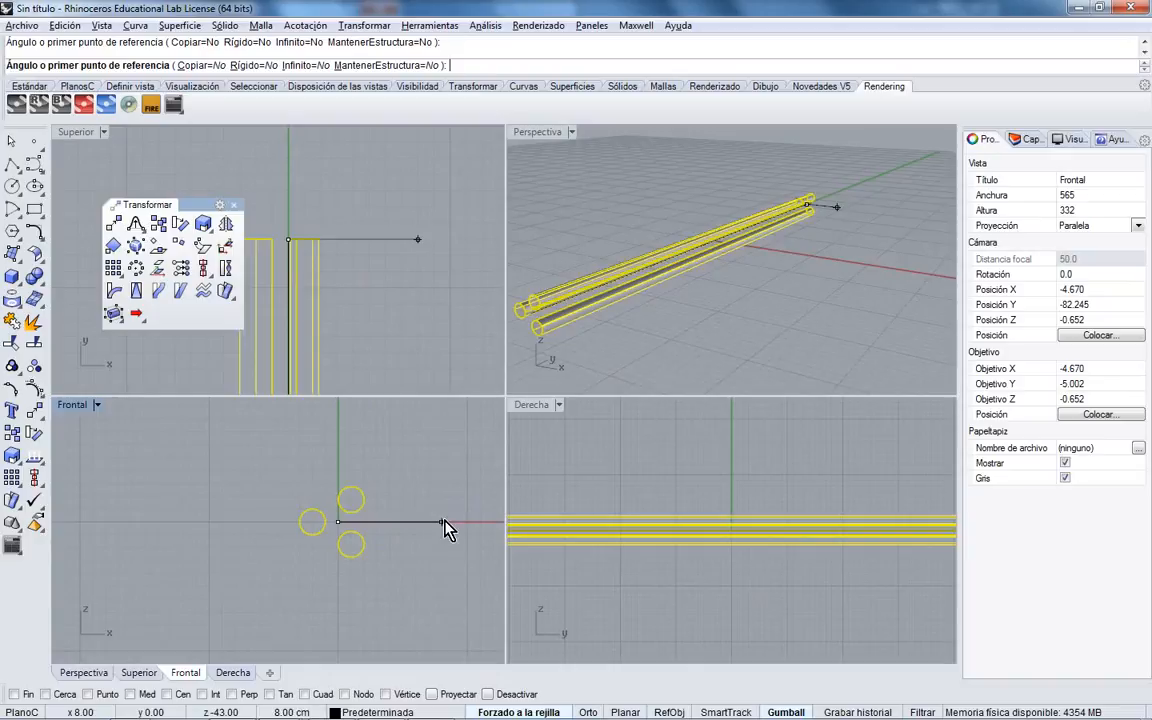
{"action": "left_click", "coordinate": [279, 575]}
{"action": "left_click", "coordinate": [722, 316]}
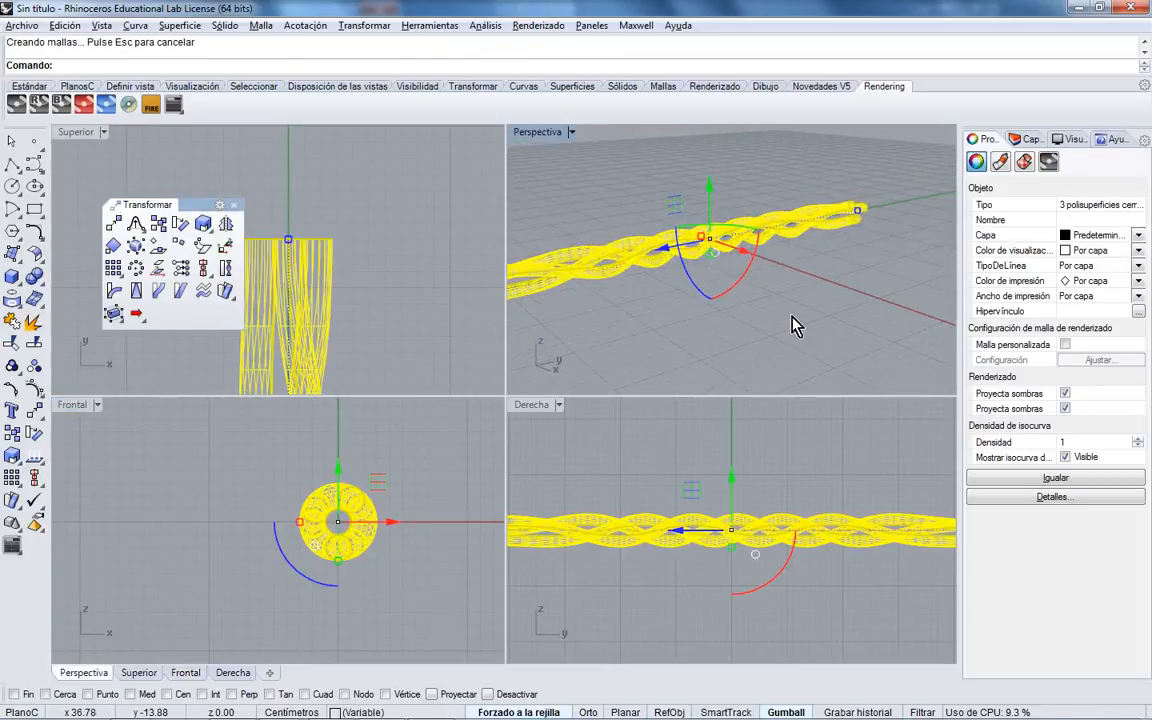
{"action": "left_click", "coordinate": [597, 188]}
{"action": "double_click", "coordinate": [541, 134]}
- Orbit around the twisted rope, restore four viewports, move the Transform panel, and pan Top
{"action": "right_click_drag", "start_coordinate": [594, 413], "coordinate": [566, 243]}
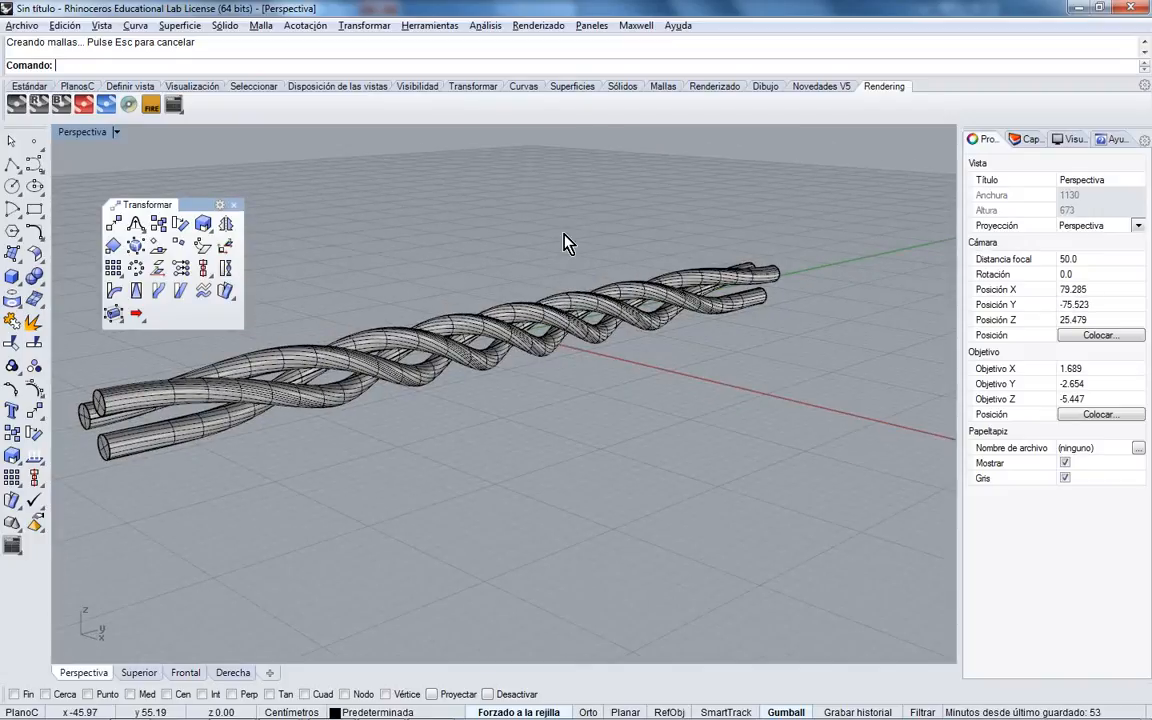
{"action": "right_click_drag", "start_coordinate": [473, 273], "coordinate": [537, 333]}
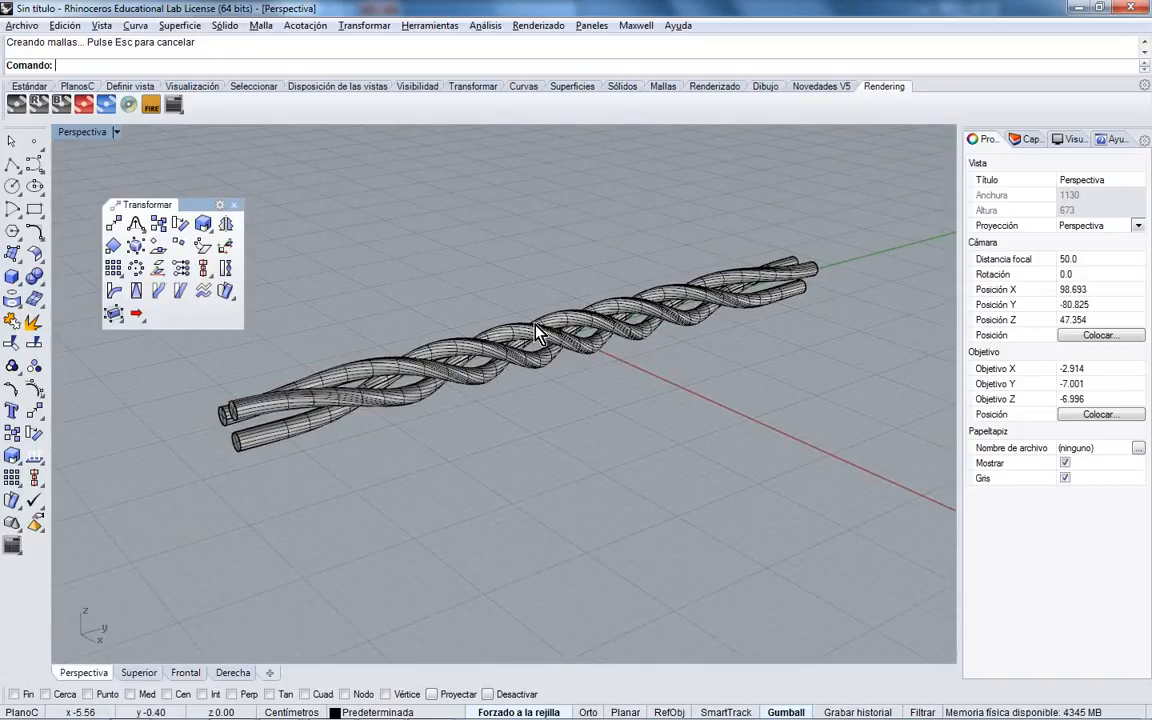
{"action": "double_click", "coordinate": [86, 131]}
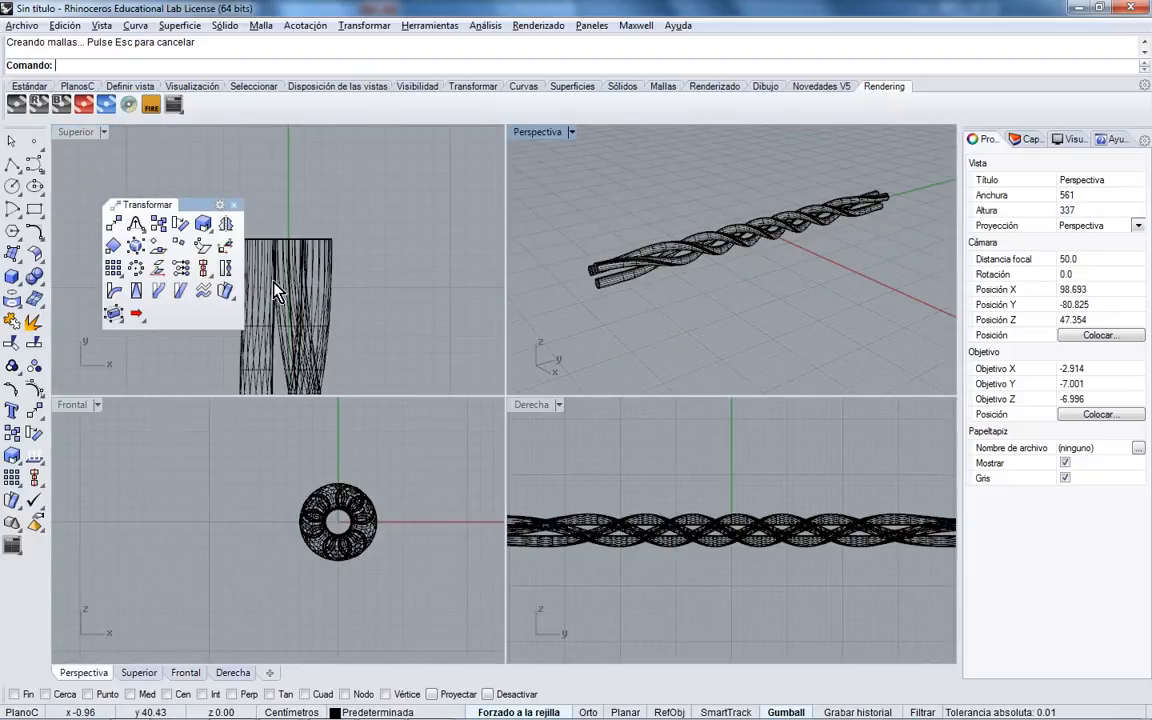
{"action": "left_click_drag", "start_coordinate": [183, 204], "coordinate": [156, 201]}
{"action": "left_click", "coordinate": [364, 230]}
{"action": "scroll", "coordinate": [361, 220], "scroll_direction": "down", "scroll_amount": 10}
{"action": "right_click_drag", "start_coordinate": [362, 293], "coordinate": [358, 253]}
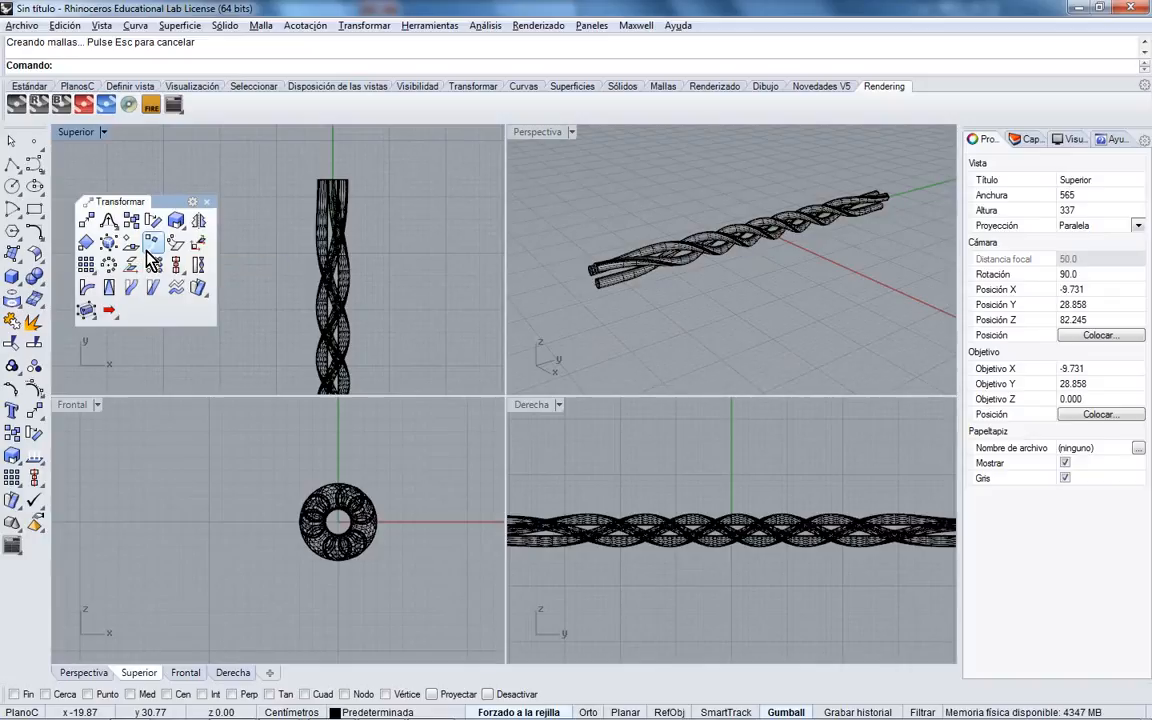
- Draw a straight two-point polyline through the rope's centre along its full length
{"action": "left_click", "coordinate": [12, 163]}
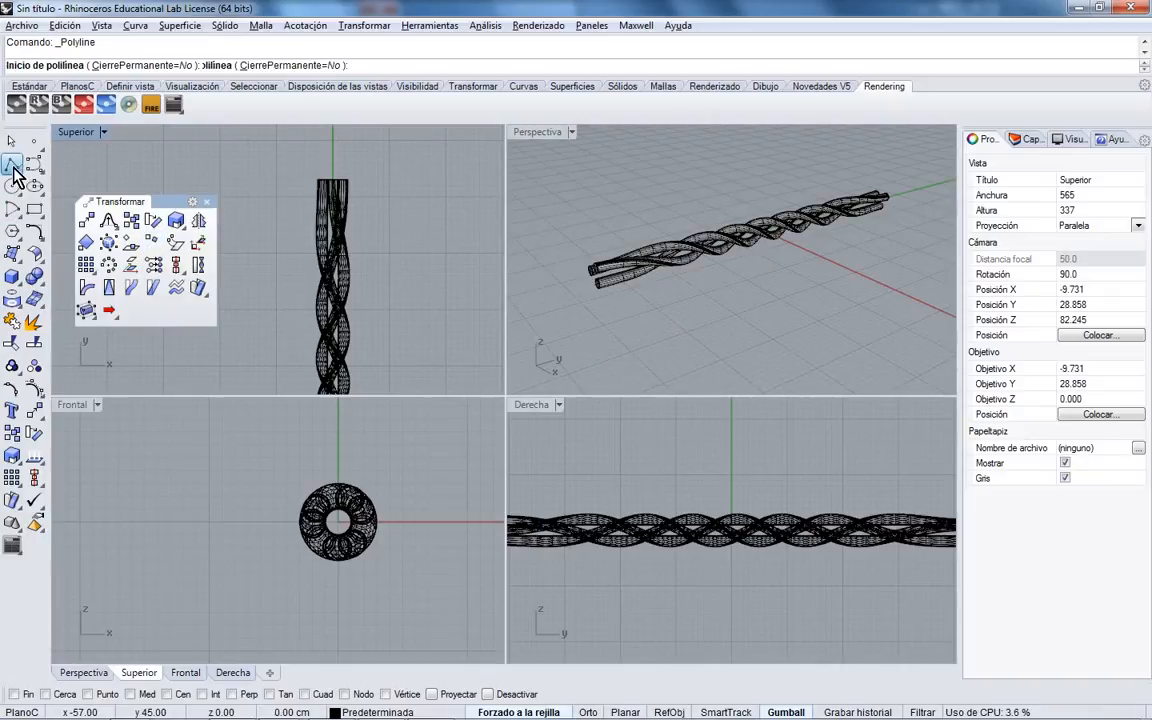
{"action": "right_click_drag", "start_coordinate": [355, 326], "coordinate": [351, 288]}
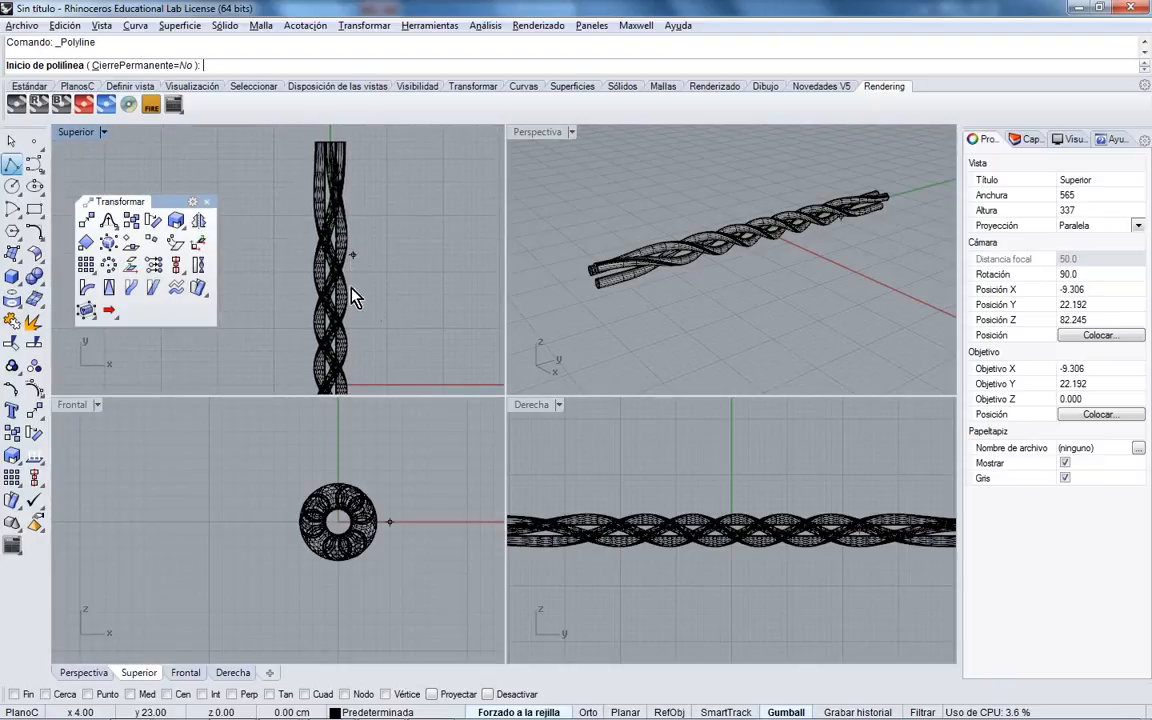
{"action": "right_click_drag", "start_coordinate": [390, 551], "coordinate": [388, 441]}
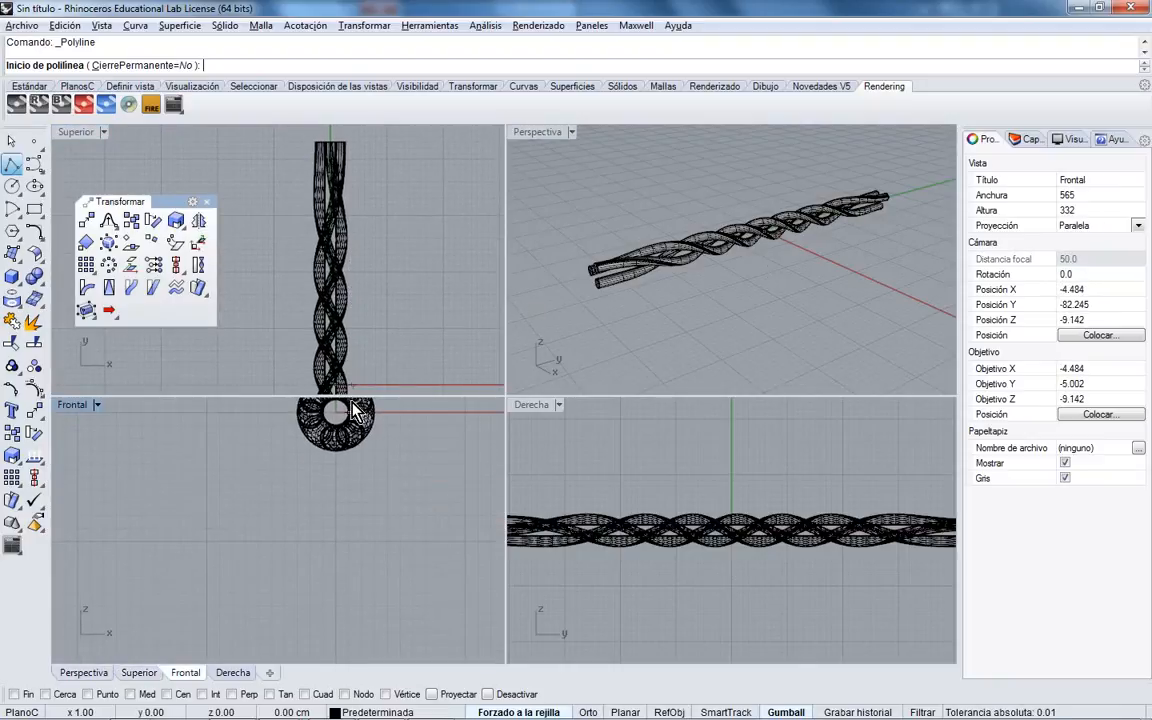
{"action": "right_click_drag", "start_coordinate": [360, 366], "coordinate": [352, 242]}
{"action": "scroll", "coordinate": [352, 242], "scroll_direction": "down", "scroll_amount": 8}
{"action": "right_click_drag", "start_coordinate": [349, 327], "coordinate": [339, 298]}
{"action": "scroll", "coordinate": [328, 320], "scroll_direction": "up", "scroll_amount": 12}
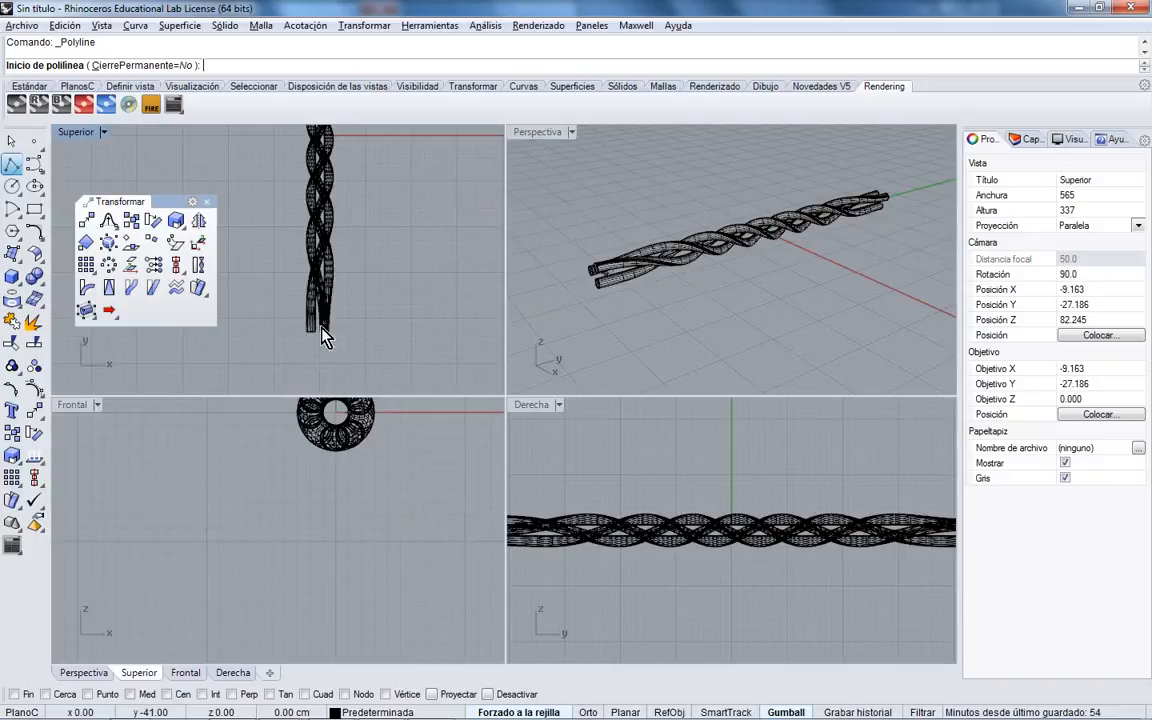
{"action": "left_click", "coordinate": [320, 350]}
{"action": "scroll", "coordinate": [319, 347], "scroll_direction": "down", "scroll_amount": 6}
{"action": "scroll", "coordinate": [320, 268], "scroll_direction": "up", "scroll_amount": 3}
{"action": "scroll", "coordinate": [300, 262], "scroll_direction": "up", "scroll_amount": 5}
{"action": "left_click", "coordinate": [330, 270]}
{"action": "right_click", "coordinate": [338, 302]}
- Select the new polyline and maximize the Right view, zoomed to centre the whole rope
{"action": "right_click_drag", "start_coordinate": [624, 292], "coordinate": [658, 285]}
{"action": "scroll", "coordinate": [622, 260], "scroll_direction": "up", "scroll_amount": 8}
{"action": "left_click", "coordinate": [641, 330]}
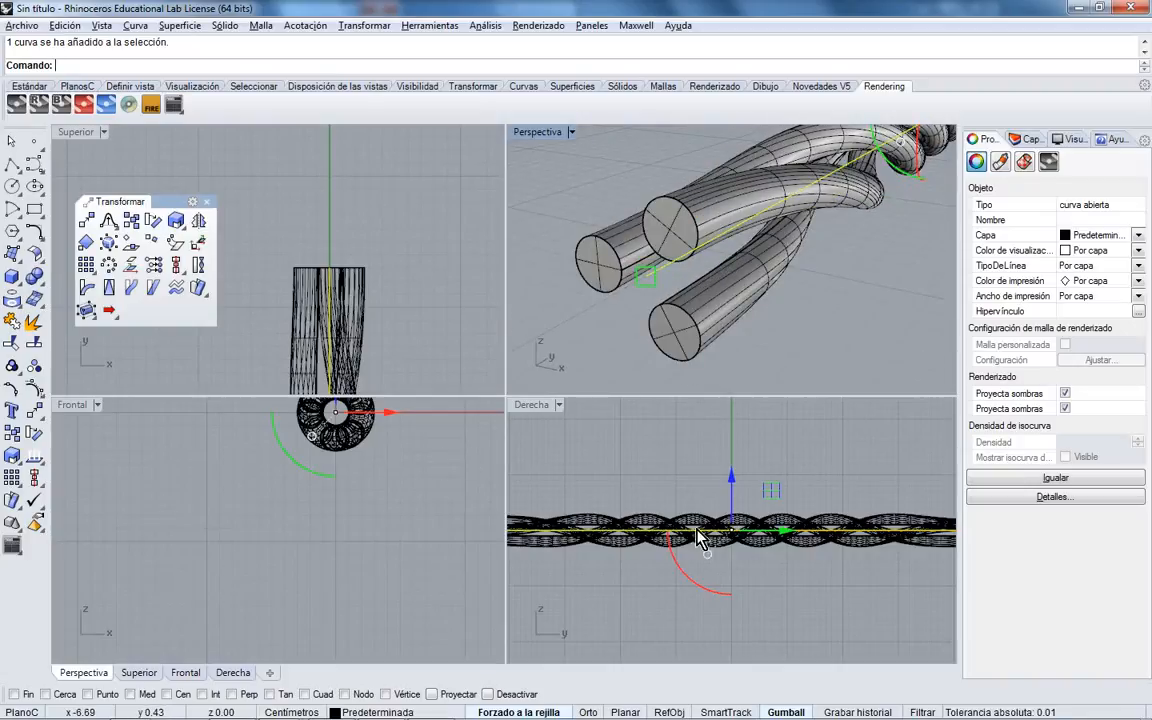
{"action": "right_click_drag", "start_coordinate": [697, 540], "coordinate": [815, 535]}
{"action": "double_click", "coordinate": [533, 406]}
{"action": "scroll", "coordinate": [610, 430], "scroll_direction": "down", "scroll_amount": 4}
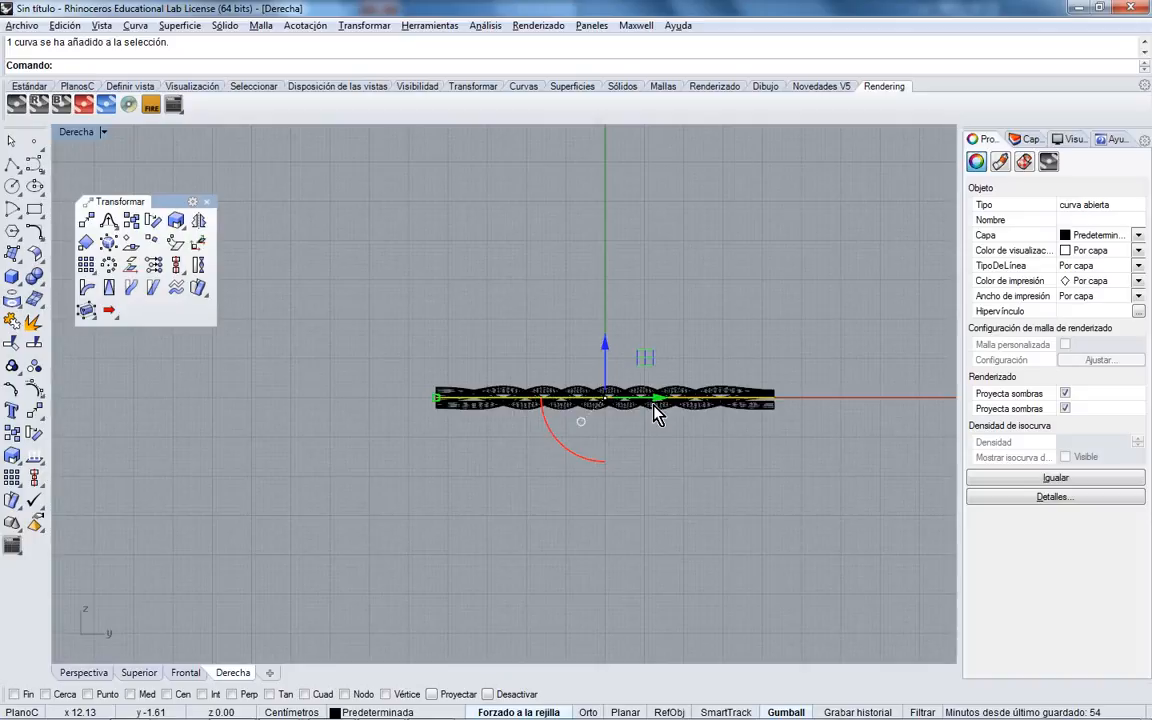
{"action": "scroll", "coordinate": [530, 405], "scroll_direction": "up", "scroll_amount": 2}
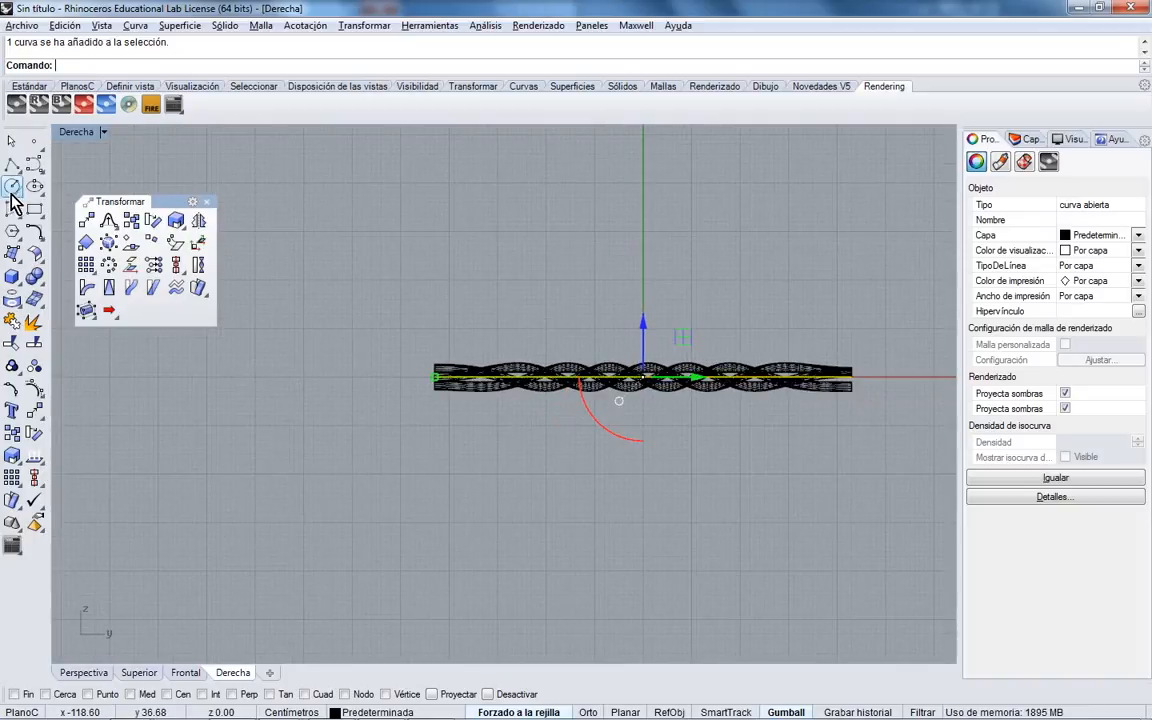
- Close the Transform panel and draw a circle by diameter from the rope's left end in the Right view
{"action": "left_click", "coordinate": [206, 201]}
{"action": "left_click", "coordinate": [14, 187]}
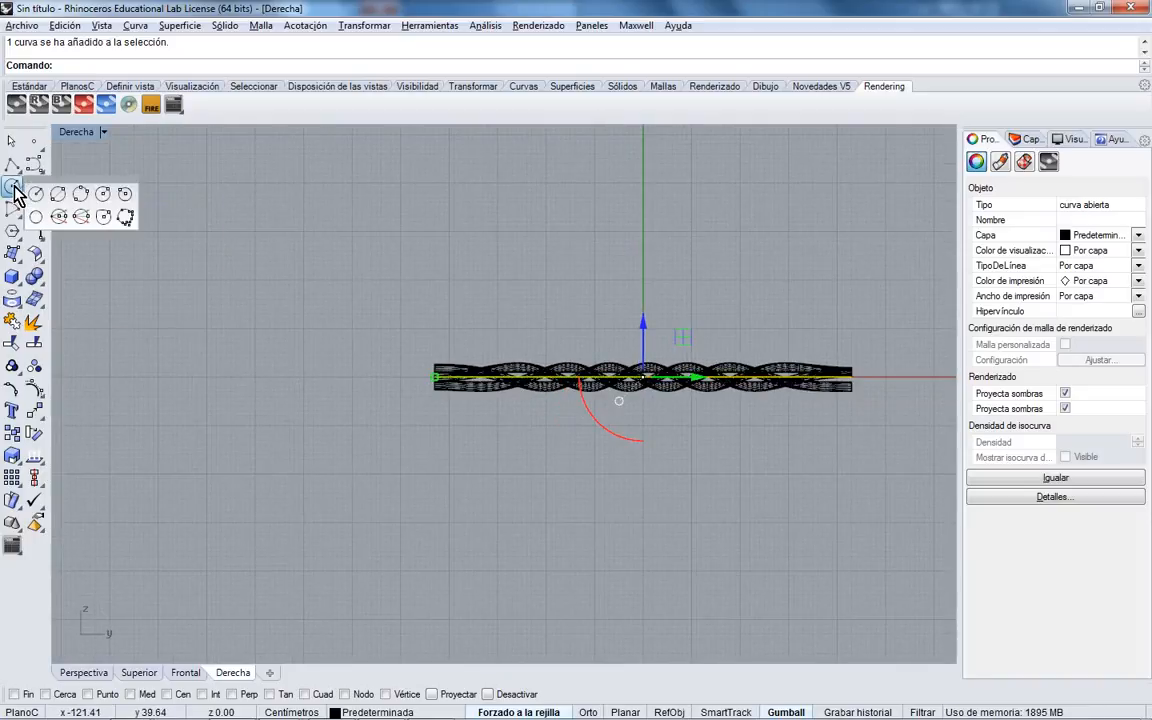
{"action": "left_click", "coordinate": [56, 194]}
{"action": "scroll", "coordinate": [425, 402], "scroll_direction": "up", "scroll_amount": 4}
{"action": "scroll", "coordinate": [425, 410], "scroll_direction": "up", "scroll_amount": 2}
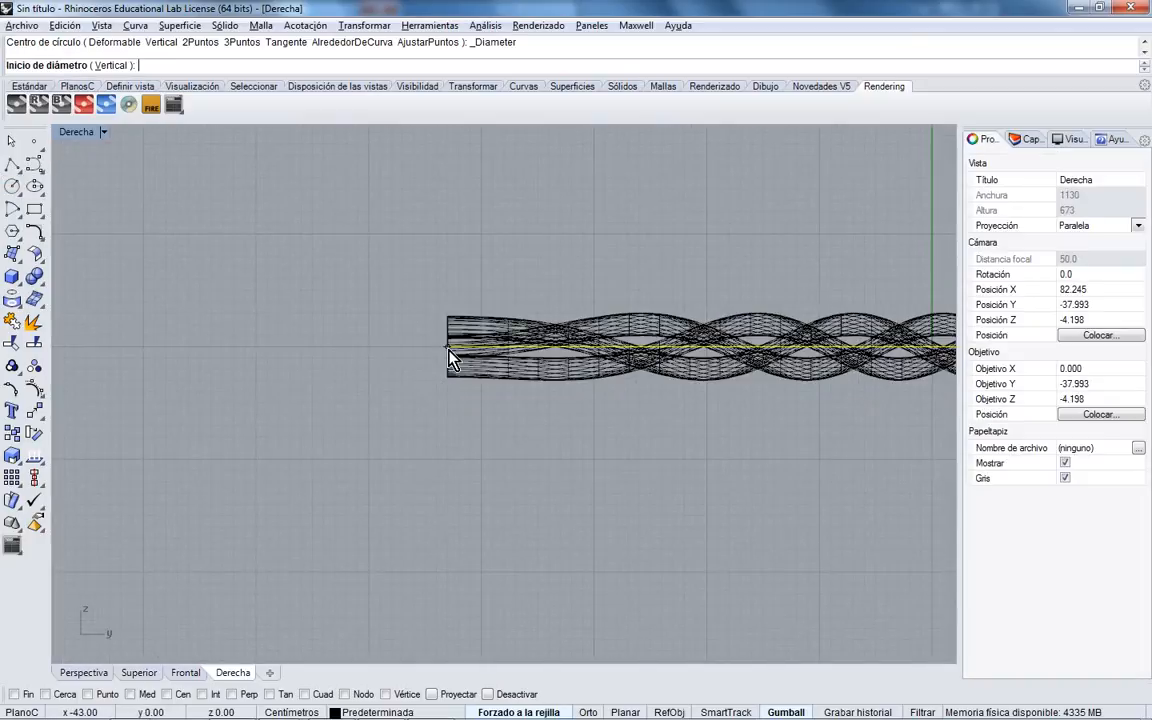
{"action": "left_click", "coordinate": [450, 350]}
{"action": "scroll", "coordinate": [450, 490], "scroll_direction": "down", "scroll_amount": 6}
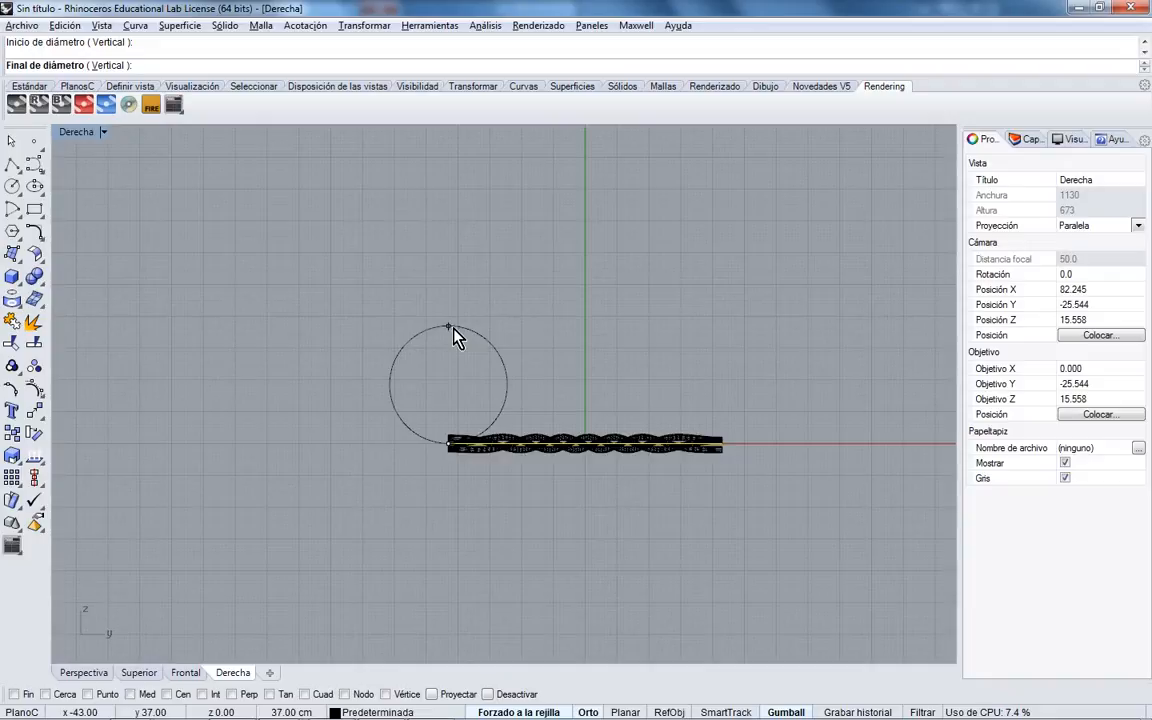
{"action": "left_click", "coordinate": [455, 331], "text": "shift"}
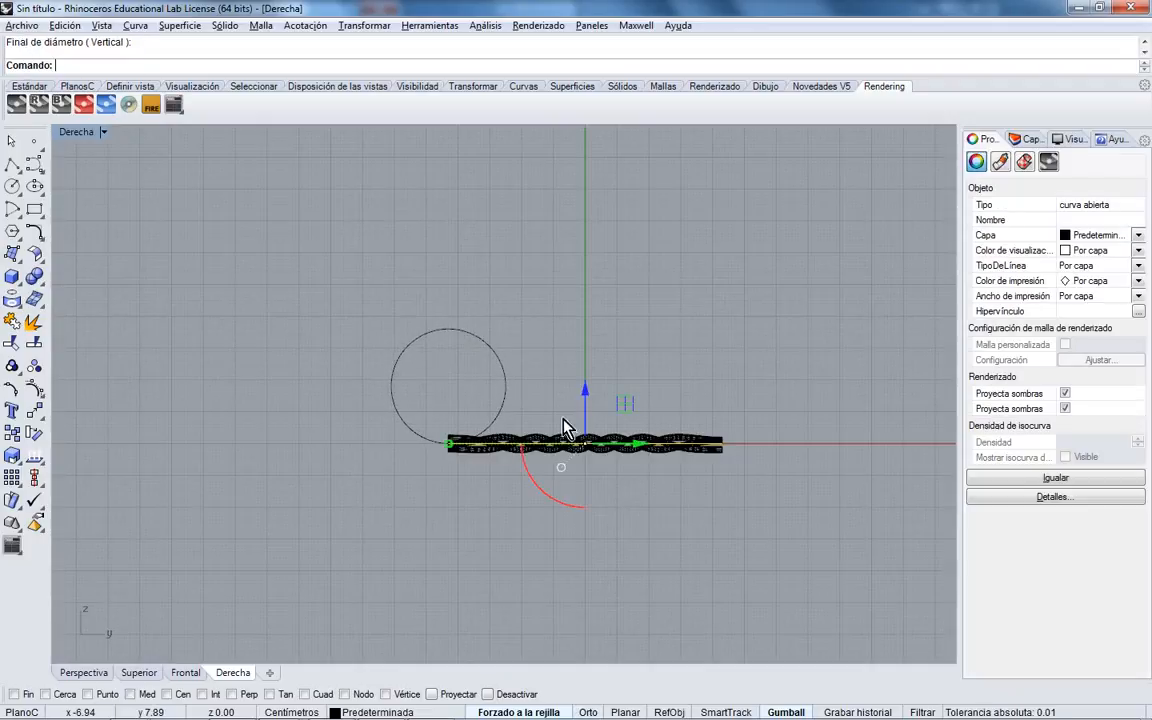
{"action": "right_click_drag", "start_coordinate": [508, 391], "coordinate": [449, 332]}
- Maximize Perspective, deselect, and orbit to see the rope and circle together
{"action": "double_click", "coordinate": [82, 132]}
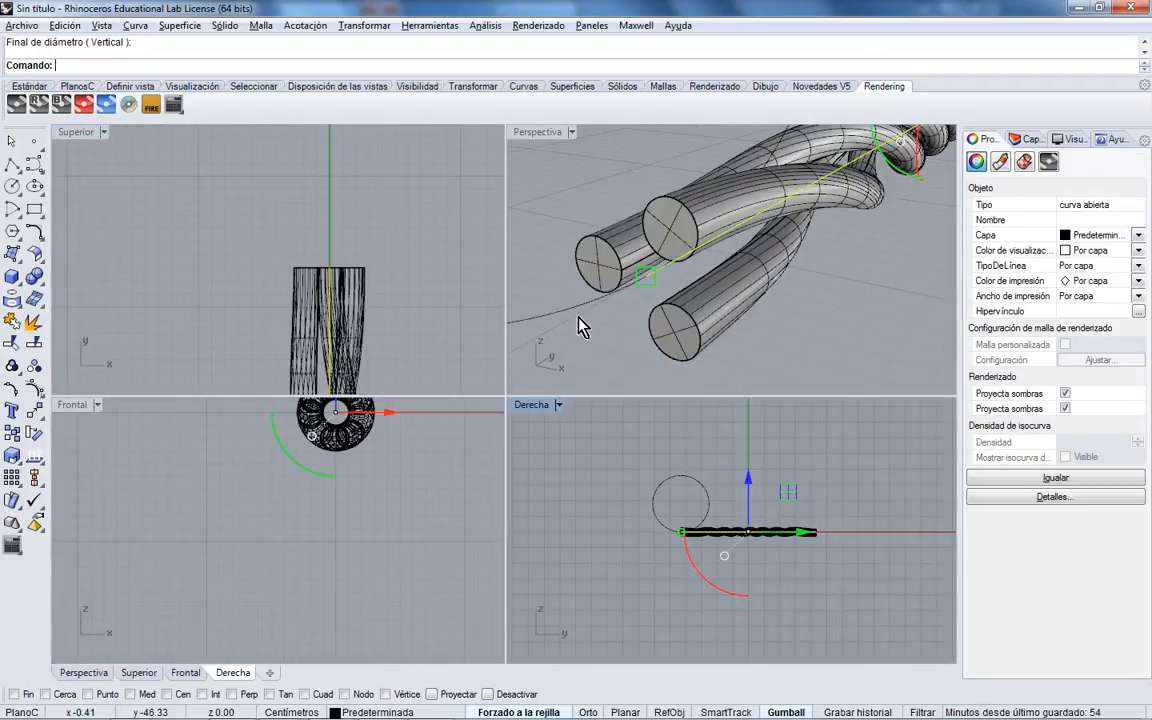
{"action": "left_click", "coordinate": [697, 305]}
{"action": "scroll", "coordinate": [668, 293], "scroll_direction": "down", "scroll_amount": 10}
{"action": "right_click_drag", "start_coordinate": [652, 281], "coordinate": [656, 301], "text": "shift"}
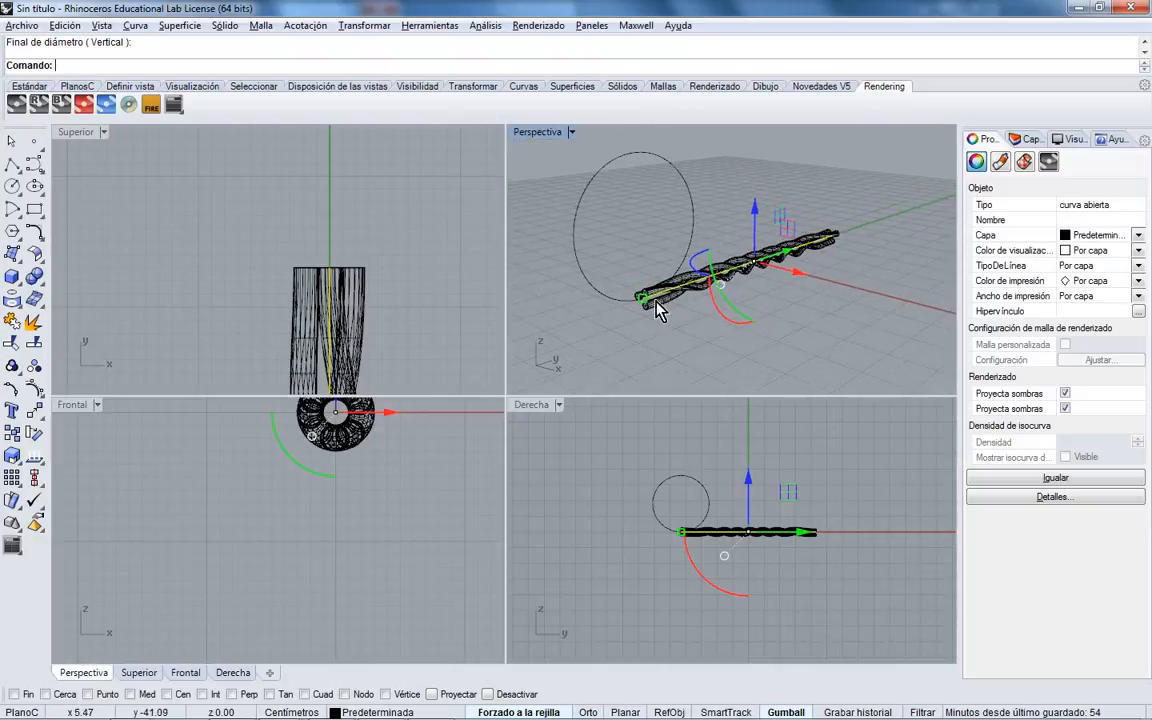
{"action": "double_click", "coordinate": [537, 132]}
{"action": "left_click", "coordinate": [725, 373]}
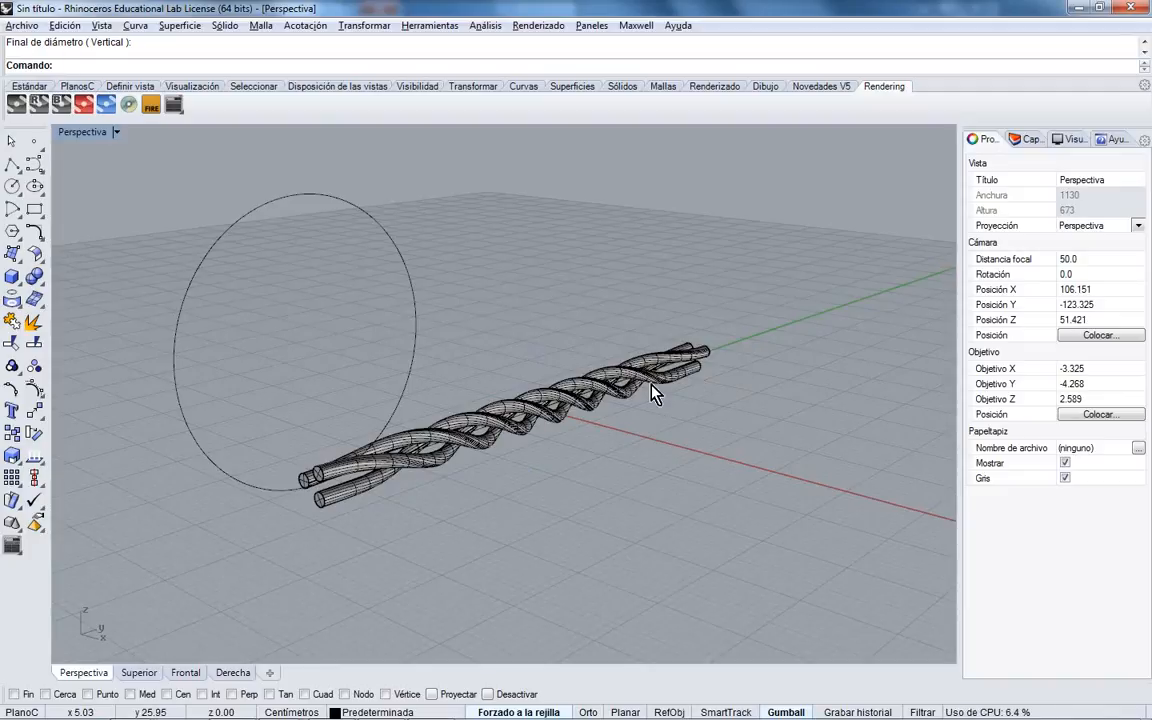
{"action": "right_click_drag", "start_coordinate": [553, 458], "coordinate": [330, 385]}
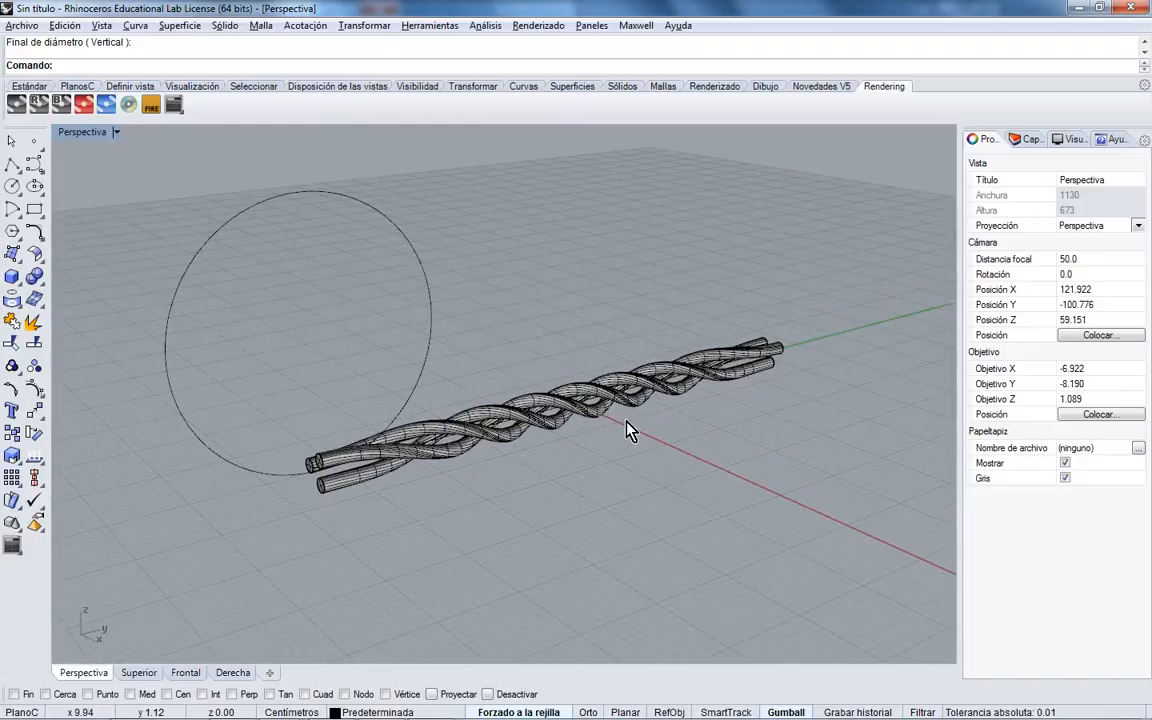
{"action": "left_click", "coordinate": [33, 414]}
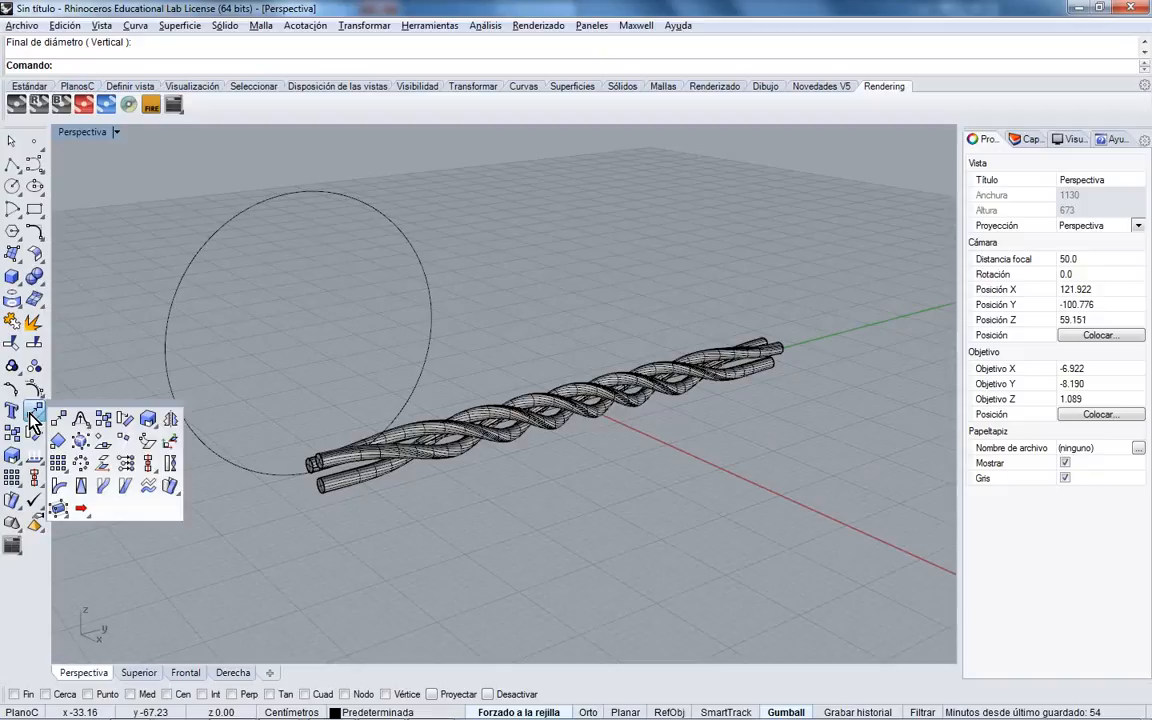
- Start Flow along Curve and select the three rope strands, dismissing a security notification
{"action": "left_click", "coordinate": [103, 488]}
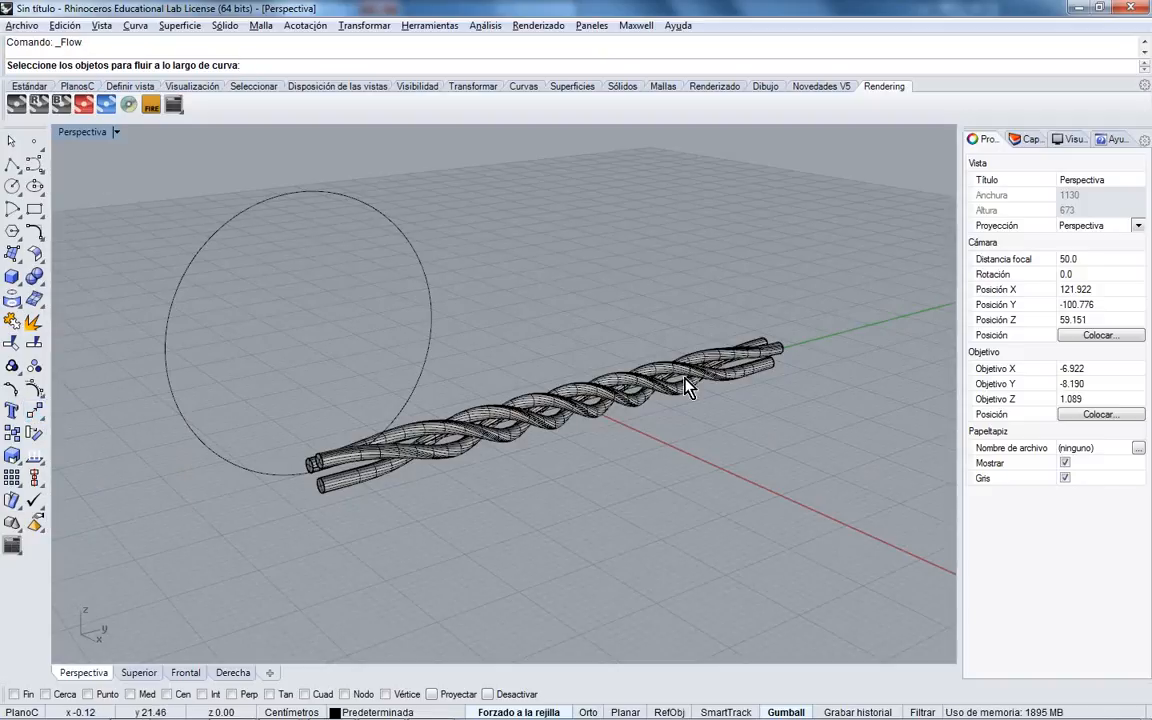
{"action": "left_click", "coordinate": [770, 362]}
{"action": "left_click", "coordinate": [1086, 646]}
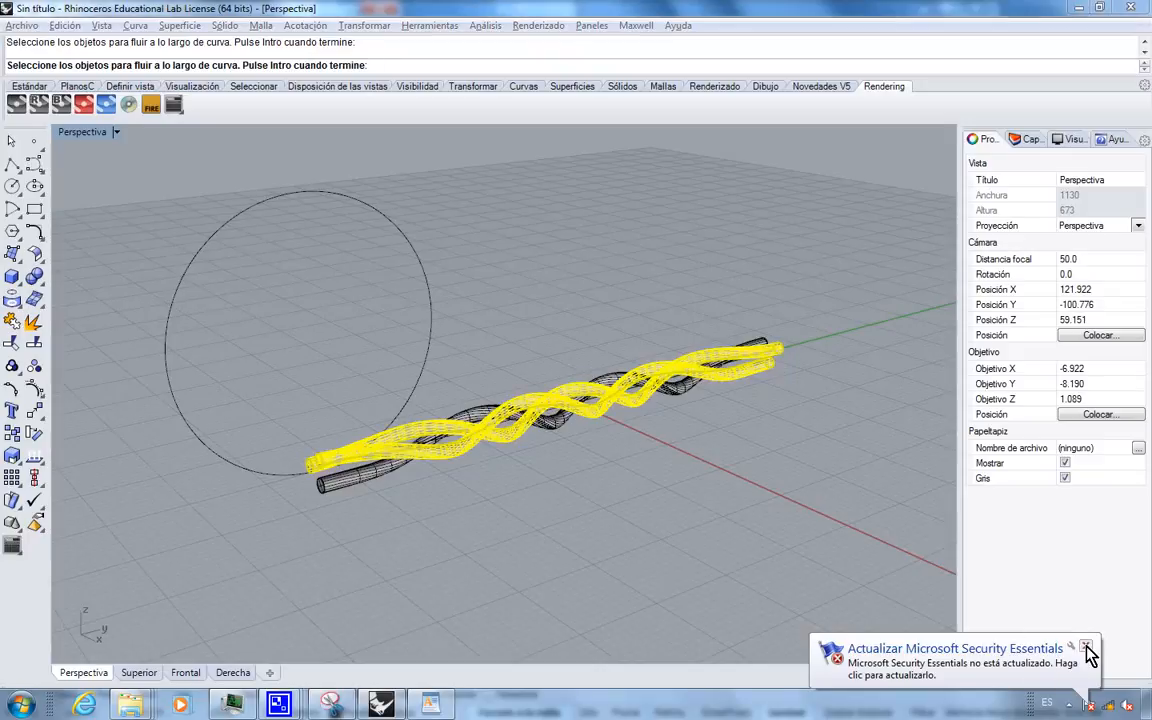
{"action": "left_click", "coordinate": [1087, 646]}
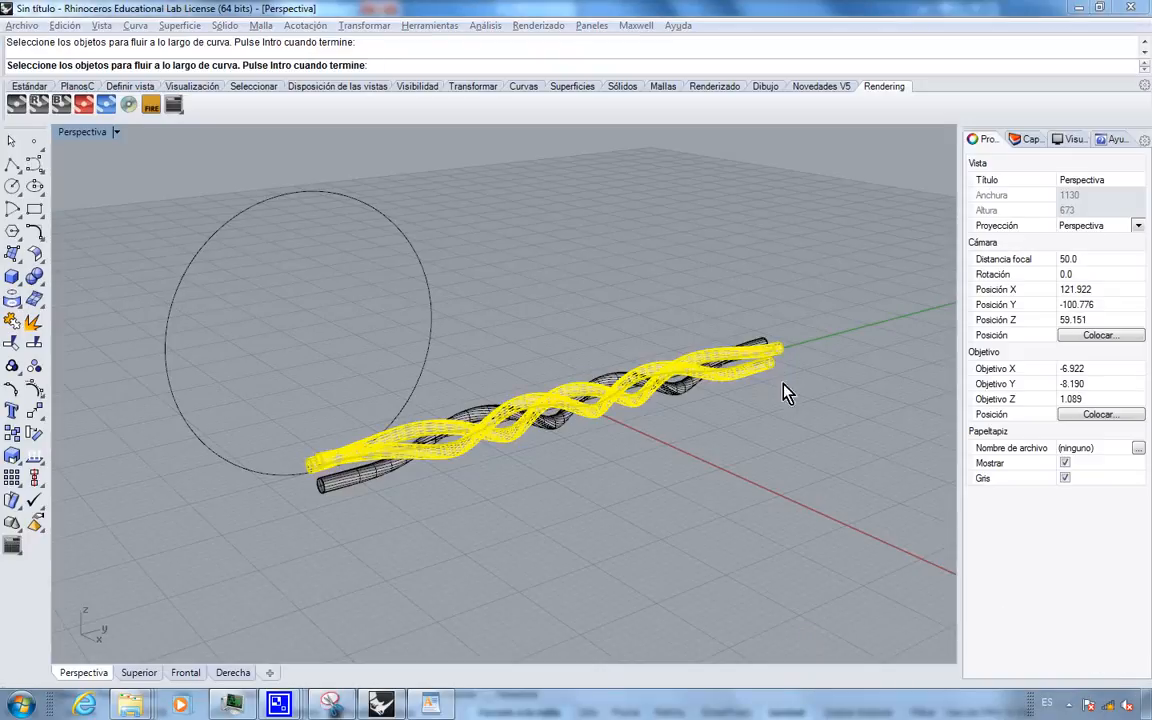
{"action": "left_click", "coordinate": [745, 361]}
{"action": "right_click", "coordinate": [677, 365]}
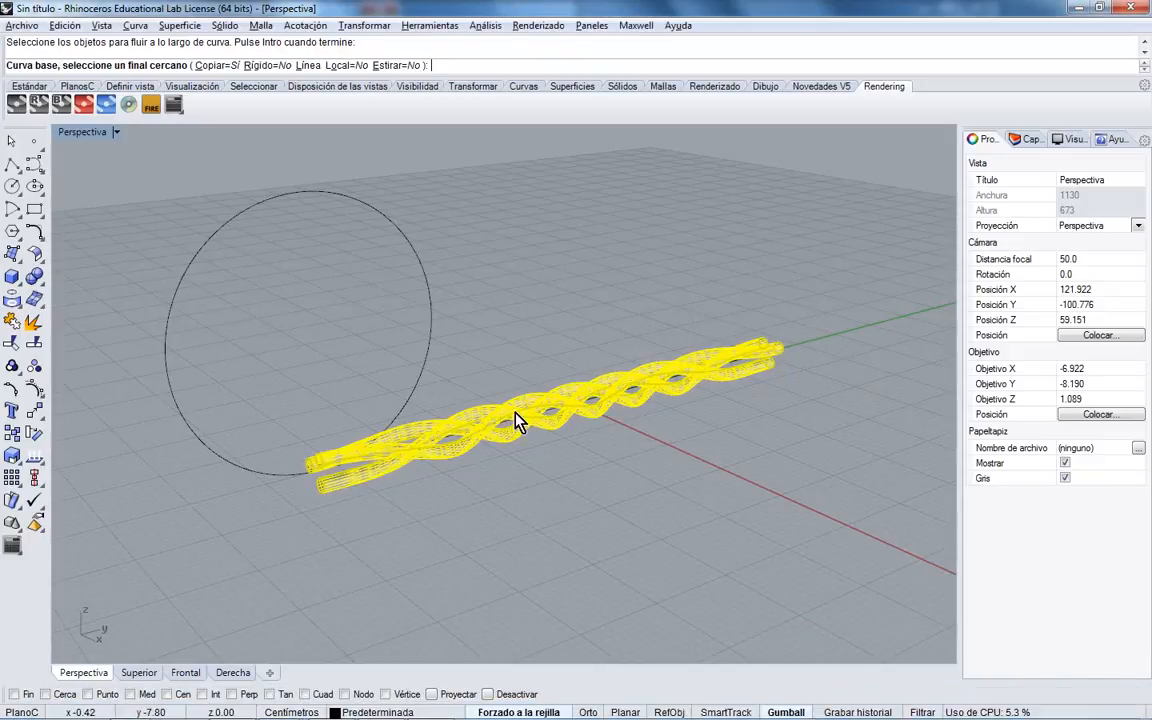
- Use the rope's straight centre curve as base, set Stretch=Yes, and flow onto the circle
{"action": "right_click_drag", "start_coordinate": [516, 412], "coordinate": [485, 431]}
{"action": "scroll", "coordinate": [485, 441], "scroll_direction": "up", "scroll_amount": 10}
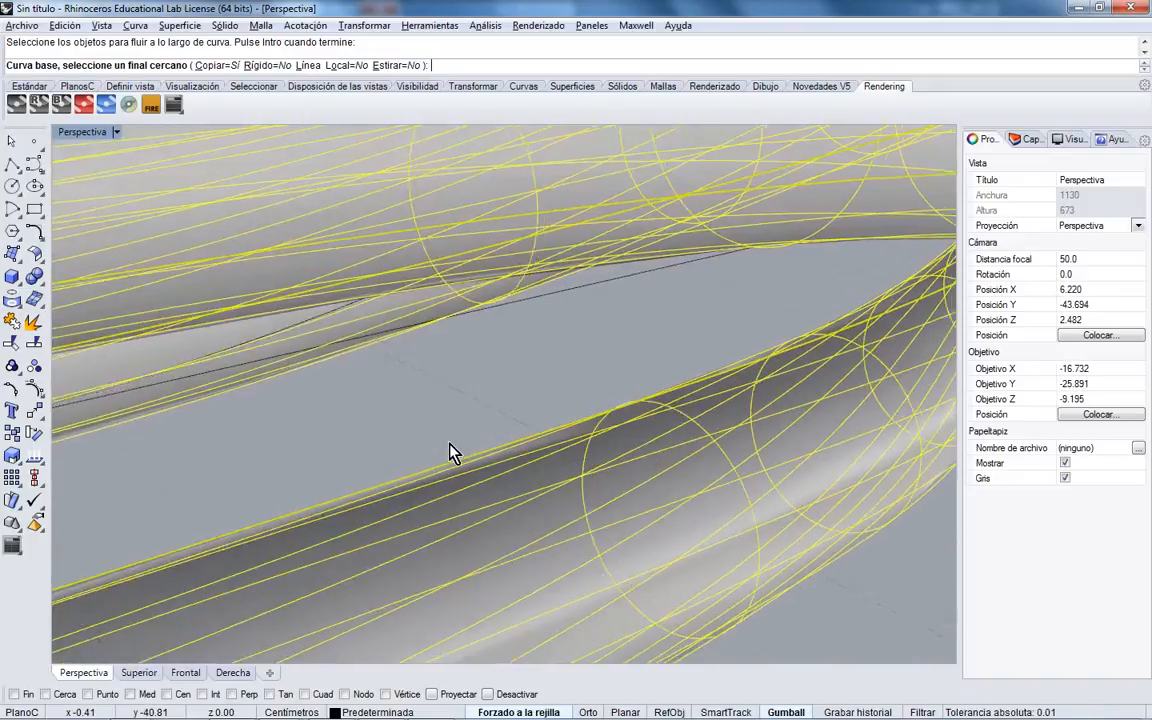
{"action": "scroll", "coordinate": [450, 452], "scroll_direction": "up", "scroll_amount": 2}
{"action": "left_click", "coordinate": [571, 260]}
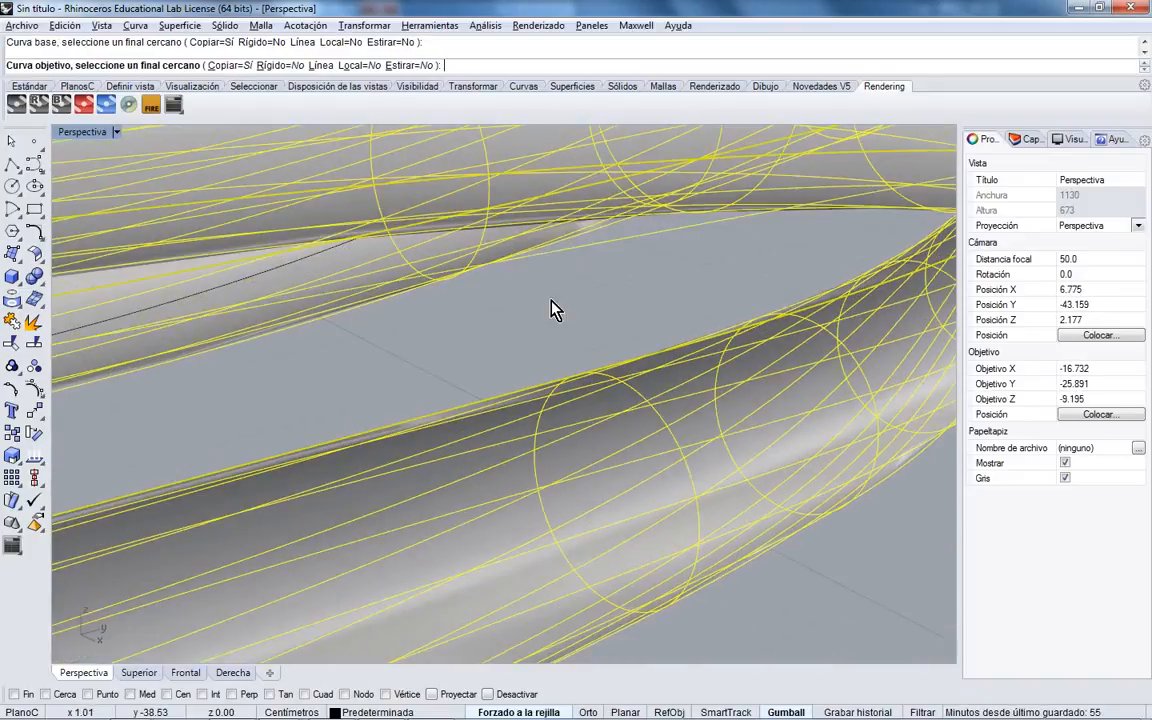
{"action": "scroll", "coordinate": [553, 311], "scroll_direction": "down", "scroll_amount": 10}
{"action": "right_click_drag", "start_coordinate": [553, 316], "coordinate": [490, 174]}
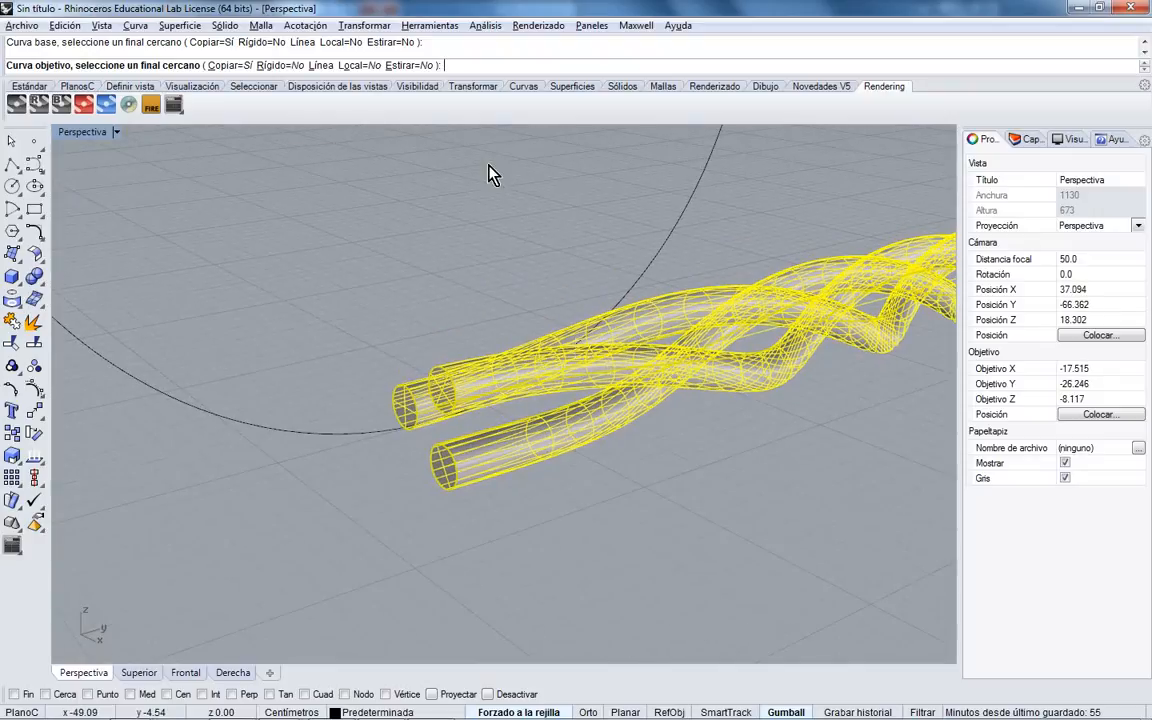
{"action": "left_click", "coordinate": [404, 65]}
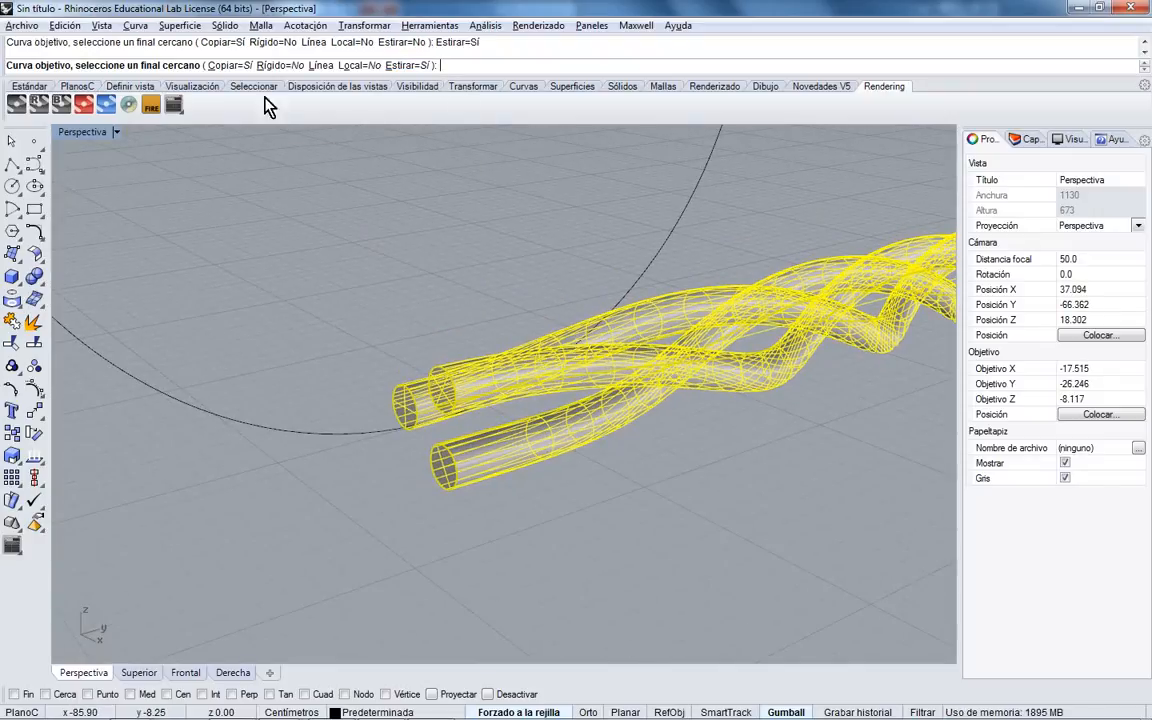
{"action": "left_click", "coordinate": [624, 308]}
{"action": "scroll", "coordinate": [507, 342], "scroll_direction": "down", "scroll_amount": 5}
{"action": "right_click_drag", "start_coordinate": [514, 492], "coordinate": [501, 434]}
{"action": "scroll", "coordinate": [501, 443], "scroll_direction": "up", "scroll_amount": 6}
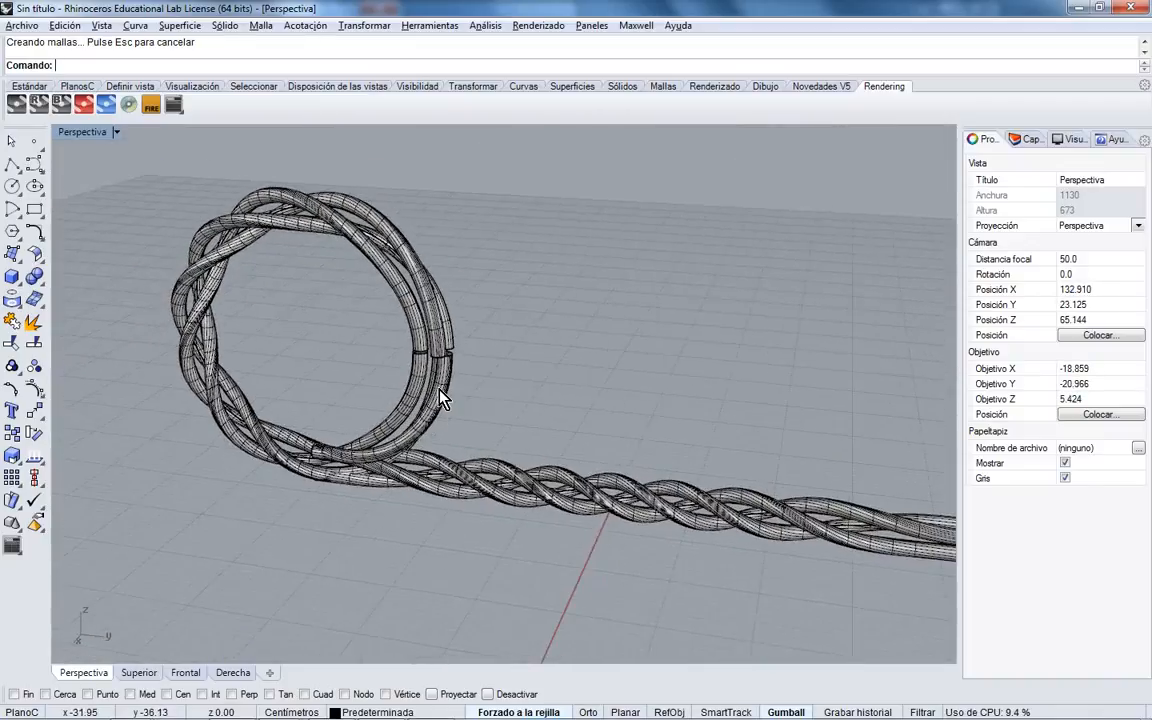
- Select the rope loop and Gumball-move it along X beside the straight rope
{"action": "right_click_drag", "start_coordinate": [468, 332], "coordinate": [479, 320]}
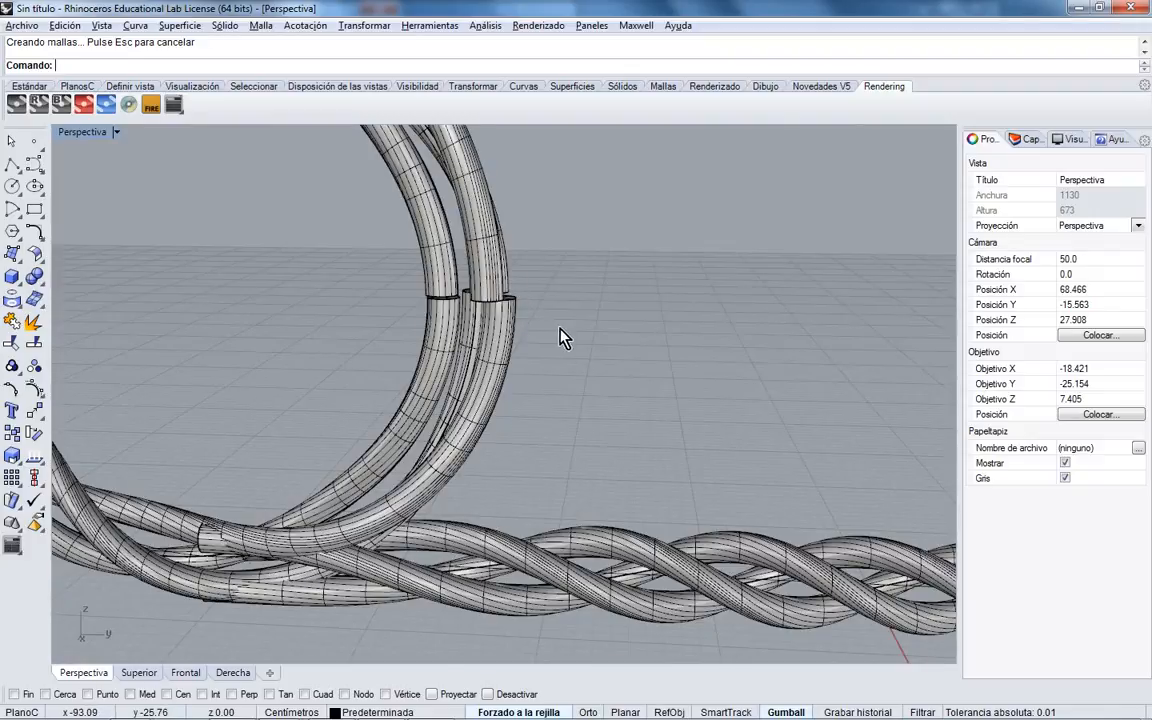
{"action": "left_click", "coordinate": [380, 347]}
{"action": "scroll", "coordinate": [380, 347], "scroll_direction": "down", "scroll_amount": 5}
{"action": "right_click_drag", "start_coordinate": [380, 347], "coordinate": [470, 320]}
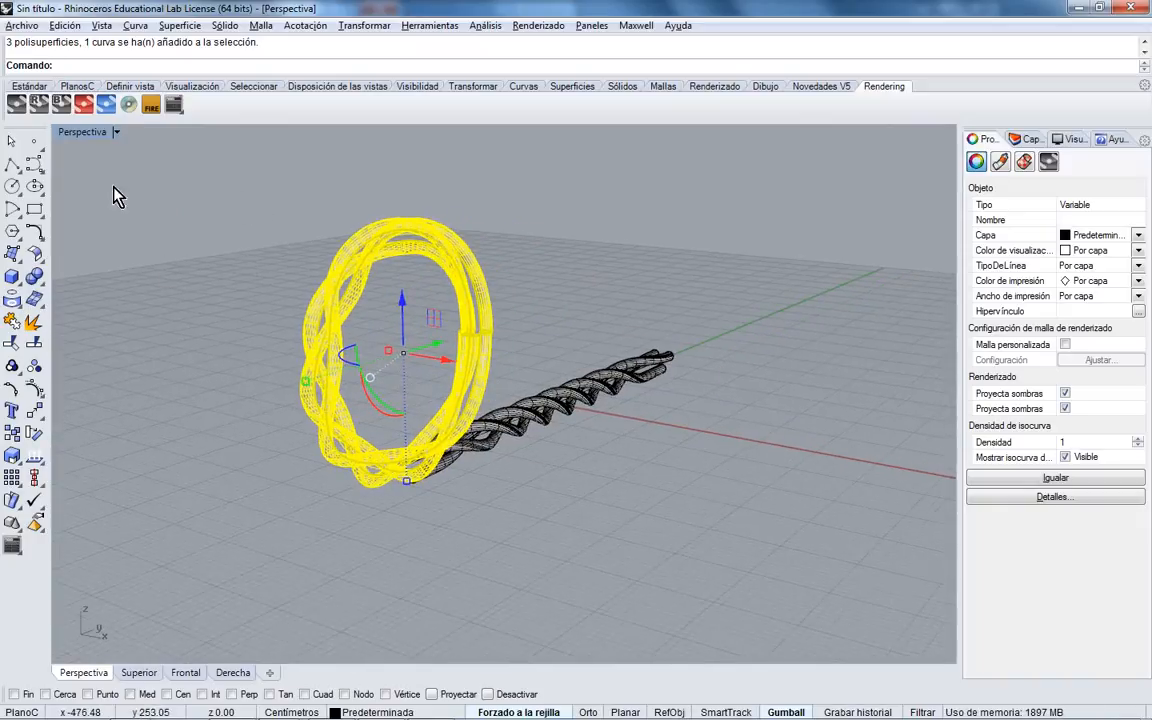
{"action": "double_click", "coordinate": [84, 132]}
{"action": "scroll", "coordinate": [290, 230], "scroll_direction": "down", "scroll_amount": 3}
{"action": "left_click_drag", "start_coordinate": [298, 239], "coordinate": [381, 229]}
{"action": "right_click_drag", "start_coordinate": [672, 326], "coordinate": [632, 332]}
- Rotate the loop 90° in the Front view so it lies horizontal
{"action": "right_click_drag", "start_coordinate": [298, 486], "coordinate": [281, 587]}
{"action": "scroll", "coordinate": [283, 585], "scroll_direction": "down", "scroll_amount": 6}
{"action": "right_click_drag", "start_coordinate": [365, 571], "coordinate": [277, 557]}
{"action": "right_click_drag", "start_coordinate": [436, 549], "coordinate": [256, 599]}
{"action": "left_click", "coordinate": [34, 433]}
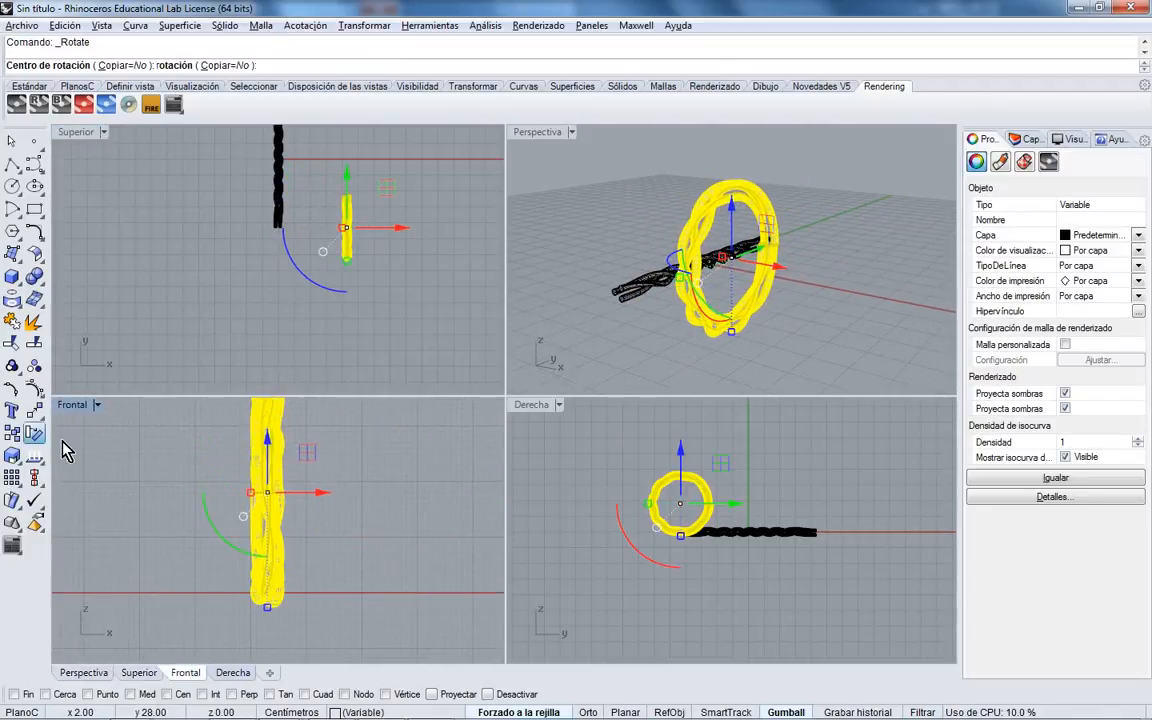
{"action": "left_click", "coordinate": [267, 490]}
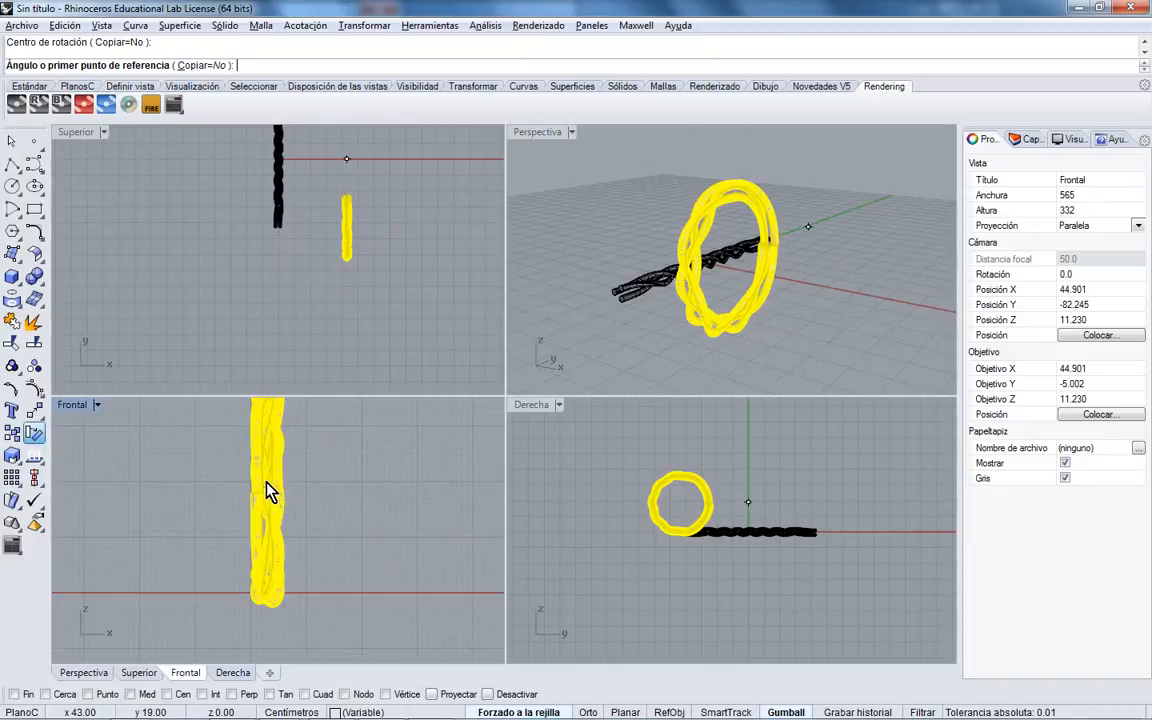
{"action": "left_click", "coordinate": [267, 424]}
{"action": "left_click", "coordinate": [332, 485]}
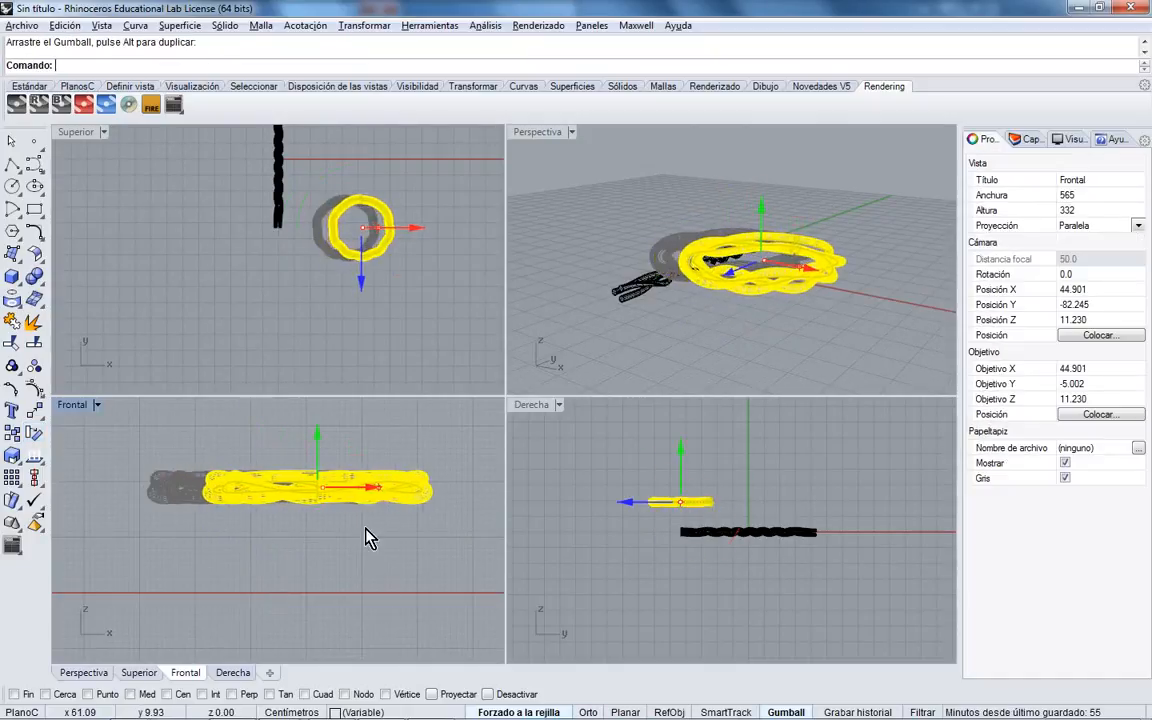
- Drag the loop down onto the ground plane and view it in a maximized Perspective
{"action": "left_click_drag", "start_coordinate": [356, 449], "coordinate": [375, 545]}
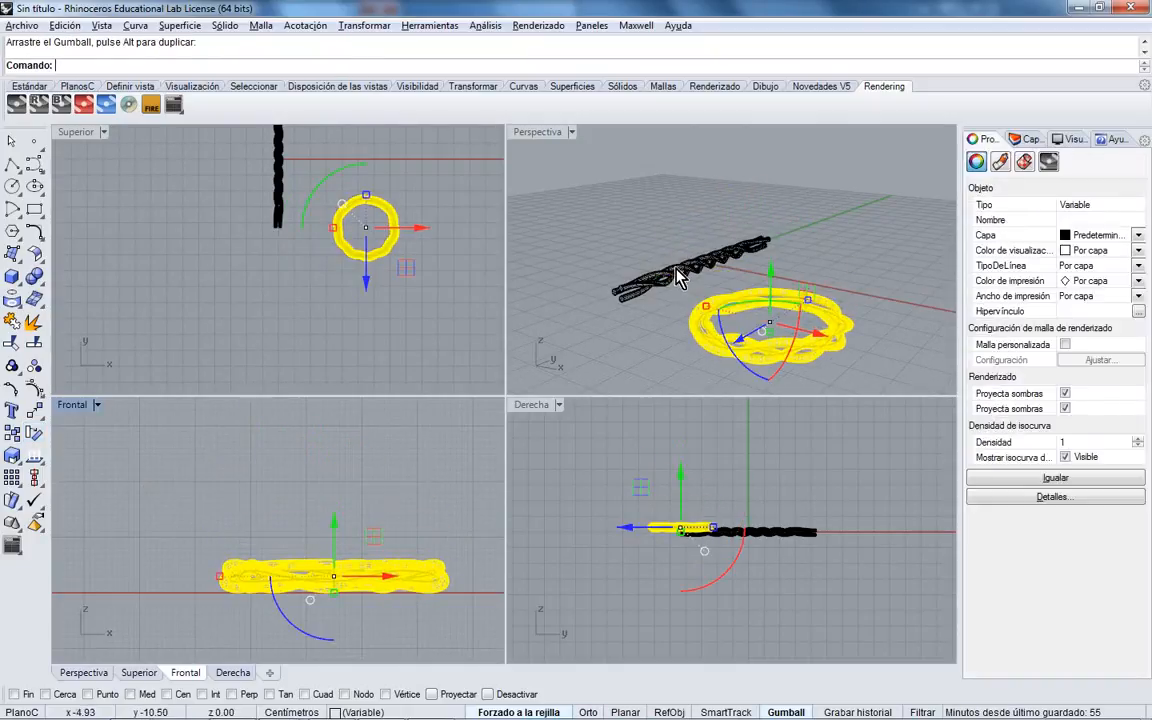
{"action": "double_click", "coordinate": [545, 134]}
{"action": "right_click_drag", "start_coordinate": [548, 147], "coordinate": [456, 318]}
{"action": "left_click", "coordinate": [672, 335]}
- Orbit the Perspective view to inspect where the rope loop's ends meet
{"action": "scroll", "coordinate": [368, 380], "scroll_direction": "up", "scroll_amount": 5}
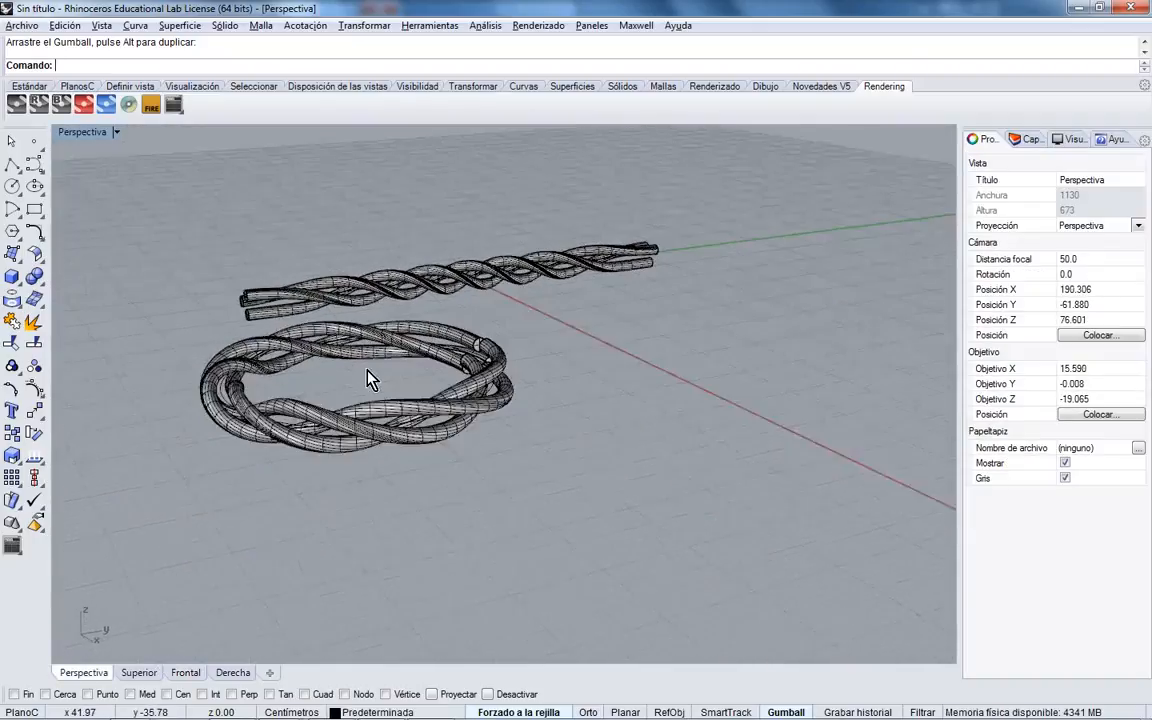
{"action": "scroll", "coordinate": [413, 423], "scroll_direction": "up", "scroll_amount": 1}
{"action": "right_click_drag", "start_coordinate": [413, 423], "coordinate": [435, 410]}
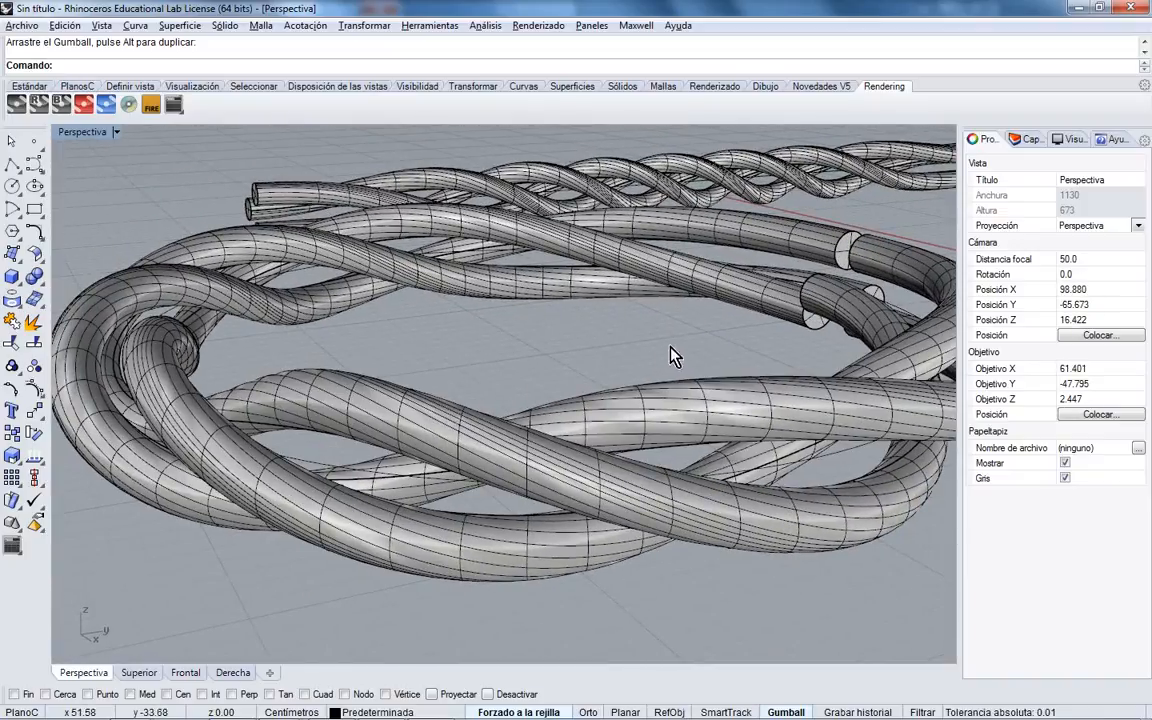
{"action": "right_click_drag", "start_coordinate": [674, 352], "coordinate": [717, 360]}
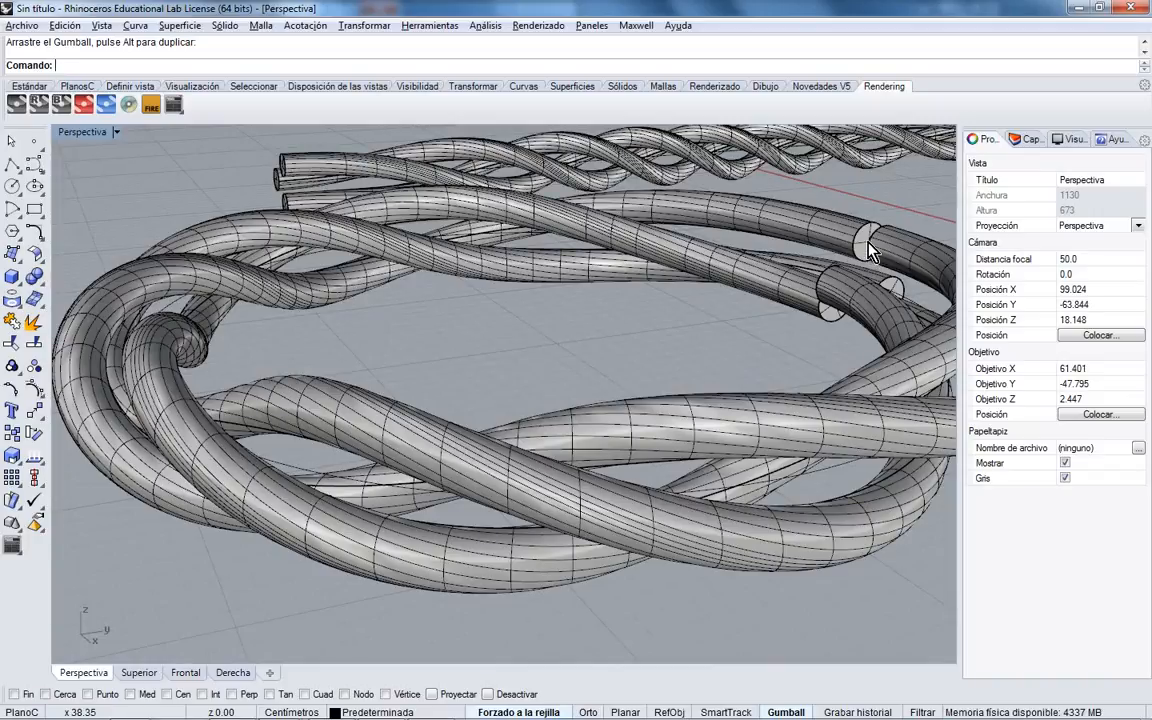
{"action": "right_click_drag", "start_coordinate": [666, 373], "coordinate": [569, 380], "text": "shift"}
{"action": "scroll", "coordinate": [628, 369], "scroll_direction": "down", "scroll_amount": 4}
{"action": "right_click_drag", "start_coordinate": [569, 380], "coordinate": [537, 391]}
- Restore the four viewports with Top active and switch to the WordPad notes
{"action": "double_click", "coordinate": [78, 132]}
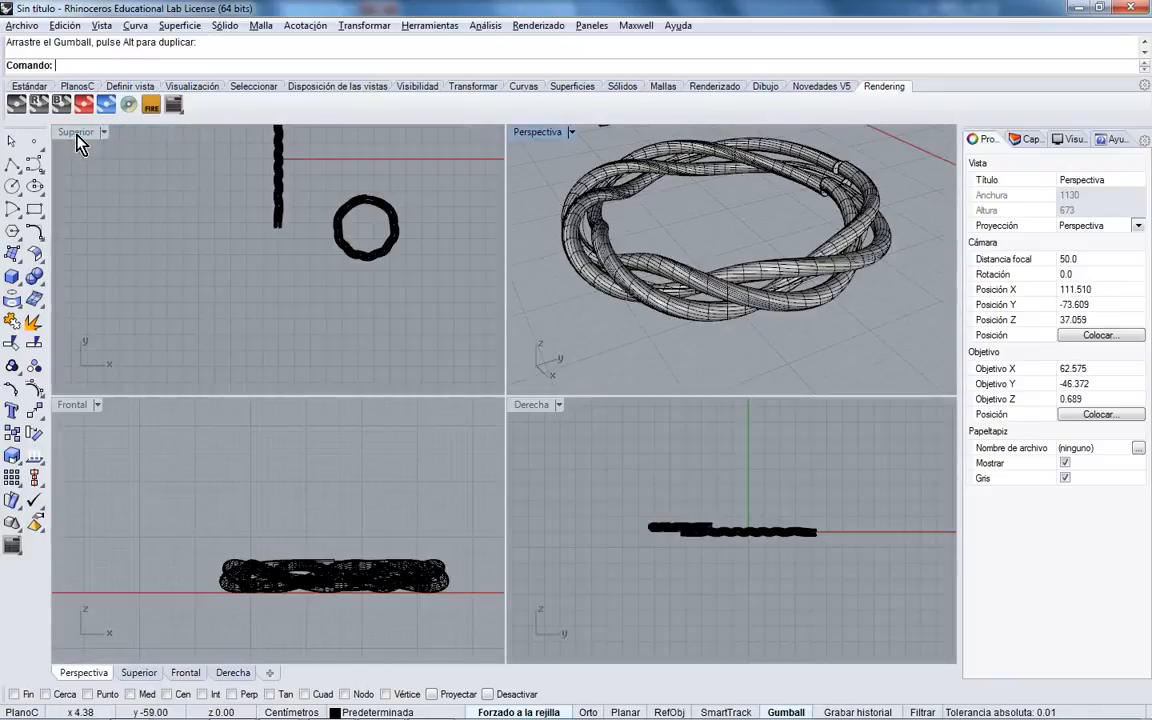
{"action": "left_click", "coordinate": [325, 266]}
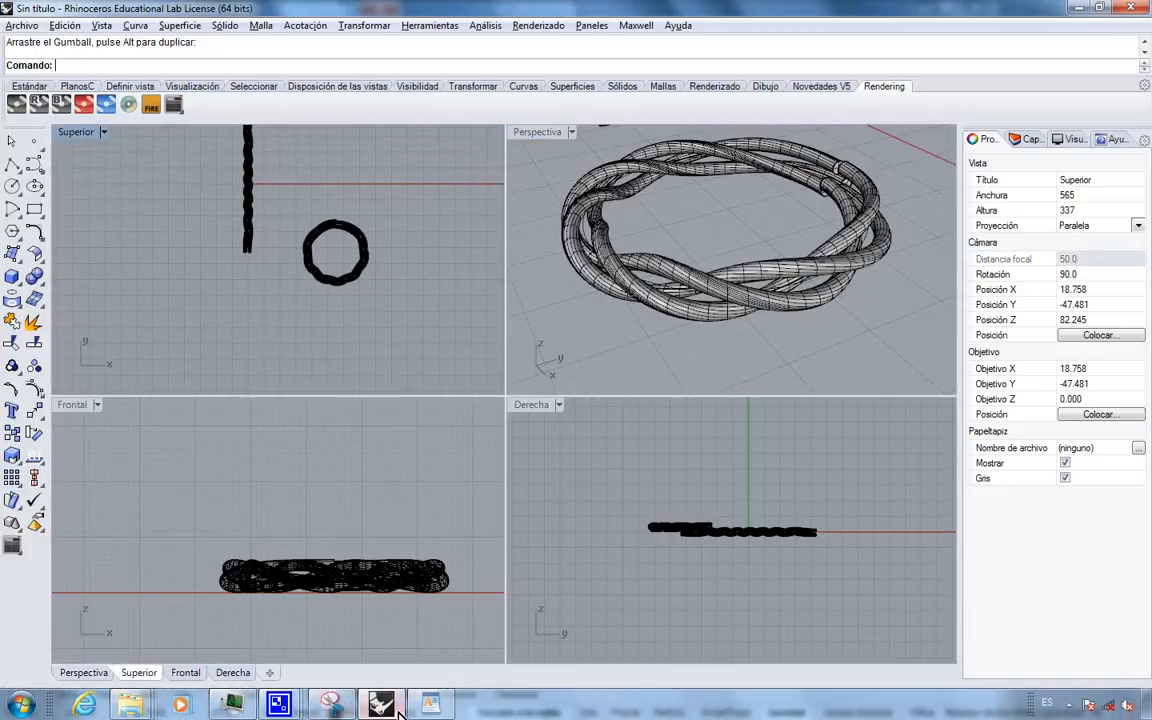
{"action": "left_click", "coordinate": [430, 704]}
{"action": "left_click", "coordinate": [564, 583]}
- Highlight the 'Rhinoceros 3D - modelar' and 'Maxwell Render - Representar' note lines, then return to Rhinoceros
{"action": "left_click", "coordinate": [285, 509]}
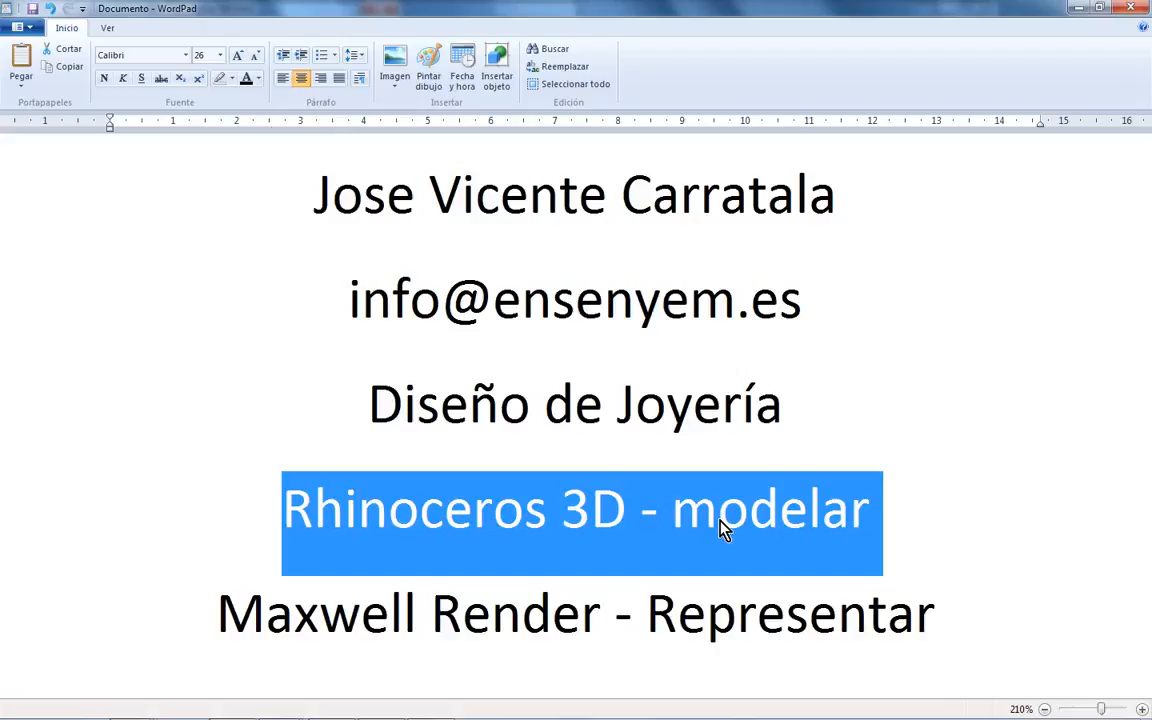
{"action": "left_click_drag", "start_coordinate": [688, 517], "coordinate": [853, 516]}
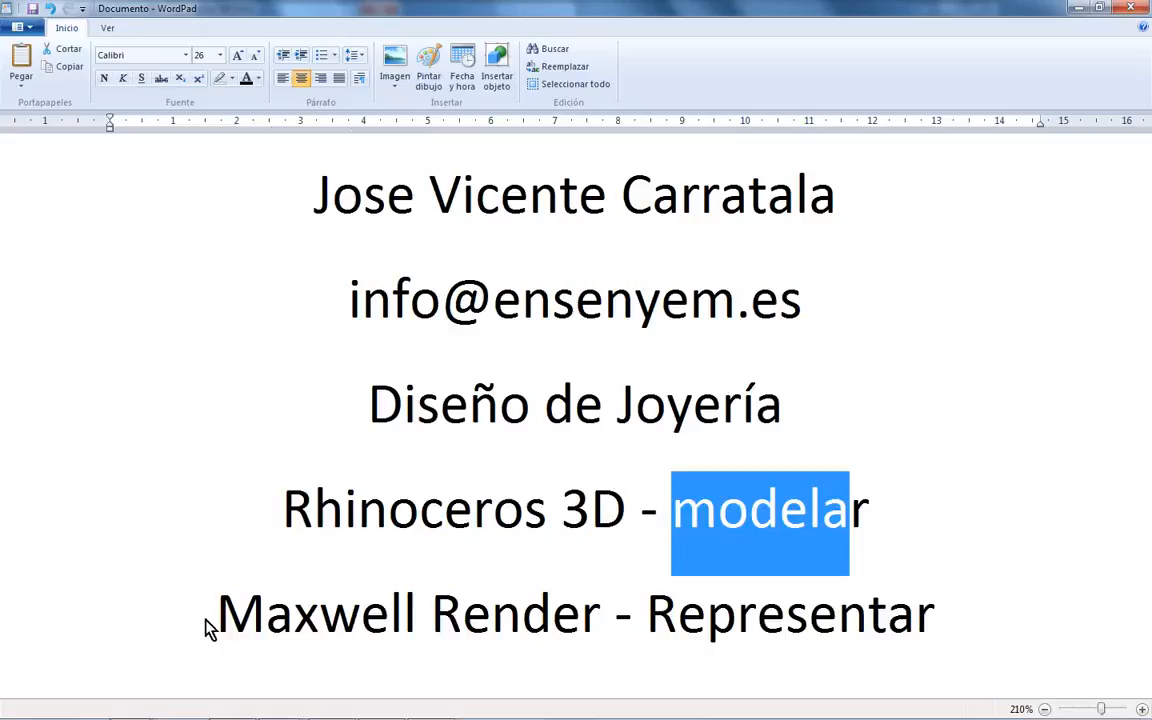
{"action": "left_click_drag", "start_coordinate": [214, 625], "coordinate": [533, 626]}
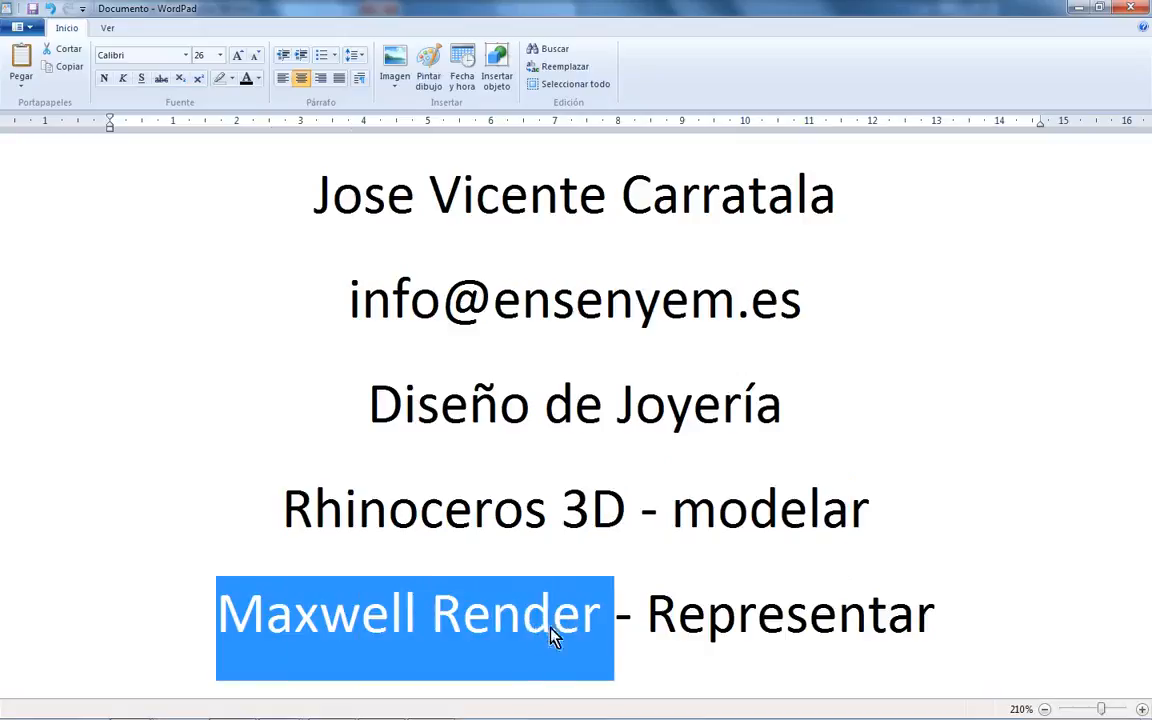
{"action": "left_click", "coordinate": [702, 626]}
{"action": "left_click_drag", "start_coordinate": [649, 625], "coordinate": [882, 620]}
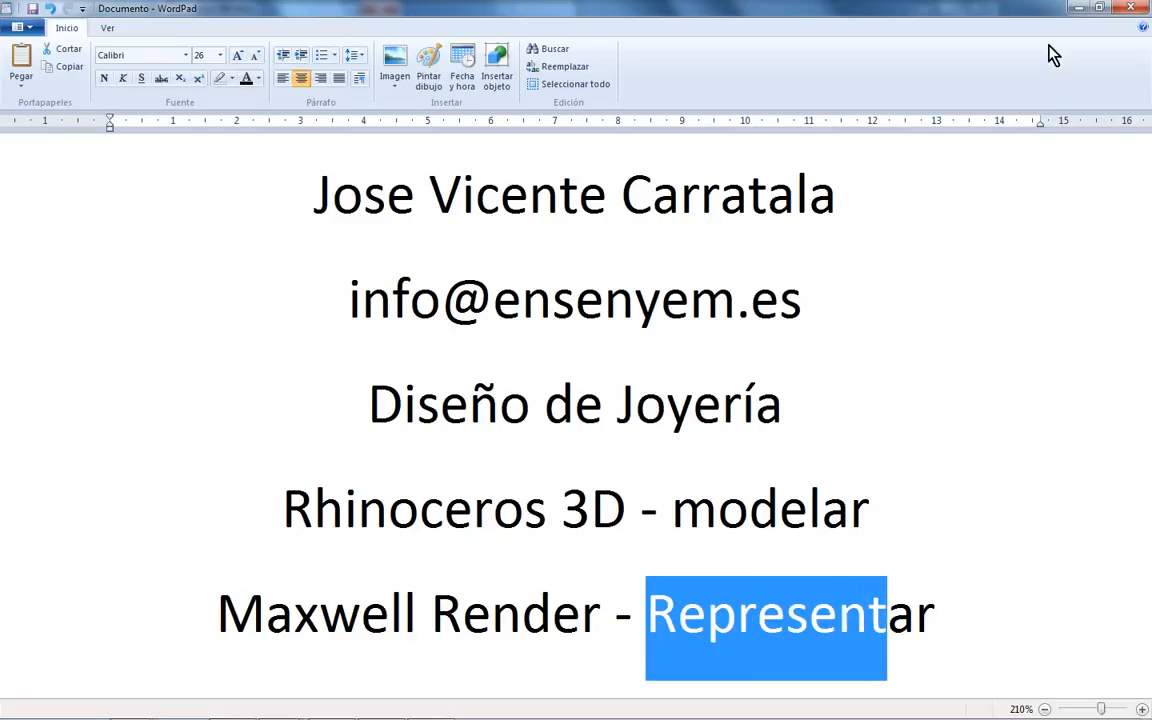
{"action": "left_click", "coordinate": [1078, 8]}
{"action": "right_click_drag", "start_coordinate": [755, 313], "coordinate": [760, 208]}
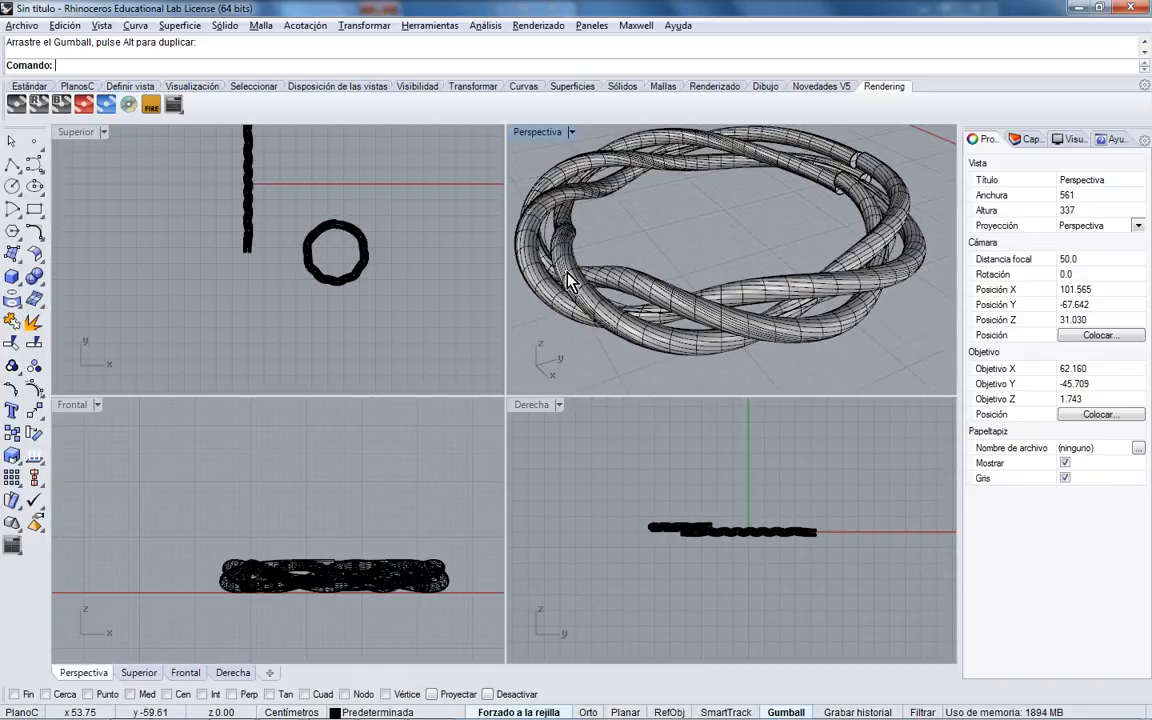
- Undo the ring-forming steps and the twist so the three straight pipes reappear
{"action": "scroll", "coordinate": [708, 287], "scroll_direction": "down", "scroll_amount": 4}
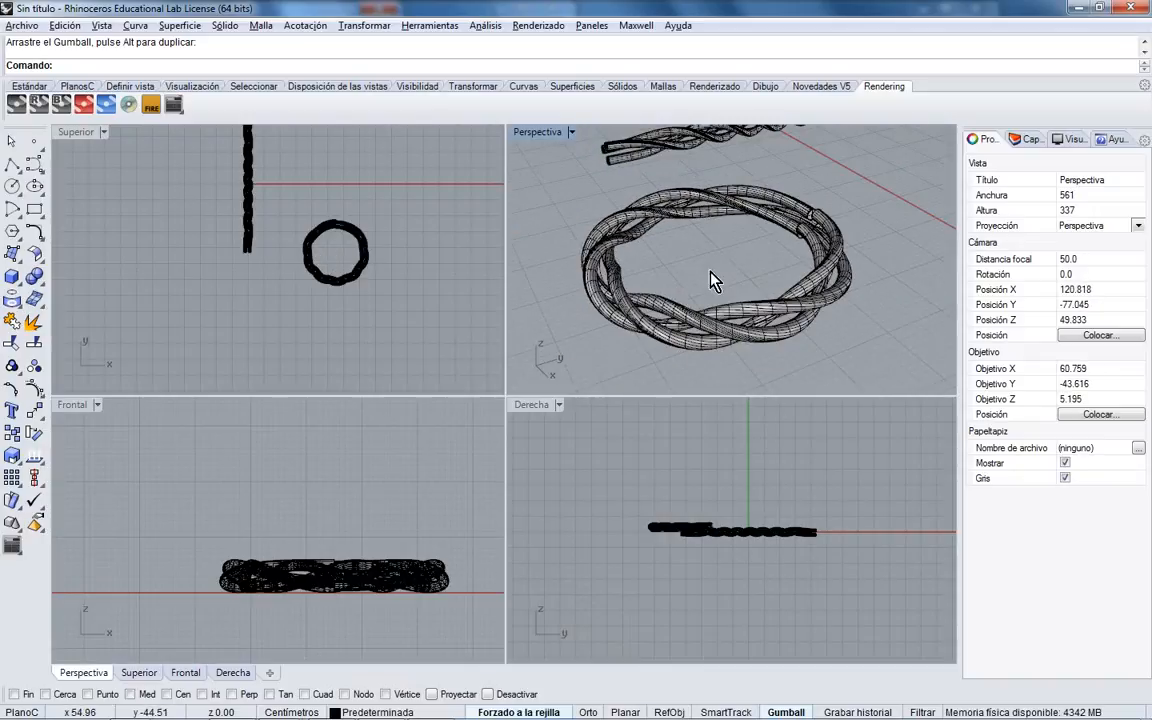
{"action": "double_click", "coordinate": [540, 131]}
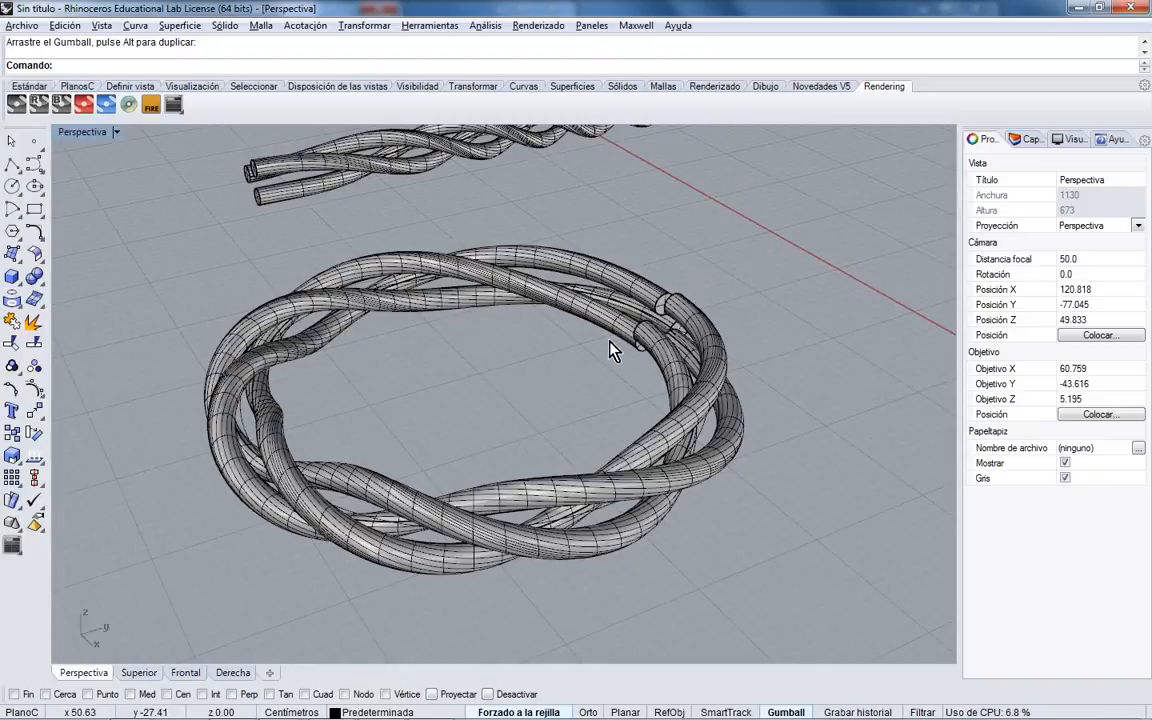
{"action": "key", "text": "ctrl+z"}
{"action": "key", "text": "ctrl+z"}
{"action": "key", "text": "ctrl+z"}
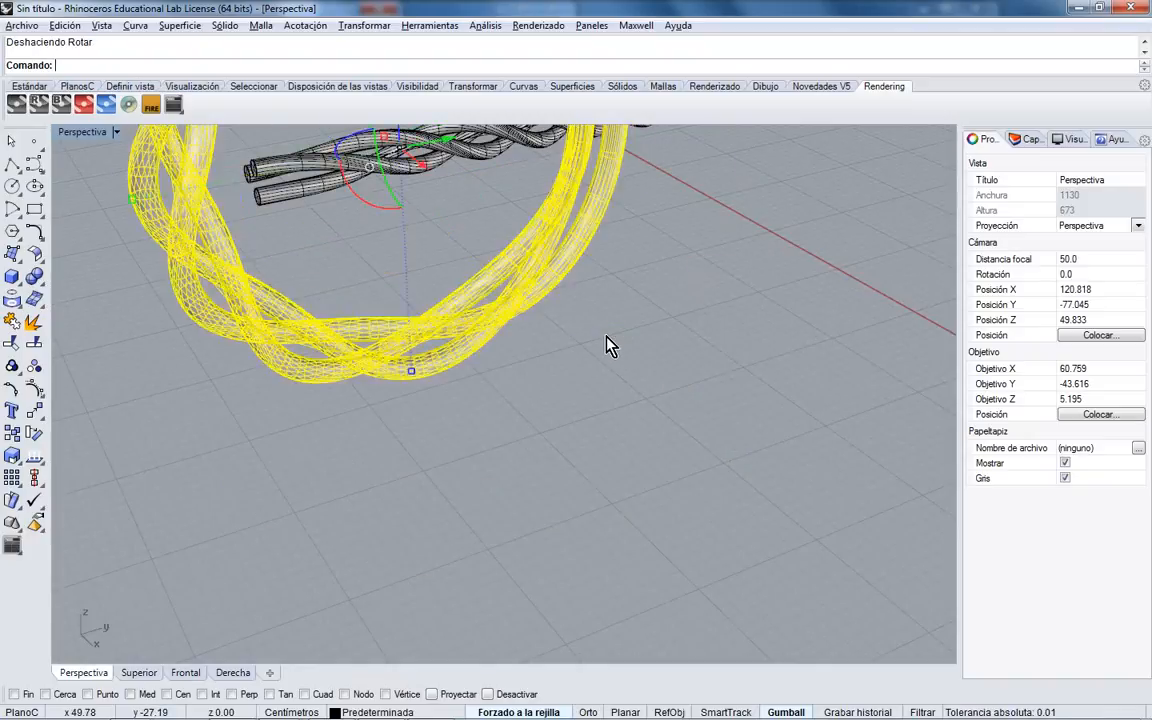
{"action": "key", "text": "ctrl+z"}
{"action": "right_click_drag", "start_coordinate": [514, 317], "coordinate": [519, 536], "text": "shift"}
{"action": "right_click_drag", "start_coordinate": [548, 353], "coordinate": [150, 190], "text": "shift"}
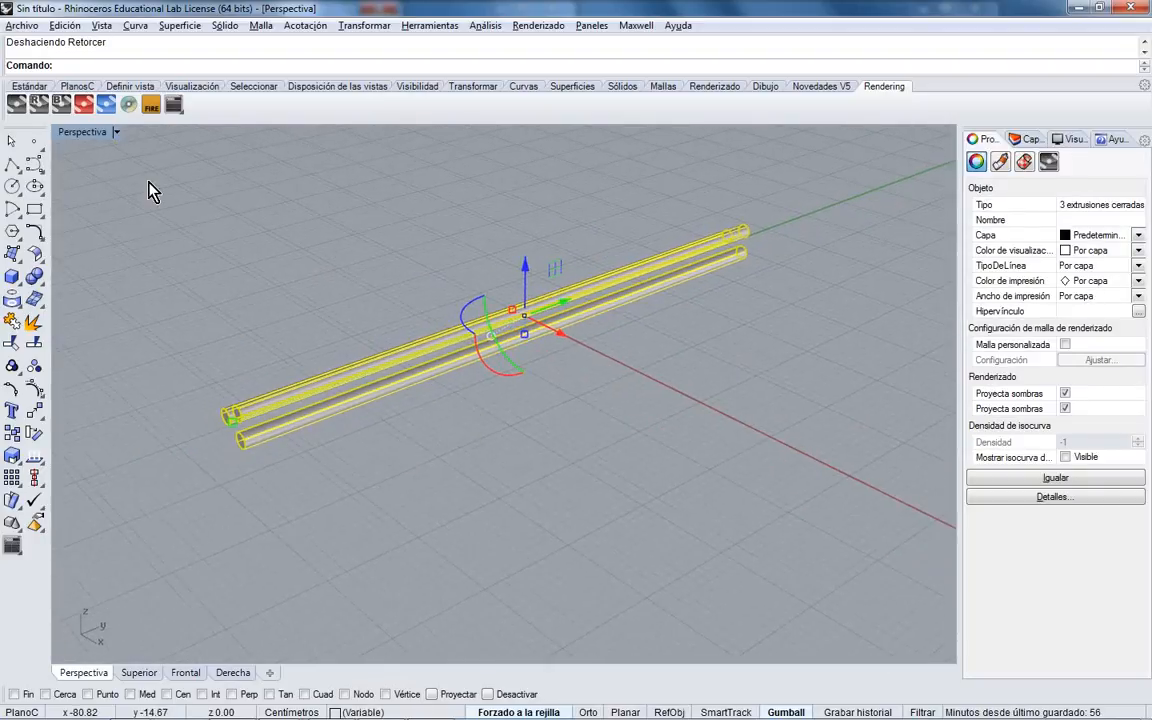
{"action": "double_click", "coordinate": [96, 137]}
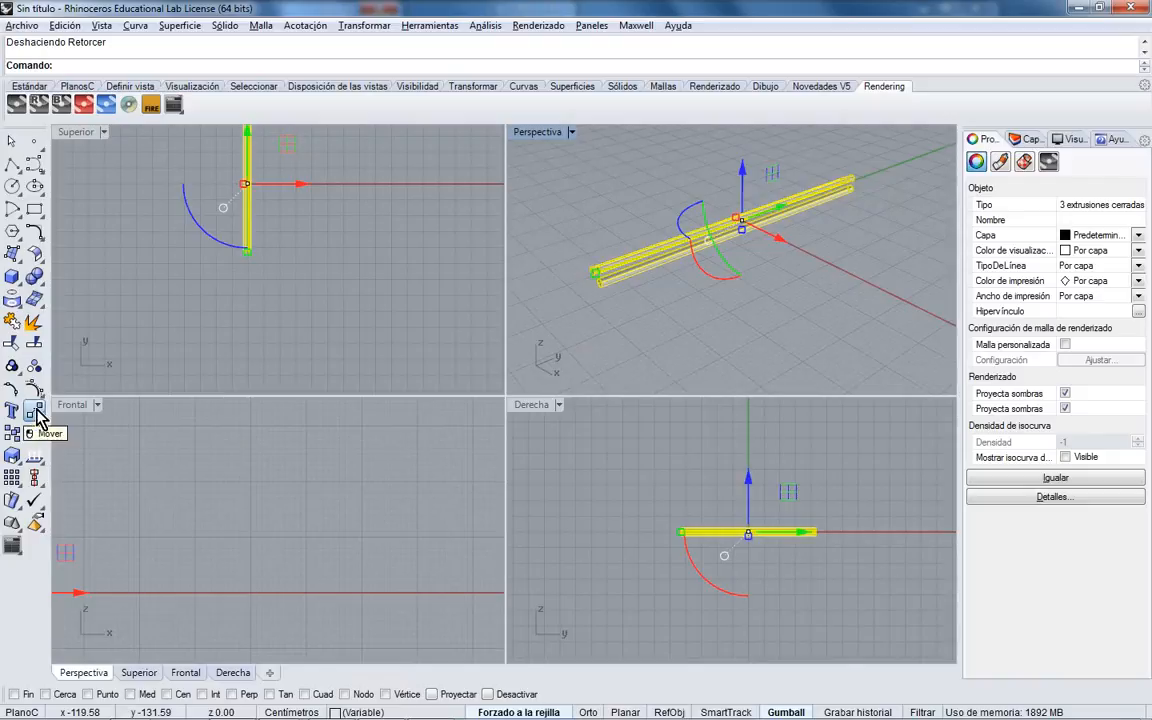
- Start Twist in the maximized Top view with its axis from the pipes' bottom to top
{"action": "left_click", "coordinate": [38, 416]}
{"action": "left_click", "coordinate": [165, 445]}
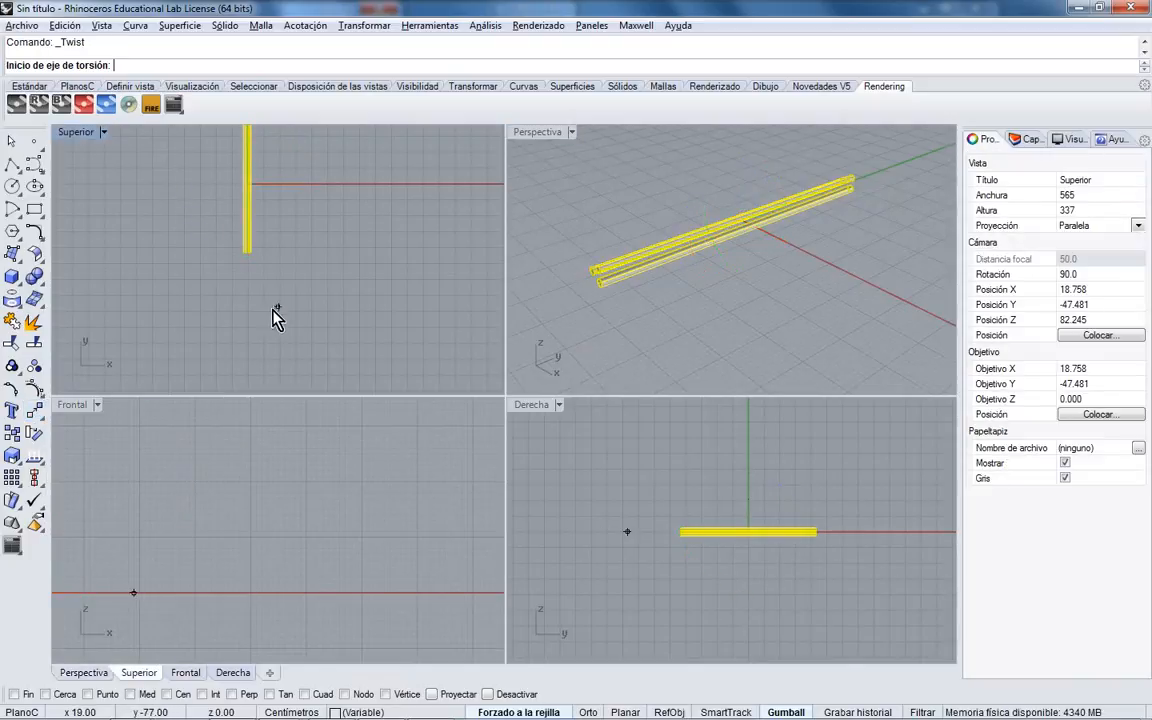
{"action": "double_click", "coordinate": [78, 133]}
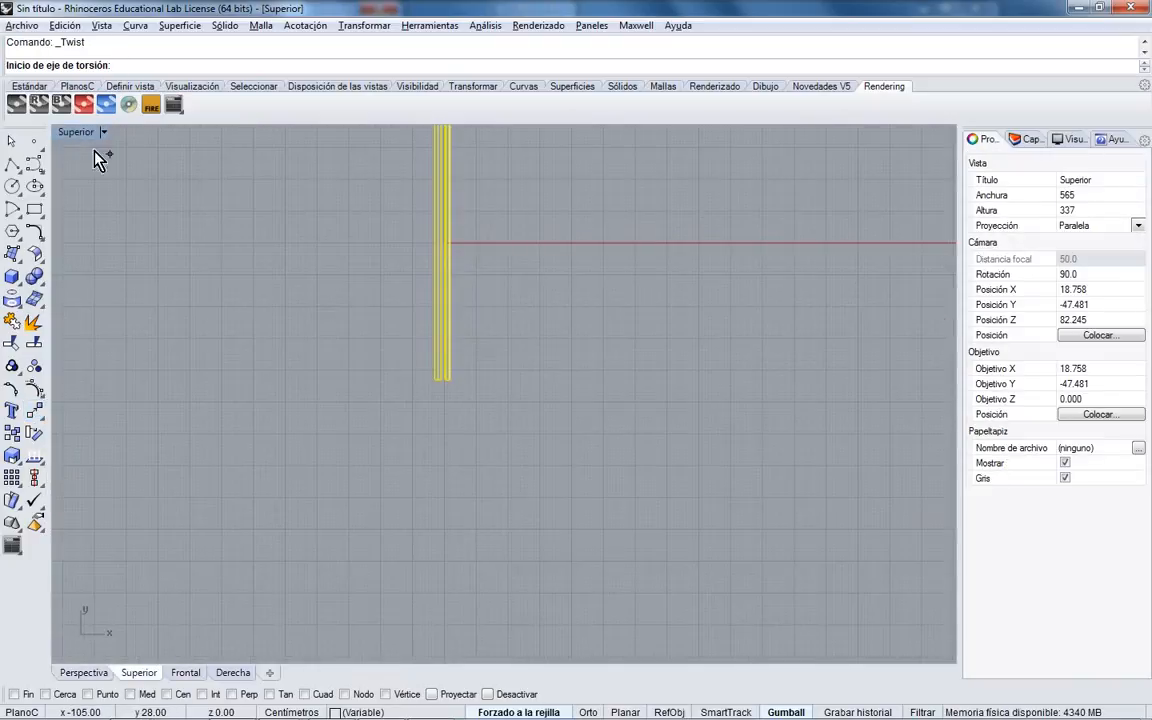
{"action": "scroll", "coordinate": [445, 501], "scroll_direction": "up", "scroll_amount": 8}
{"action": "left_click", "coordinate": [455, 499]}
{"action": "scroll", "coordinate": [434, 567], "scroll_direction": "down", "scroll_amount": 16}
{"action": "right_click_drag", "start_coordinate": [437, 329], "coordinate": [441, 411]}
{"action": "scroll", "coordinate": [441, 410], "scroll_direction": "up", "scroll_amount": 10}
{"action": "left_click", "coordinate": [437, 271]}
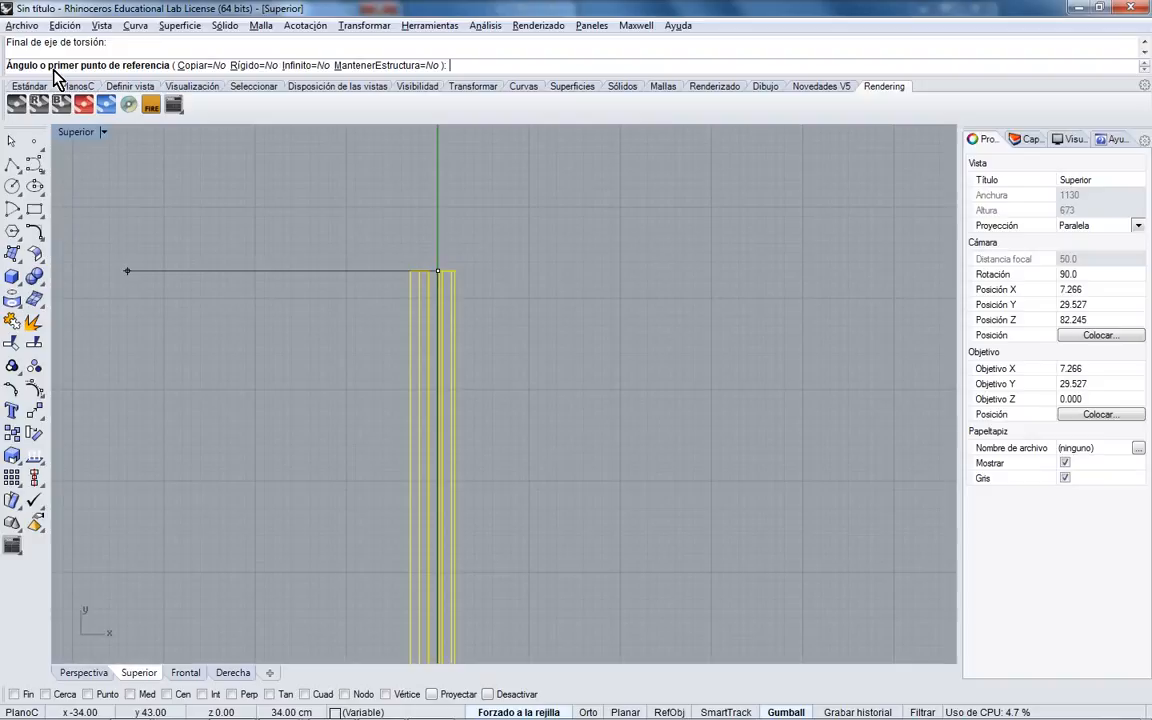
- Twist the pipes 720 degrees and frame the braided result
{"action": "type", "text": "0"}
{"action": "key", "text": "Return"}
{"action": "scroll", "coordinate": [432, 468], "scroll_direction": "up", "scroll_amount": 5}
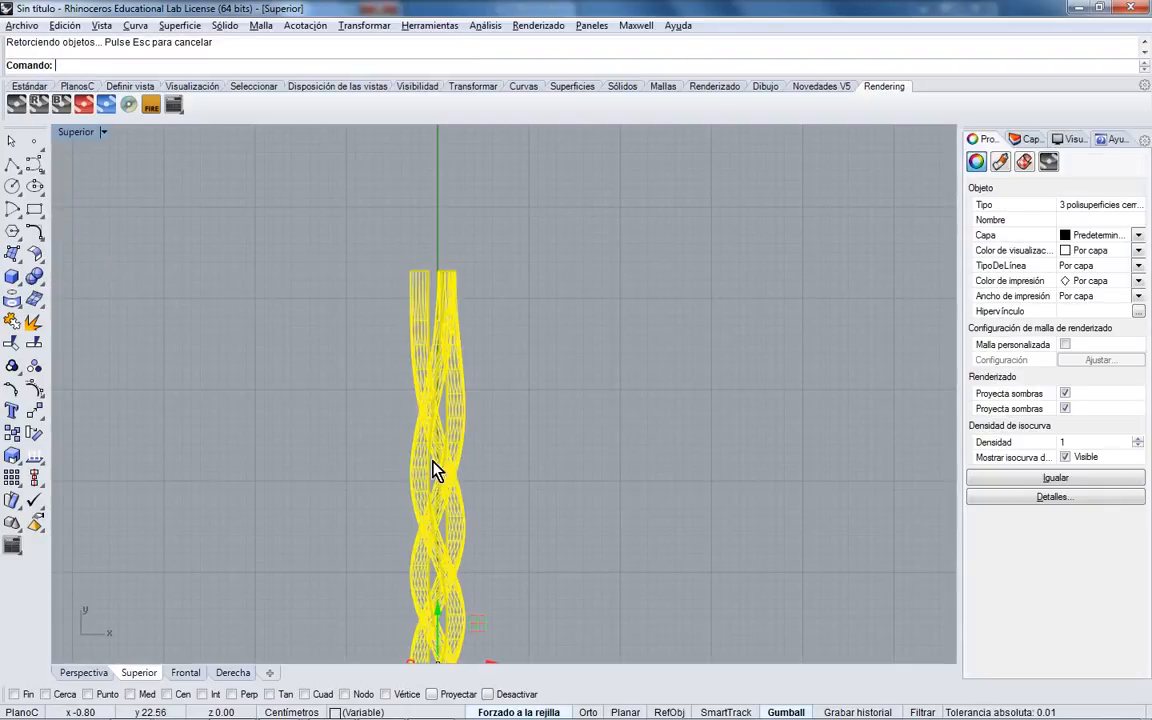
{"action": "scroll", "coordinate": [419, 378], "scroll_direction": "down", "scroll_amount": 10}
{"action": "scroll", "coordinate": [418, 318], "scroll_direction": "up", "scroll_amount": 6}
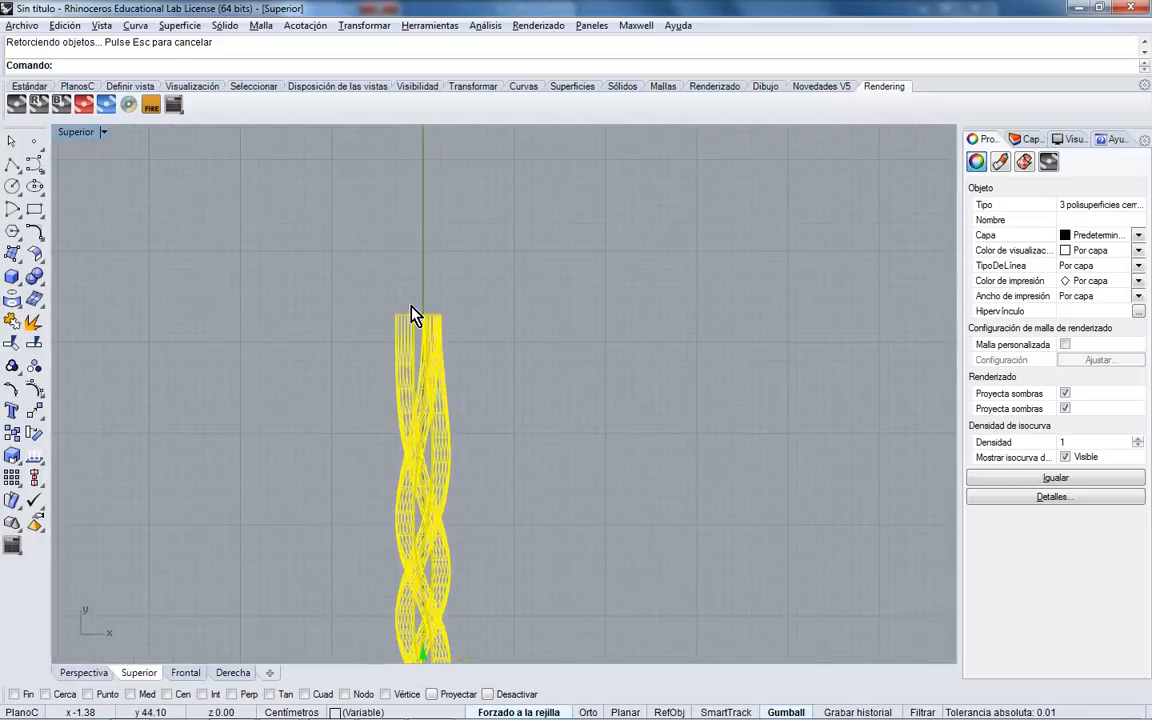
{"action": "right_click_drag", "start_coordinate": [424, 405], "coordinate": [417, 334]}
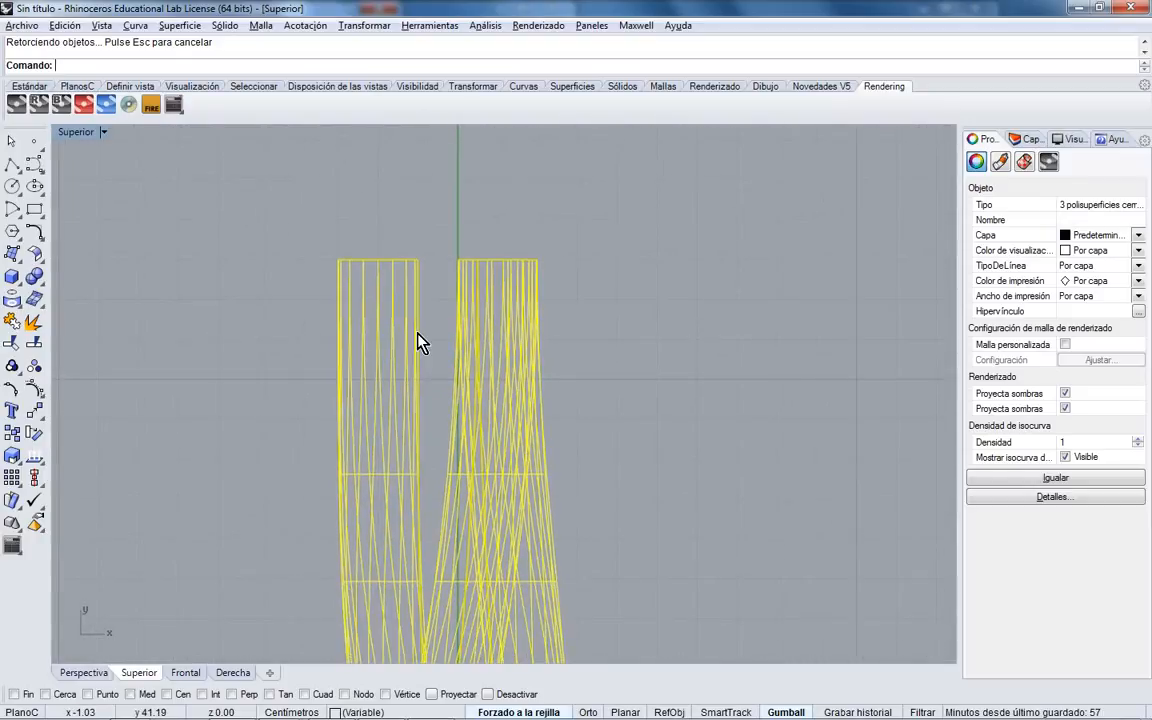
{"action": "scroll", "coordinate": [417, 345], "scroll_direction": "down", "scroll_amount": 12}
{"action": "right_click_drag", "start_coordinate": [435, 428], "coordinate": [428, 309]}
{"action": "scroll", "coordinate": [428, 316], "scroll_direction": "down", "scroll_amount": 3}
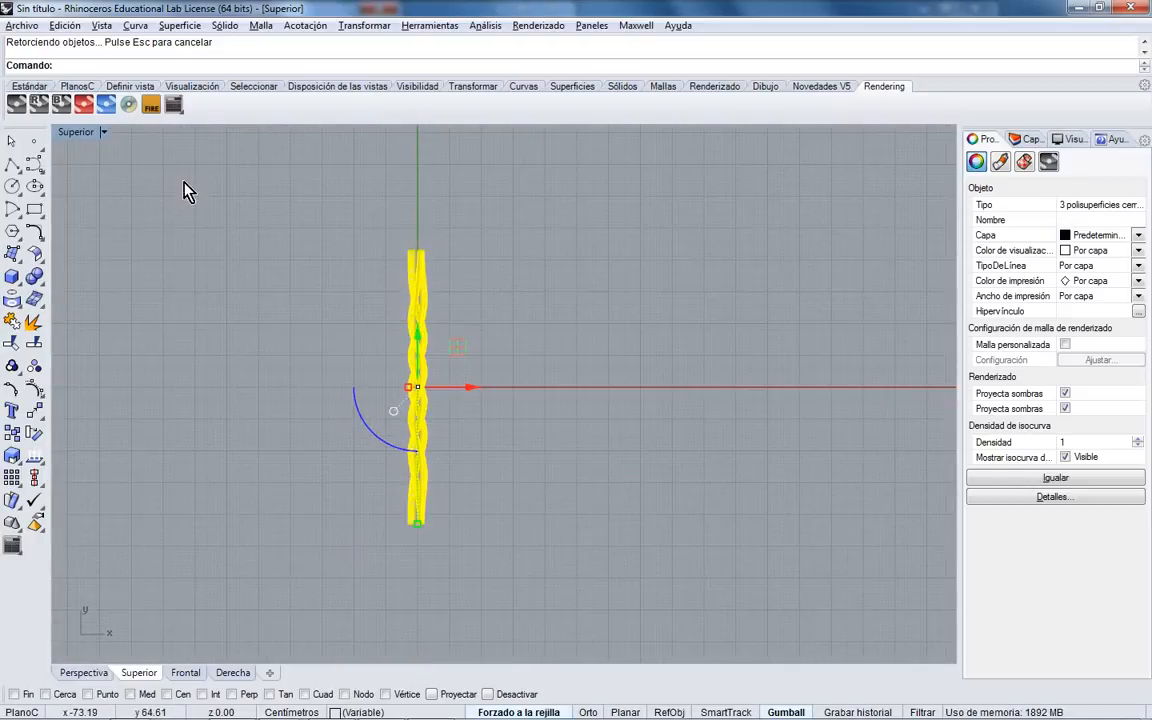
{"action": "double_click", "coordinate": [76, 132]}
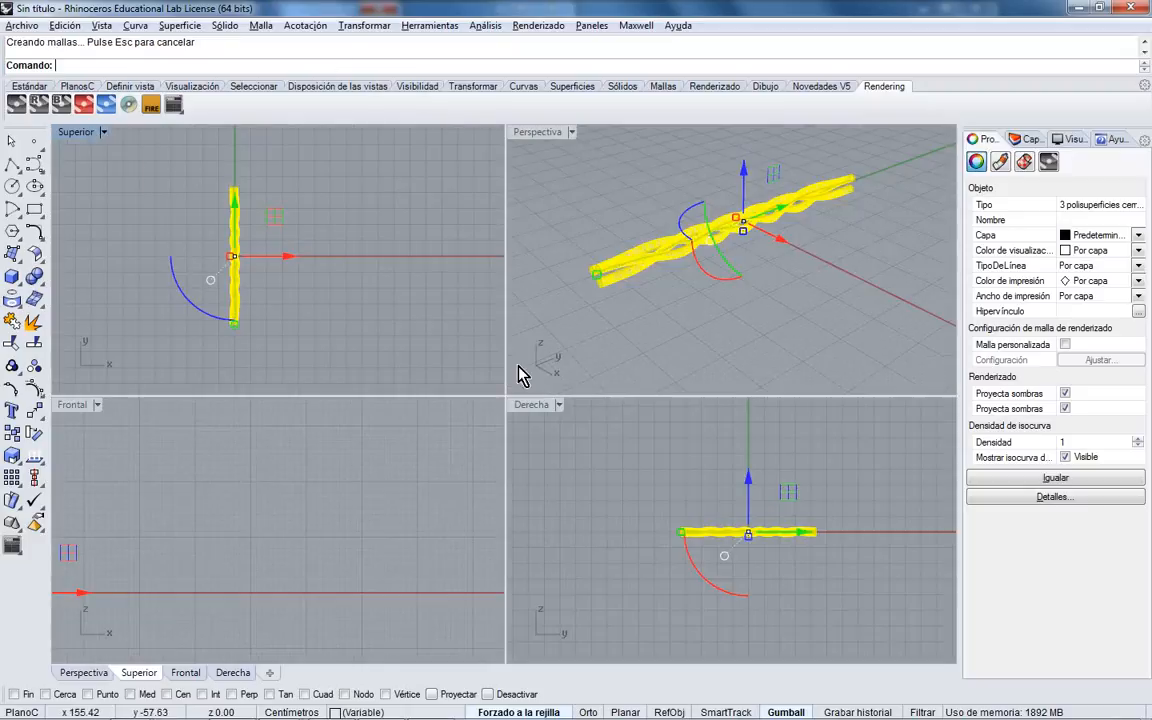
- Orbit the perspective view and deselect the twisted strands
{"action": "double_click", "coordinate": [538, 132]}
{"action": "right_click_drag", "start_coordinate": [512, 392], "coordinate": [445, 399]}
{"action": "left_click", "coordinate": [692, 398]}
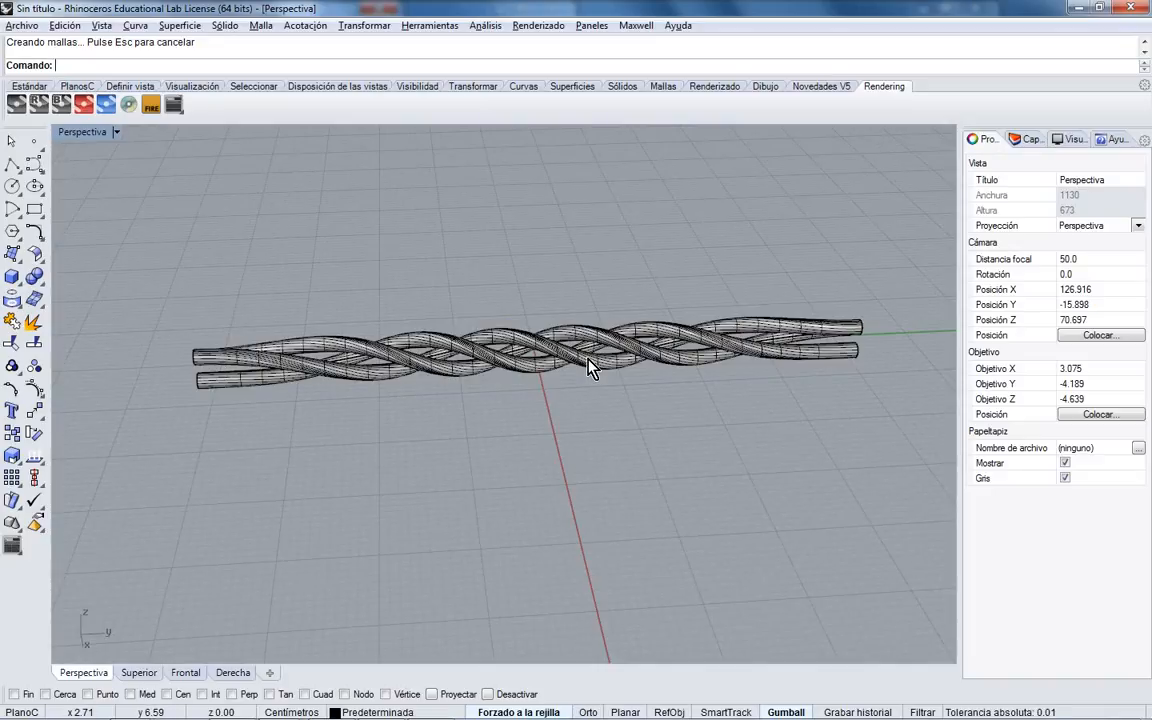
{"action": "double_click", "coordinate": [86, 131]}
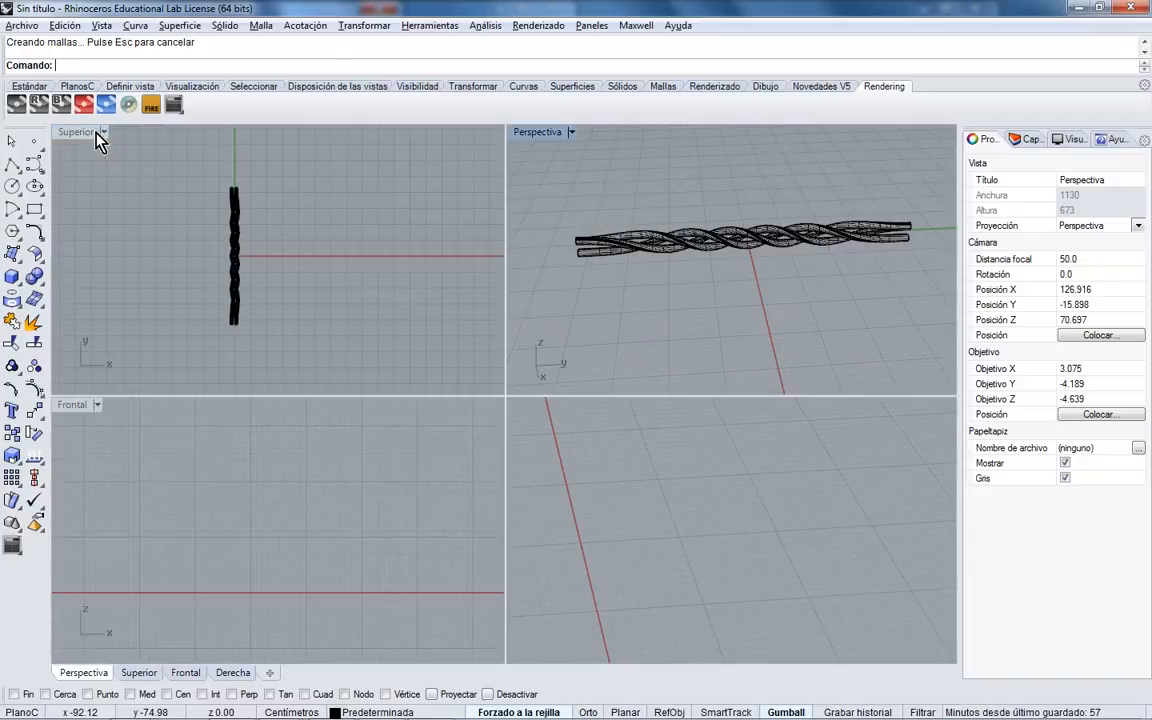
- Draw a 91 cm straight polyline in the Top view from the braid's lower end past its top
{"action": "left_click", "coordinate": [12, 163]}
{"action": "left_click", "coordinate": [92, 134]}
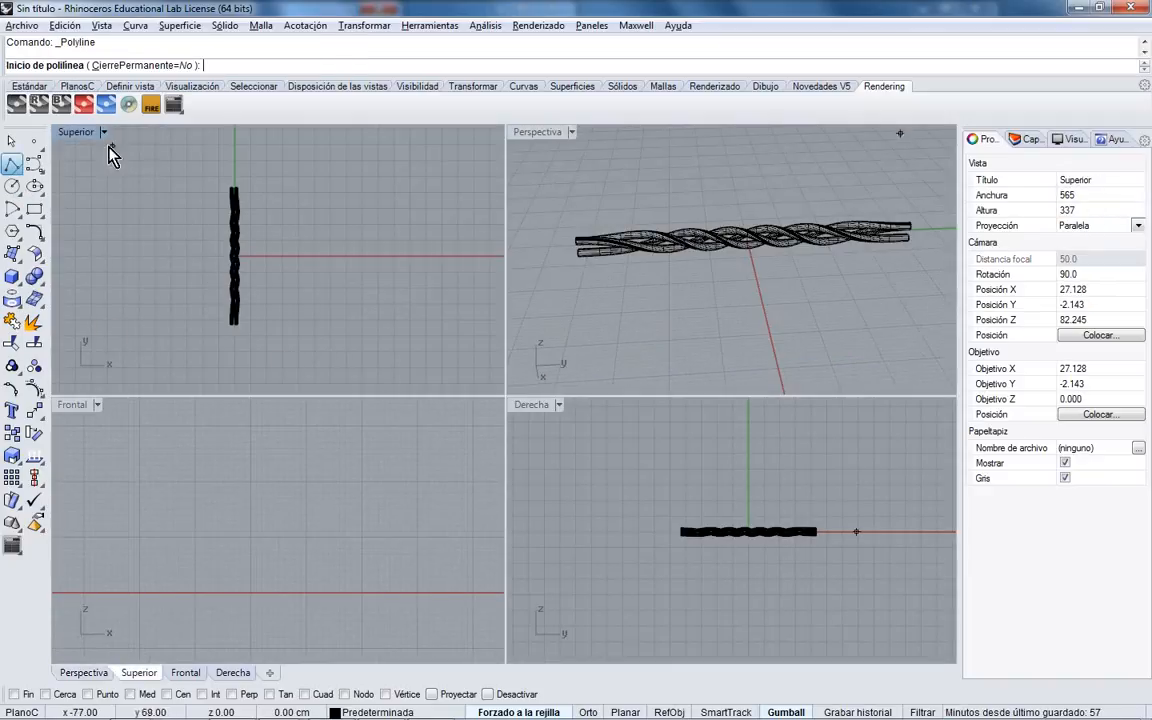
{"action": "double_click", "coordinate": [88, 138]}
{"action": "scroll", "coordinate": [415, 470], "scroll_direction": "up", "scroll_amount": 5}
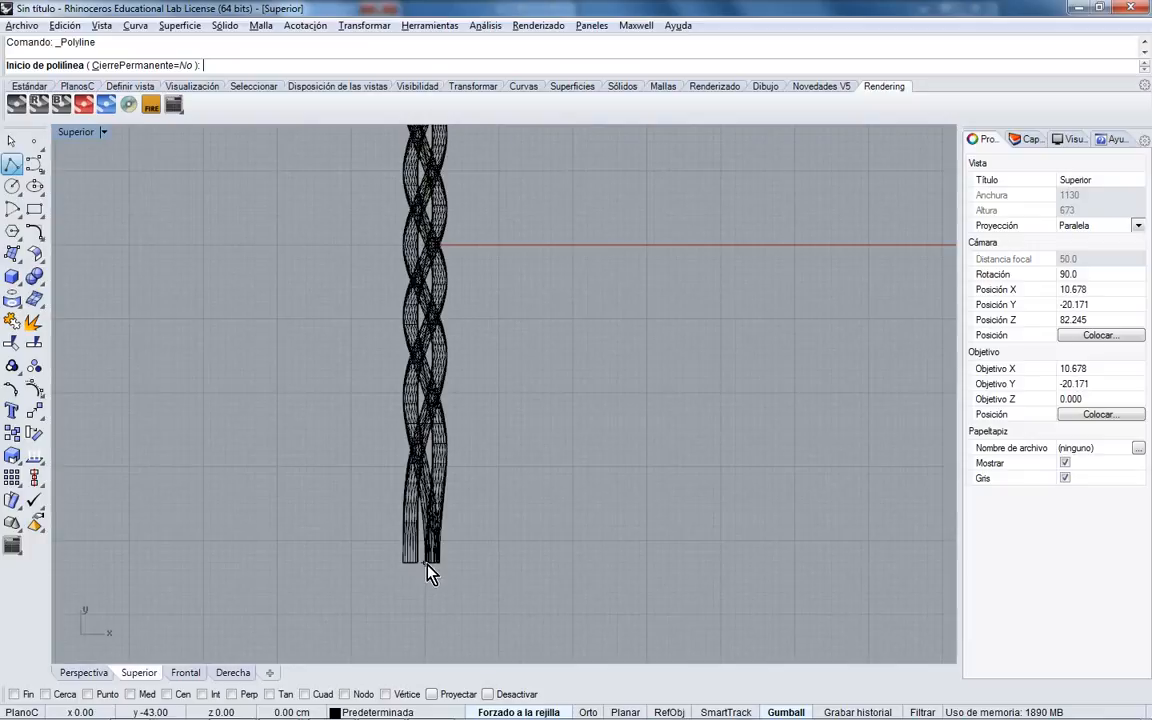
{"action": "left_click", "coordinate": [425, 573]}
{"action": "scroll", "coordinate": [424, 265], "scroll_direction": "down", "scroll_amount": 2}
{"action": "scroll", "coordinate": [427, 347], "scroll_direction": "up", "scroll_amount": 5}
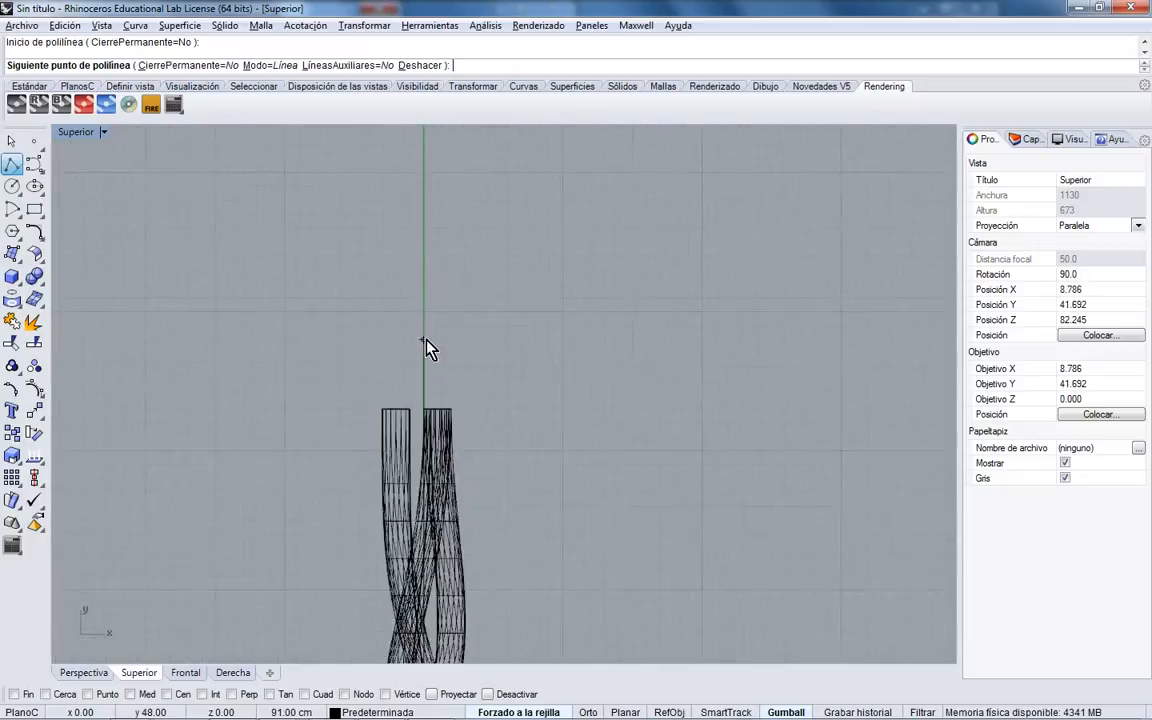
{"action": "left_click", "coordinate": [422, 449]}
{"action": "key", "text": "Return"}
- Inspect the braid's end in Perspective, then maximize the Right view
{"action": "scroll", "coordinate": [395, 345], "scroll_direction": "down", "scroll_amount": 3}
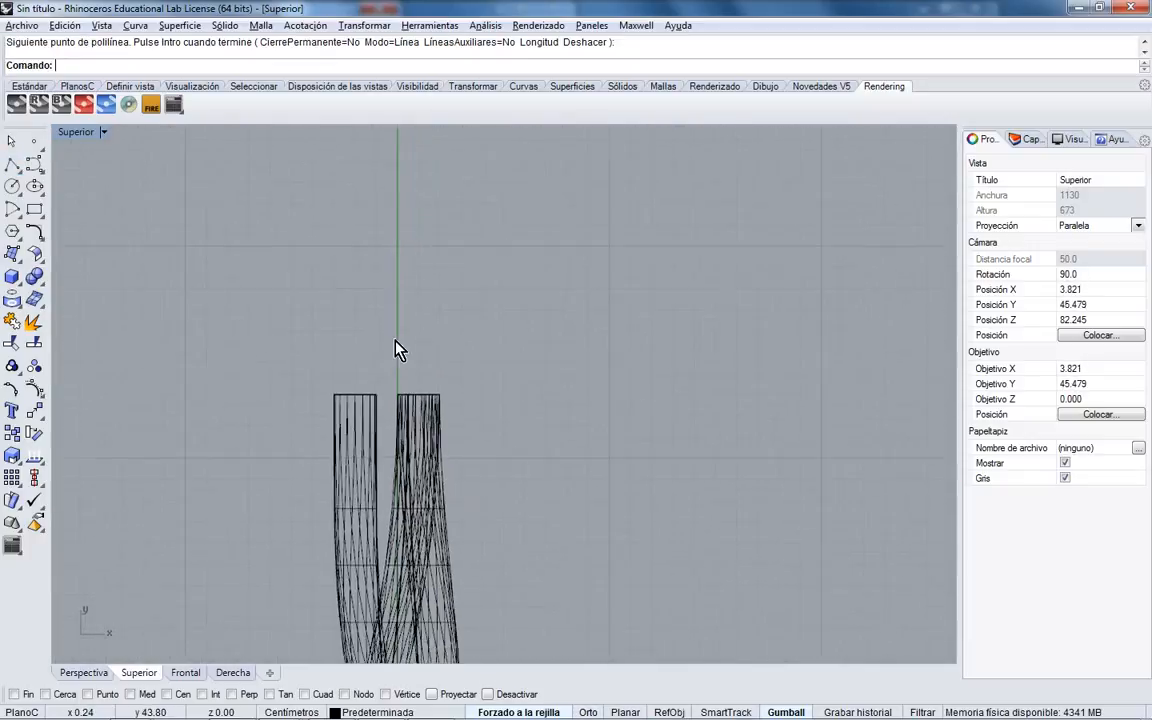
{"action": "double_click", "coordinate": [80, 133]}
{"action": "right_click_drag", "start_coordinate": [745, 223], "coordinate": [755, 255]}
{"action": "scroll", "coordinate": [662, 252], "scroll_direction": "up", "scroll_amount": 6}
{"action": "right_click_drag", "start_coordinate": [662, 252], "coordinate": [722, 250], "text": "shift"}
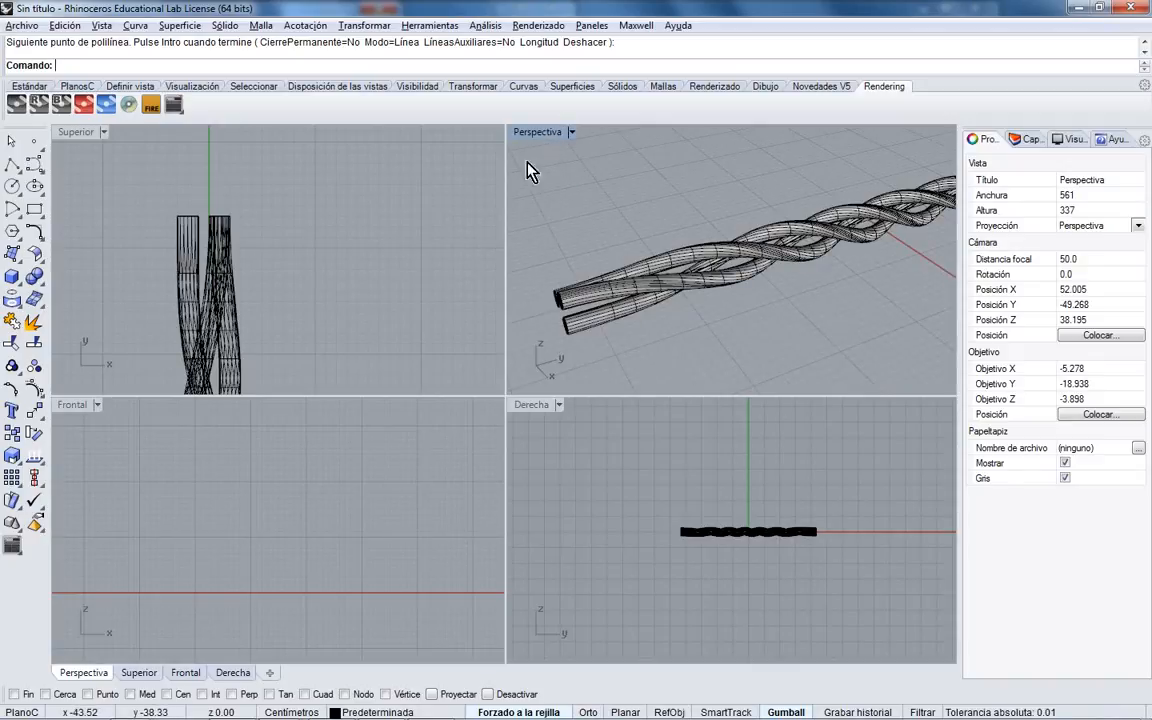
{"action": "double_click", "coordinate": [538, 406]}
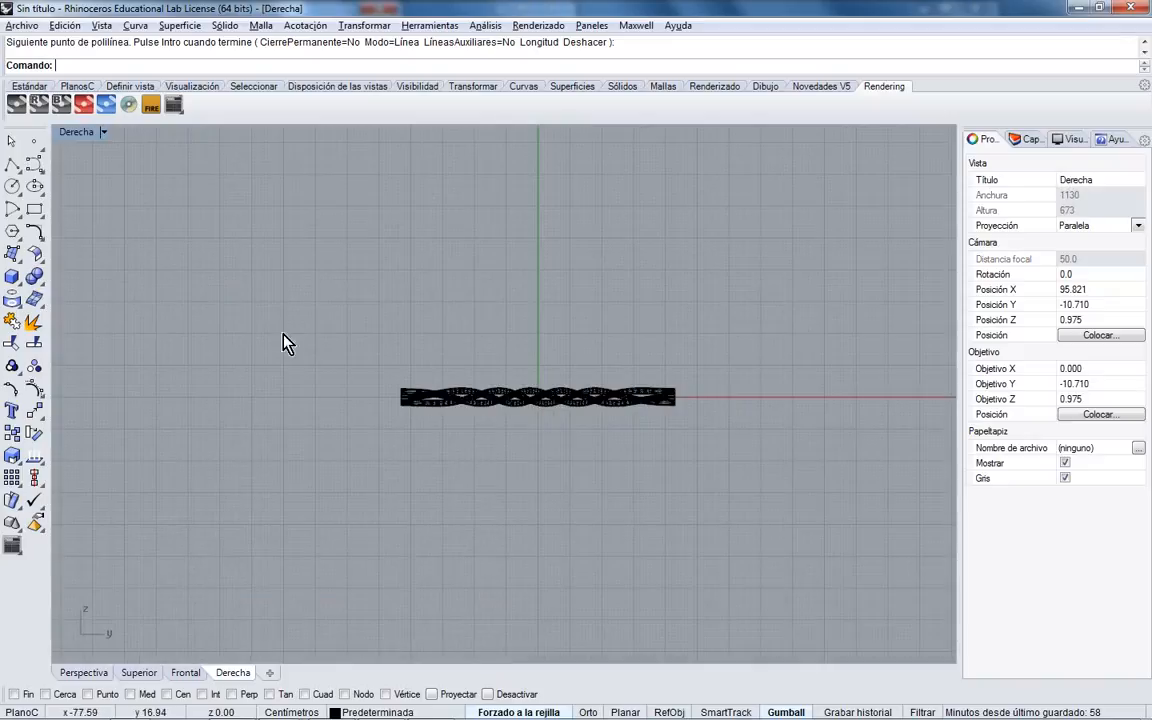
- Draw a vertical circle by diameter above the braid's left end
{"action": "left_click", "coordinate": [12, 186]}
{"action": "left_click", "coordinate": [60, 194]}
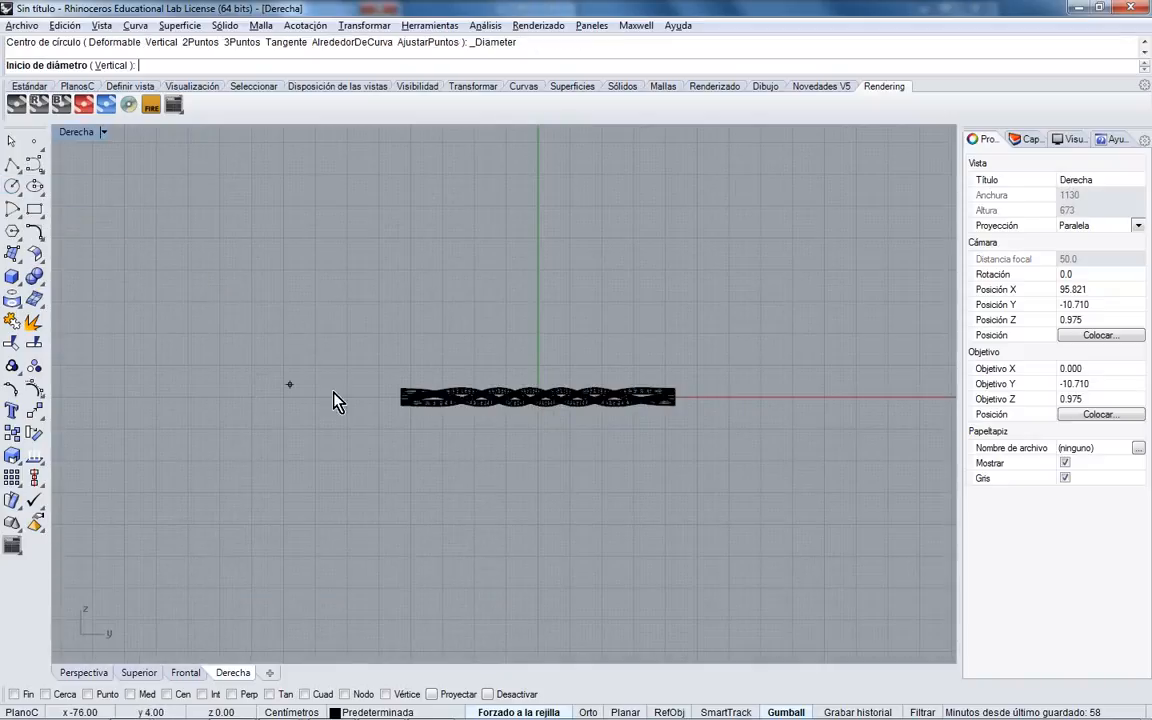
{"action": "right_click_drag", "start_coordinate": [375, 387], "coordinate": [413, 406]}
{"action": "scroll", "coordinate": [413, 406], "scroll_direction": "up", "scroll_amount": 14}
{"action": "left_click", "coordinate": [524, 451]}
{"action": "scroll", "coordinate": [524, 451], "scroll_direction": "down", "scroll_amount": 16}
{"action": "scroll", "coordinate": [526, 430], "scroll_direction": "up", "scroll_amount": 6}
{"action": "key", "text": "shift"}
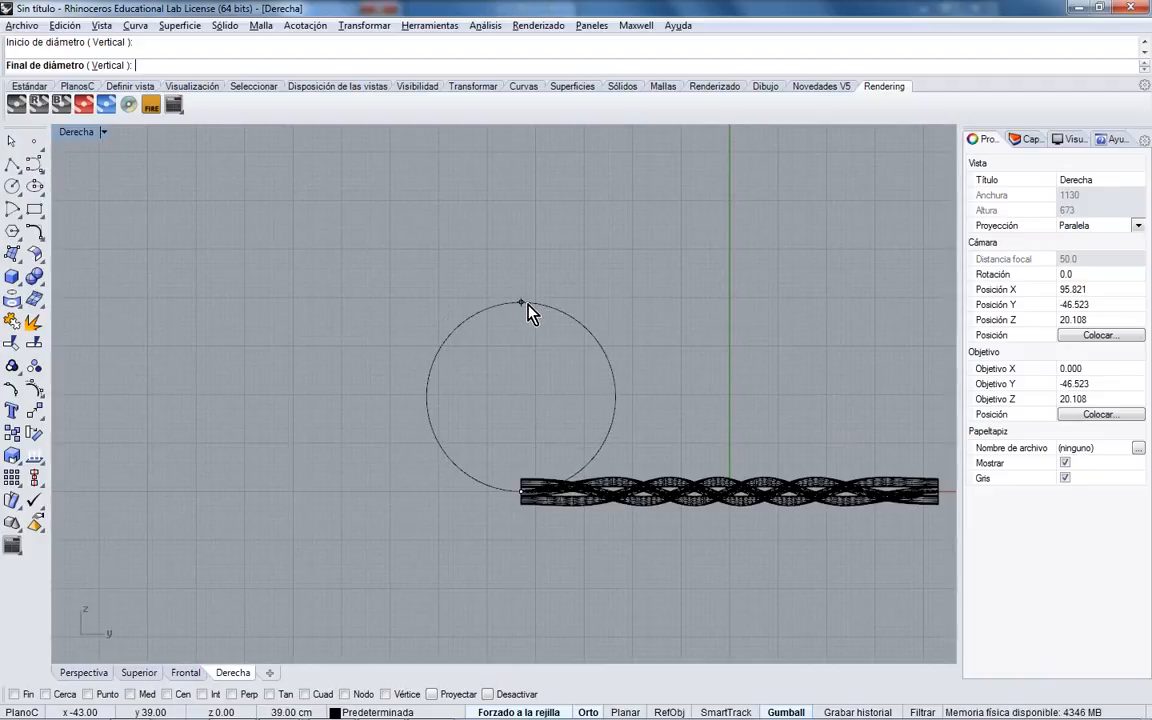
{"action": "left_click", "coordinate": [528, 304], "text": "shift"}
{"action": "right_click_drag", "start_coordinate": [590, 374], "coordinate": [435, 373]}
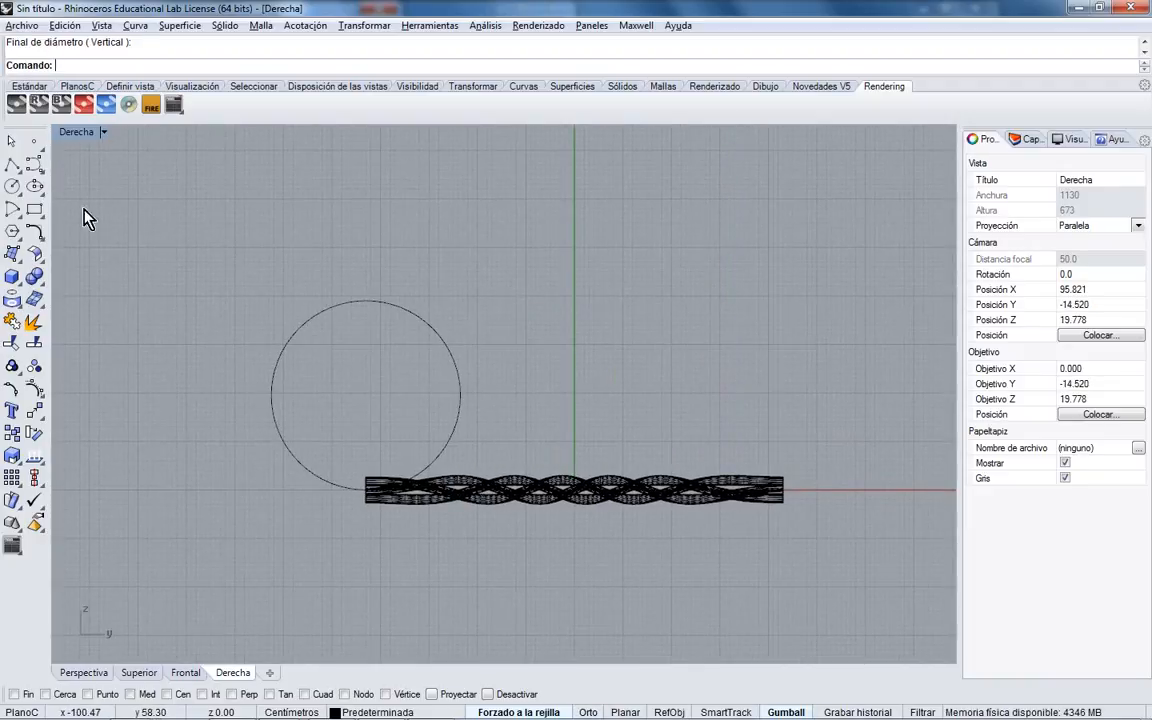
- Flow the three rope strands from the straight base line onto the circle
{"action": "left_click", "coordinate": [34, 410]}
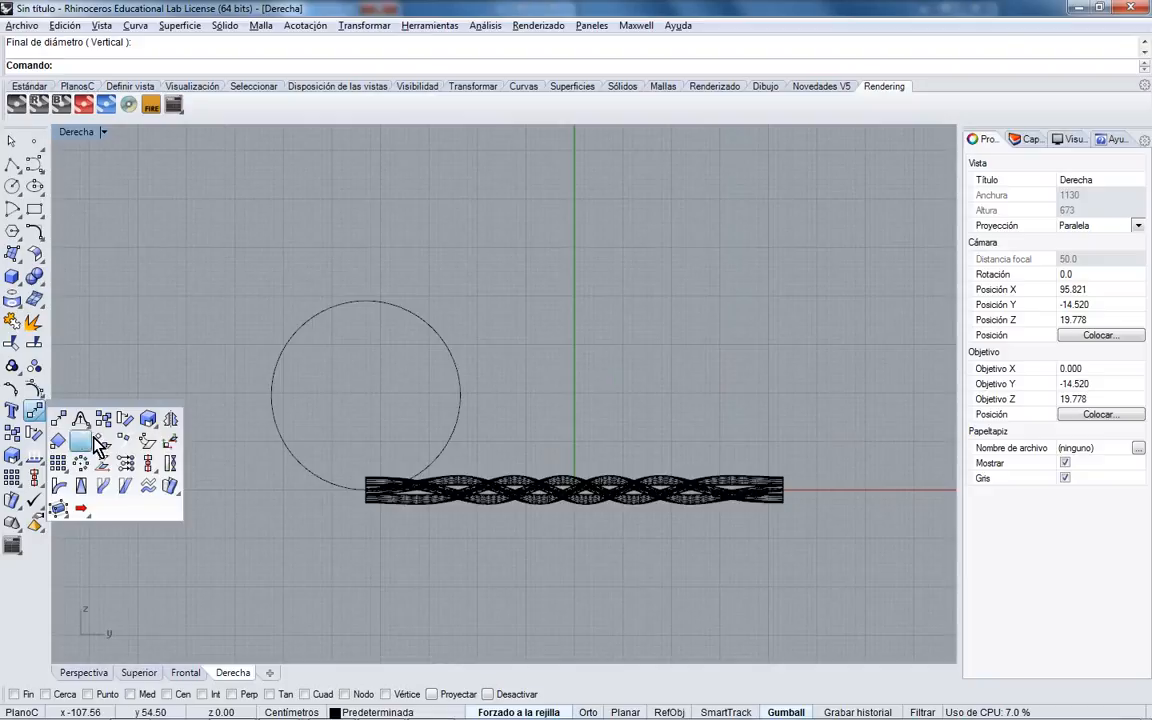
{"action": "left_click", "coordinate": [104, 487]}
{"action": "scroll", "coordinate": [718, 500], "scroll_direction": "up", "scroll_amount": 5}
{"action": "left_click", "coordinate": [722, 495]}
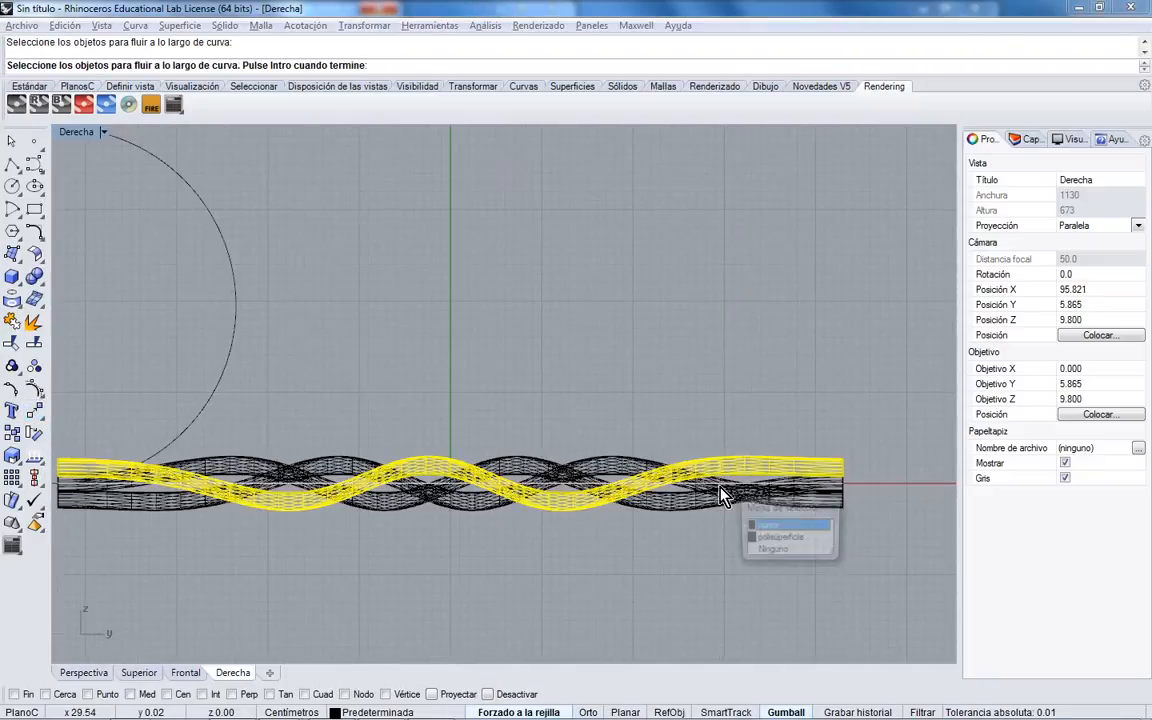
{"action": "left_click", "coordinate": [712, 508]}
{"action": "left_click", "coordinate": [638, 459]}
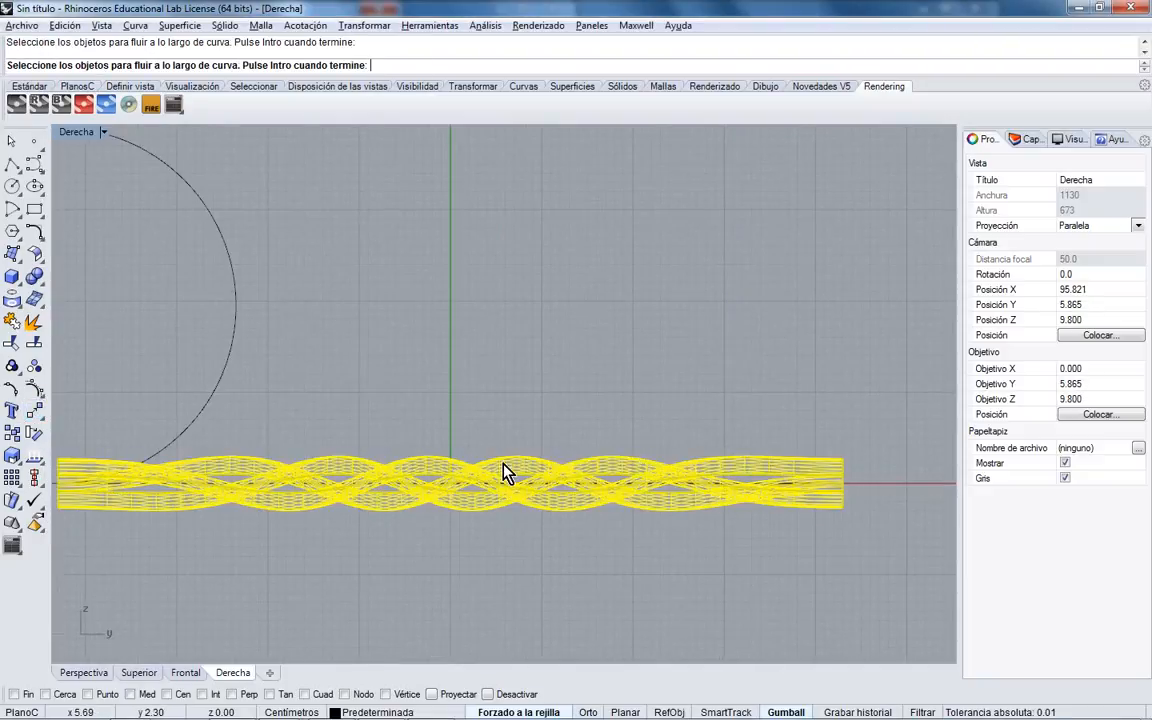
{"action": "right_click", "coordinate": [503, 463]}
{"action": "right_click_drag", "start_coordinate": [315, 454], "coordinate": [591, 460]}
{"action": "scroll", "coordinate": [316, 483], "scroll_direction": "up", "scroll_amount": 5}
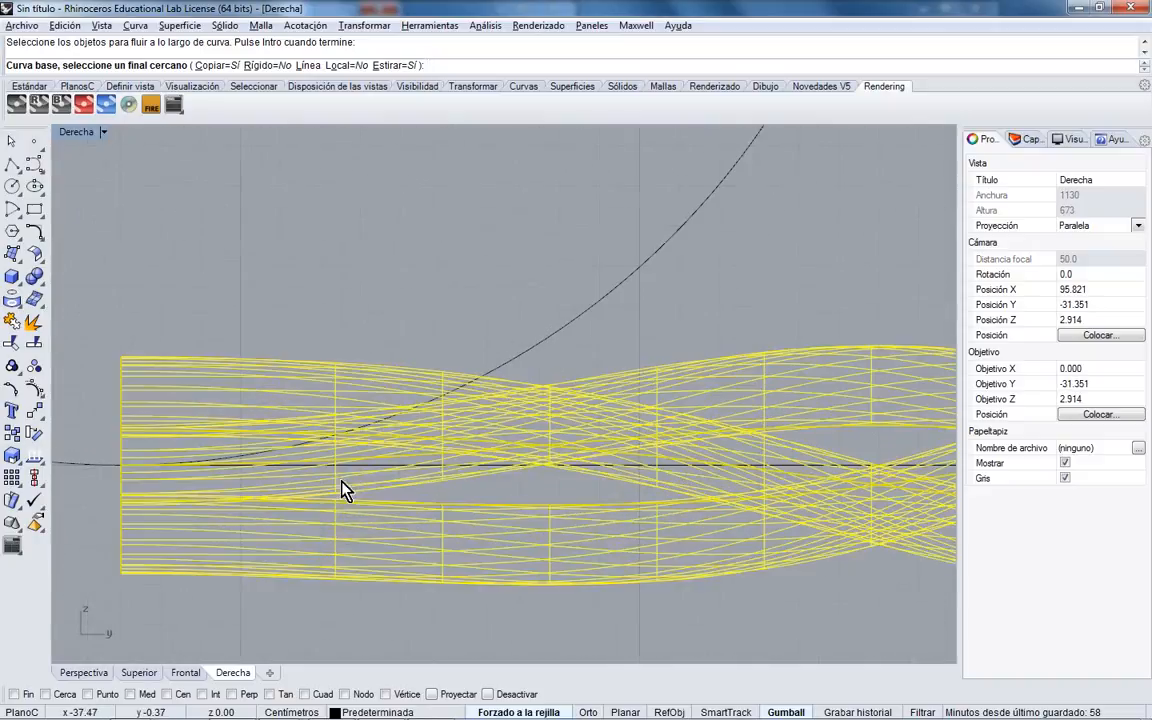
{"action": "left_click", "coordinate": [447, 474]}
{"action": "left_click", "coordinate": [501, 375]}
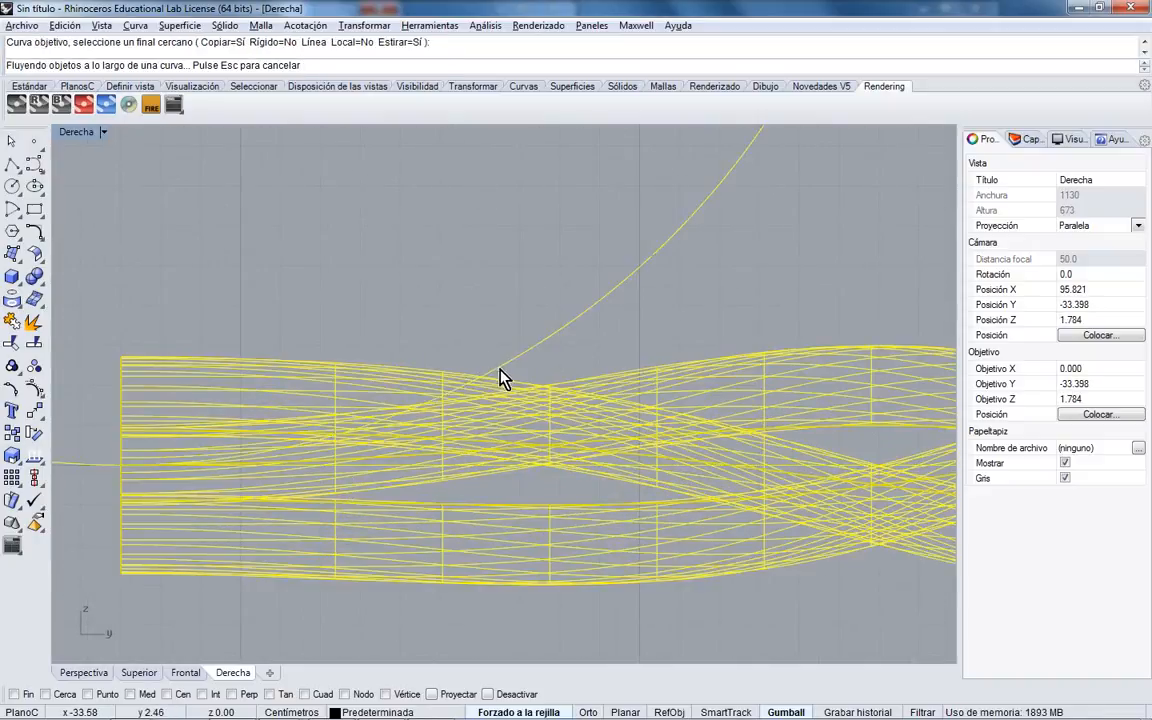
- Orbit around the new ring in a maximized Perspective view
{"action": "right_click_drag", "start_coordinate": [571, 378], "coordinate": [700, 478]}
{"action": "scroll", "coordinate": [697, 470], "scroll_direction": "down", "scroll_amount": 8}
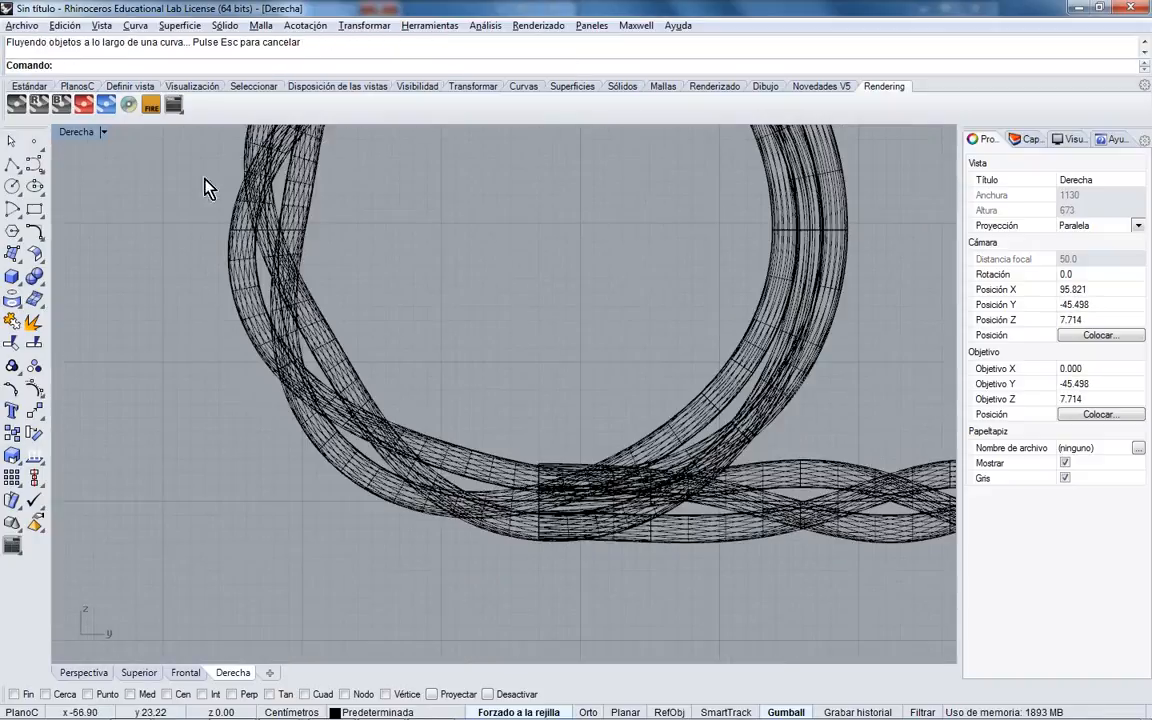
{"action": "double_click", "coordinate": [79, 134]}
{"action": "right_click_drag", "start_coordinate": [700, 330], "coordinate": [468, 249]}
{"action": "double_click", "coordinate": [540, 132]}
{"action": "scroll", "coordinate": [399, 266], "scroll_direction": "up", "scroll_amount": 8}
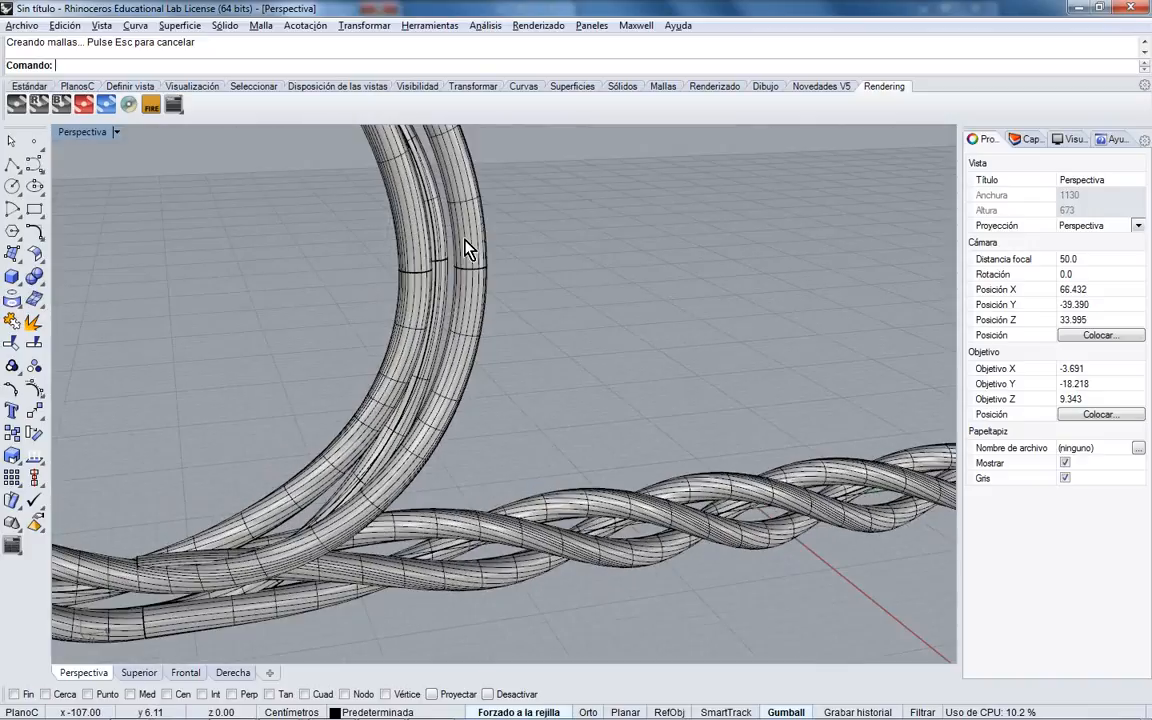
- Select the ring and slide it along X away from the straight strand
{"action": "left_click_drag", "start_coordinate": [468, 249], "coordinate": [342, 296]}
{"action": "scroll", "coordinate": [366, 310], "scroll_direction": "down", "scroll_amount": 5}
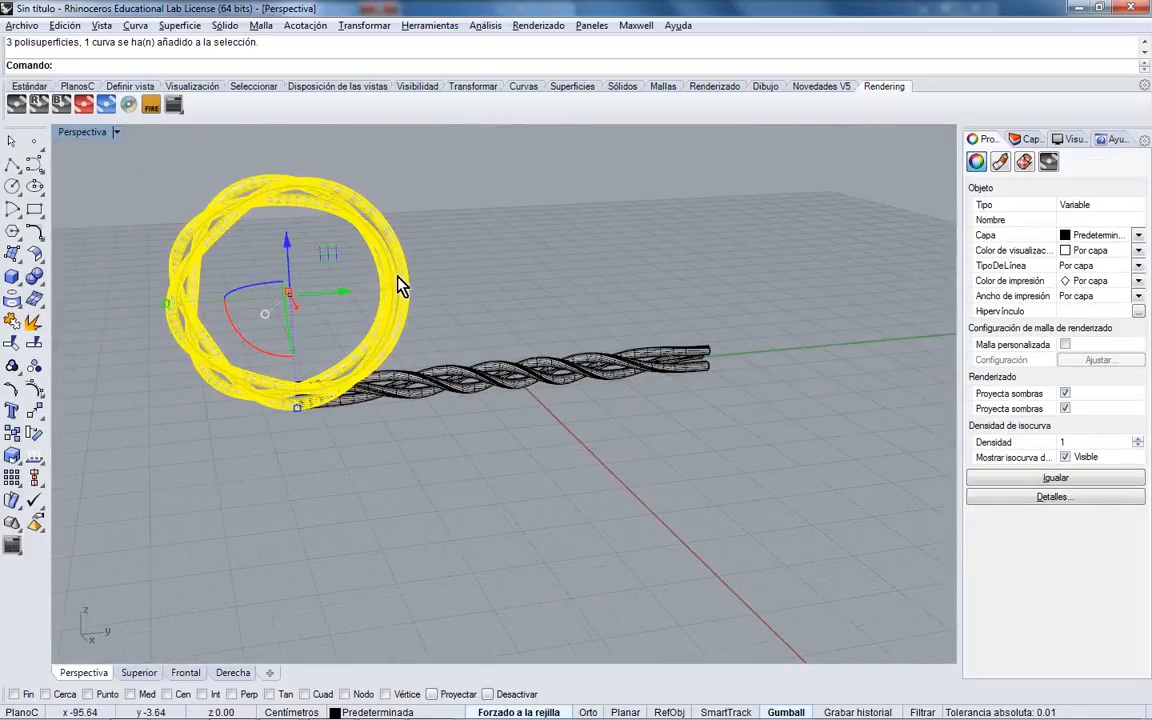
{"action": "right_click_drag", "start_coordinate": [470, 283], "coordinate": [249, 249]}
{"action": "double_click", "coordinate": [83, 134]}
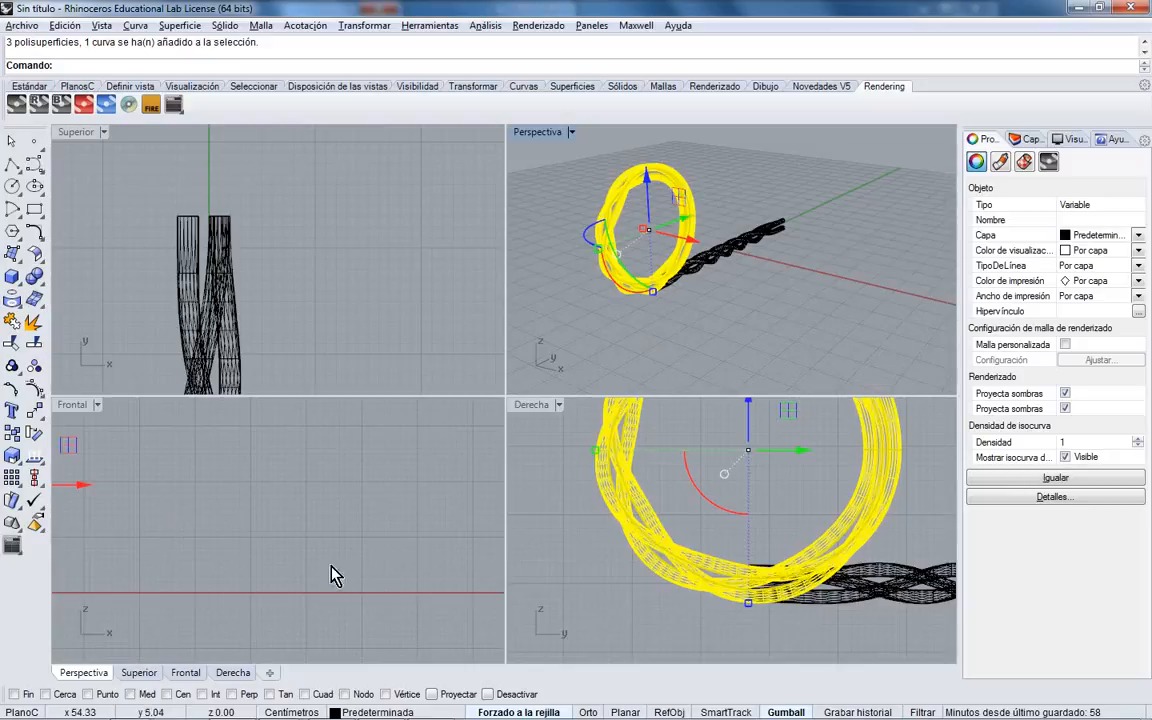
{"action": "scroll", "coordinate": [281, 551], "scroll_direction": "down", "scroll_amount": 11}
{"action": "left_click_drag", "start_coordinate": [228, 533], "coordinate": [345, 445]}
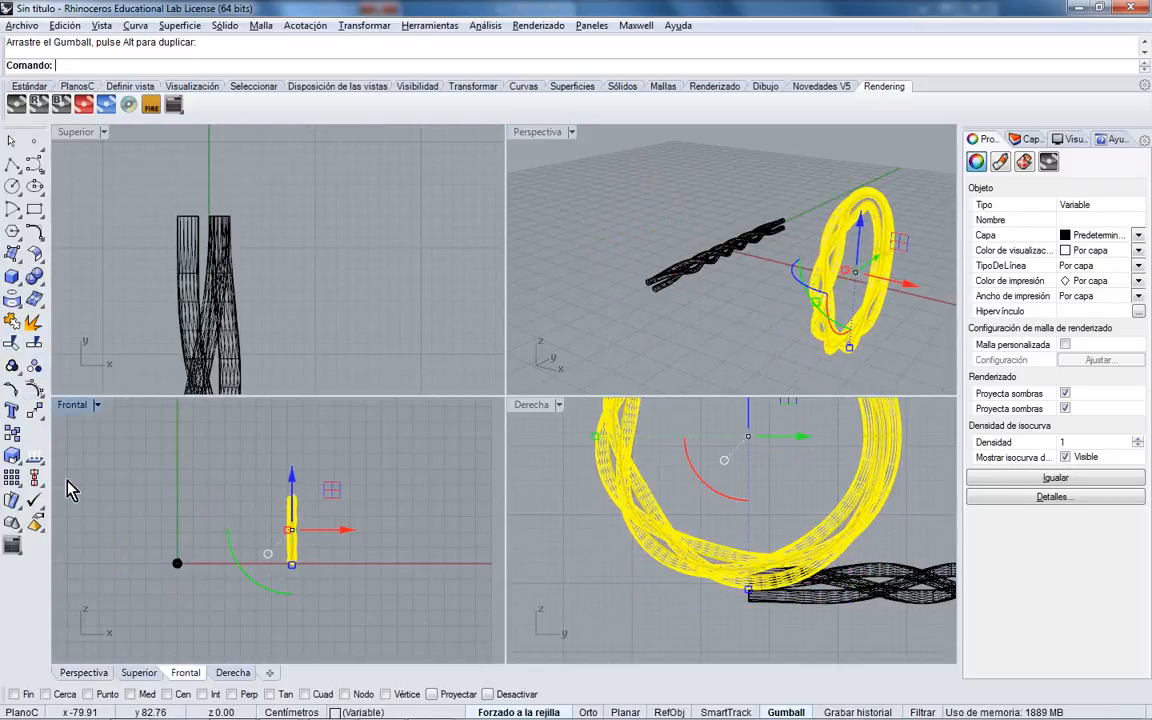
- Rotate the ring 270° in the Front view to lie flat, then move it lower
{"action": "left_click", "coordinate": [39, 440]}
{"action": "scroll", "coordinate": [294, 512], "scroll_direction": "up", "scroll_amount": 6}
{"action": "left_click", "coordinate": [289, 543]}
{"action": "left_click", "coordinate": [328, 435], "text": "shift"}
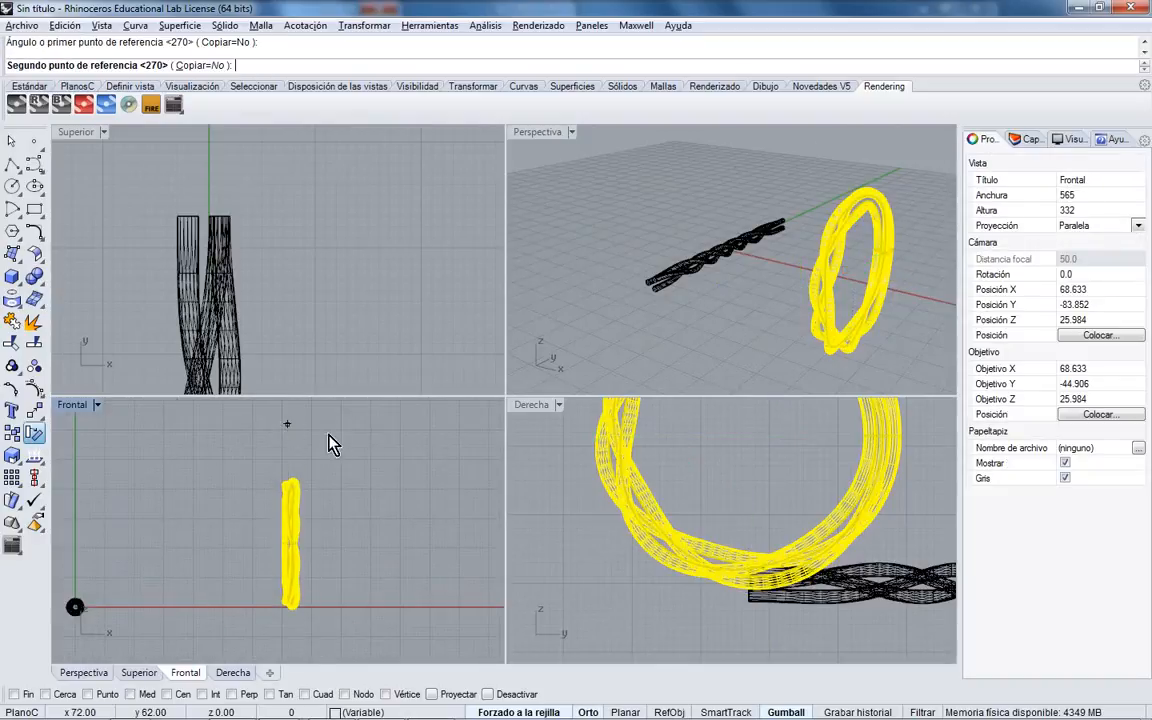
{"action": "left_click", "coordinate": [391, 532]}
{"action": "left_click_drag", "start_coordinate": [342, 545], "coordinate": [365, 596]}
{"action": "left_click_drag", "start_coordinate": [352, 532], "coordinate": [366, 570]}
- Deselect the ring and window-select the straight rope strands and their curve
{"action": "right_click_drag", "start_coordinate": [733, 347], "coordinate": [752, 278]}
{"action": "right_click_drag", "start_coordinate": [740, 494], "coordinate": [732, 494]}
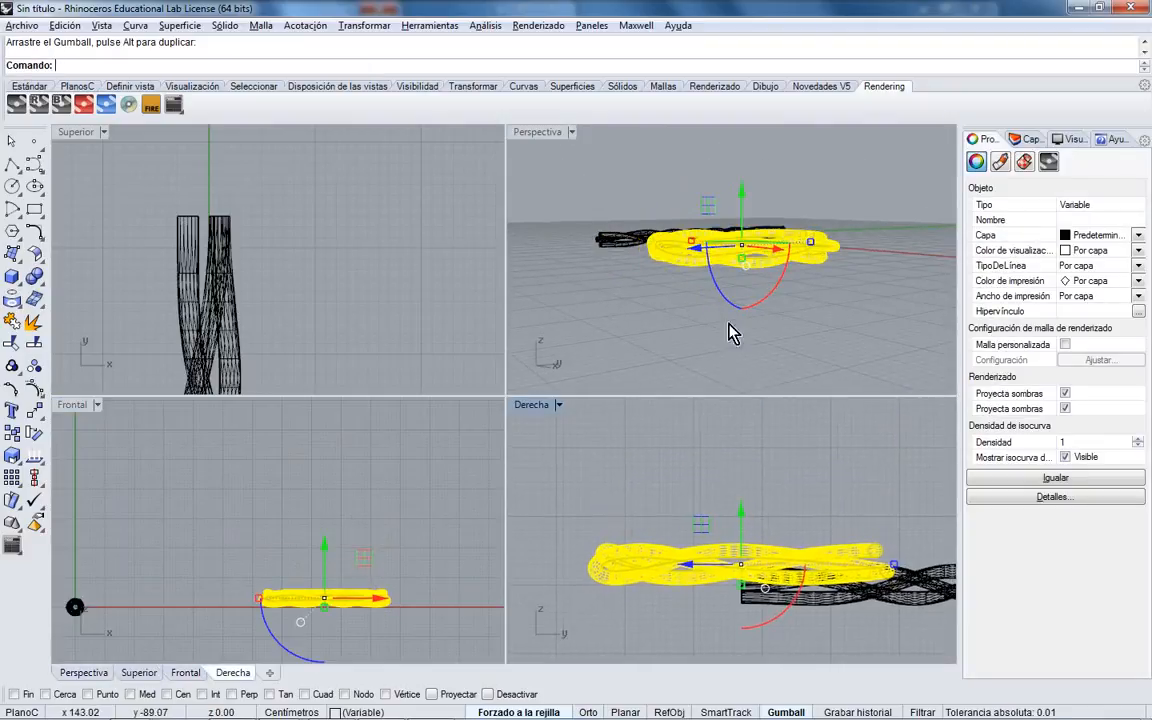
{"action": "right_click_drag", "start_coordinate": [733, 329], "coordinate": [631, 236]}
{"action": "double_click", "coordinate": [520, 126]}
{"action": "left_click", "coordinate": [498, 392]}
{"action": "right_click_drag", "start_coordinate": [500, 393], "coordinate": [689, 450]}
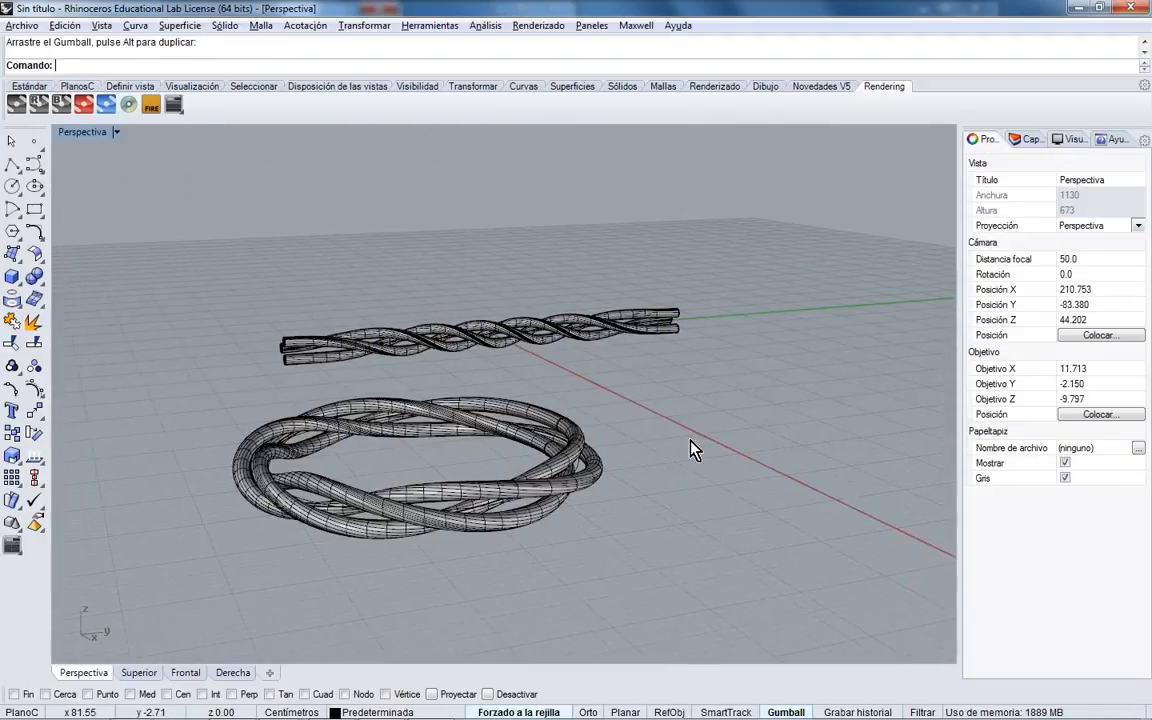
{"action": "left_click_drag", "start_coordinate": [562, 297], "coordinate": [484, 358]}
{"action": "right_click_drag", "start_coordinate": [571, 352], "coordinate": [519, 366]}
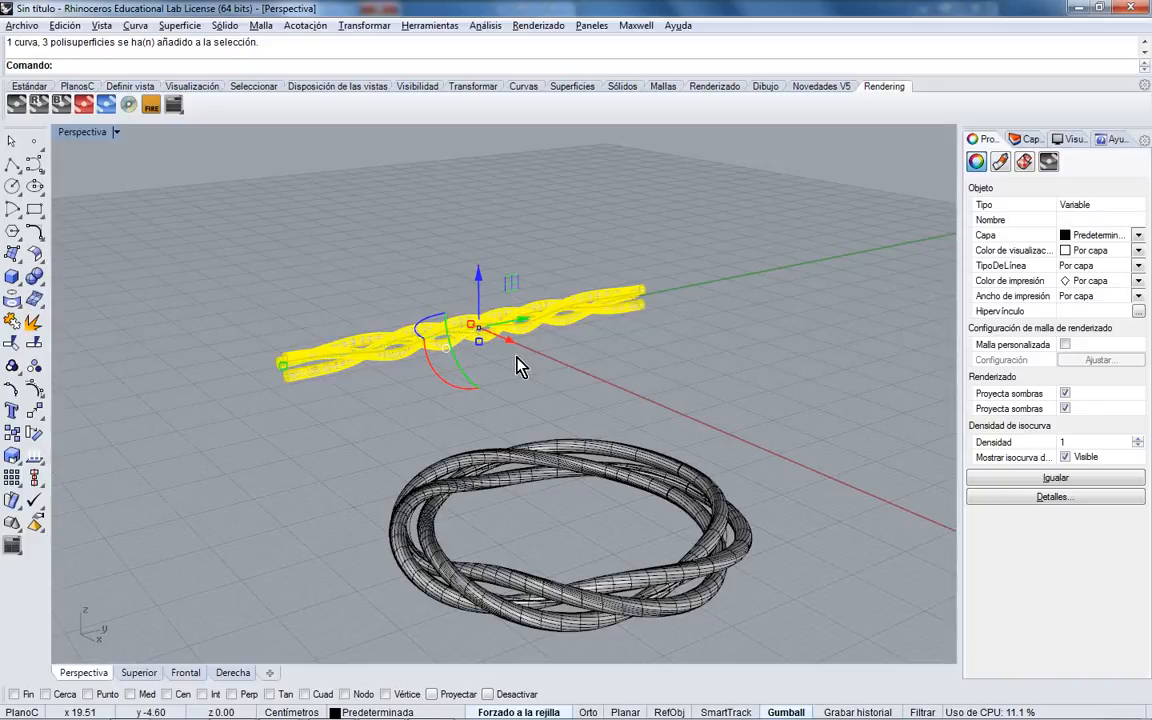
- Create layer 'material base', move the straight strands onto it, and turn it off
{"action": "left_click", "coordinate": [1026, 139]}
{"action": "left_click", "coordinate": [996, 261]}
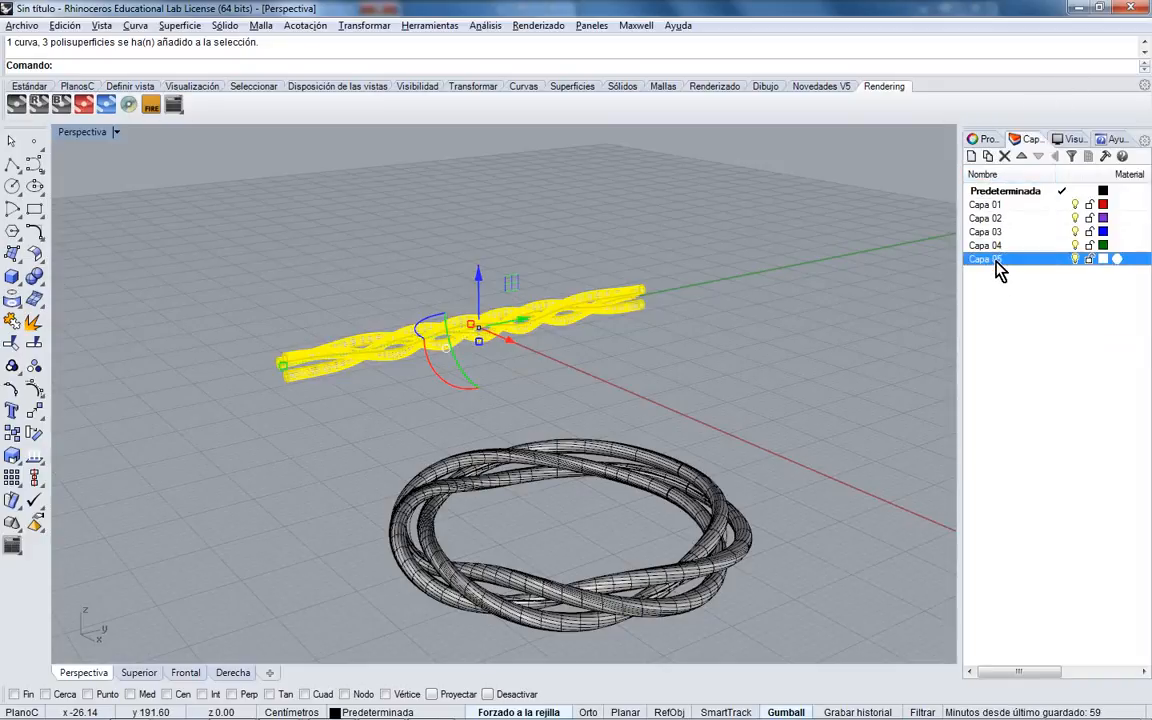
{"action": "type", "text": "material base"}
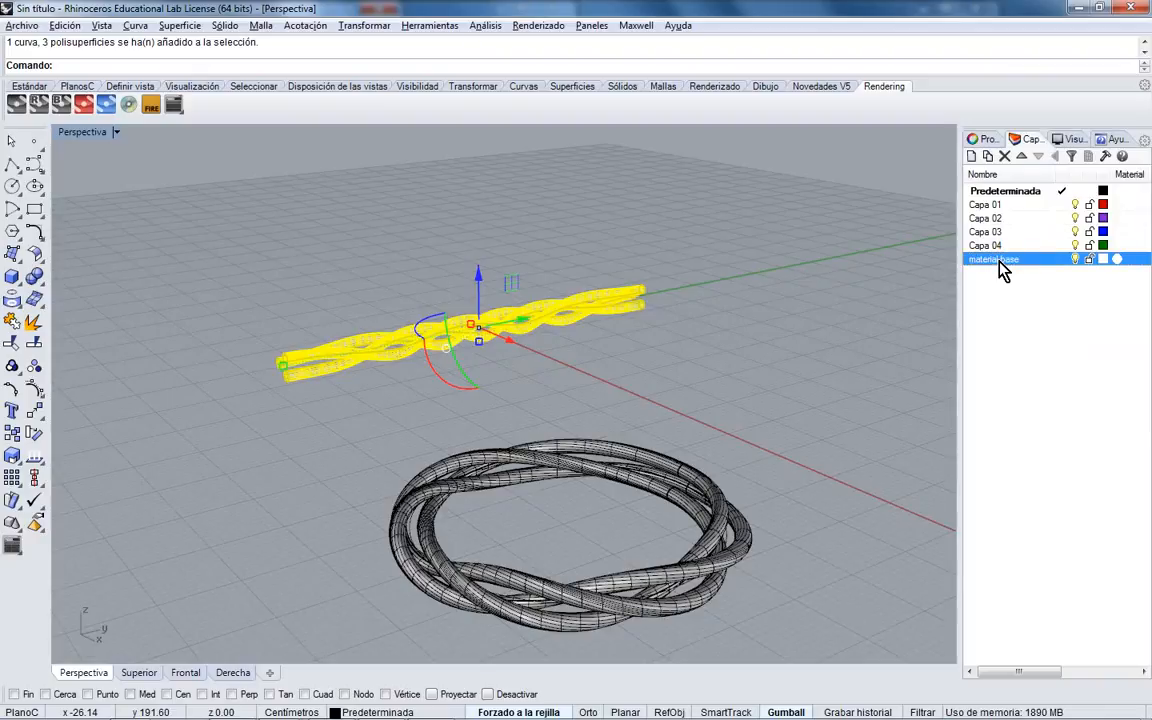
{"action": "right_click", "coordinate": [1003, 270]}
{"action": "left_click", "coordinate": [955, 543]}
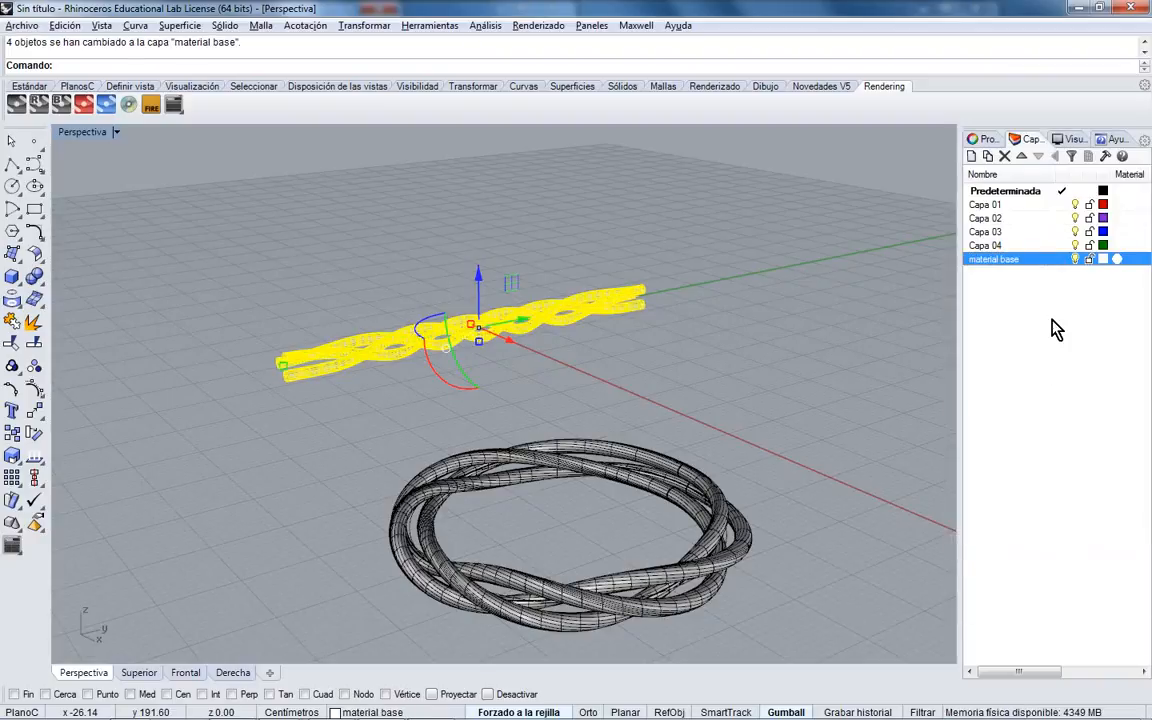
{"action": "left_click", "coordinate": [1075, 259]}
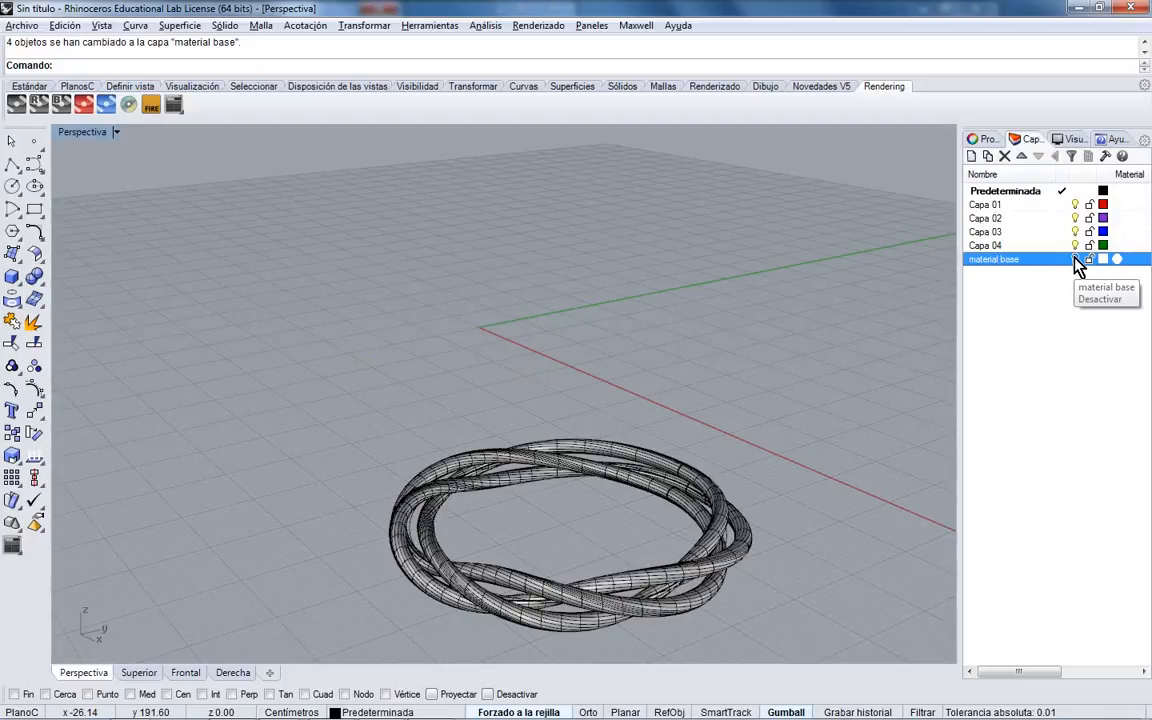
{"action": "left_click", "coordinate": [1076, 259]}
{"action": "left_click", "coordinate": [1076, 259]}
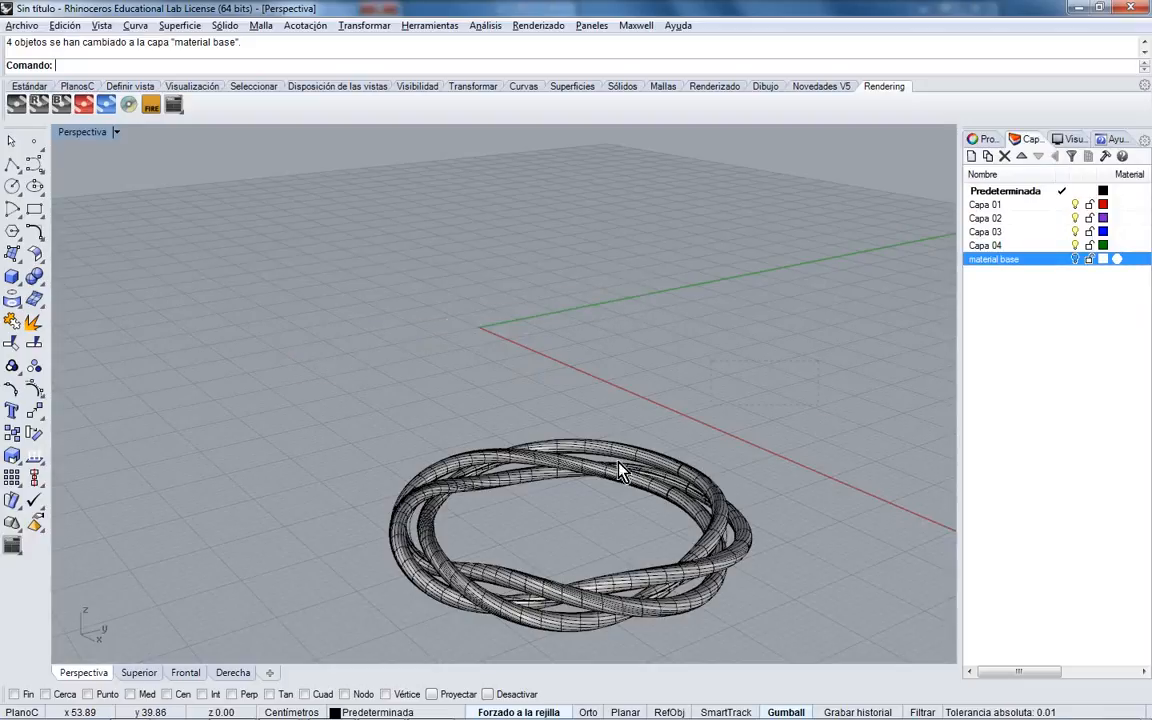
- Drag the braided ring to the axes origin
{"action": "left_click", "coordinate": [527, 489]}
{"action": "left_click_drag", "start_coordinate": [527, 489], "coordinate": [468, 301]}
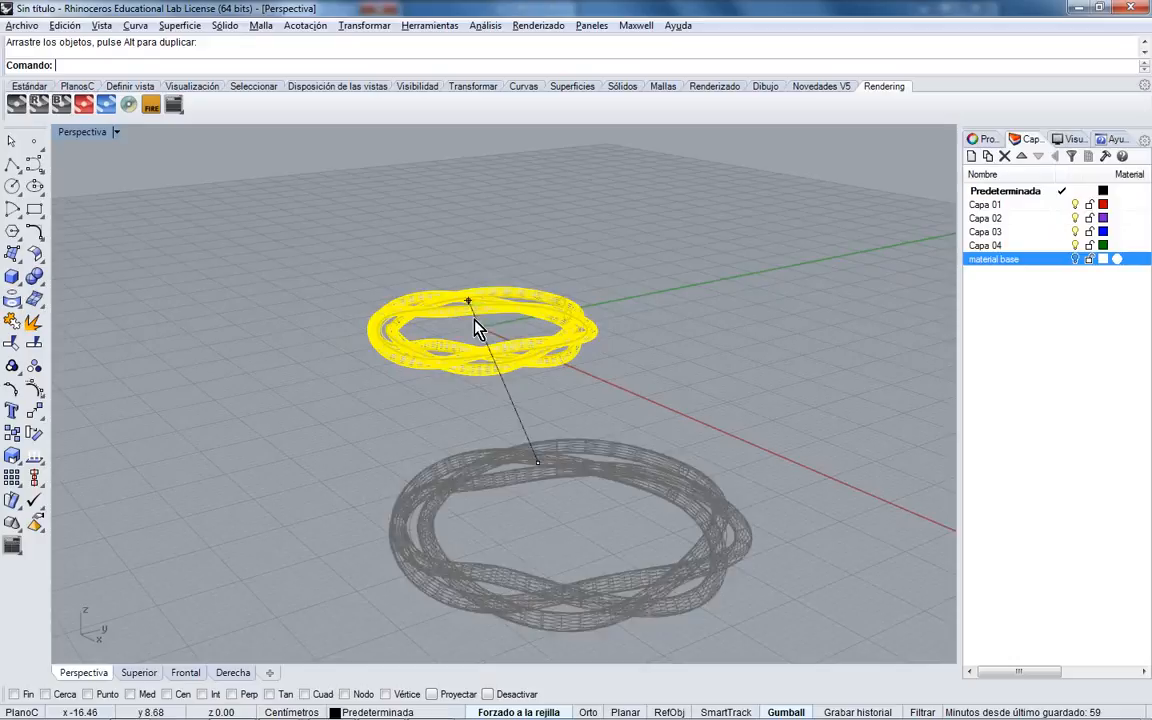
{"action": "right_click_drag", "start_coordinate": [474, 320], "coordinate": [504, 366], "text": "shift"}
{"action": "scroll", "coordinate": [504, 368], "scroll_direction": "up", "scroll_amount": 4}
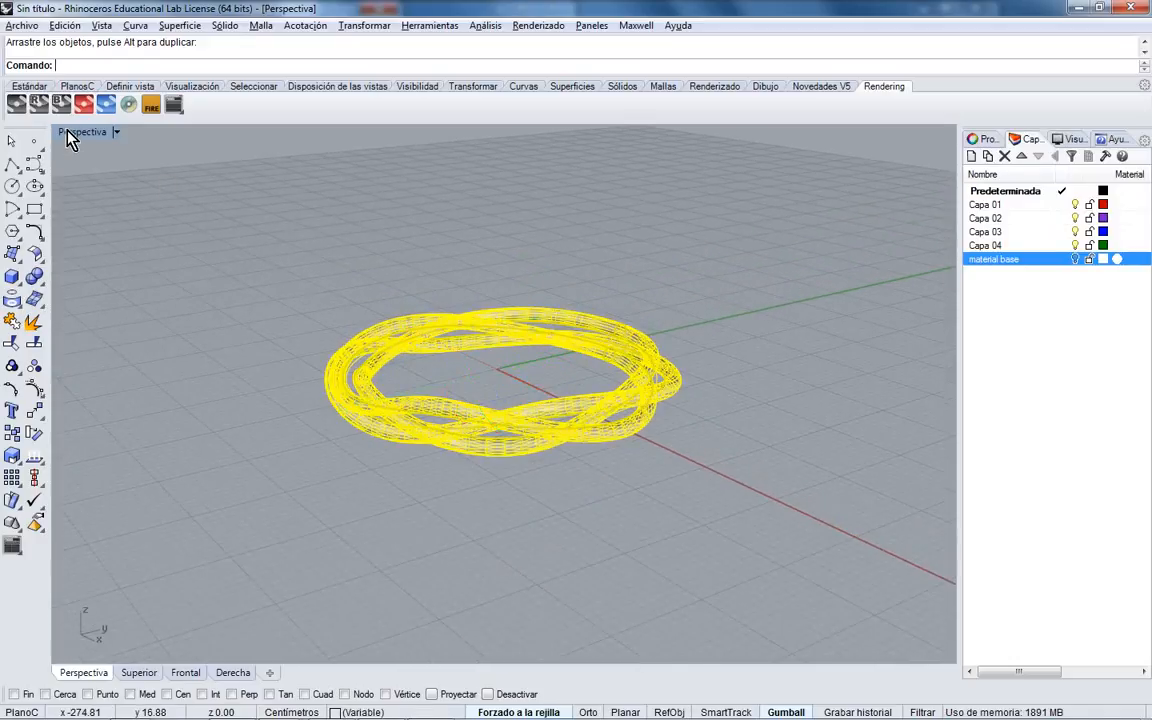
{"action": "double_click", "coordinate": [62, 128]}
- Create a corner-to-corner plane under the ring in the Top view
{"action": "left_click", "coordinate": [14, 256]}
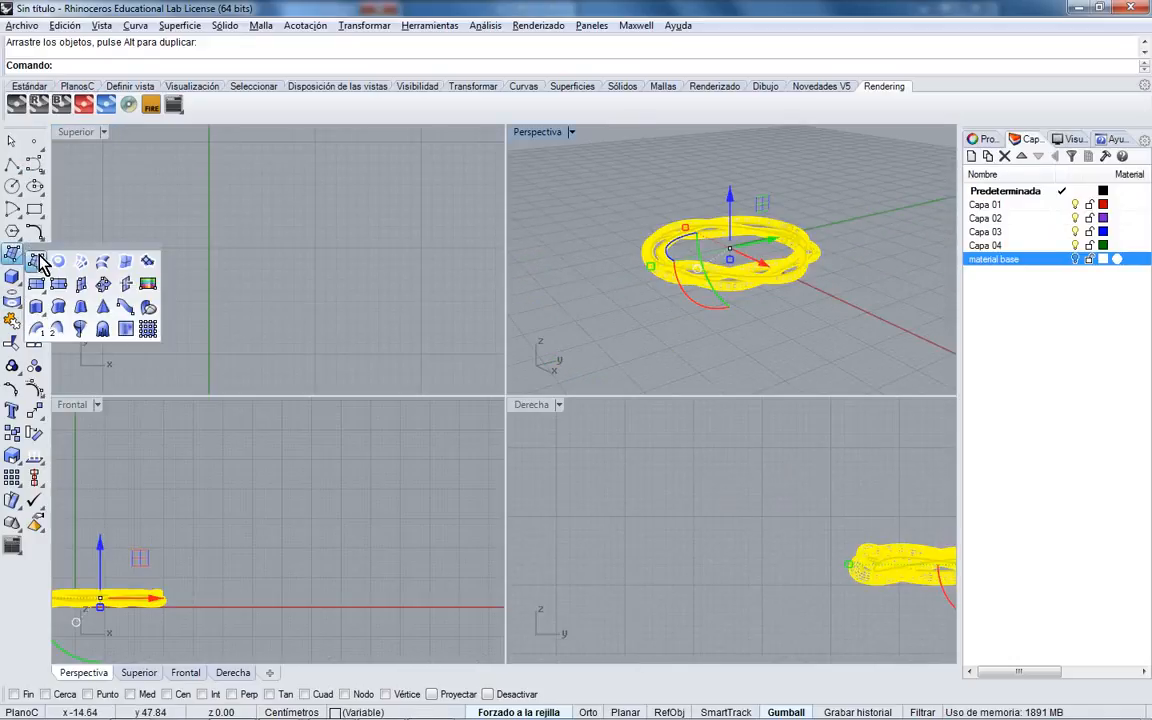
{"action": "left_click", "coordinate": [38, 286]}
{"action": "scroll", "coordinate": [344, 267], "scroll_direction": "down", "scroll_amount": 12}
{"action": "right_click_drag", "start_coordinate": [344, 299], "coordinate": [216, 216]}
{"action": "scroll", "coordinate": [328, 191], "scroll_direction": "down", "scroll_amount": 8}
{"action": "scroll", "coordinate": [219, 180], "scroll_direction": "down", "scroll_amount": 2}
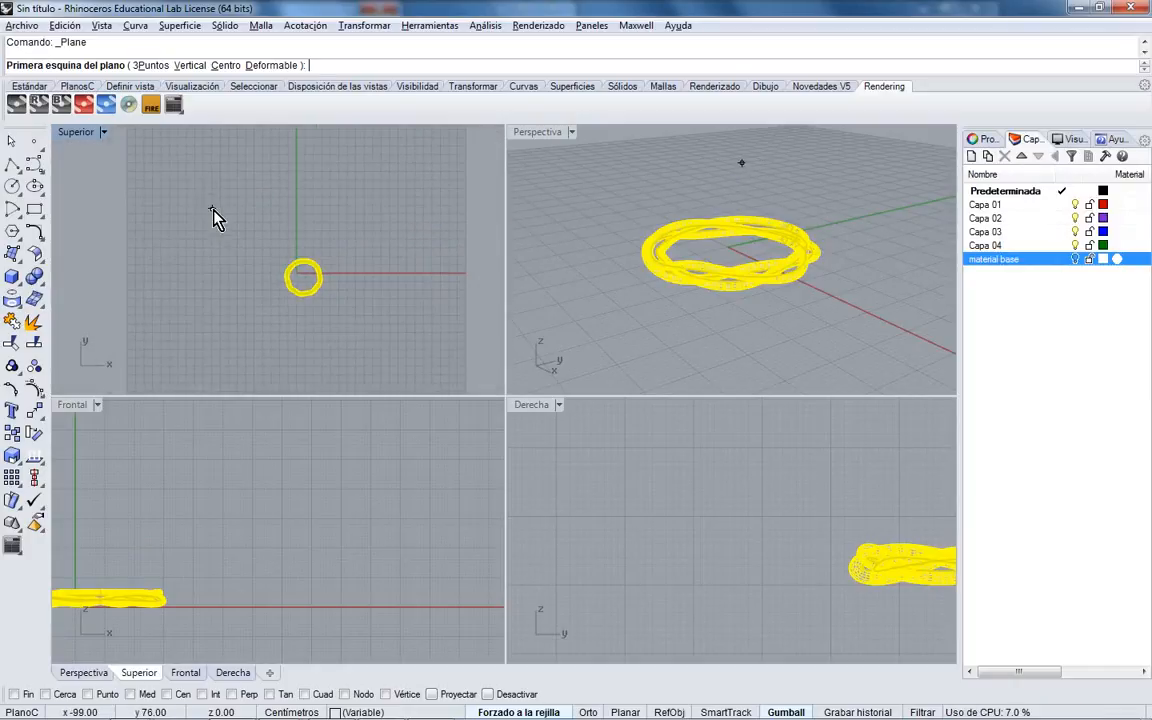
{"action": "left_click", "coordinate": [177, 172]}
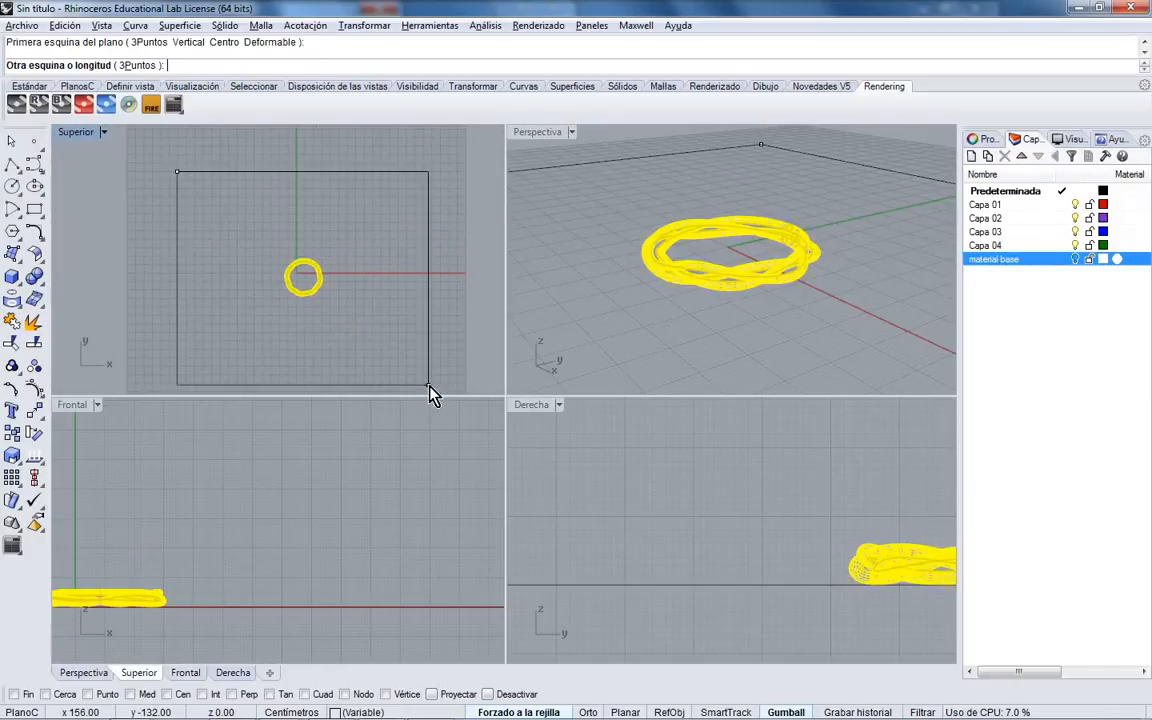
{"action": "left_click", "coordinate": [428, 385]}
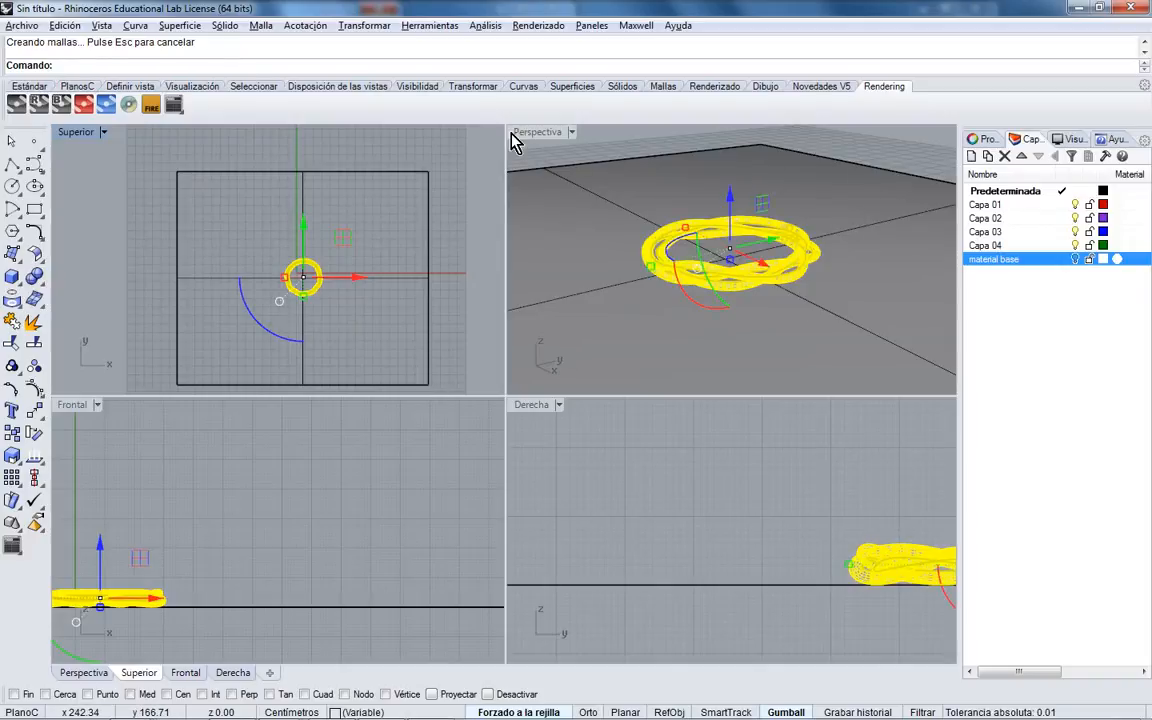
- Select the plane in a maximized Perspective view, then switch to WordPad
{"action": "double_click", "coordinate": [538, 134]}
{"action": "right_click_drag", "start_coordinate": [574, 268], "coordinate": [635, 292]}
{"action": "scroll", "coordinate": [580, 323], "scroll_direction": "up", "scroll_amount": 3}
{"action": "left_click", "coordinate": [804, 451]}
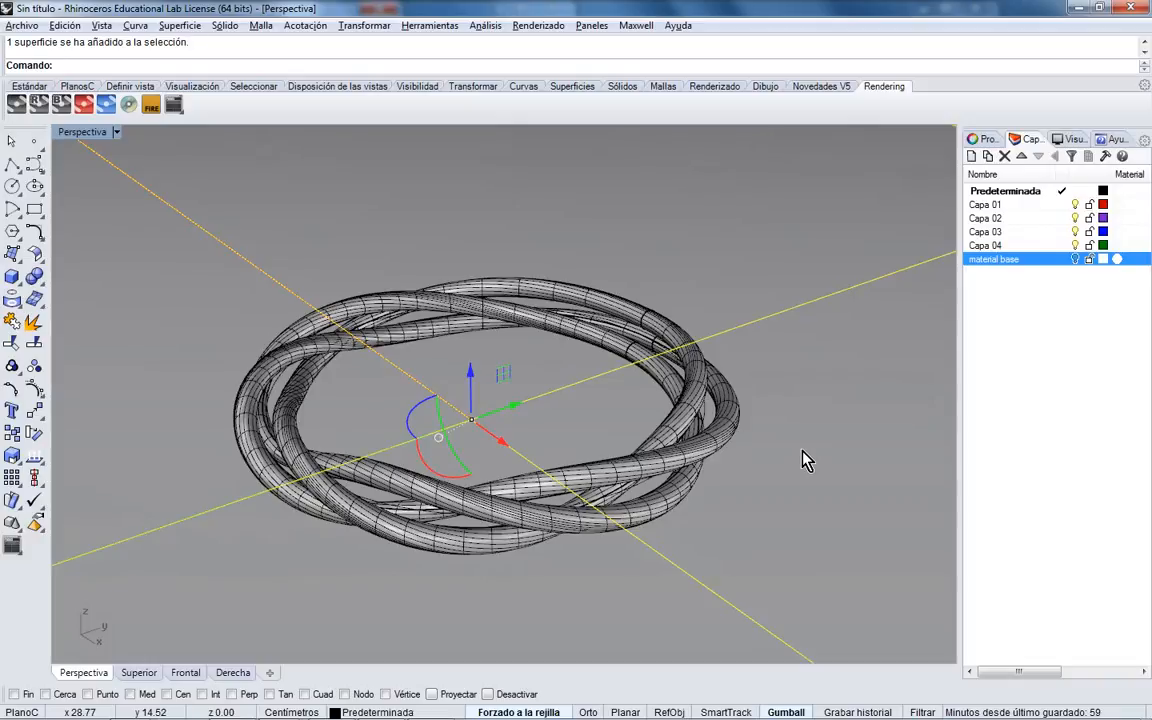
{"action": "mouse_move", "coordinate": [470, 710]}
{"action": "left_click", "coordinate": [430, 705]}
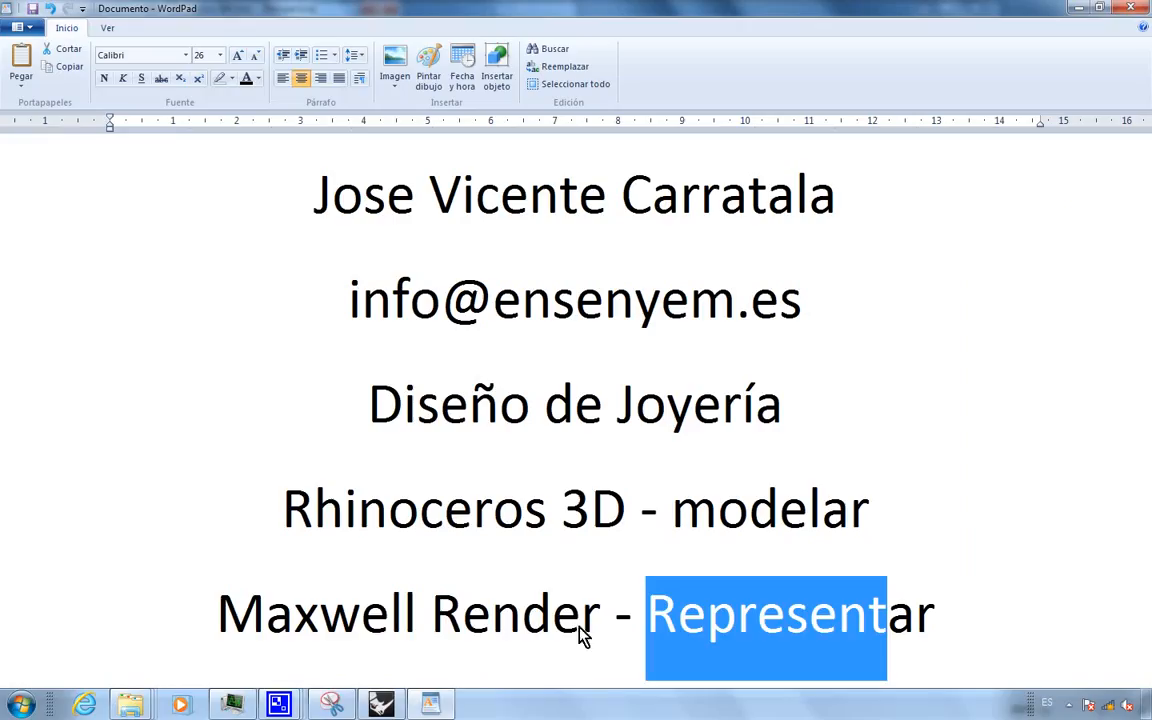
- Select the 'Maxwell Render - Representar' line, then minimize WordPad
{"action": "left_click", "coordinate": [586, 632]}
{"action": "double_click", "coordinate": [677, 632]}
{"action": "left_click_drag", "start_coordinate": [677, 632], "coordinate": [258, 632]}
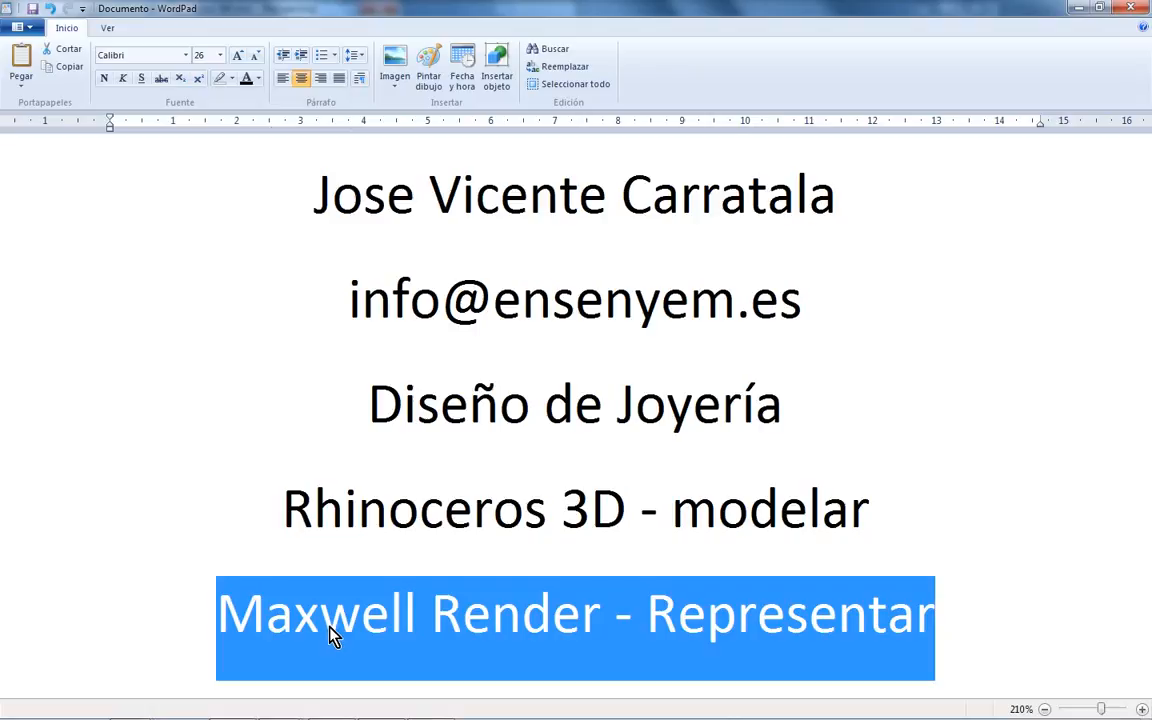
{"action": "left_click", "coordinate": [1079, 9]}
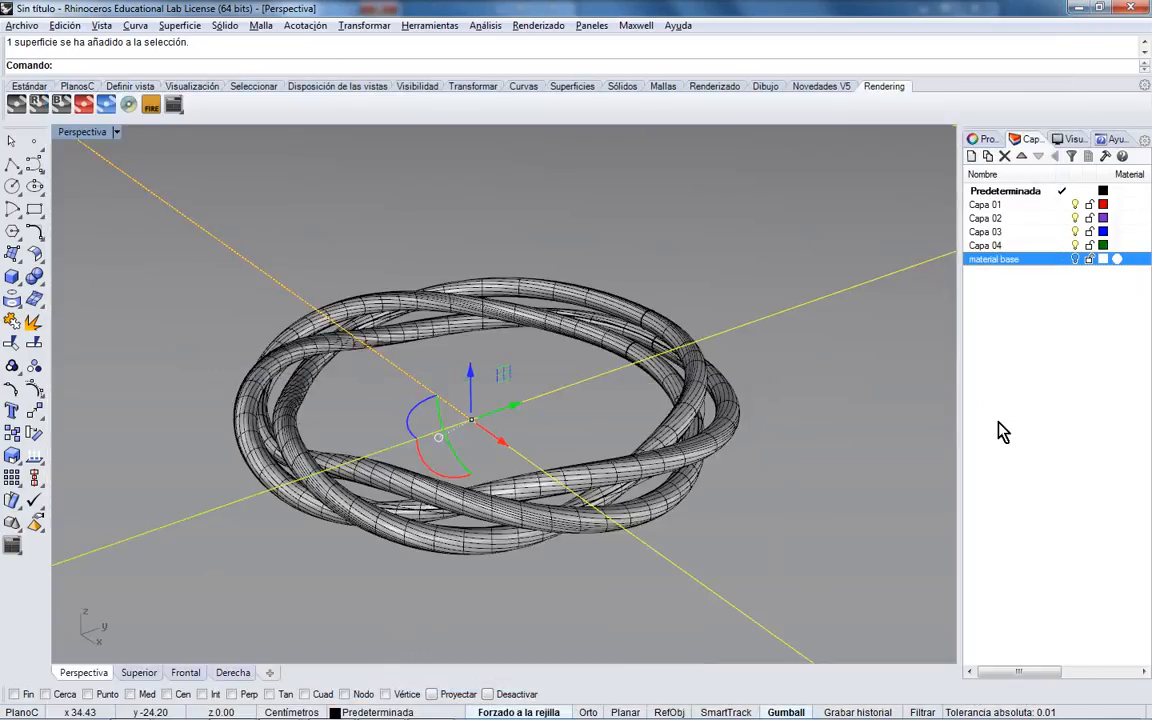
- Deselect everything, then zoom and pan until the ring fills the Perspective view
{"action": "scroll", "coordinate": [686, 452], "scroll_direction": "down", "scroll_amount": 3}
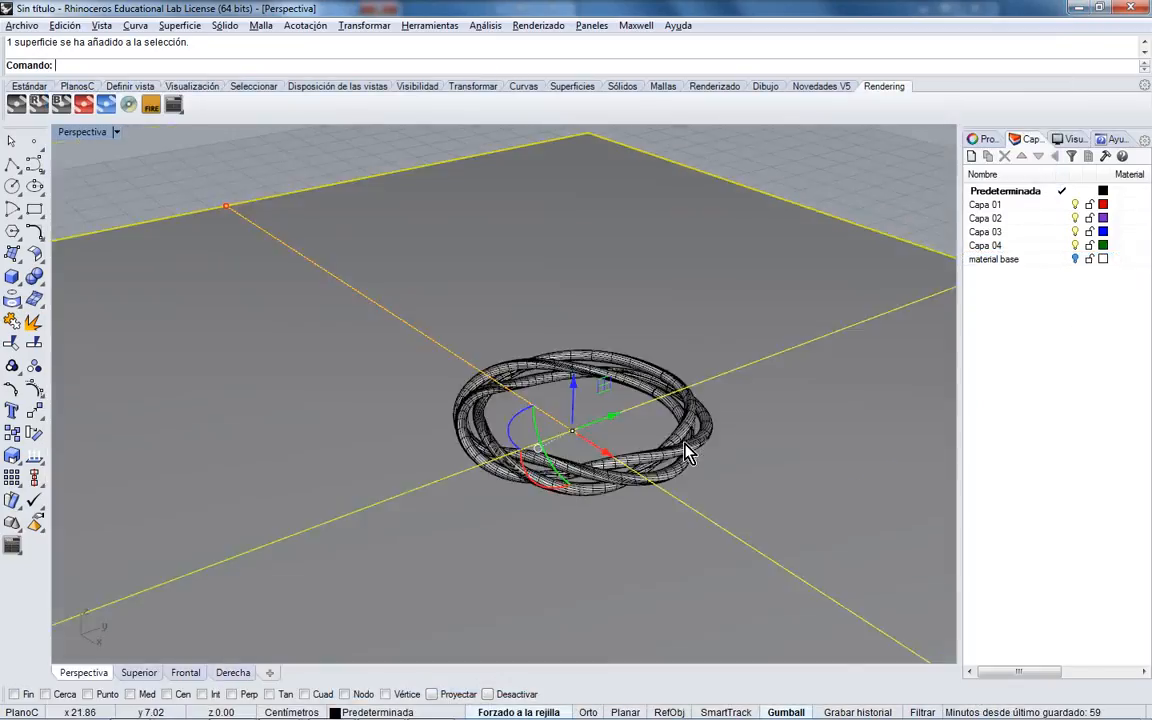
{"action": "left_click", "coordinate": [905, 190]}
{"action": "scroll", "coordinate": [710, 410], "scroll_direction": "up", "scroll_amount": 5}
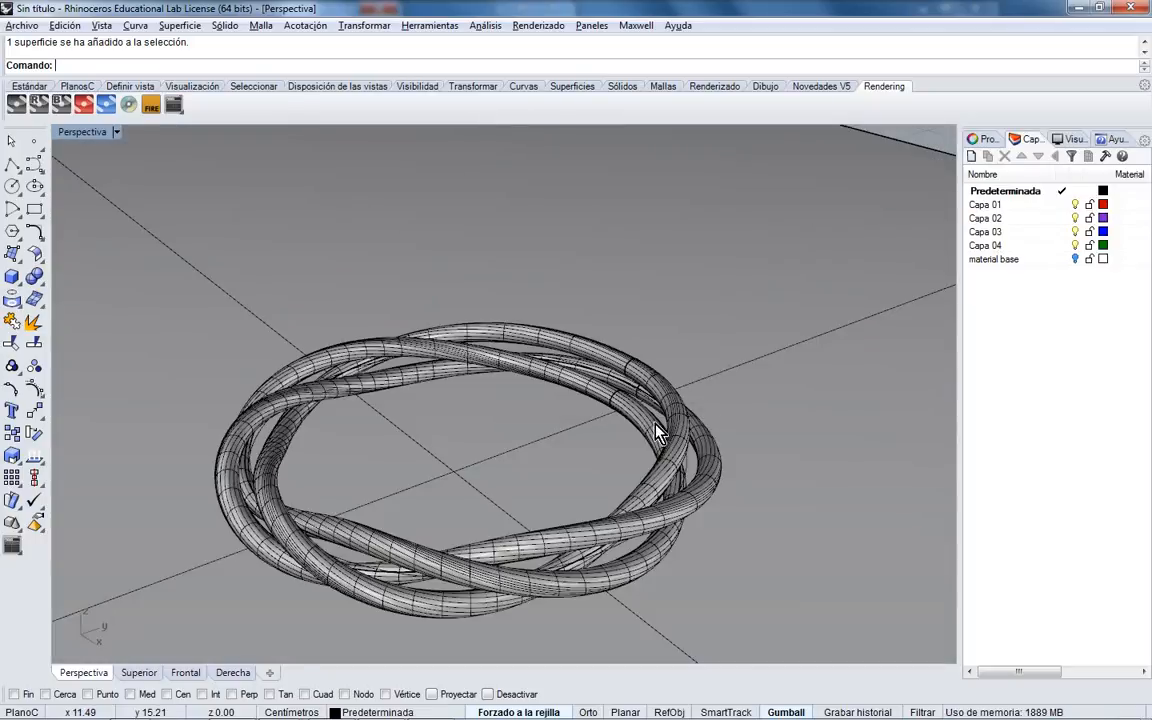
{"action": "right_click_drag", "start_coordinate": [643, 427], "coordinate": [673, 352], "text": "shift"}
{"action": "scroll", "coordinate": [640, 375], "scroll_direction": "up", "scroll_amount": 2}
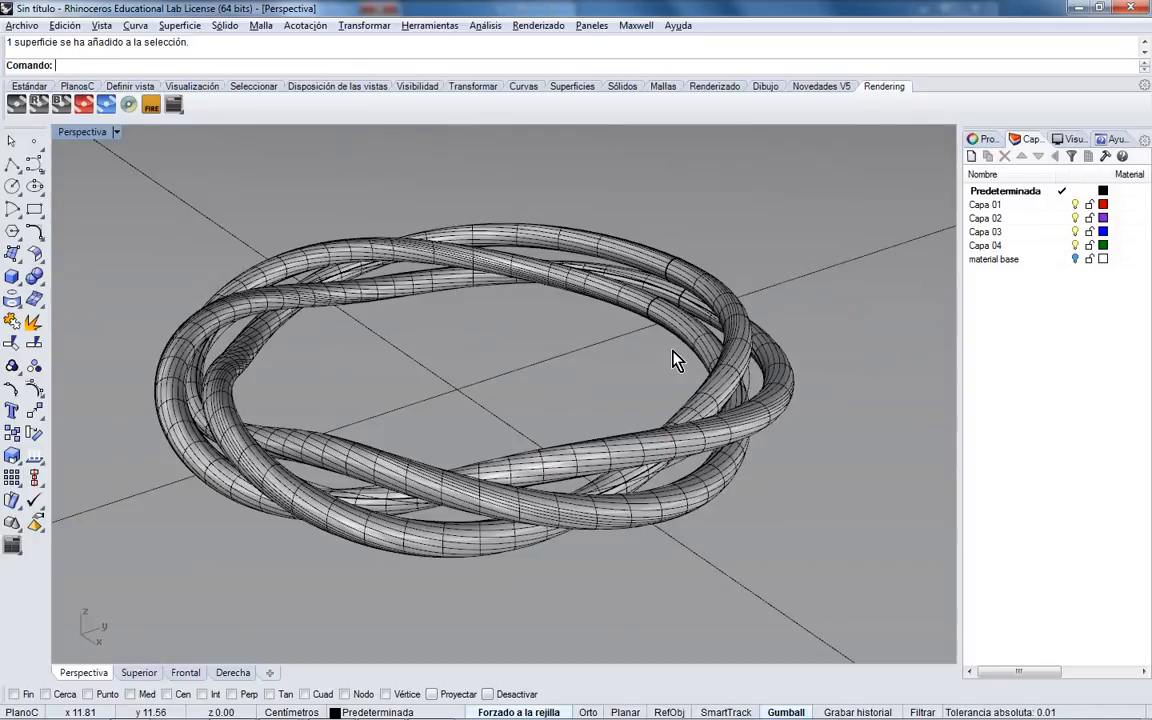
- Orbit the Perspective view to a new angle on the ring and show the Maxwell menu
{"action": "right_click_drag", "start_coordinate": [521, 388], "coordinate": [491, 392]}
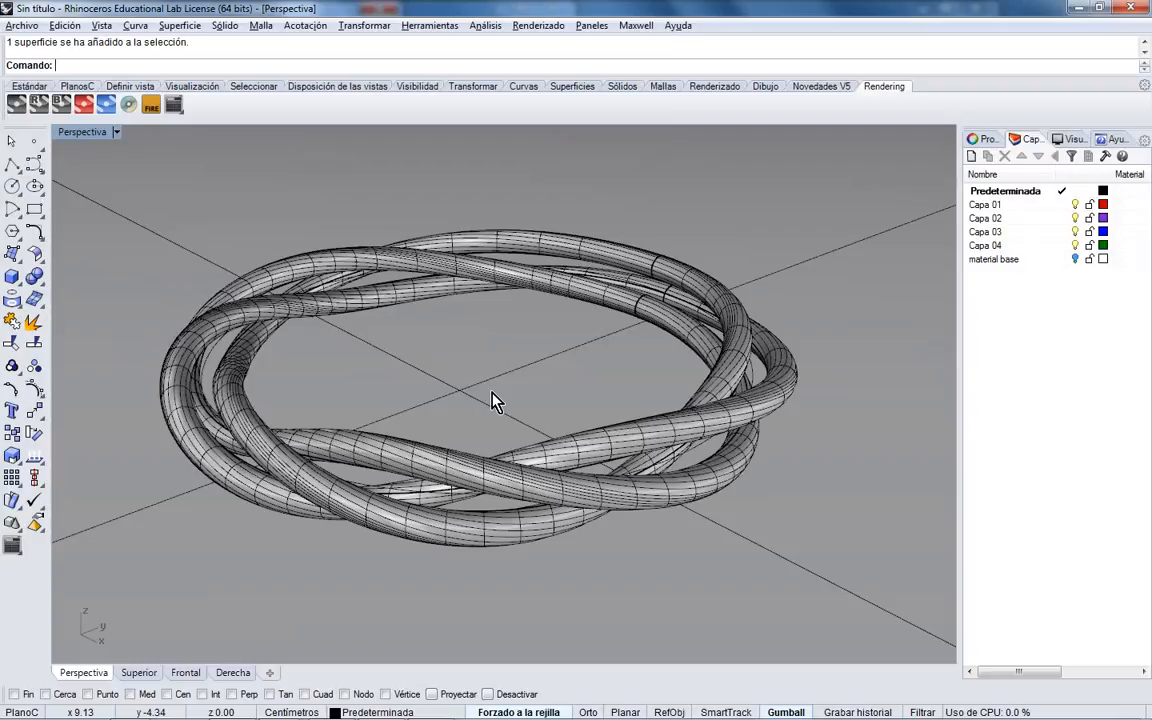
{"action": "right_click_drag", "start_coordinate": [565, 360], "coordinate": [360, 301]}
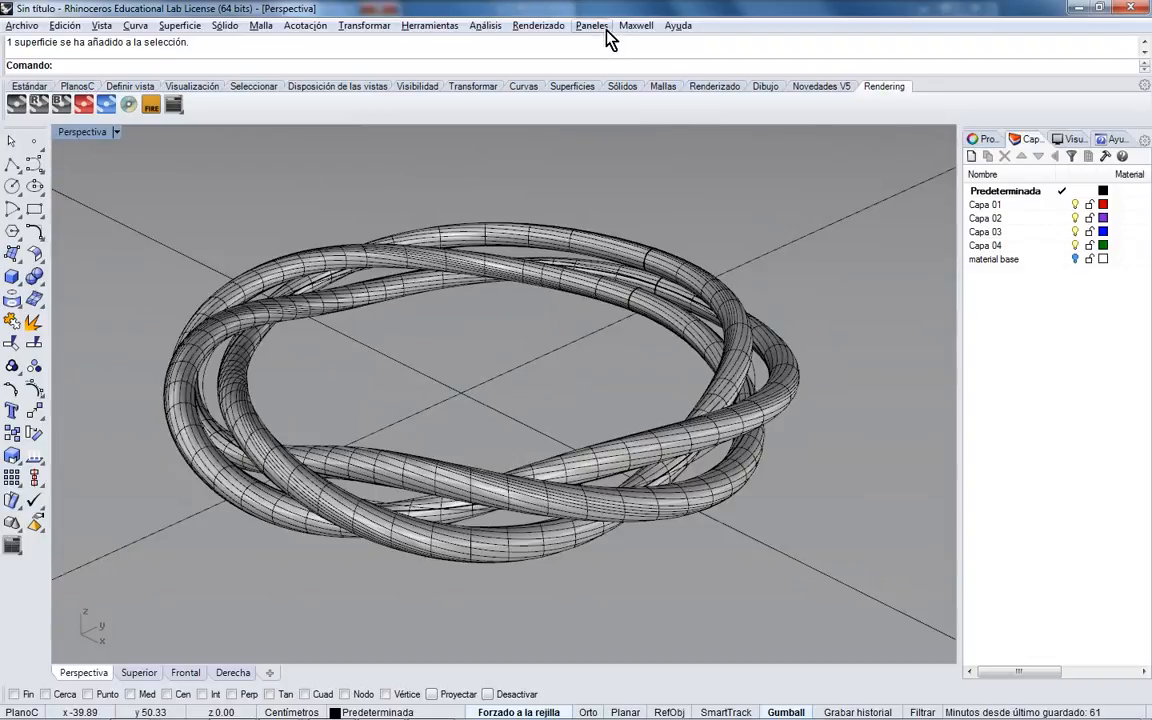
{"action": "left_click", "coordinate": [634, 28]}
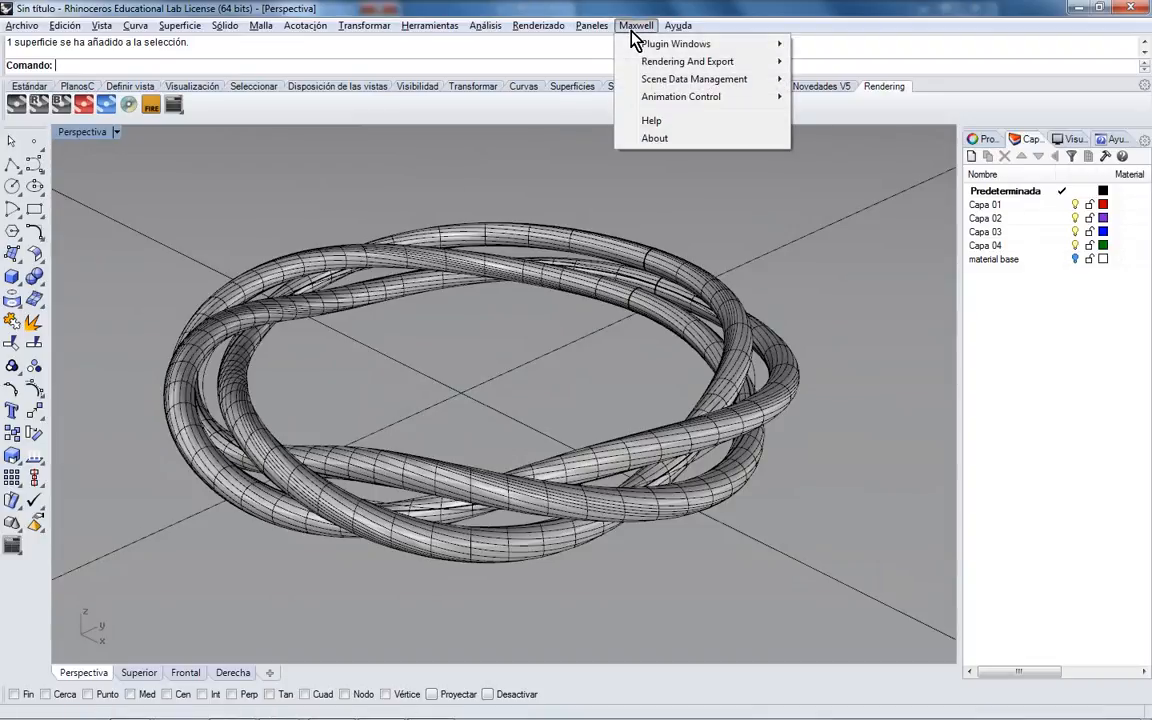
- Launch the Maxwell Fire interactive render of the ring, then move the Scene Manager to the right
{"action": "left_click", "coordinate": [623, 5]}
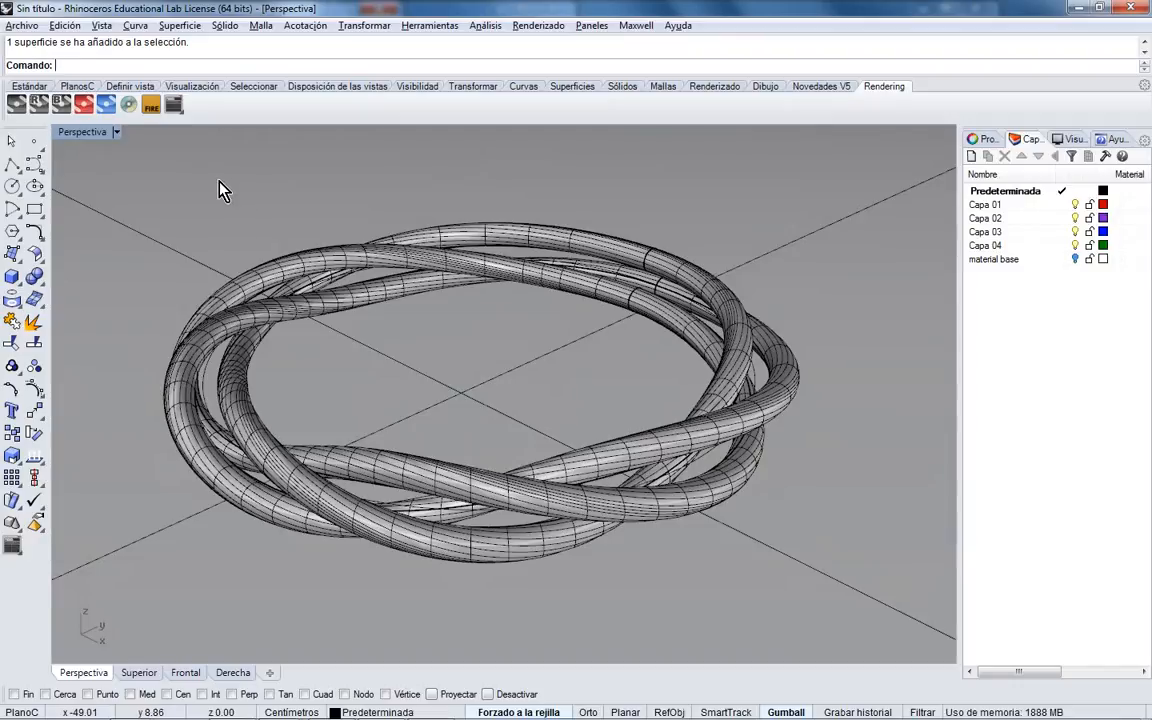
{"action": "left_click", "coordinate": [150, 104]}
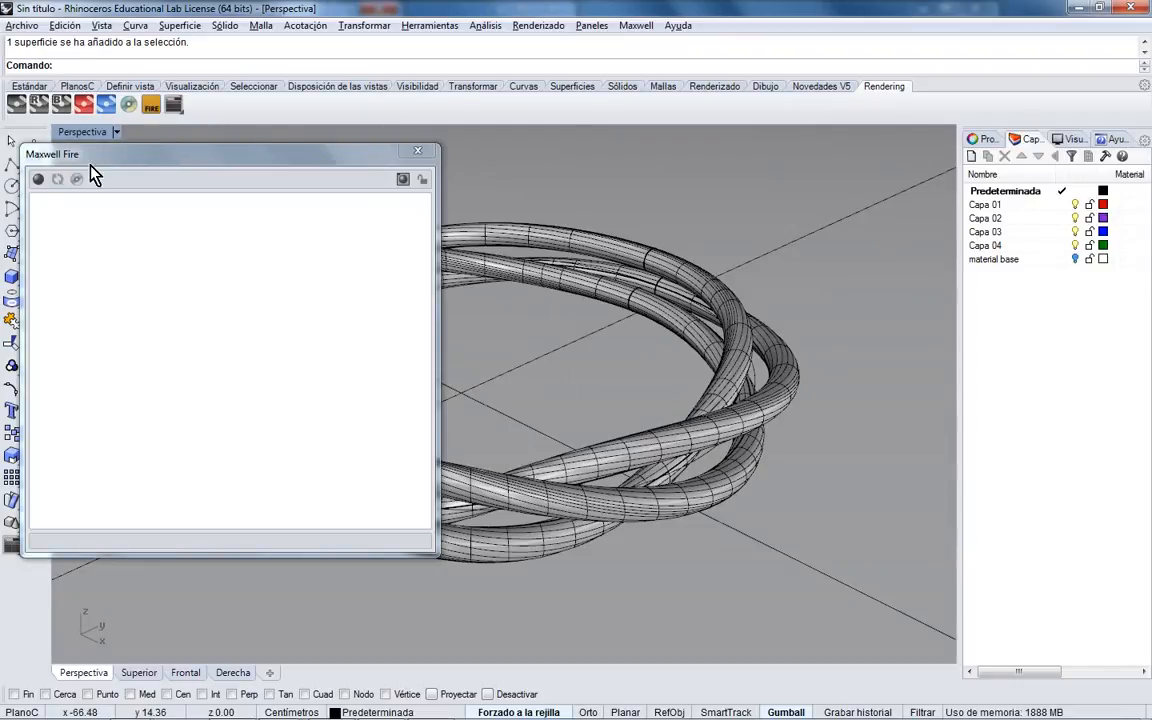
{"action": "left_click", "coordinate": [38, 181]}
{"action": "right_click_drag", "start_coordinate": [560, 347], "coordinate": [620, 373]}
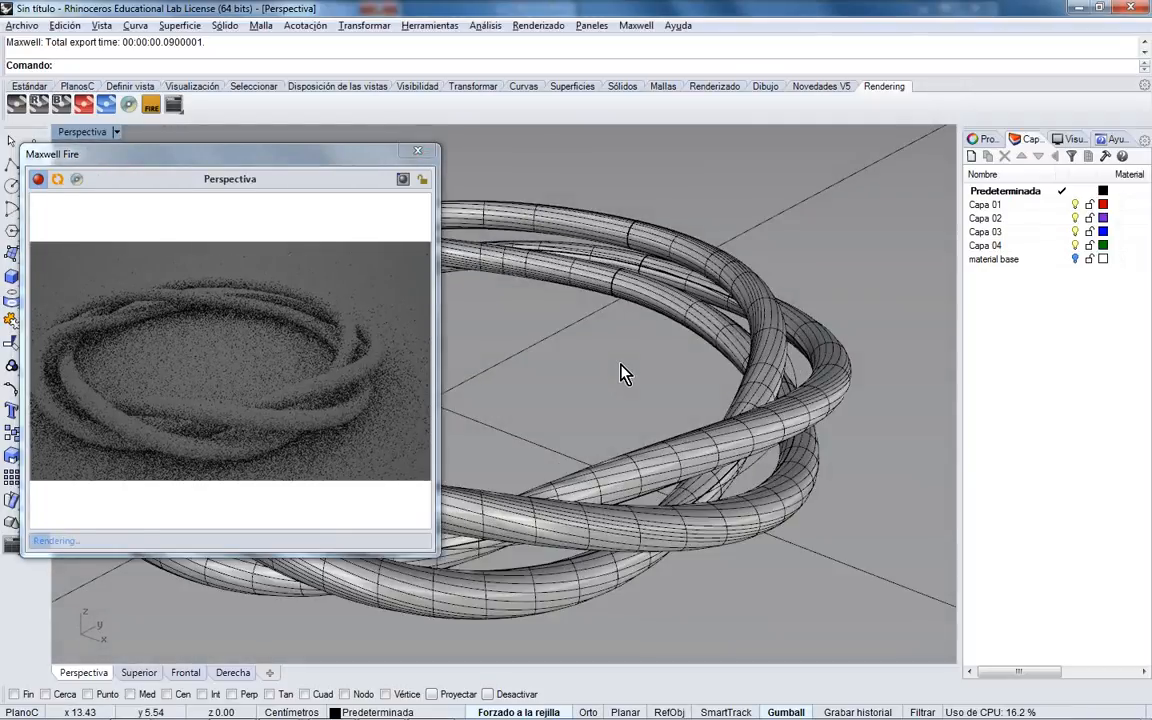
{"action": "scroll", "coordinate": [620, 373], "scroll_direction": "up", "scroll_amount": 5}
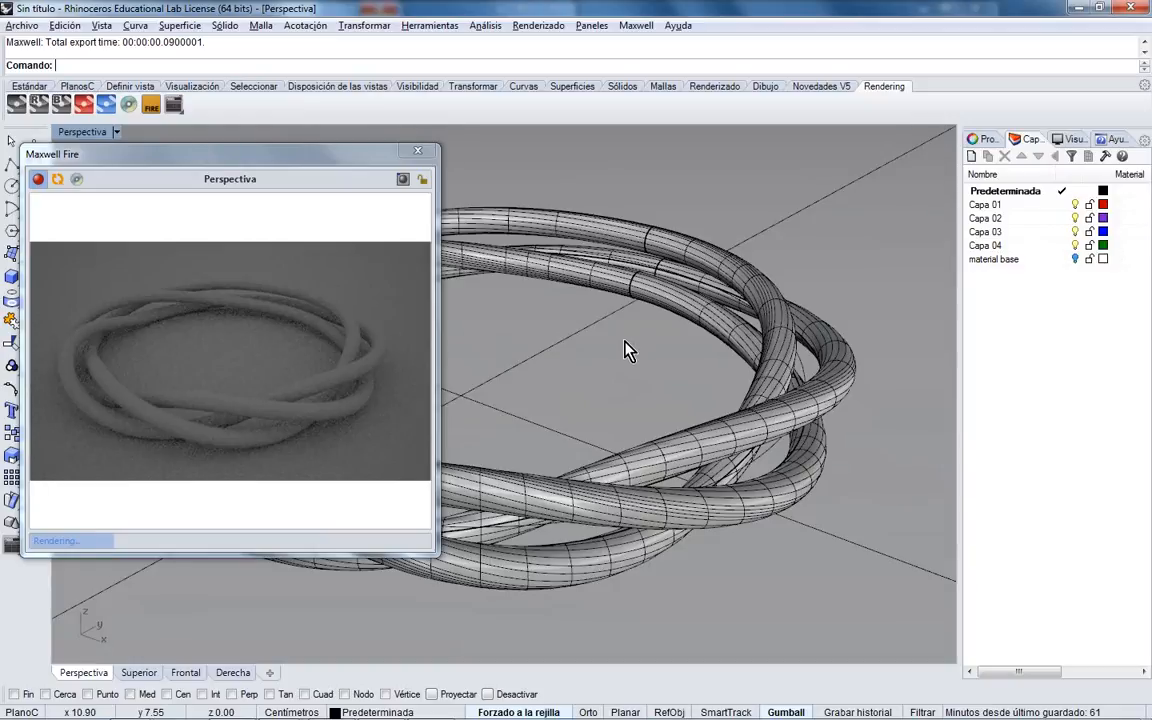
{"action": "right_click_drag", "start_coordinate": [625, 340], "coordinate": [626, 333]}
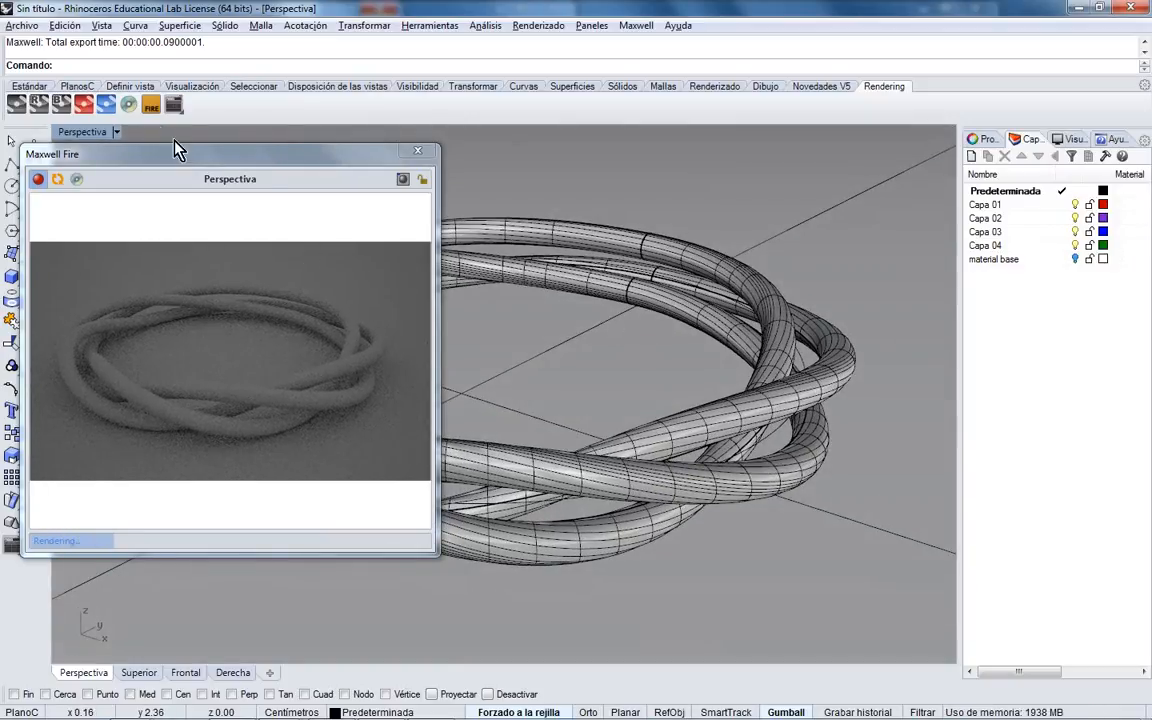
{"action": "left_click", "coordinate": [172, 106]}
{"action": "left_click_drag", "start_coordinate": [265, 152], "coordinate": [693, 155]}
- Switch the environment to Physical Sky and set its Intensity to 5 after trying 10
{"action": "left_click", "coordinate": [642, 168]}
{"action": "left_click", "coordinate": [680, 211]}
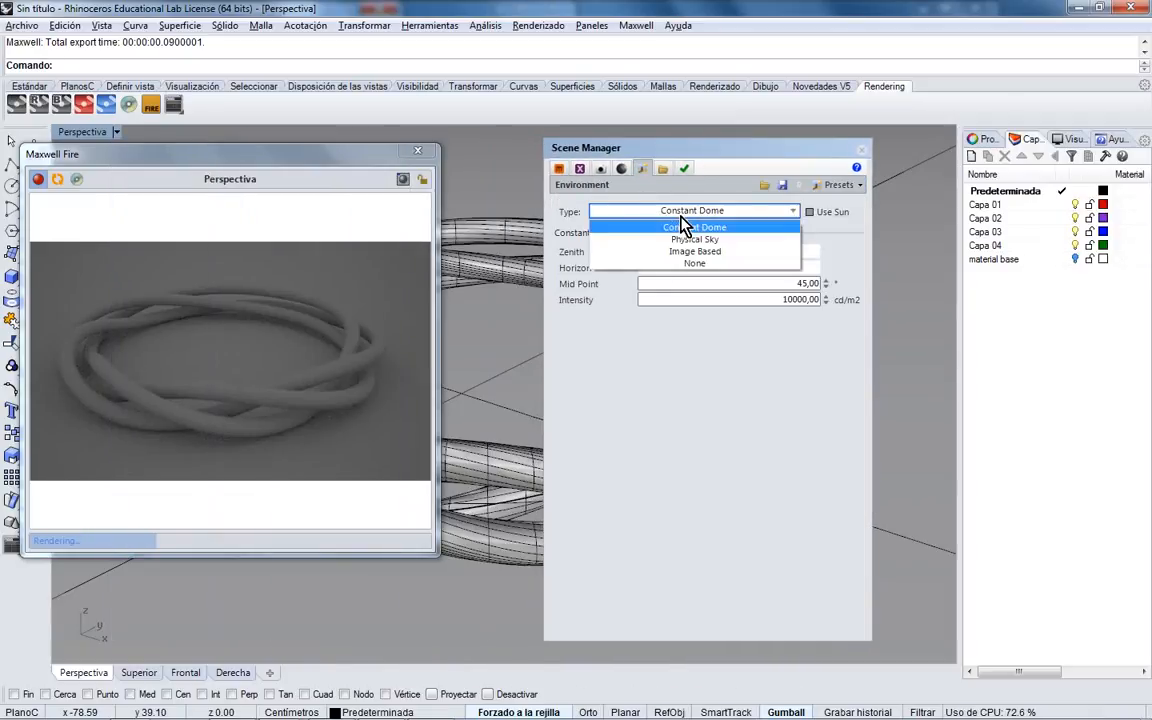
{"action": "left_click", "coordinate": [694, 239]}
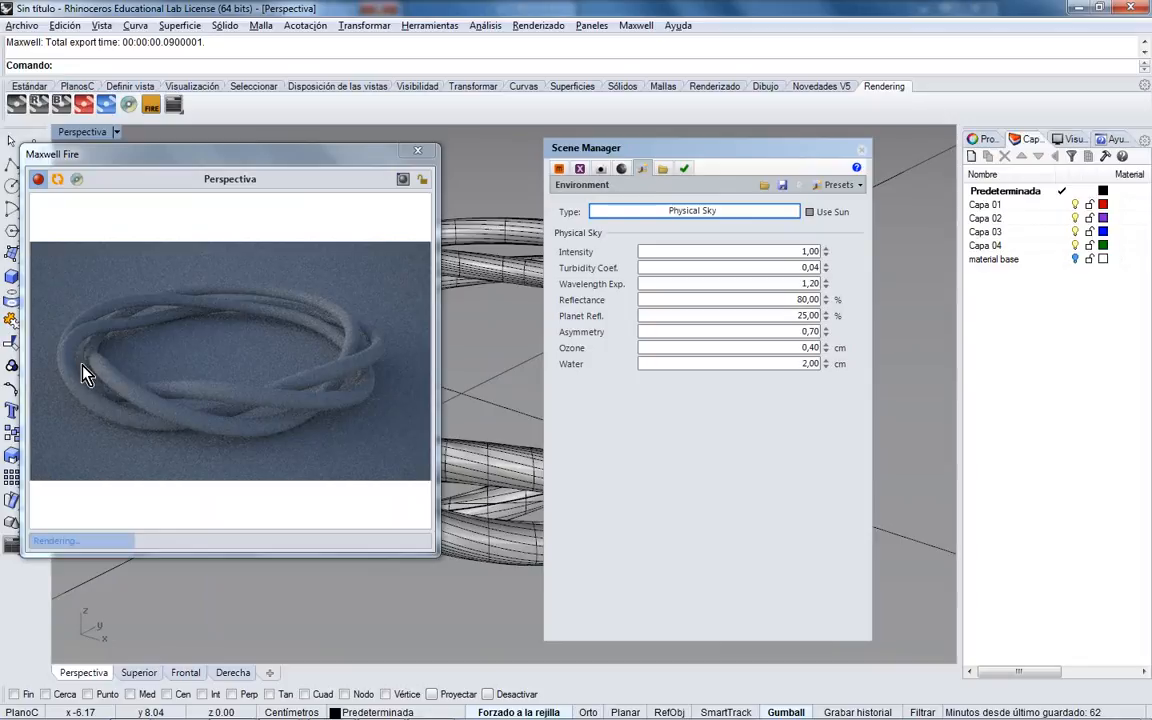
{"action": "key", "text": "Tab"}
{"action": "type", "text": "10"}
{"action": "key", "text": "Tab"}
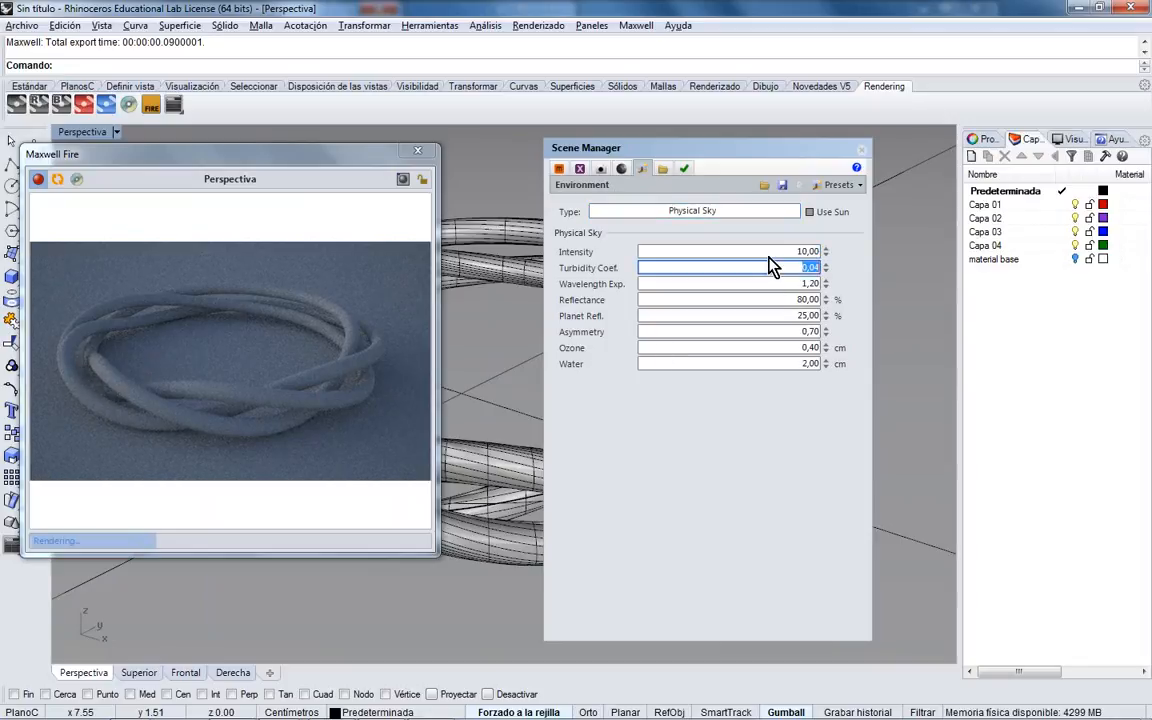
{"action": "key", "text": "shift+Tab"}
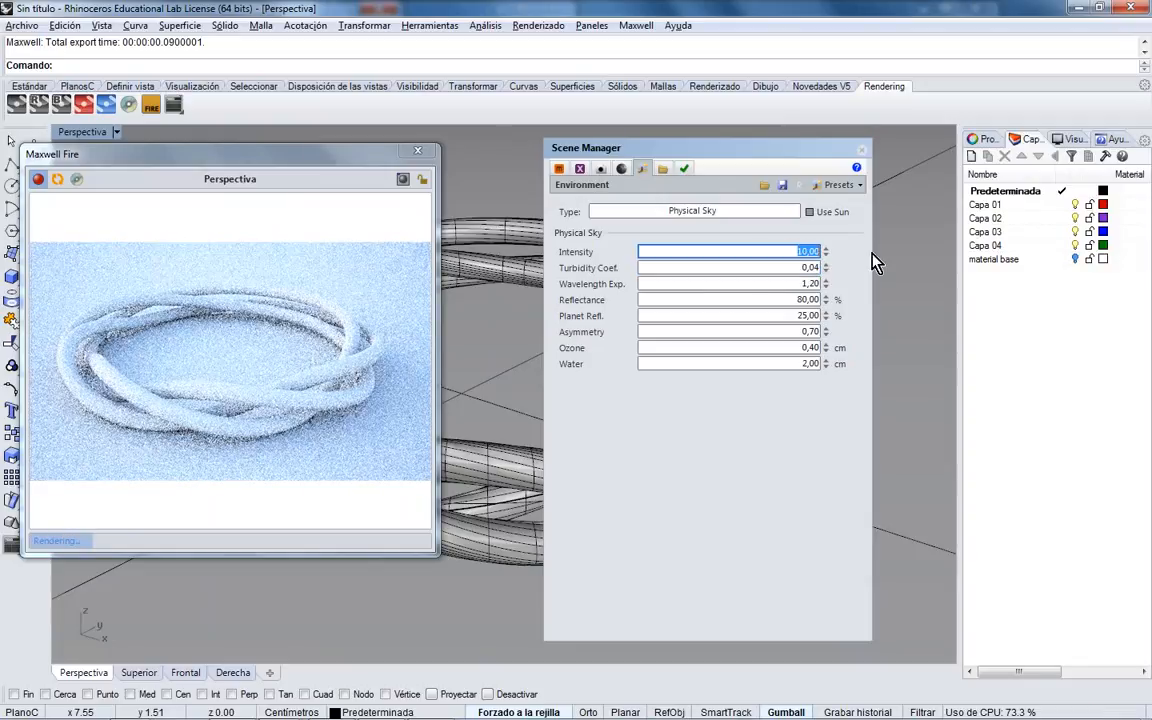
{"action": "type", "text": "5"}
{"action": "key", "text": "Tab"}
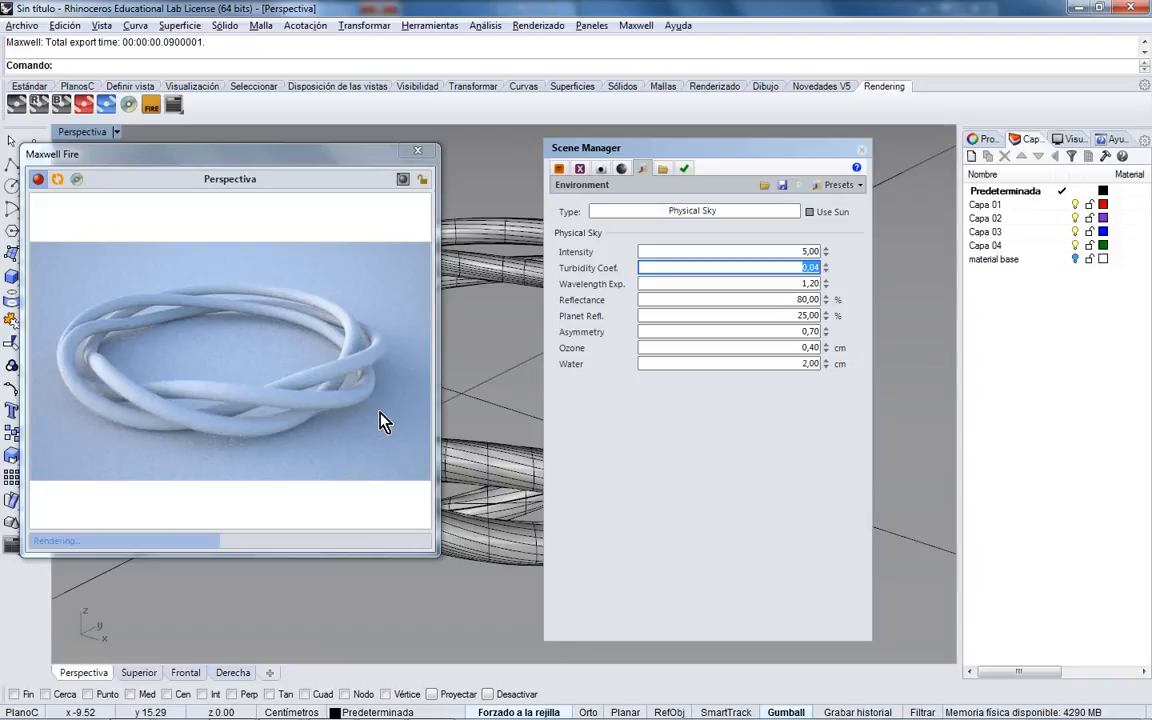
{"action": "left_click", "coordinate": [314, 429]}
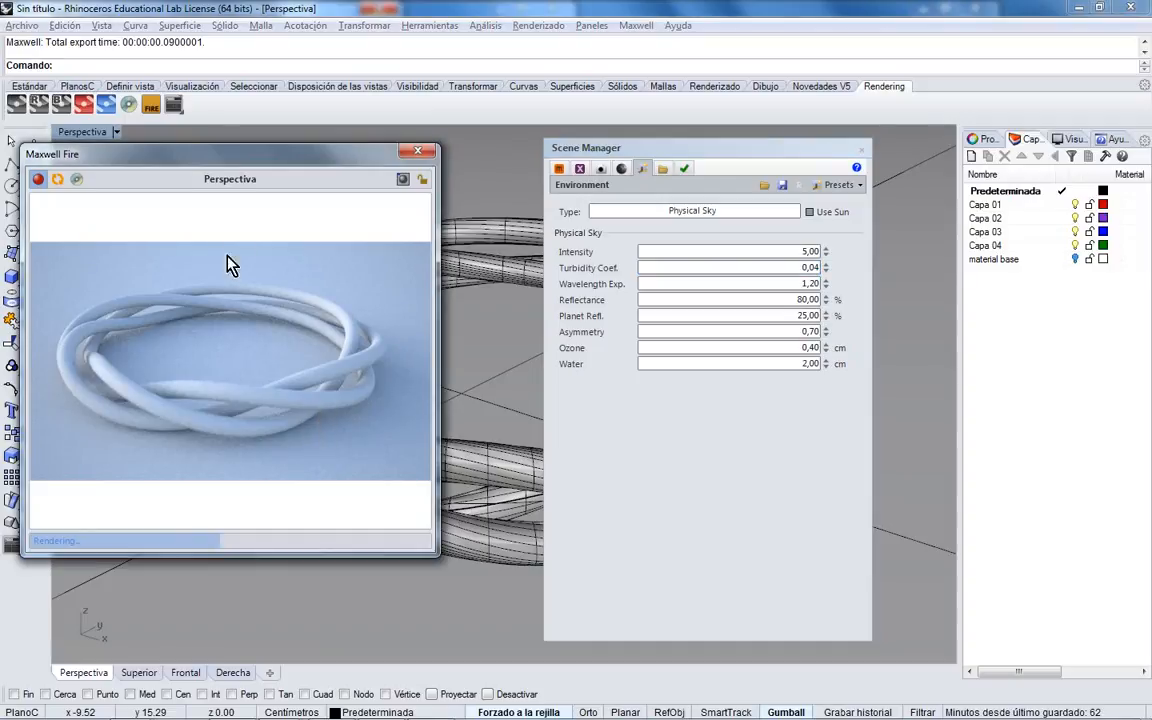
- Set the sky location to the SPAIN--Valencia city preset
{"action": "left_click", "coordinate": [600, 170]}
{"action": "left_click", "coordinate": [641, 169]}
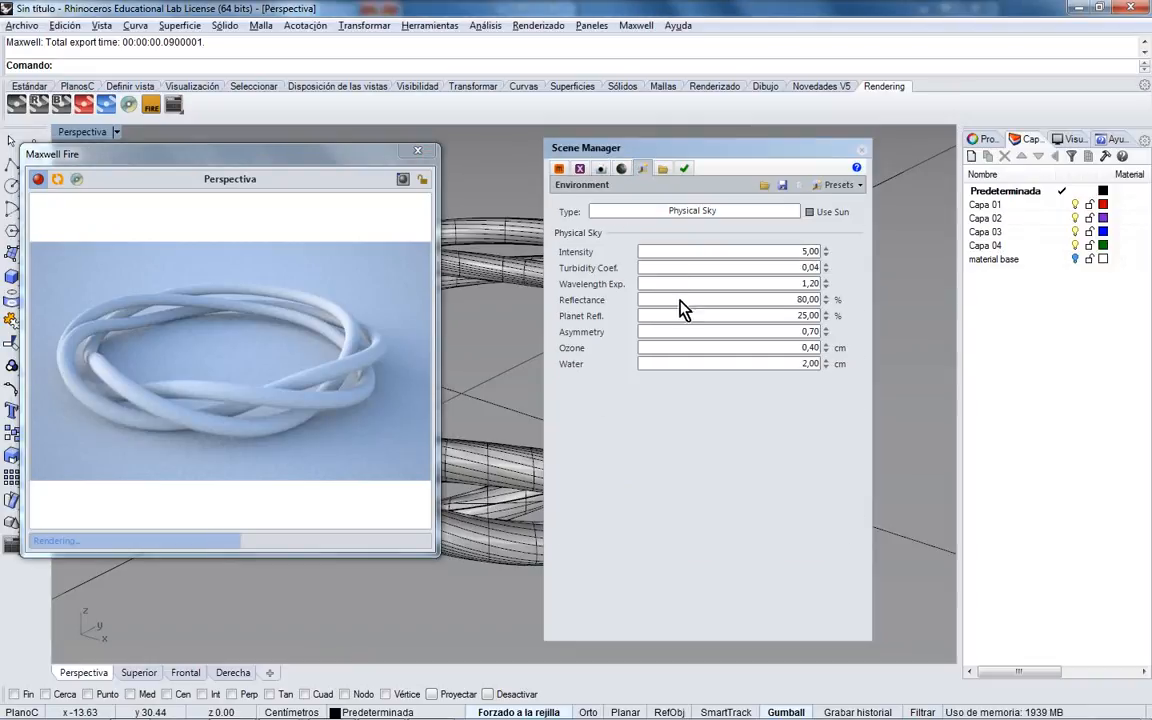
{"action": "left_click", "coordinate": [621, 169]}
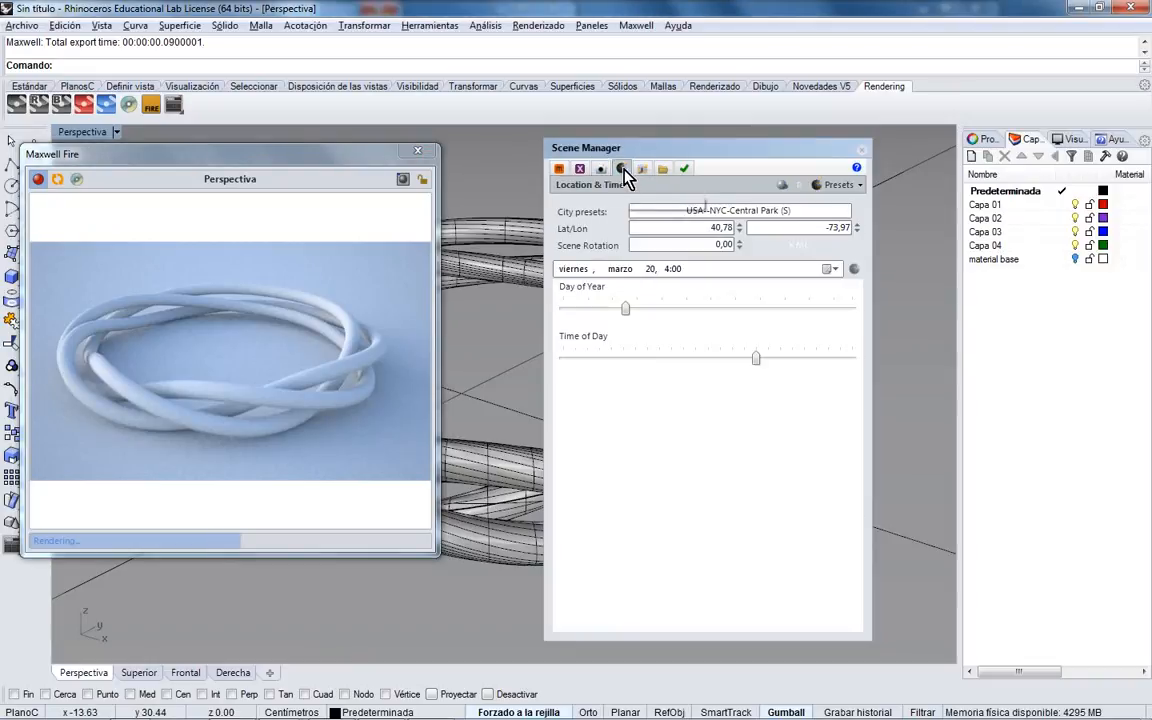
{"action": "left_click", "coordinate": [765, 214]}
{"action": "left_click_drag", "start_coordinate": [845, 620], "coordinate": [848, 468]}
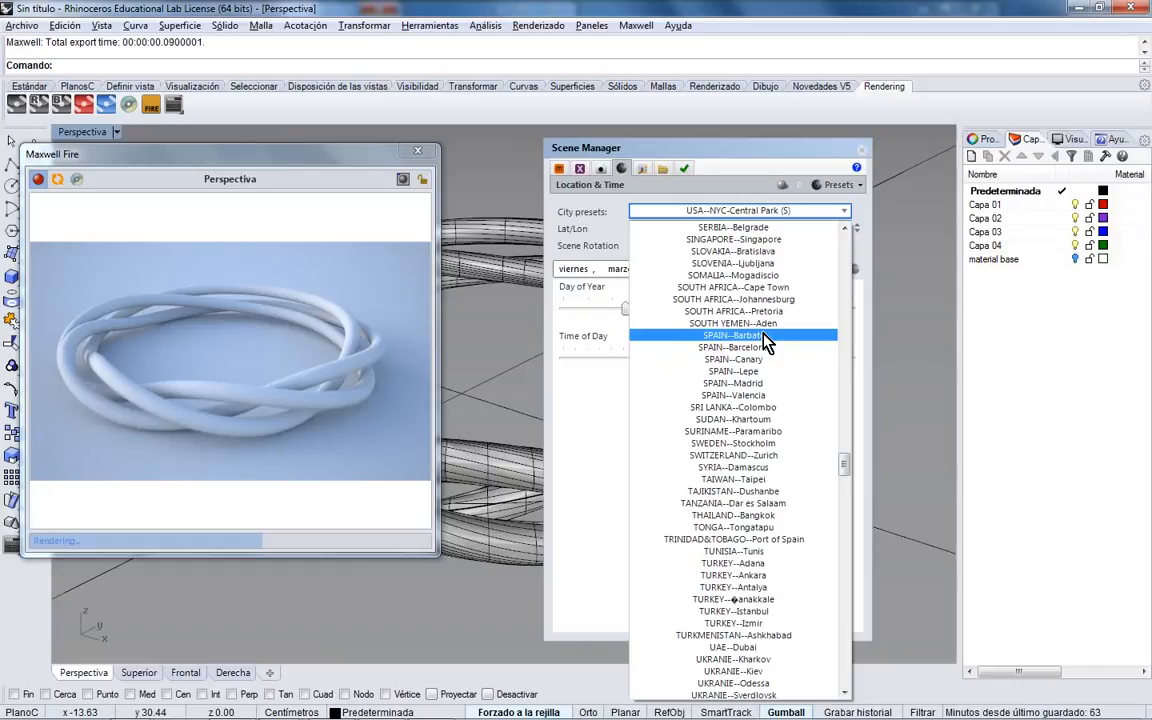
{"action": "left_click", "coordinate": [764, 396]}
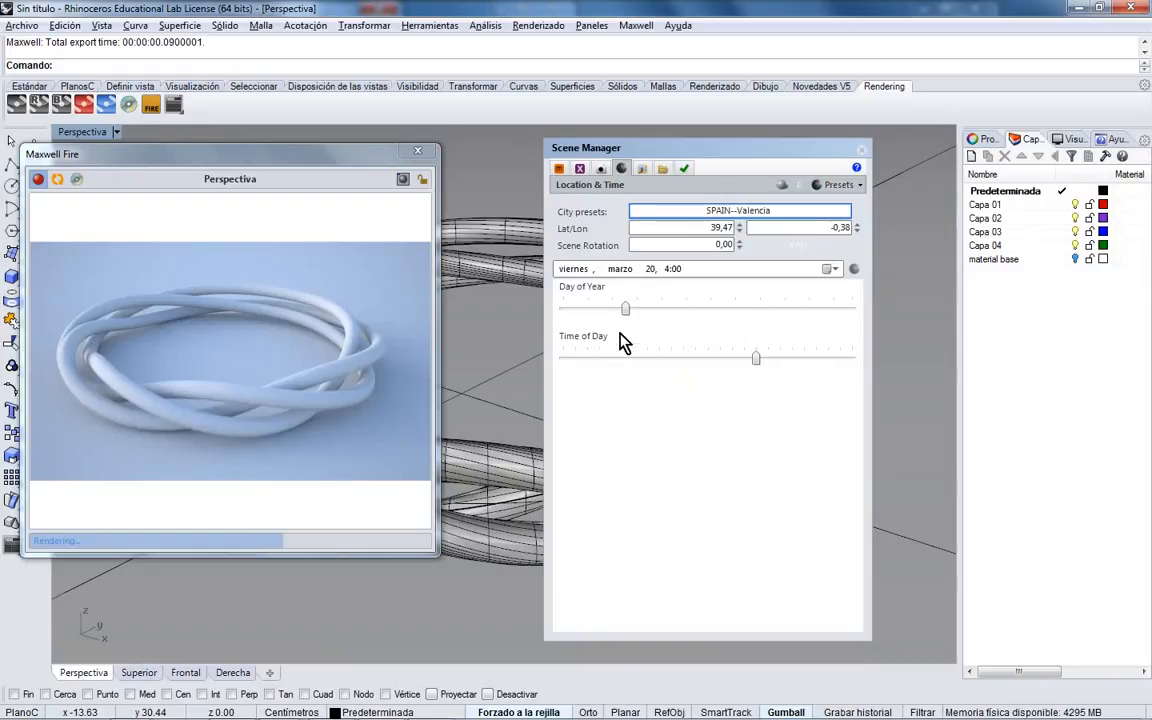
- Move the sky date to Saturday 6 June and the time of day to 2:42
{"action": "left_click_drag", "start_coordinate": [625, 309], "coordinate": [688, 309]}
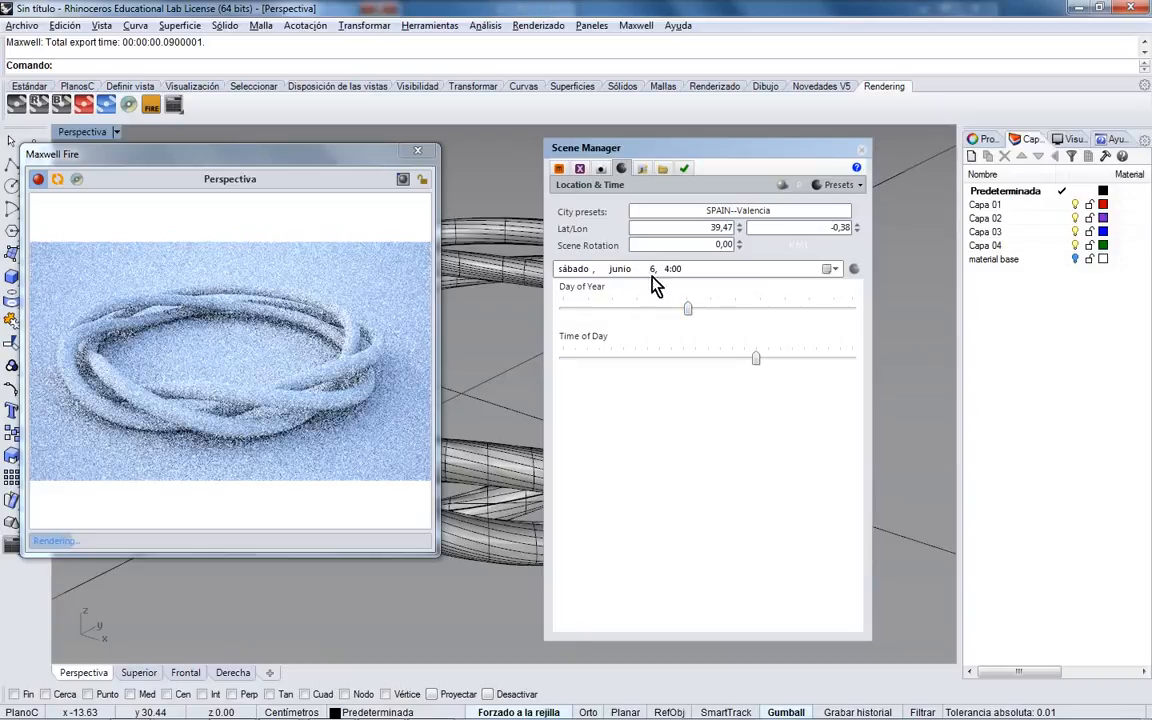
{"action": "left_click_drag", "start_coordinate": [757, 365], "coordinate": [817, 362]}
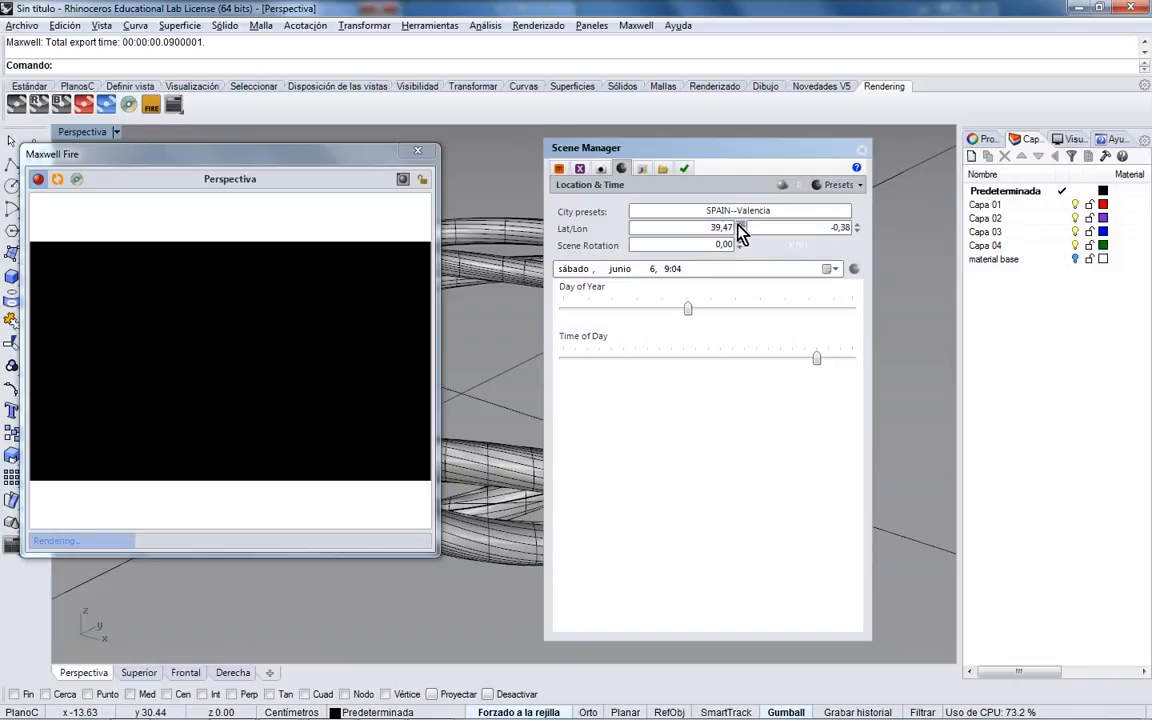
{"action": "left_click_drag", "start_coordinate": [817, 358], "coordinate": [742, 358]}
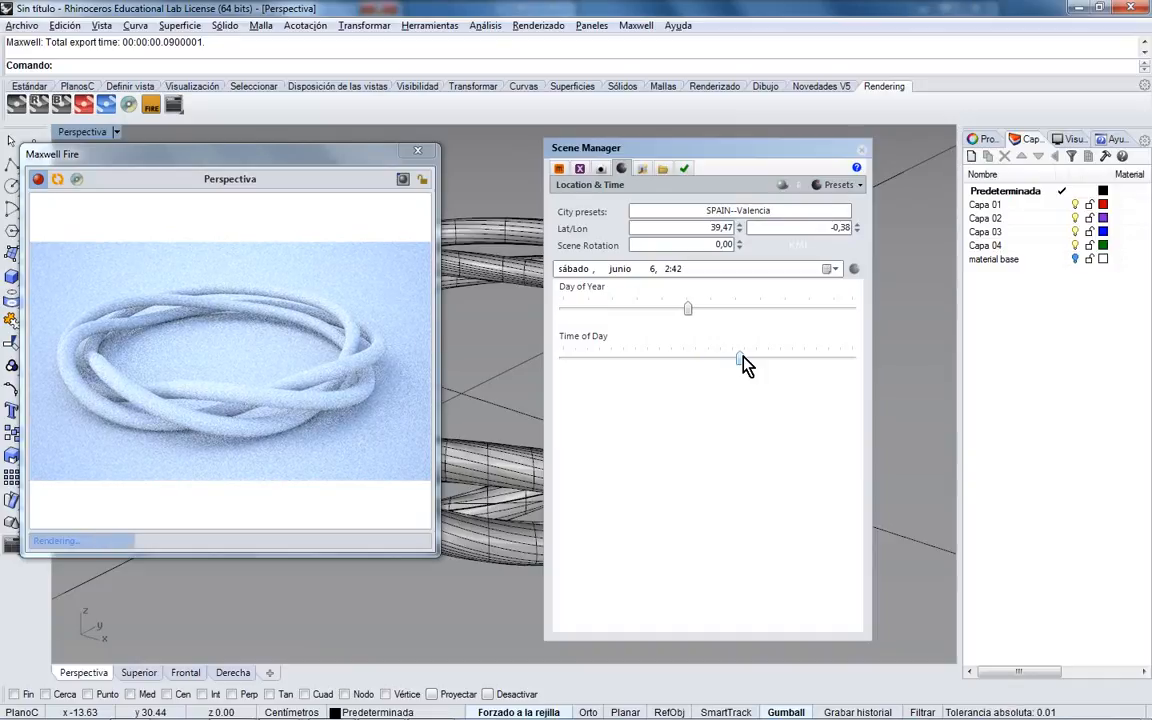
- Switch the environment to Image Based and choose an .hdr file for the Background channel
{"action": "left_click", "coordinate": [642, 168]}
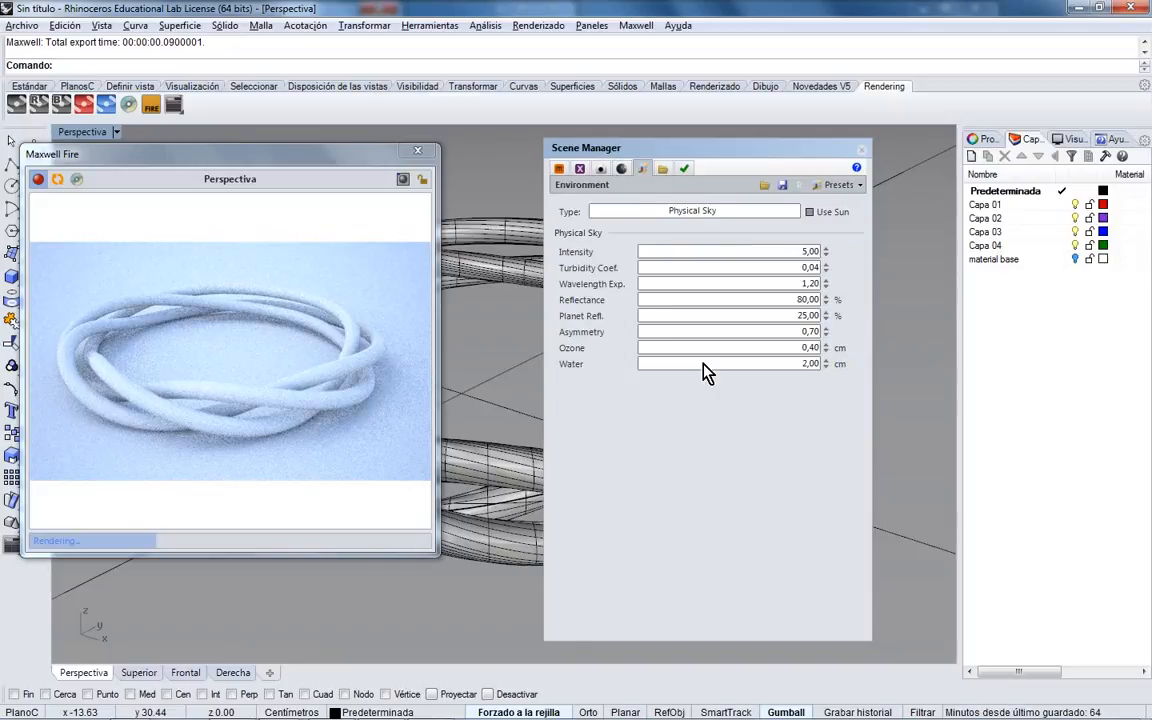
{"action": "left_click", "coordinate": [716, 212]}
{"action": "left_click", "coordinate": [722, 252]}
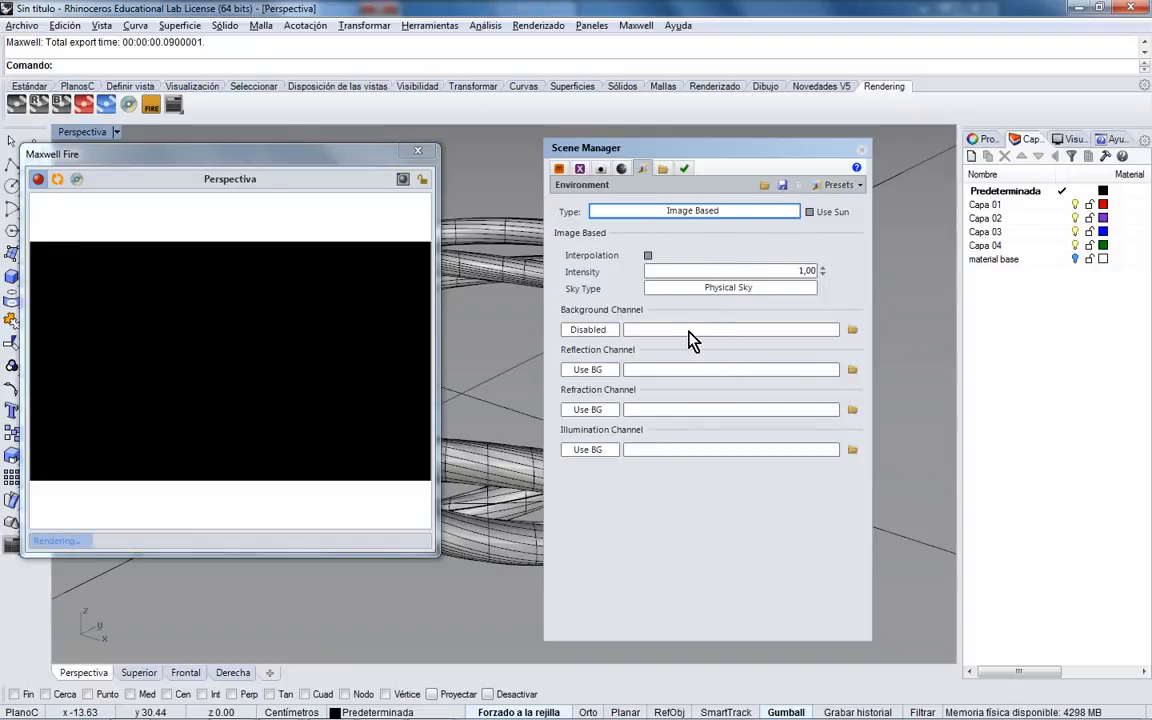
{"action": "left_click", "coordinate": [852, 330]}
{"action": "left_click", "coordinate": [630, 565]}
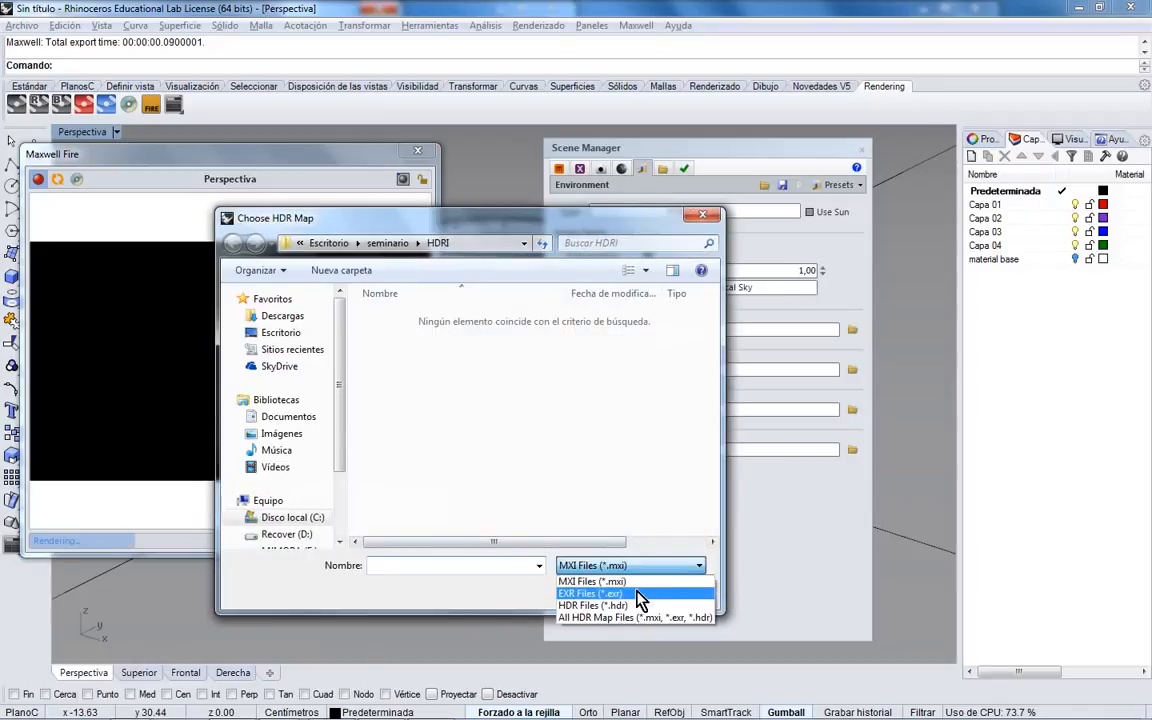
{"action": "left_click", "coordinate": [610, 607]}
- Browse Desktop > seminario > HDRI in Explorer, previewing maps through octane_studio5
{"action": "left_click", "coordinate": [345, 709]}
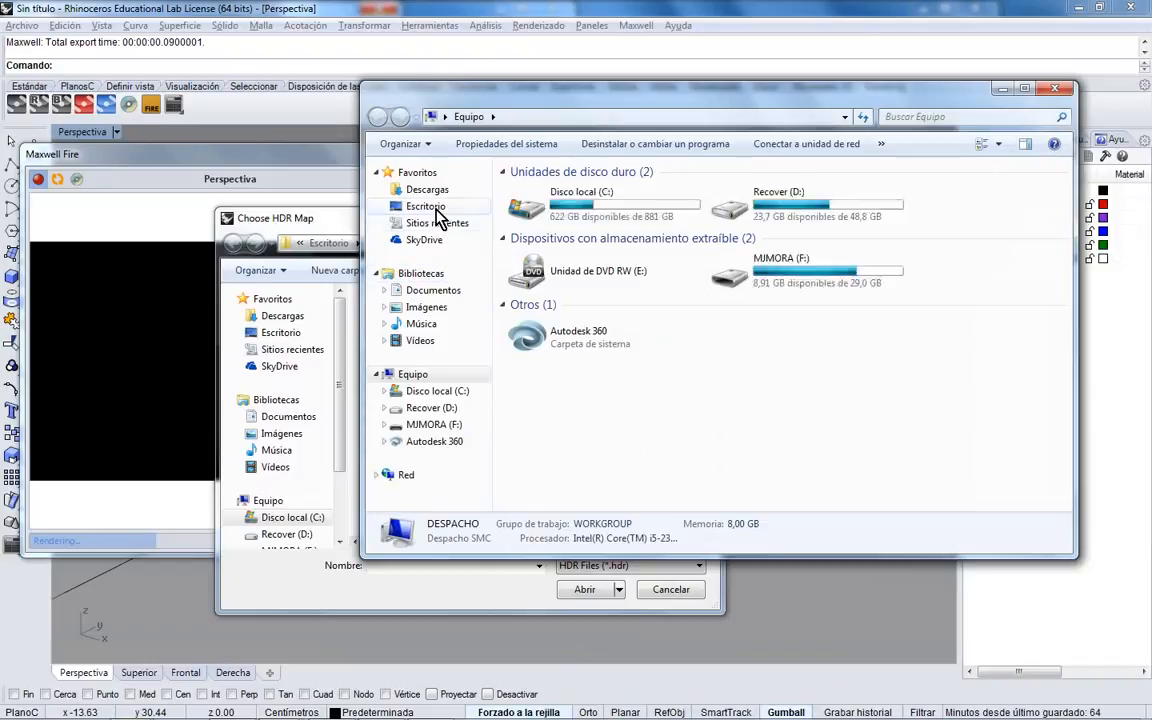
{"action": "left_click", "coordinate": [426, 206]}
{"action": "double_click", "coordinate": [609, 333]}
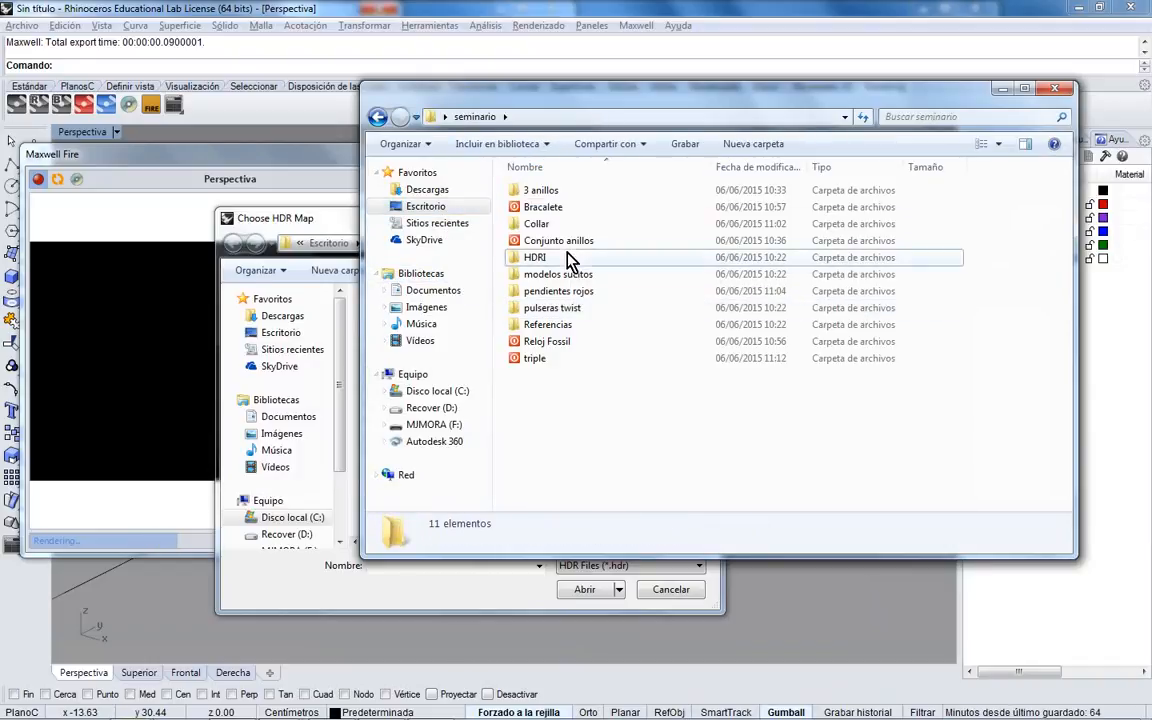
{"action": "double_click", "coordinate": [566, 258]}
{"action": "left_click_drag", "start_coordinate": [757, 112], "coordinate": [584, 107]}
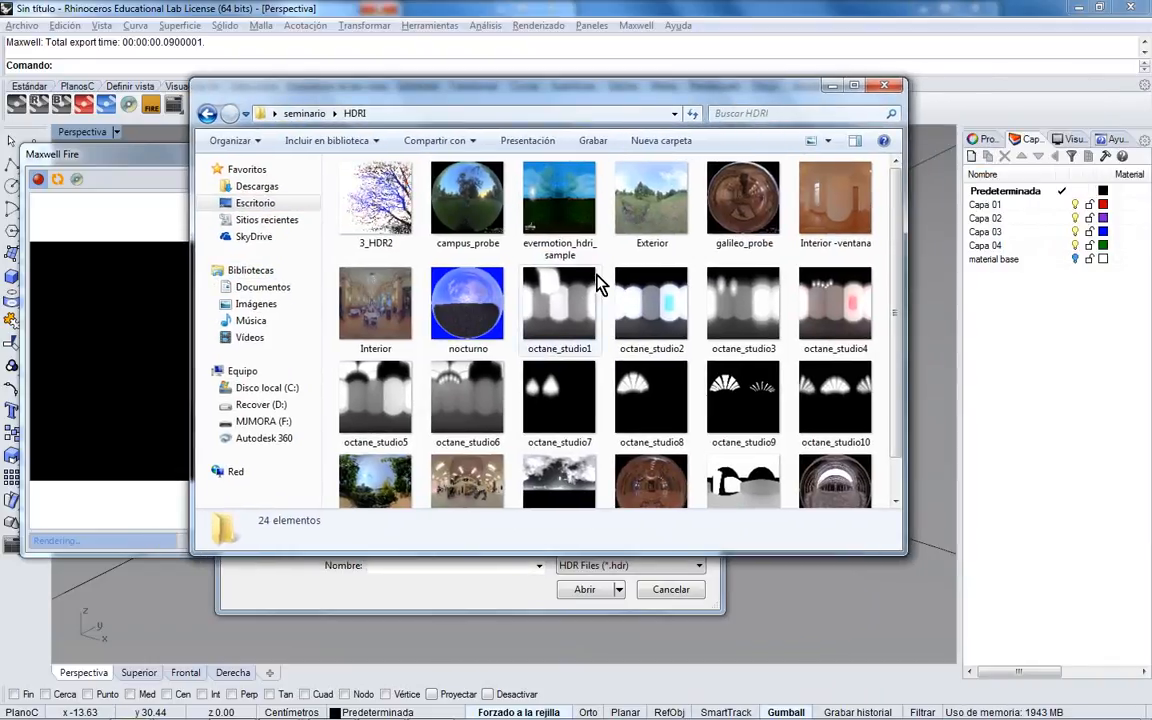
{"action": "left_click", "coordinate": [805, 238]}
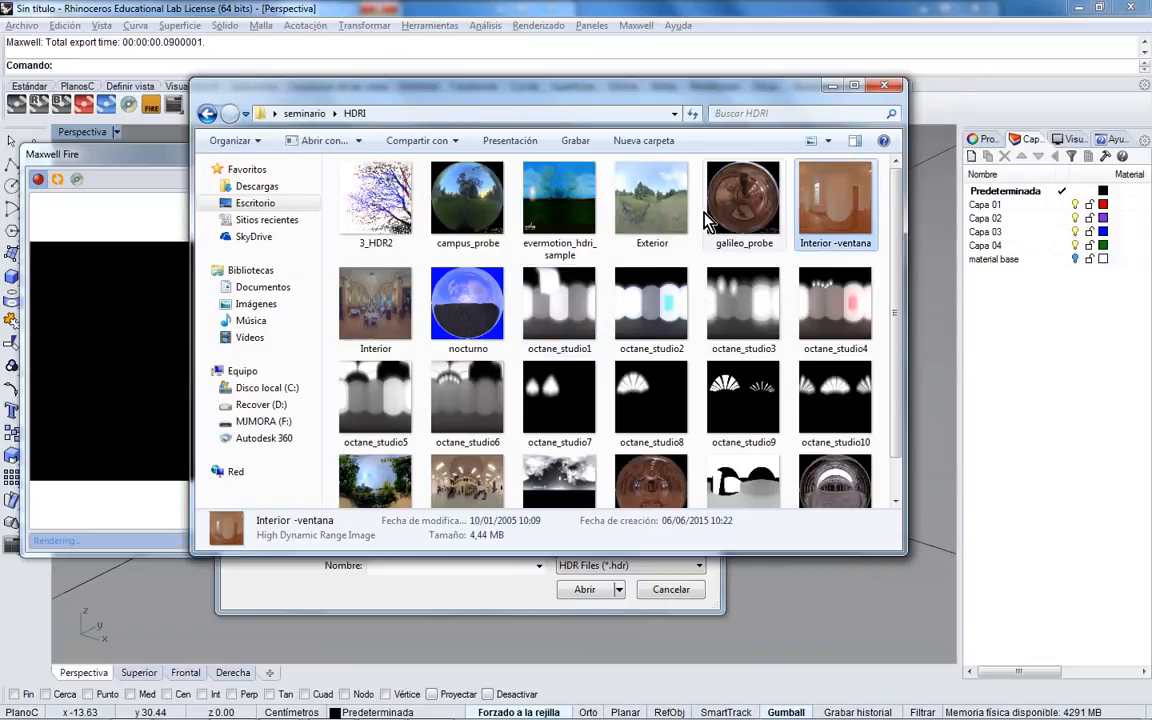
{"action": "left_click", "coordinate": [636, 217]}
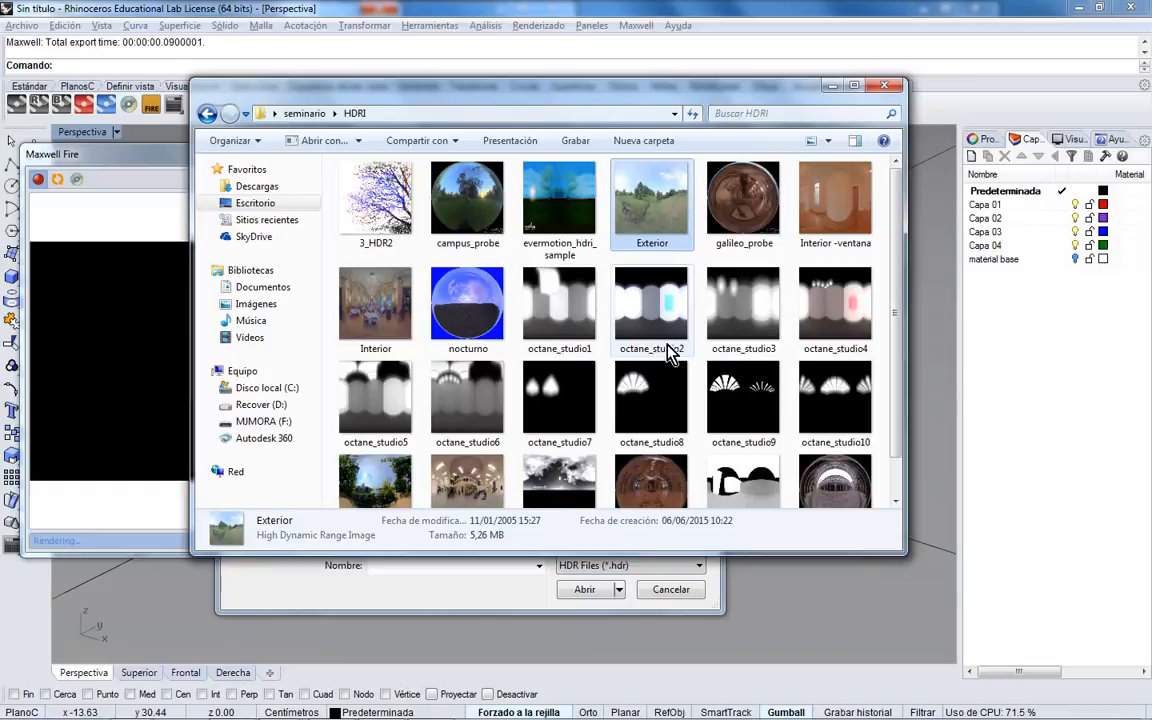
{"action": "left_click", "coordinate": [668, 328]}
{"action": "left_click", "coordinate": [833, 305]}
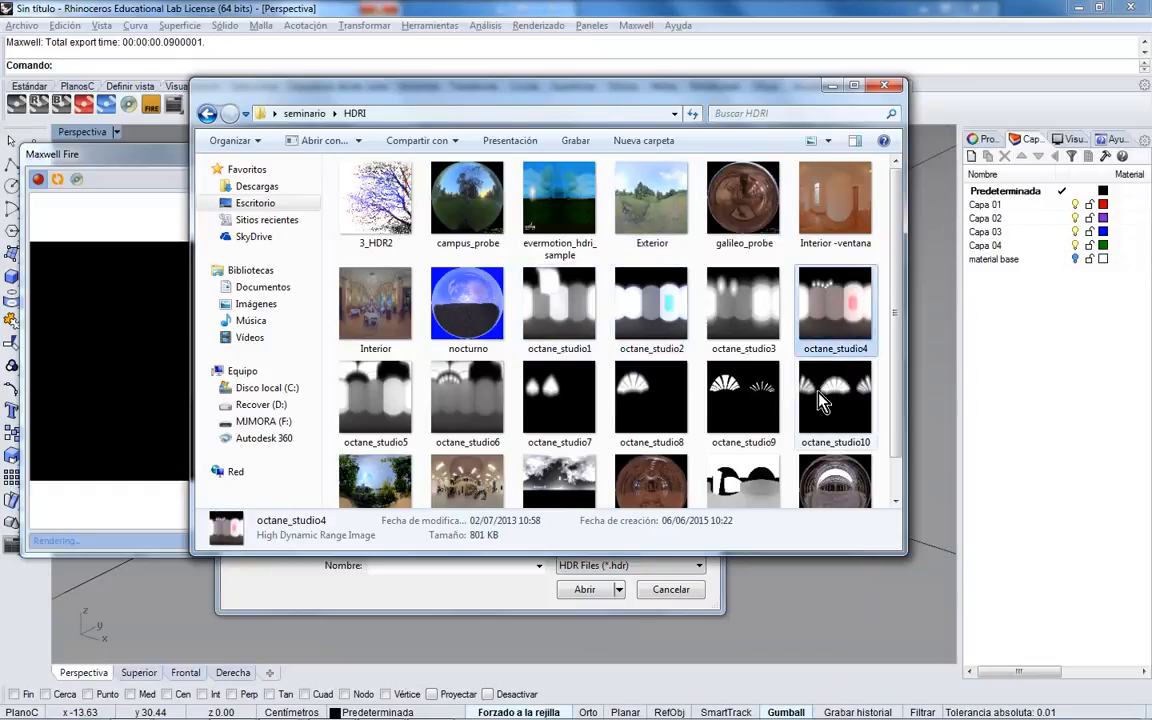
{"action": "left_click", "coordinate": [372, 398]}
{"action": "left_click", "coordinate": [835, 86]}
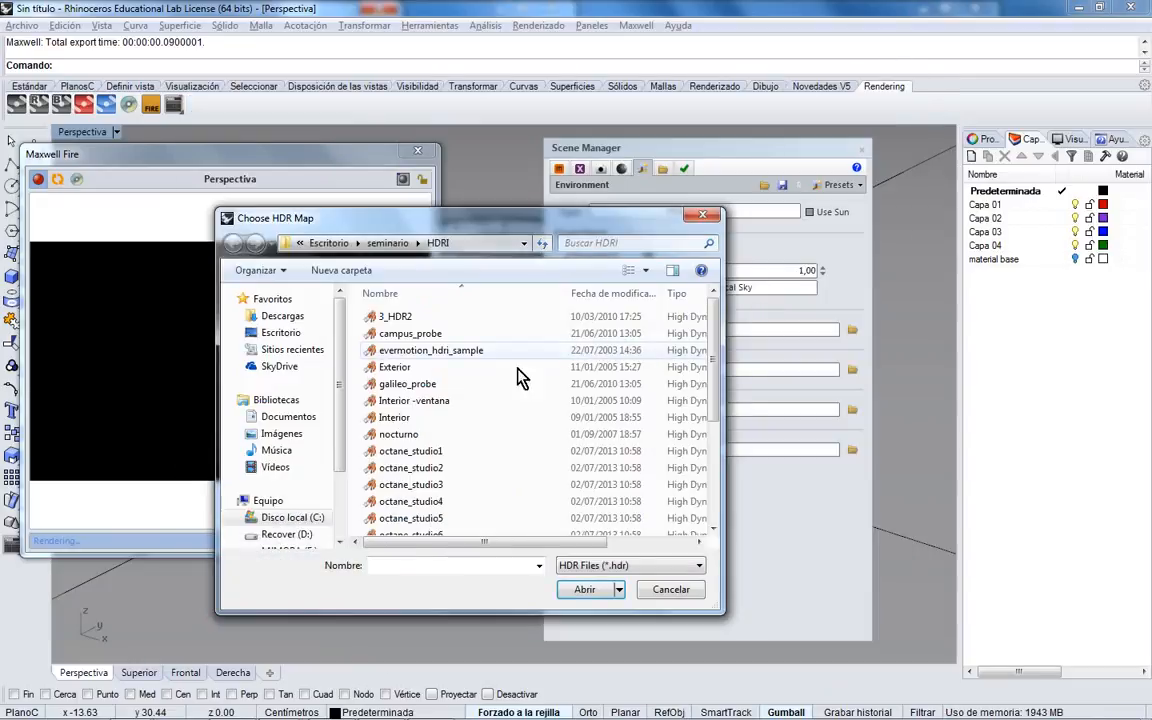
- Pick octane_studio5 as Background HDR and reuse its path for Reflection, Refraction and Illumination
{"action": "double_click", "coordinate": [437, 518]}
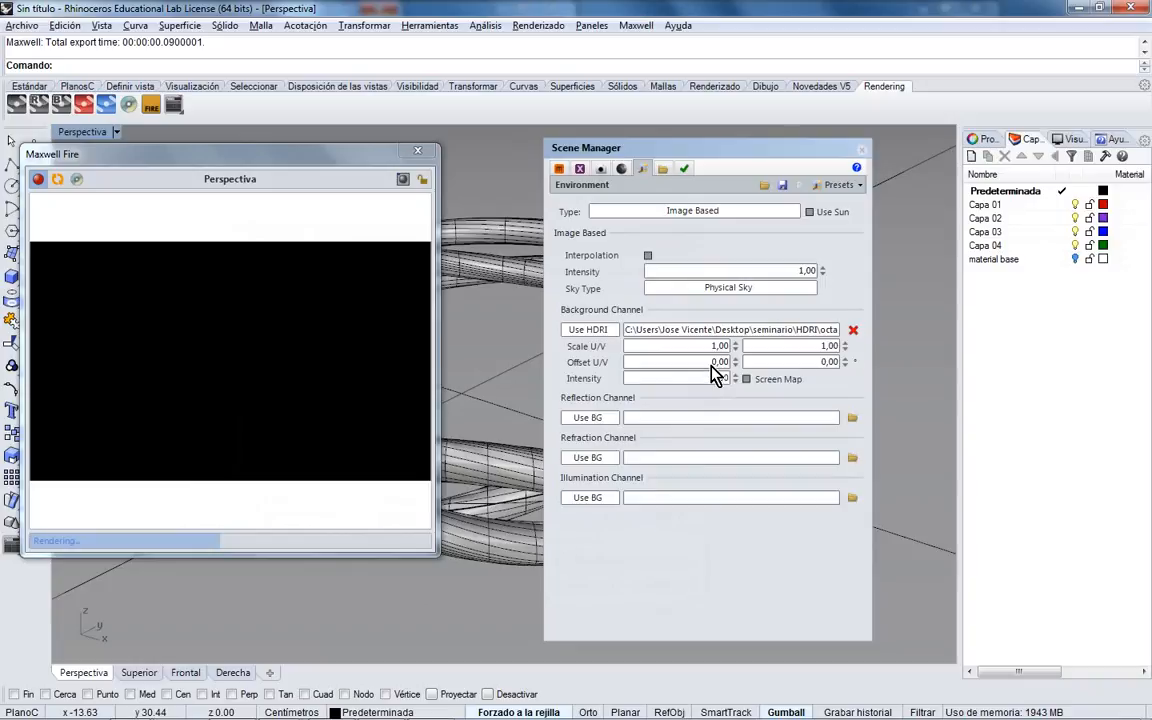
{"action": "double_click", "coordinate": [697, 331]}
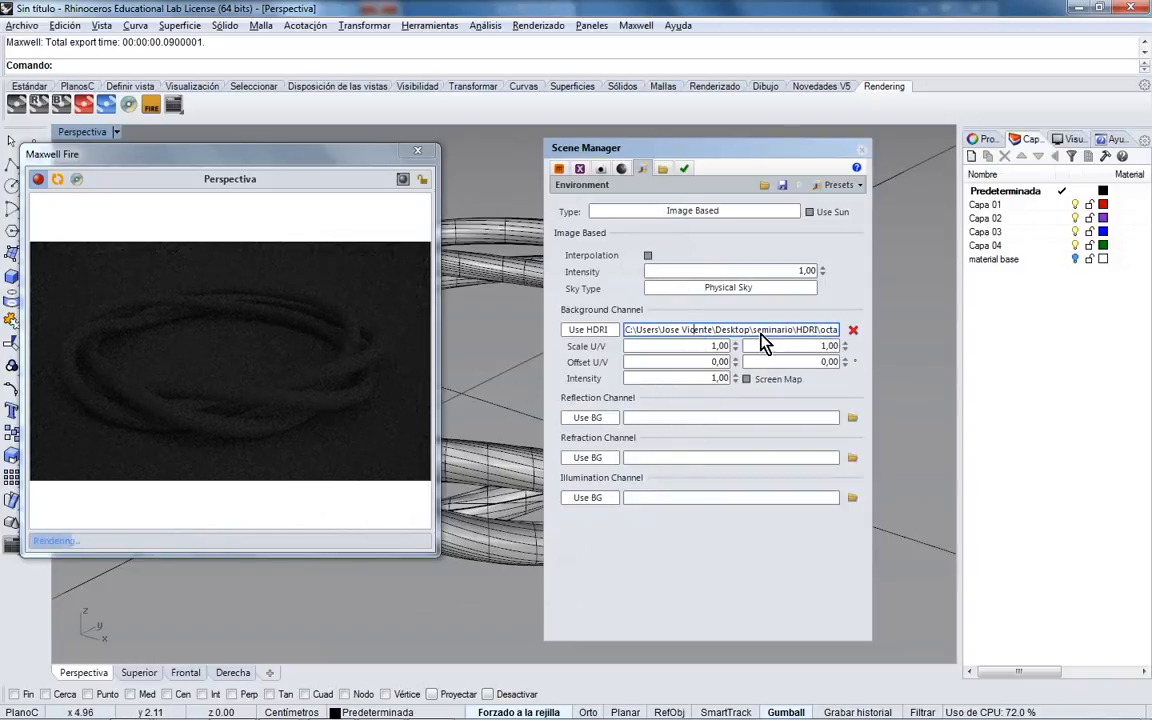
{"action": "left_click_drag", "start_coordinate": [628, 333], "coordinate": [933, 342]}
{"action": "key", "text": "ctrl+c"}
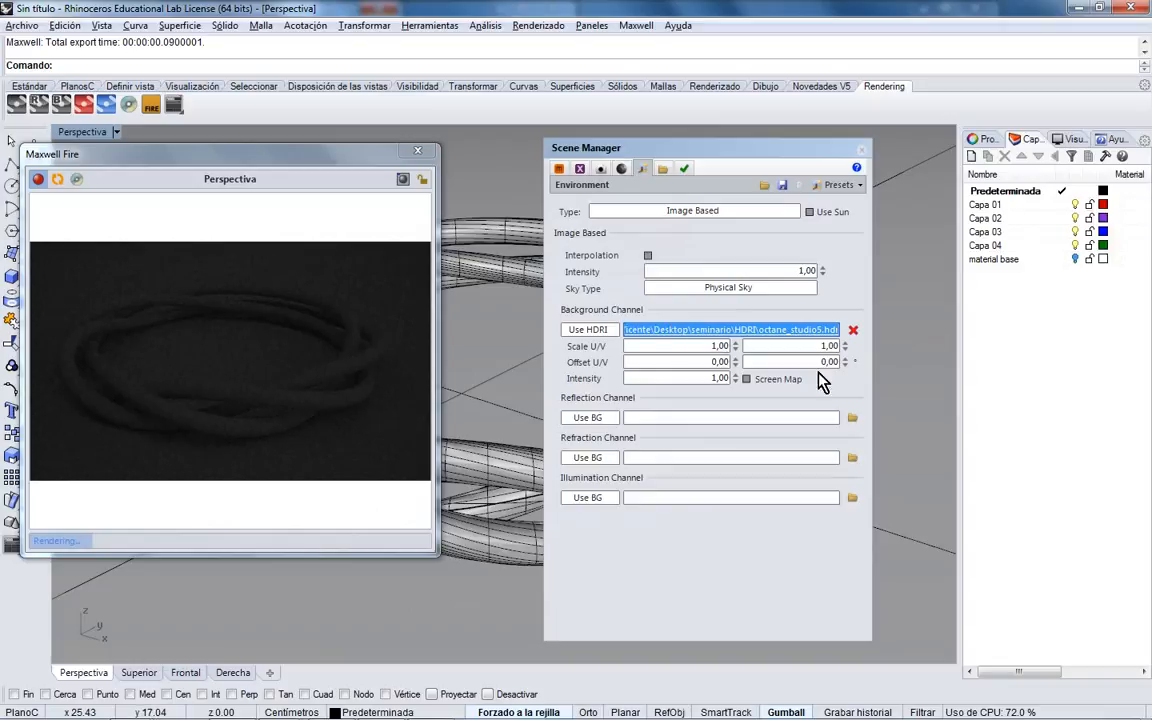
{"action": "left_click", "coordinate": [720, 499]}
{"action": "key", "text": "ctrl+v"}
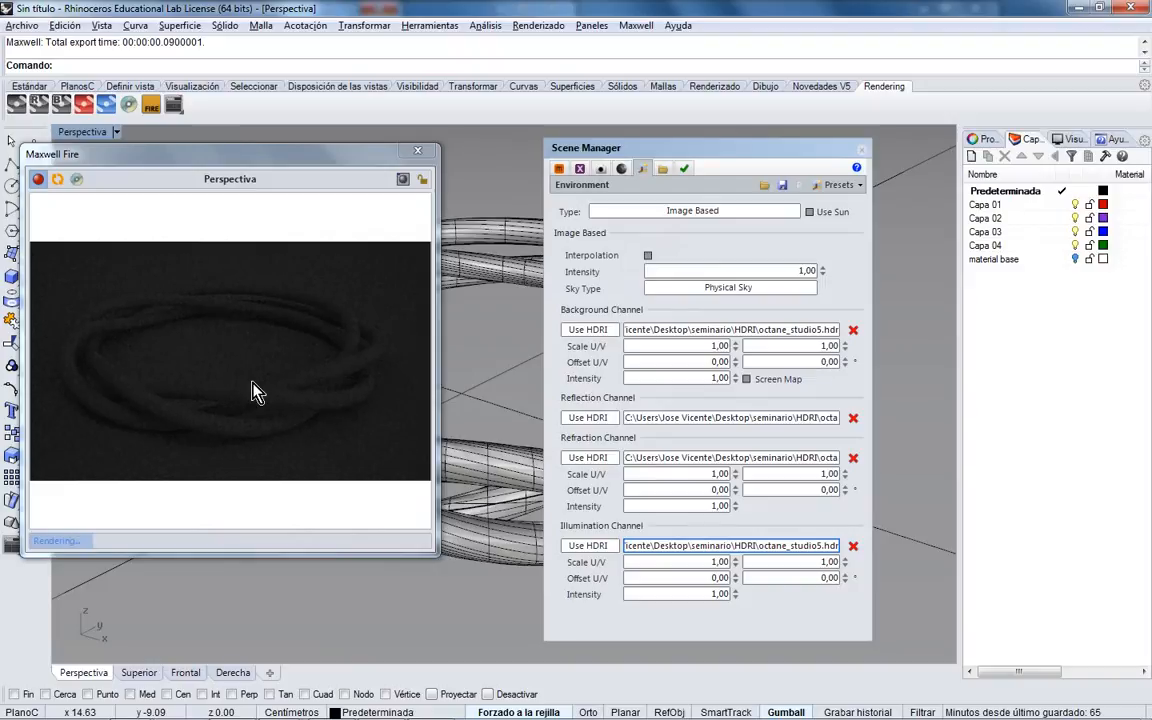
{"action": "left_click", "coordinate": [498, 370]}
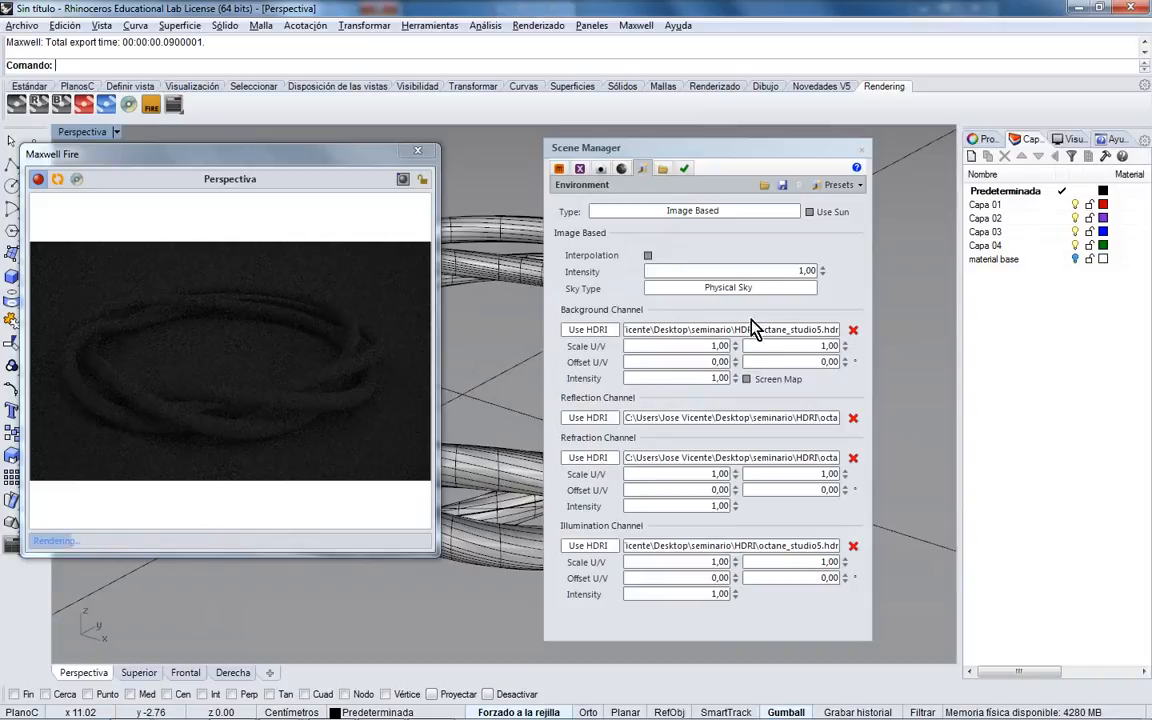
- Set the Image Based environment Intensity to 50 after trying 10
{"action": "left_click", "coordinate": [769, 274]}
{"action": "type", "text": "10"}
{"action": "key", "text": "Tab"}
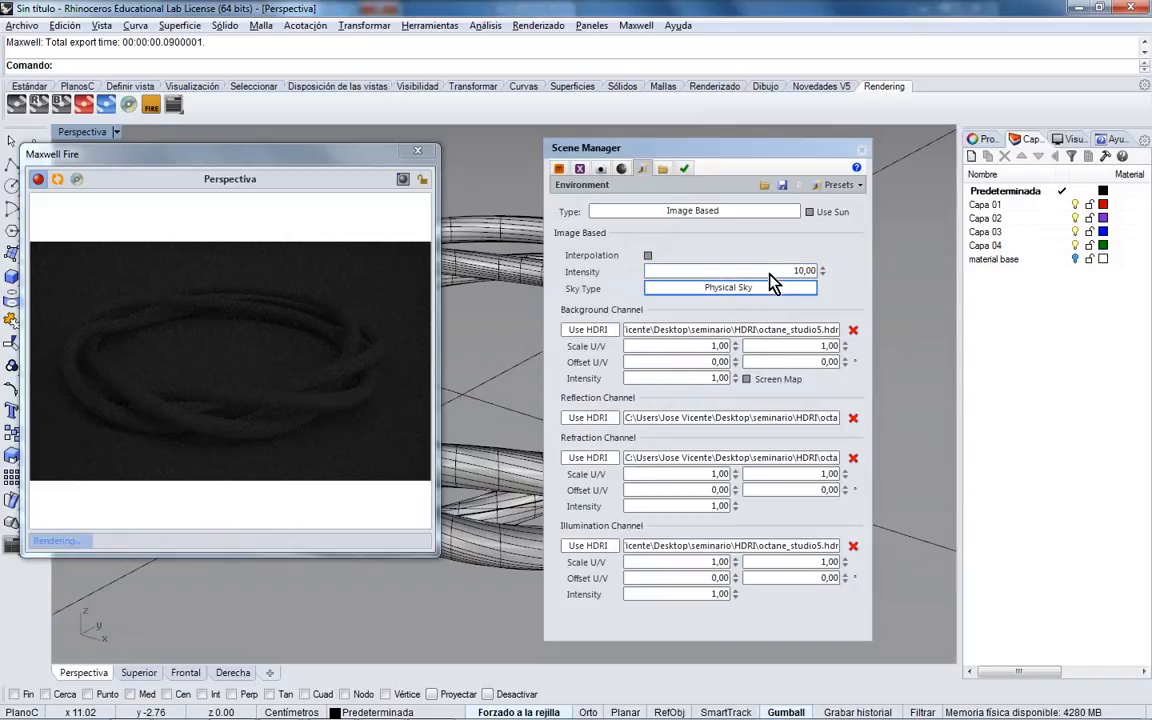
{"action": "left_click", "coordinate": [771, 273]}
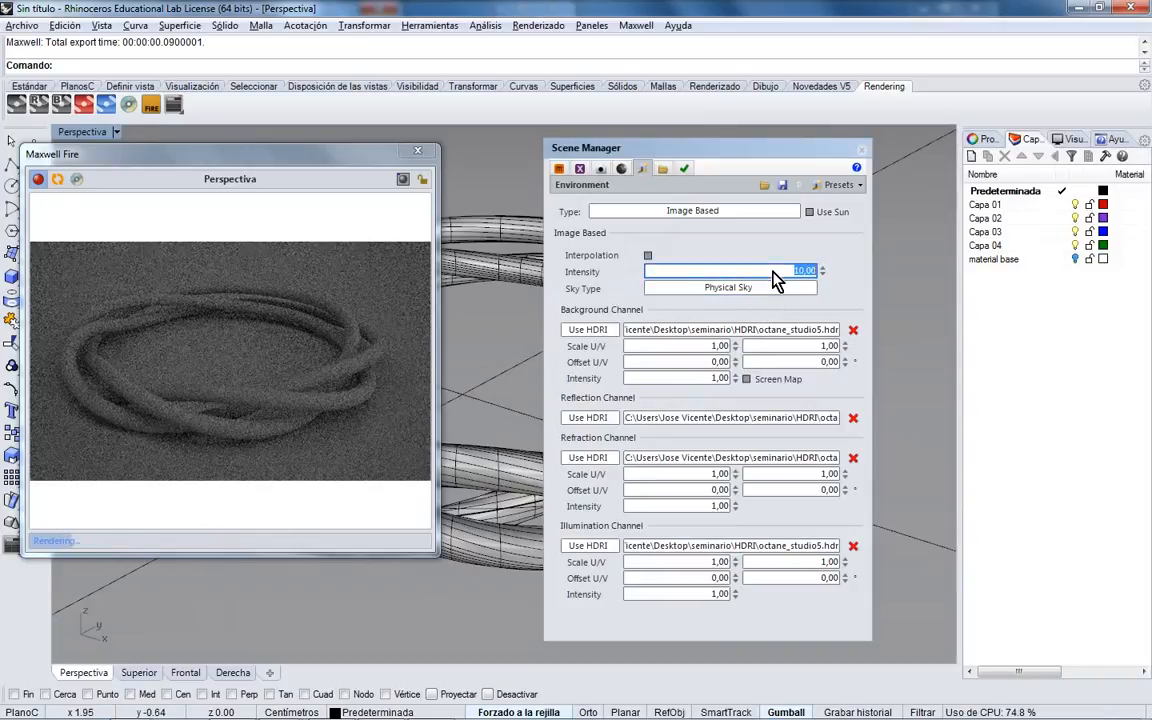
{"action": "type", "text": "50"}
{"action": "key", "text": "Tab"}
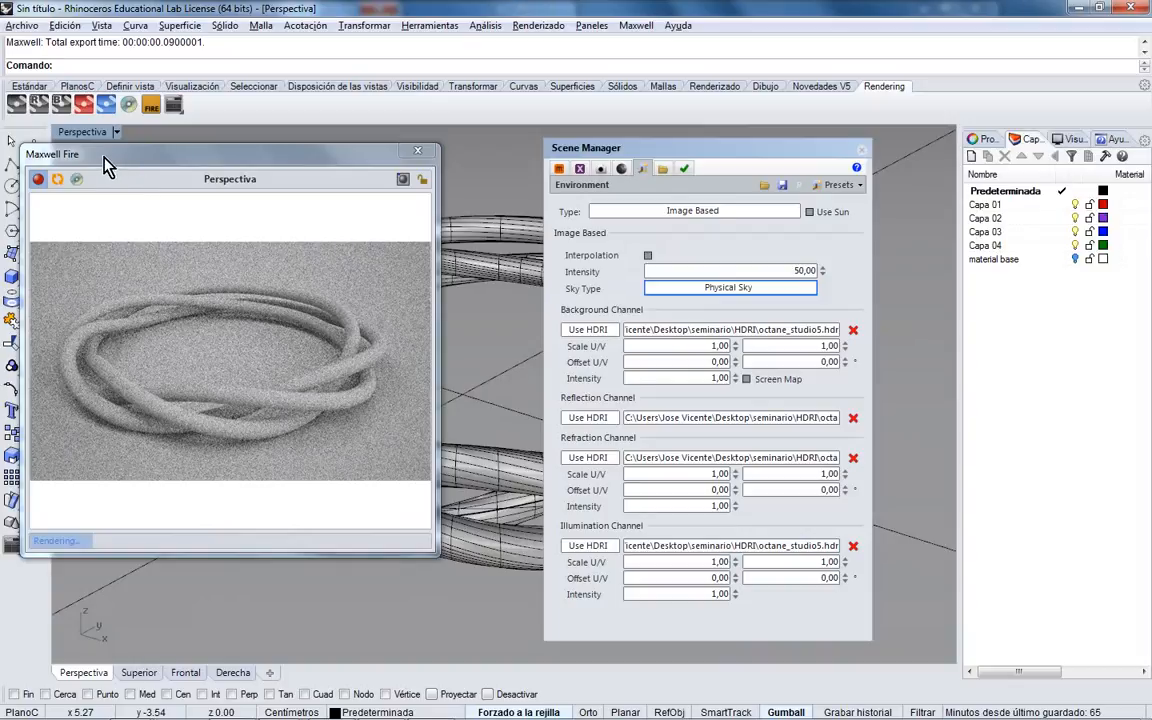
- Rearrange the Fire preview and Scene Manager windows and glance at Fire's quality settings
{"action": "left_click_drag", "start_coordinate": [103, 157], "coordinate": [109, 163]}
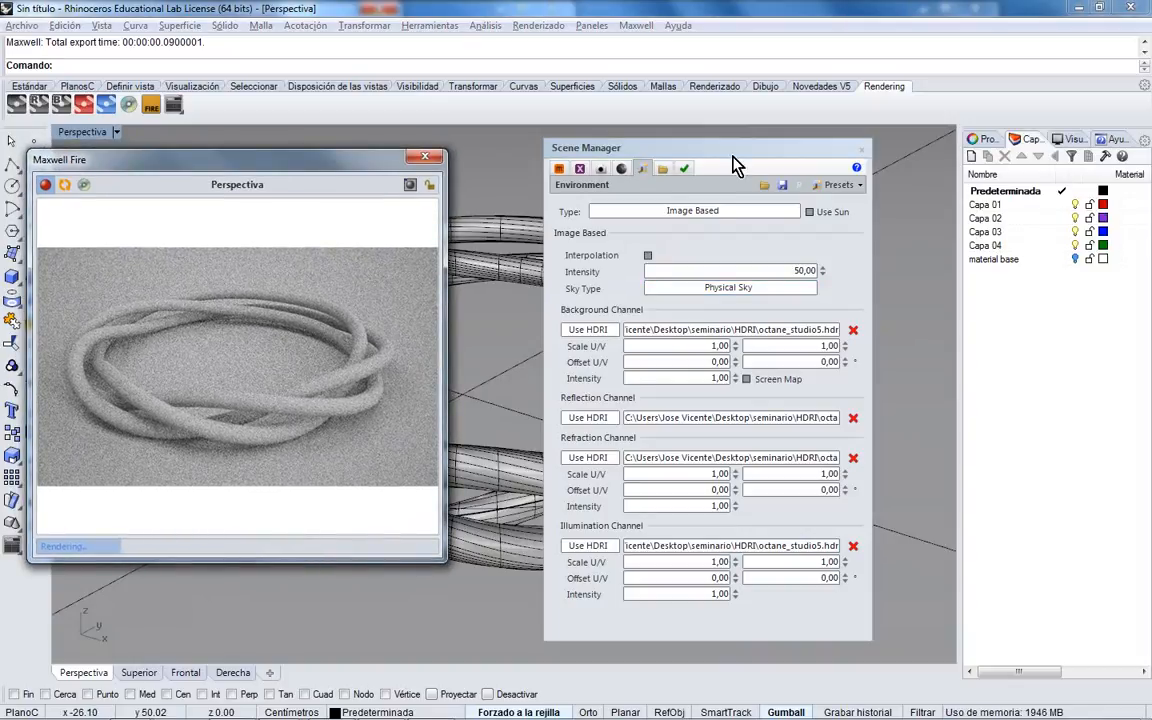
{"action": "left_click_drag", "start_coordinate": [729, 152], "coordinate": [975, 165]}
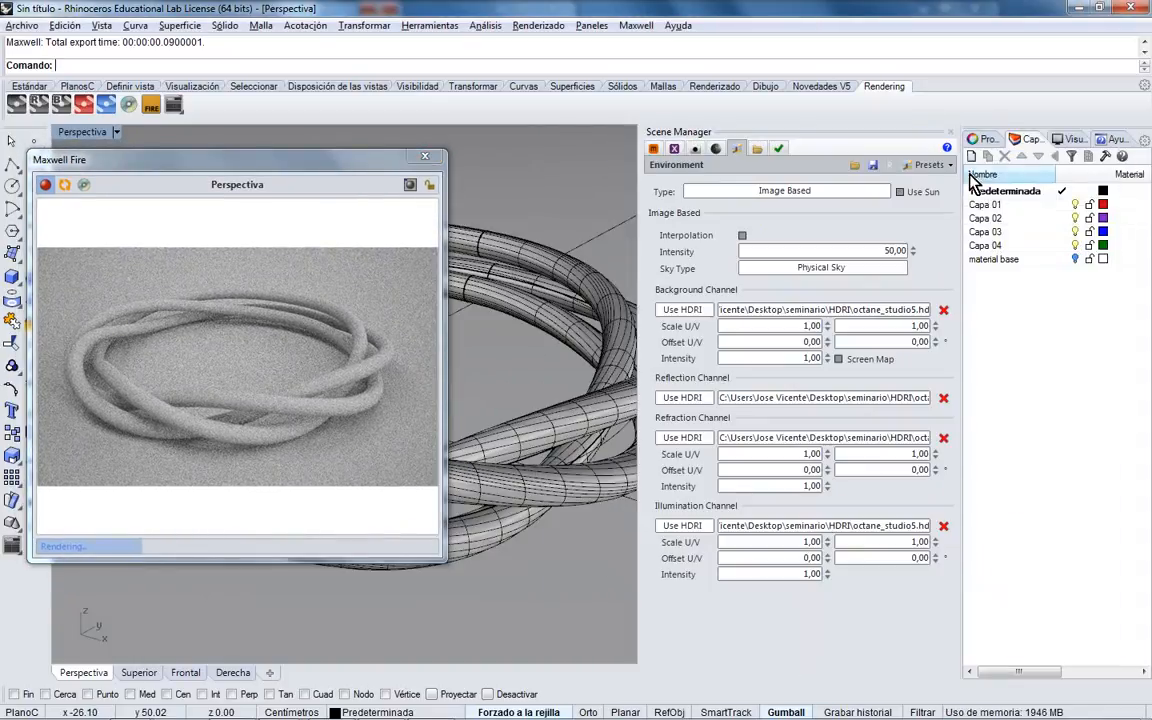
{"action": "left_click_drag", "start_coordinate": [866, 132], "coordinate": [770, 209]}
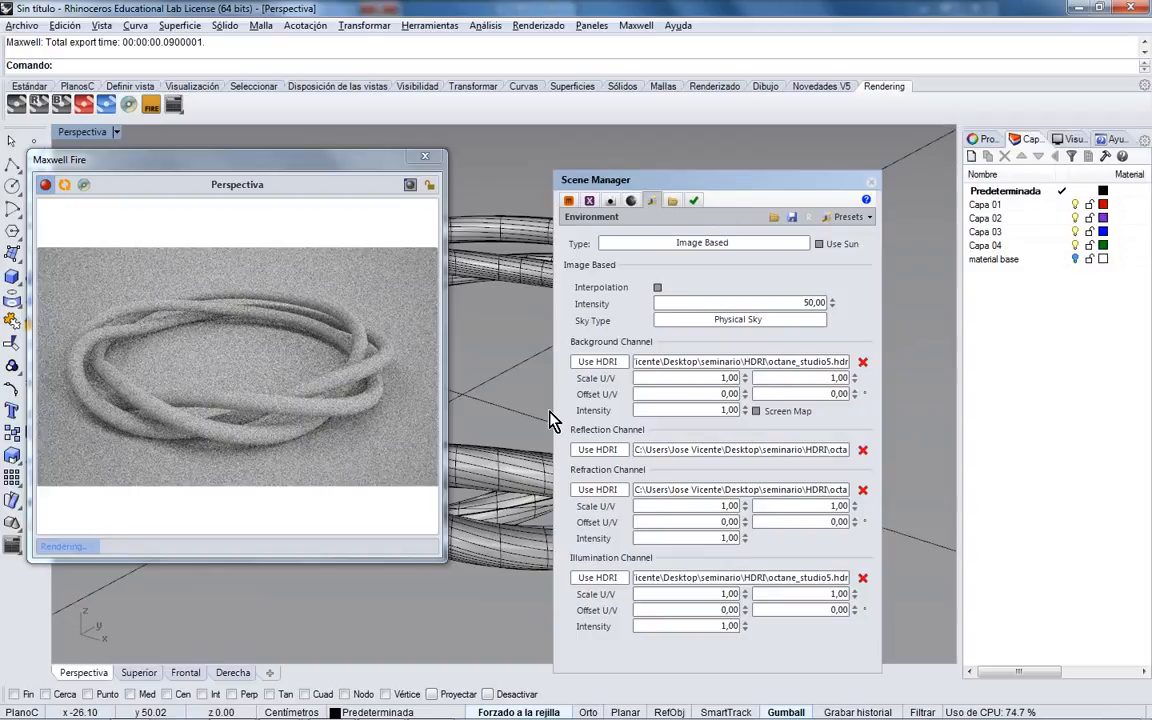
{"action": "left_click_drag", "start_coordinate": [663, 186], "coordinate": [714, 161]}
{"action": "right_click", "coordinate": [426, 324]}
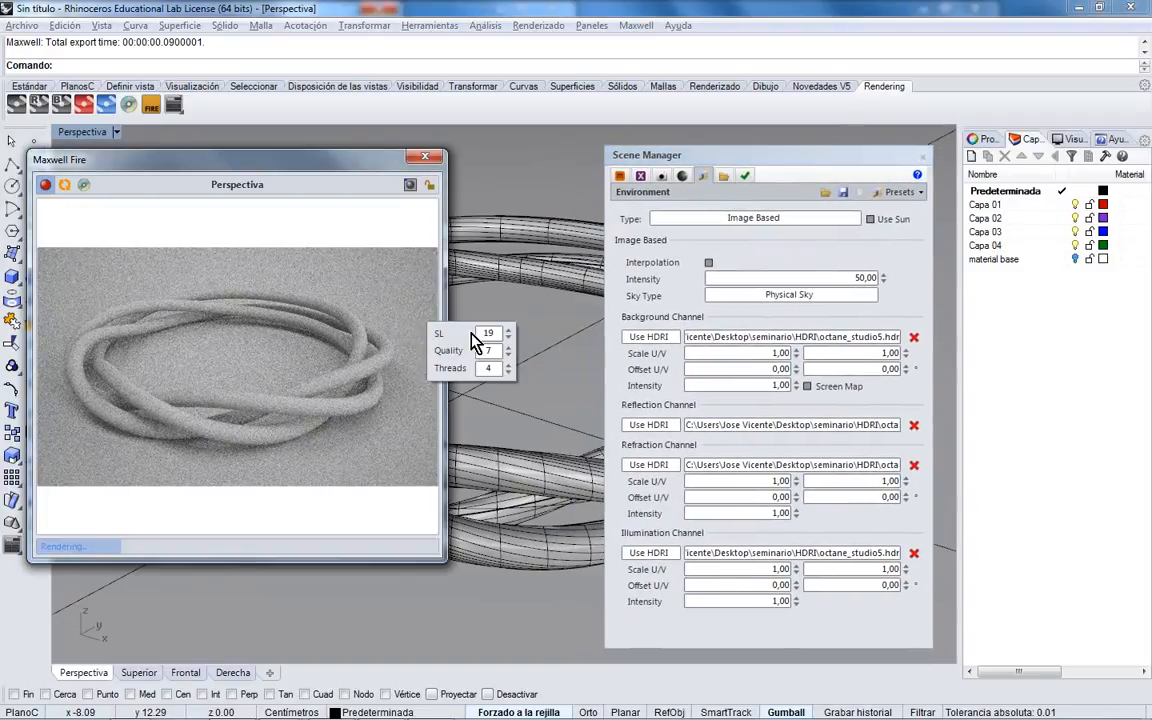
{"action": "left_click", "coordinate": [364, 296]}
- Orbit the ring lower and open the Scene Manager's empty Materials list
{"action": "right_click_drag", "start_coordinate": [524, 352], "coordinate": [540, 391]}
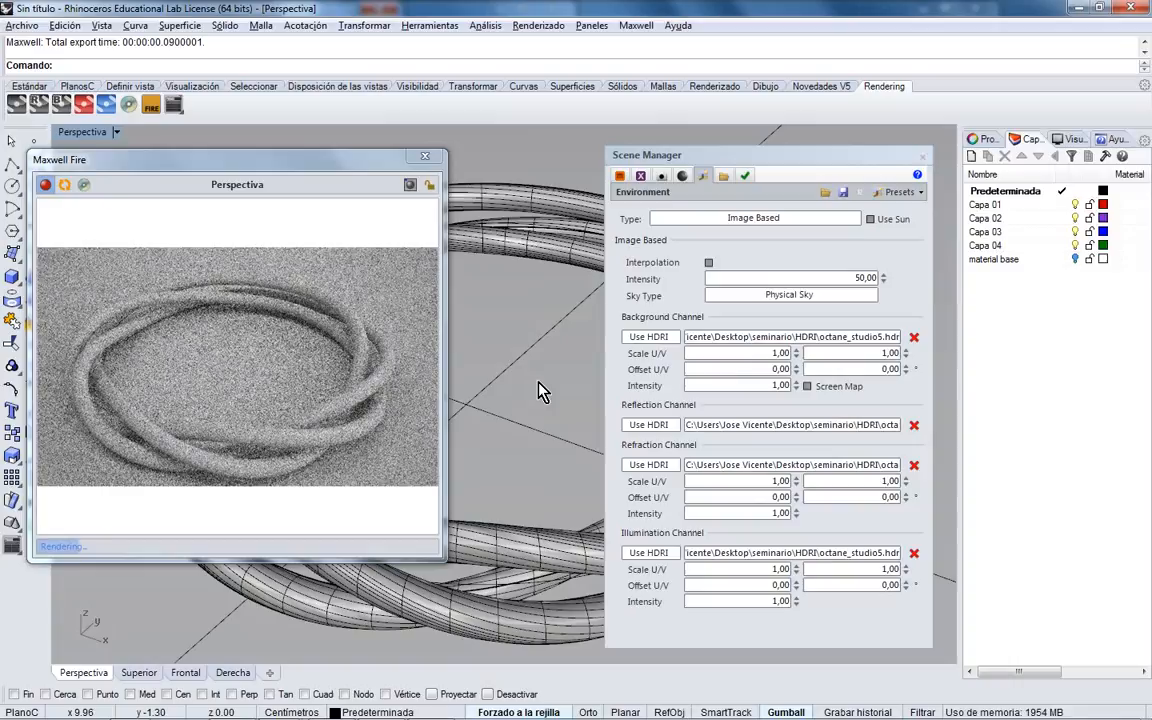
{"action": "right_click_drag", "start_coordinate": [540, 380], "coordinate": [541, 369]}
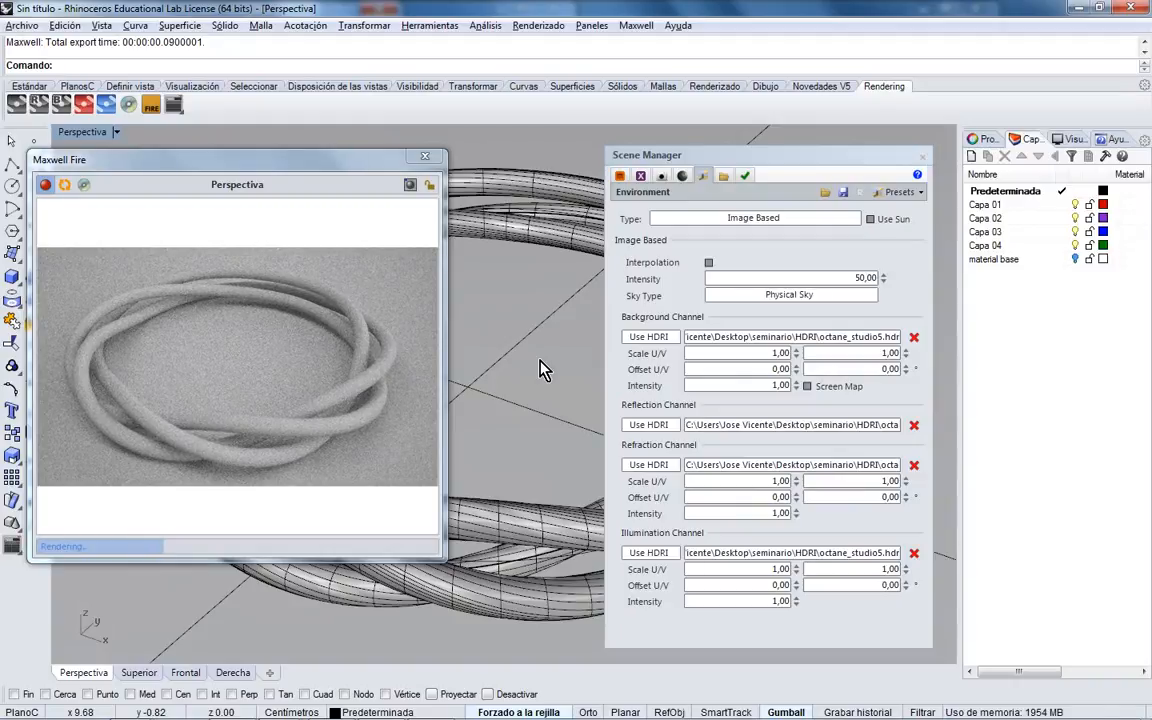
{"action": "left_click", "coordinate": [806, 287]}
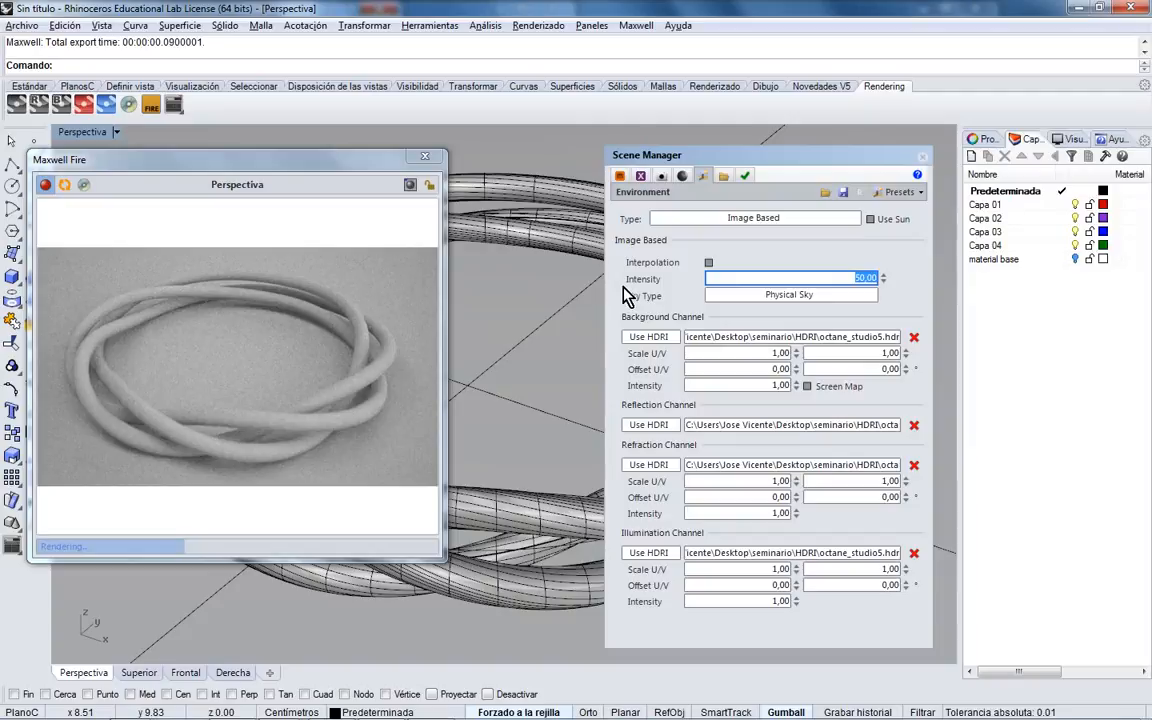
{"action": "left_click", "coordinate": [620, 175]}
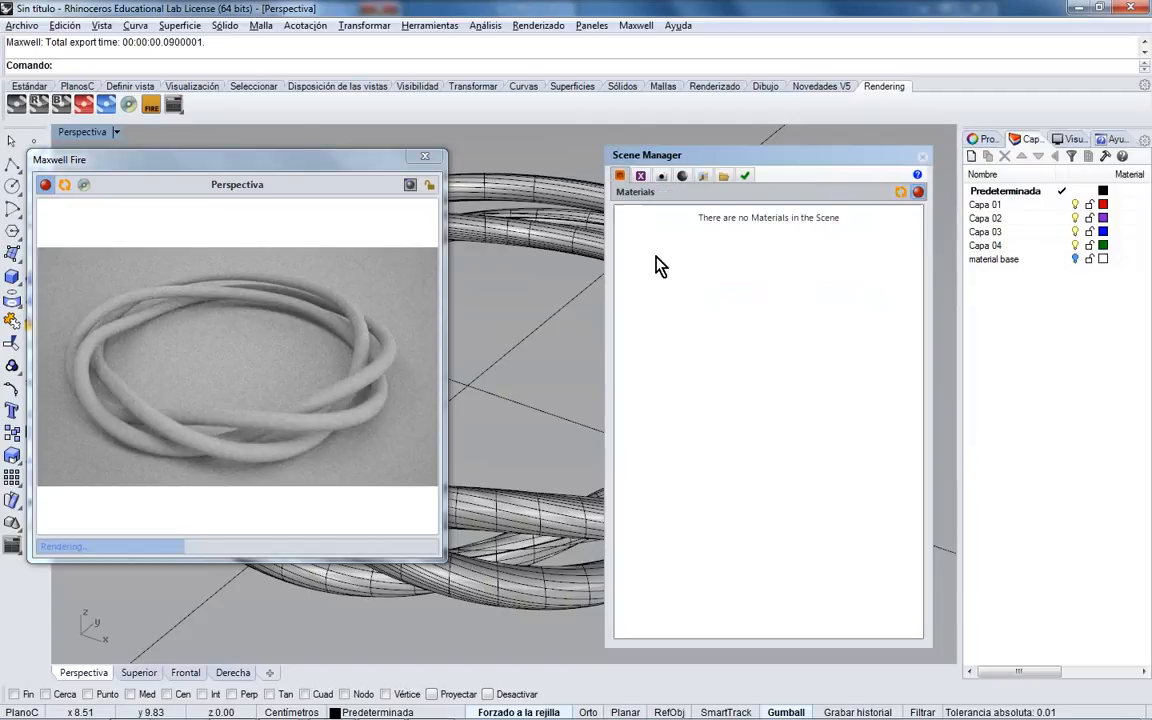
{"action": "right_click", "coordinate": [733, 263]}
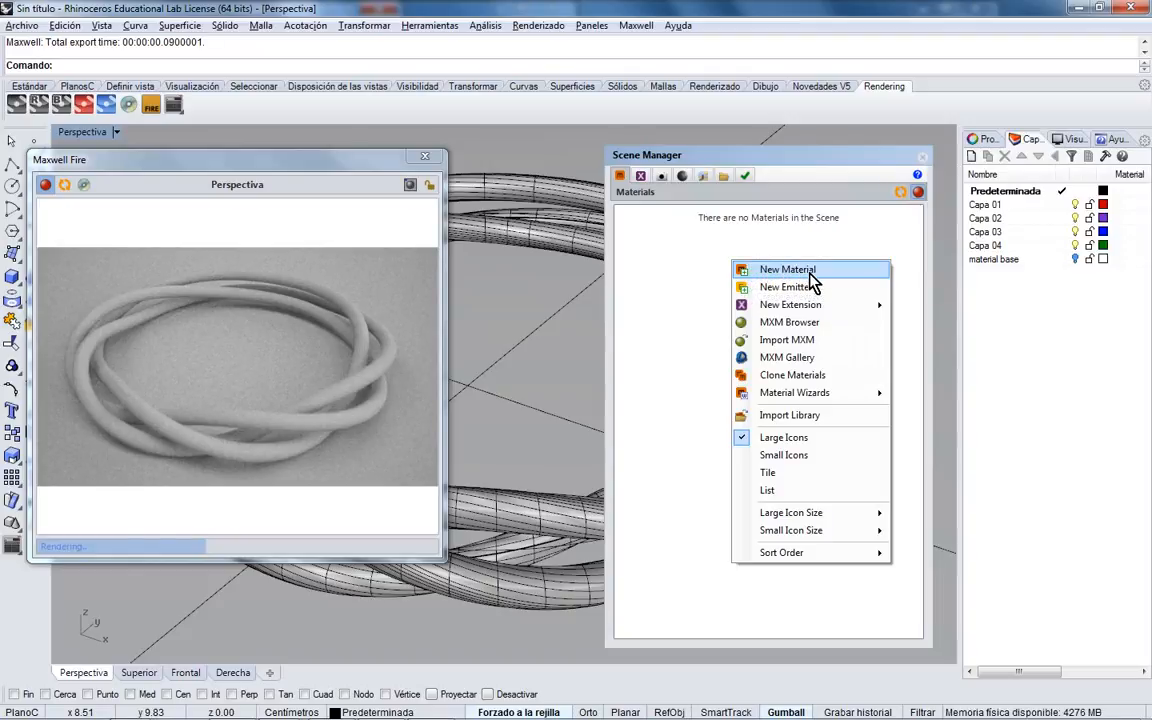
{"action": "mouse_move", "coordinate": [846, 395]}
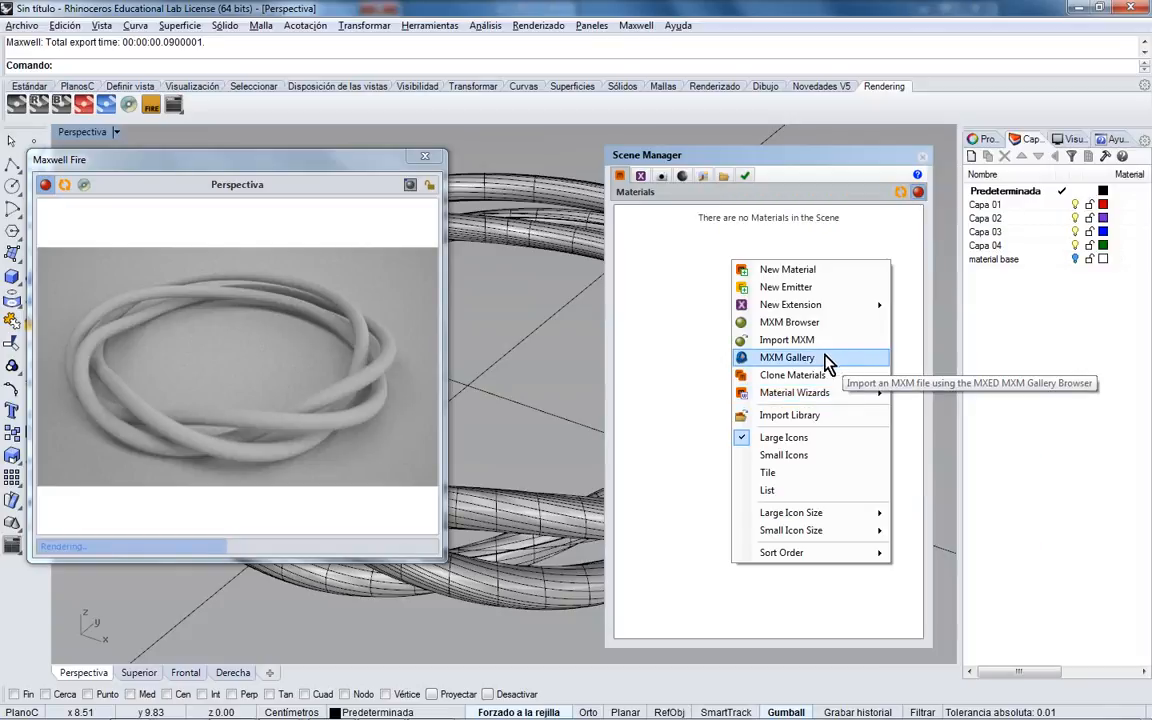
{"action": "left_click", "coordinate": [790, 358]}
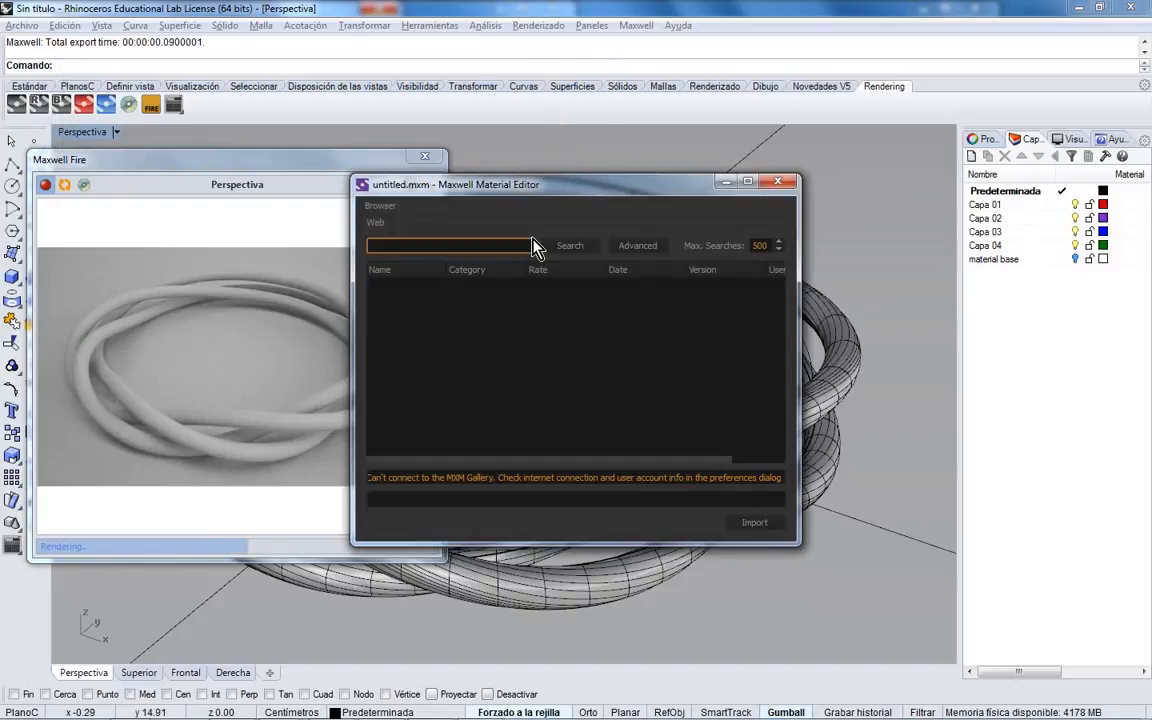
{"action": "left_click_drag", "start_coordinate": [542, 191], "coordinate": [582, 186]}
{"action": "left_click", "coordinate": [644, 426]}
{"action": "left_click_drag", "start_coordinate": [836, 544], "coordinate": [908, 620]}
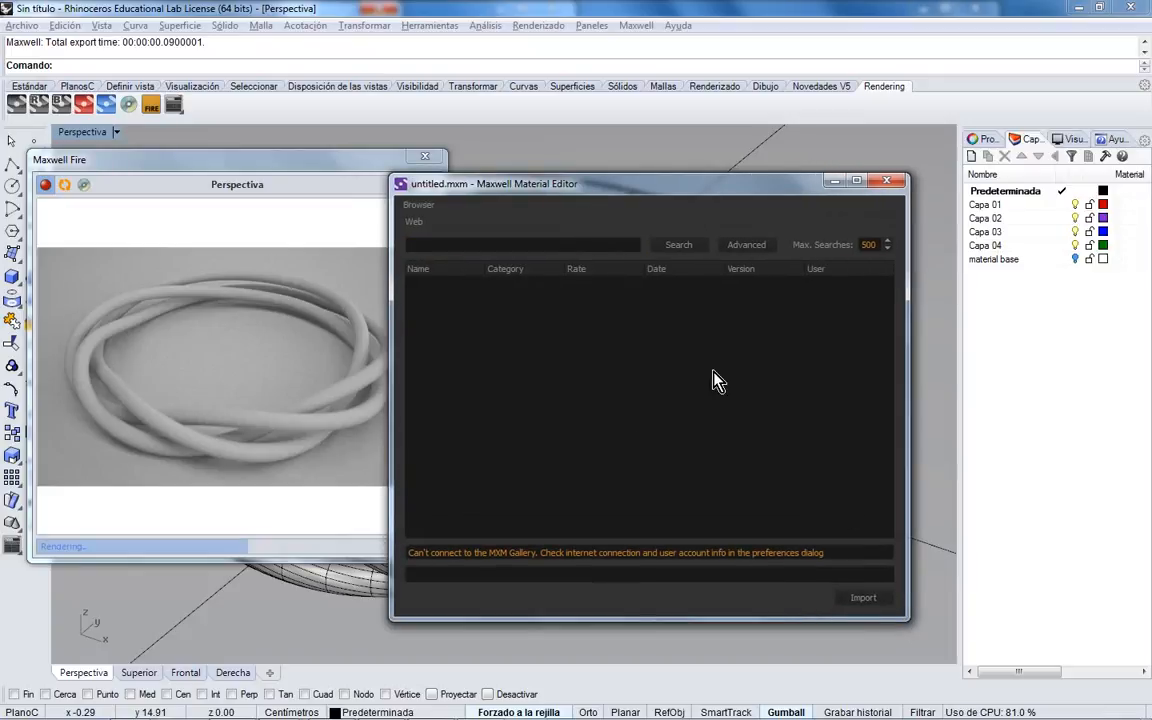
{"action": "left_click", "coordinate": [886, 180]}
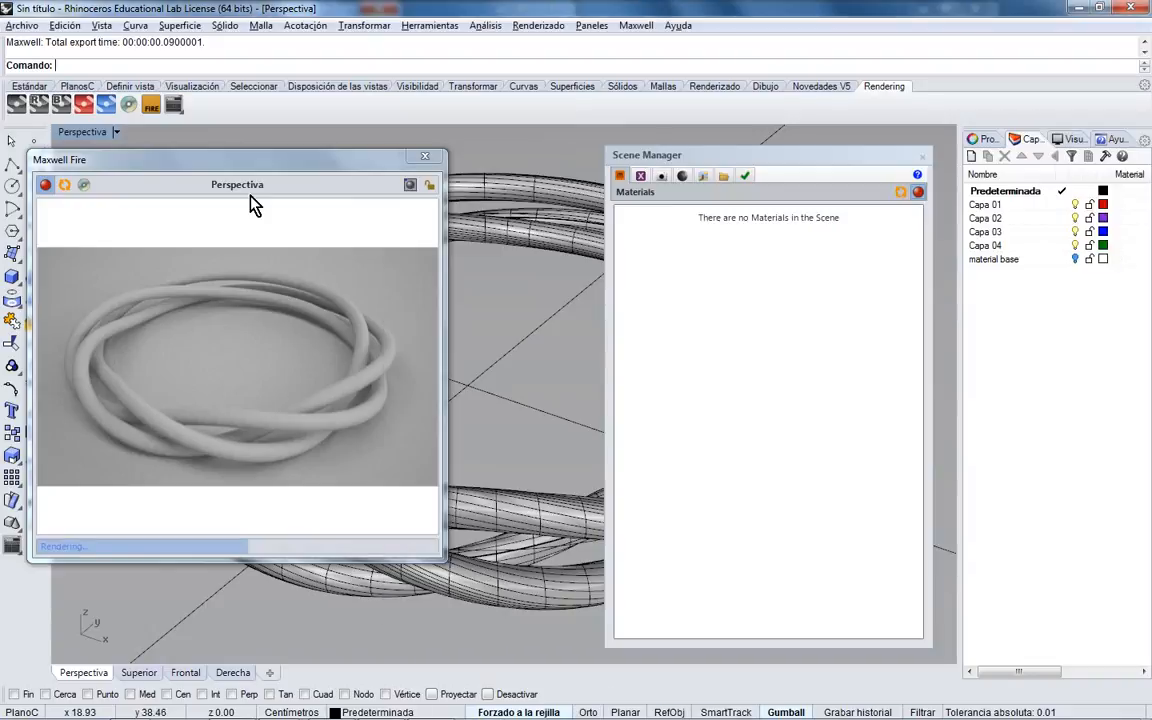
{"action": "right_click", "coordinate": [759, 285]}
- Create a new Maxwell material and open its BSDF properties in the Material Editor
{"action": "left_click", "coordinate": [790, 292]}
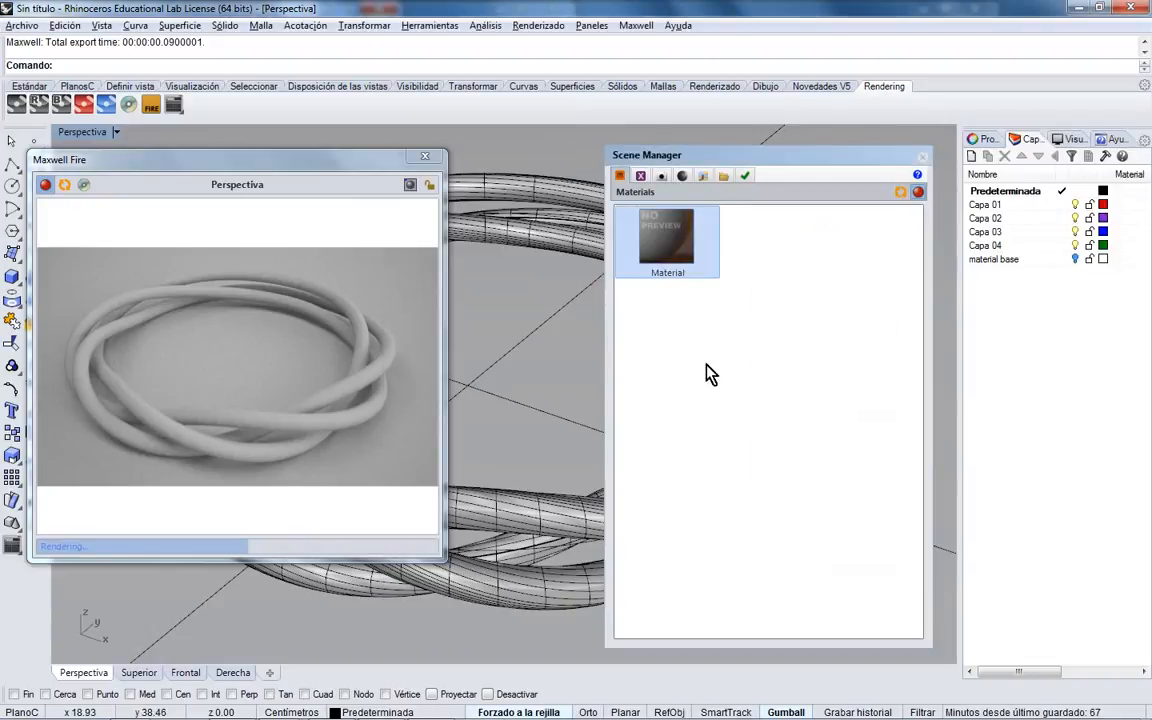
{"action": "double_click", "coordinate": [680, 248]}
{"action": "left_click_drag", "start_coordinate": [752, 262], "coordinate": [648, 265]}
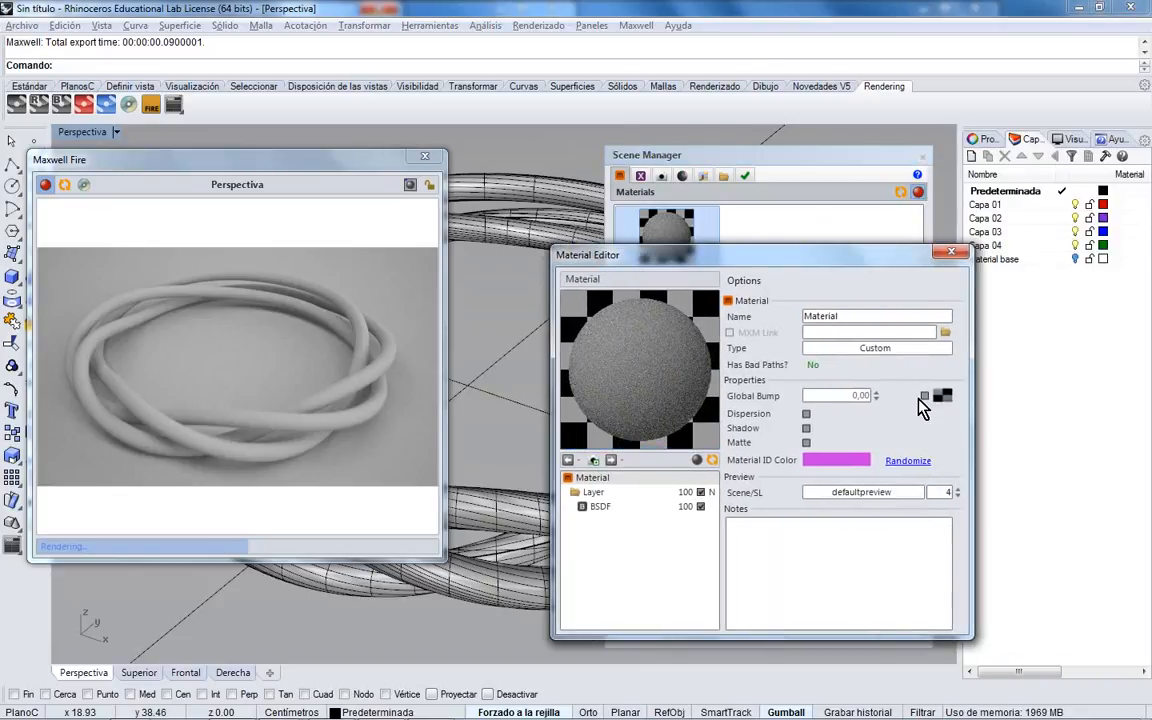
{"action": "left_click", "coordinate": [643, 507]}
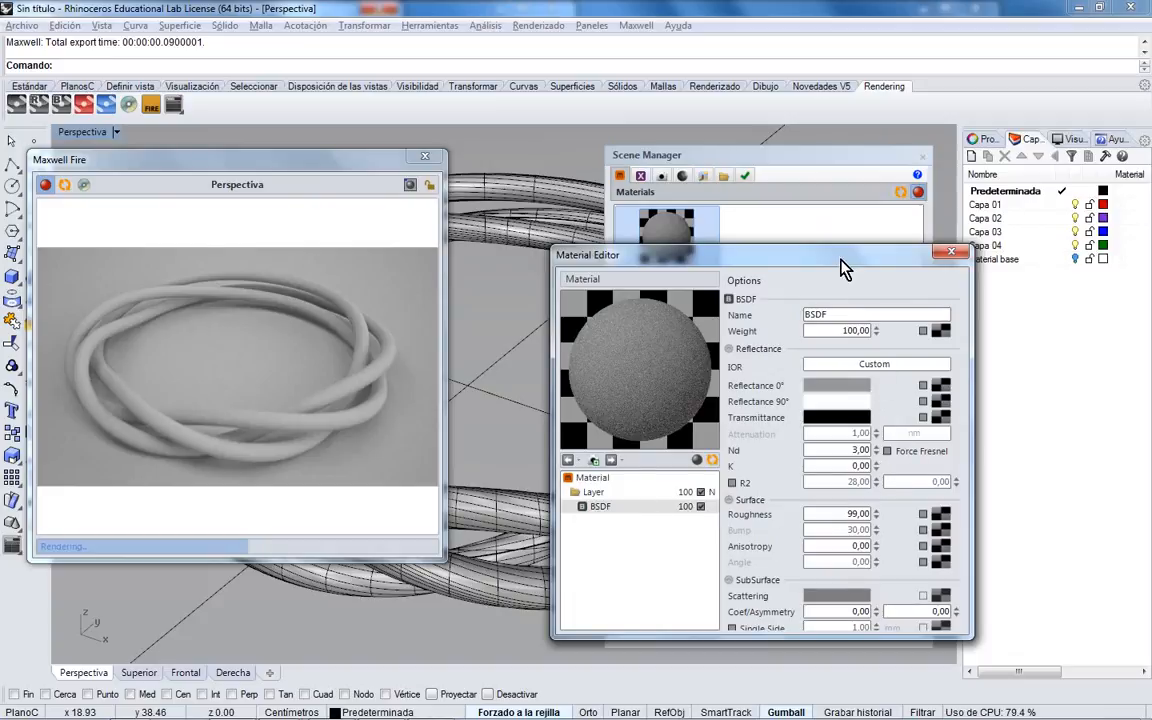
{"action": "left_click_drag", "start_coordinate": [843, 258], "coordinate": [817, 231]}
- Lighten Reflectance 0° to 229 grey and set Roughness to 0
{"action": "left_click", "coordinate": [815, 358]}
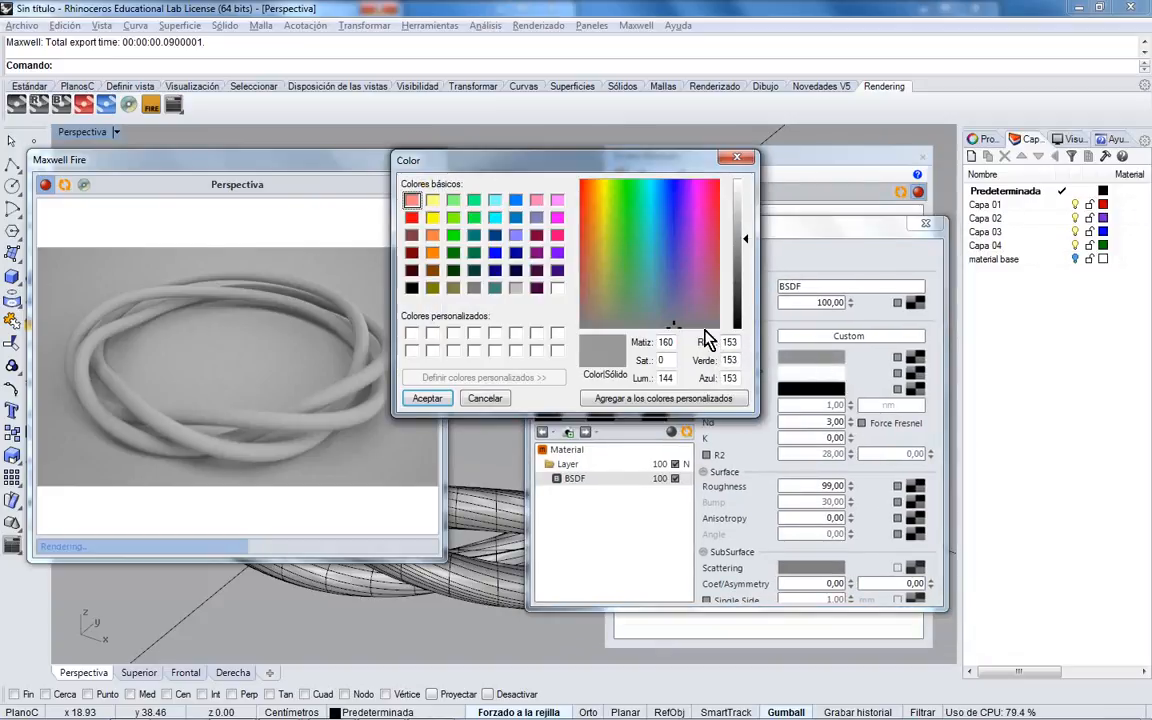
{"action": "left_click_drag", "start_coordinate": [746, 237], "coordinate": [745, 193]}
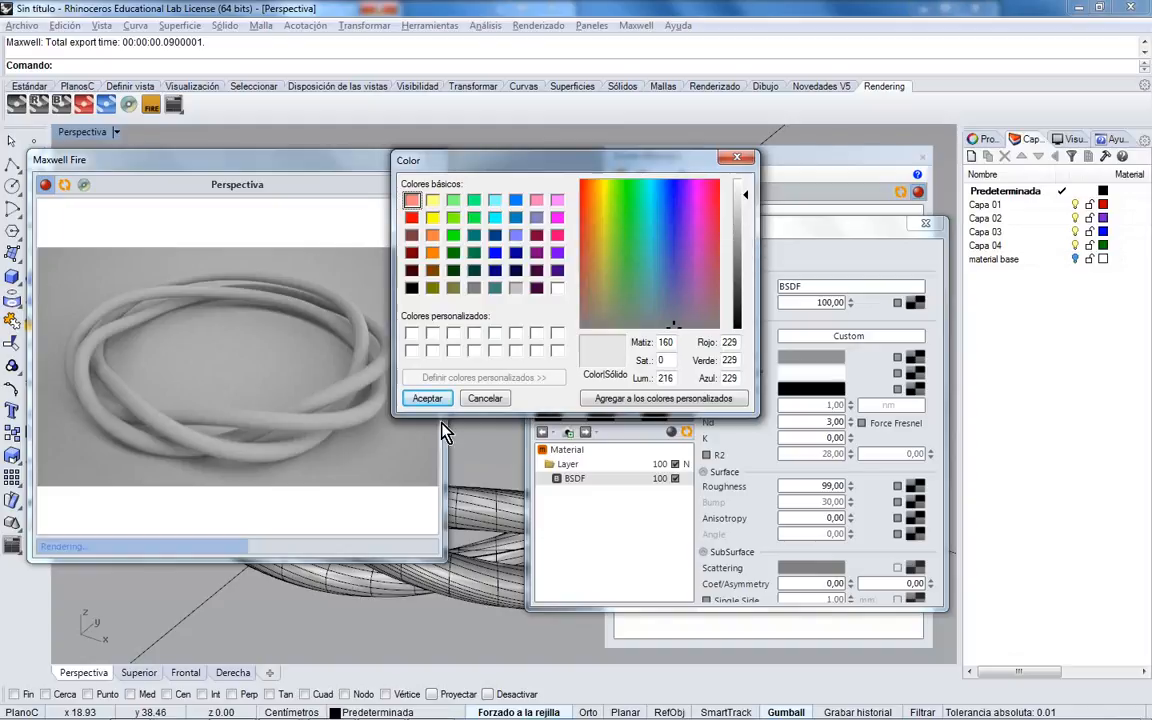
{"action": "left_click", "coordinate": [948, 468]}
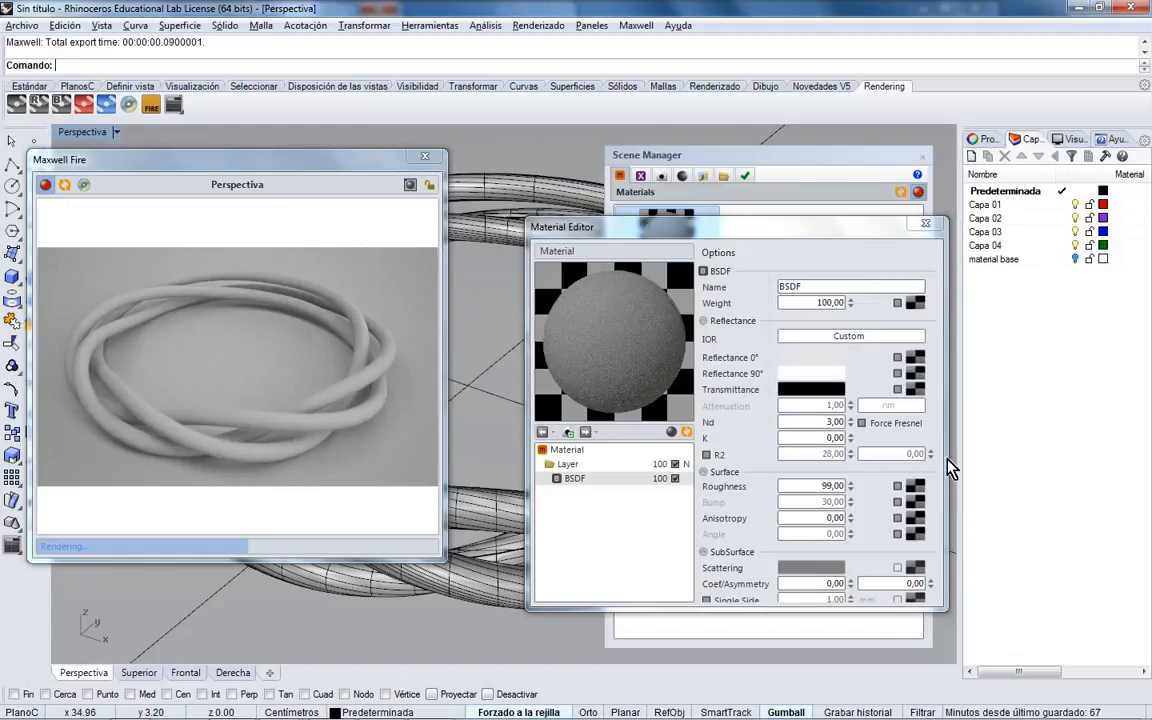
{"action": "left_click_drag", "start_coordinate": [944, 620], "coordinate": [990, 662]}
{"action": "left_click", "coordinate": [848, 488]}
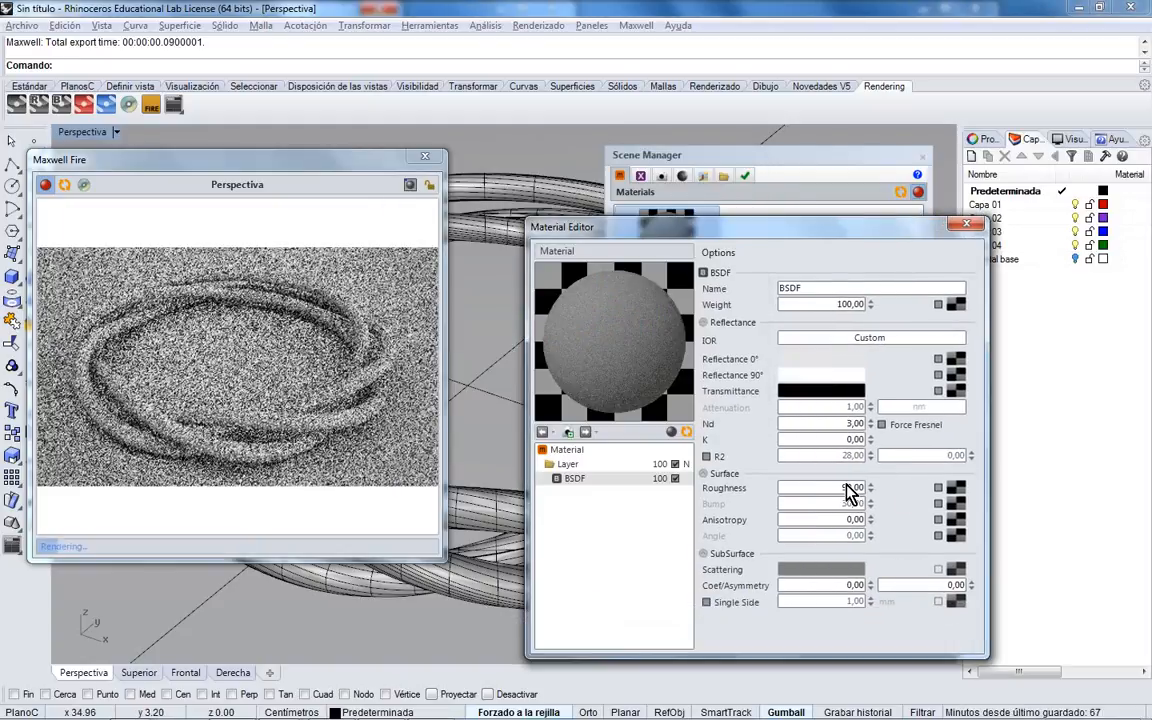
{"action": "key", "text": "Tab"}
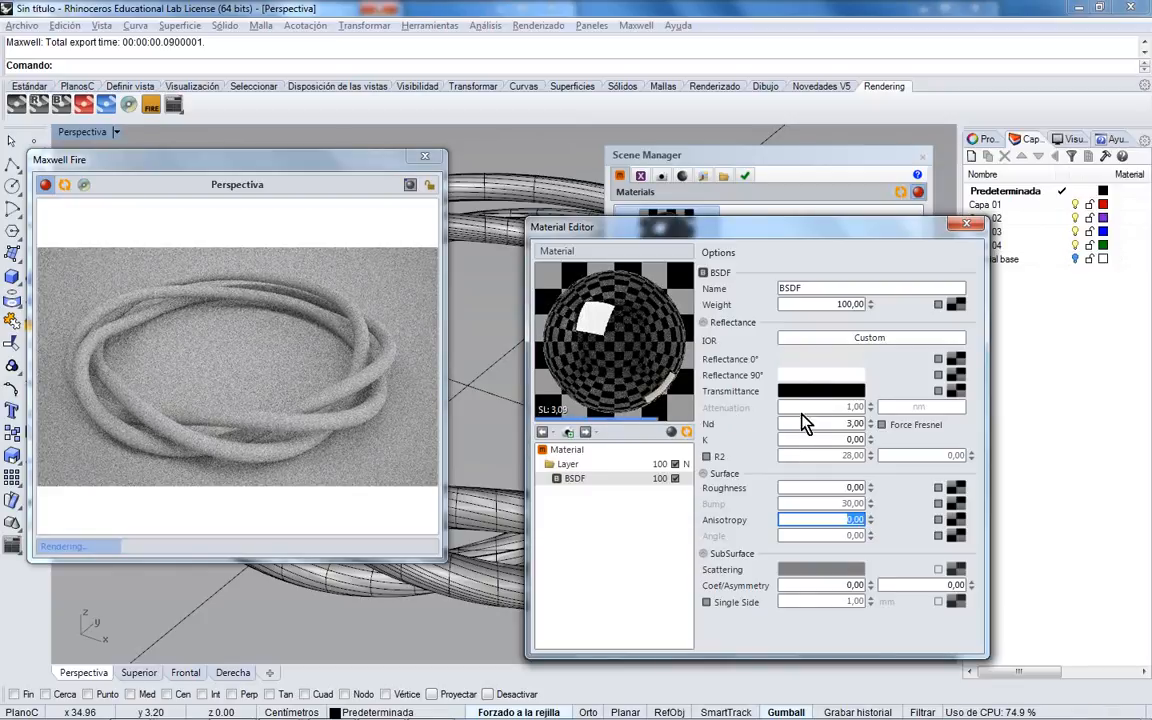
- Set Transmittance to grey 178 and close the Material Editor
{"action": "left_click", "coordinate": [822, 392]}
{"action": "left_click", "coordinate": [739, 226]}
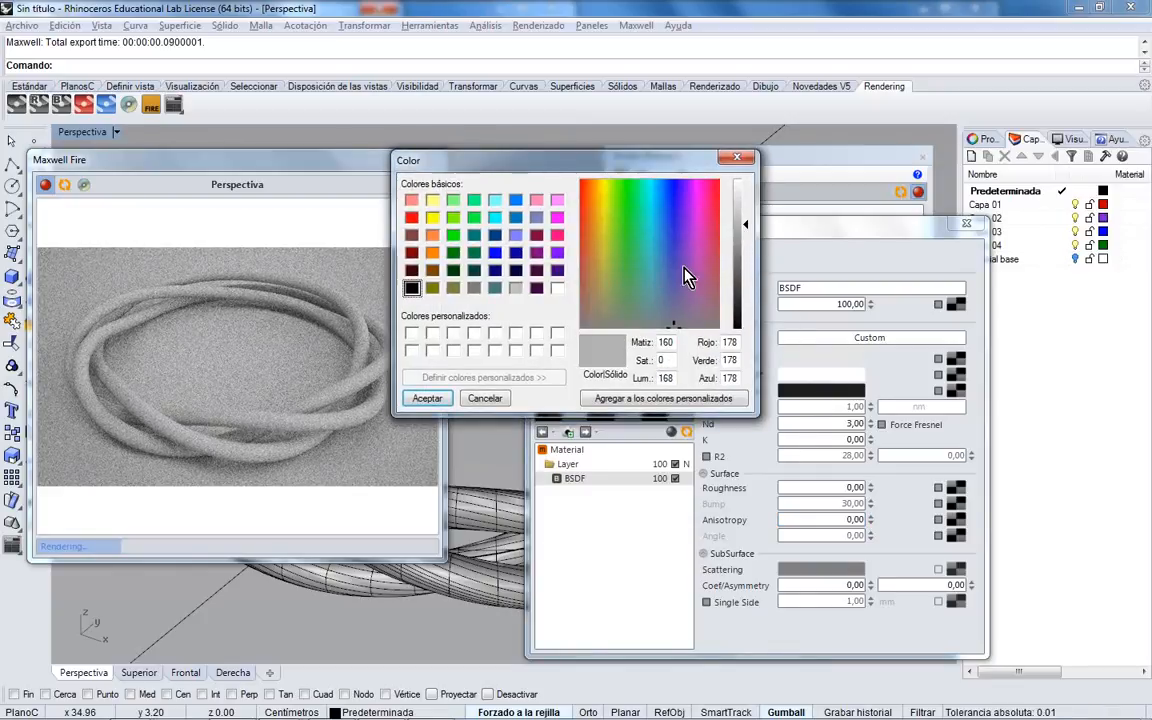
{"action": "left_click", "coordinate": [443, 398]}
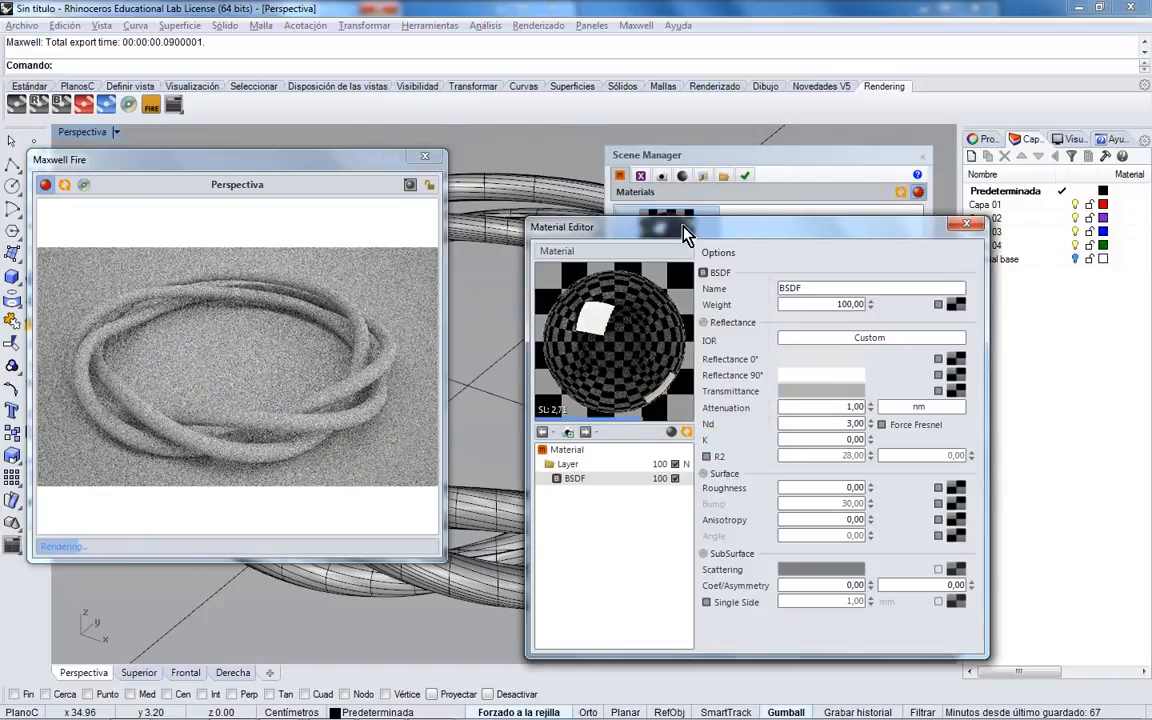
{"action": "left_click_drag", "start_coordinate": [616, 224], "coordinate": [679, 226]}
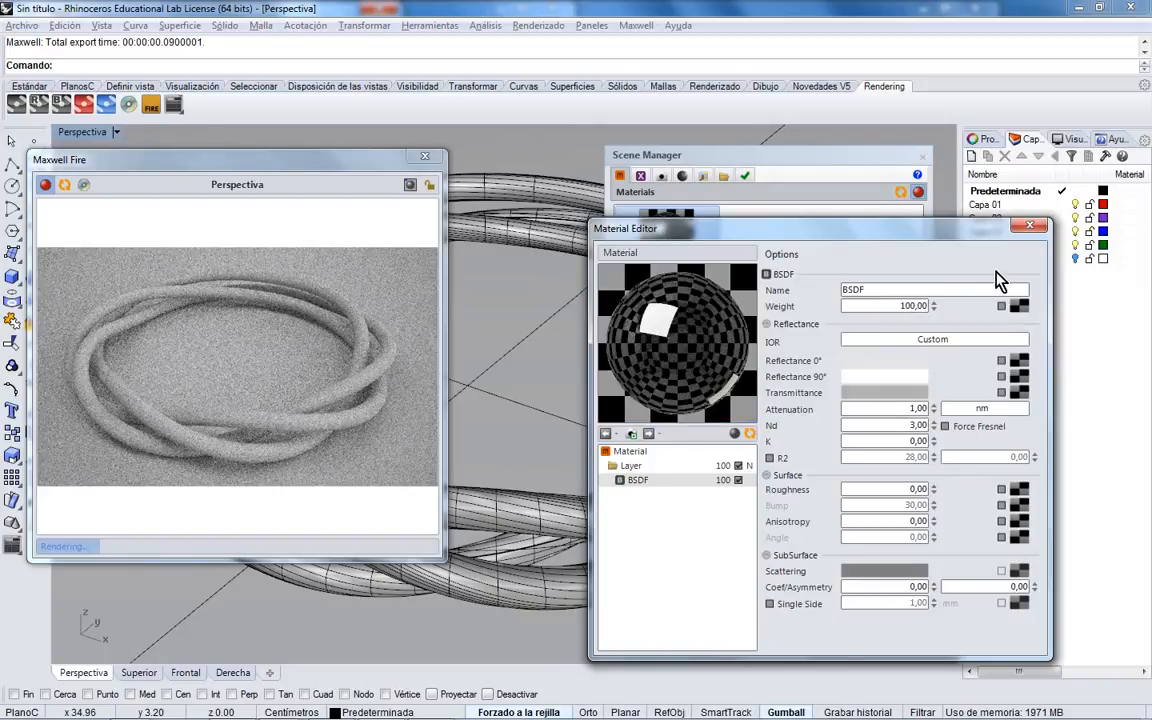
{"action": "left_click", "coordinate": [1029, 224]}
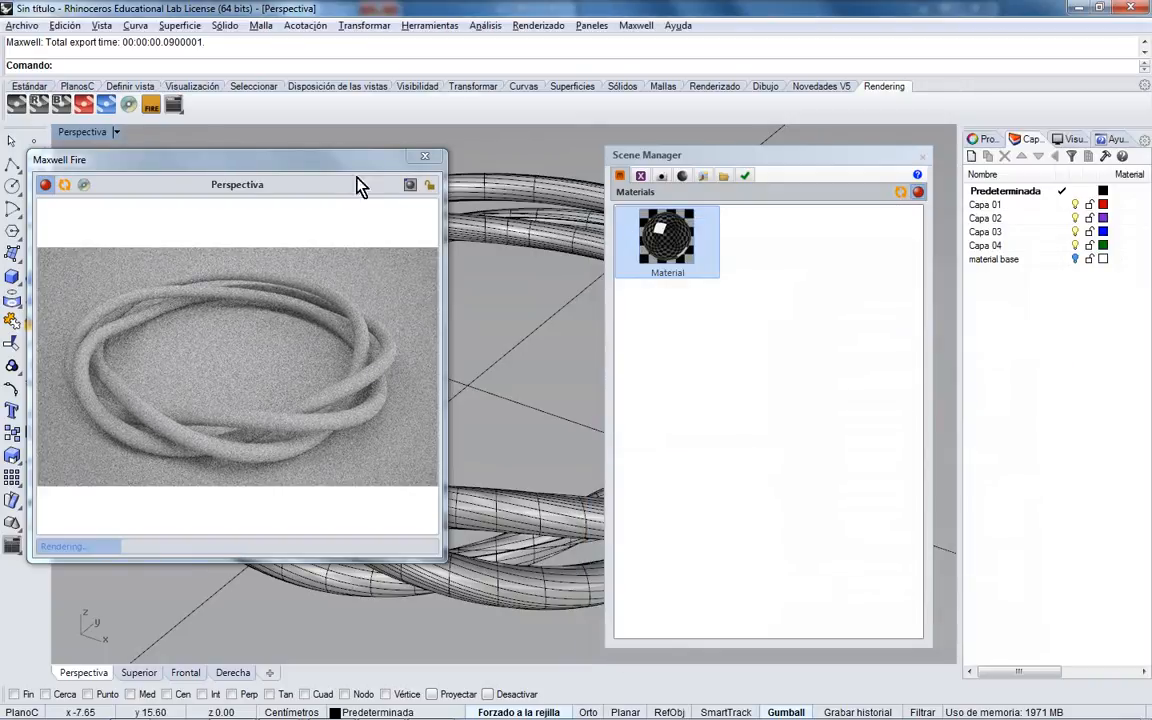
- Drag the Material onto all three ring tubes so the Fire preview renders metallic
{"action": "left_click_drag", "start_coordinate": [320, 160], "coordinate": [262, 167]}
{"action": "left_click_drag", "start_coordinate": [601, 208], "coordinate": [590, 232]}
{"action": "left_click_drag", "start_coordinate": [679, 236], "coordinate": [576, 253]}
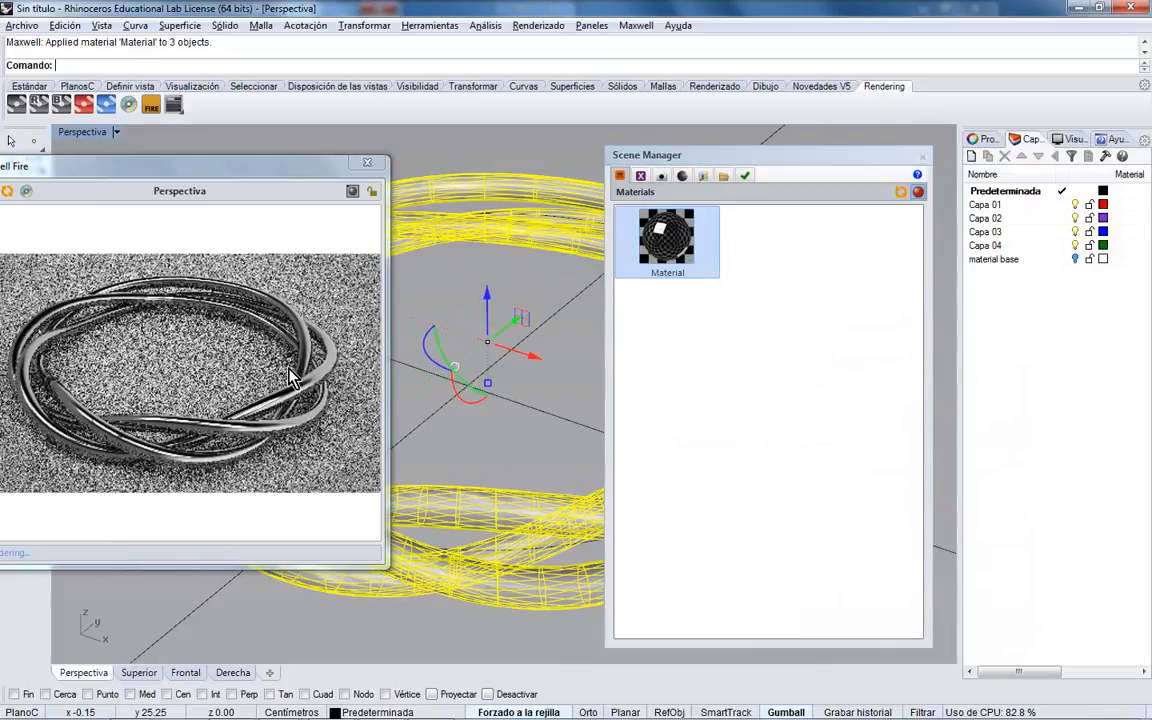
{"action": "left_click_drag", "start_coordinate": [251, 168], "coordinate": [294, 152]}
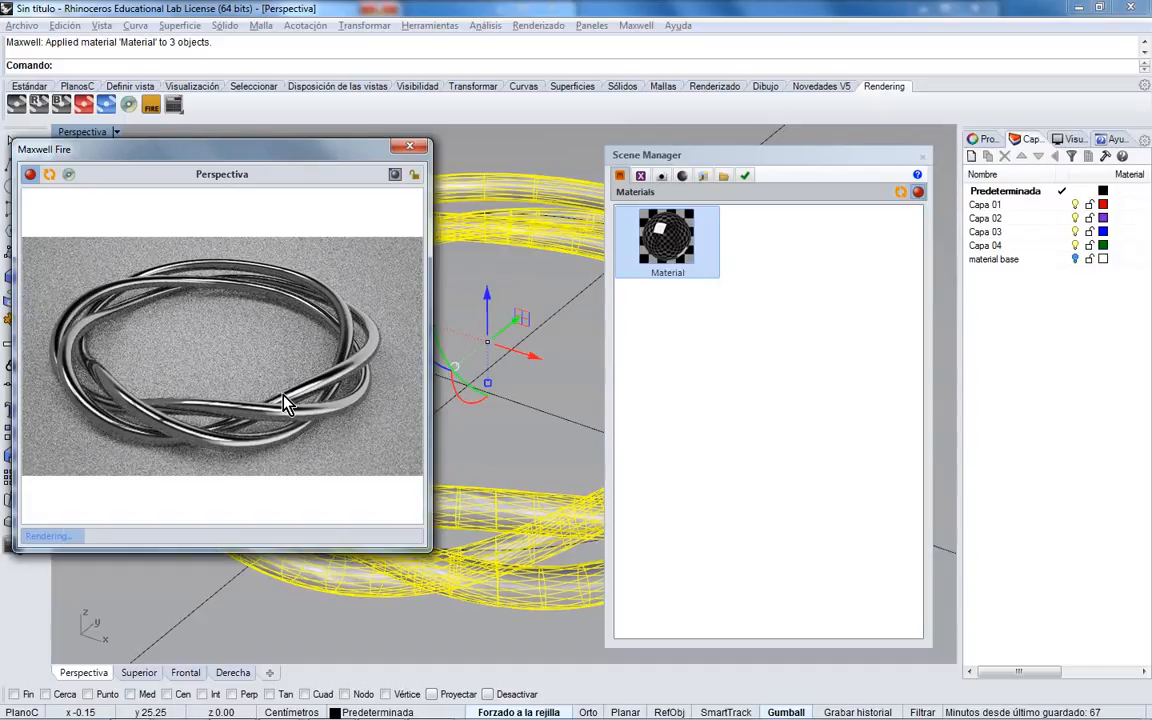
- Reopen the Material's settings and select its Roughness value
{"action": "double_click", "coordinate": [690, 265]}
{"action": "left_click_drag", "start_coordinate": [805, 234], "coordinate": [684, 197]}
{"action": "left_click", "coordinate": [790, 449]}
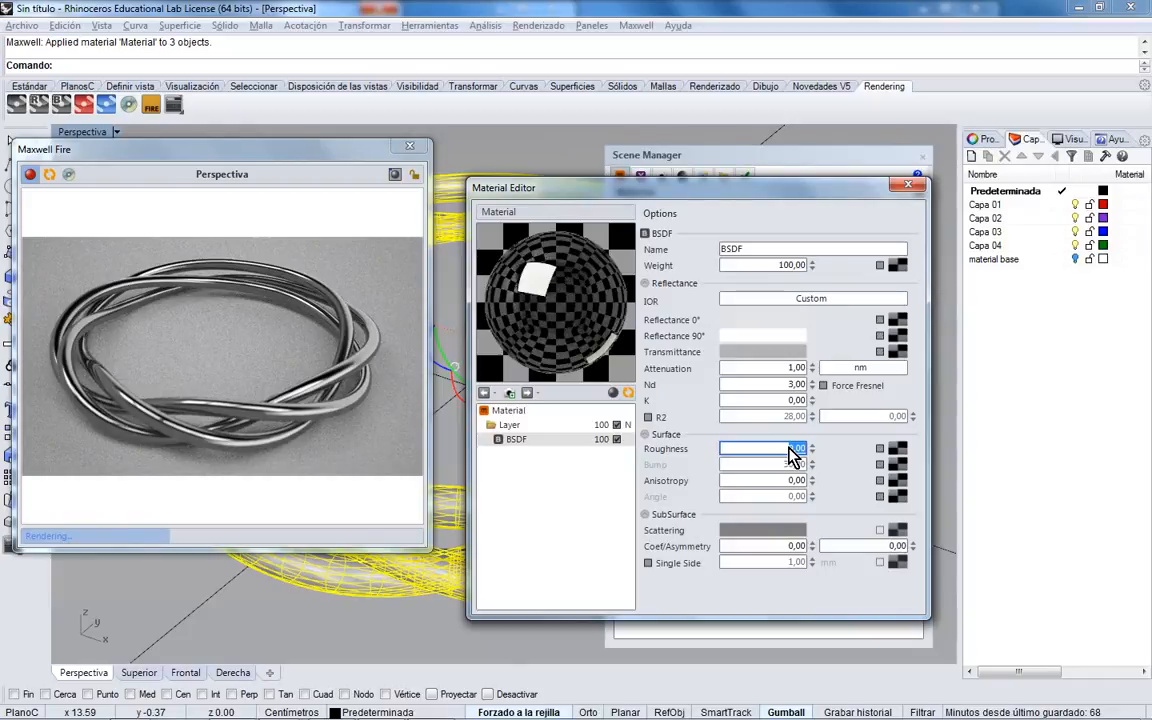
- Try Roughness 10 and 50, settle on 30, then close the material settings
{"action": "type", "text": "10"}
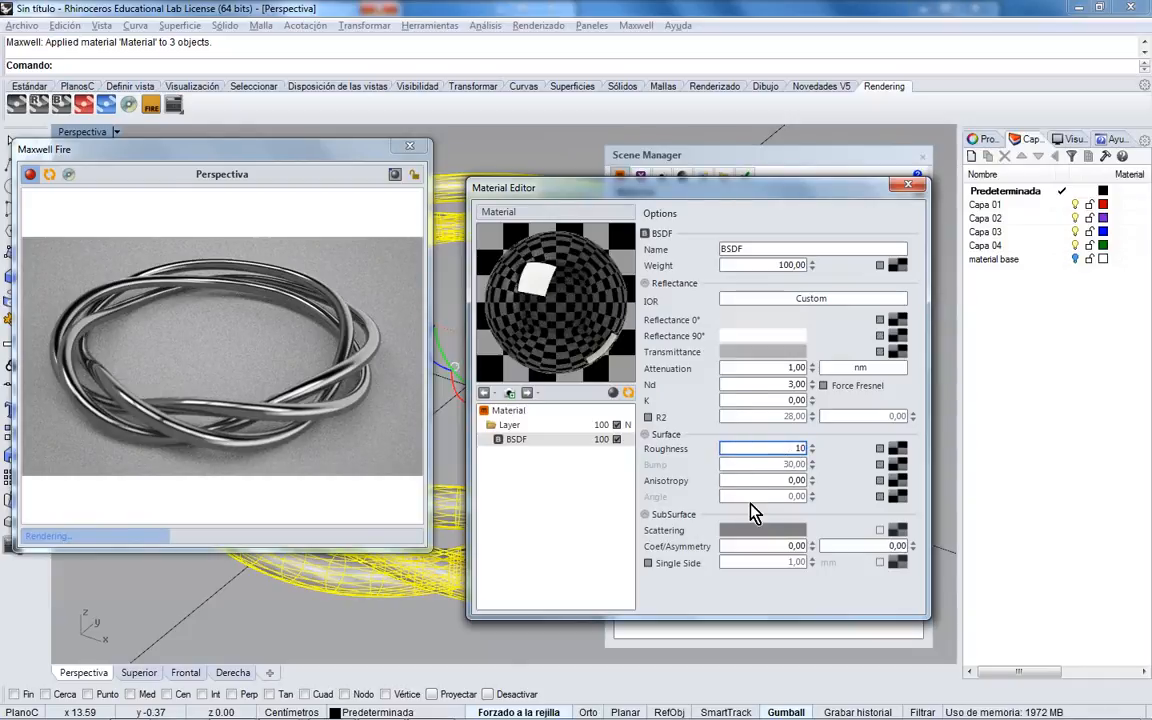
{"action": "key", "text": "Tab"}
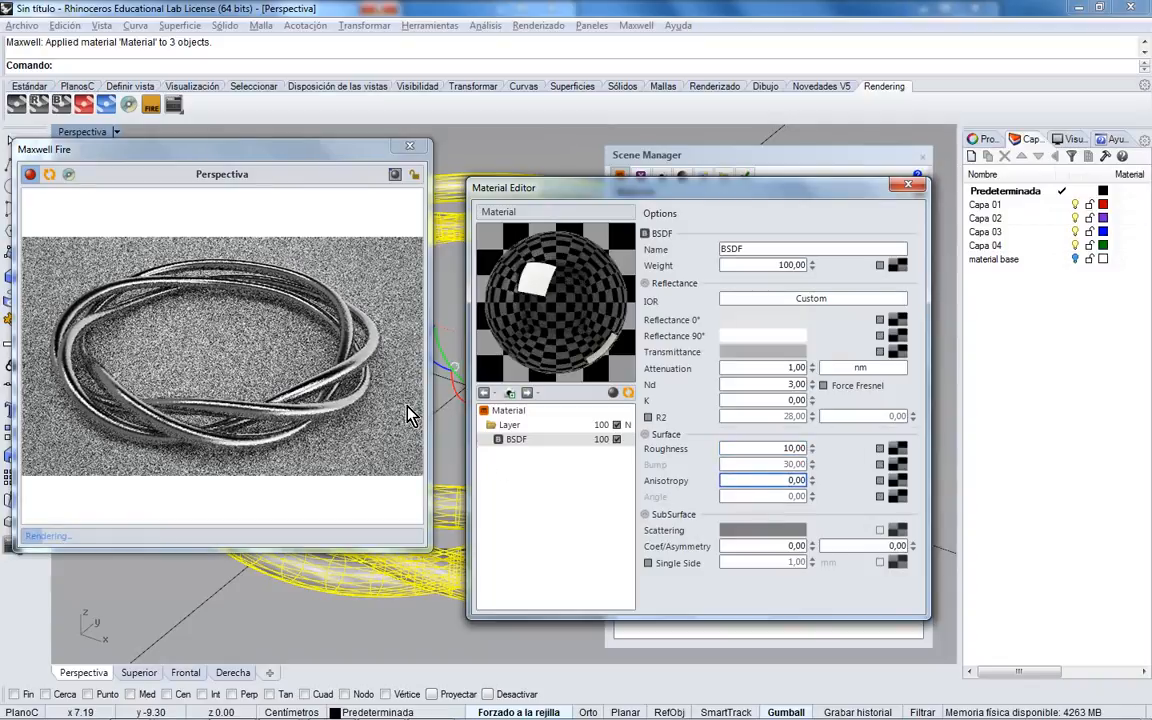
{"action": "double_click", "coordinate": [788, 450]}
{"action": "type", "text": "50"}
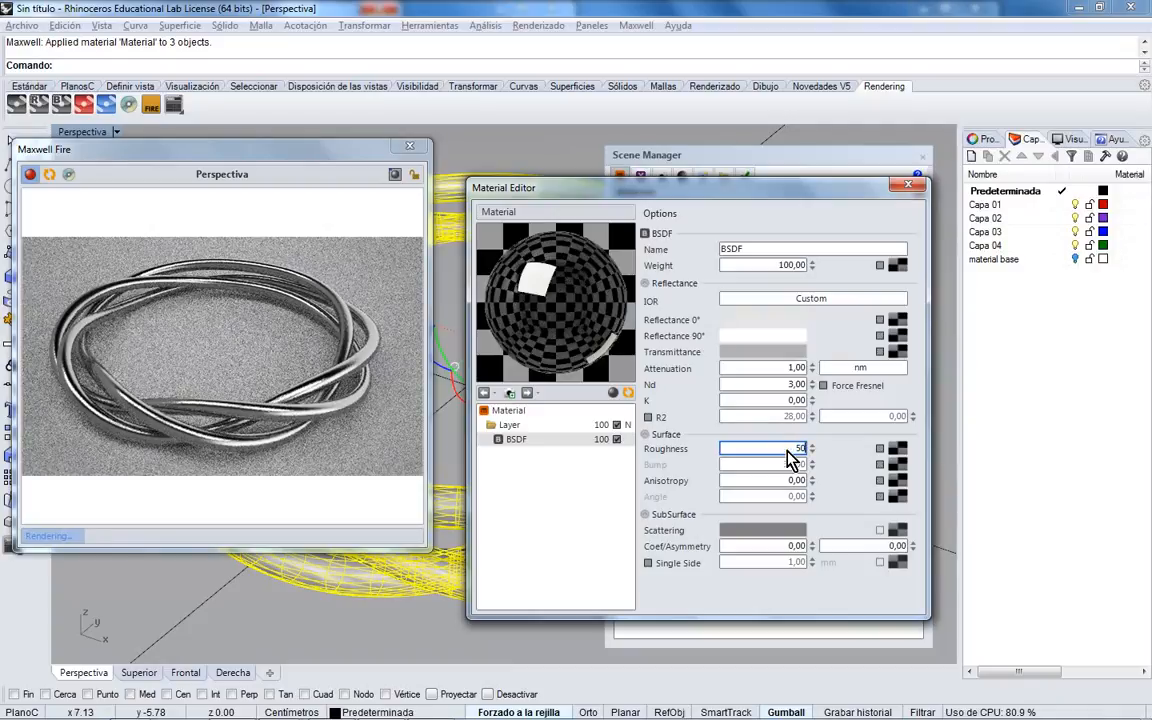
{"action": "left_click", "coordinate": [790, 401]}
{"action": "double_click", "coordinate": [789, 450]}
{"action": "type", "text": "30"}
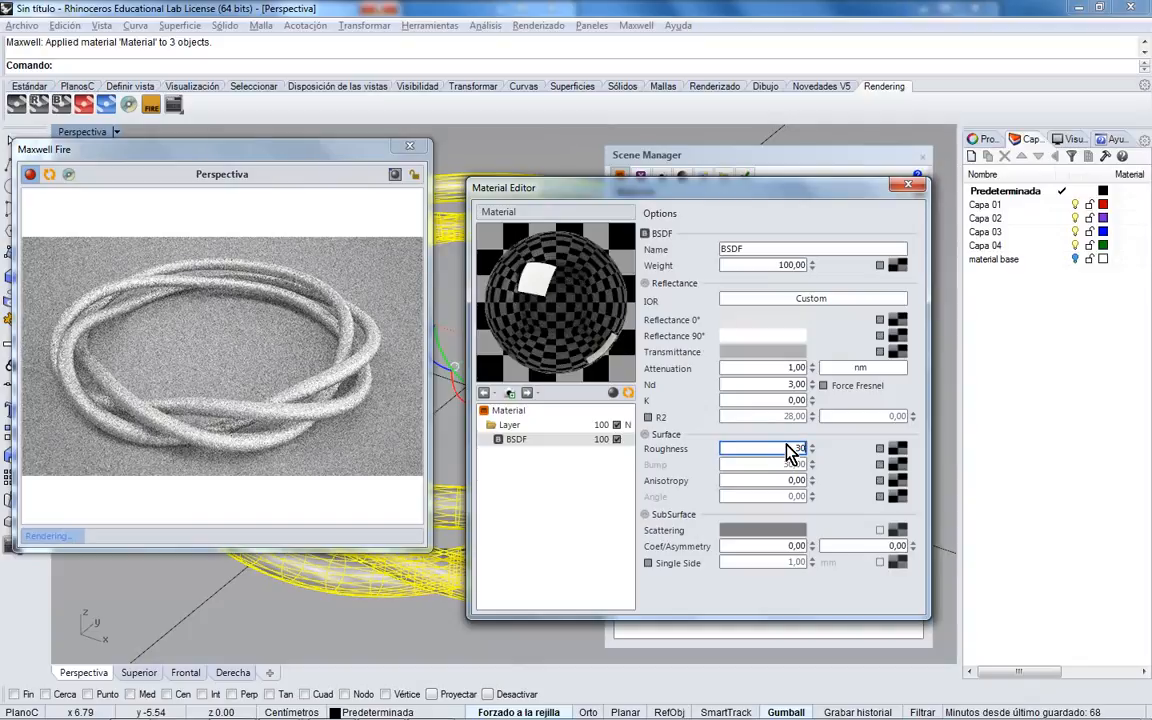
{"action": "left_click", "coordinate": [797, 386]}
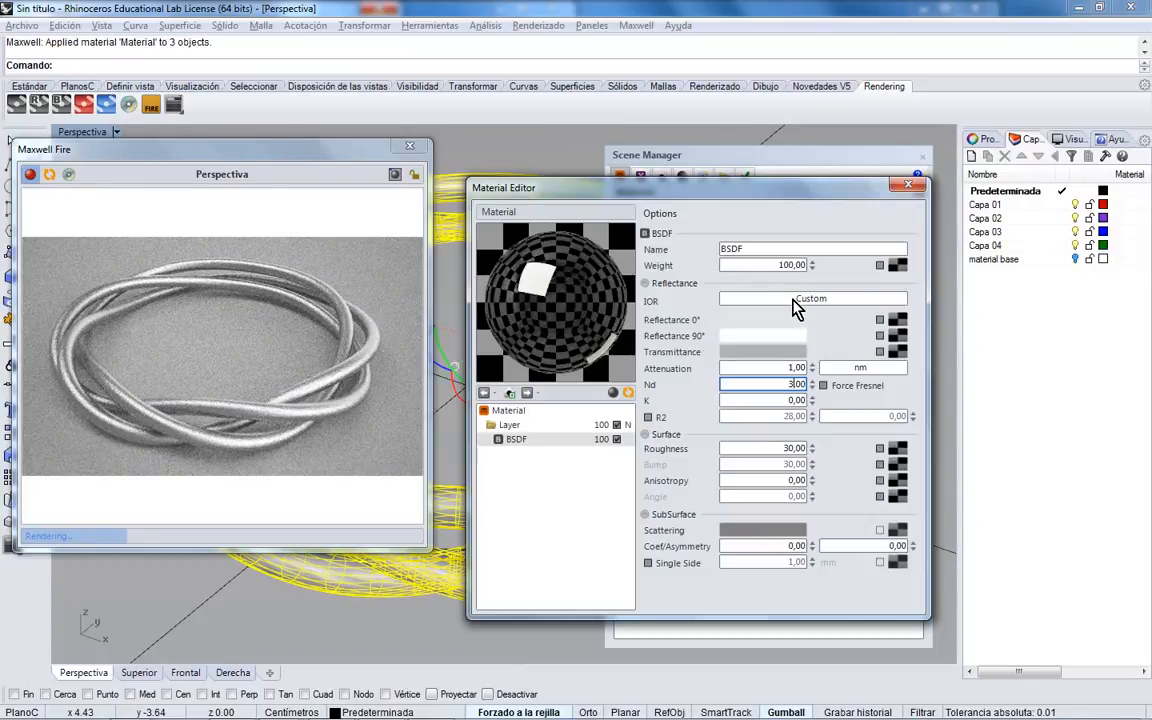
{"action": "left_click", "coordinate": [907, 185]}
- Add a new material, Material (2), and set its BSDF roughness to 0
{"action": "right_click", "coordinate": [797, 270]}
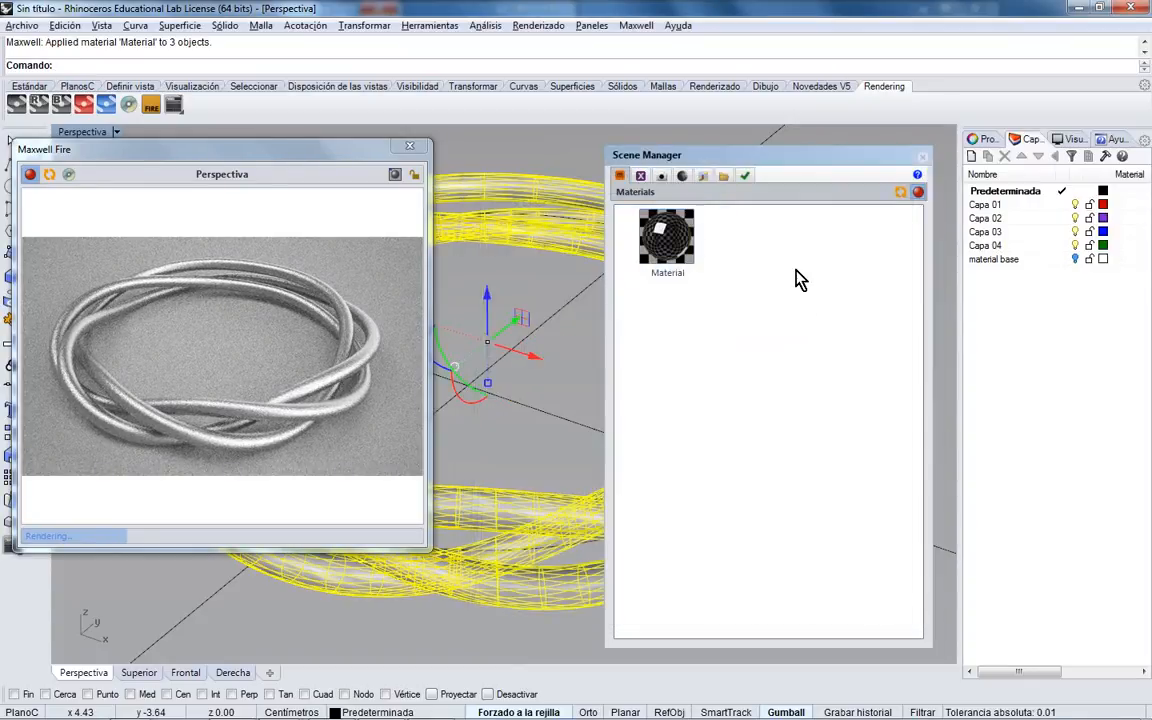
{"action": "left_click", "coordinate": [806, 302]}
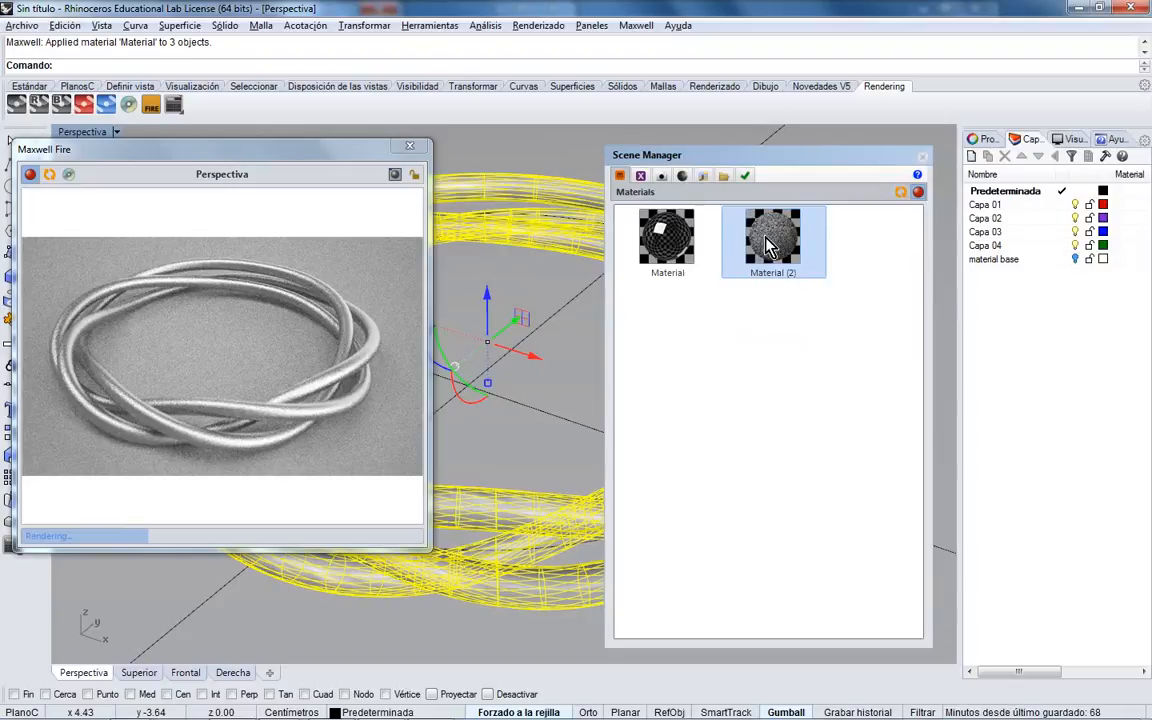
{"action": "double_click", "coordinate": [770, 243]}
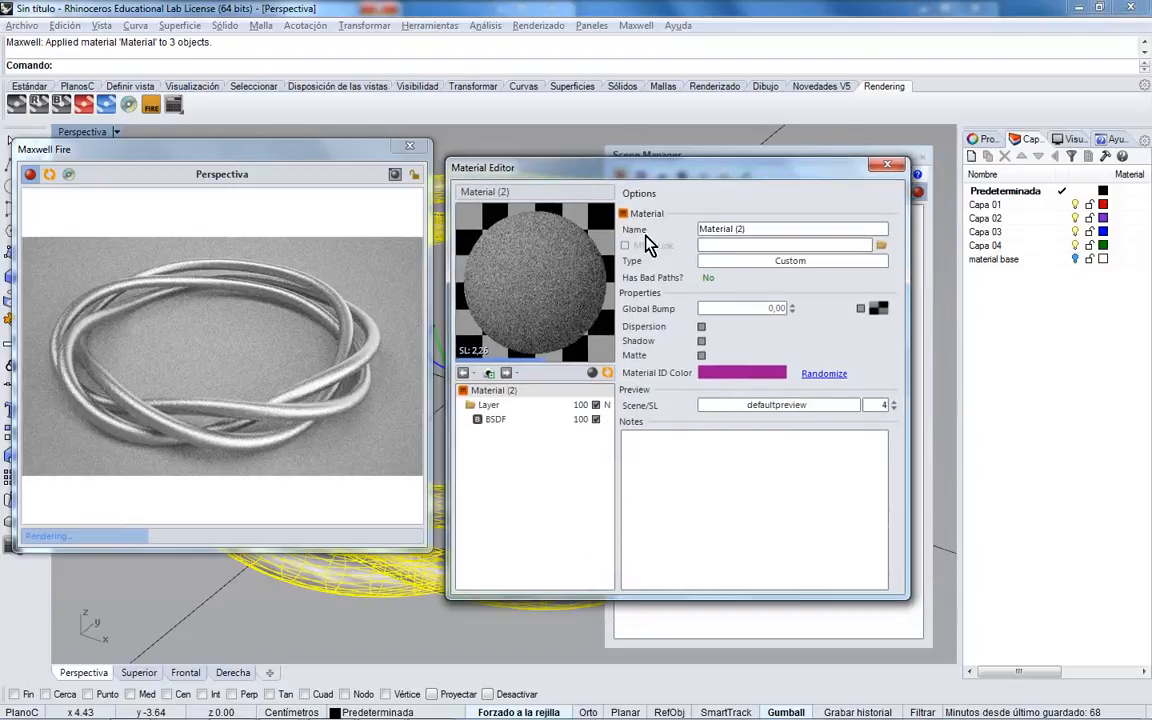
{"action": "left_click", "coordinate": [532, 419]}
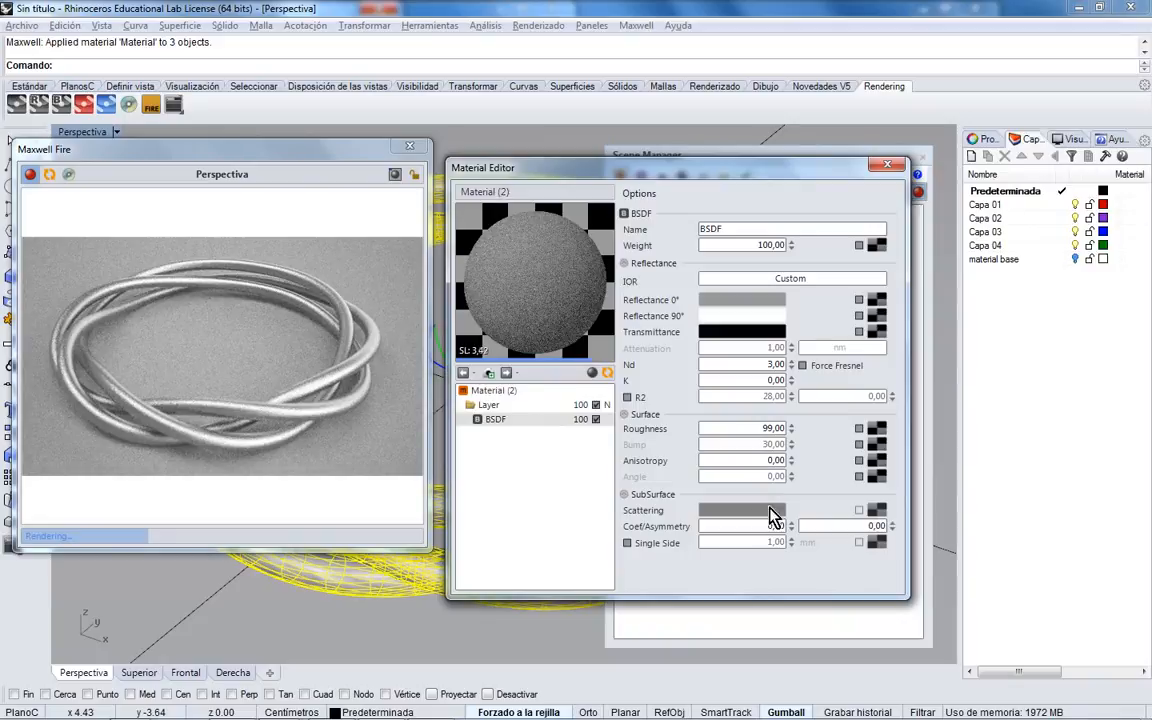
{"action": "left_click", "coordinate": [759, 429]}
{"action": "key", "text": "Tab"}
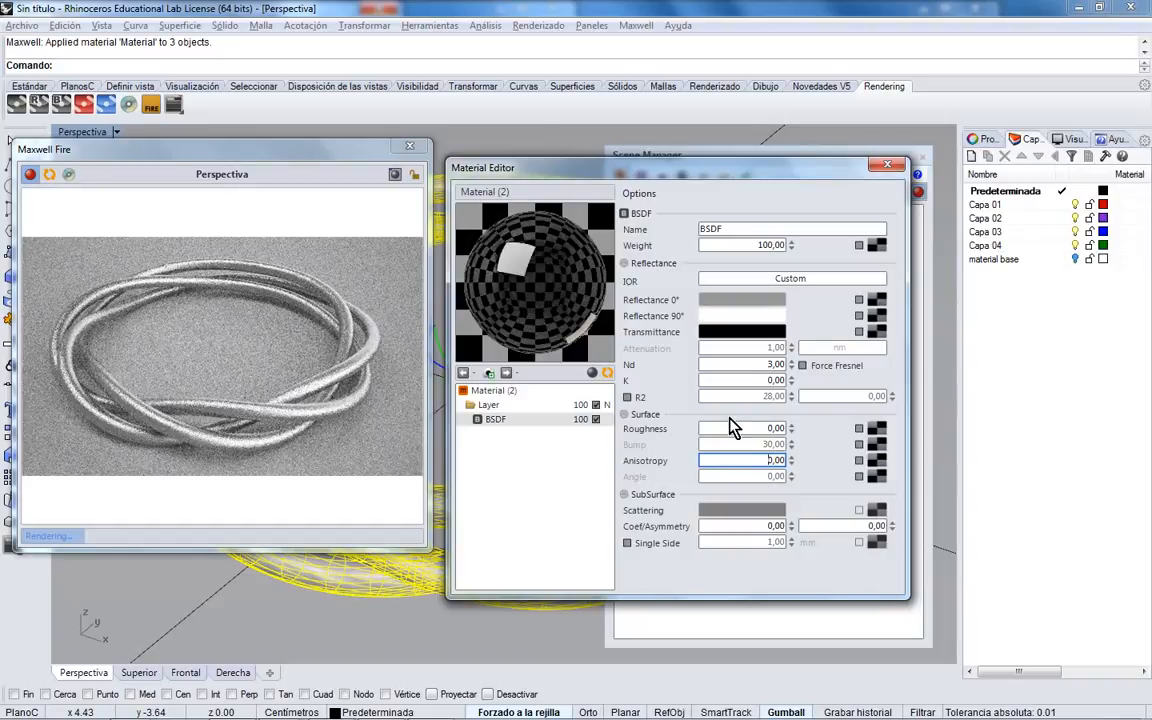
- Set the BSDF transmittance to white and Reflectance 0° to light grey (218)
{"action": "left_click", "coordinate": [748, 332]}
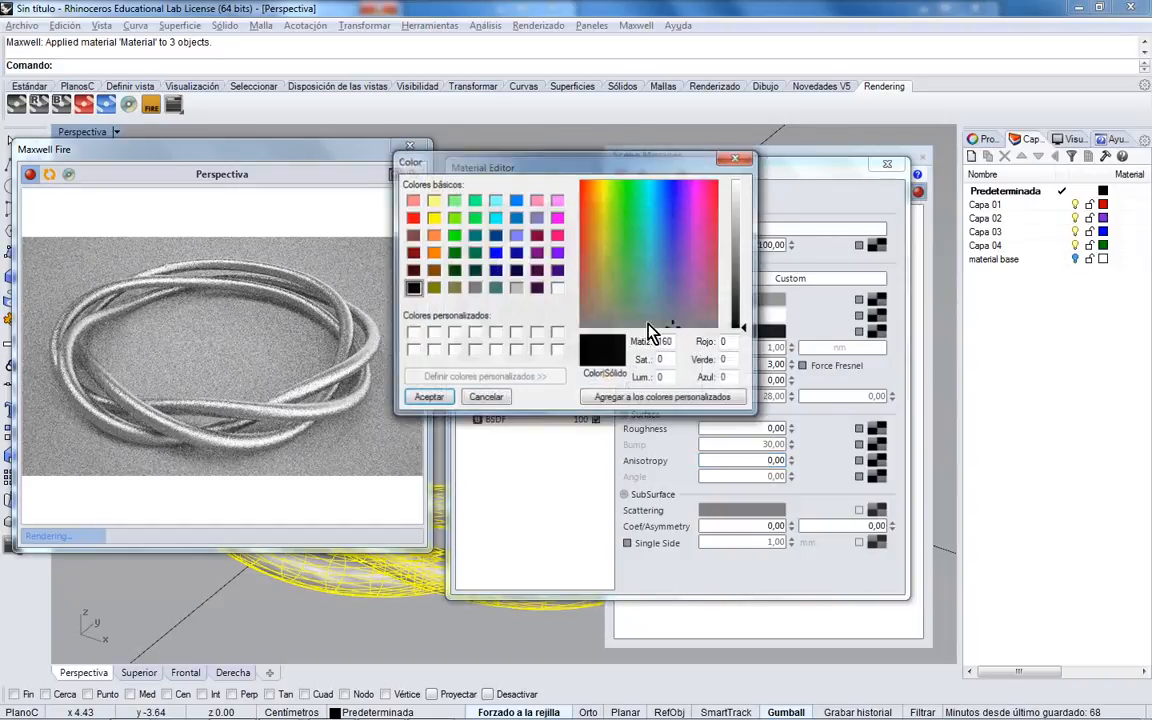
{"action": "left_click", "coordinate": [745, 193]}
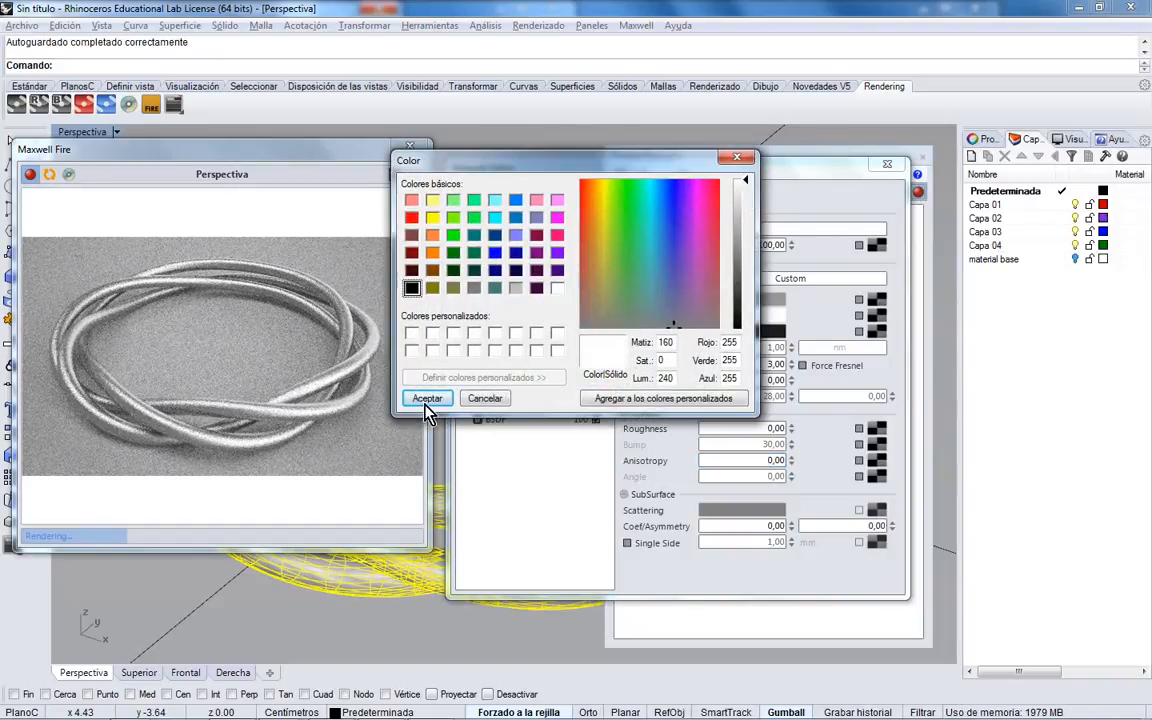
{"action": "left_click", "coordinate": [427, 398]}
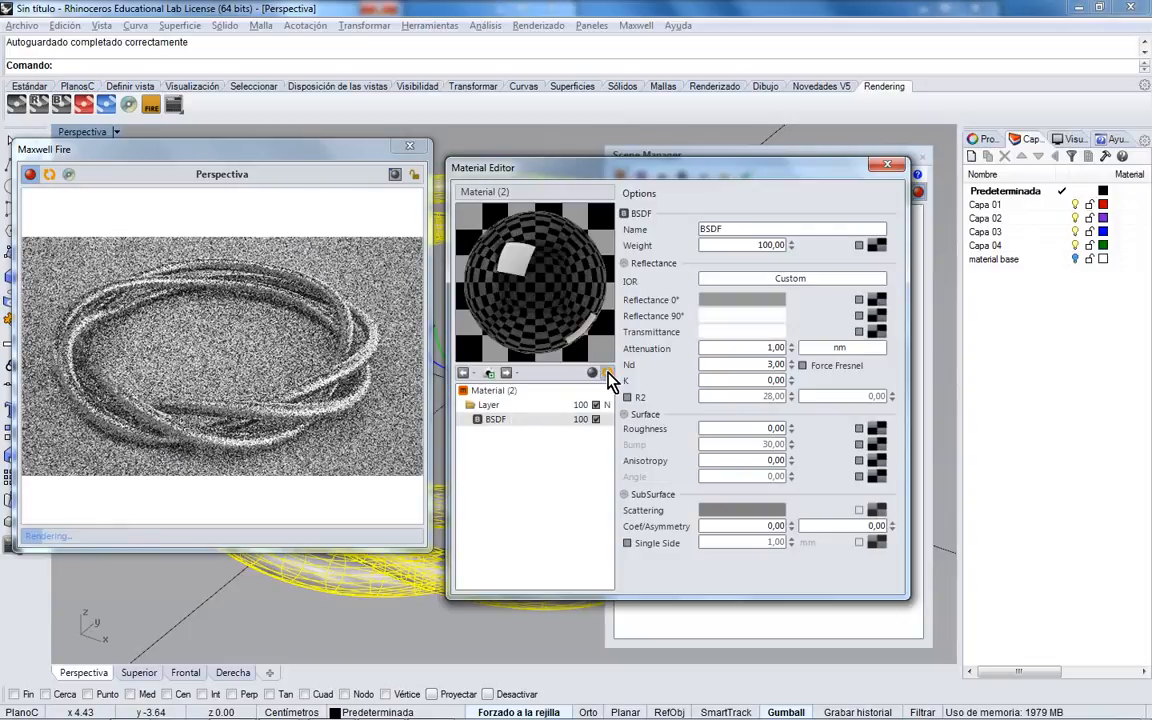
{"action": "left_click", "coordinate": [742, 301]}
{"action": "left_click_drag", "start_coordinate": [738, 244], "coordinate": [742, 204]}
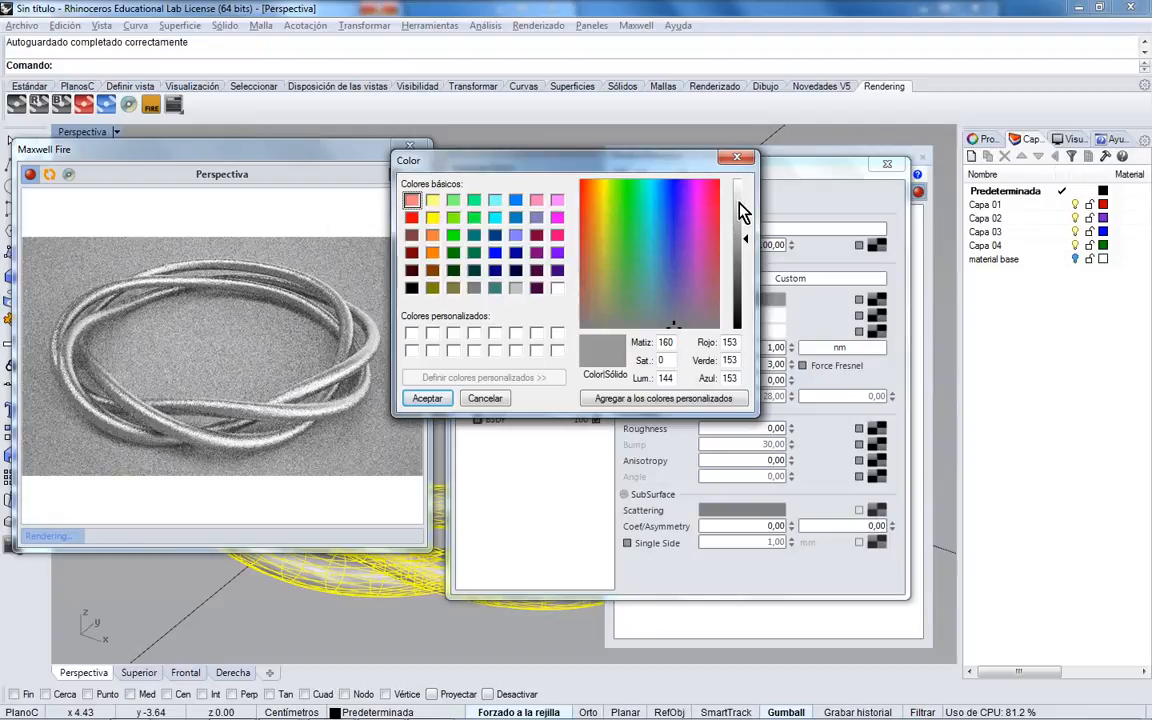
{"action": "left_click", "coordinate": [424, 398]}
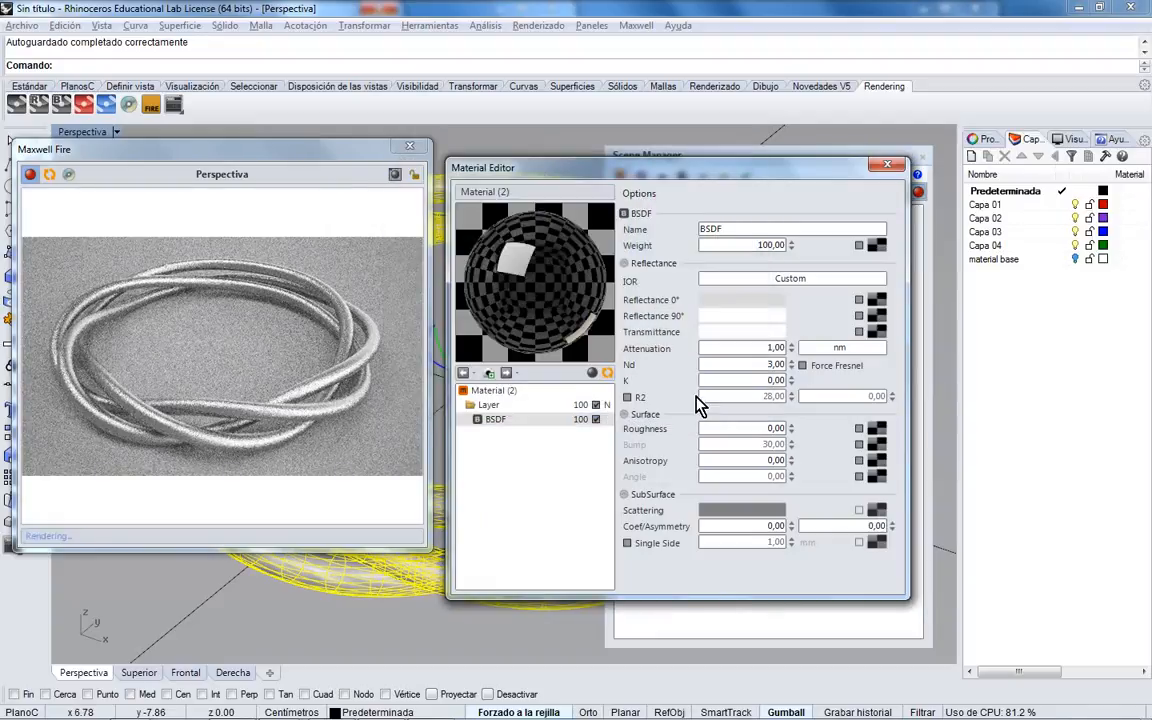
{"action": "left_click", "coordinate": [760, 350]}
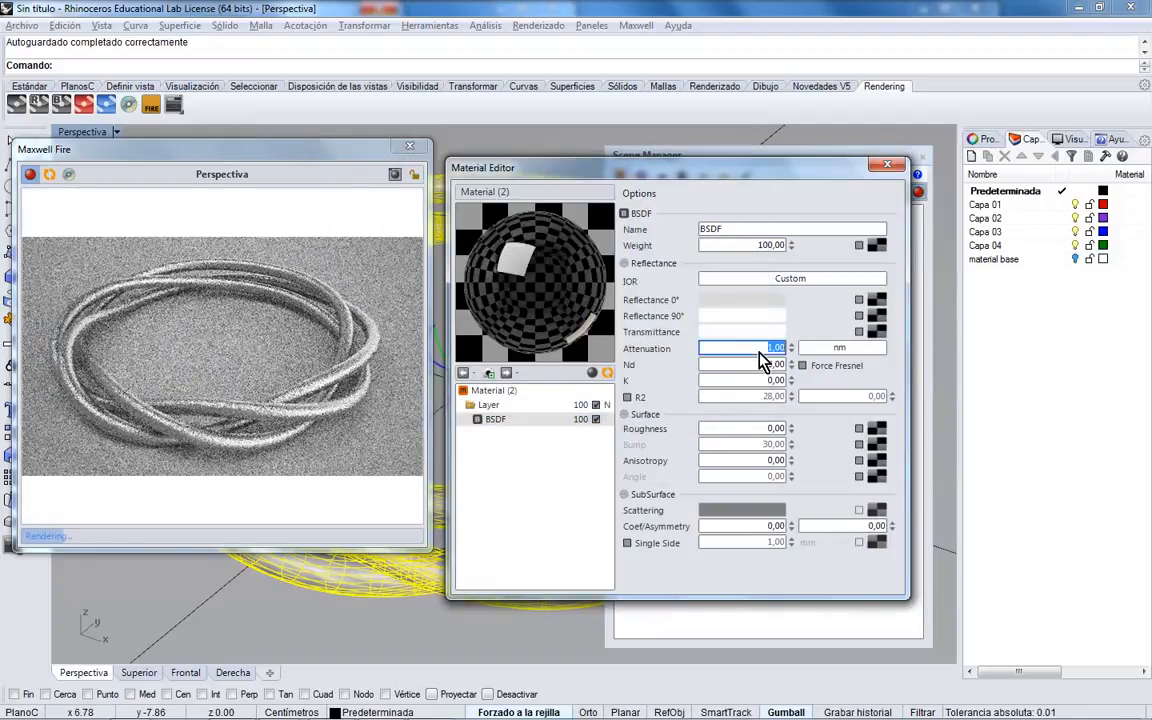
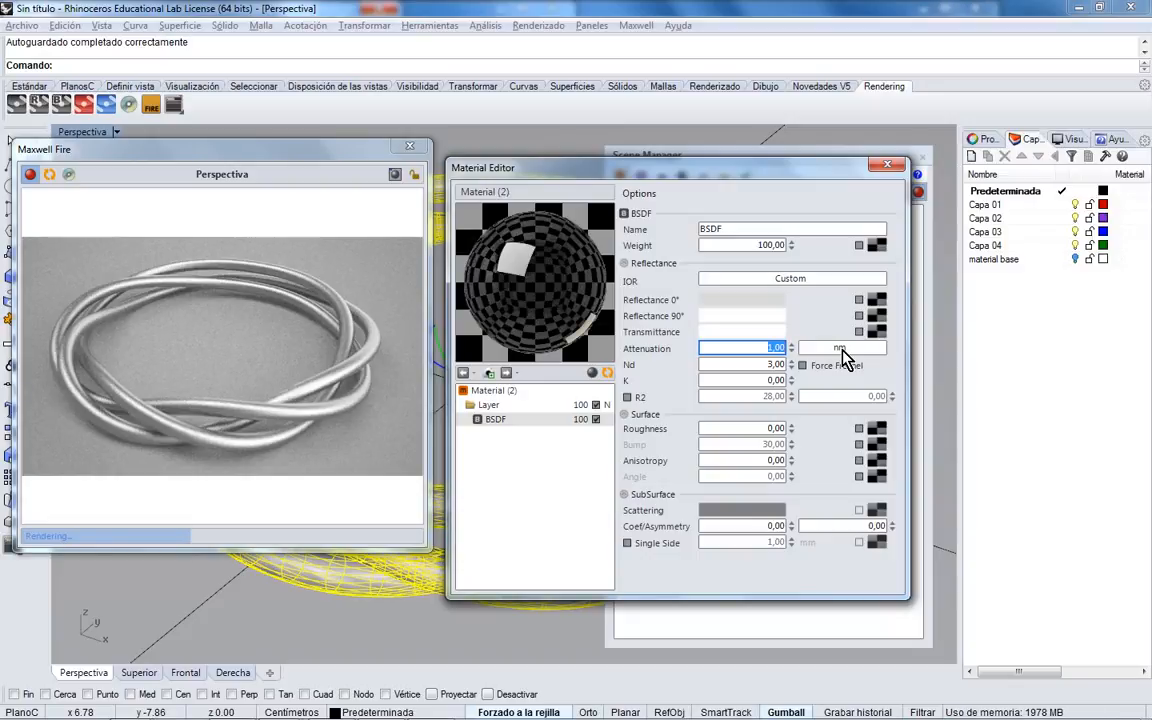
- Set Material (2)'s attenuation unit to metres after briefly switching back to nanometres
{"action": "left_click", "coordinate": [842, 350]}
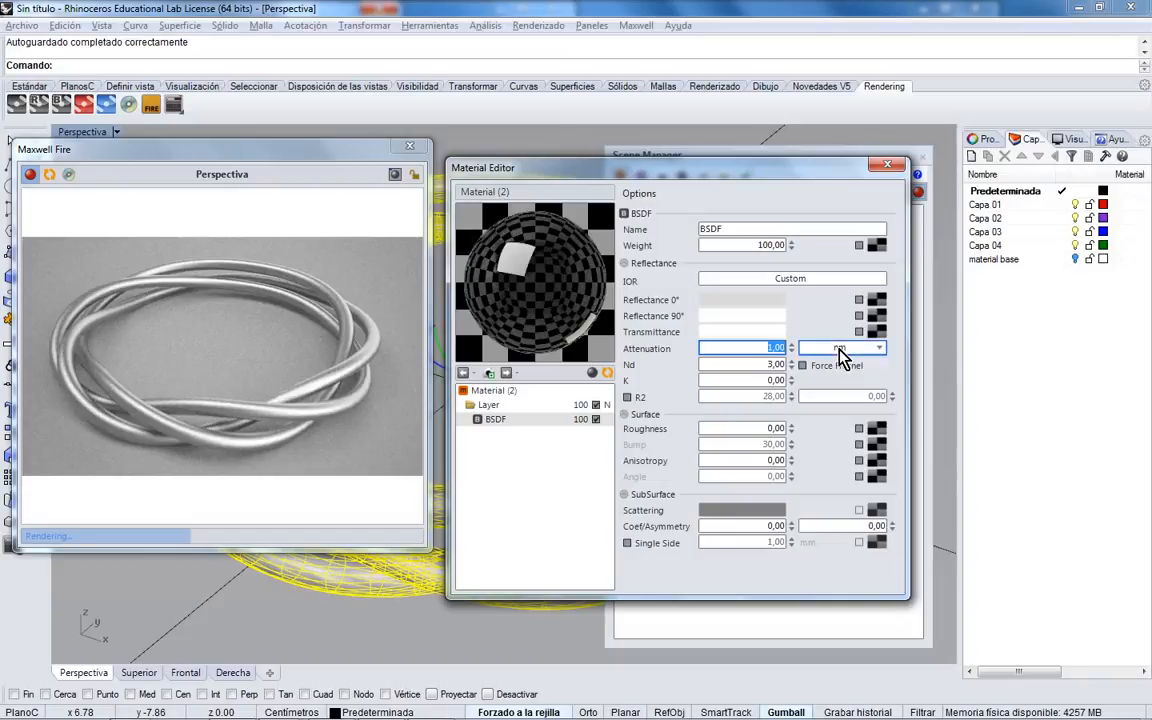
{"action": "left_click", "coordinate": [845, 424]}
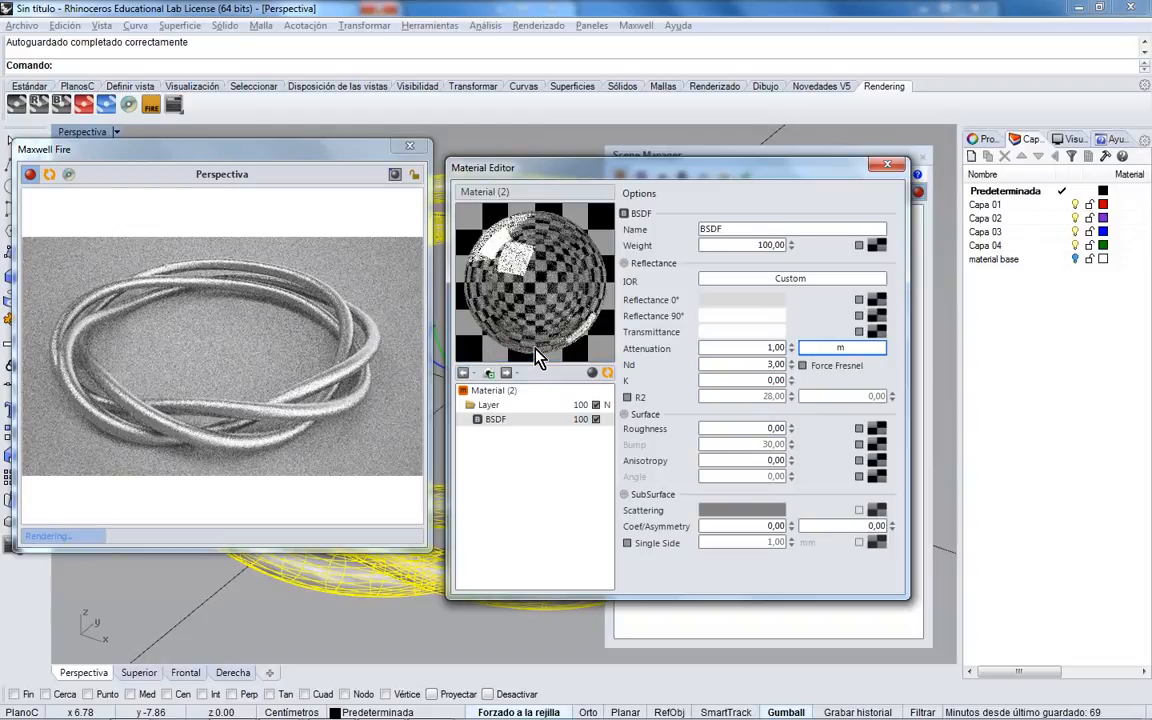
{"action": "left_click", "coordinate": [838, 348]}
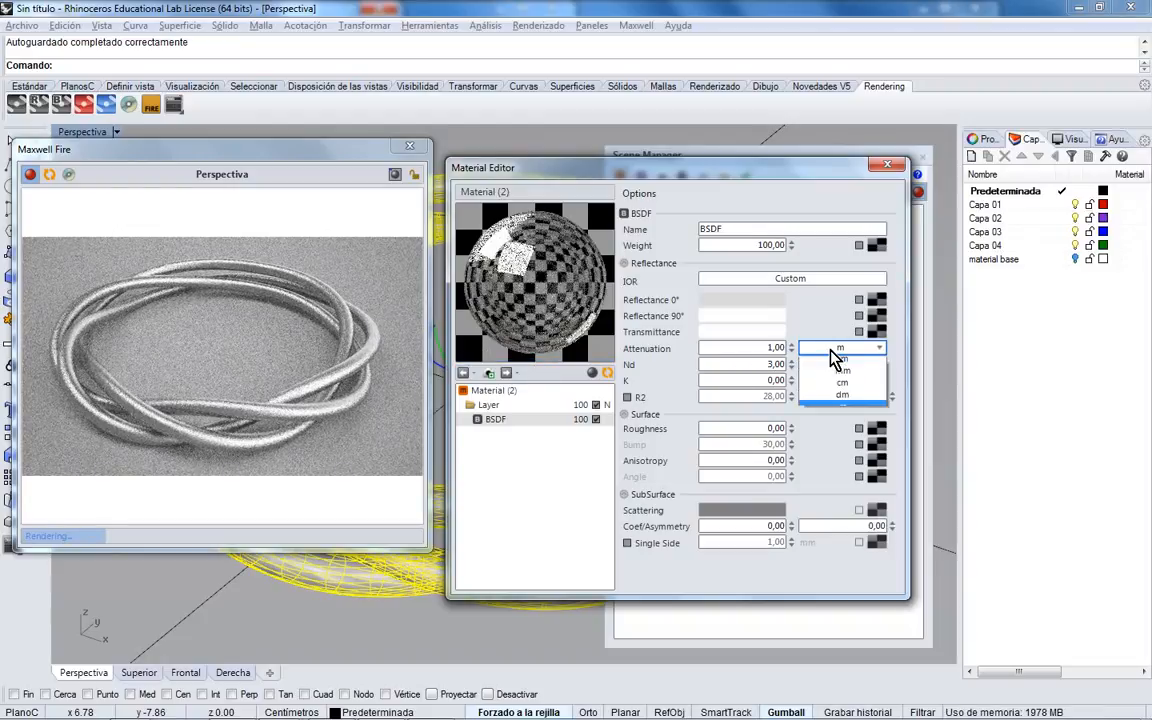
{"action": "left_click", "coordinate": [836, 365]}
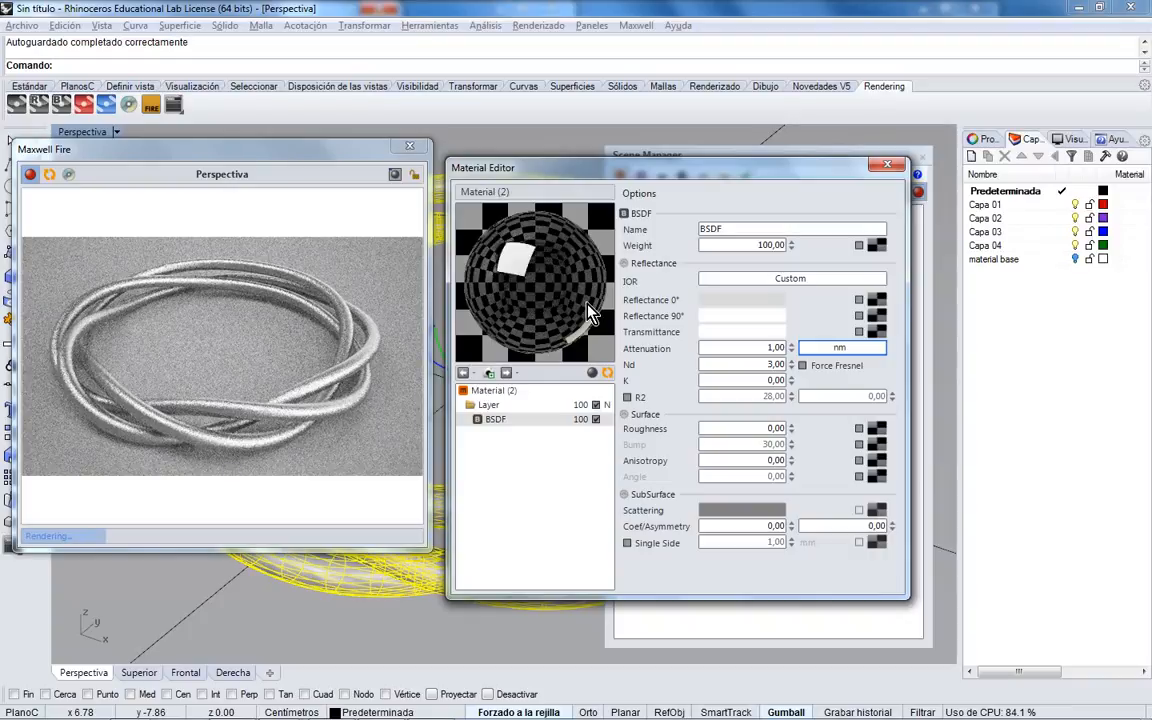
{"action": "left_click", "coordinate": [864, 347]}
{"action": "left_click", "coordinate": [860, 362]}
{"action": "left_click", "coordinate": [860, 358]}
{"action": "left_click", "coordinate": [864, 419]}
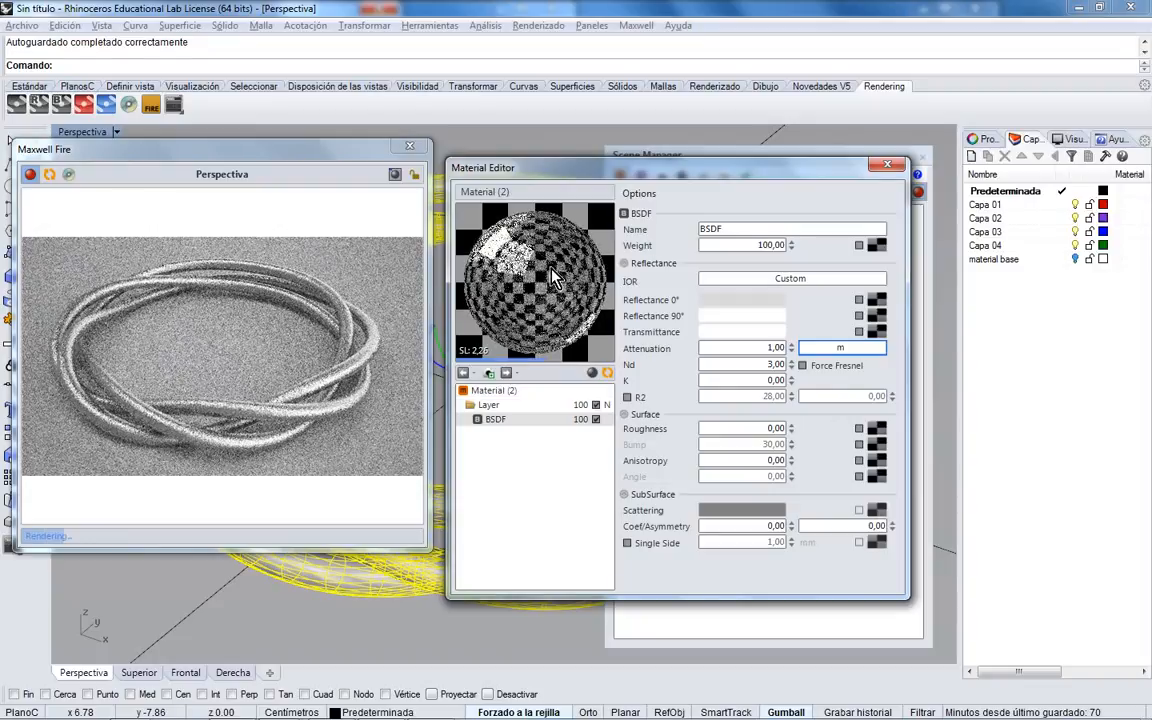
- Close the Material Editor and apply Material (2) to the three ring pipes
{"action": "left_click", "coordinate": [888, 164]}
{"action": "left_click_drag", "start_coordinate": [779, 160], "coordinate": [857, 160]}
{"action": "left_click_drag", "start_coordinate": [848, 246], "coordinate": [652, 206]}
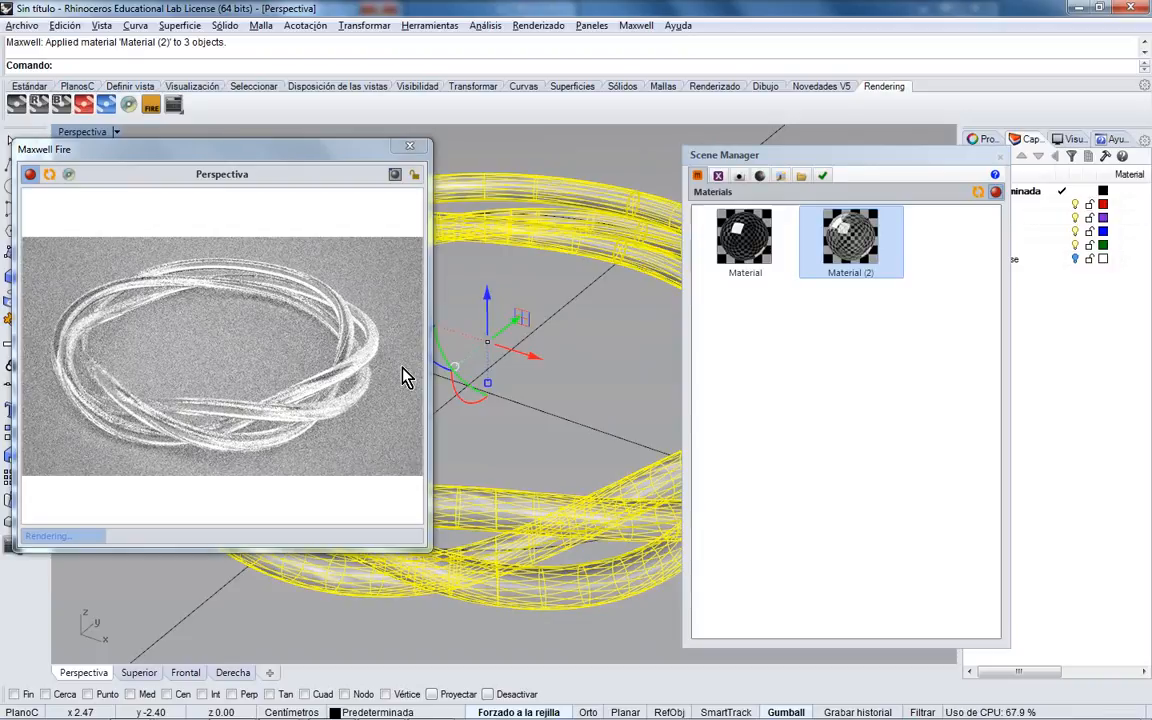
- Orbit the rings into final framing, close the Fire preview, and render in Maxwell Render
{"action": "right_click_drag", "start_coordinate": [532, 427], "coordinate": [612, 340]}
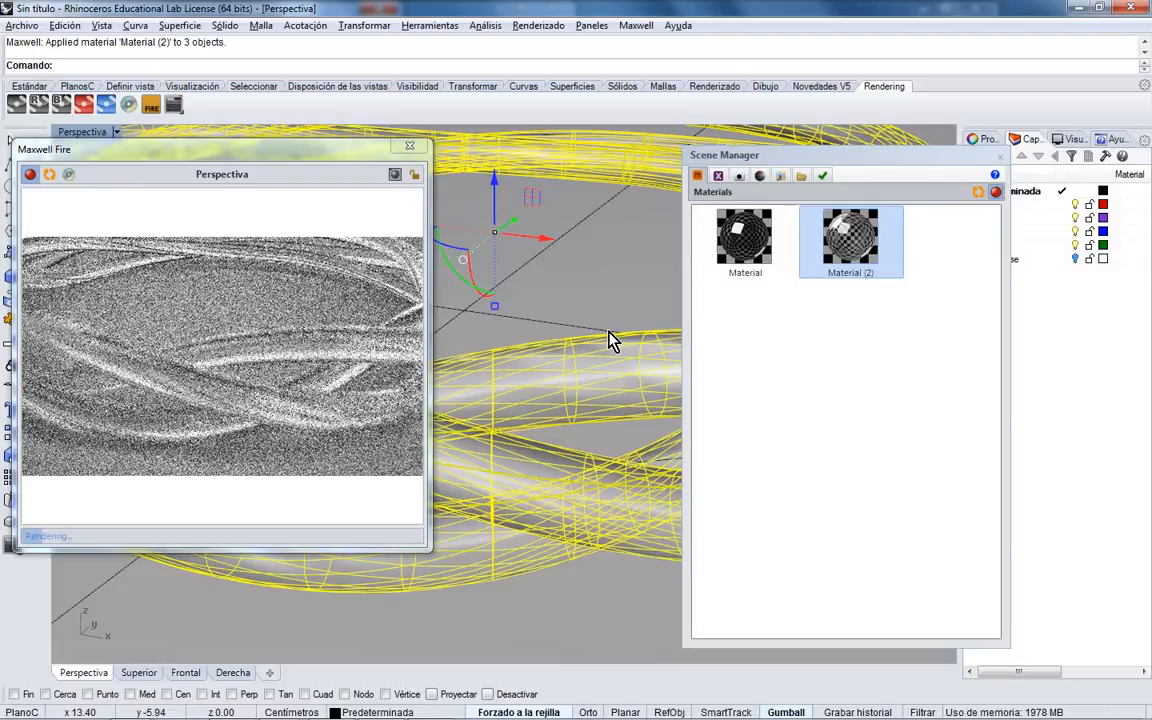
{"action": "right_click_drag", "start_coordinate": [614, 337], "coordinate": [593, 422]}
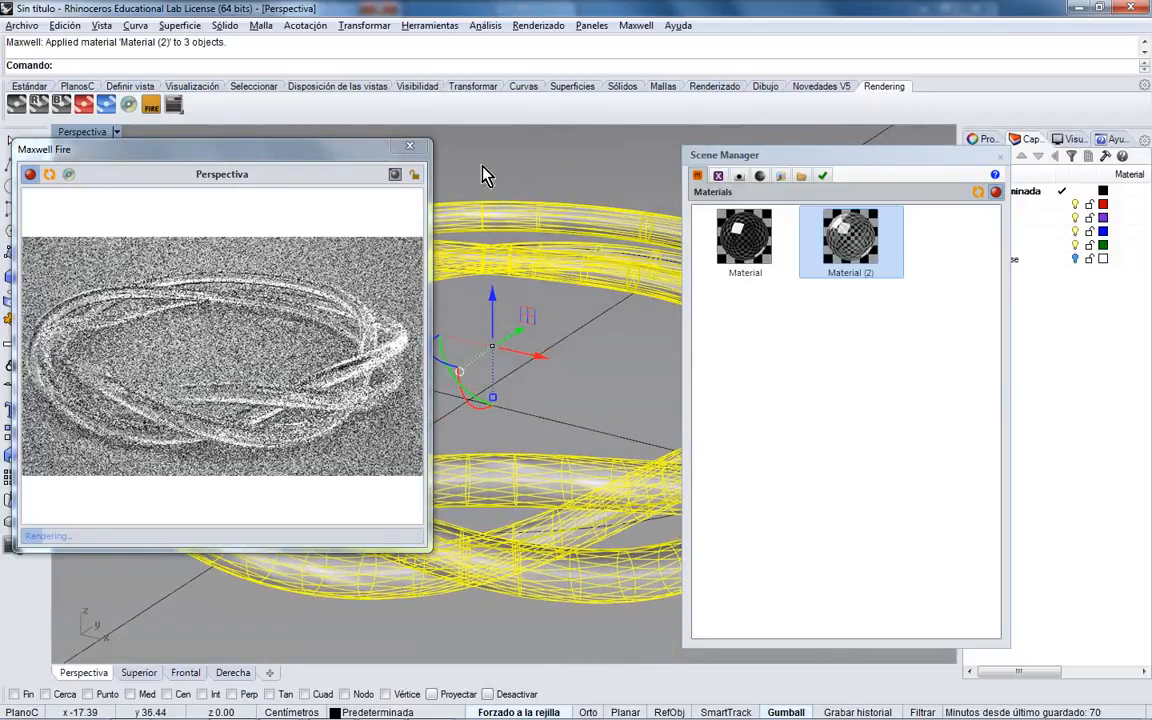
{"action": "left_click", "coordinate": [409, 146]}
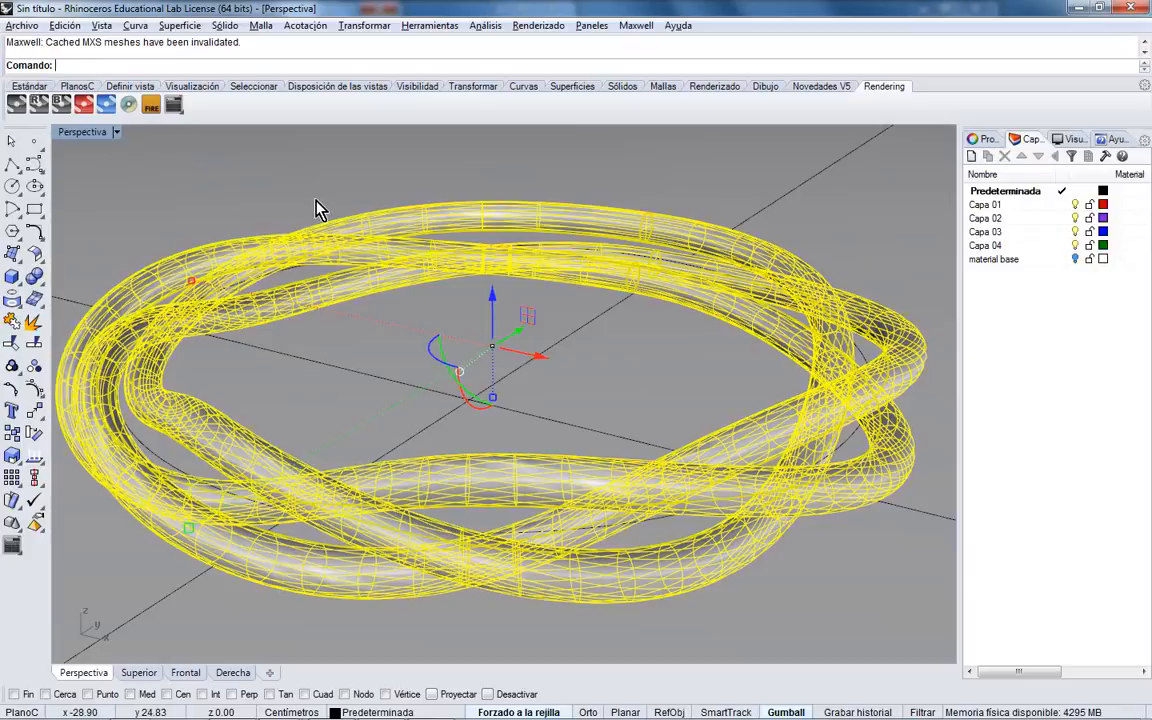
{"action": "mouse_move", "coordinate": [406, 262]}
{"action": "right_mouse_down"}
{"action": "mouse_move", "coordinate": [430, 275]}
{"action": "mouse_move", "coordinate": [415, 268]}
{"action": "right_mouse_up"}
{"action": "left_click", "coordinate": [16, 108]}
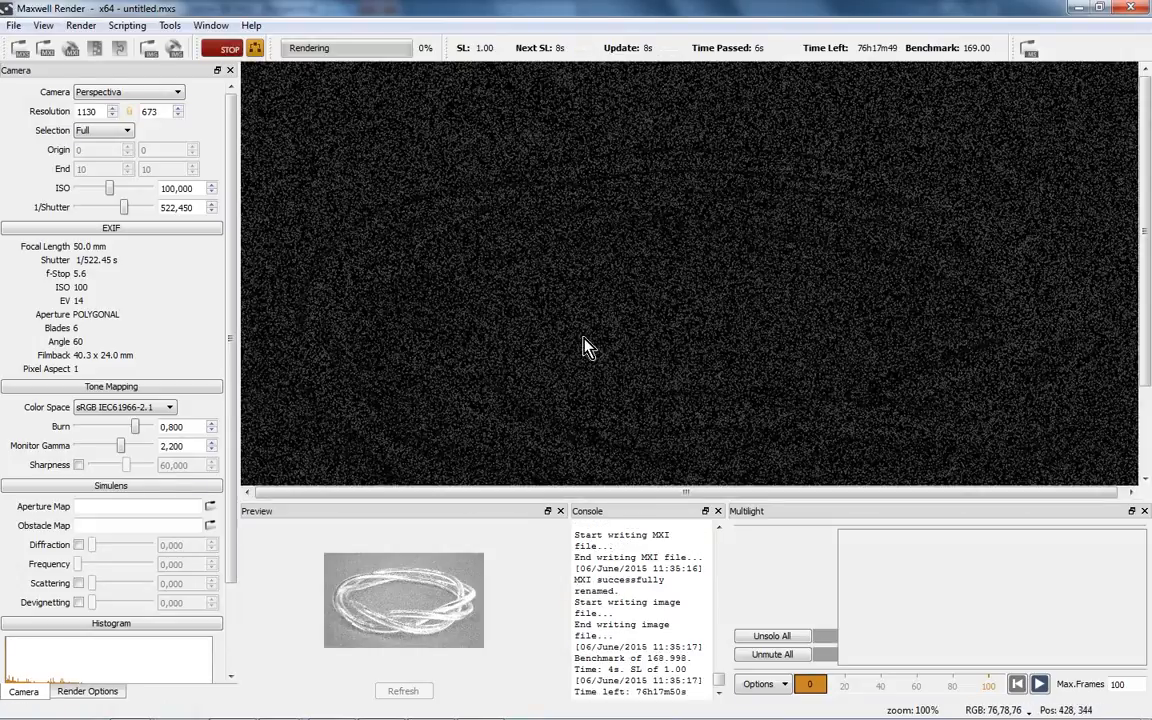
- Let the glass ring render refine to SL 8.74, then stop it to write the output
{"action": "scroll", "coordinate": [674, 345], "scroll_direction": "down", "scroll_amount": 1}
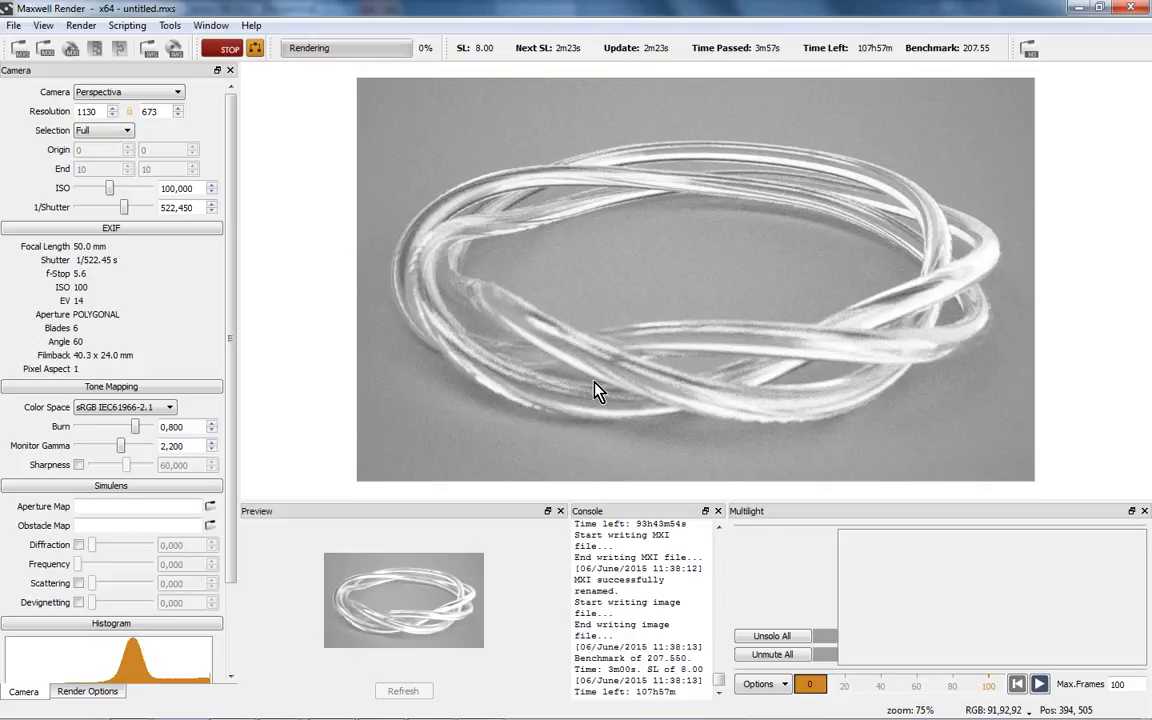
{"action": "left_click", "coordinate": [236, 50]}
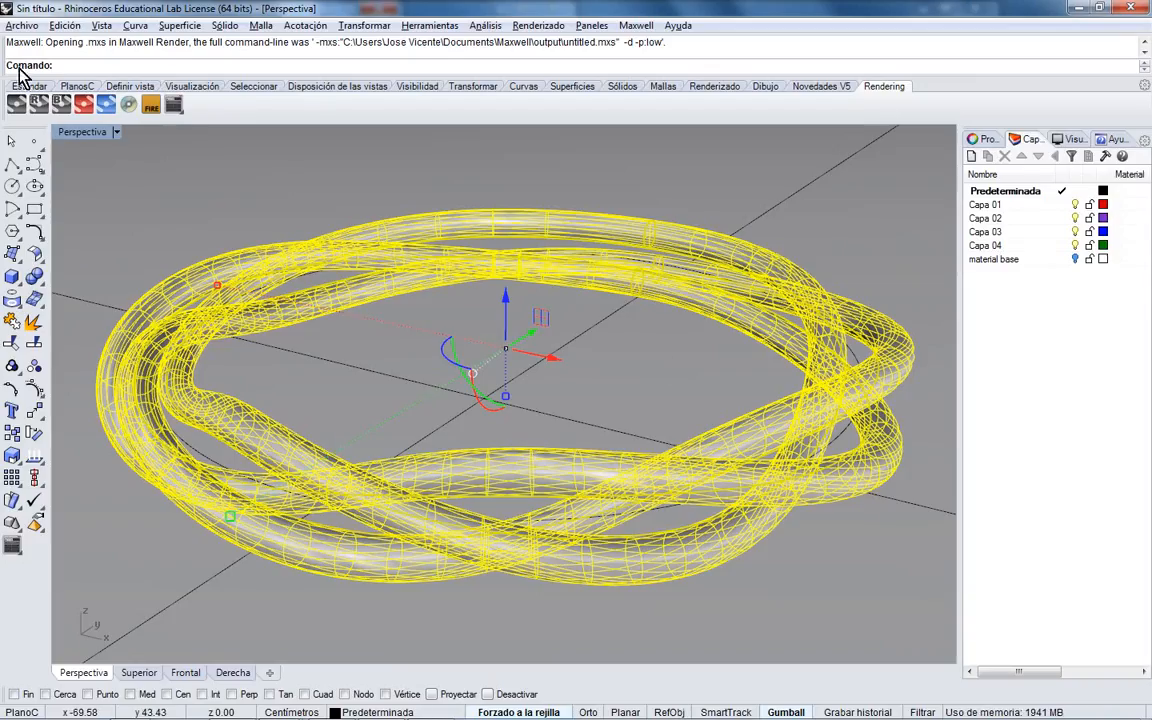
- Open the first Material in the Material Editor from the Scene Manager
{"action": "left_click", "coordinate": [148, 99]}
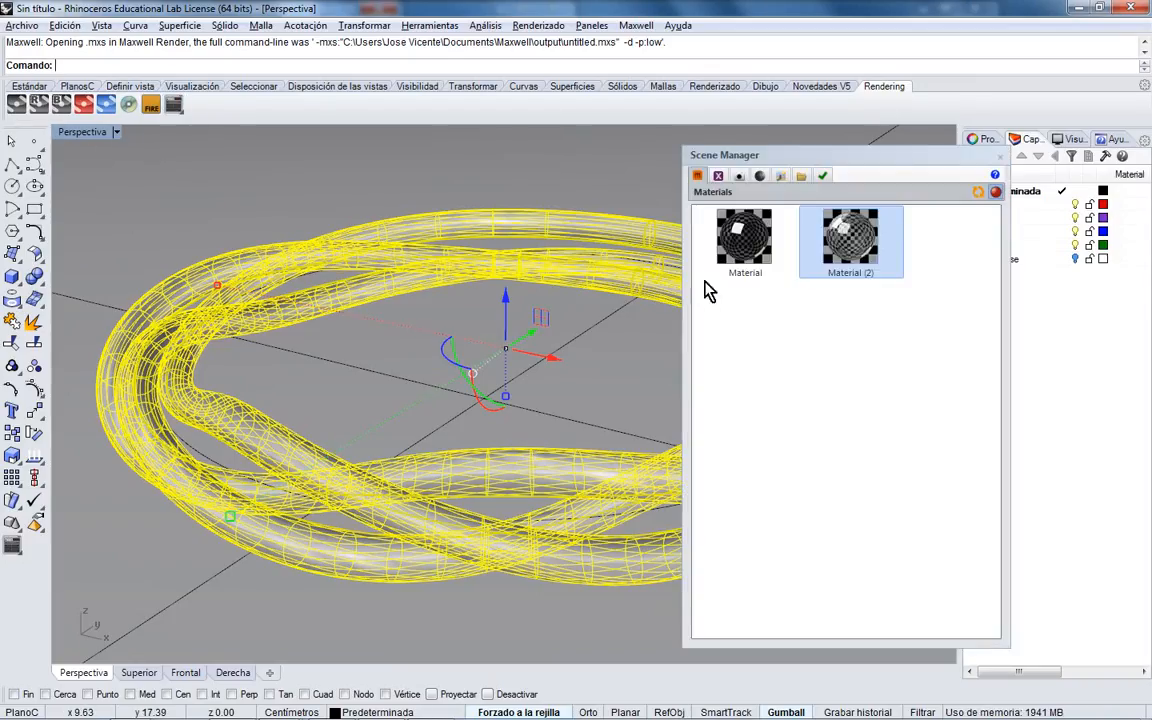
{"action": "left_click_drag", "start_coordinate": [848, 157], "coordinate": [653, 148]}
{"action": "double_click", "coordinate": [590, 232]}
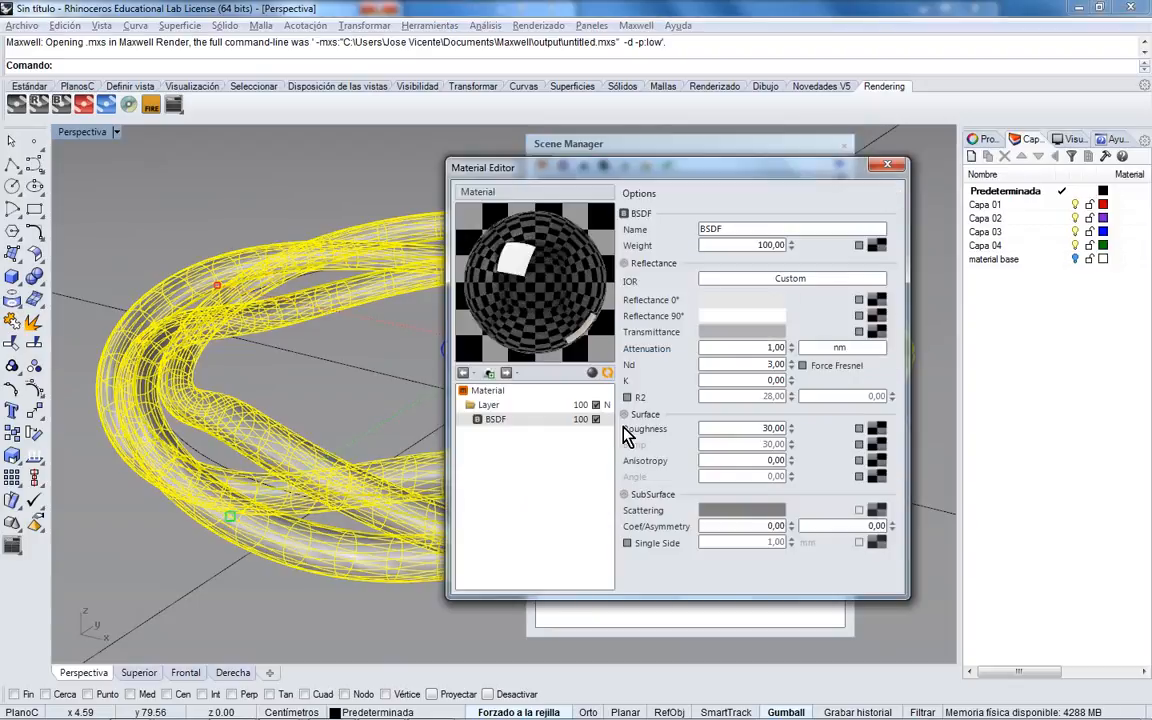
{"action": "left_click_drag", "start_coordinate": [730, 180], "coordinate": [563, 177]}
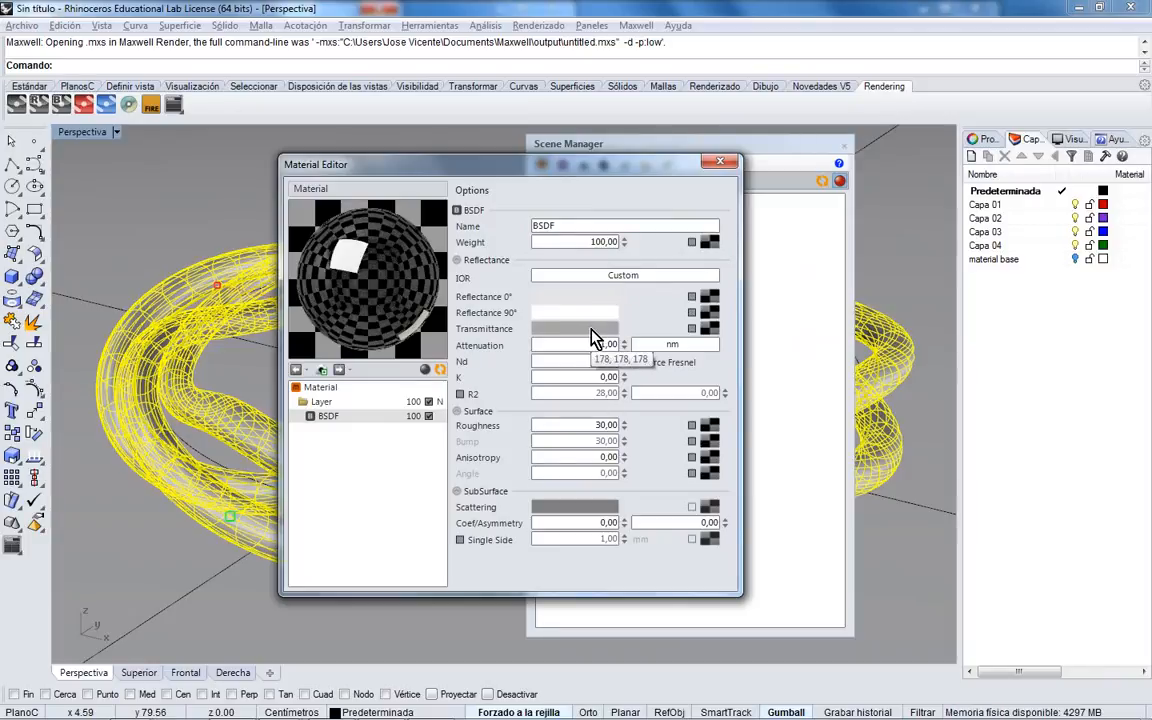
- Switch the BSDF's IOR to Measured Data, bringing up the IOR file browser
{"action": "left_click", "coordinate": [601, 378]}
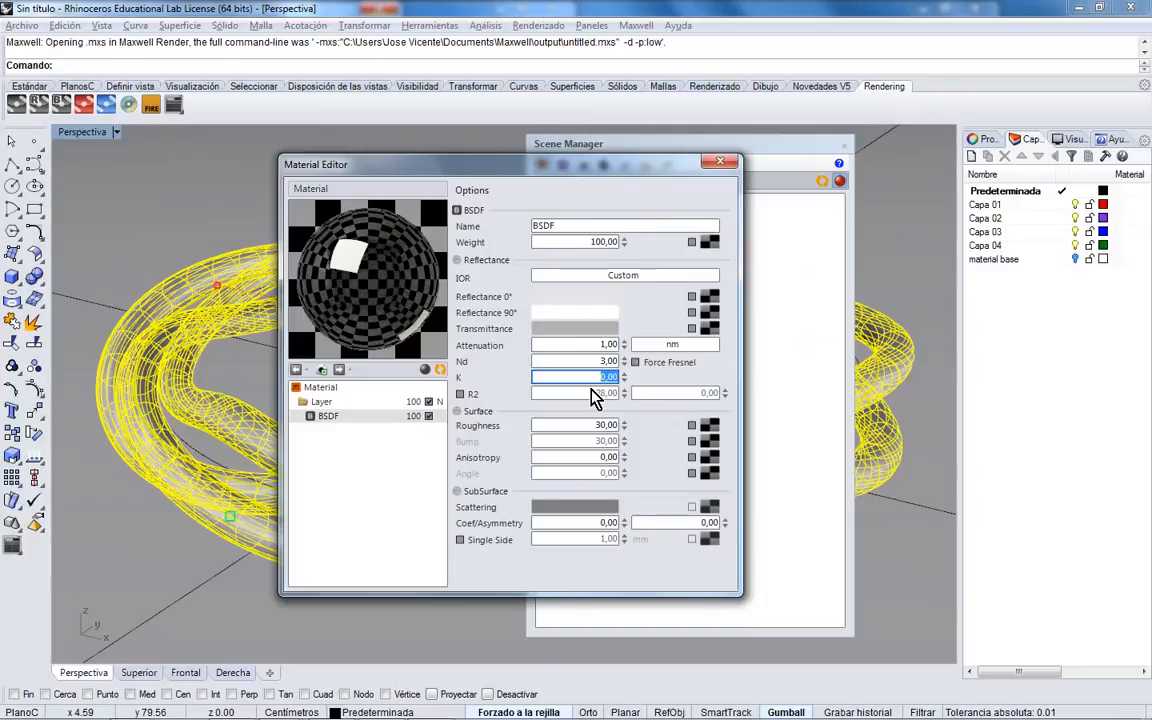
{"action": "left_click", "coordinate": [605, 279]}
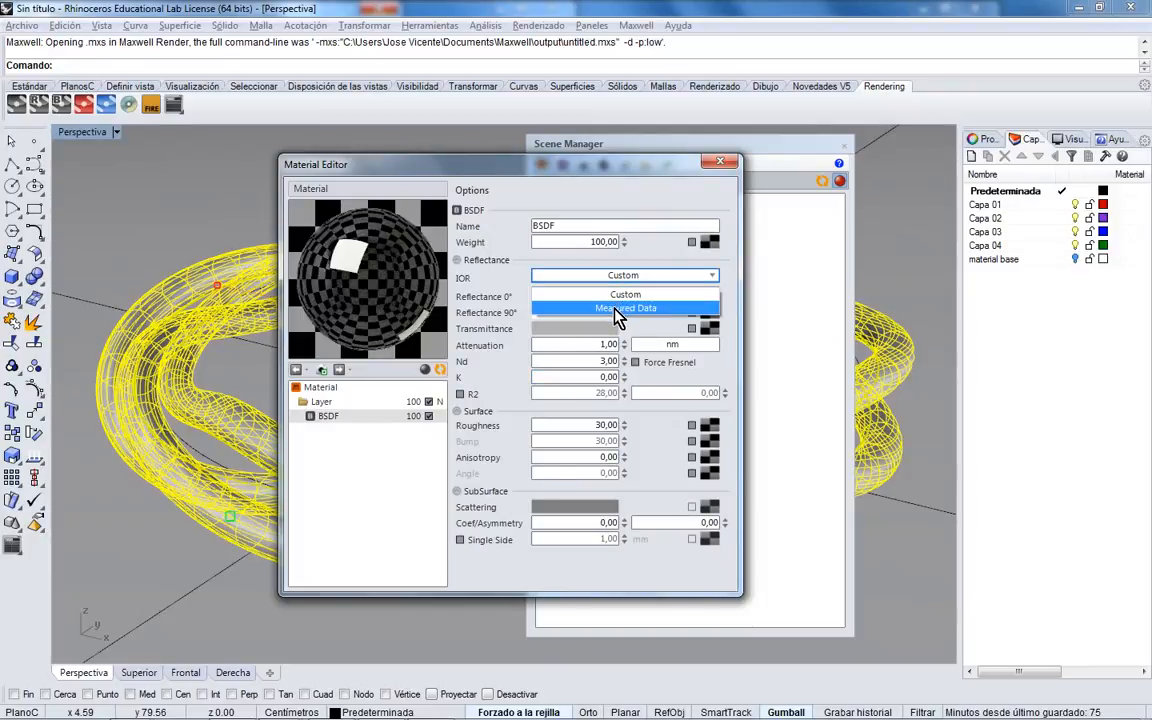
{"action": "left_click", "coordinate": [617, 316]}
{"action": "left_click_drag", "start_coordinate": [481, 183], "coordinate": [365, 127]}
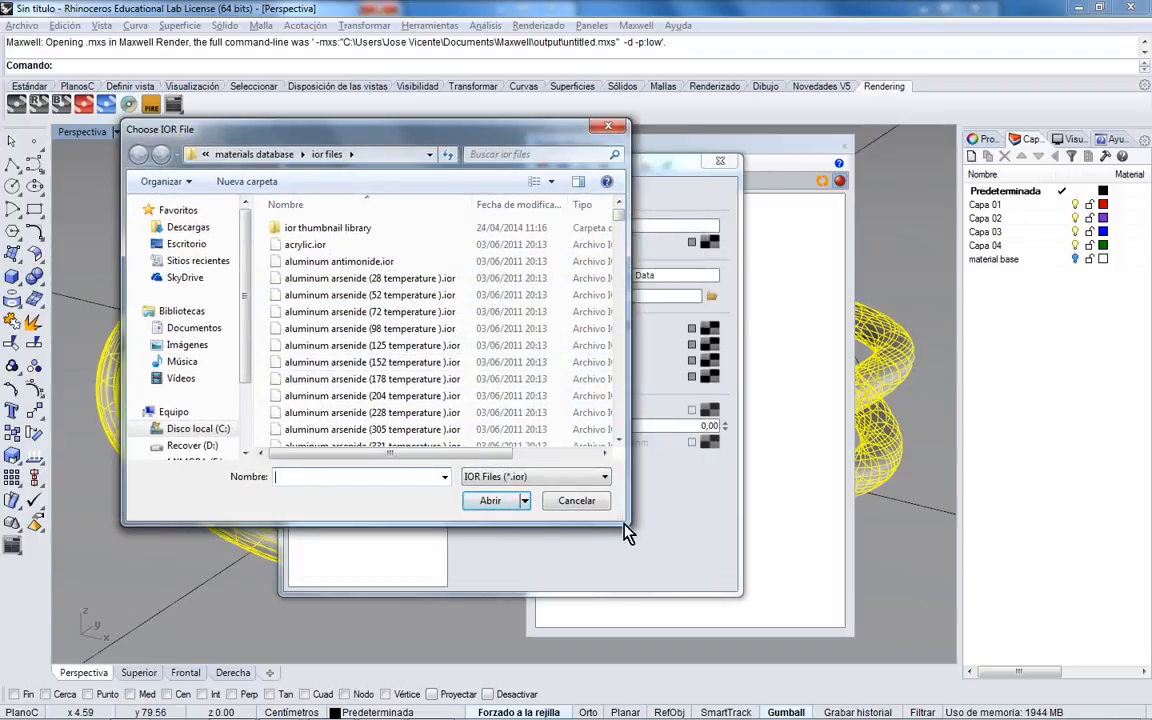
- Enlarge the IOR chooser and try the aluminum arsenide, aluminum gallium arsenide and amethyst files
{"action": "left_click_drag", "start_coordinate": [632, 524], "coordinate": [884, 662]}
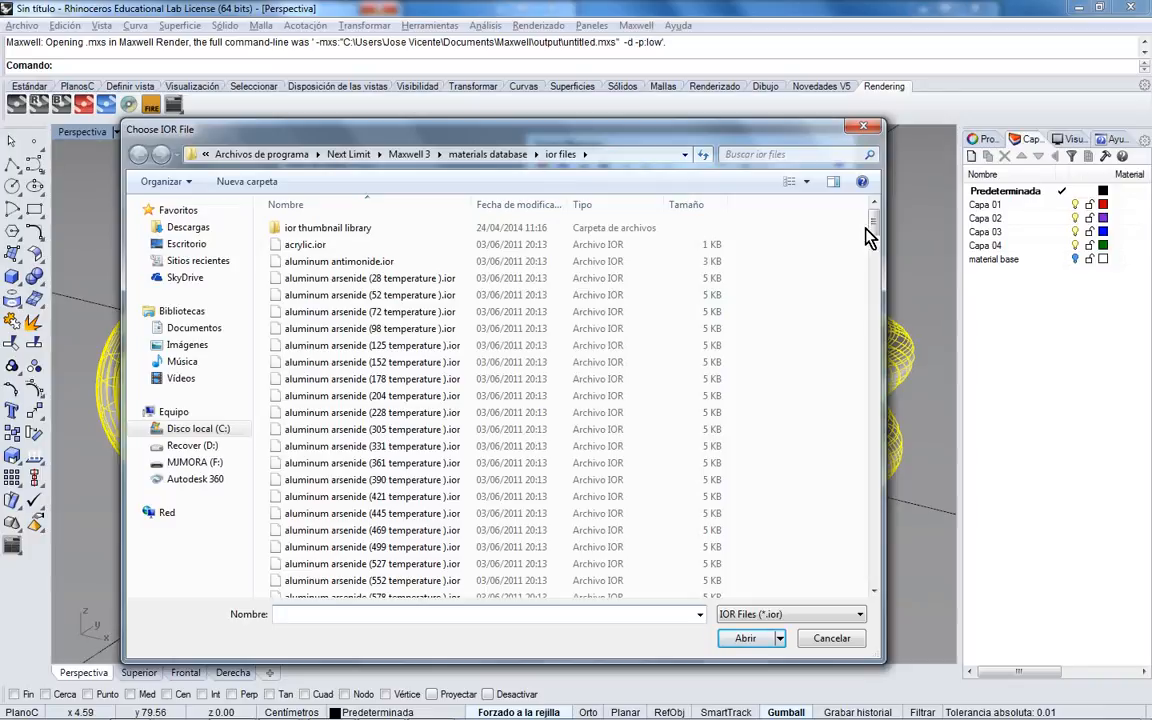
{"action": "left_click_drag", "start_coordinate": [875, 228], "coordinate": [875, 236]}
{"action": "left_click", "coordinate": [380, 226]}
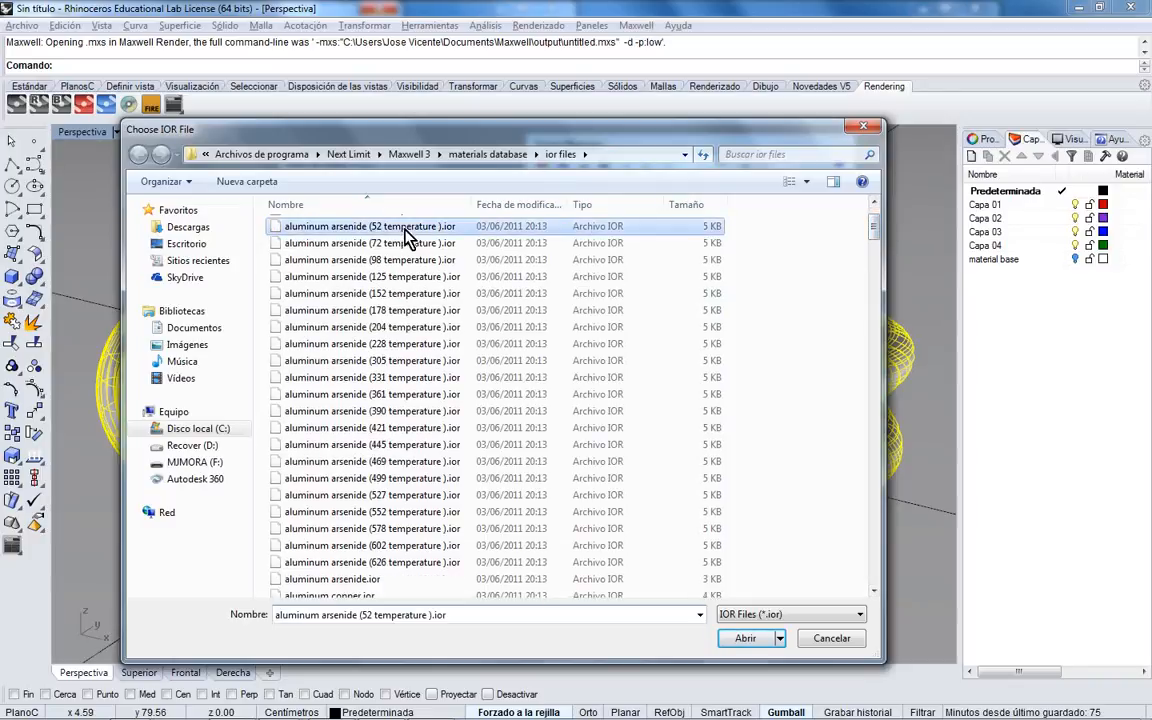
{"action": "scroll", "coordinate": [385, 248], "scroll_direction": "up", "scroll_amount": 1}
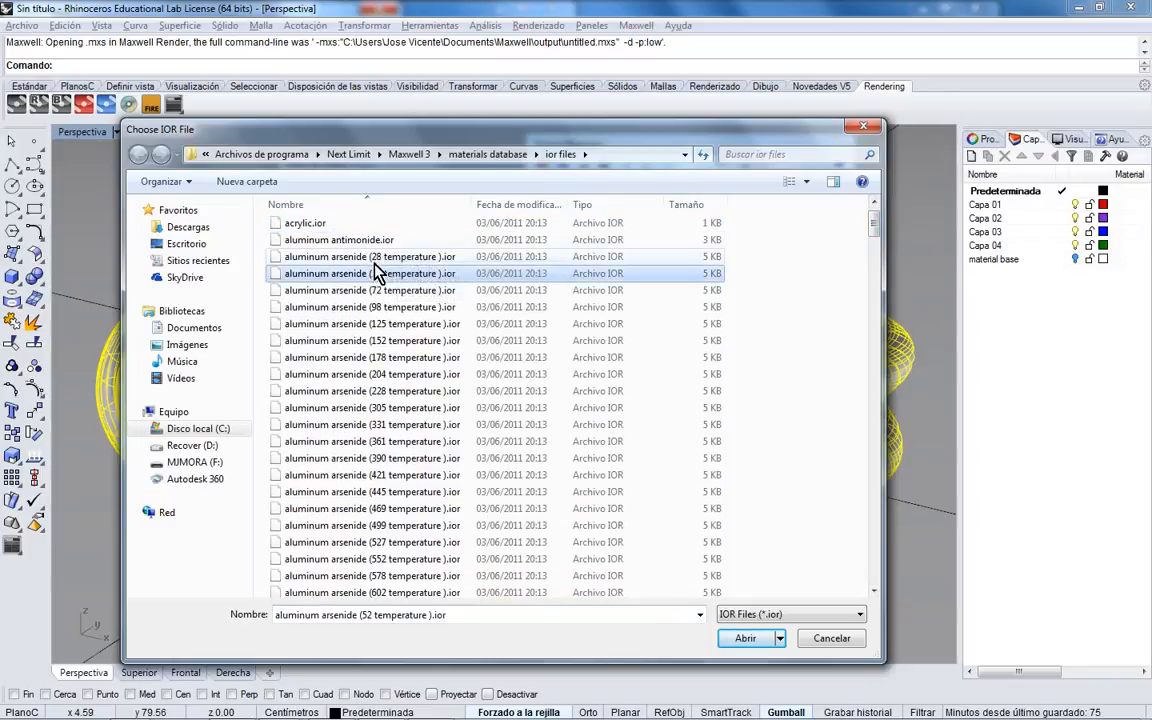
{"action": "left_click", "coordinate": [355, 441]}
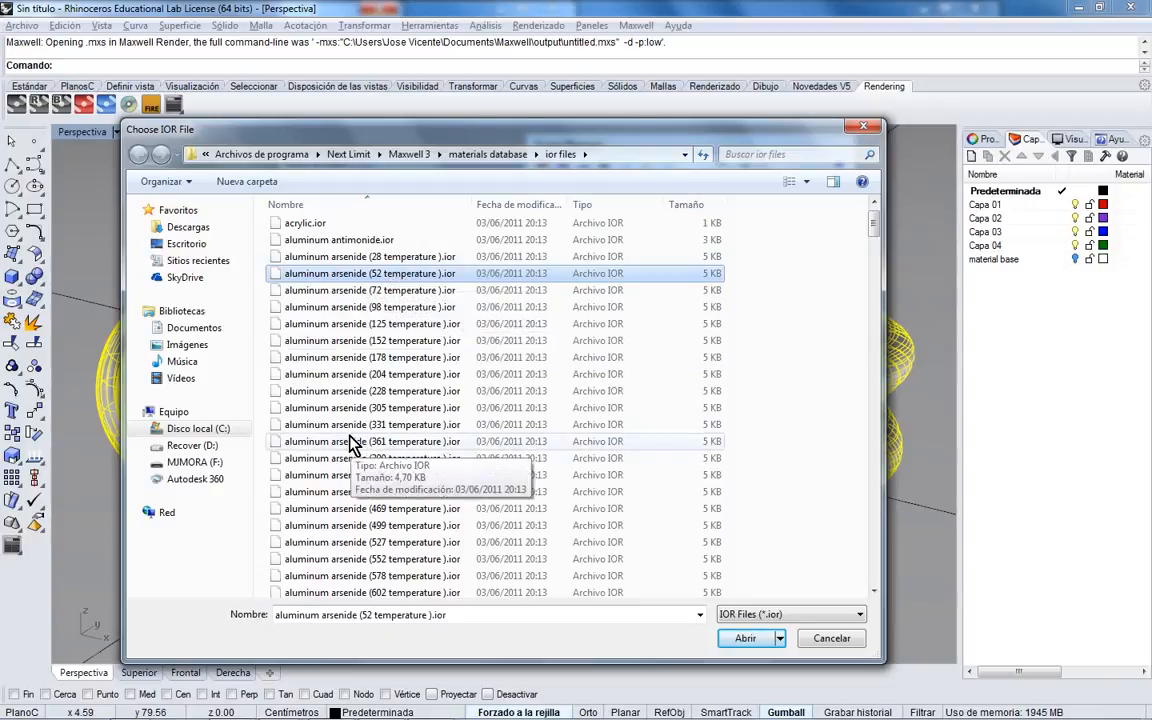
{"action": "scroll", "coordinate": [360, 443], "scroll_direction": "down", "scroll_amount": 3}
{"action": "scroll", "coordinate": [362, 443], "scroll_direction": "down", "scroll_amount": 3}
{"action": "left_click", "coordinate": [385, 430]}
{"action": "scroll", "coordinate": [396, 437], "scroll_direction": "down", "scroll_amount": 4}
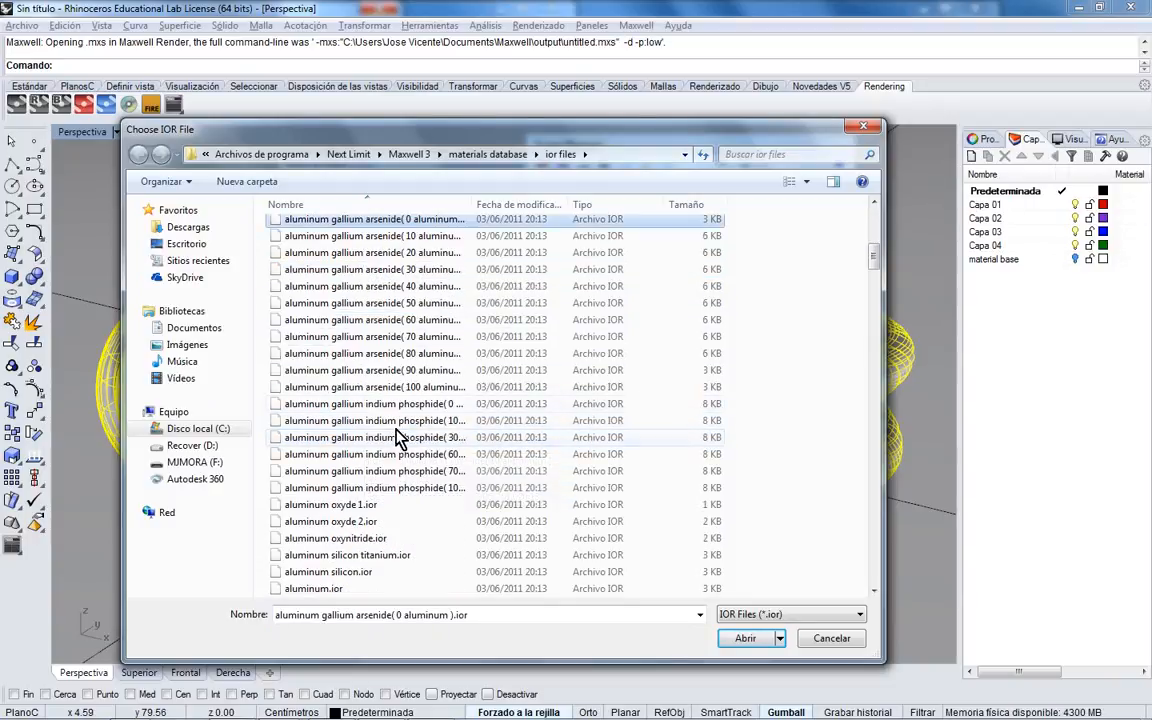
{"action": "scroll", "coordinate": [338, 275], "scroll_direction": "up", "scroll_amount": 1}
{"action": "scroll", "coordinate": [317, 321], "scroll_direction": "down", "scroll_amount": 5}
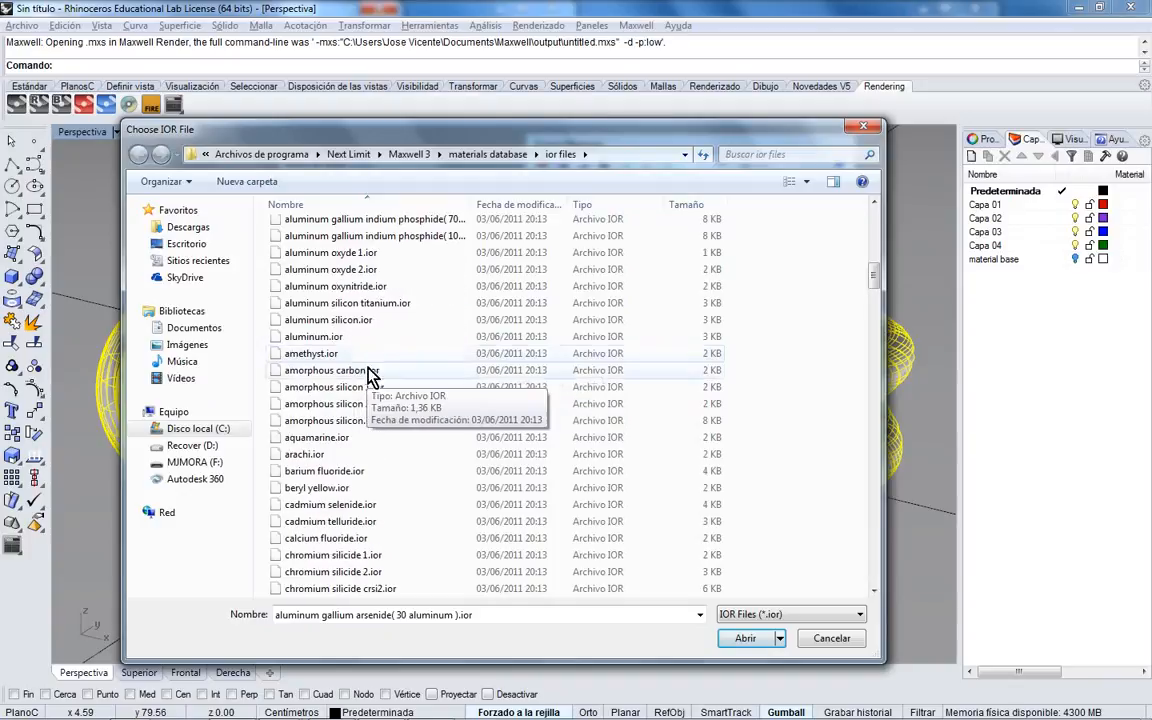
{"action": "left_click", "coordinate": [334, 354]}
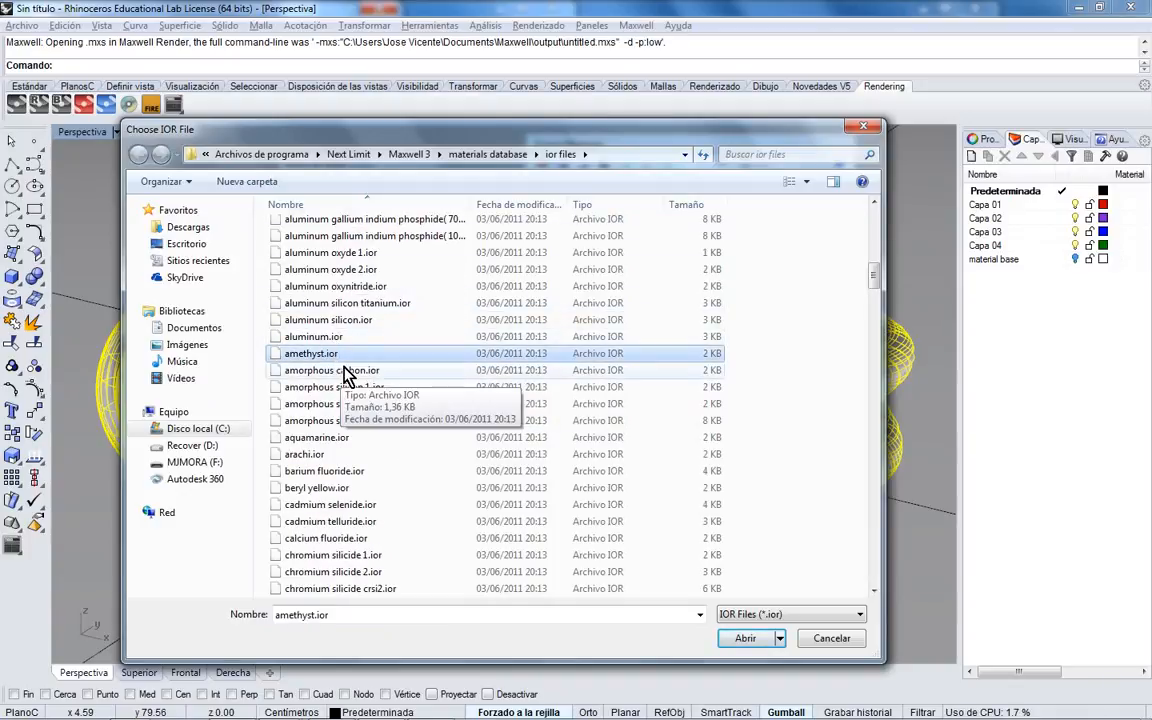
- Try the copper, emerald ural, gallium antimonide oxide, emerald and glass bk7 abs IOR files
{"action": "scroll", "coordinate": [345, 373], "scroll_direction": "up", "scroll_amount": 6}
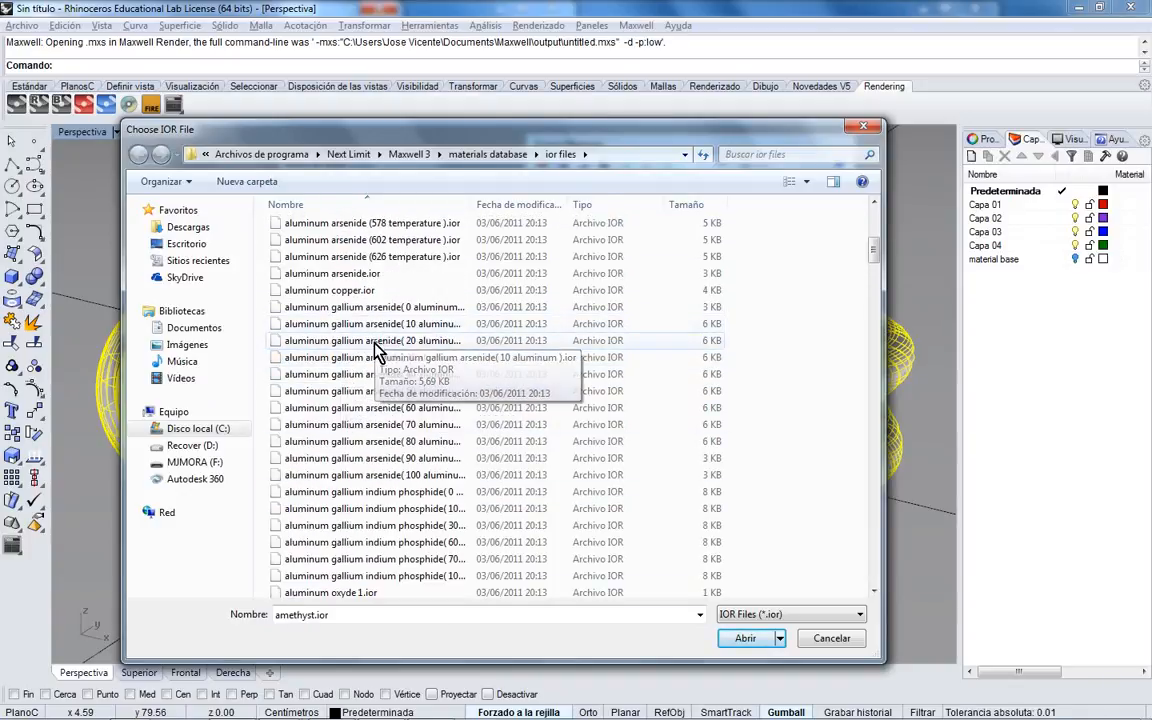
{"action": "scroll", "coordinate": [375, 420], "scroll_direction": "down", "scroll_amount": 3}
{"action": "scroll", "coordinate": [373, 482], "scroll_direction": "down", "scroll_amount": 2}
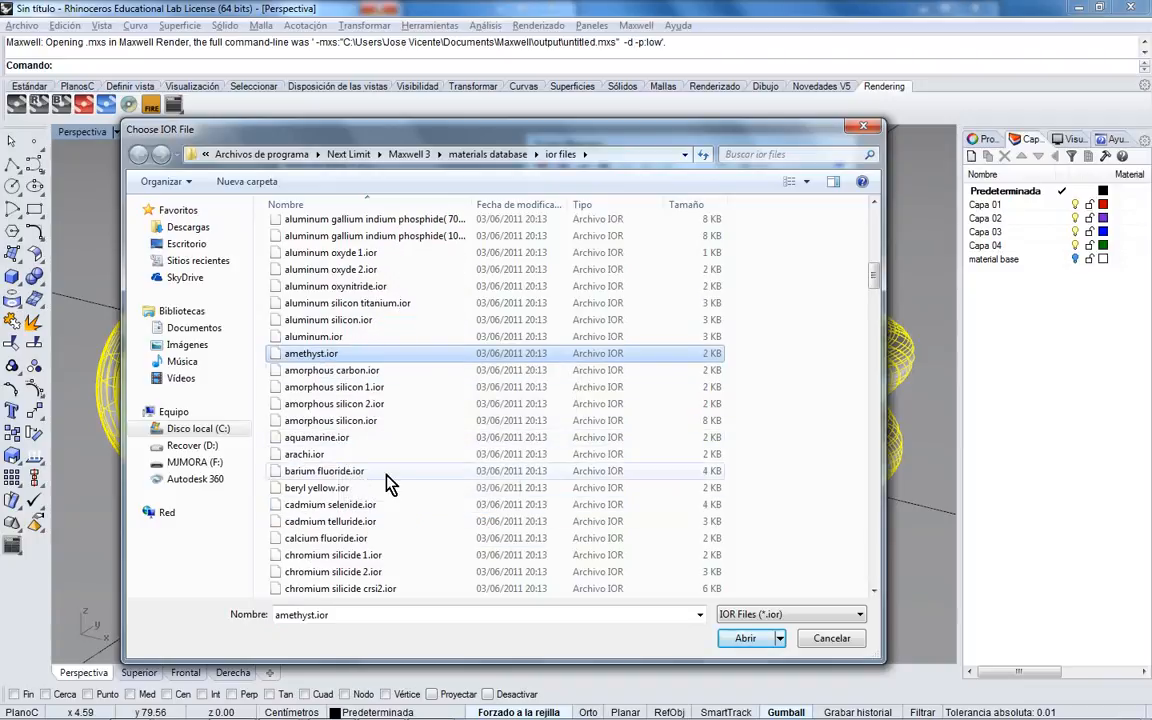
{"action": "scroll", "coordinate": [388, 460], "scroll_direction": "down", "scroll_amount": 4}
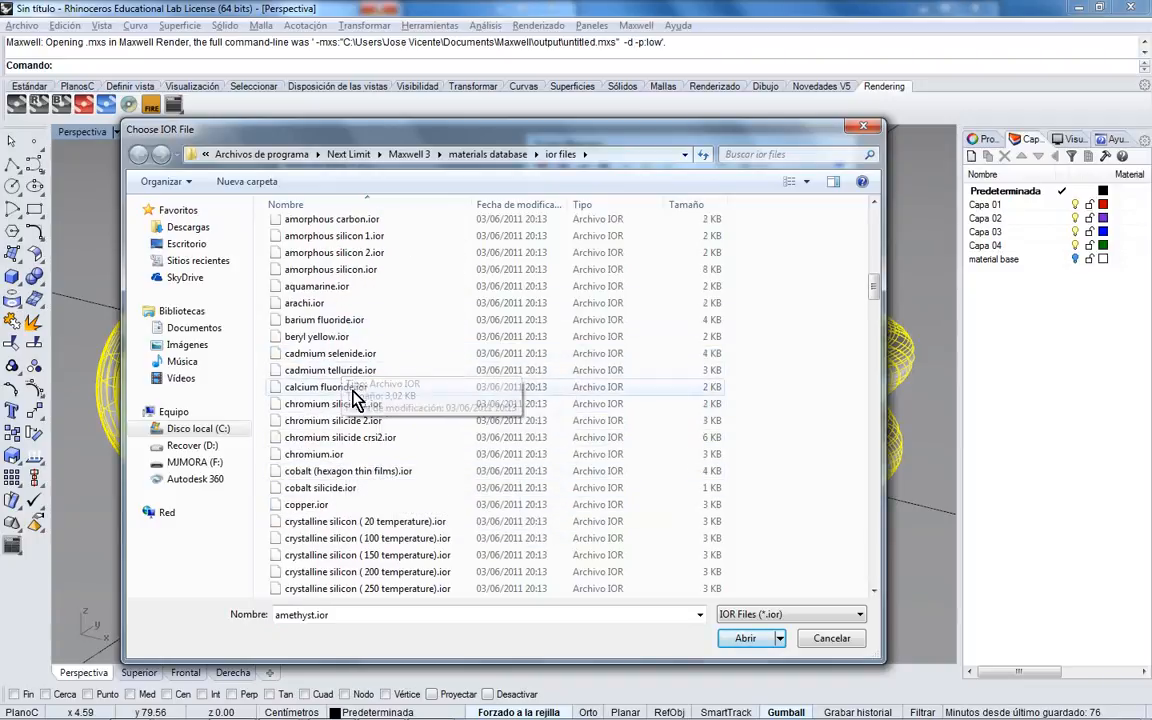
{"action": "scroll", "coordinate": [338, 460], "scroll_direction": "down", "scroll_amount": 1}
{"action": "left_click", "coordinate": [335, 456]}
{"action": "scroll", "coordinate": [370, 420], "scroll_direction": "down", "scroll_amount": 4}
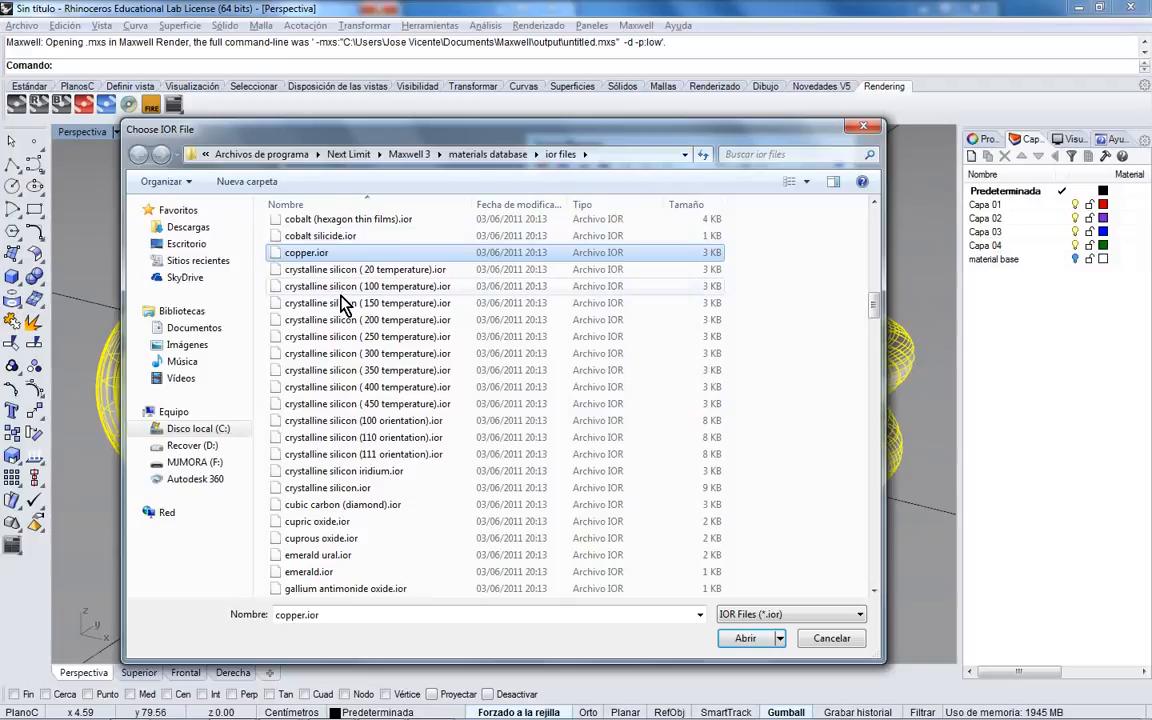
{"action": "scroll", "coordinate": [398, 366], "scroll_direction": "down", "scroll_amount": 2}
{"action": "left_click", "coordinate": [350, 456]}
{"action": "left_click", "coordinate": [315, 490]}
{"action": "left_click", "coordinate": [322, 471]}
{"action": "scroll", "coordinate": [350, 488], "scroll_direction": "down", "scroll_amount": 13}
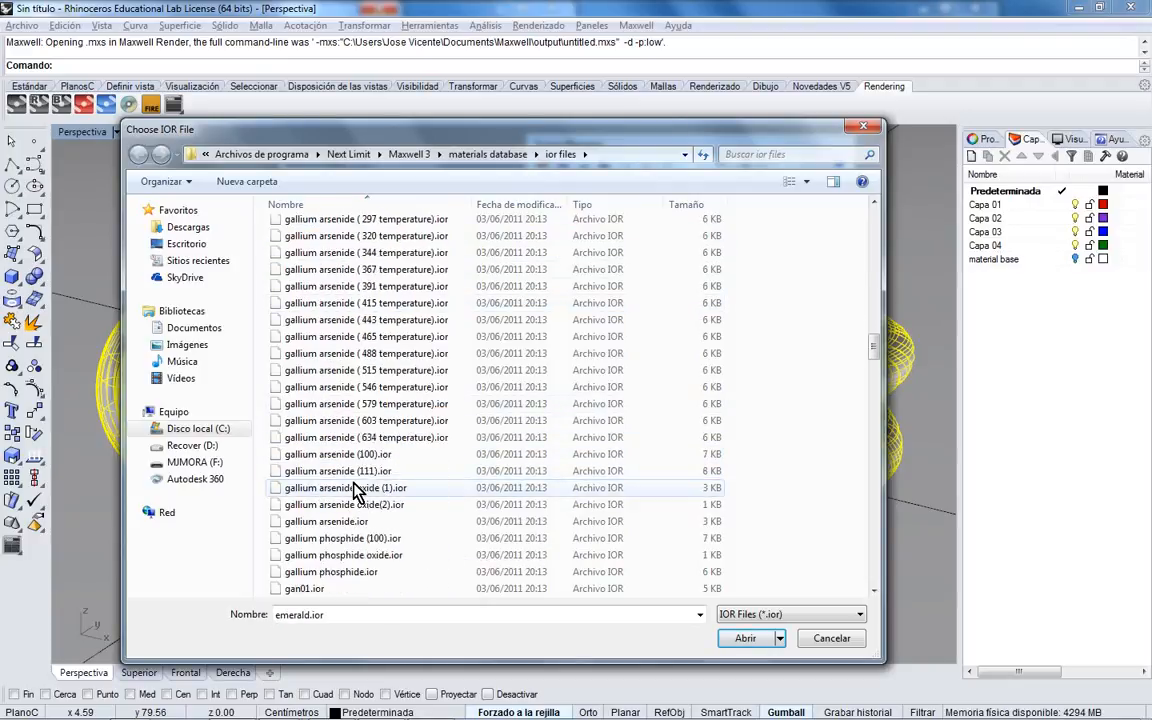
{"action": "scroll", "coordinate": [355, 490], "scroll_direction": "down", "scroll_amount": 7}
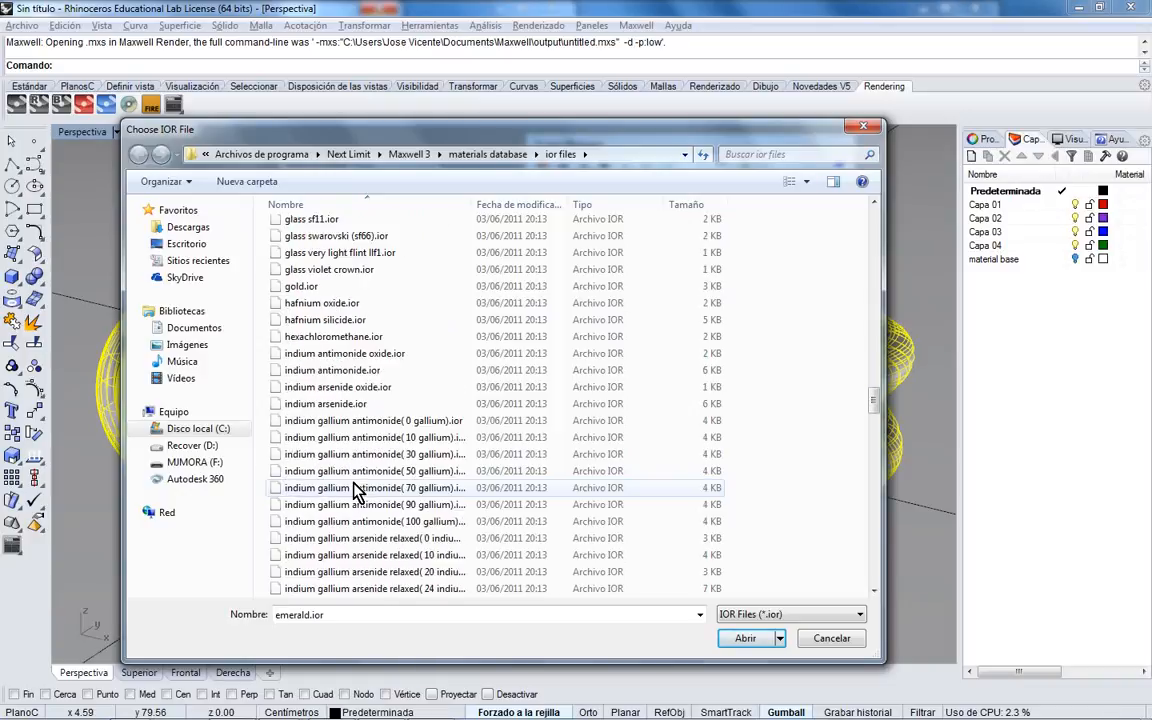
{"action": "left_click", "coordinate": [318, 307]}
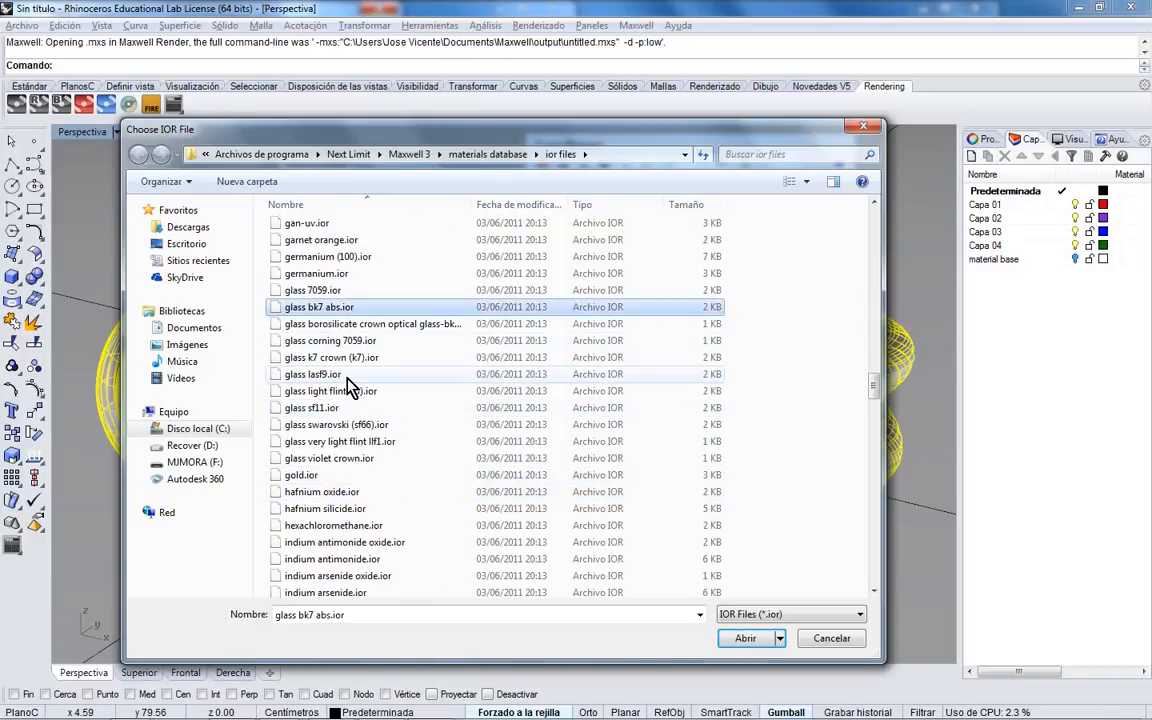
- Try gold, lithium and potassium chloride, then load sapphire deep blue.ior
{"action": "scroll", "coordinate": [352, 378], "scroll_direction": "down", "scroll_amount": 2}
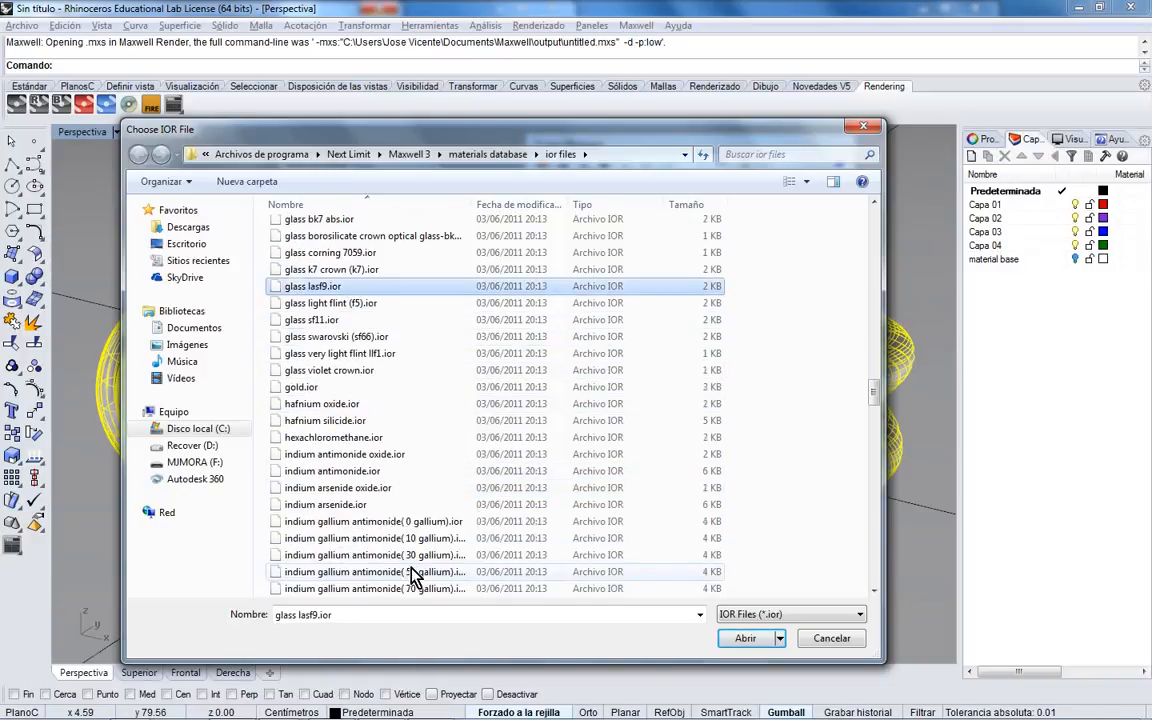
{"action": "left_click", "coordinate": [334, 387]}
{"action": "scroll", "coordinate": [407, 521], "scroll_direction": "down", "scroll_amount": 10}
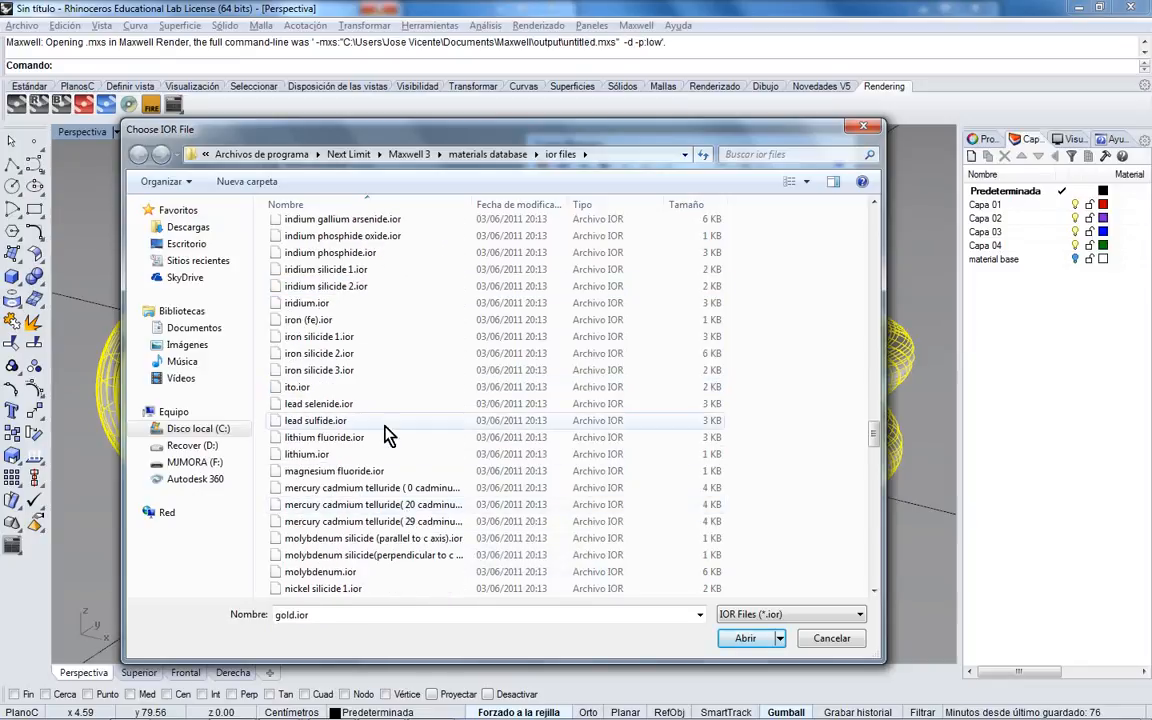
{"action": "left_click", "coordinate": [345, 455]}
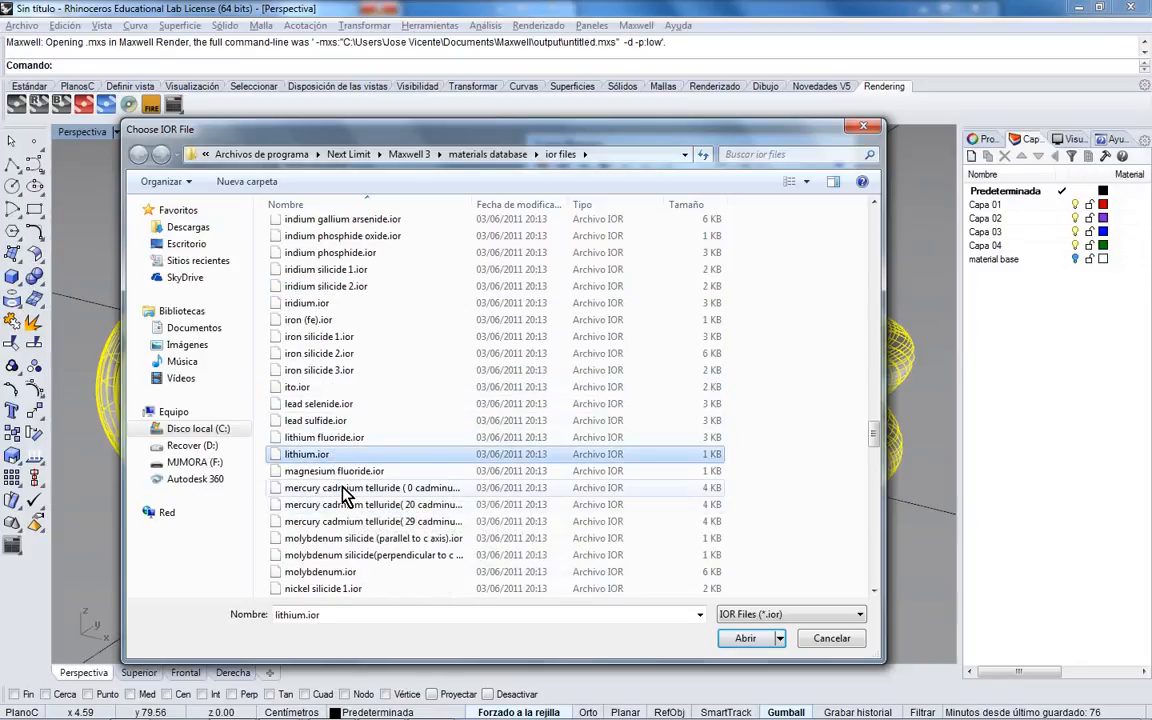
{"action": "scroll", "coordinate": [340, 425], "scroll_direction": "down", "scroll_amount": 10}
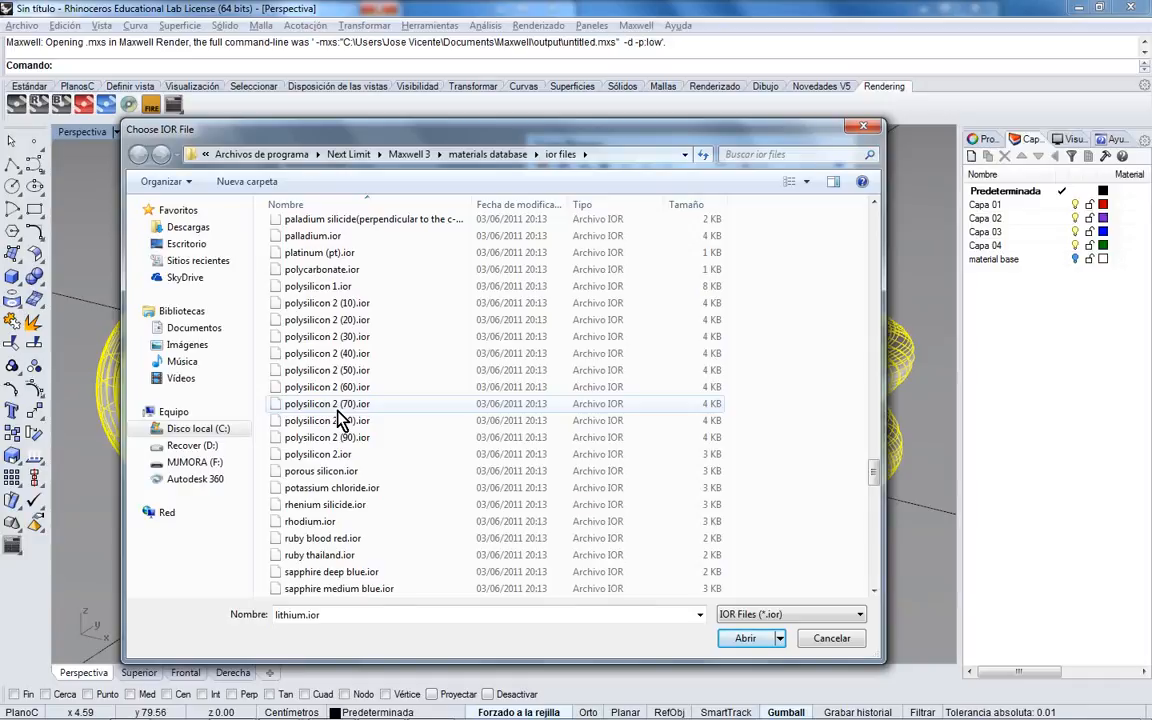
{"action": "left_click", "coordinate": [335, 487]}
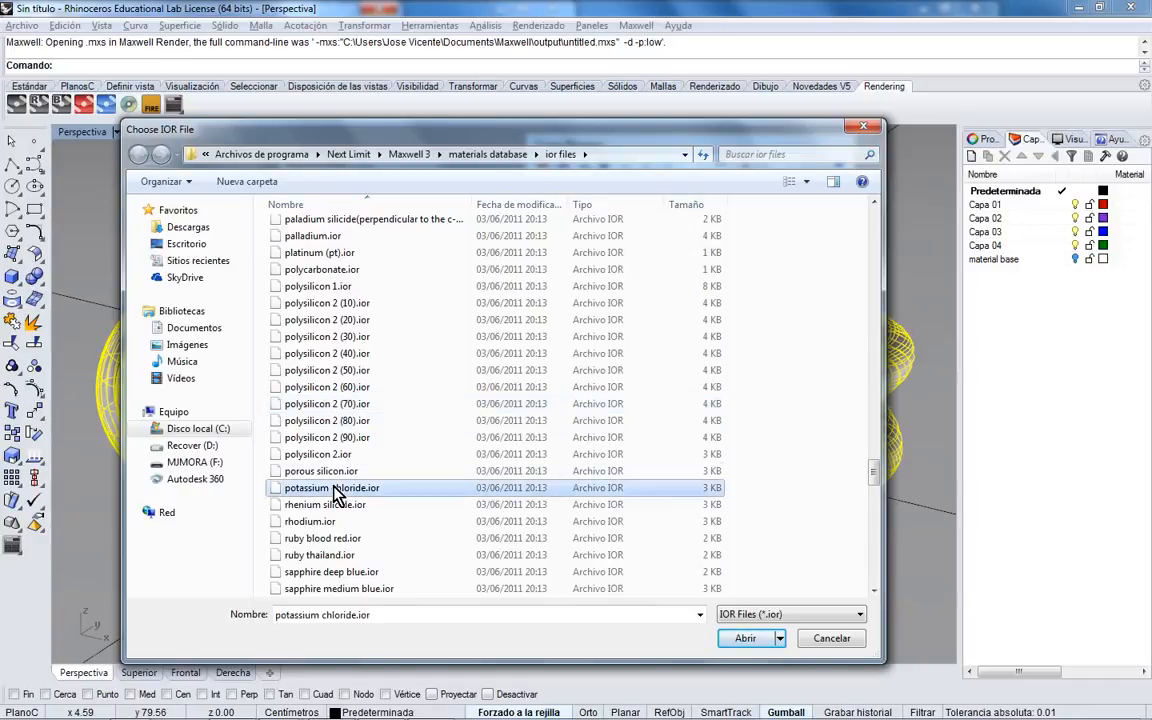
{"action": "scroll", "coordinate": [340, 500], "scroll_direction": "down", "scroll_amount": 4}
{"action": "scroll", "coordinate": [342, 509], "scroll_direction": "down", "scroll_amount": 3}
{"action": "scroll", "coordinate": [342, 437], "scroll_direction": "up", "scroll_amount": 3}
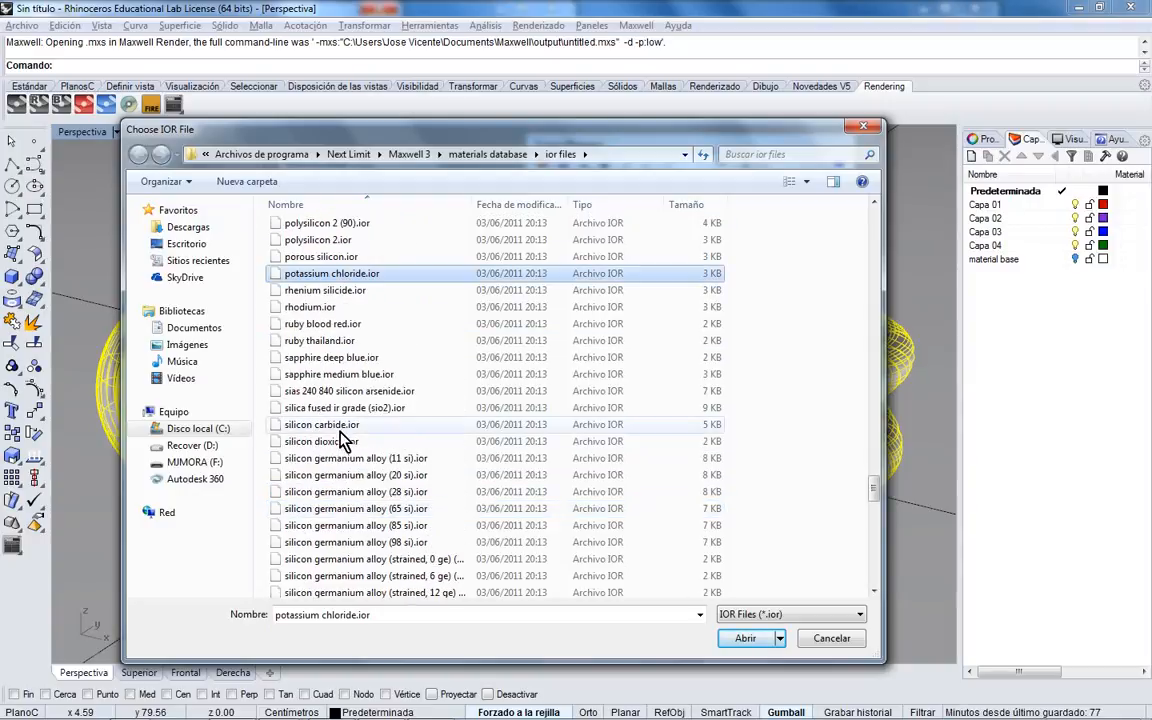
{"action": "double_click", "coordinate": [343, 358]}
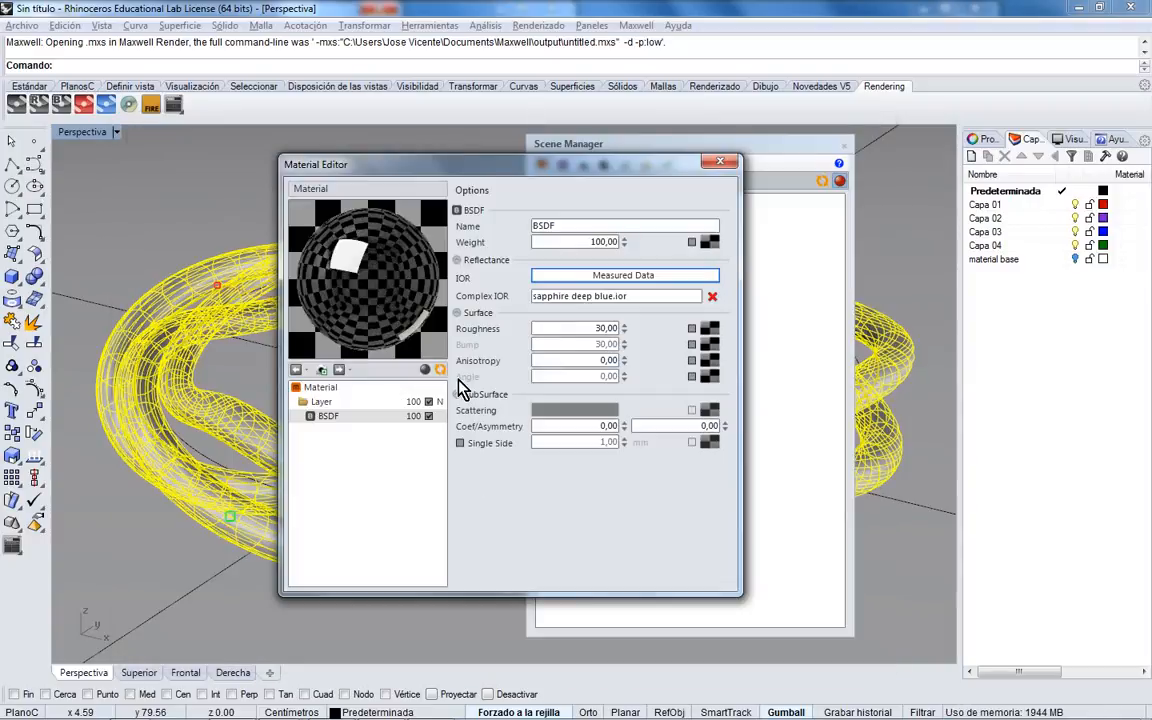
- Render a preview of the sapphire-blue material, then close the Material Editor
{"action": "left_click", "coordinate": [440, 369]}
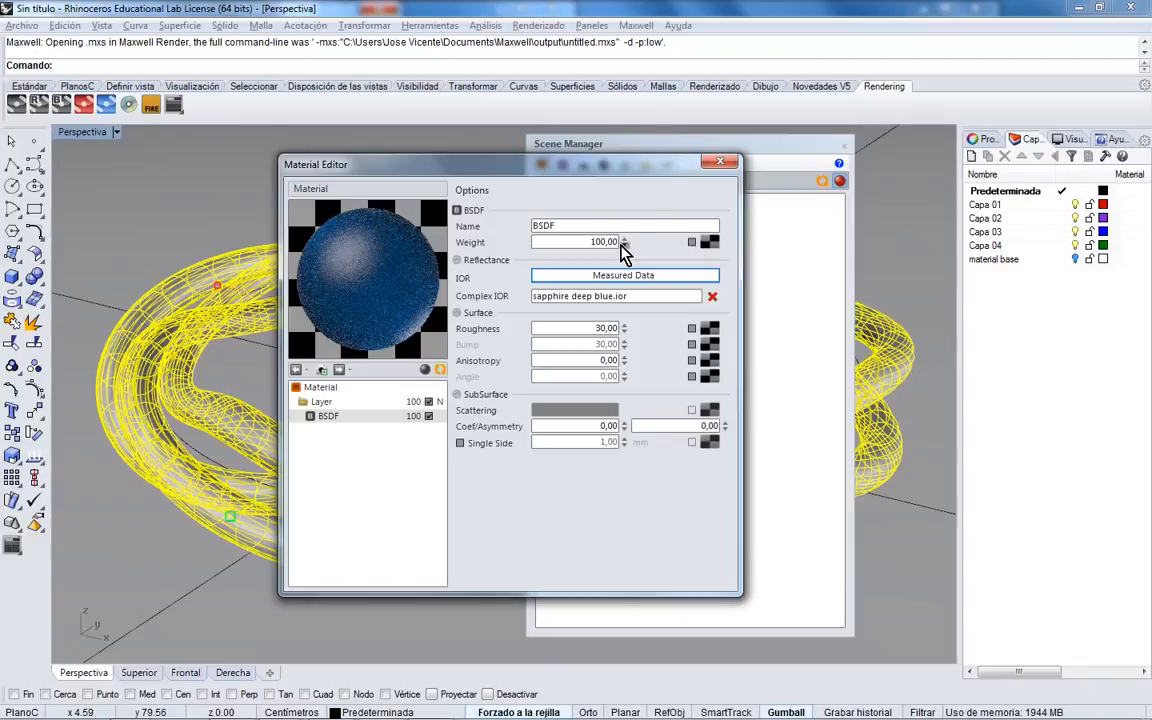
{"action": "left_click", "coordinate": [720, 161]}
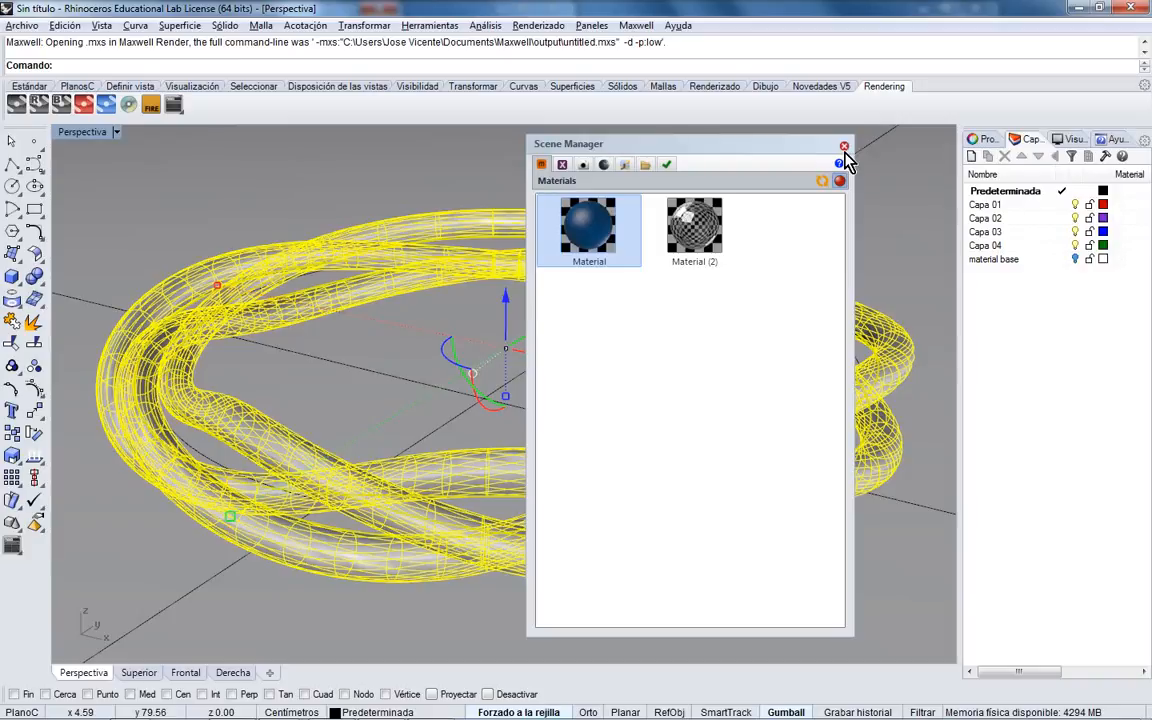
- Close the Scene Manager and start opening another file without saving the current model
{"action": "left_click", "coordinate": [844, 147]}
{"action": "left_click", "coordinate": [22, 25]}
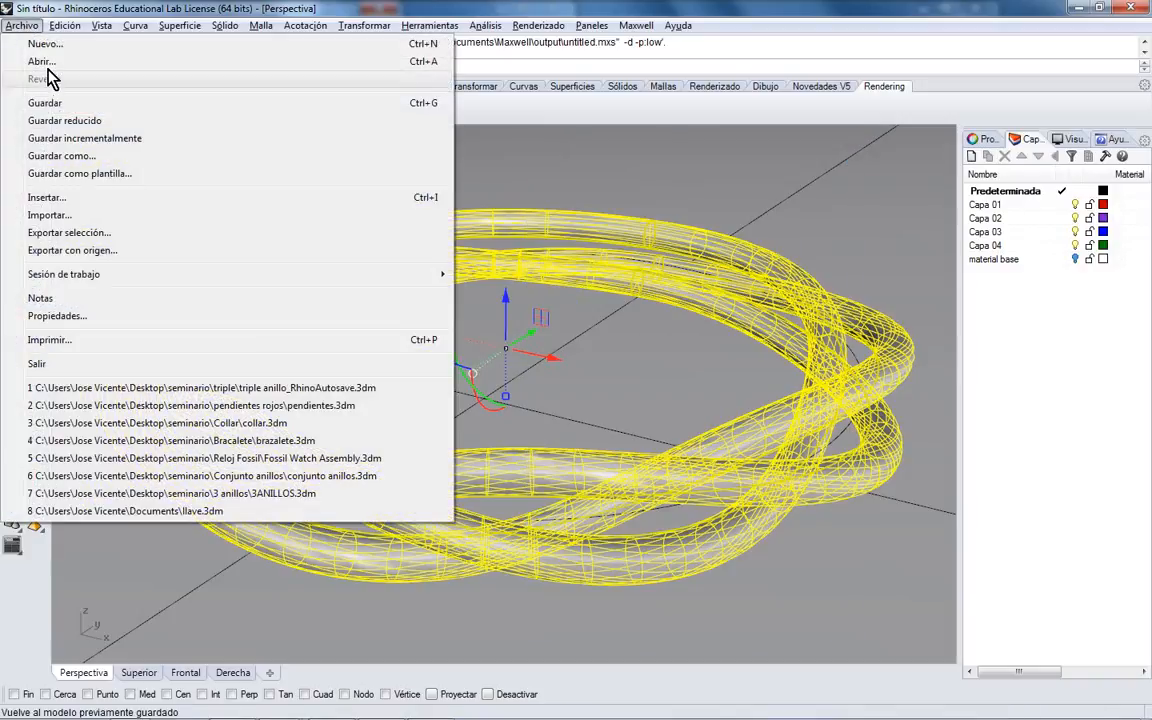
{"action": "left_click", "coordinate": [40, 61]}
{"action": "left_click", "coordinate": [627, 407]}
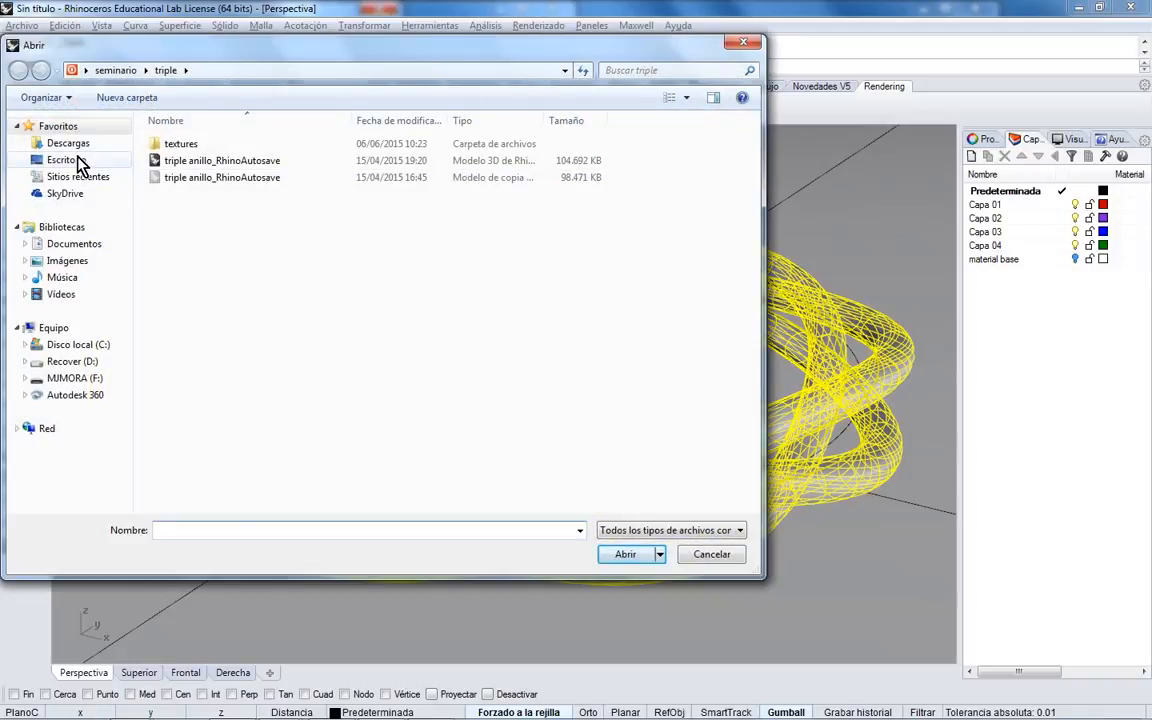
- Browse to Desktop > seminario > Conjunto anillos and select the conjunto anillos model
{"action": "left_click", "coordinate": [75, 161]}
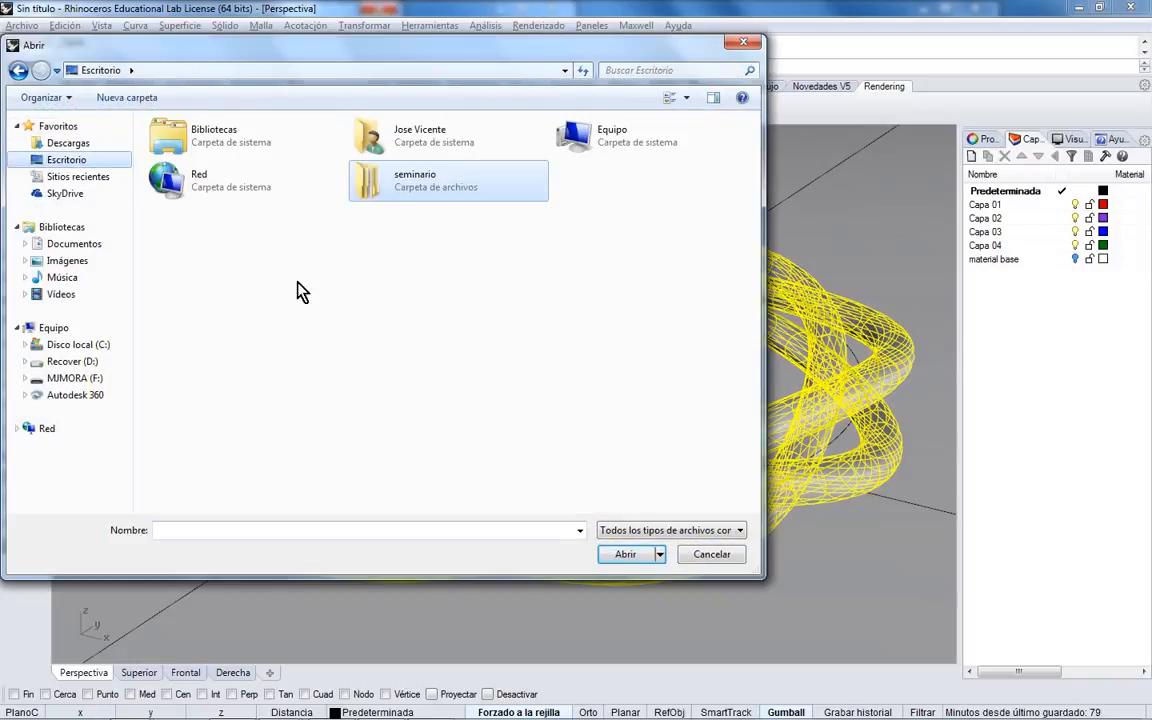
{"action": "double_click", "coordinate": [380, 186]}
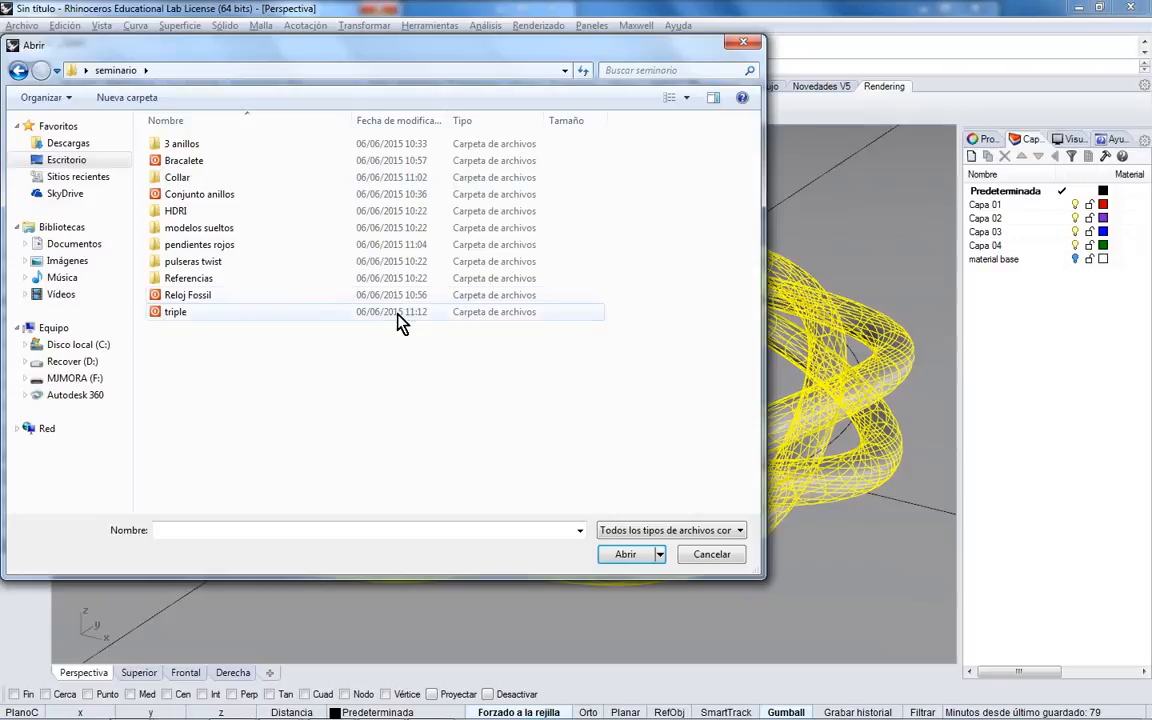
{"action": "double_click", "coordinate": [205, 195]}
{"action": "left_click", "coordinate": [215, 178]}
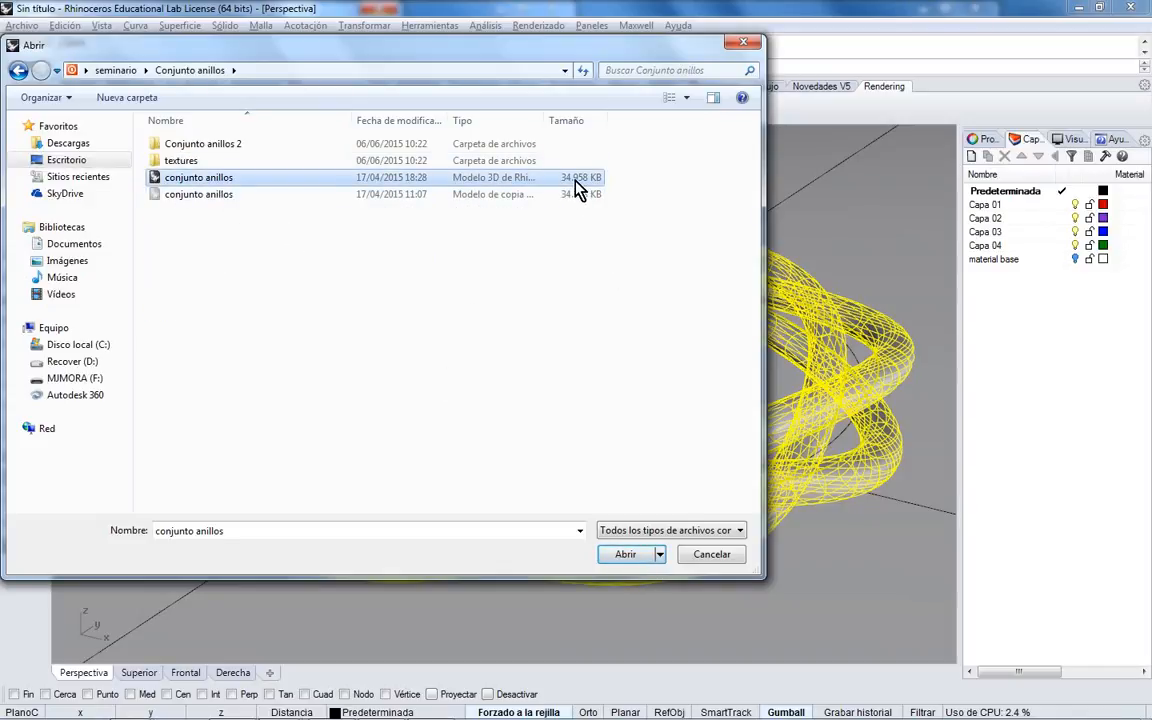
- Open conjunto anillos.3dm and wait for the ring set to load
{"action": "left_click", "coordinate": [627, 557]}
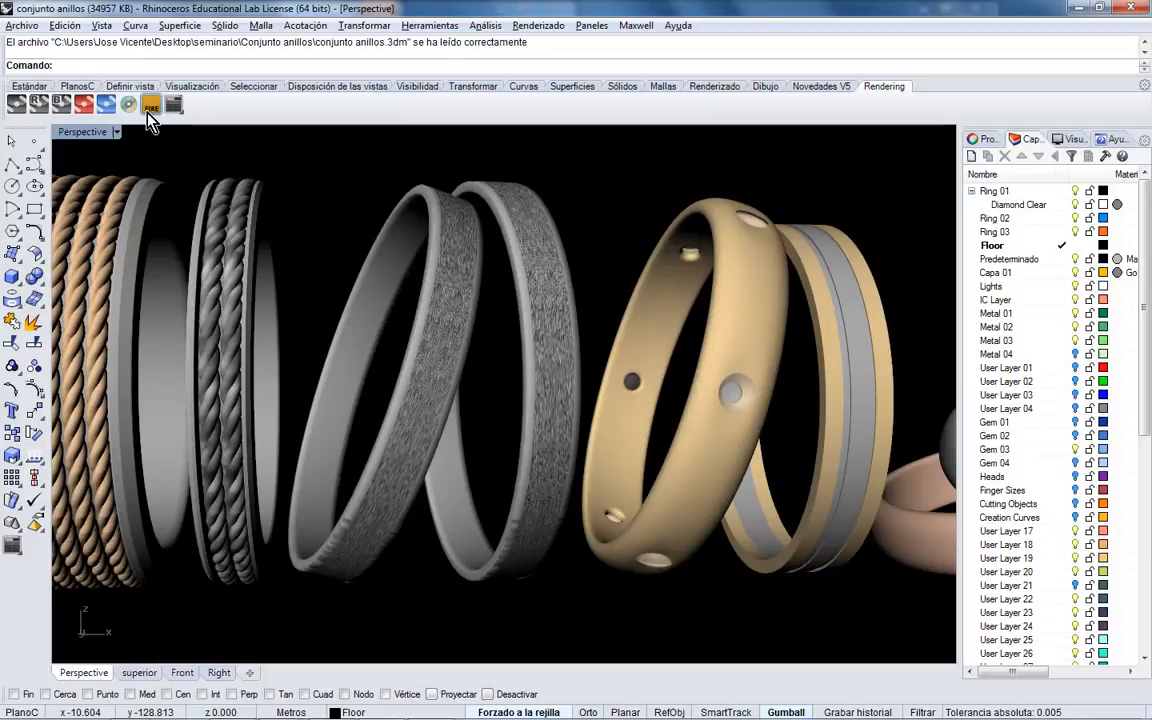
{"action": "left_click", "coordinate": [147, 113]}
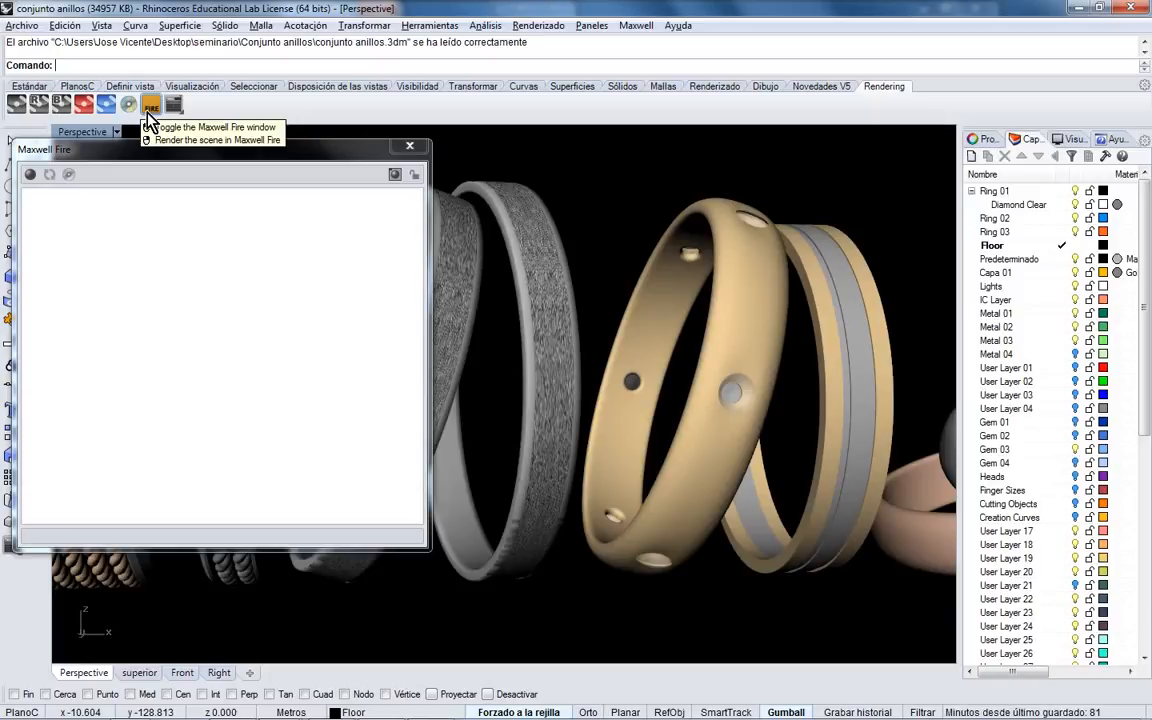
{"action": "left_click", "coordinate": [30, 174]}
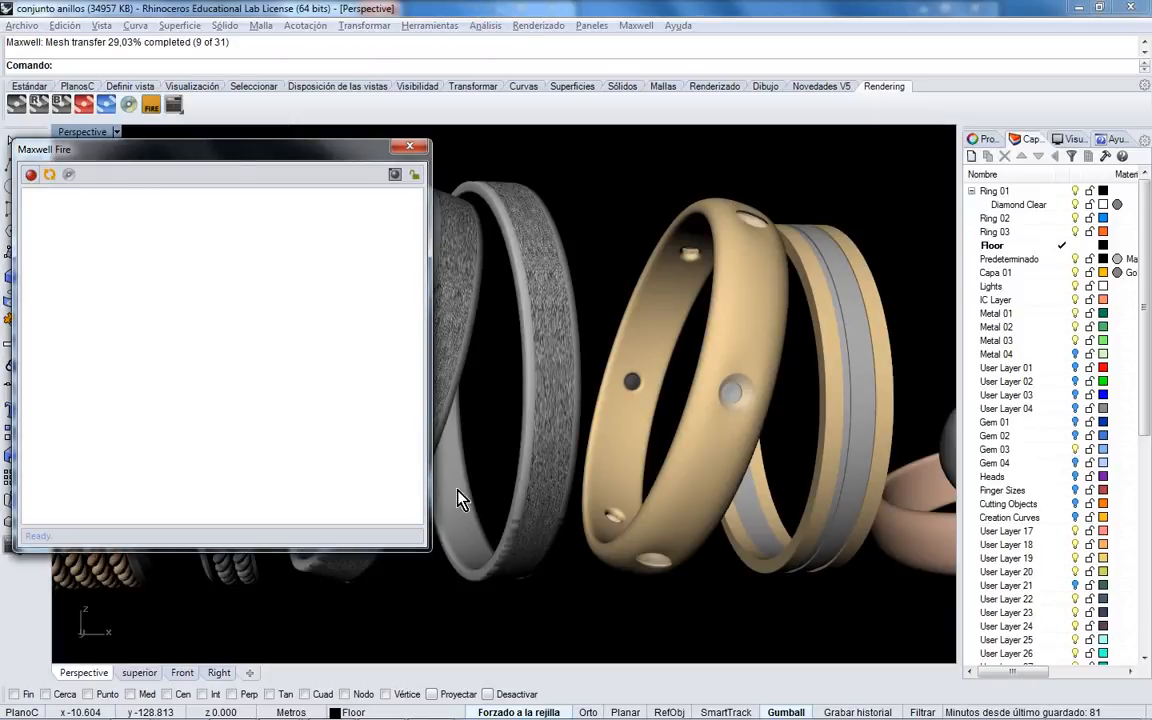
{"action": "left_click_drag", "start_coordinate": [274, 157], "coordinate": [265, 149]}
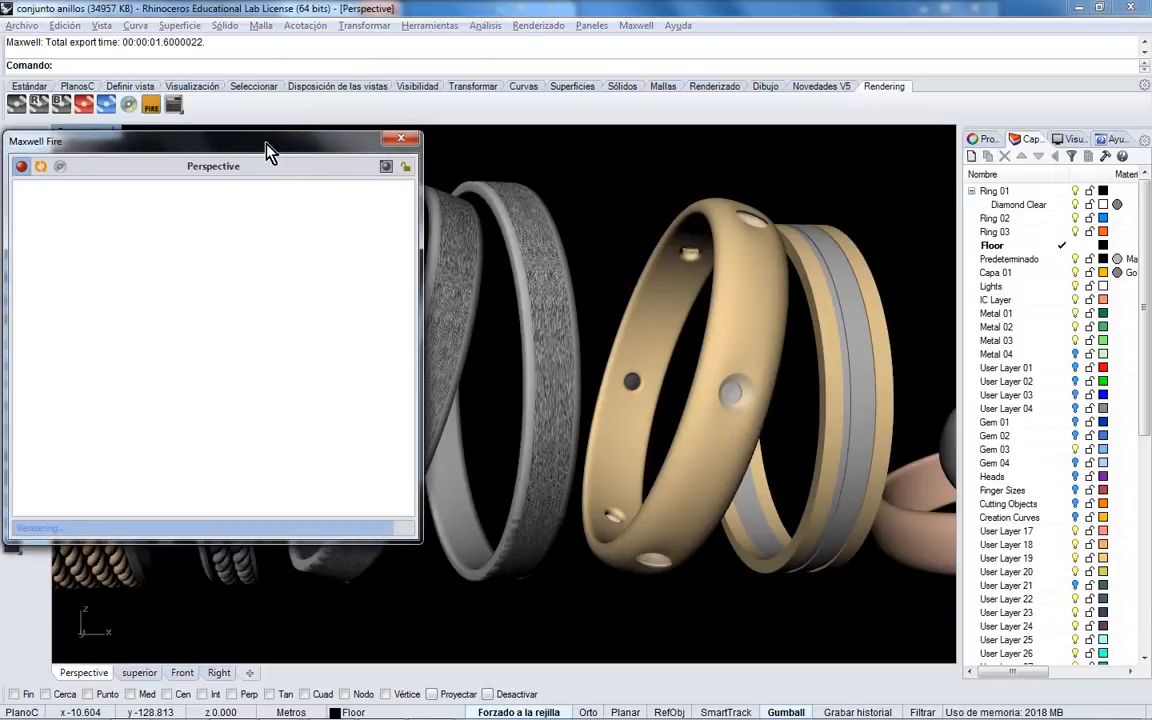
{"action": "left_click_drag", "start_coordinate": [422, 550], "coordinate": [866, 547]}
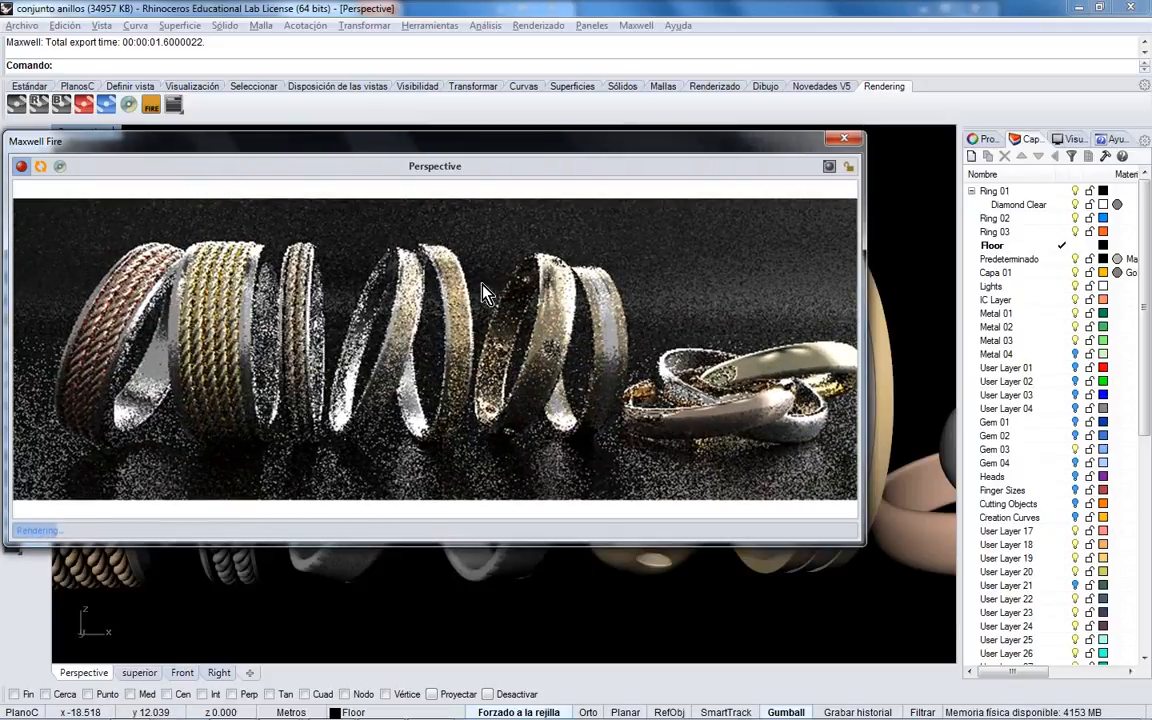
{"action": "right_click", "coordinate": [484, 288]}
{"action": "left_click", "coordinate": [431, 340]}
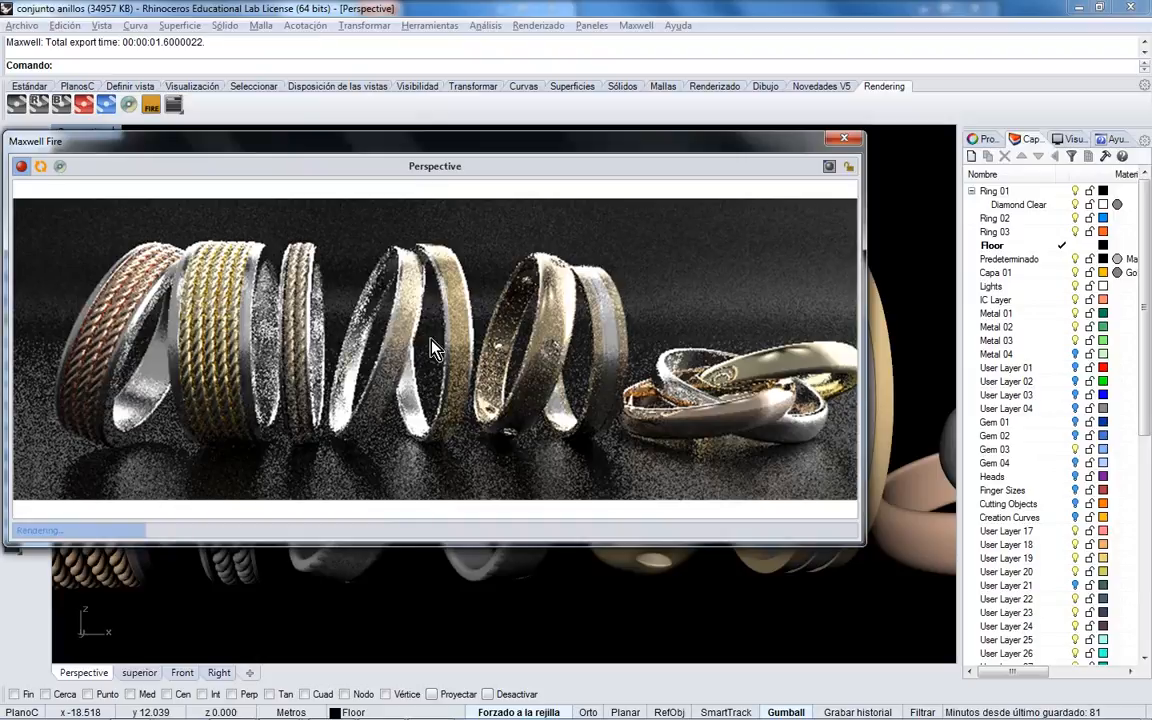
{"action": "left_click", "coordinate": [846, 140]}
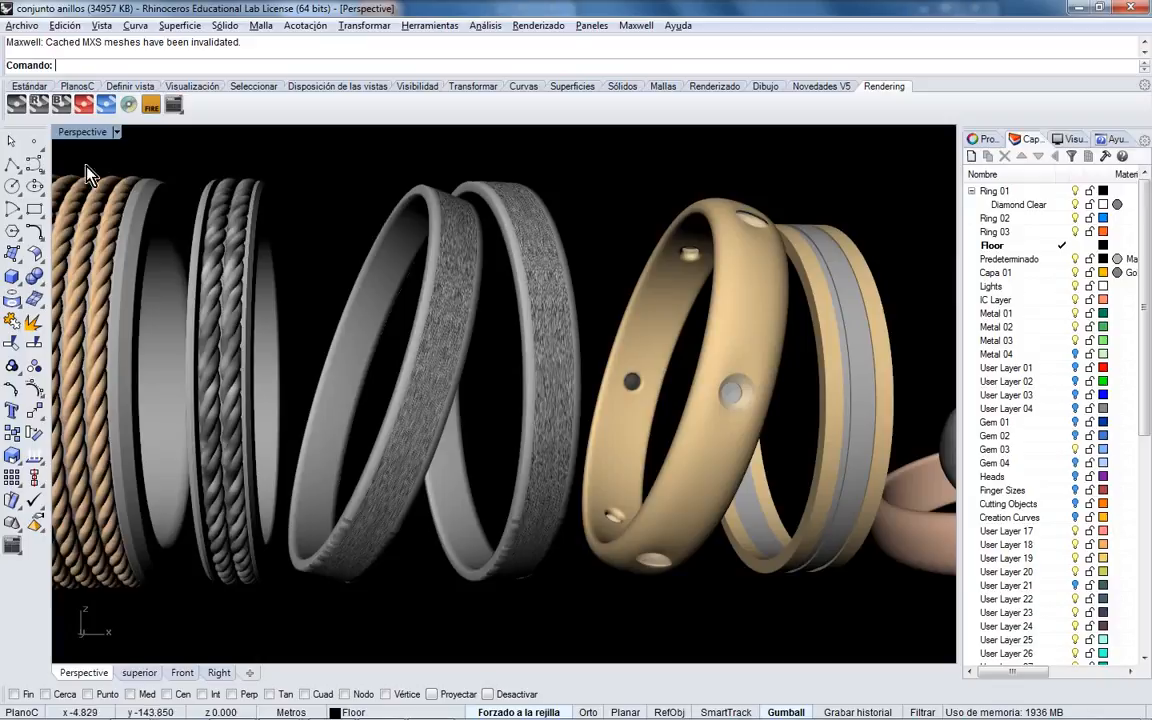
- Start the Maxwell render, stop it, and set the image width to 800 pixels
{"action": "left_click", "coordinate": [17, 104]}
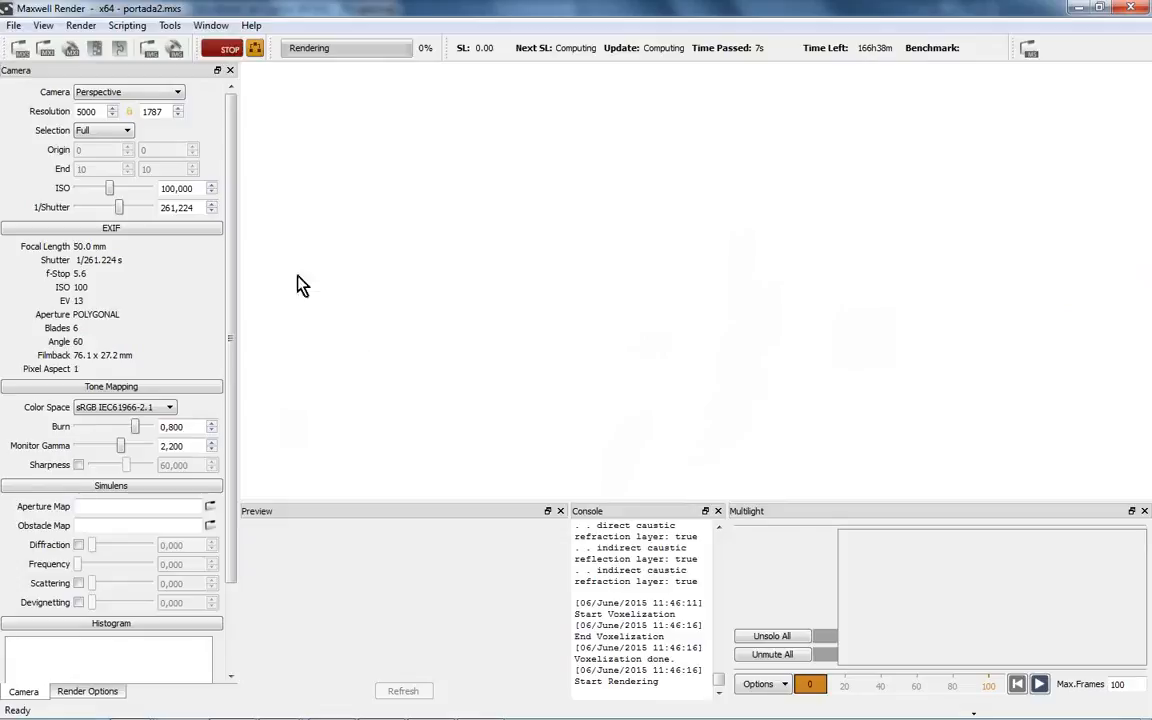
{"action": "left_click", "coordinate": [226, 48]}
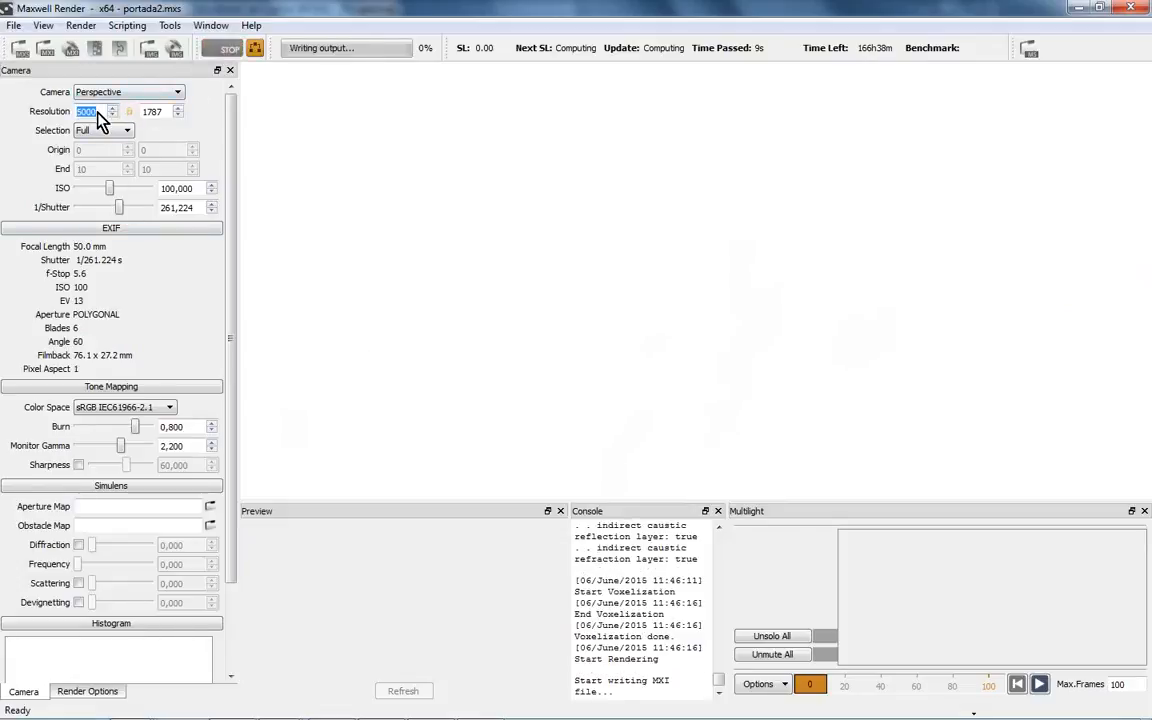
{"action": "type", "text": "800"}
{"action": "key", "text": "Return"}
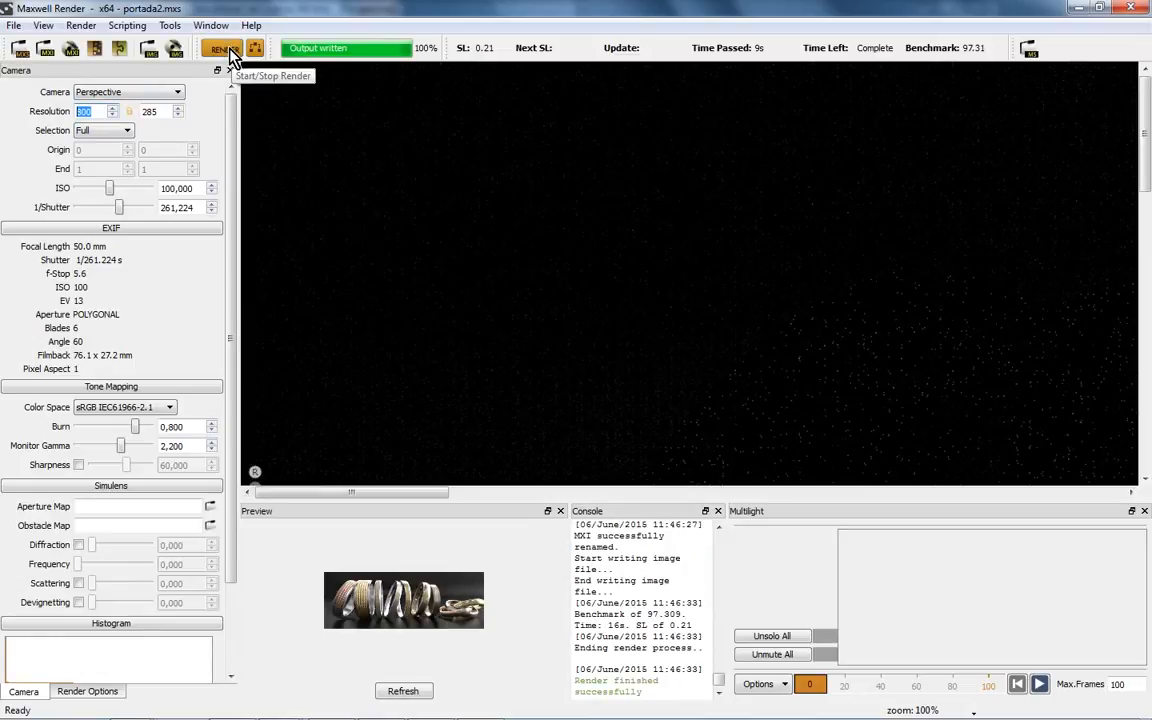
- Restart rendering at 800 × 285, agreeing to overwrite the existing MXI and portada2.png
{"action": "left_click", "coordinate": [229, 47]}
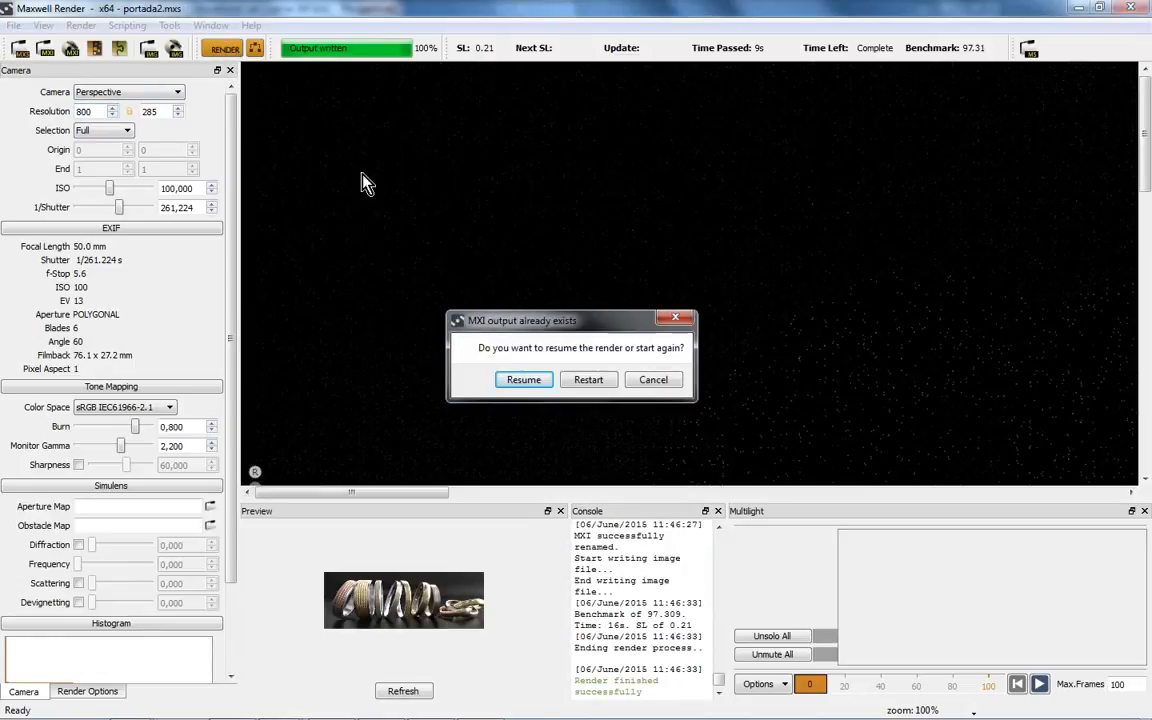
{"action": "left_click", "coordinate": [586, 380]}
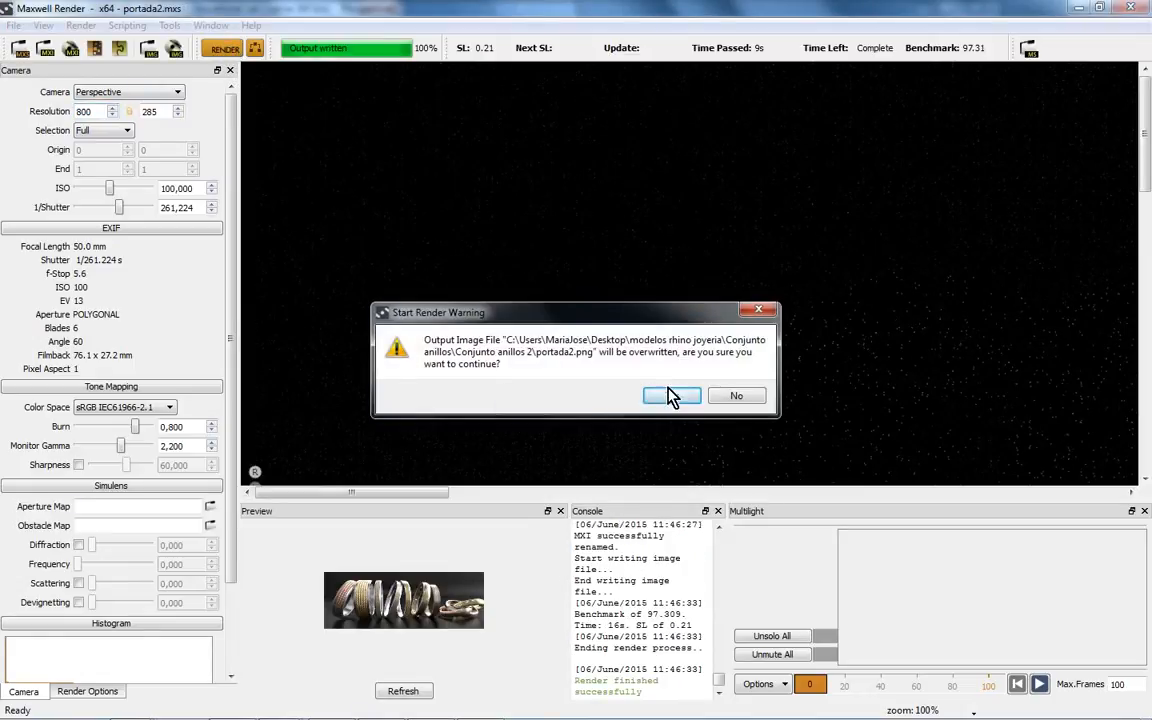
{"action": "left_click", "coordinate": [672, 396]}
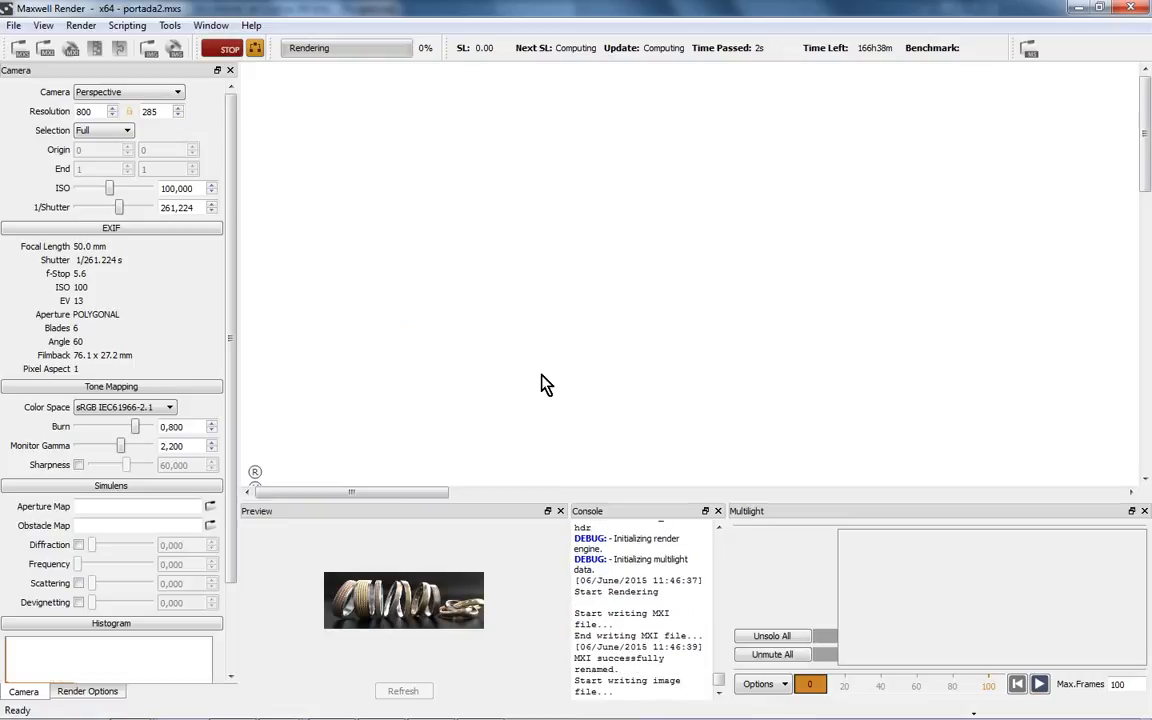
- Lower 1/Shutter to 91 and ISO to 79 in the Camera panel
{"action": "scroll", "coordinate": [672, 330], "scroll_direction": "up", "scroll_amount": 1}
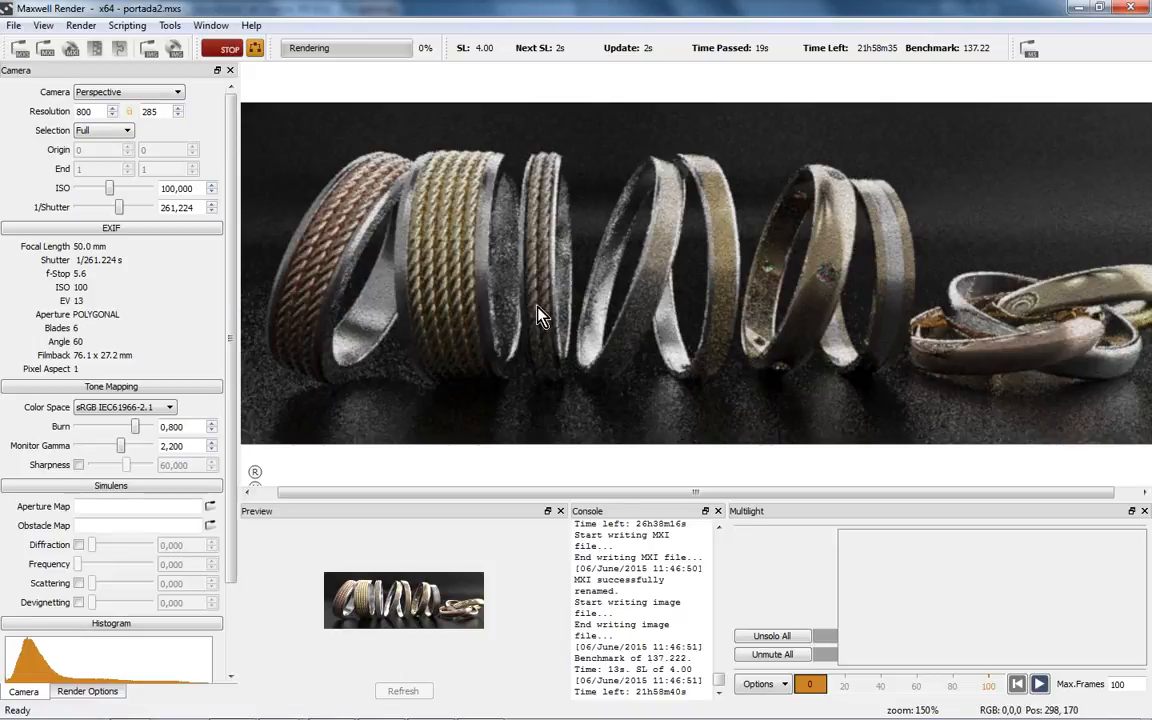
{"action": "left_click_drag", "start_coordinate": [116, 207], "coordinate": [109, 207]}
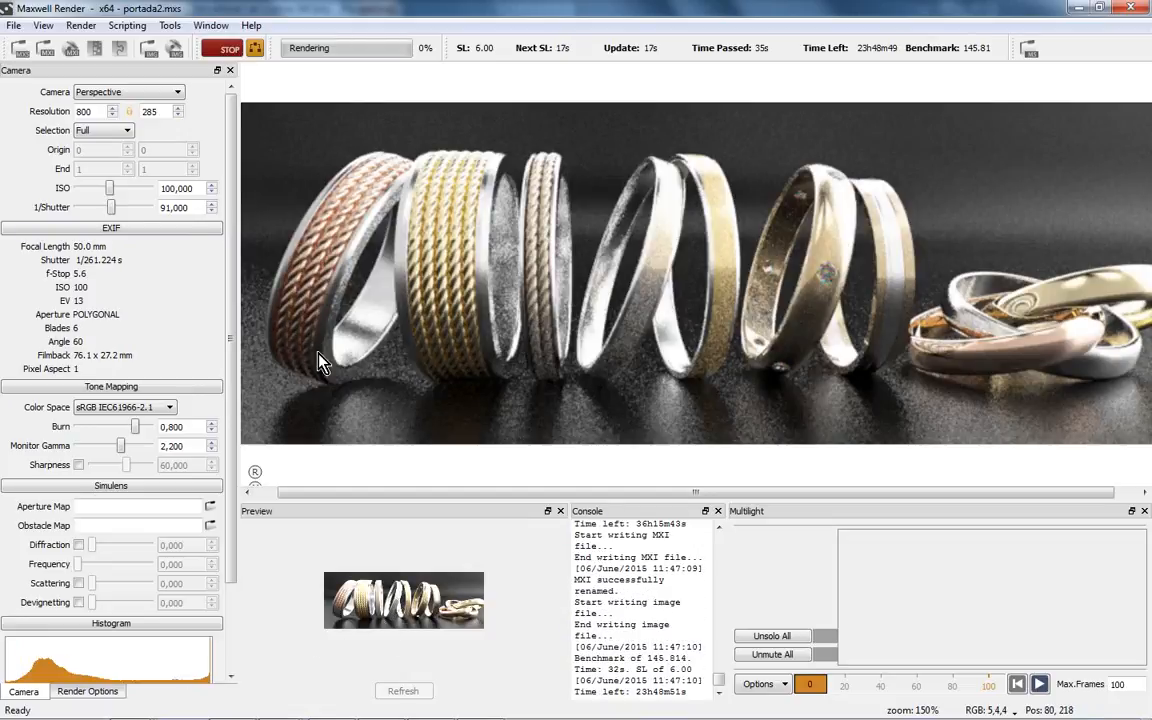
{"action": "left_click_drag", "start_coordinate": [109, 189], "coordinate": [112, 208]}
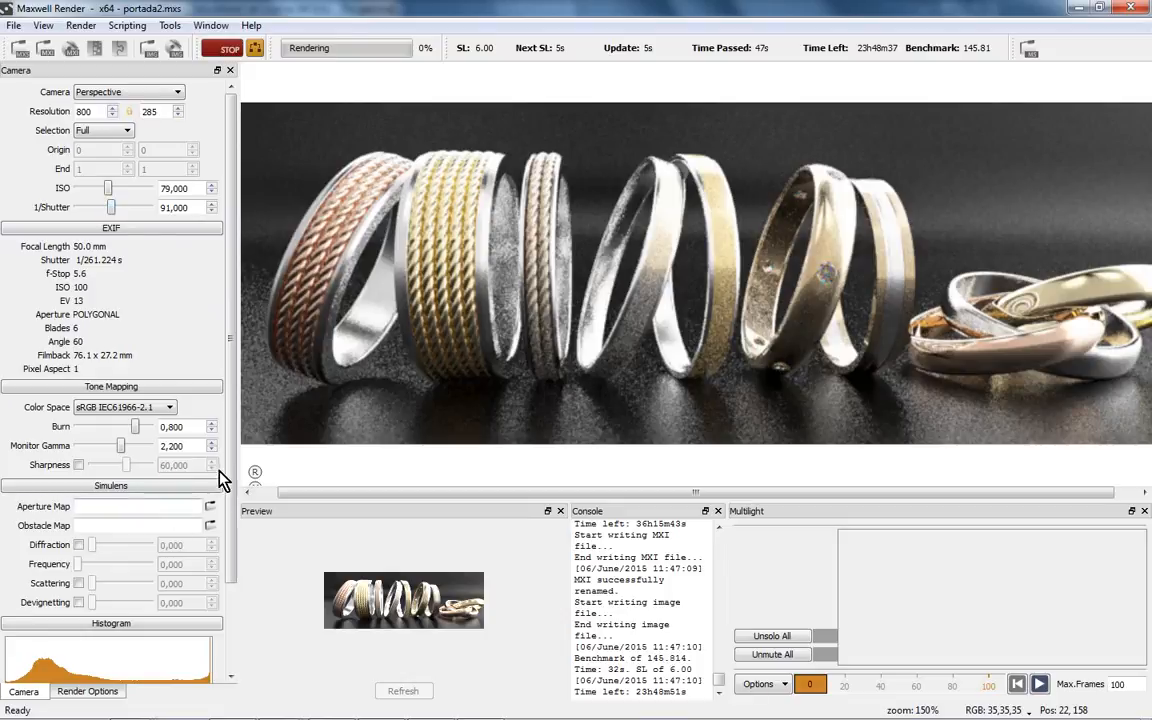
{"action": "scroll", "coordinate": [232, 418], "scroll_direction": "down", "scroll_amount": 1}
- Lower Burn to 0,570 and raise Monitor Gamma to 3,000, then stop the portada2 render at SL 8.24
{"action": "mouse_move", "coordinate": [121, 443]}
{"action": "left_mouse_down"}
{"action": "mouse_move", "coordinate": [141, 450]}
{"action": "mouse_move", "coordinate": [71, 444]}
{"action": "mouse_move", "coordinate": [200, 452]}
{"action": "mouse_move", "coordinate": [113, 440]}
{"action": "mouse_move", "coordinate": [118, 428]}
{"action": "left_mouse_up"}
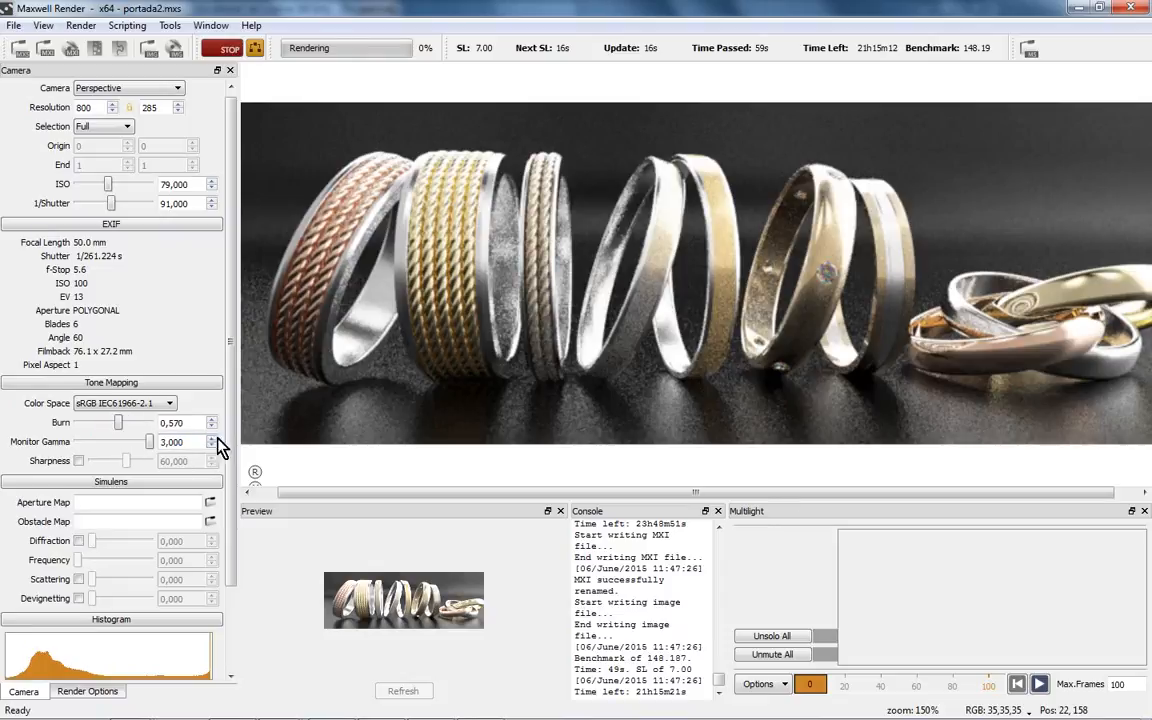
{"action": "scroll", "coordinate": [225, 445], "scroll_direction": "down", "scroll_amount": 1}
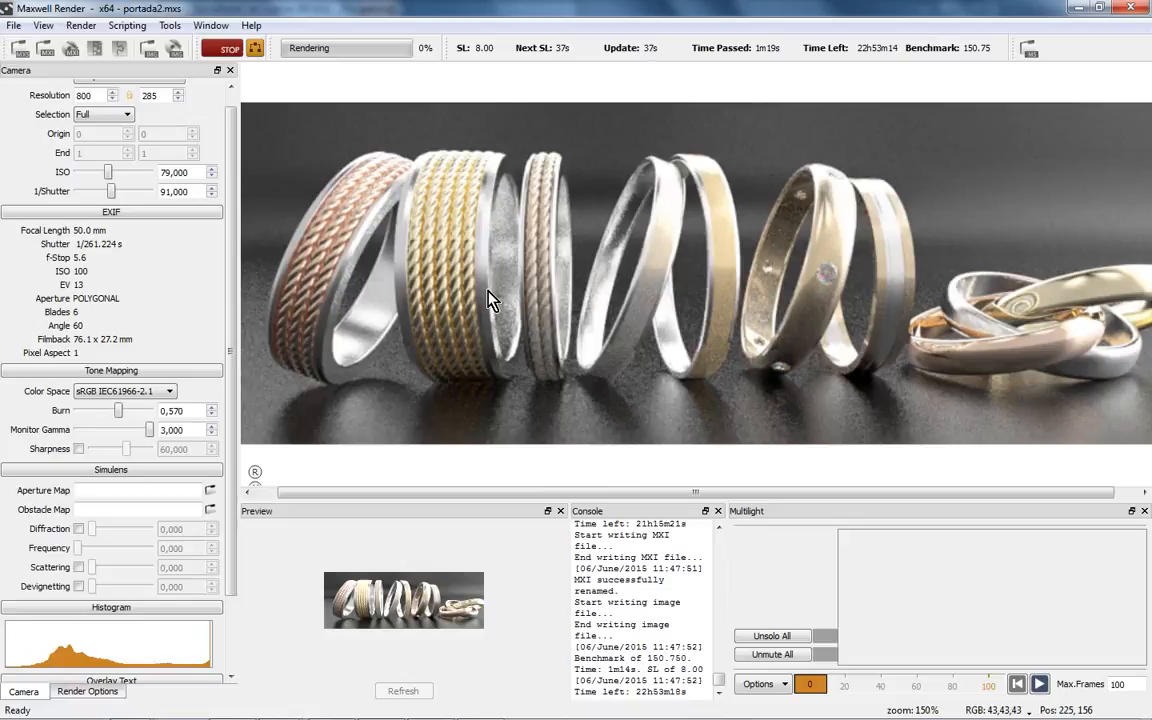
{"action": "left_click", "coordinate": [226, 52]}
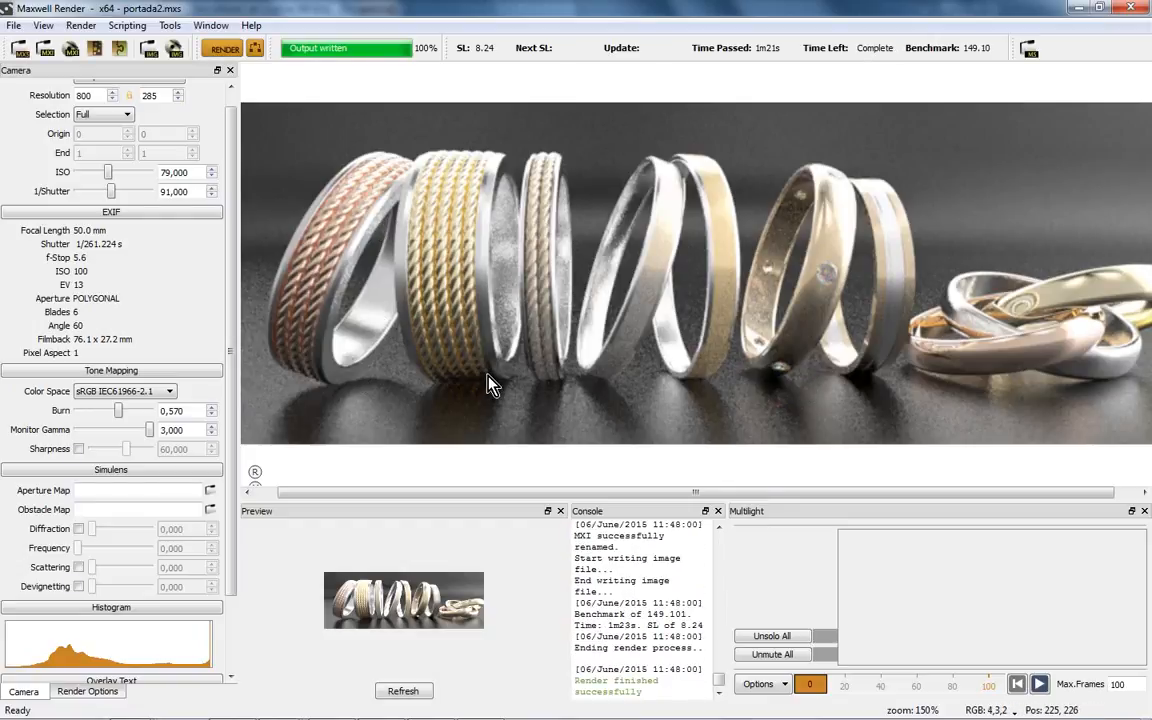
- Close the finished portada2 Maxwell session and relaunch Maxwell Render by searching 'maxwell' in the Start menu
{"action": "mouse_move", "coordinate": [812, 717]}
{"action": "left_click", "coordinate": [1133, 7]}
{"action": "mouse_move", "coordinate": [372, 706]}
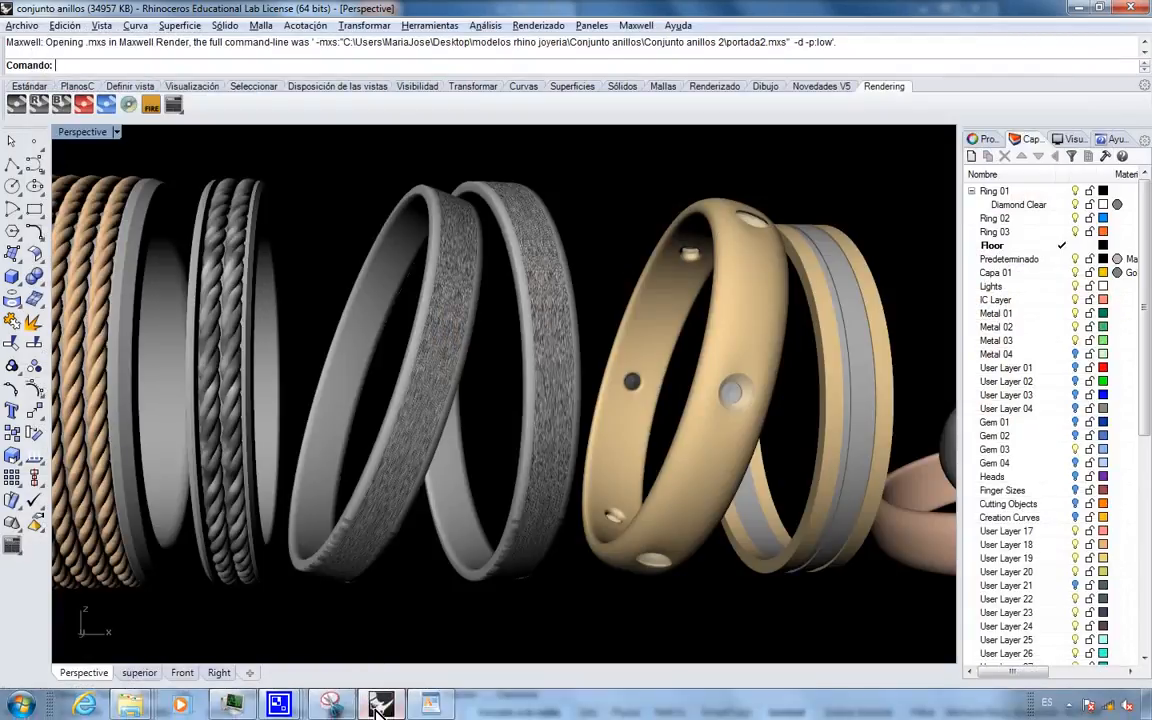
{"action": "key", "text": "super"}
{"action": "type", "text": "maxwell"}
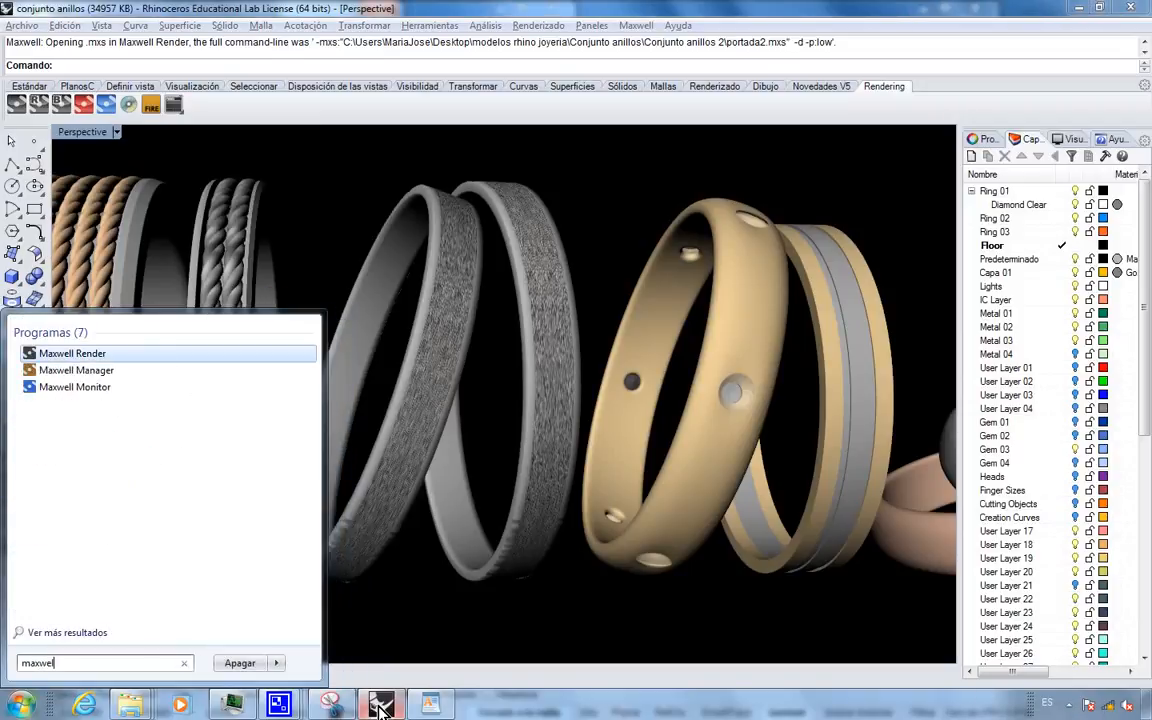
{"action": "key", "text": "Return"}
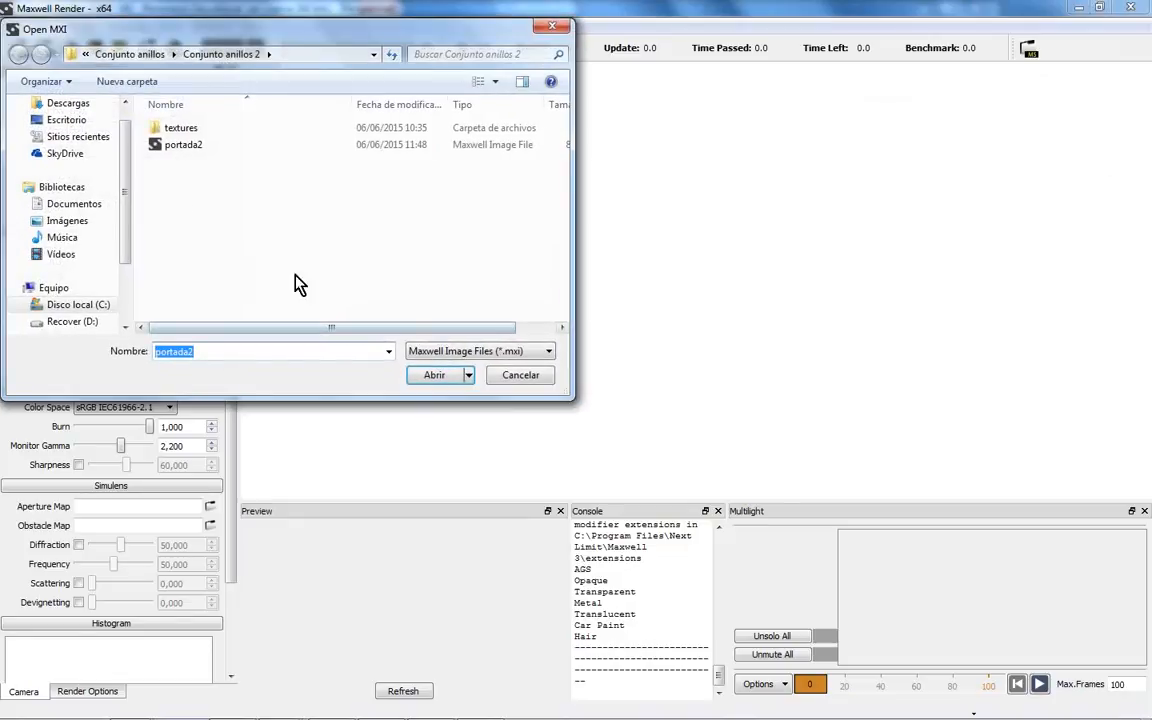
- Browse to Escritorio > seminario > Conjunto anillos and open the anillos MXI image
{"action": "left_click", "coordinate": [137, 53]}
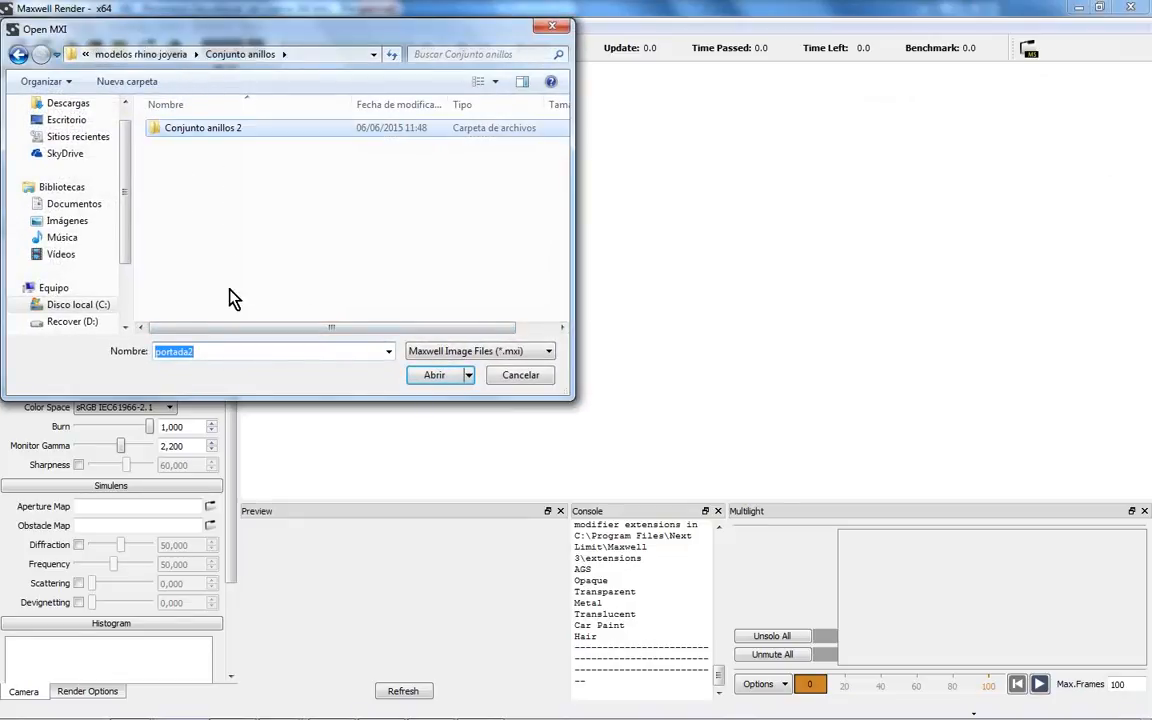
{"action": "left_click", "coordinate": [133, 54]}
{"action": "left_click", "coordinate": [62, 120]}
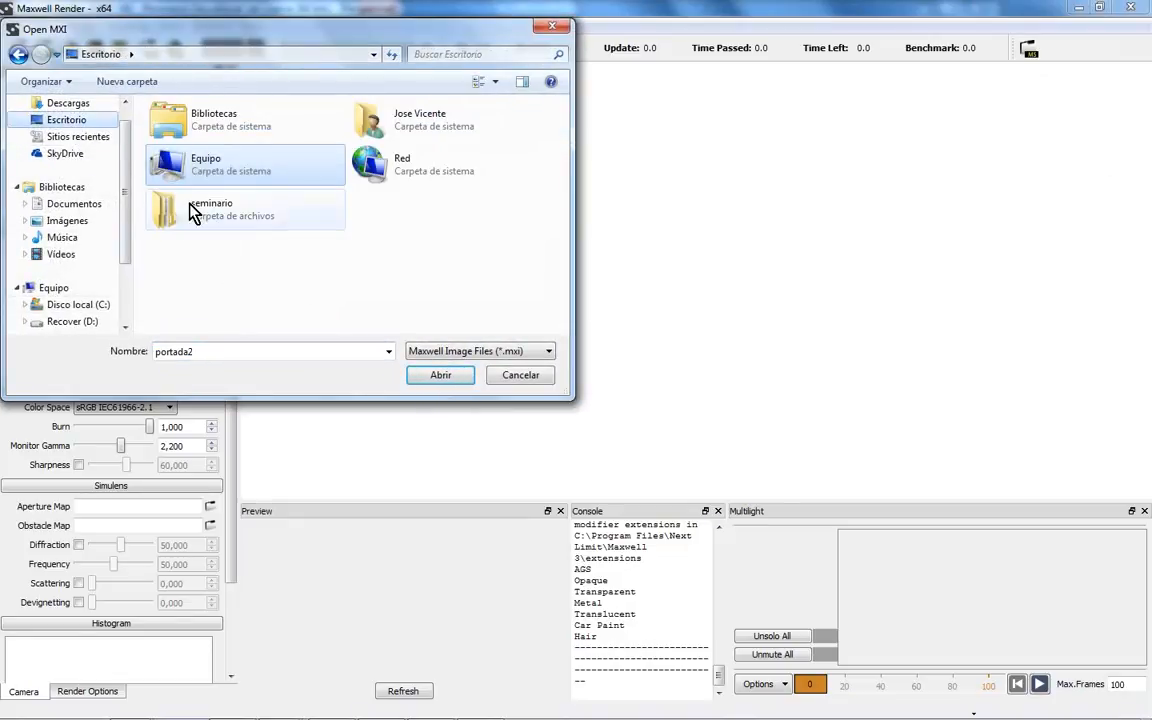
{"action": "double_click", "coordinate": [178, 205]}
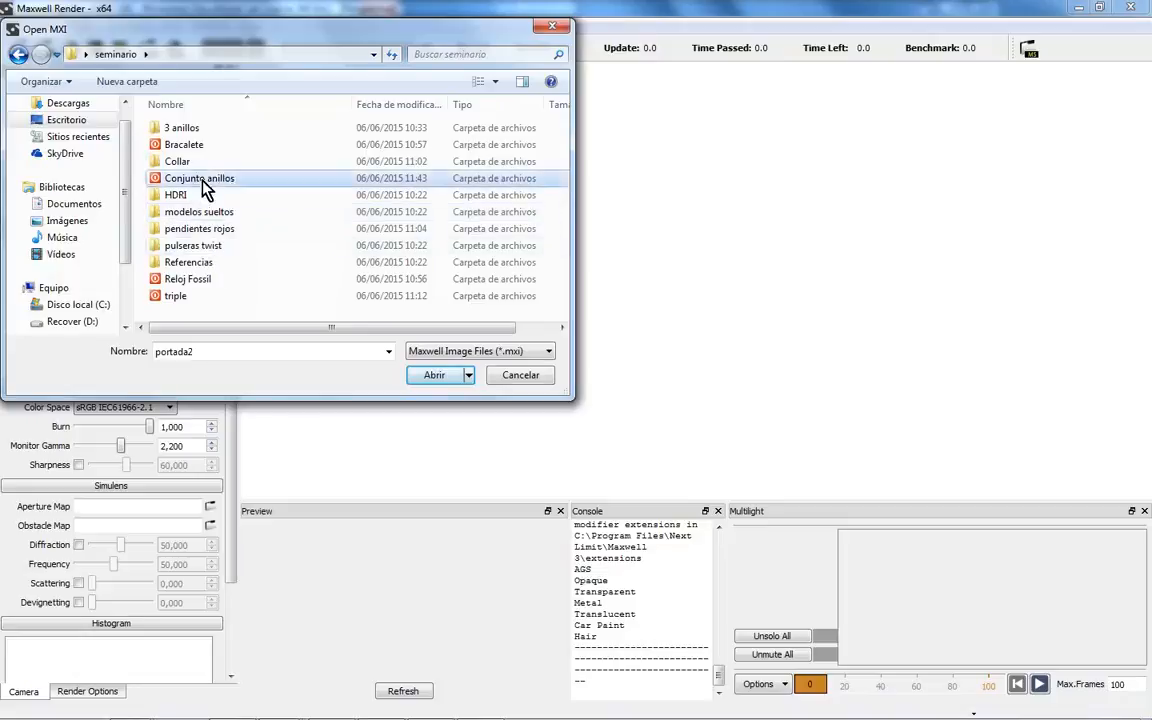
{"action": "double_click", "coordinate": [205, 178]}
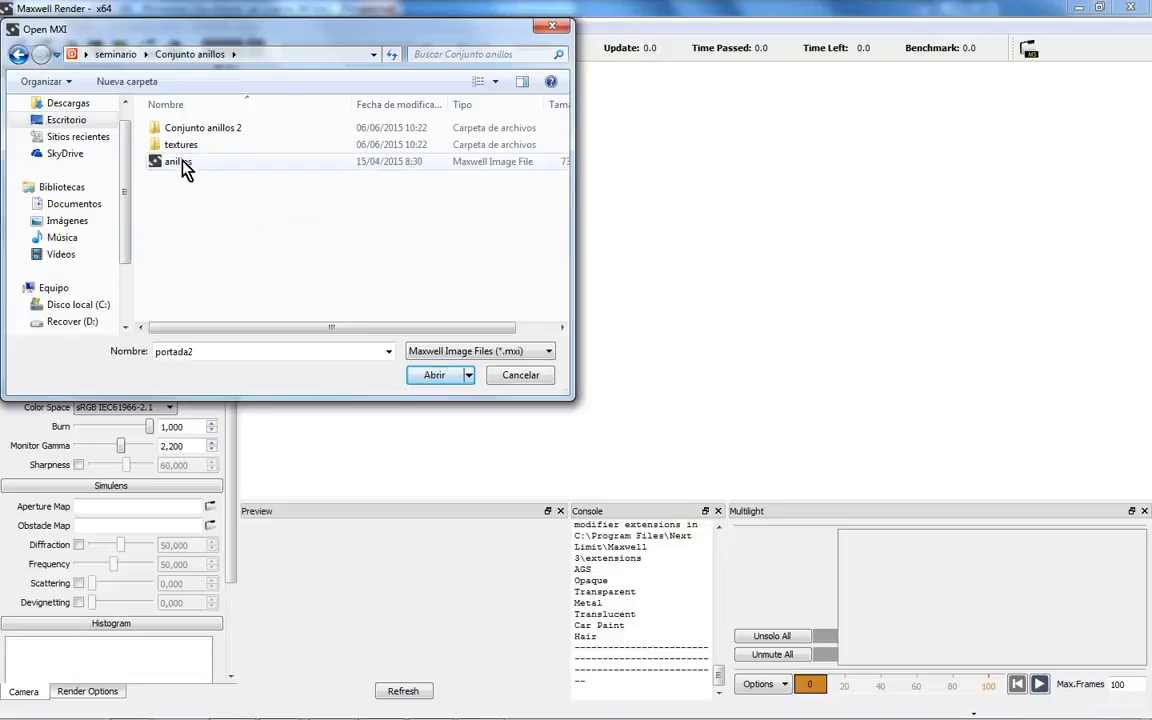
{"action": "left_click", "coordinate": [180, 163]}
{"action": "left_click", "coordinate": [433, 376]}
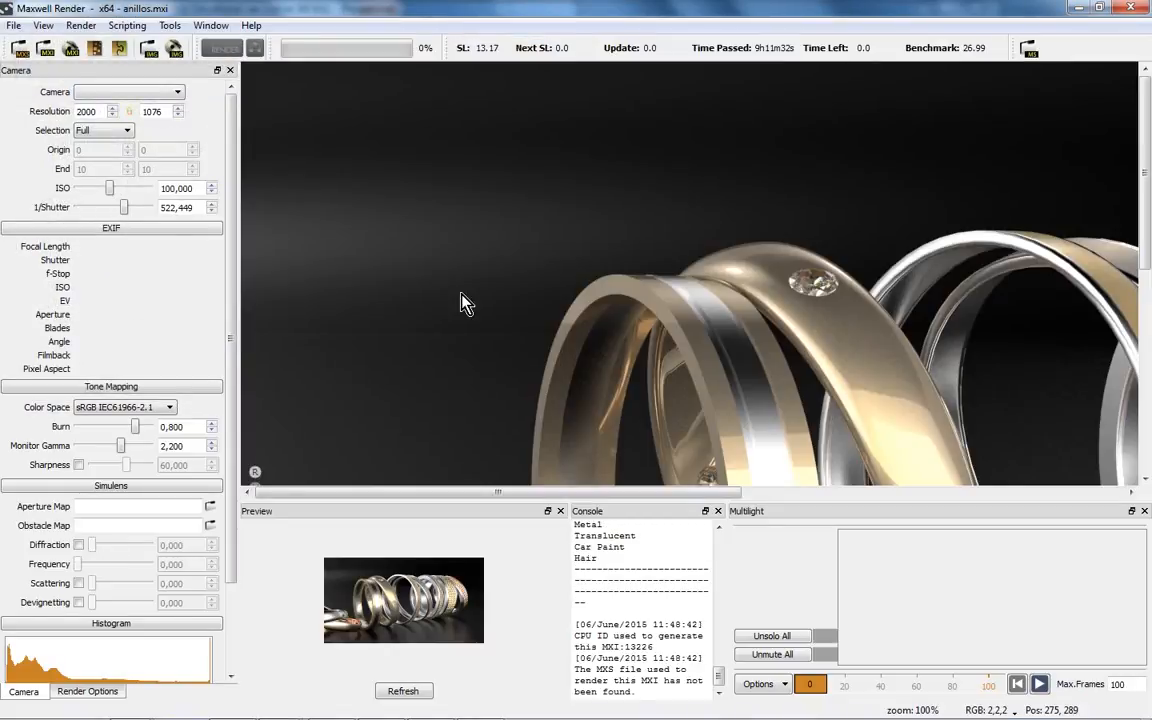
- Pan and zoom around the 2000×1076 anillos ring render to inspect the rings
{"action": "right_click", "coordinate": [684, 350]}
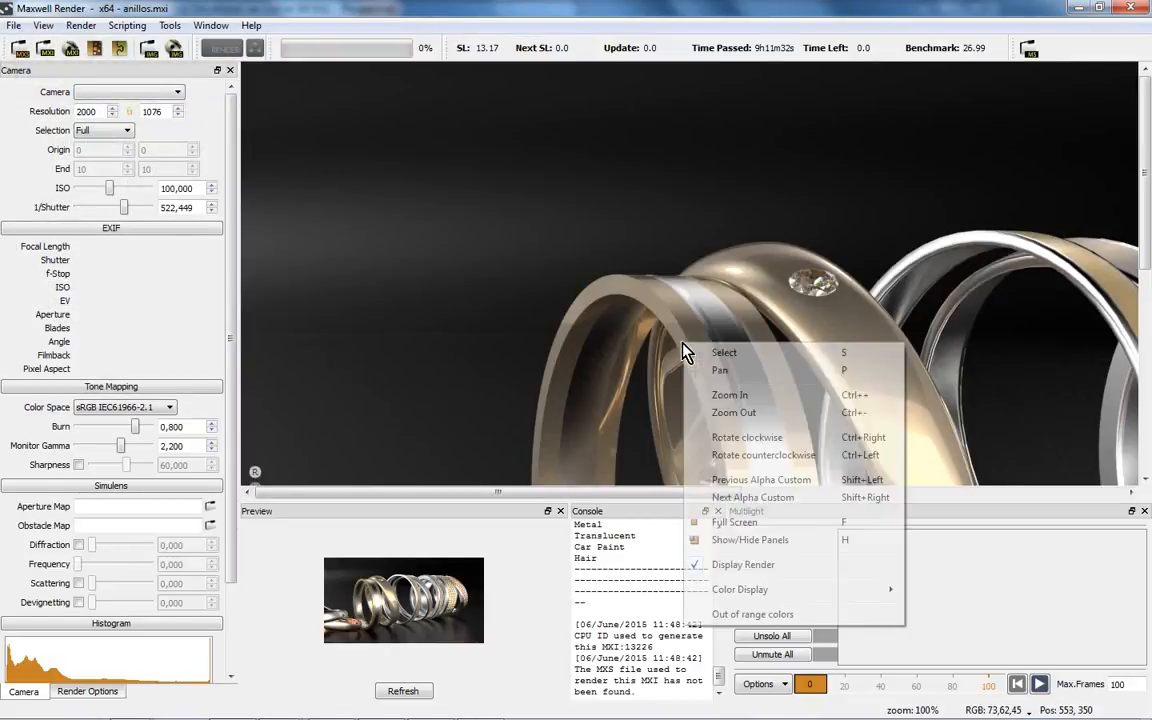
{"action": "left_click", "coordinate": [582, 308]}
{"action": "left_click_drag", "start_coordinate": [672, 348], "coordinate": [417, 170]}
{"action": "left_click_drag", "start_coordinate": [590, 370], "coordinate": [734, 171]}
{"action": "left_click_drag", "start_coordinate": [540, 250], "coordinate": [608, 246]}
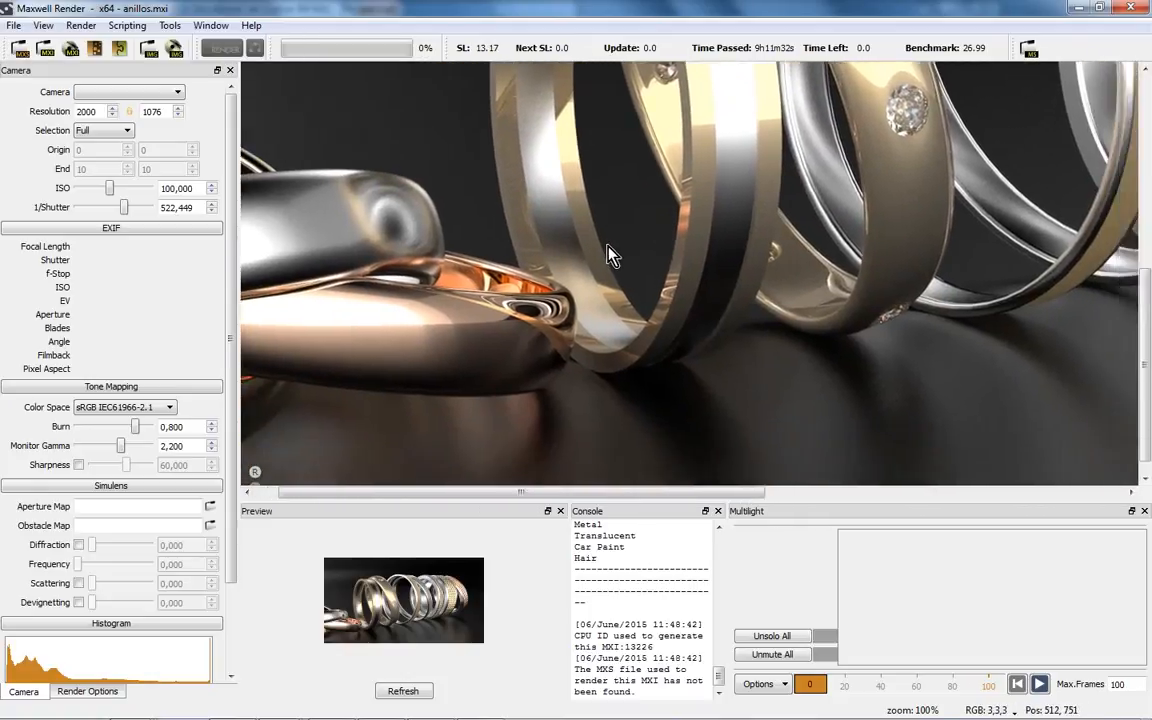
{"action": "scroll", "coordinate": [663, 284], "scroll_direction": "down", "scroll_amount": 1}
{"action": "scroll", "coordinate": [670, 284], "scroll_direction": "down", "scroll_amount": 1}
{"action": "scroll", "coordinate": [678, 285], "scroll_direction": "up", "scroll_amount": 1}
{"action": "left_click_drag", "start_coordinate": [667, 288], "coordinate": [752, 266]}
{"action": "left_click_drag", "start_coordinate": [665, 293], "coordinate": [728, 252]}
{"action": "left_click_drag", "start_coordinate": [616, 244], "coordinate": [542, 303]}
- Set 1/Shutter to 413,000 and Monitor Gamma to 3,000, refreshing the preview
{"action": "left_click_drag", "start_coordinate": [117, 213], "coordinate": [112, 216]}
{"action": "left_click", "coordinate": [400, 690]}
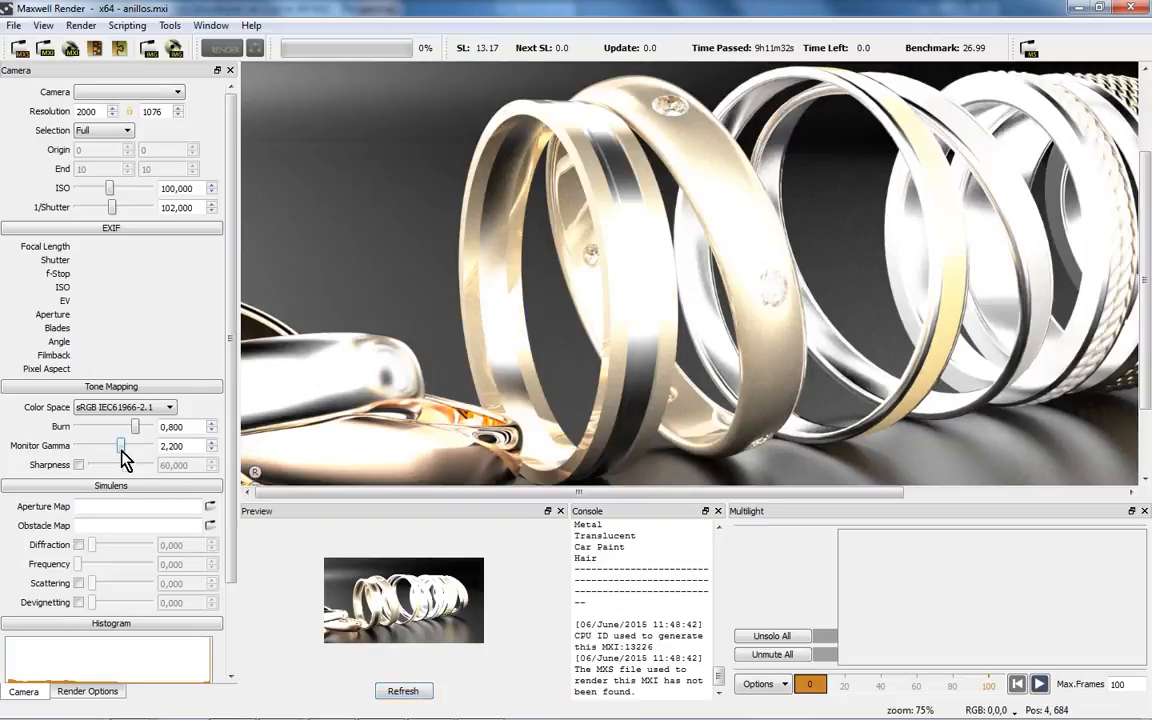
{"action": "left_click_drag", "start_coordinate": [121, 446], "coordinate": [149, 446]}
{"action": "left_click_drag", "start_coordinate": [119, 208], "coordinate": [130, 208]}
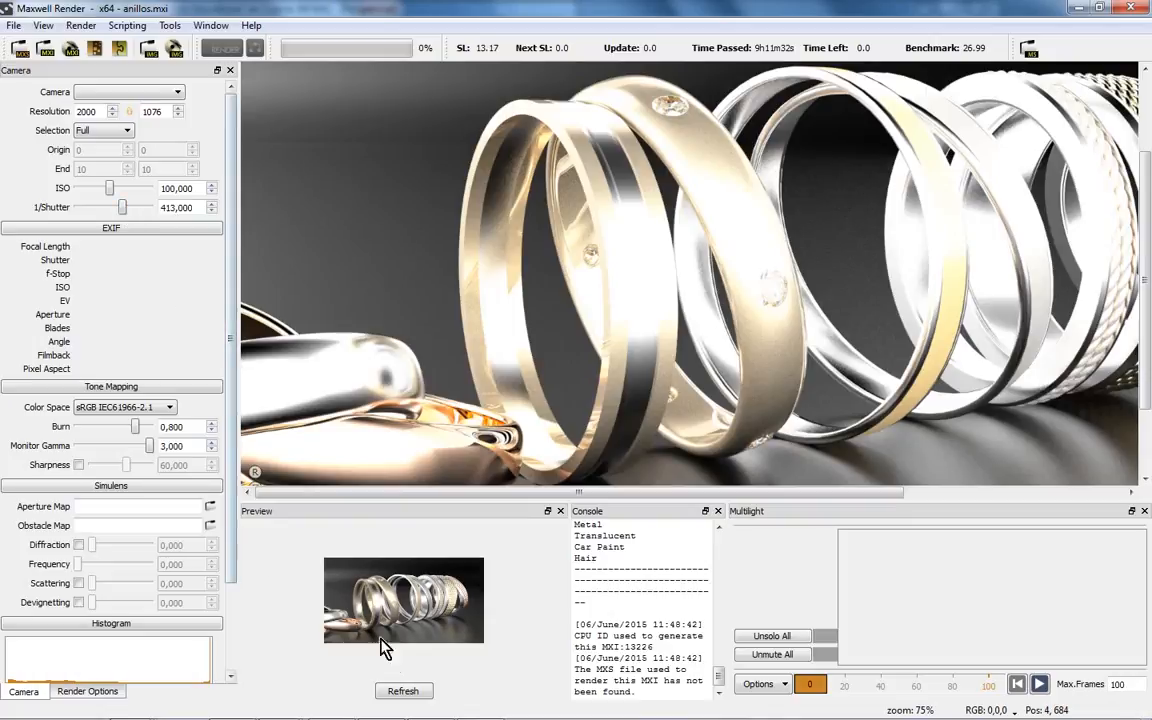
{"action": "left_click", "coordinate": [403, 691]}
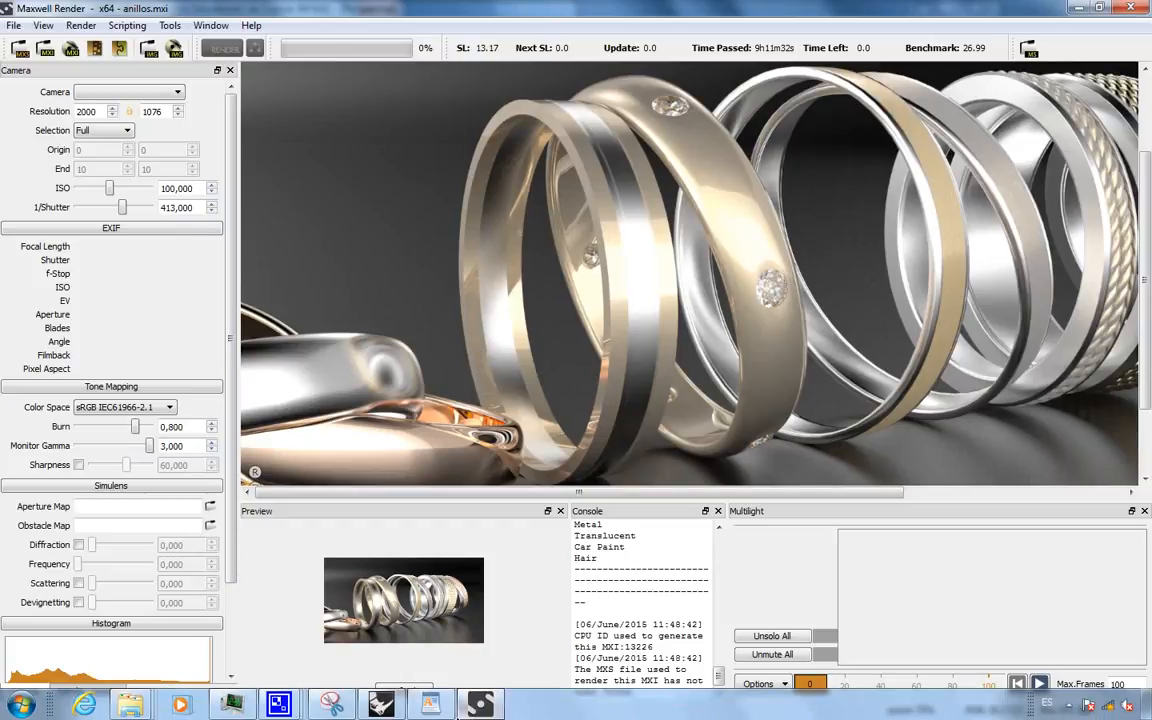
- Open the seminario > Conjunto anillos folder in Windows Explorer
{"action": "right_click", "coordinate": [142, 690]}
{"action": "left_click", "coordinate": [140, 654]}
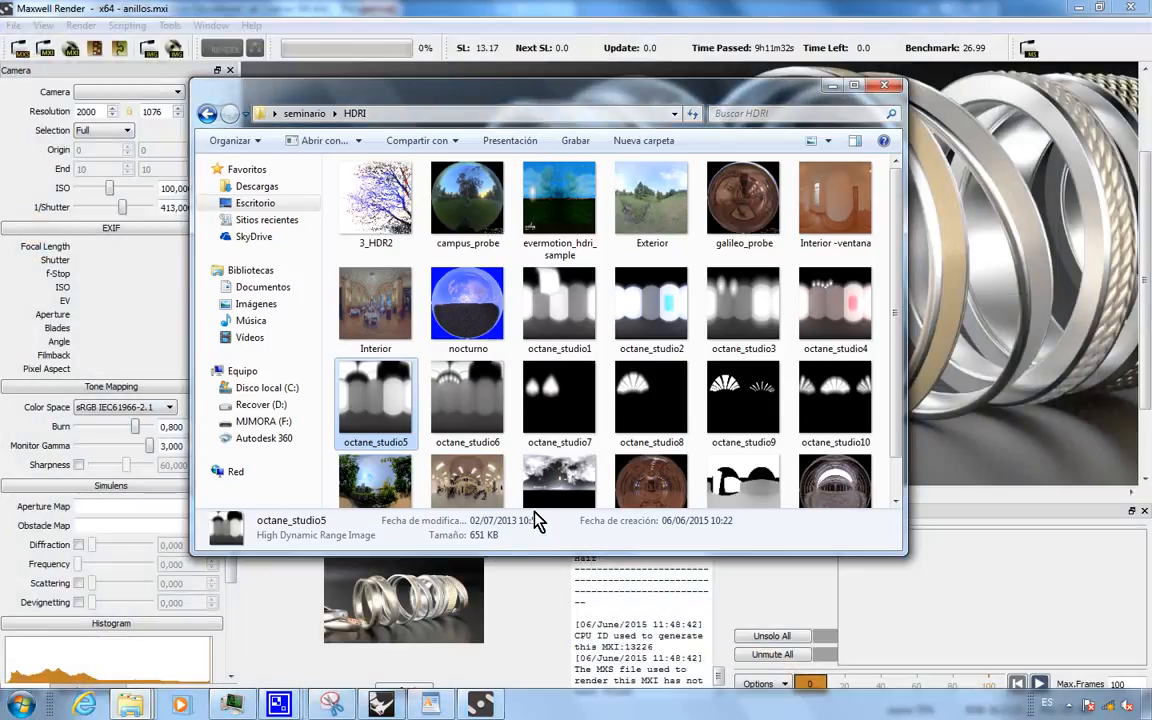
{"action": "left_click", "coordinate": [304, 116]}
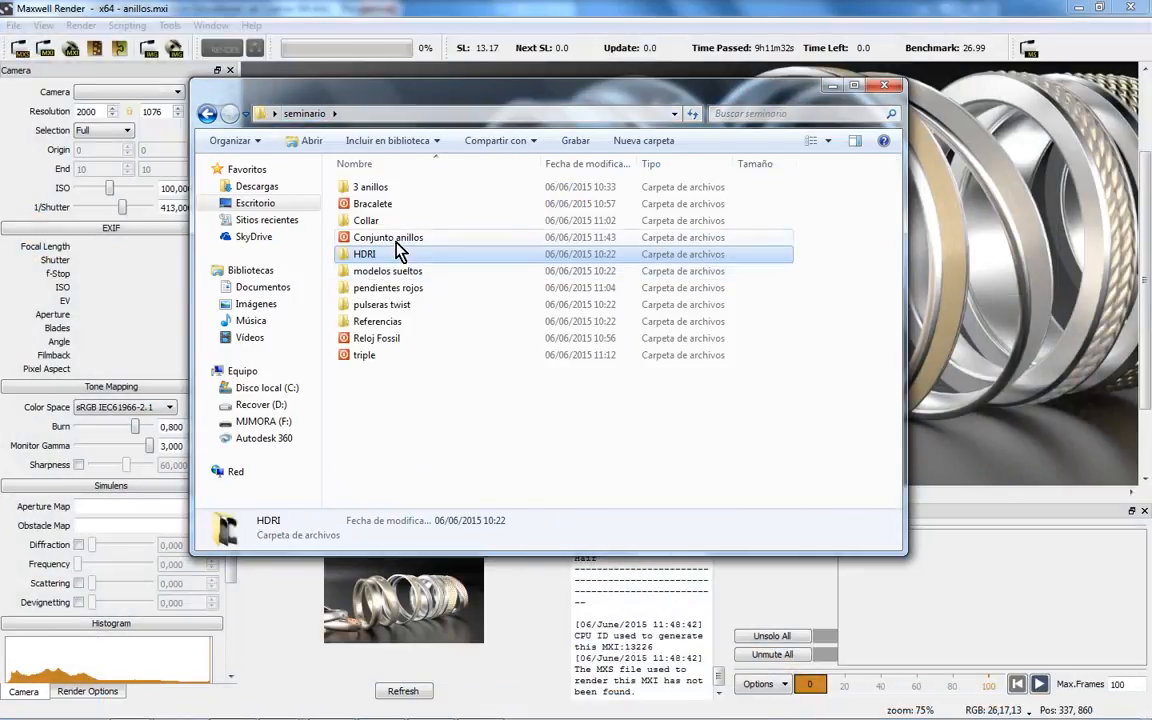
{"action": "double_click", "coordinate": [402, 242]}
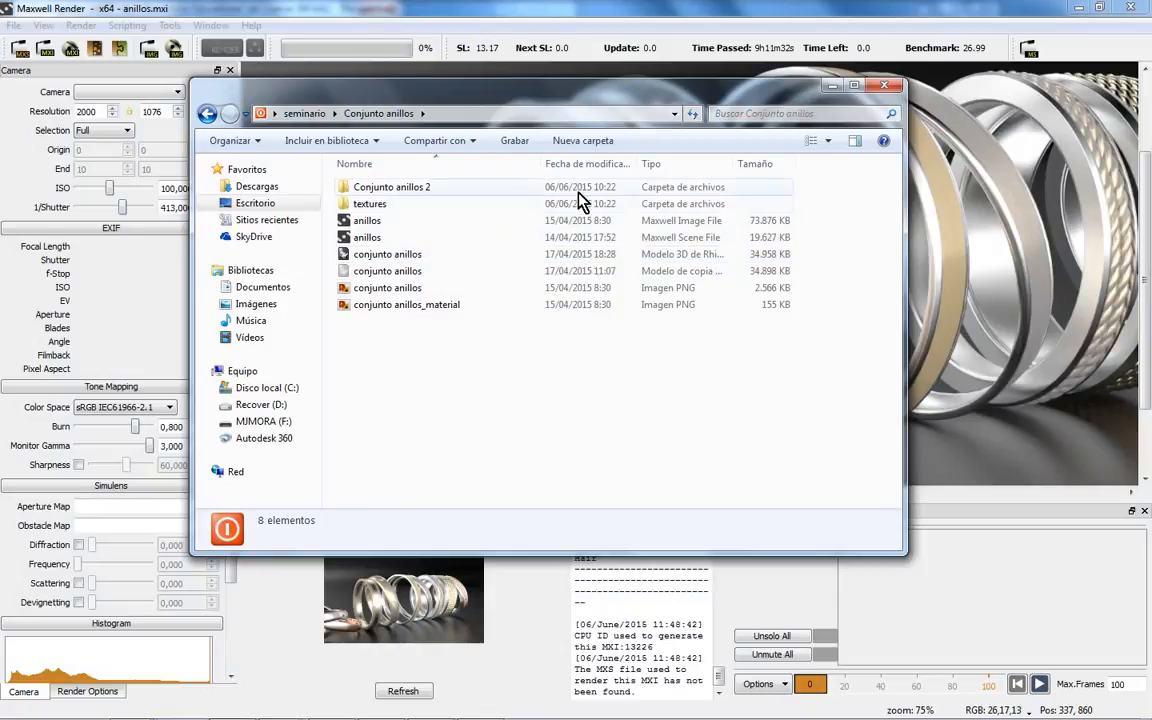
- Stop hiding known file extensions and check anillos.mxi's 73,876 KB size before returning to Maxwell
{"action": "left_click", "coordinate": [260, 143]}
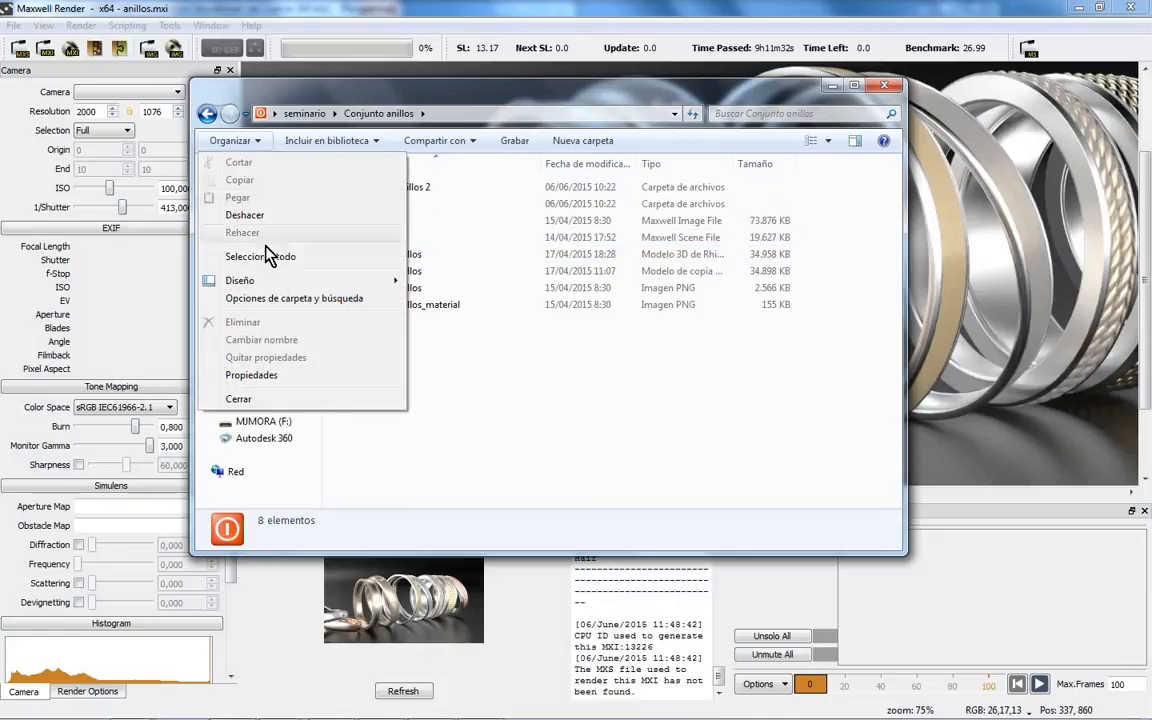
{"action": "left_click", "coordinate": [273, 298]}
{"action": "left_click", "coordinate": [271, 180]}
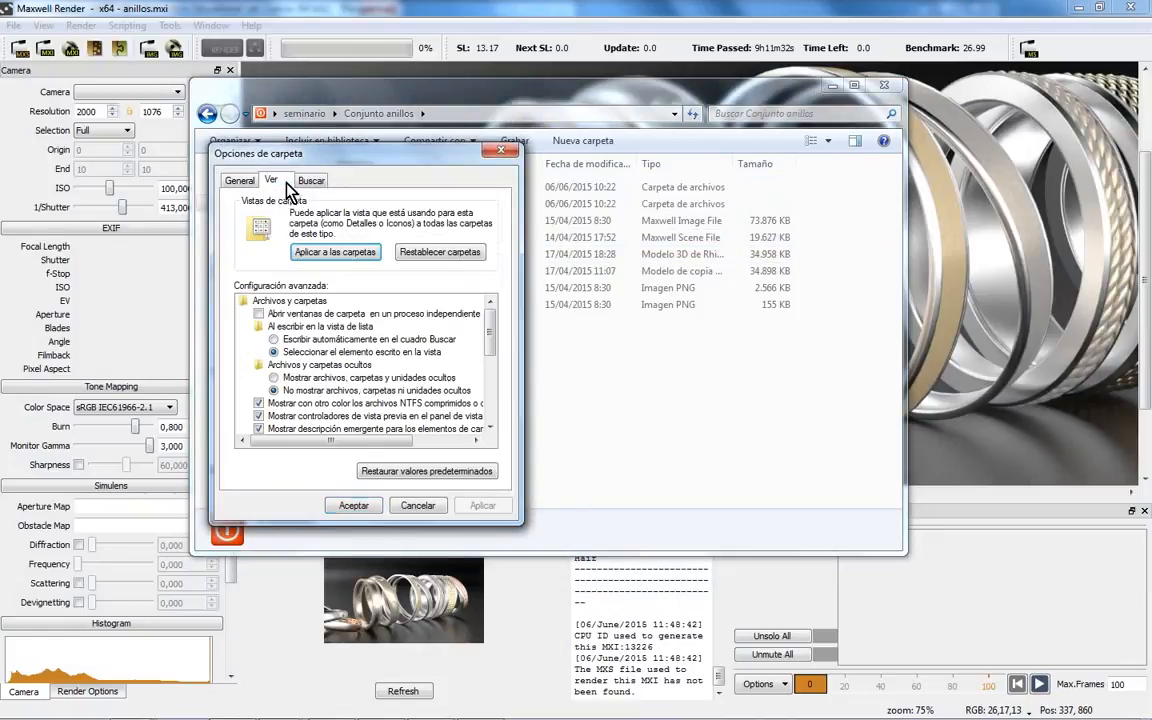
{"action": "left_click_drag", "start_coordinate": [494, 314], "coordinate": [497, 420]}
{"action": "left_click", "coordinate": [260, 365]}
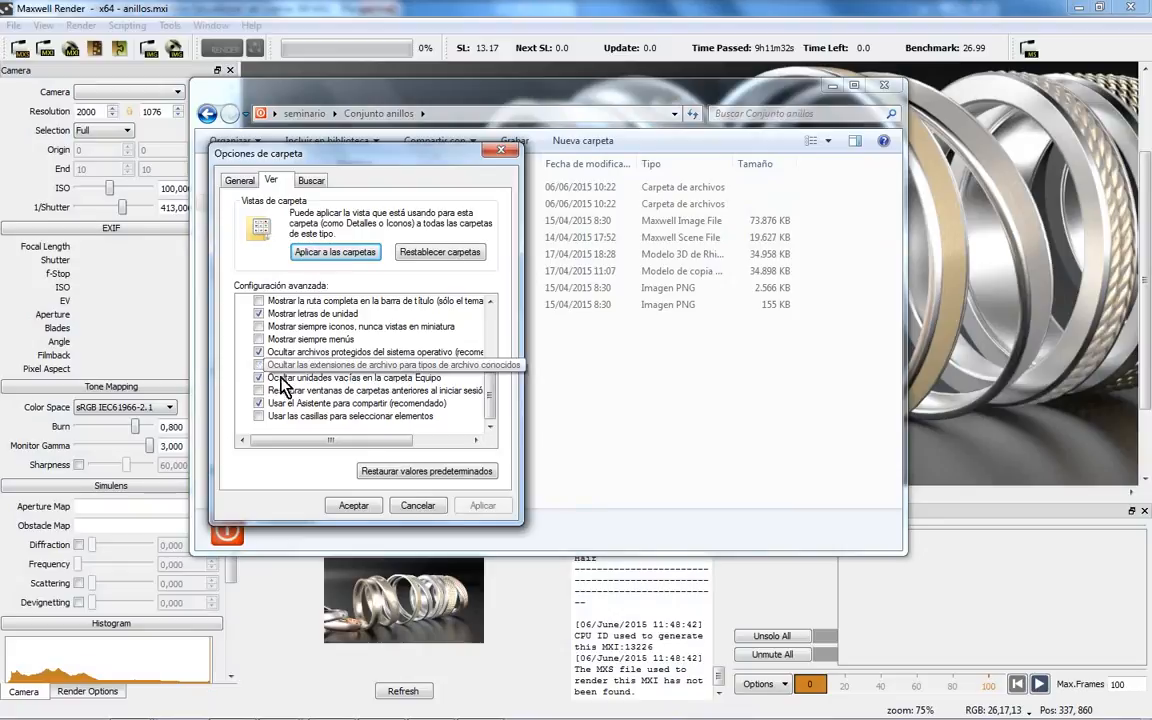
{"action": "left_click", "coordinate": [350, 505]}
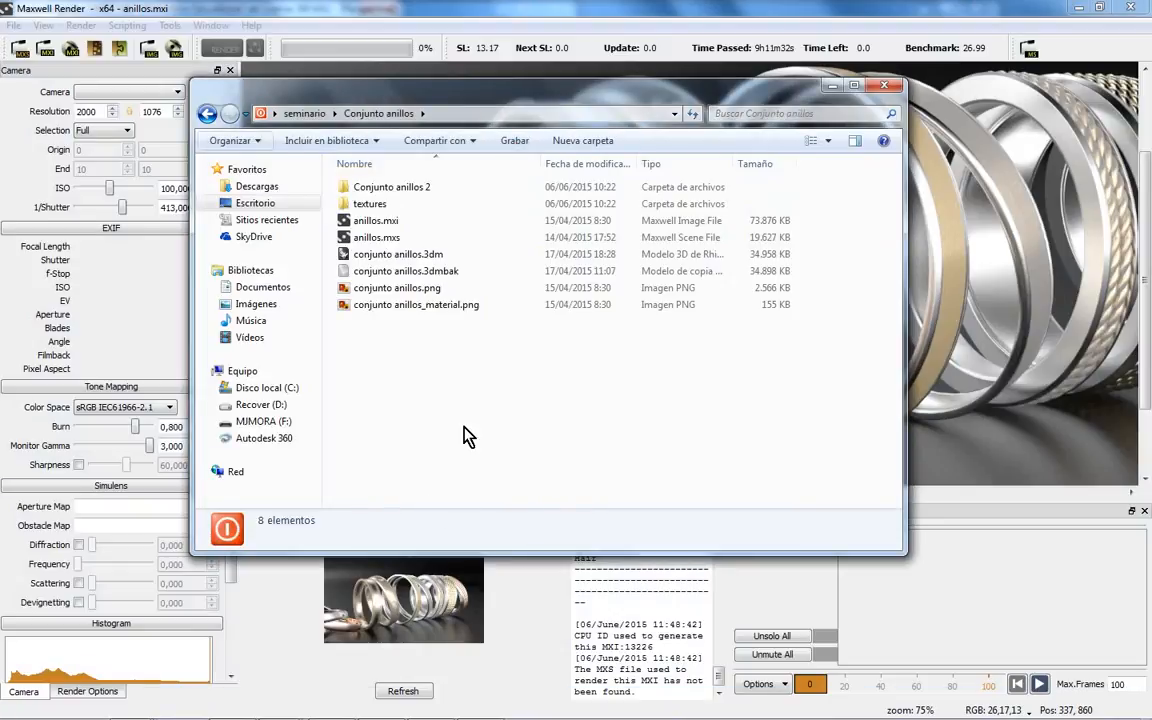
{"action": "left_click", "coordinate": [398, 221]}
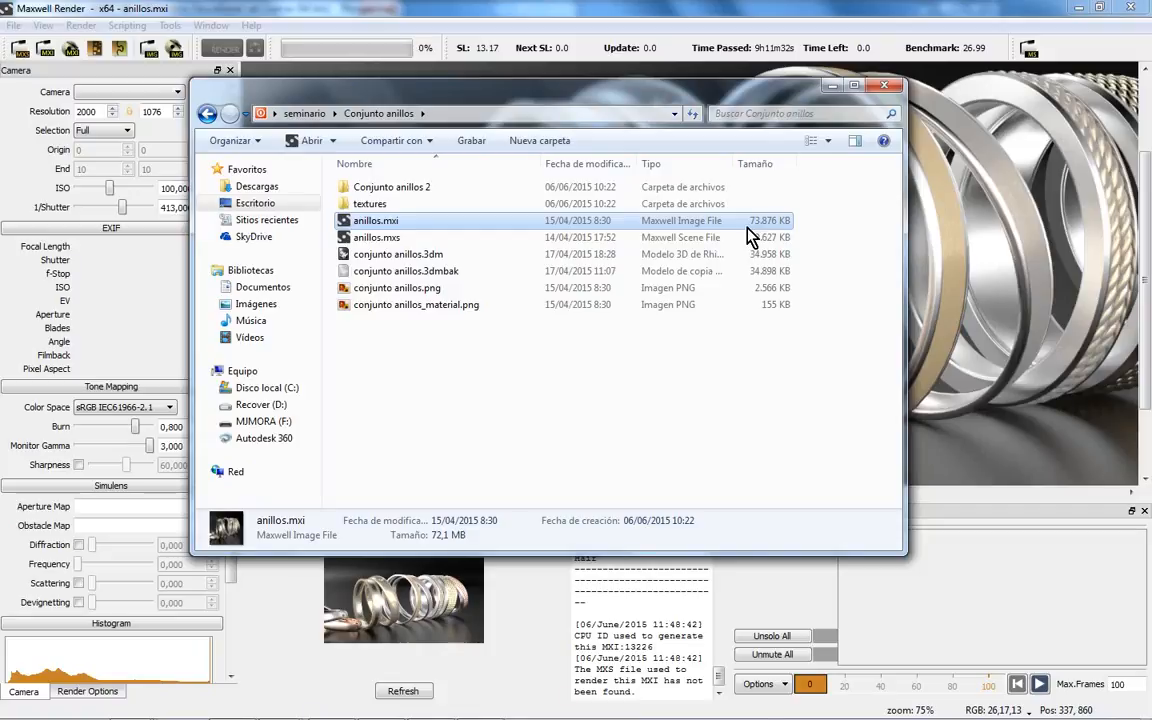
{"action": "left_click", "coordinate": [672, 28]}
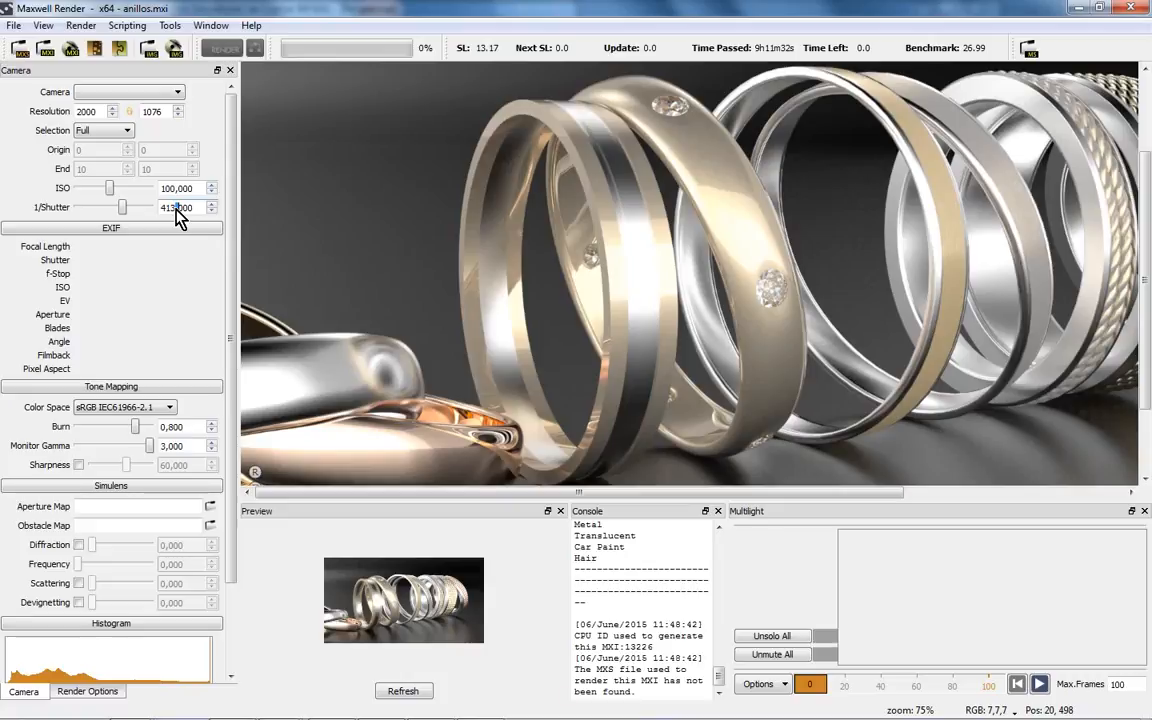
- Slow the 1/Shutter to 1672,000 and refresh the ring render so it comes out brighter
{"action": "mouse_move", "coordinate": [125, 207]}
{"action": "left_mouse_down"}
{"action": "mouse_move", "coordinate": [111, 207]}
{"action": "mouse_move", "coordinate": [140, 210]}
{"action": "left_mouse_up"}
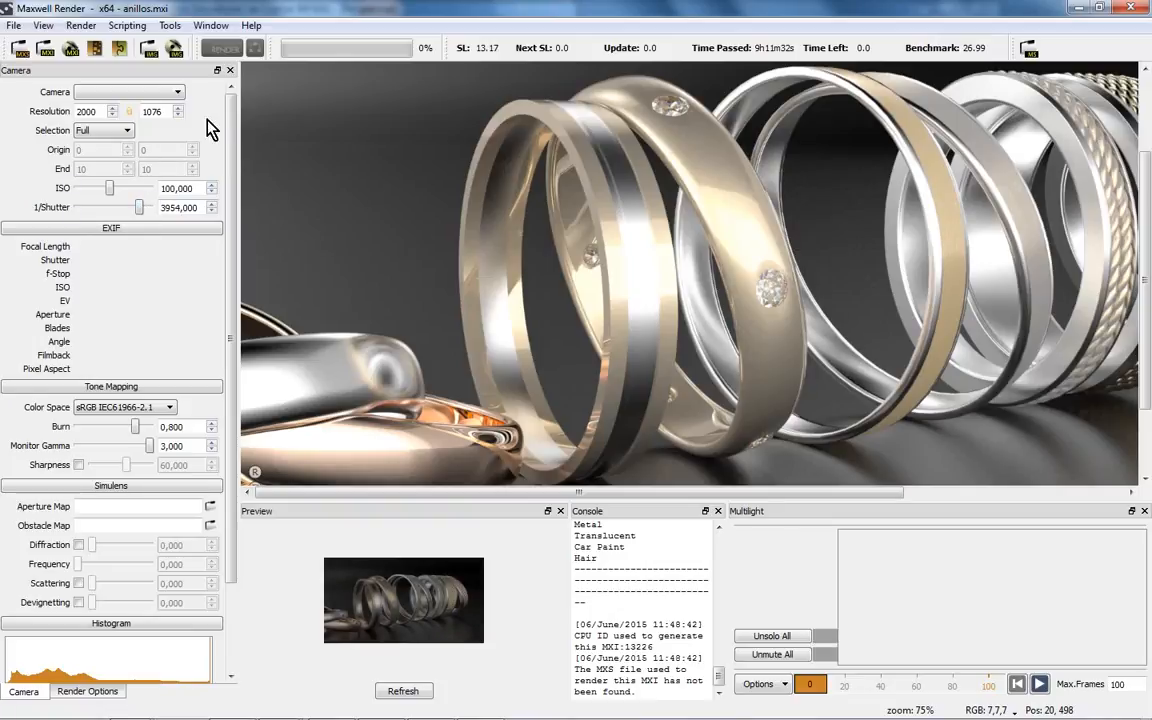
{"action": "left_click", "coordinate": [410, 690]}
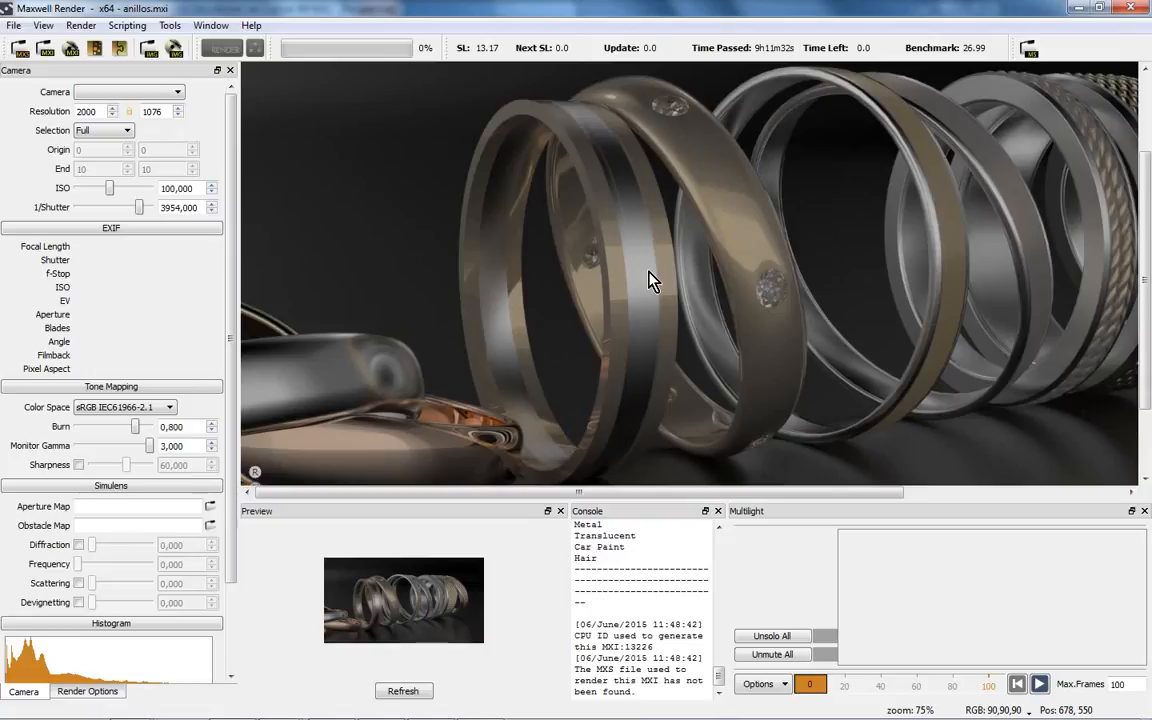
{"action": "left_click_drag", "start_coordinate": [140, 215], "coordinate": [132, 213]}
{"action": "left_click", "coordinate": [388, 692]}
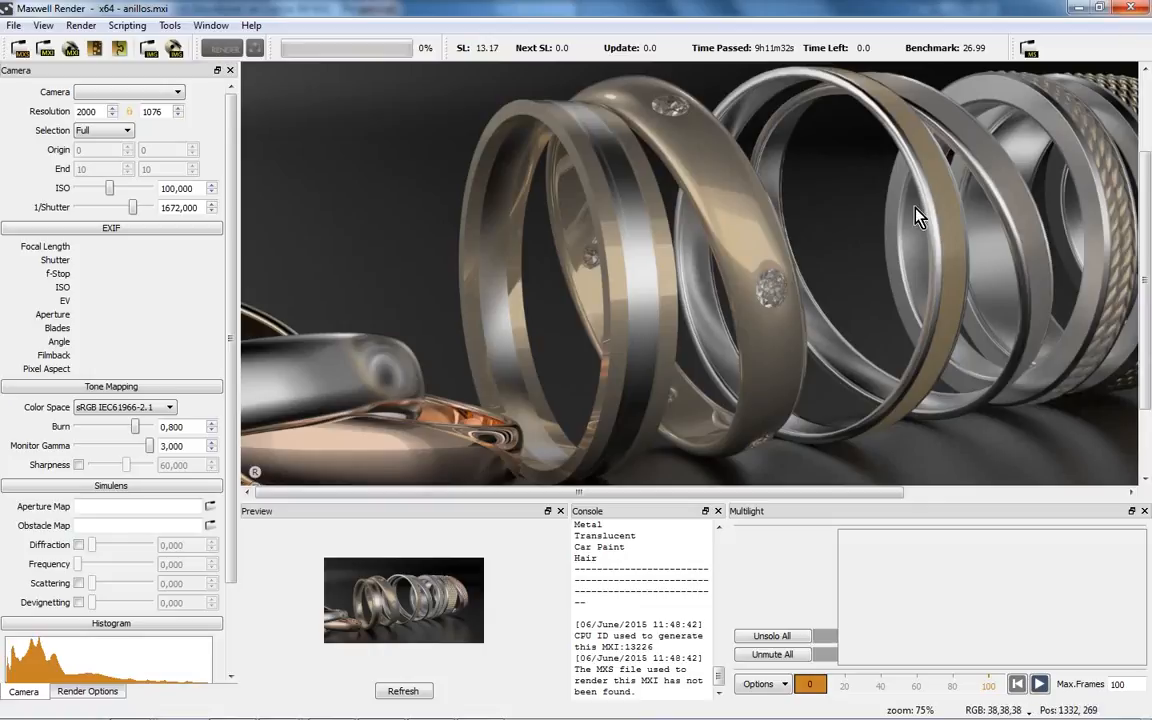
- Open Fossil Watch Assembly.3dm from the seminario\Reloj Fossil folder in Rhino
{"action": "left_click", "coordinate": [398, 706]}
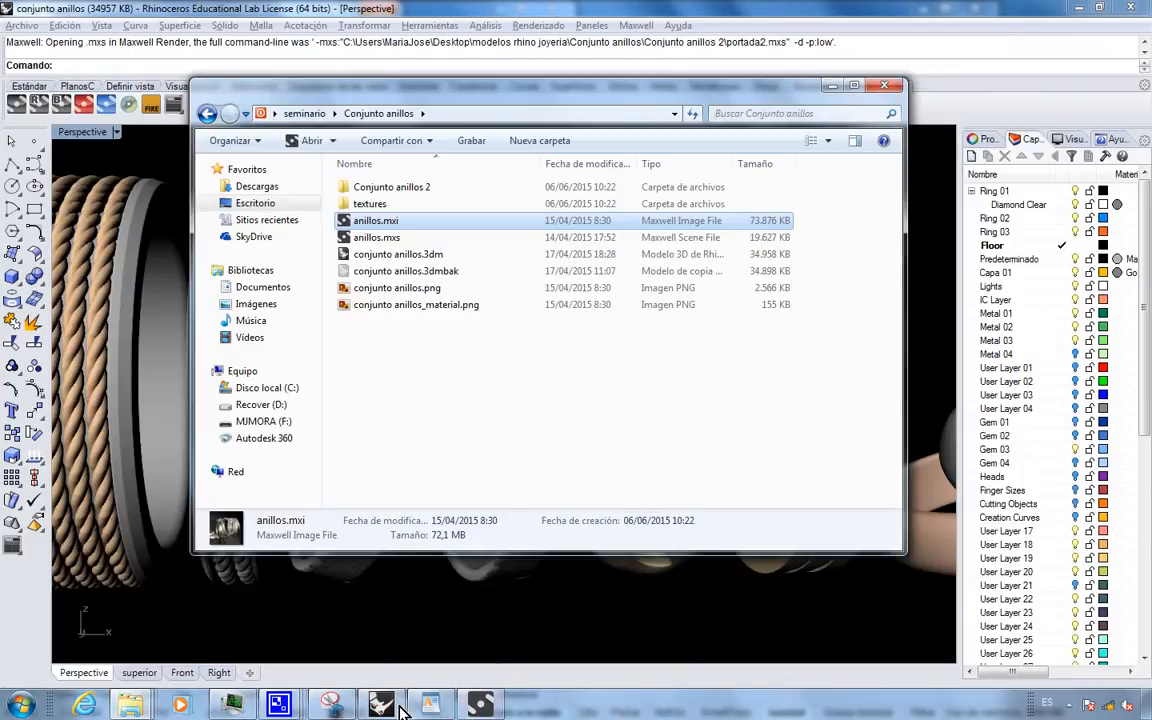
{"action": "left_click", "coordinate": [300, 114]}
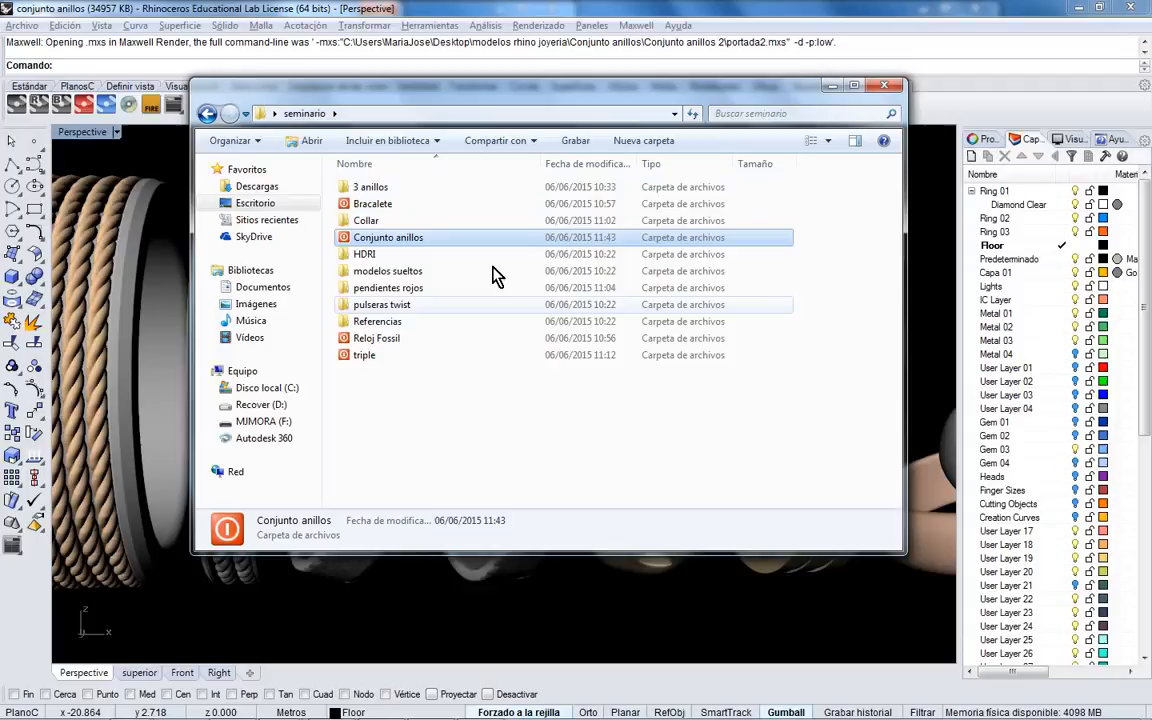
{"action": "left_click", "coordinate": [12, 18]}
{"action": "left_click", "coordinate": [26, 28]}
{"action": "left_click", "coordinate": [38, 62]}
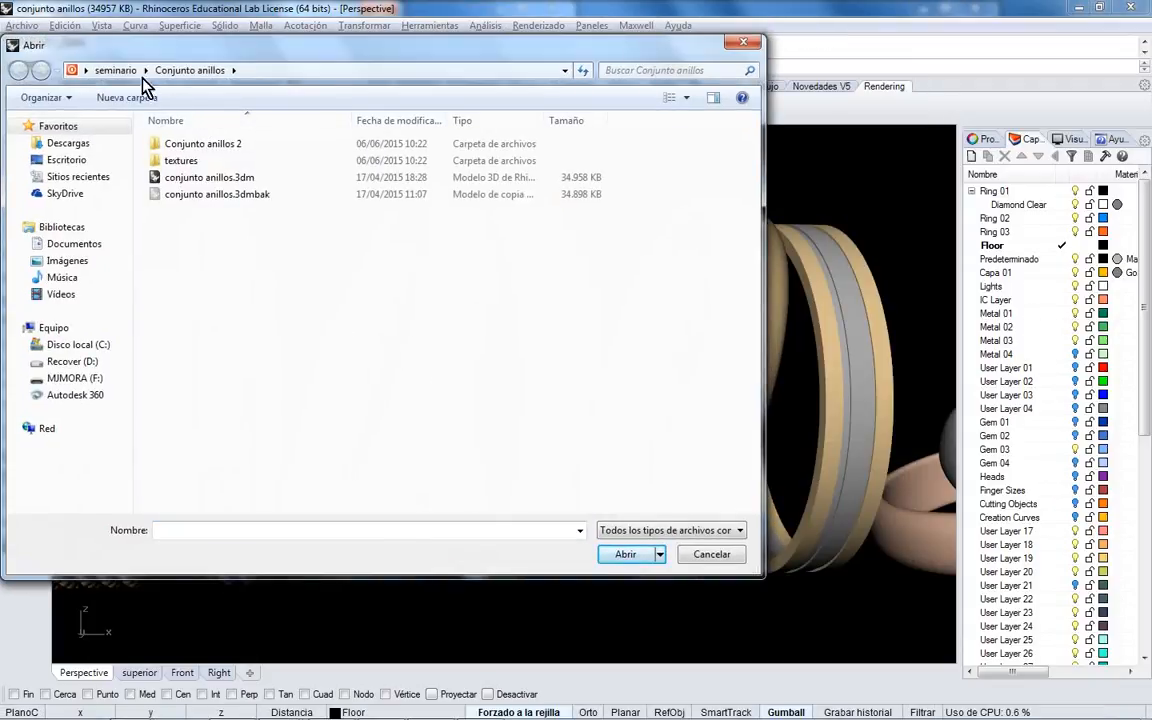
{"action": "left_click", "coordinate": [115, 70]}
{"action": "left_click", "coordinate": [199, 298]}
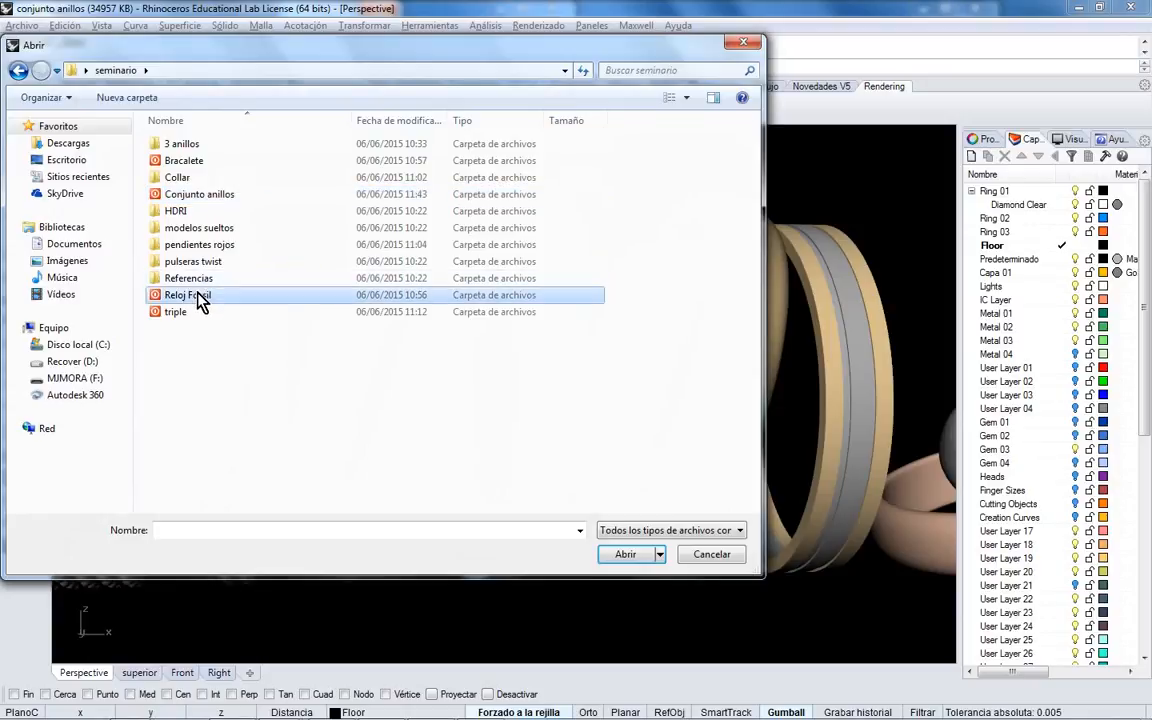
{"action": "double_click", "coordinate": [199, 298]}
{"action": "left_click", "coordinate": [188, 158]}
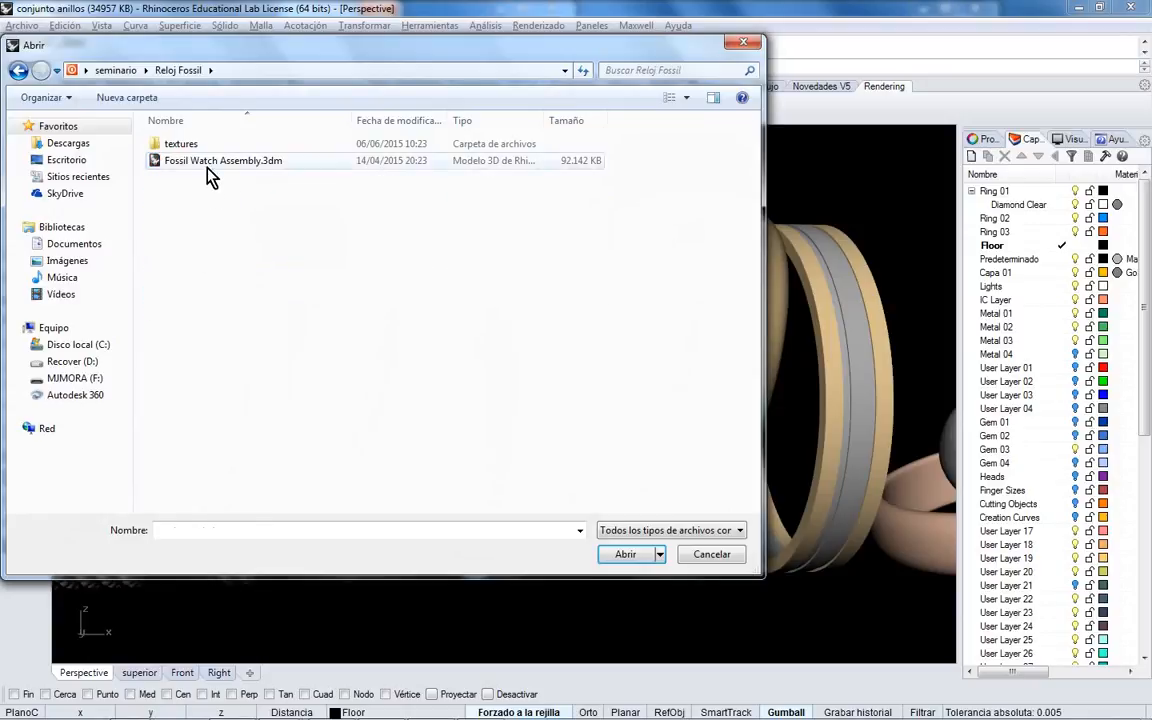
{"action": "left_click", "coordinate": [626, 558]}
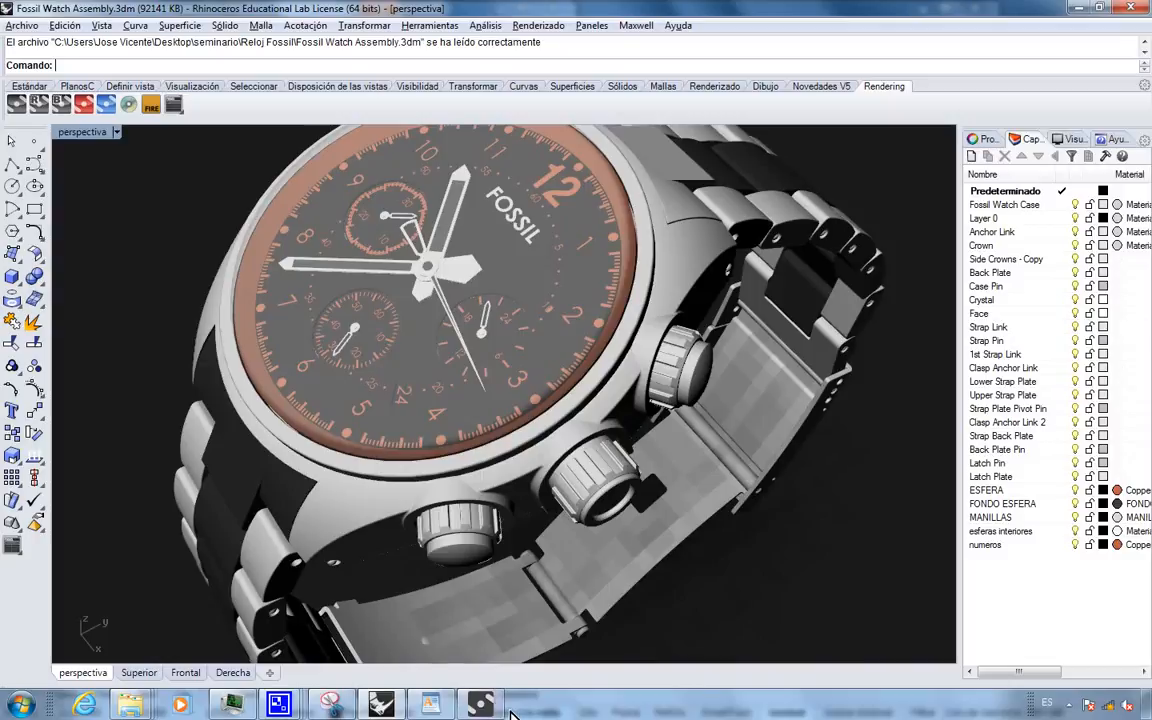
- Minimize Maxwell Render and orbit the Perspective view to a three-quarter angle on the watch
{"action": "left_click", "coordinate": [482, 710]}
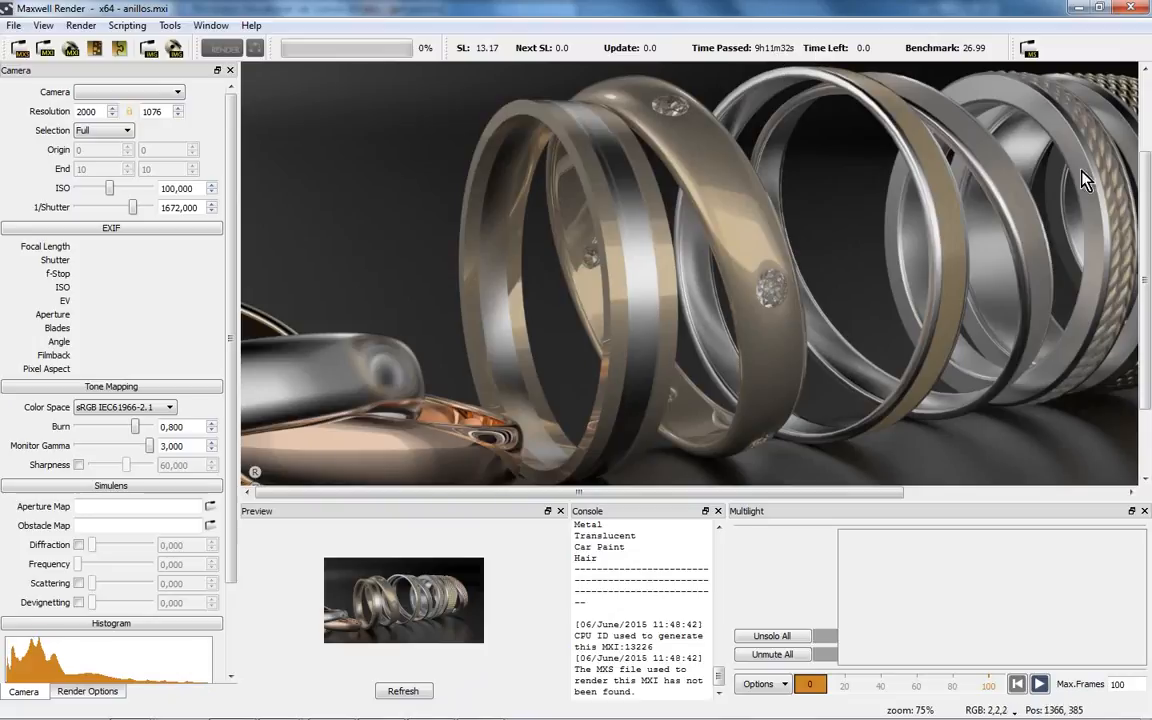
{"action": "left_click", "coordinate": [1077, 7]}
{"action": "right_click_drag", "start_coordinate": [650, 317], "coordinate": [668, 292]}
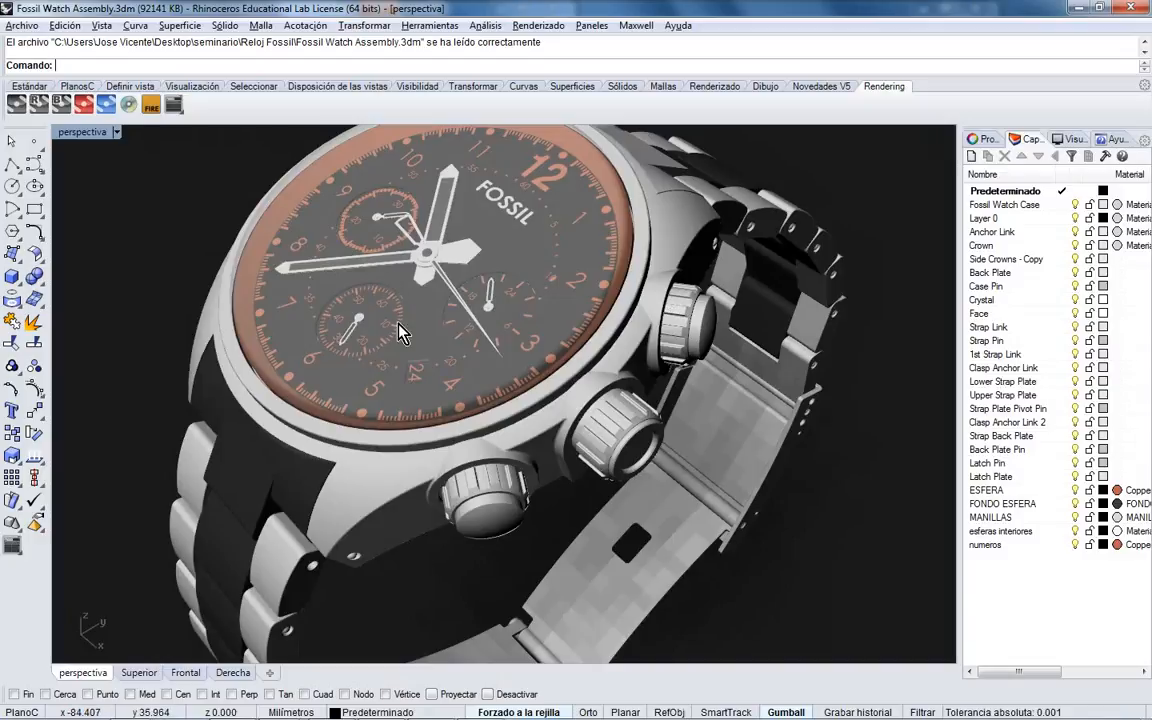
{"action": "mouse_move", "coordinate": [430, 326]}
{"action": "right_mouse_down"}
{"action": "mouse_move", "coordinate": [455, 298]}
{"action": "mouse_move", "coordinate": [483, 328]}
{"action": "mouse_move", "coordinate": [472, 297]}
{"action": "mouse_move", "coordinate": [478, 322]}
{"action": "mouse_move", "coordinate": [438, 312]}
{"action": "right_mouse_up"}
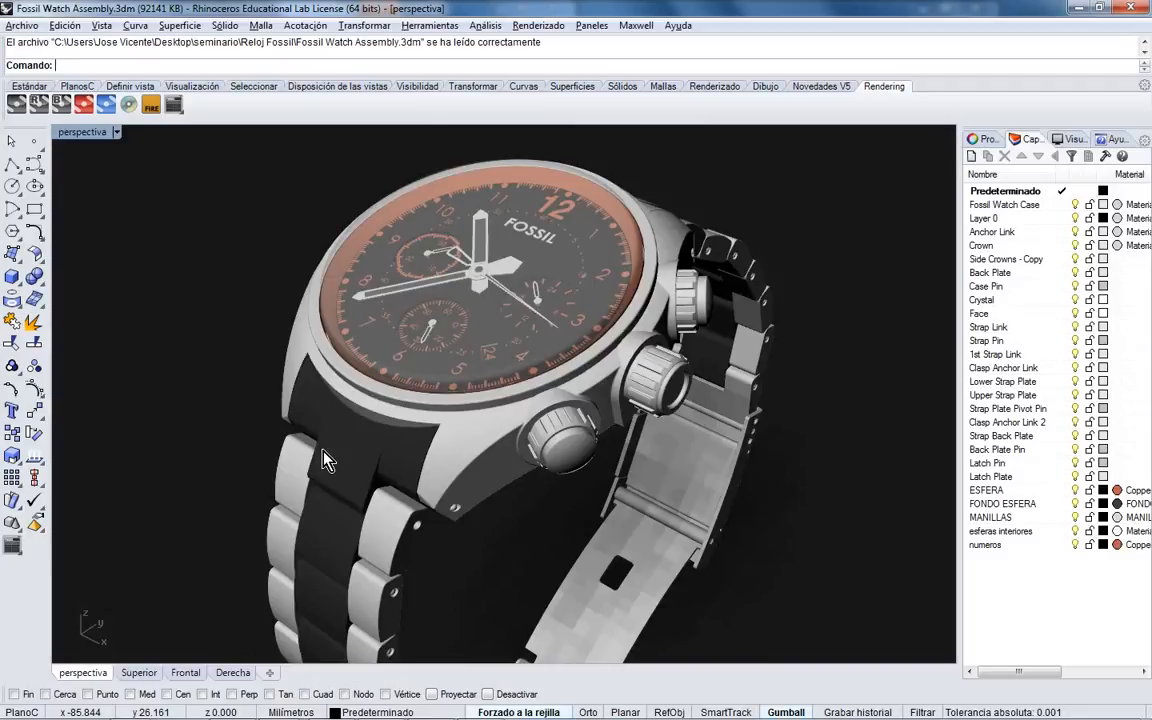
- Start a Maxwell Fire preview of the watch close-up, zoom and tilt the view, then open the Scene Manager
{"action": "left_click", "coordinate": [151, 104]}
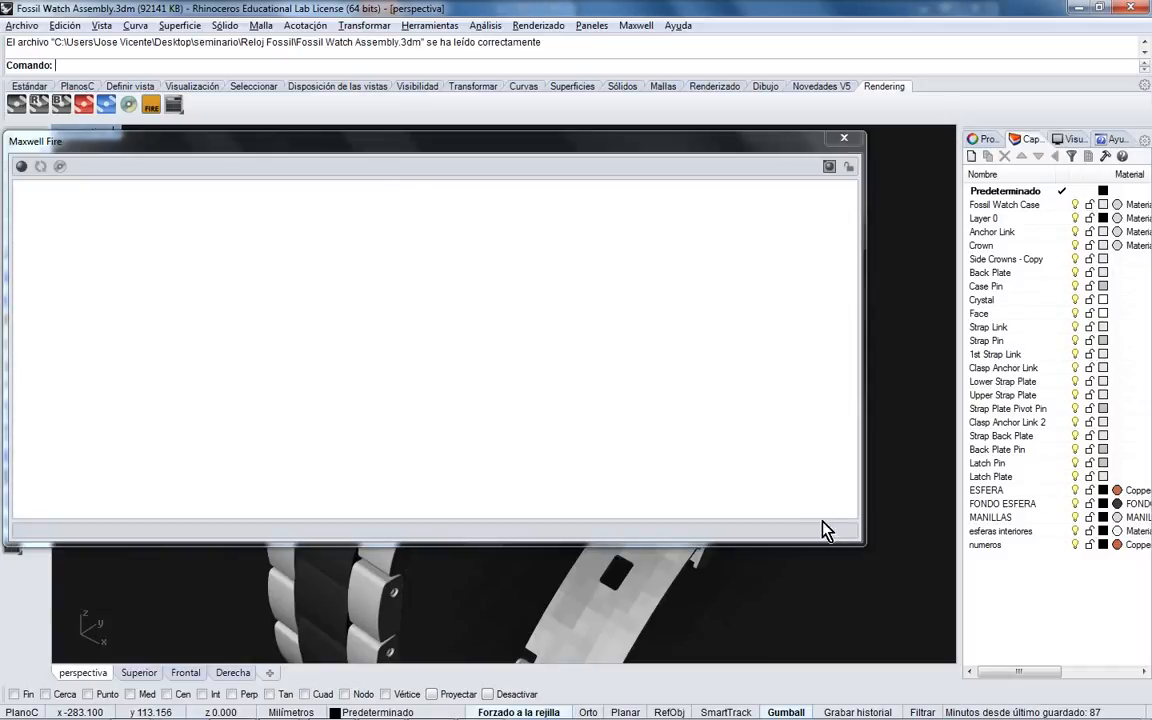
{"action": "left_click_drag", "start_coordinate": [862, 540], "coordinate": [522, 540]}
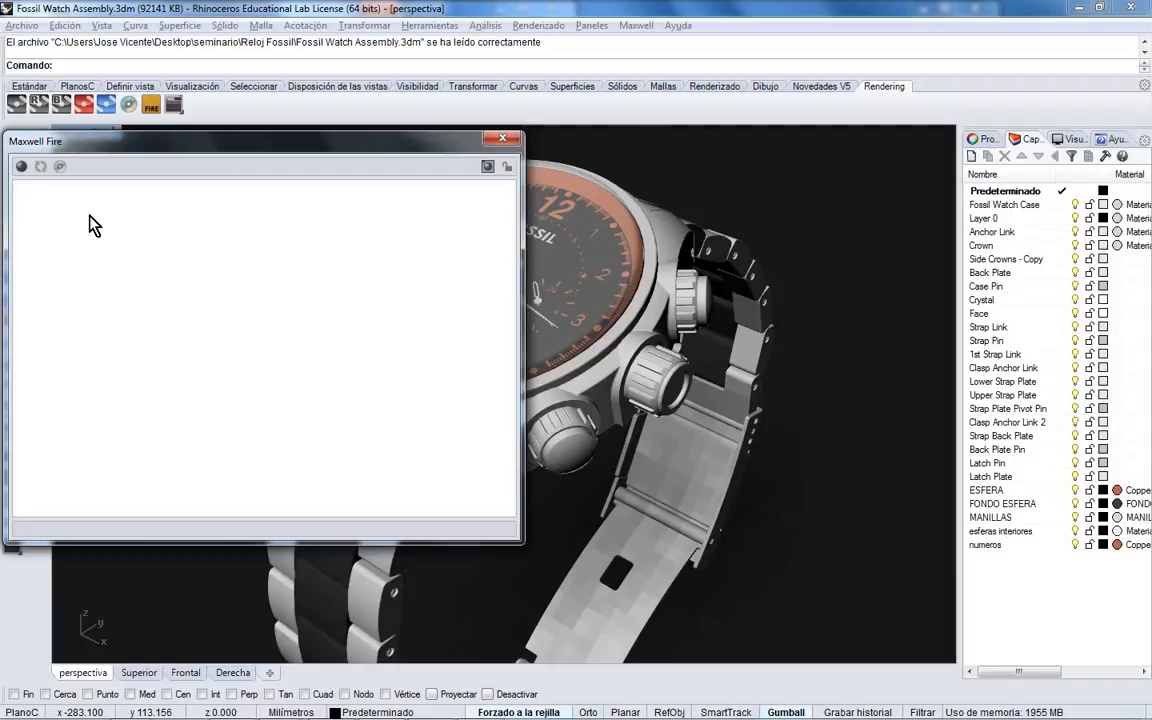
{"action": "left_click", "coordinate": [22, 167]}
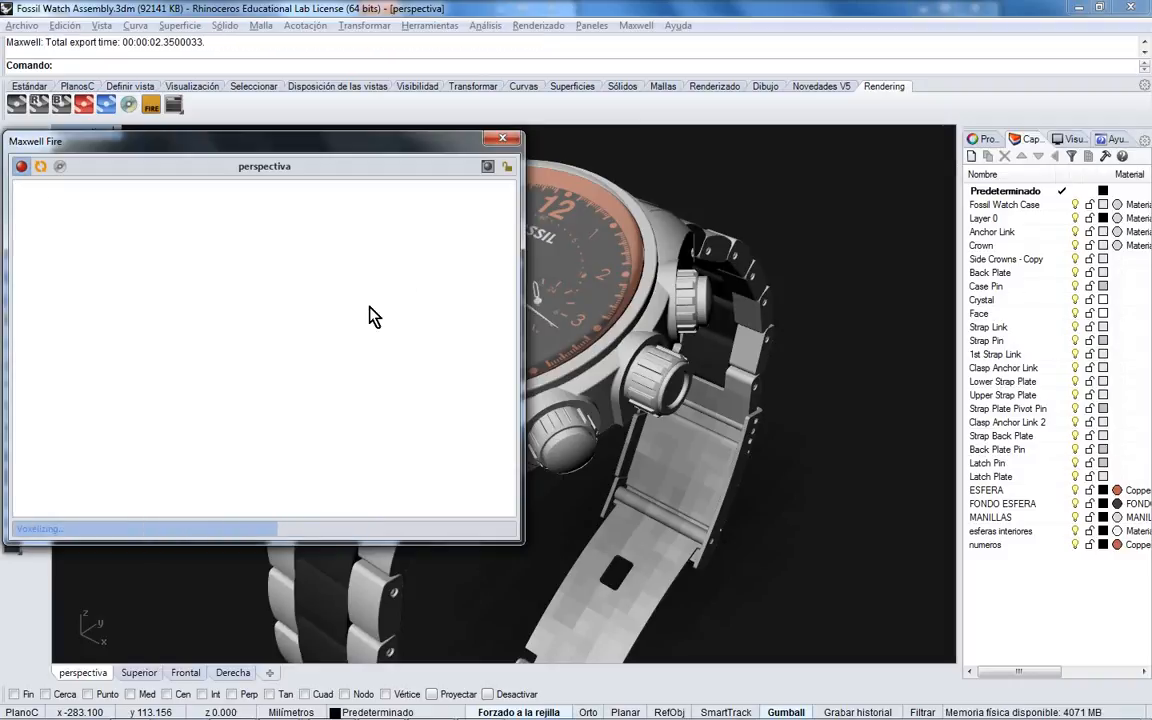
{"action": "mouse_move", "coordinate": [319, 143]}
{"action": "left_mouse_down"}
{"action": "mouse_move", "coordinate": [319, 126]}
{"action": "mouse_move", "coordinate": [334, 125]}
{"action": "left_mouse_up"}
{"action": "right_click_drag", "start_coordinate": [614, 291], "coordinate": [674, 284]}
{"action": "scroll", "coordinate": [623, 300], "scroll_direction": "up", "scroll_amount": 5}
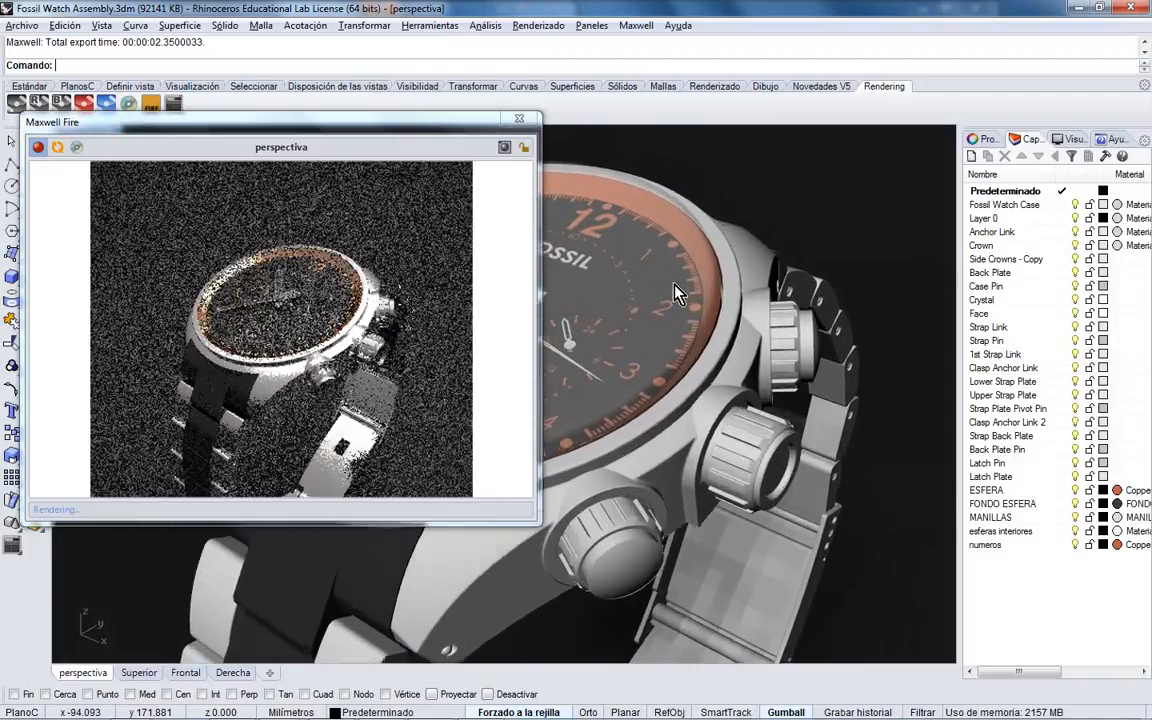
{"action": "scroll", "coordinate": [674, 284], "scroll_direction": "up", "scroll_amount": 2}
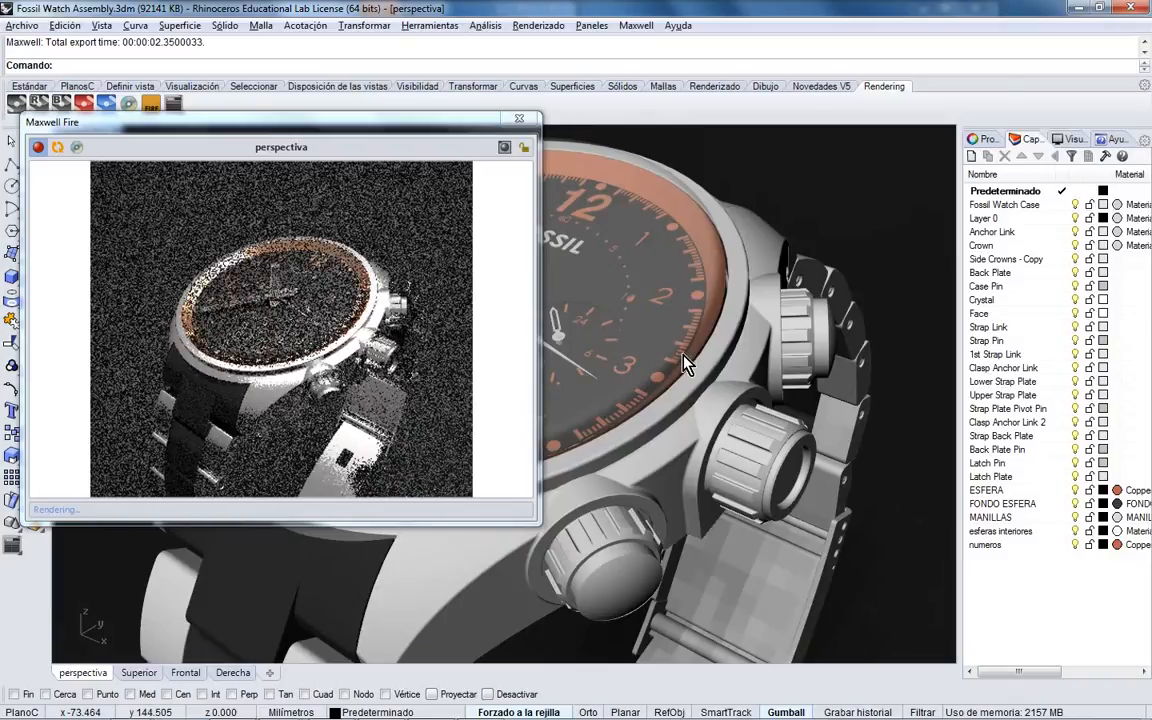
{"action": "right_click_drag", "start_coordinate": [685, 340], "coordinate": [690, 382]}
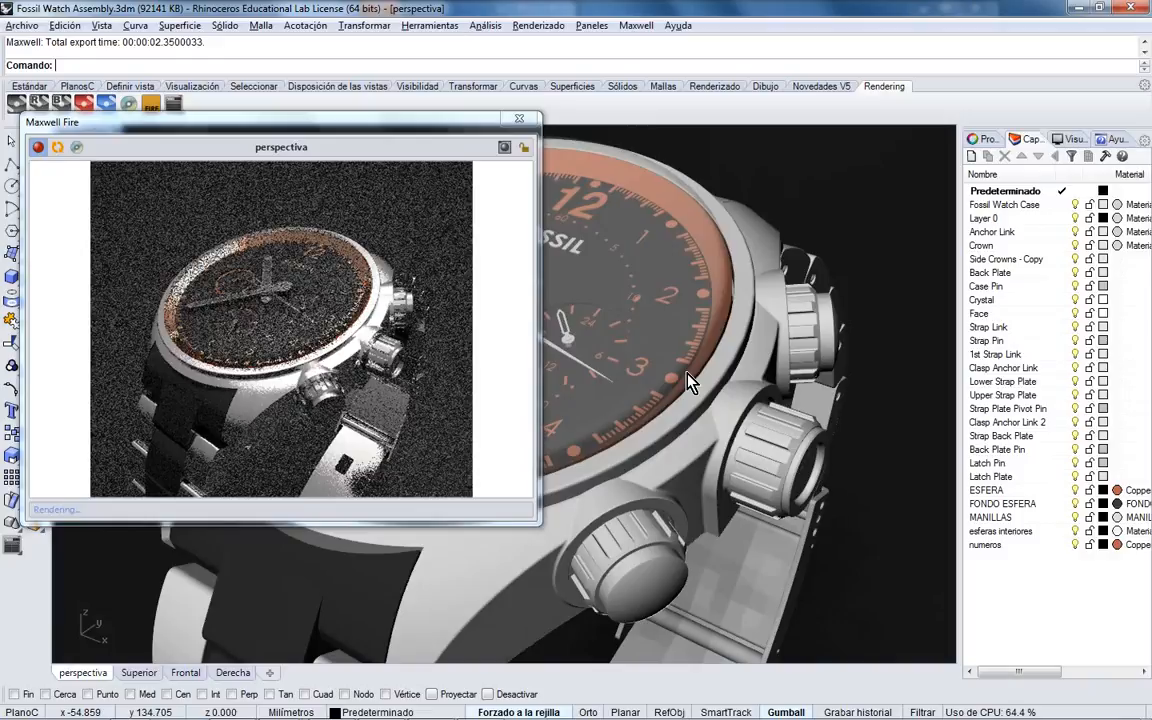
{"action": "left_click", "coordinate": [173, 103]}
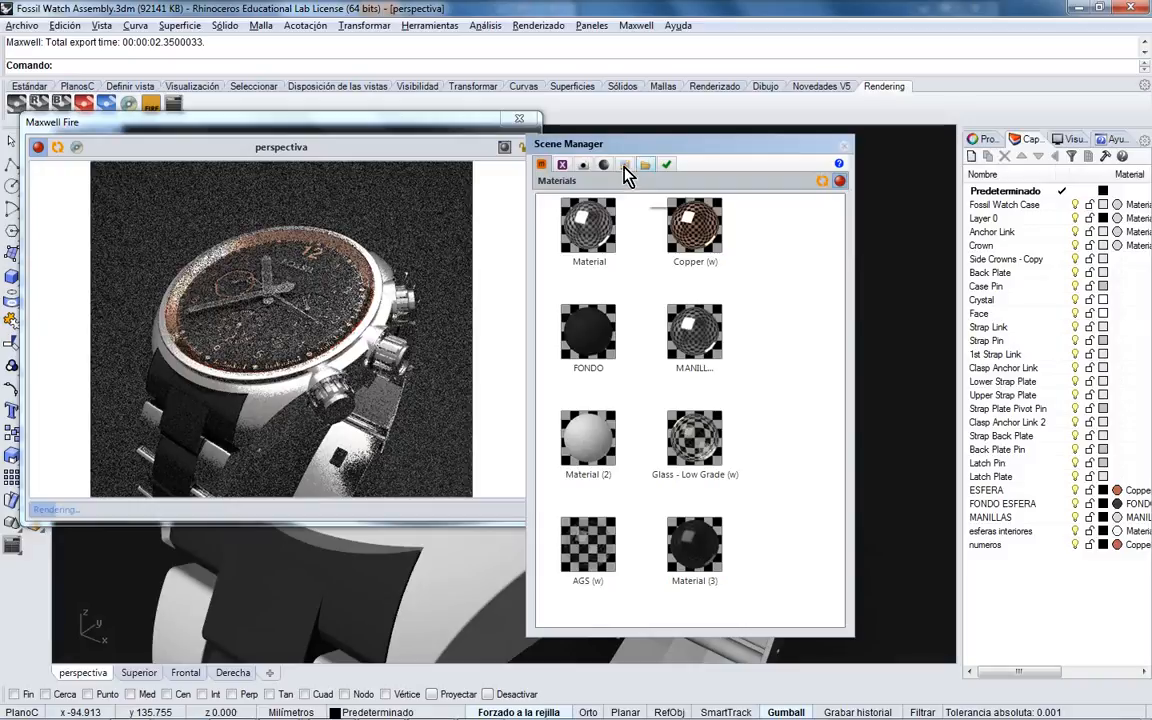
- Switch the environment to Image Based and load octane_studio1.hdr as the background HDRI
{"action": "left_click", "coordinate": [624, 166]}
{"action": "left_click", "coordinate": [624, 166]}
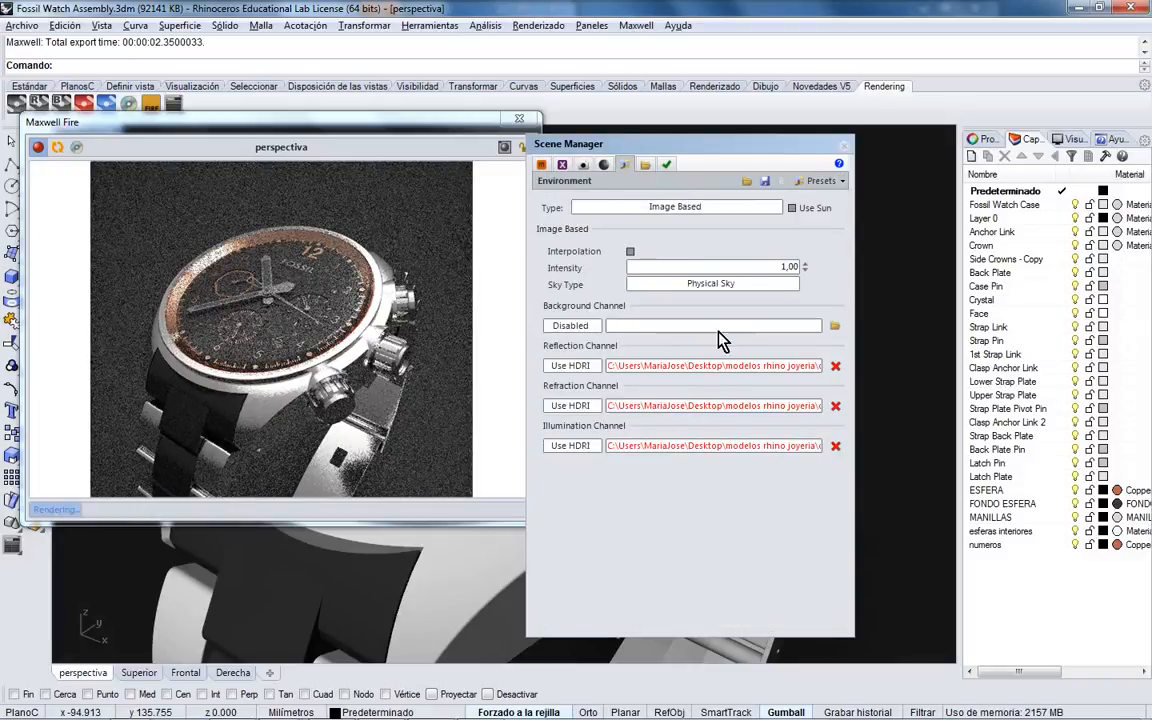
{"action": "left_click", "coordinate": [835, 327]}
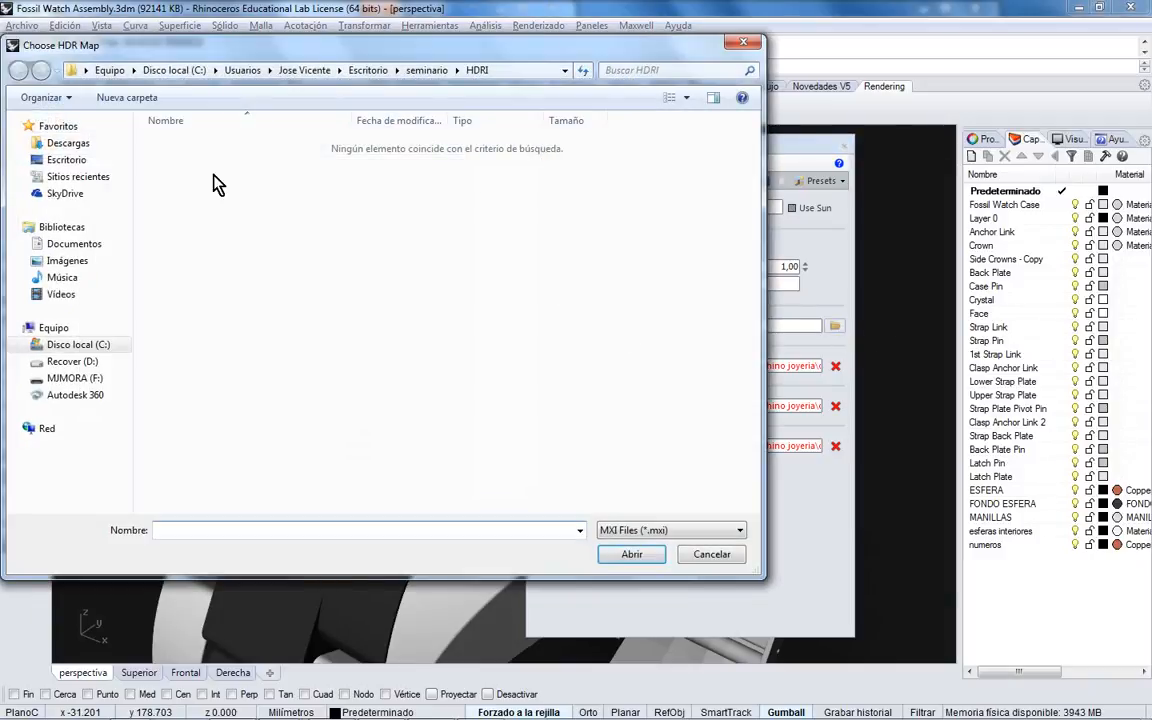
{"action": "left_click", "coordinate": [740, 531]}
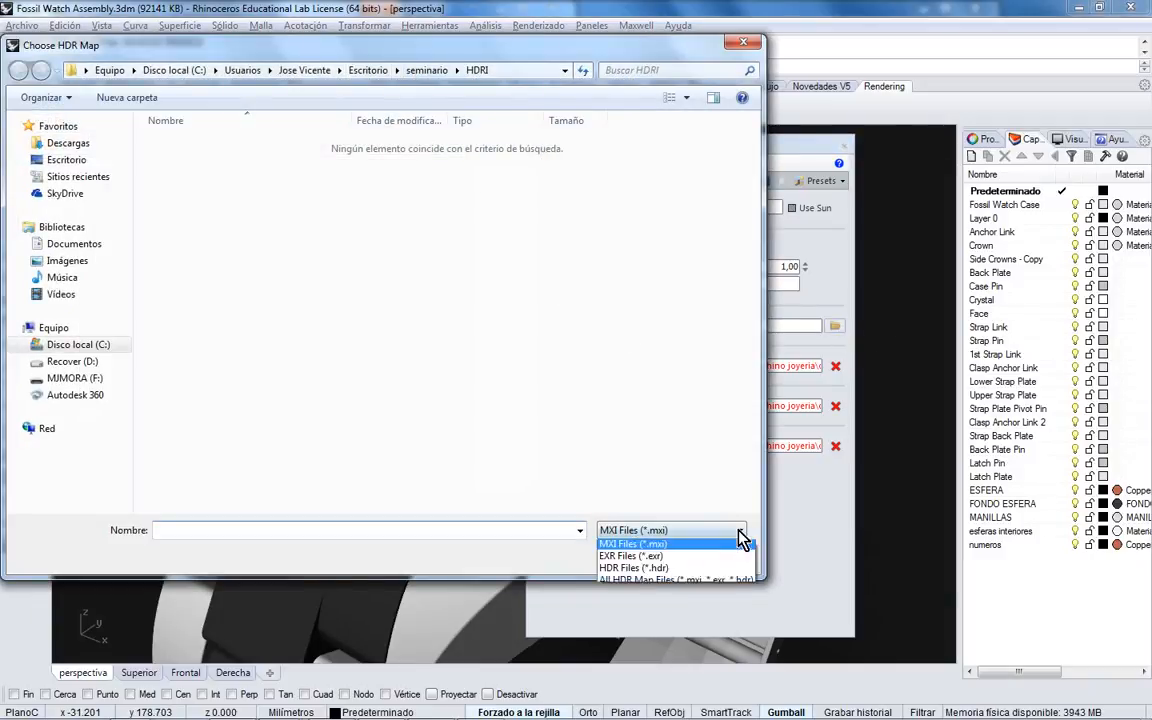
{"action": "left_click", "coordinate": [633, 567]}
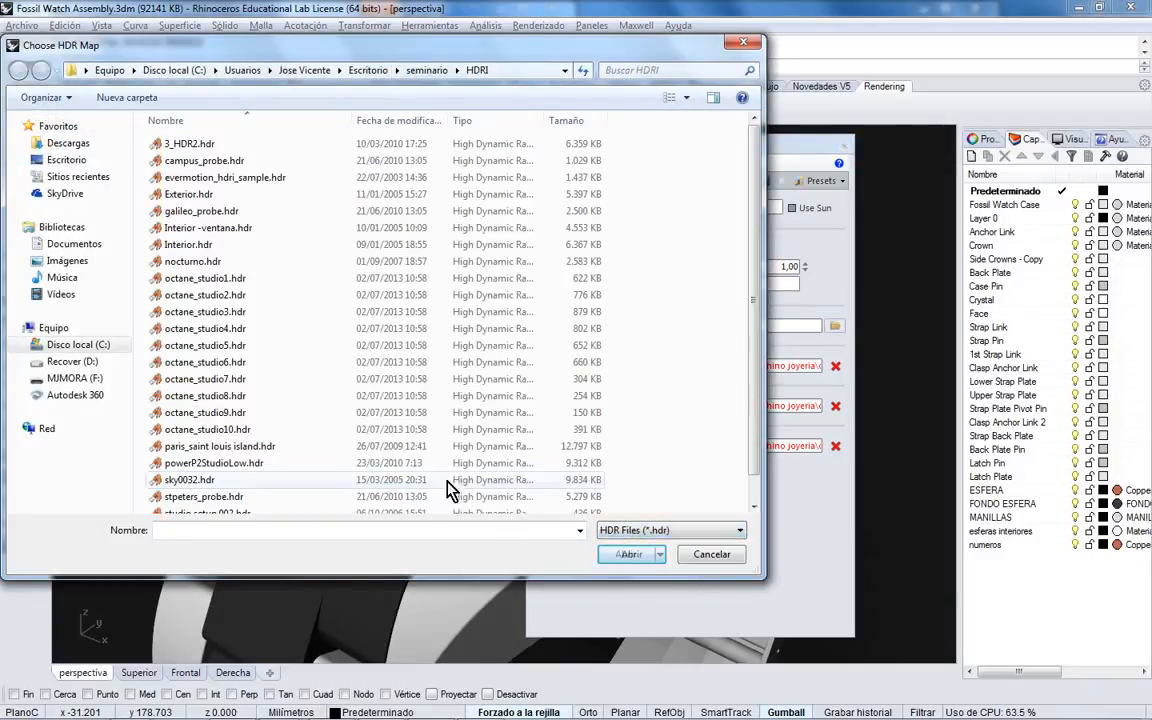
{"action": "double_click", "coordinate": [233, 285]}
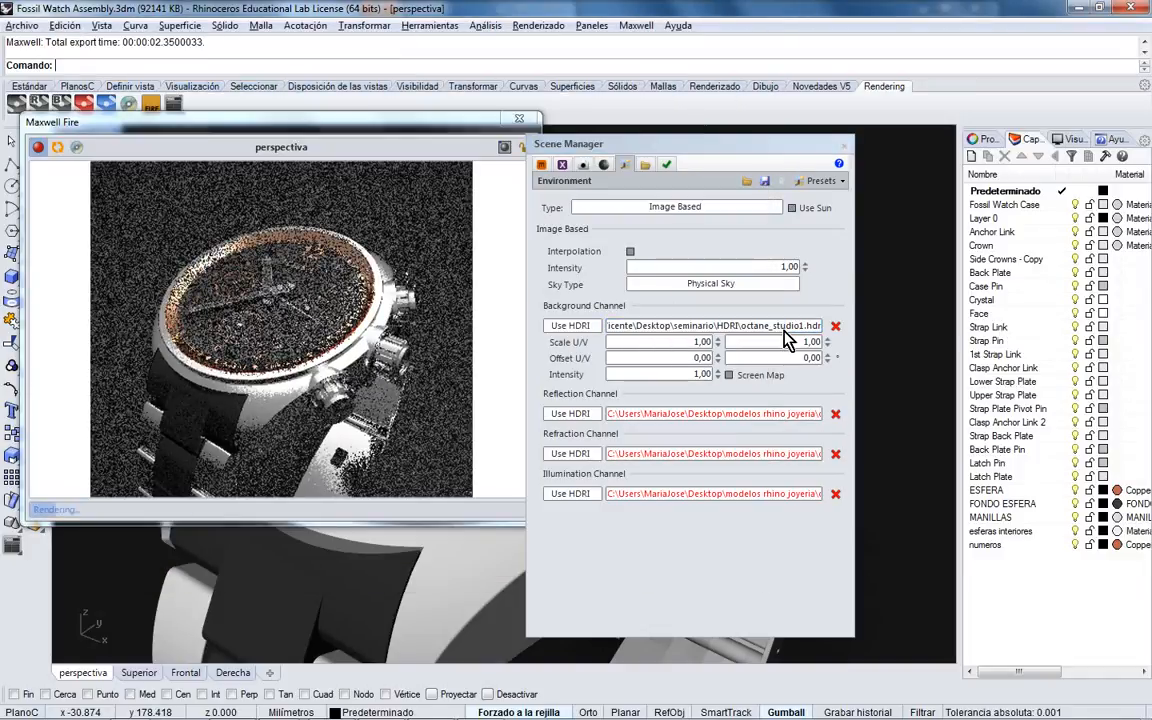
- Set the reflection channel path to octane_studio1.hdr and move the Scene Manager aside to uncover the dial
{"action": "left_click_drag", "start_coordinate": [816, 328], "coordinate": [623, 347]}
{"action": "key", "text": "ctrl+c"}
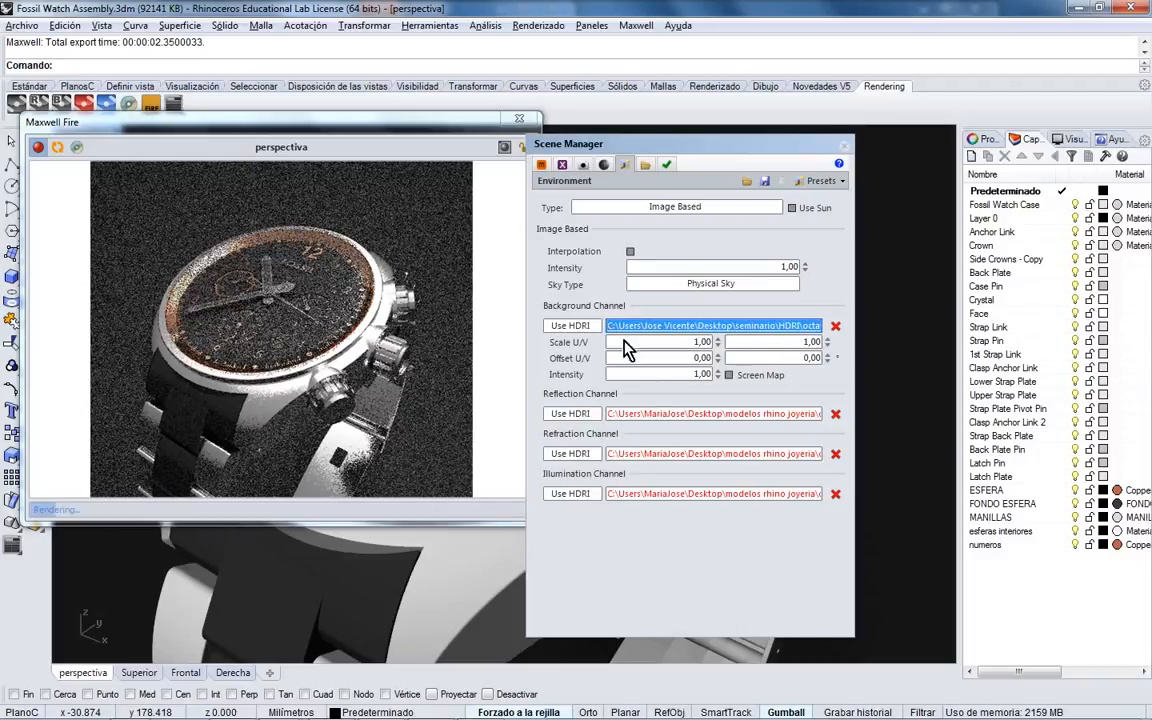
{"action": "double_click", "coordinate": [656, 417]}
{"action": "left_click", "coordinate": [655, 417]}
{"action": "left_click_drag", "start_coordinate": [610, 416], "coordinate": [804, 419]}
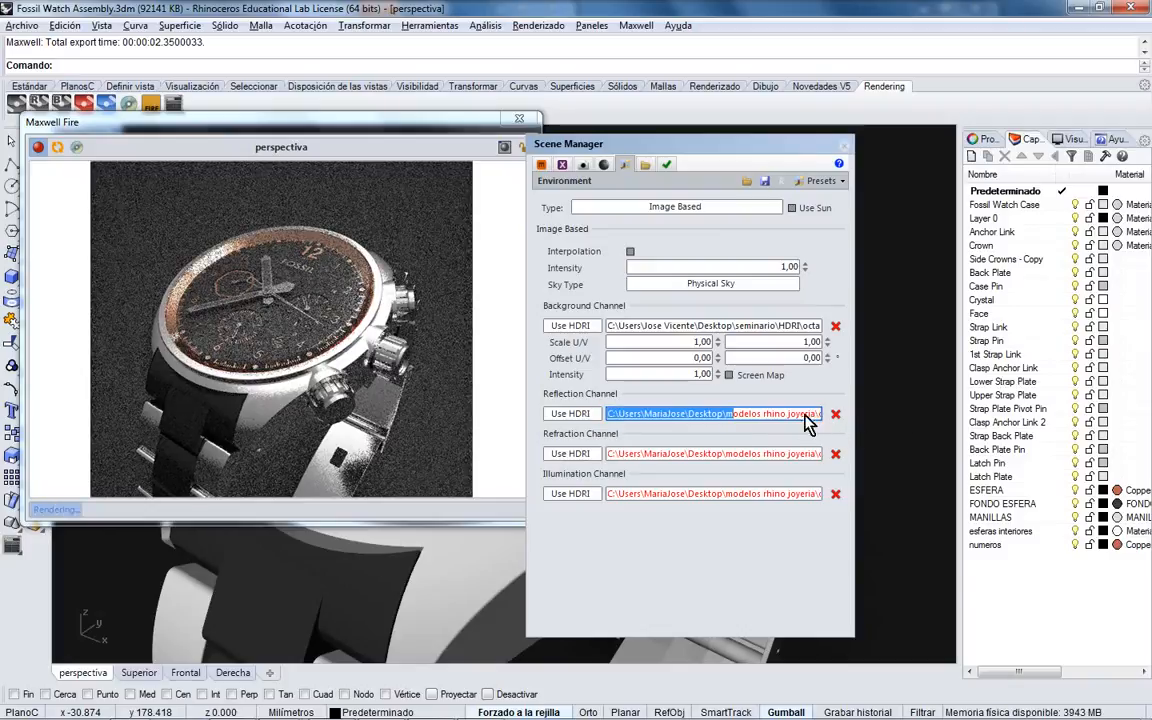
{"action": "left_click", "coordinate": [785, 420]}
{"action": "key", "text": "BackSpace"}
{"action": "key", "text": "BackSpace"}
{"action": "key", "text": "BackSpace"}
{"action": "key", "text": "BackSpace"}
{"action": "key", "text": "BackSpace"}
{"action": "key", "text": "BackSpace"}
{"action": "key", "text": "BackSpace"}
{"action": "key", "text": "BackSpace"}
{"action": "key", "text": "BackSpace"}
{"action": "key", "text": "BackSpace"}
{"action": "key", "text": "BackSpace"}
{"action": "key", "text": "BackSpace"}
{"action": "key", "text": "BackSpace"}
{"action": "key", "text": "BackSpace"}
{"action": "key", "text": "BackSpace"}
{"action": "key", "text": "BackSpace"}
{"action": "key", "text": "BackSpace"}
{"action": "key", "text": "BackSpace"}
{"action": "key", "text": "BackSpace"}
{"action": "key", "text": "BackSpace"}
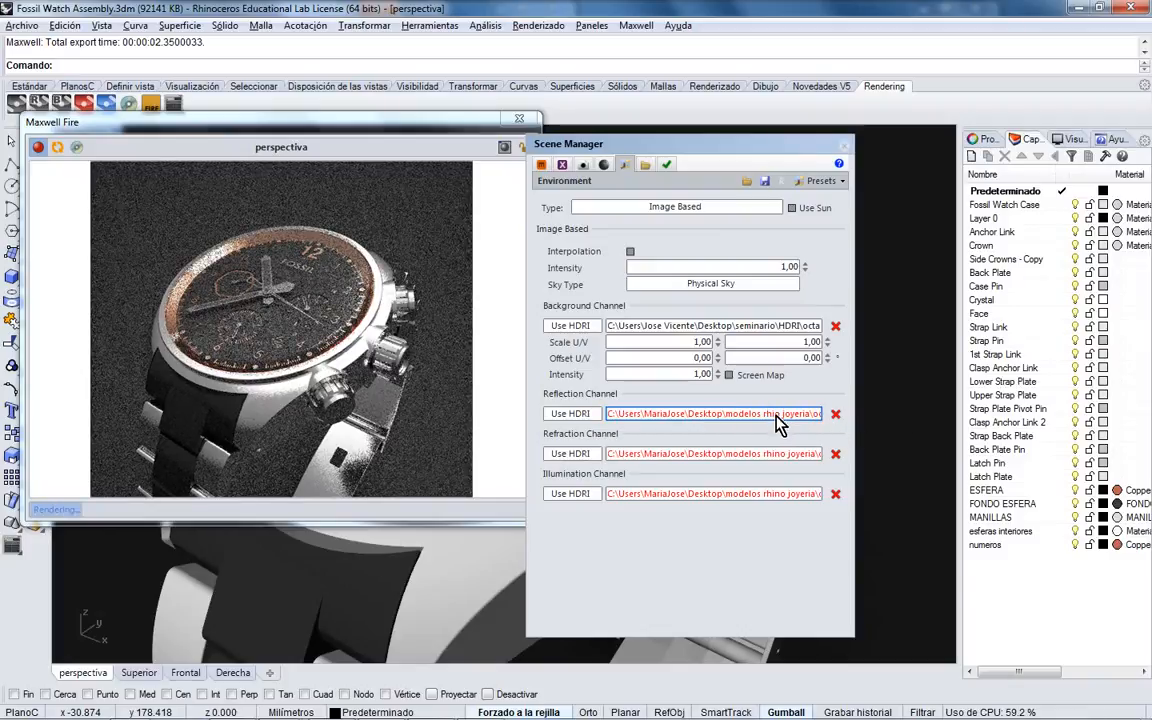
{"action": "key", "text": "BackSpace"}
{"action": "key", "text": "BackSpace"}
{"action": "key", "text": "BackSpace"}
{"action": "key", "text": "BackSpace"}
{"action": "key", "text": "BackSpace"}
{"action": "key", "text": "BackSpace"}
{"action": "key", "text": "BackSpace"}
{"action": "key", "text": "BackSpace"}
{"action": "key", "text": "BackSpace"}
{"action": "key", "text": "BackSpace"}
{"action": "key", "text": "BackSpace"}
{"action": "key", "text": "BackSpace"}
{"action": "key", "text": "BackSpace"}
{"action": "key", "text": "BackSpace"}
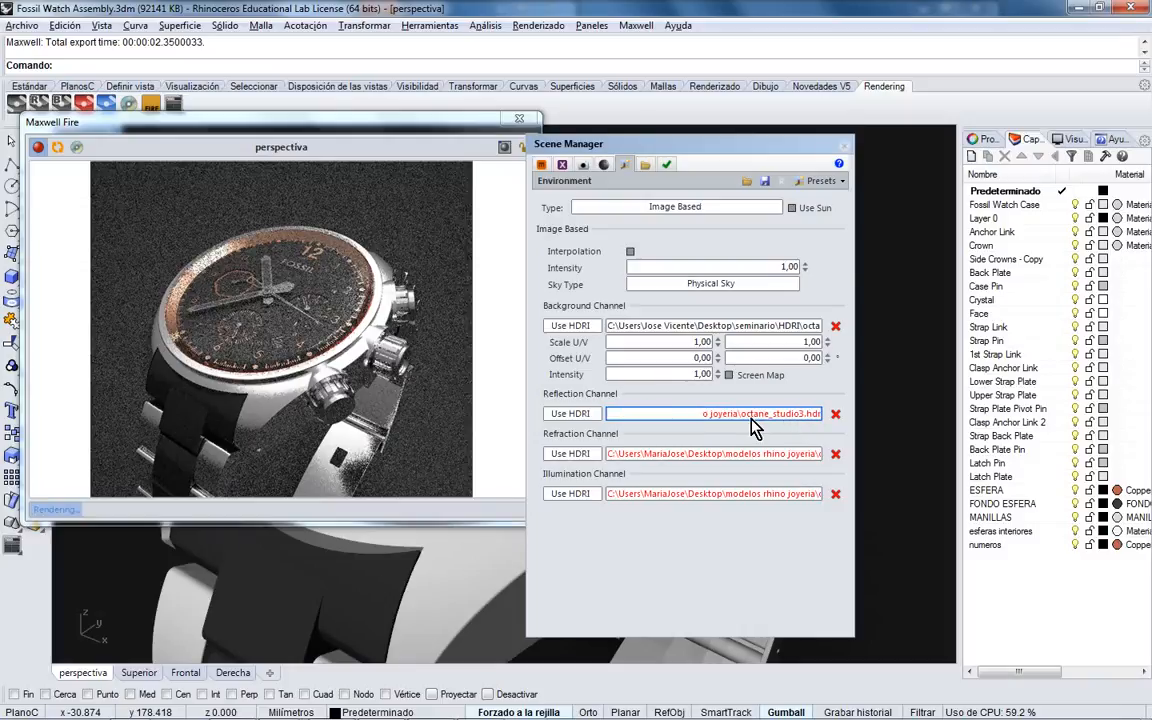
{"action": "left_click_drag", "start_coordinate": [701, 416], "coordinate": [826, 417]}
{"action": "key", "text": "ctrl+v"}
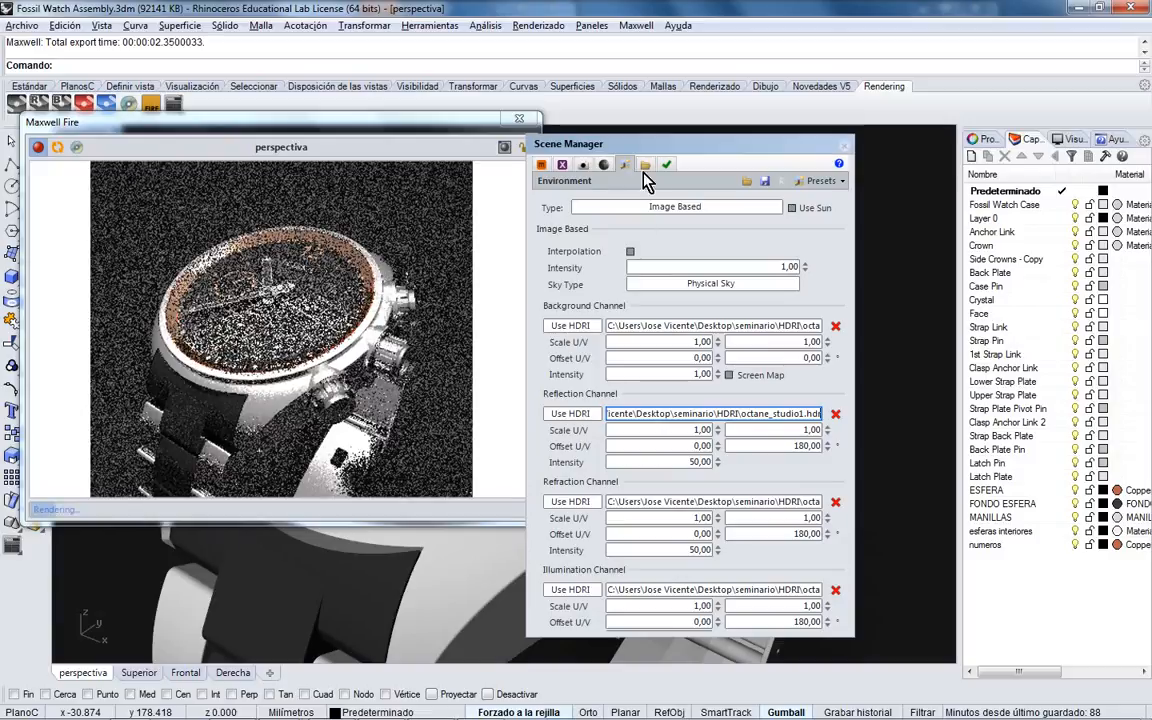
{"action": "left_click_drag", "start_coordinate": [657, 144], "coordinate": [694, 146]}
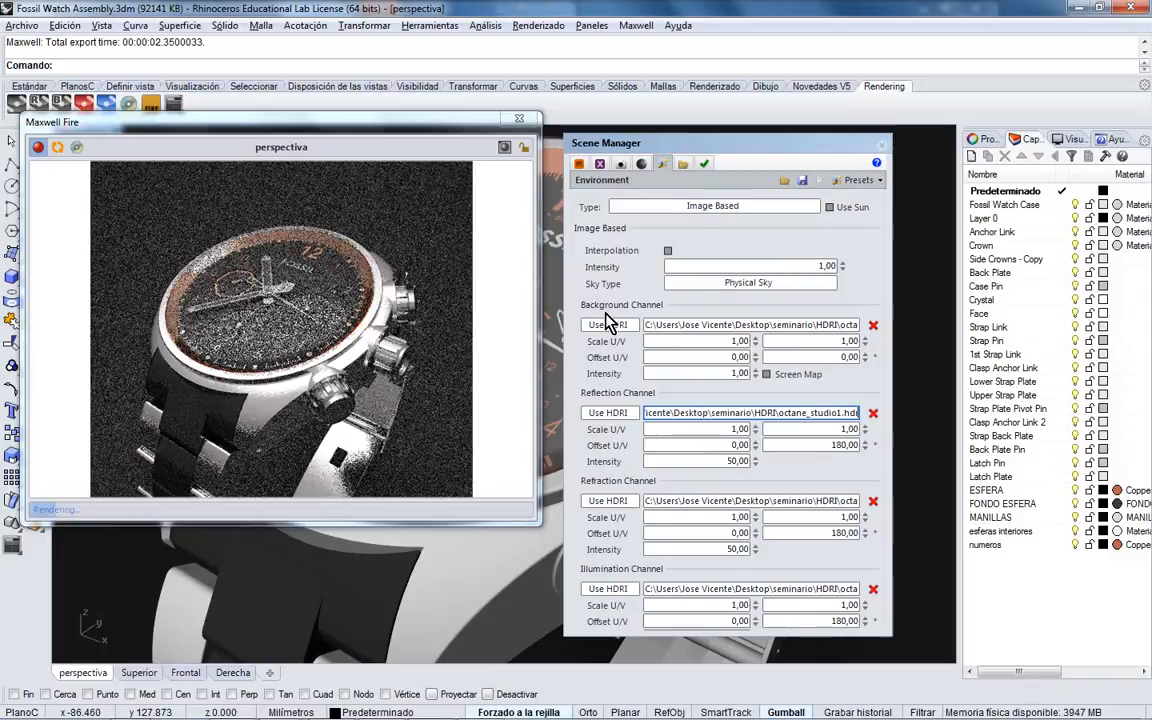
{"action": "left_click_drag", "start_coordinate": [699, 147], "coordinate": [845, 148]}
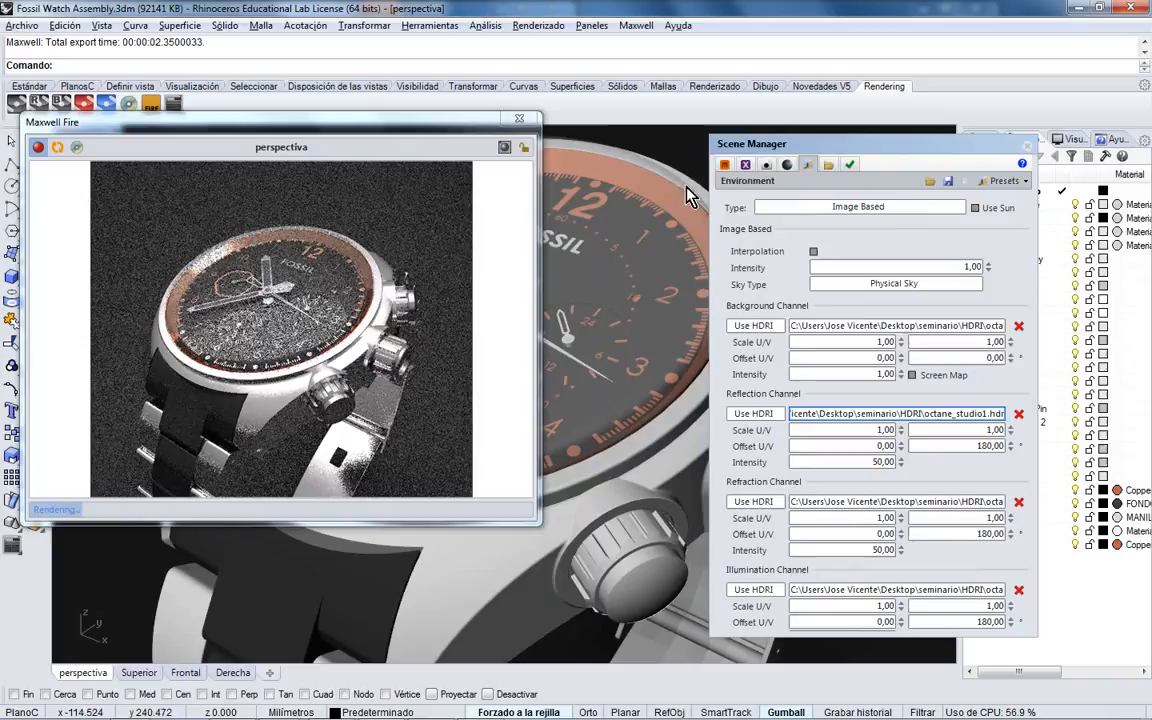
- Set the watch case material's Base layer roughness to 0 and close the Material Editor
{"action": "left_click", "coordinate": [599, 438]}
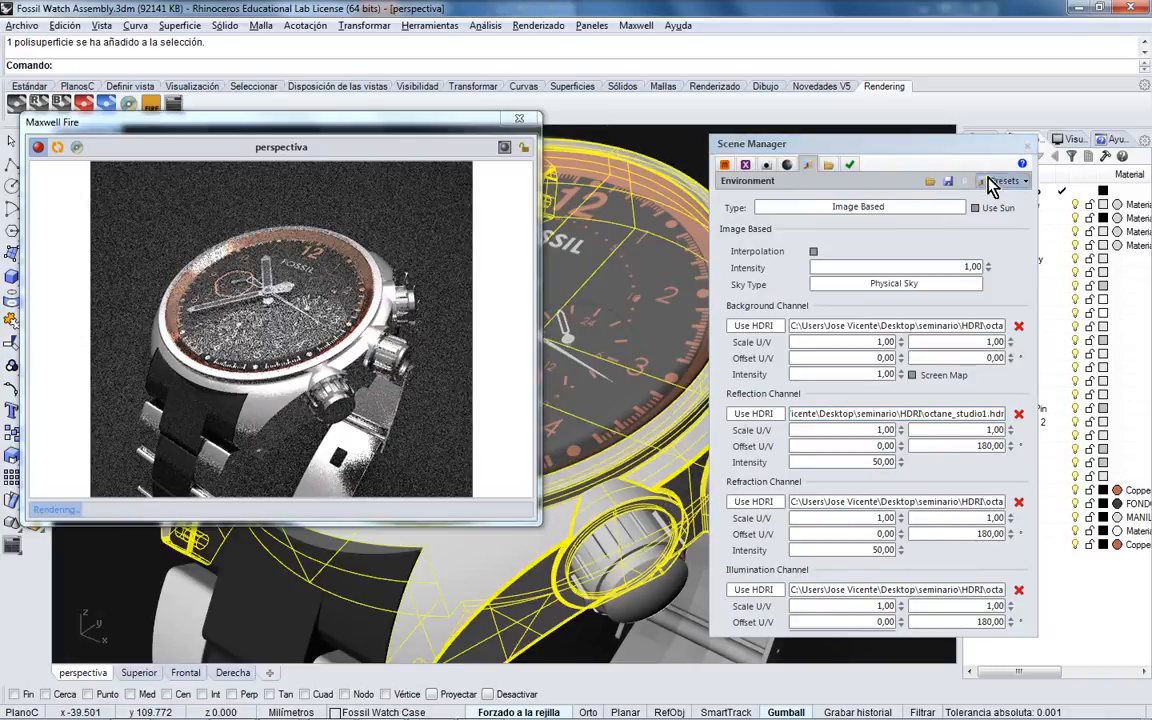
{"action": "left_click", "coordinate": [742, 164]}
{"action": "double_click", "coordinate": [771, 228]}
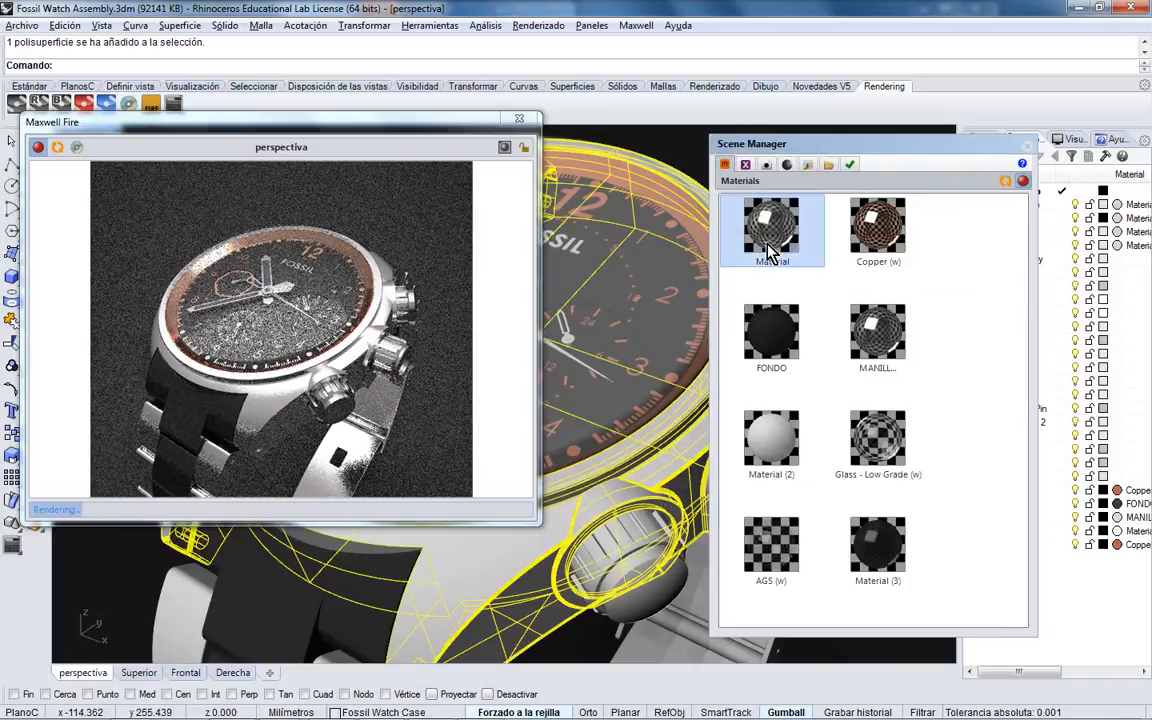
{"action": "double_click", "coordinate": [598, 427]}
{"action": "type", "text": "0"}
{"action": "key", "text": "Tab"}
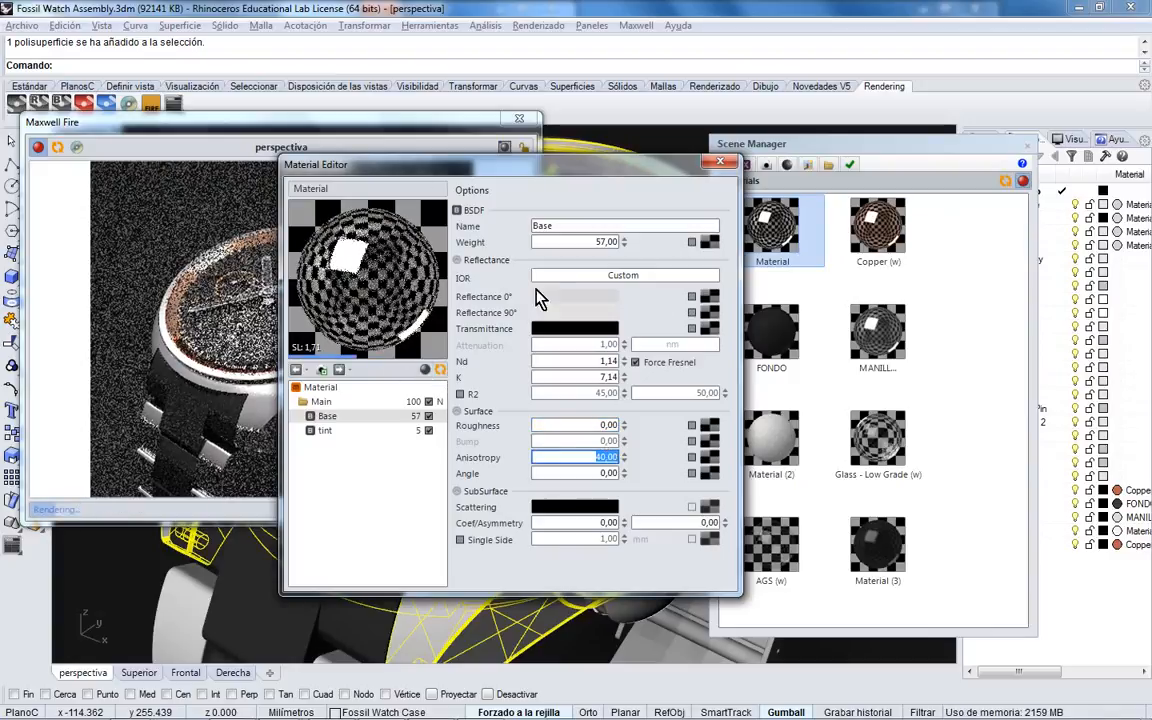
{"action": "left_click", "coordinate": [720, 161]}
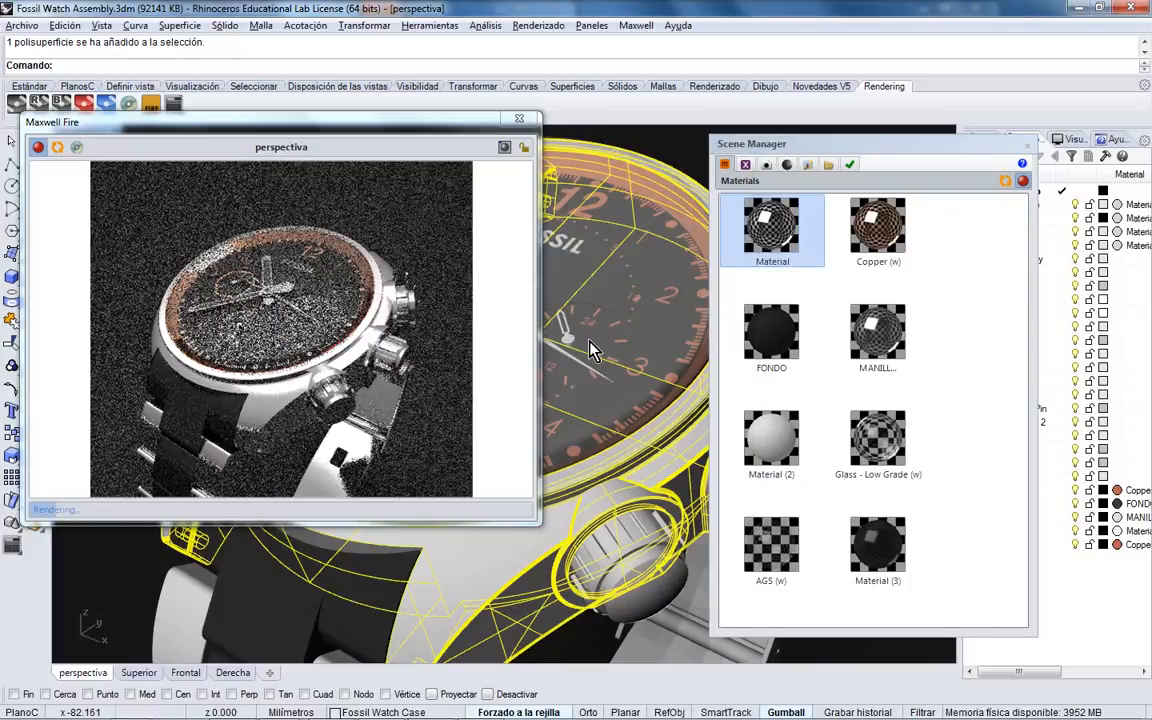
- Select the Face surface on the watch dial
{"action": "left_click", "coordinate": [658, 320]}
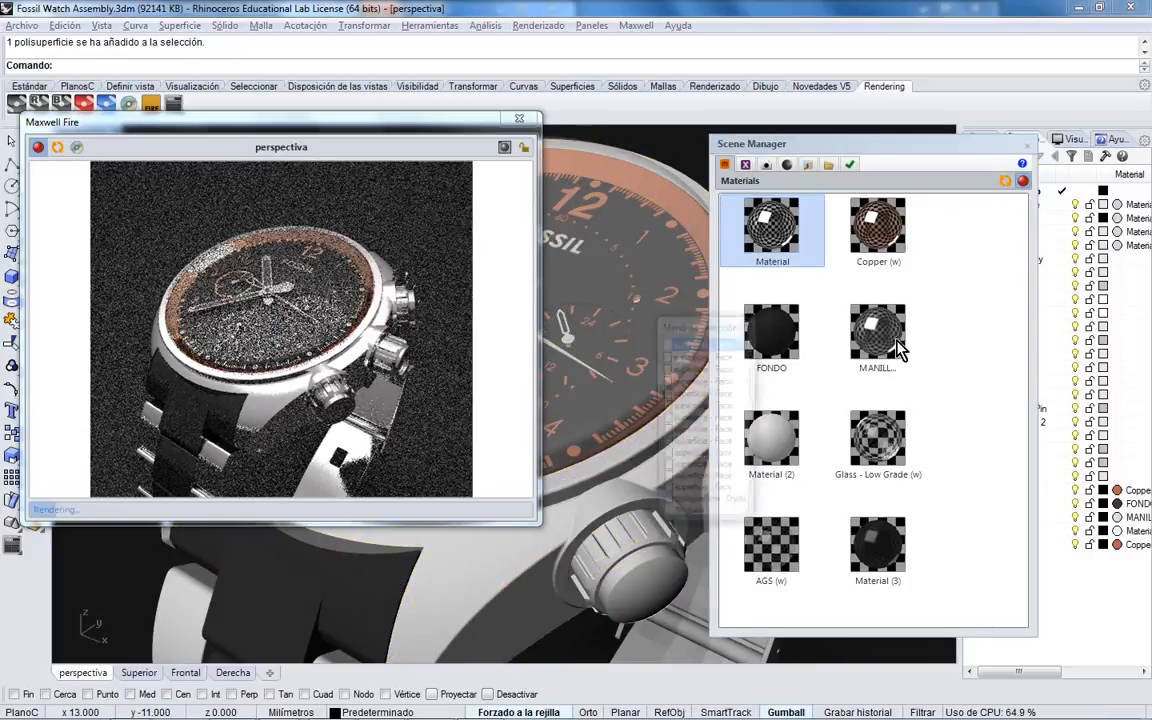
{"action": "left_click", "coordinate": [737, 343]}
{"action": "left_click", "coordinate": [878, 442]}
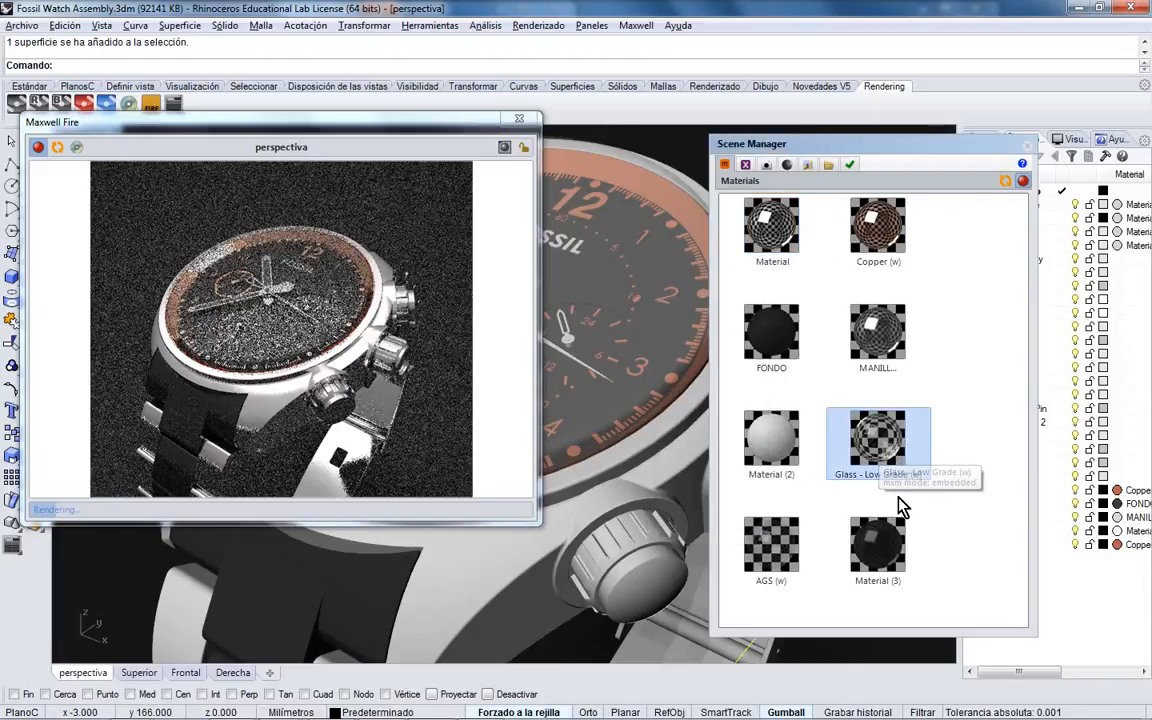
- Select a dial surface and open the Glass - Low Grade material for inspection
{"action": "left_click", "coordinate": [670, 228]}
{"action": "left_click", "coordinate": [670, 228]}
{"action": "left_click", "coordinate": [676, 218]}
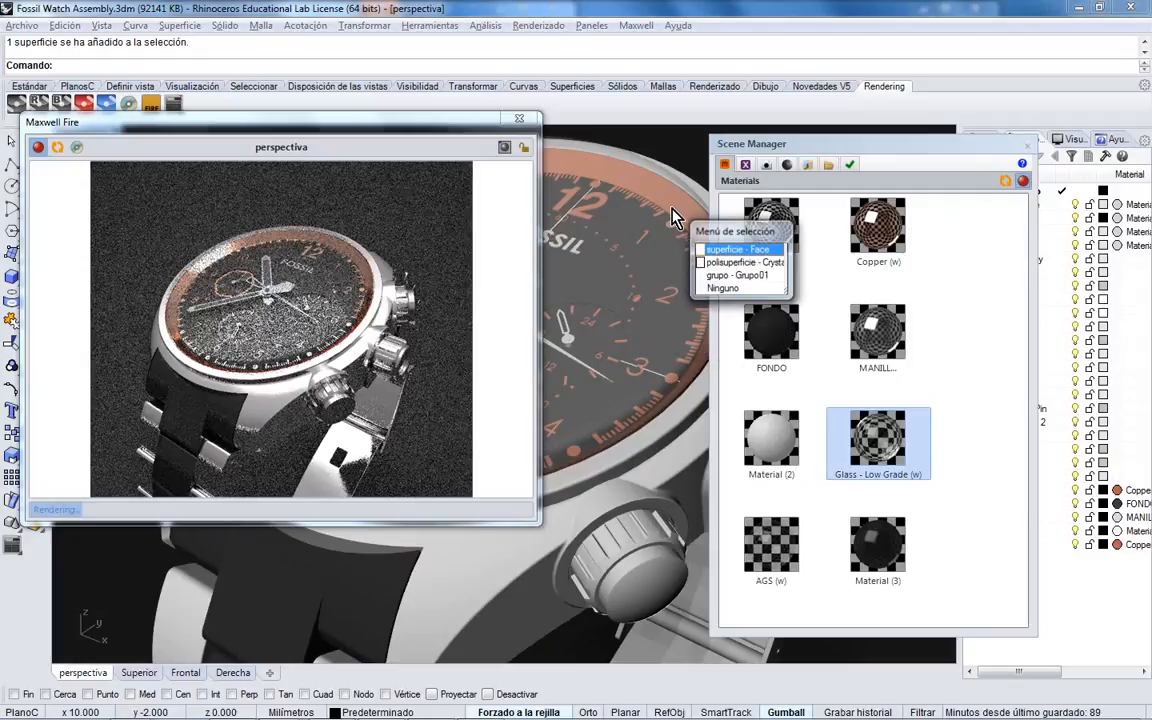
{"action": "left_click", "coordinate": [880, 450]}
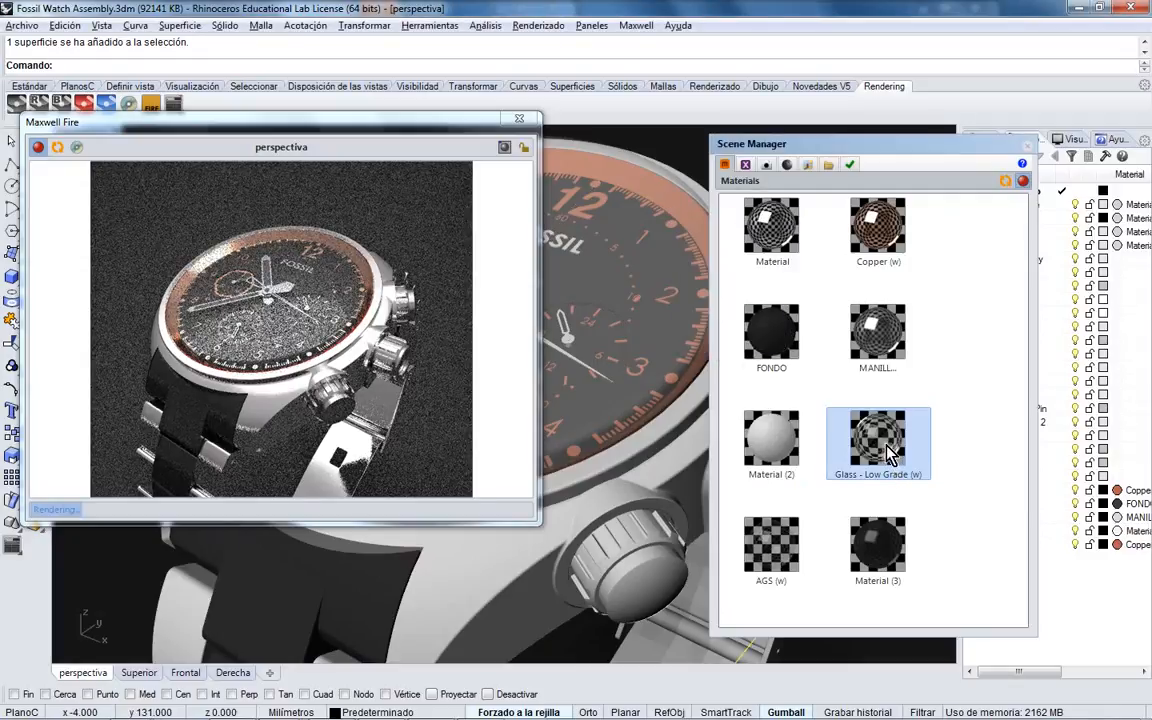
{"action": "double_click", "coordinate": [878, 445]}
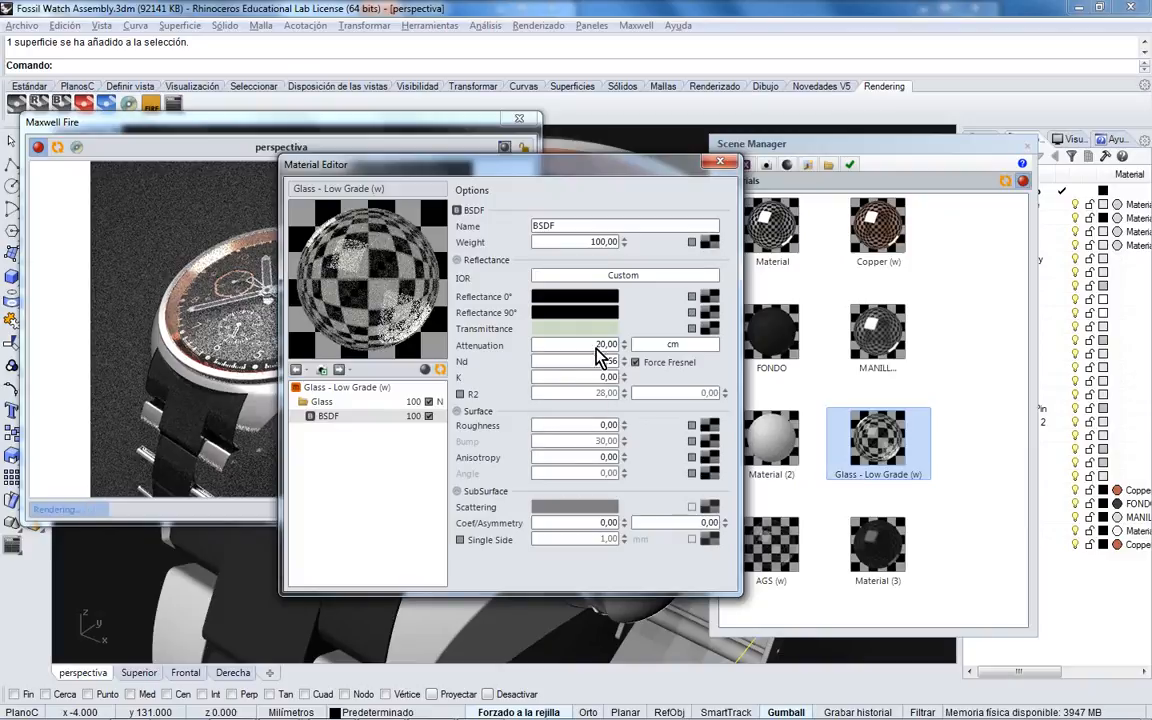
- Inspect the AGS (w) material, then close the Material Editor
{"action": "left_click", "coordinate": [720, 162]}
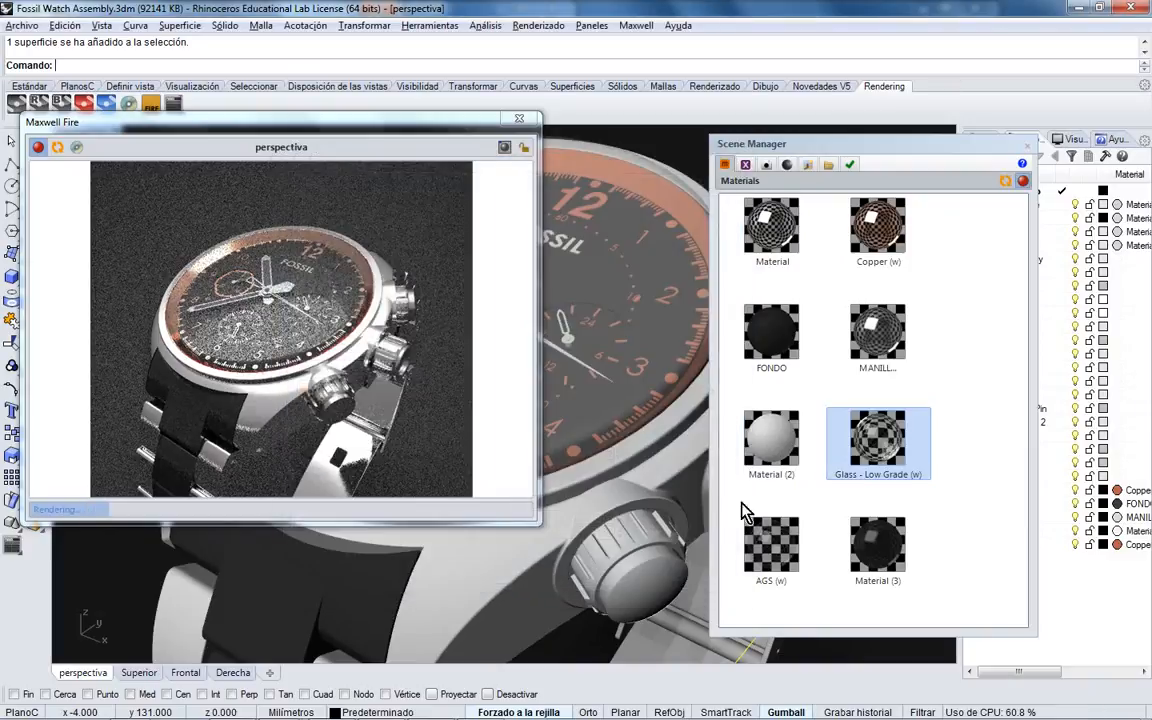
{"action": "double_click", "coordinate": [768, 545]}
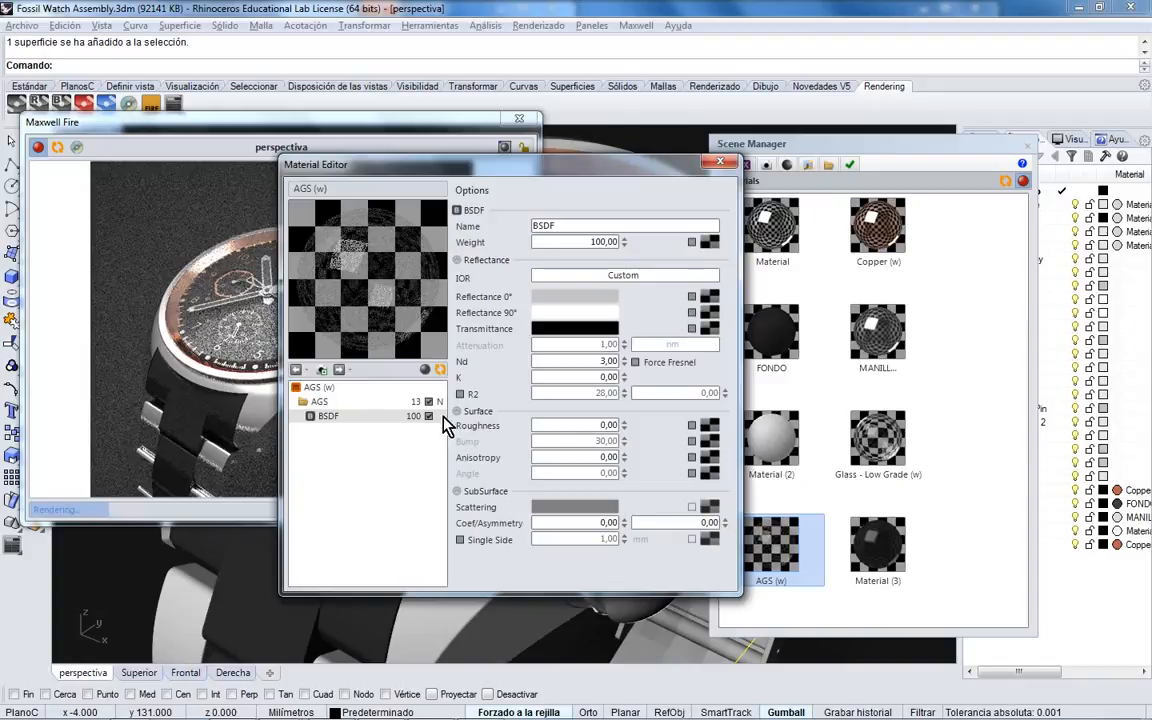
{"action": "left_click", "coordinate": [720, 162]}
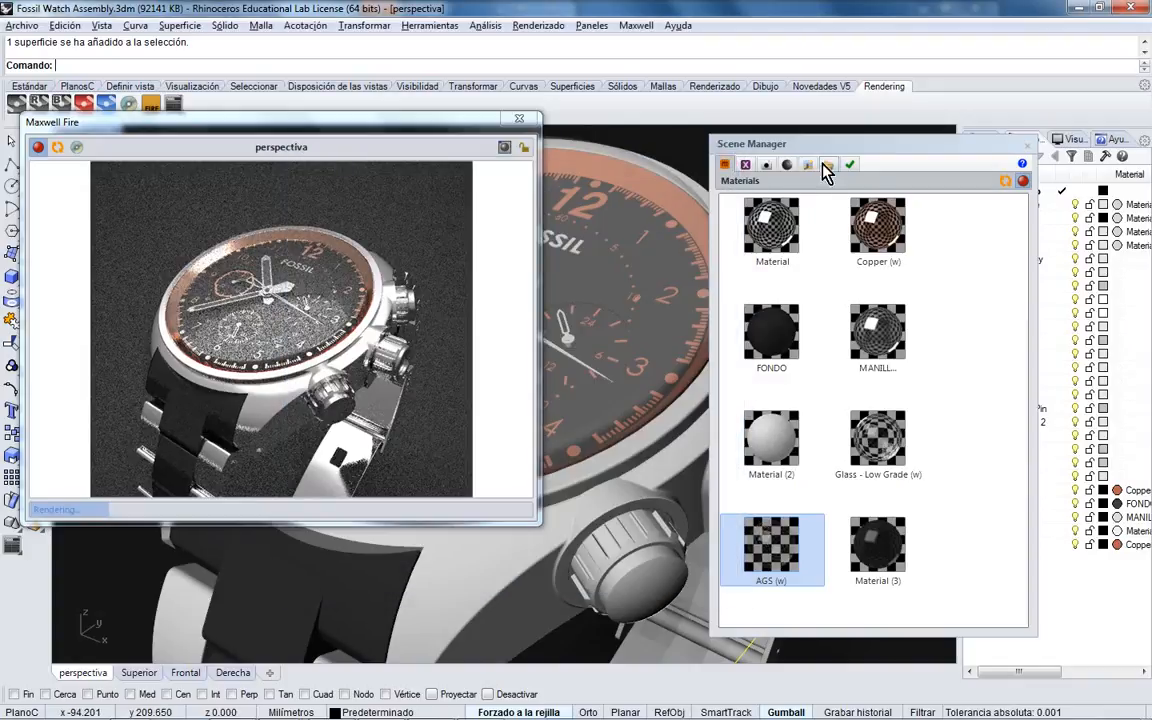
- Move the Scene Manager to the right and orbit the perspective view to restart the preview
{"action": "left_click_drag", "start_coordinate": [840, 152], "coordinate": [890, 152]}
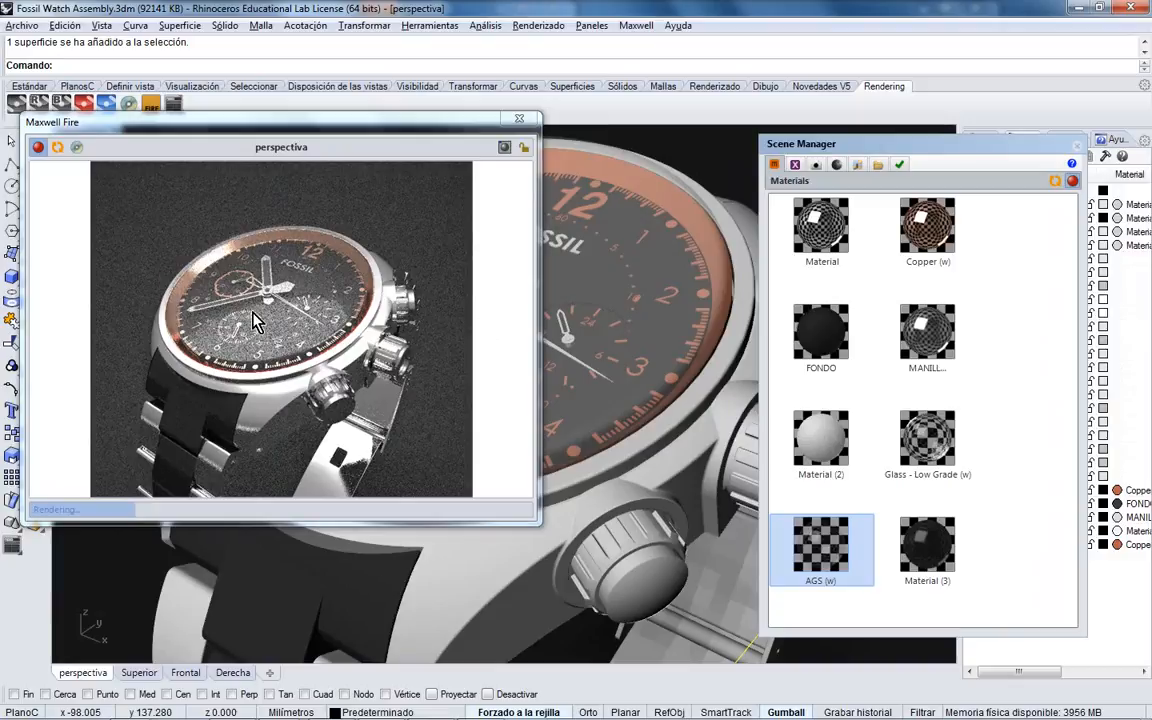
{"action": "right_click_drag", "start_coordinate": [623, 316], "coordinate": [650, 340]}
{"action": "right_click_drag", "start_coordinate": [530, 342], "coordinate": [625, 337]}
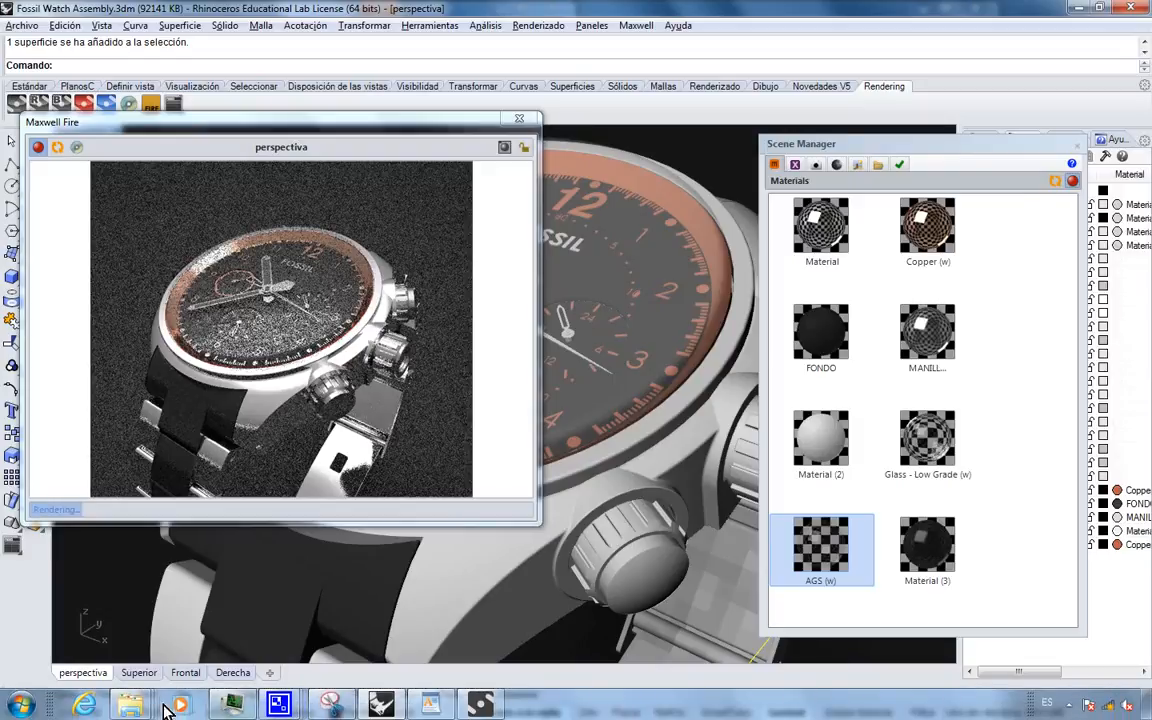
- Open seminario\HDRI and compare the octane_studio1, octane_studio2 and octane_studio6 thumbnails
{"action": "right_click", "coordinate": [152, 698]}
{"action": "left_click", "coordinate": [125, 652]}
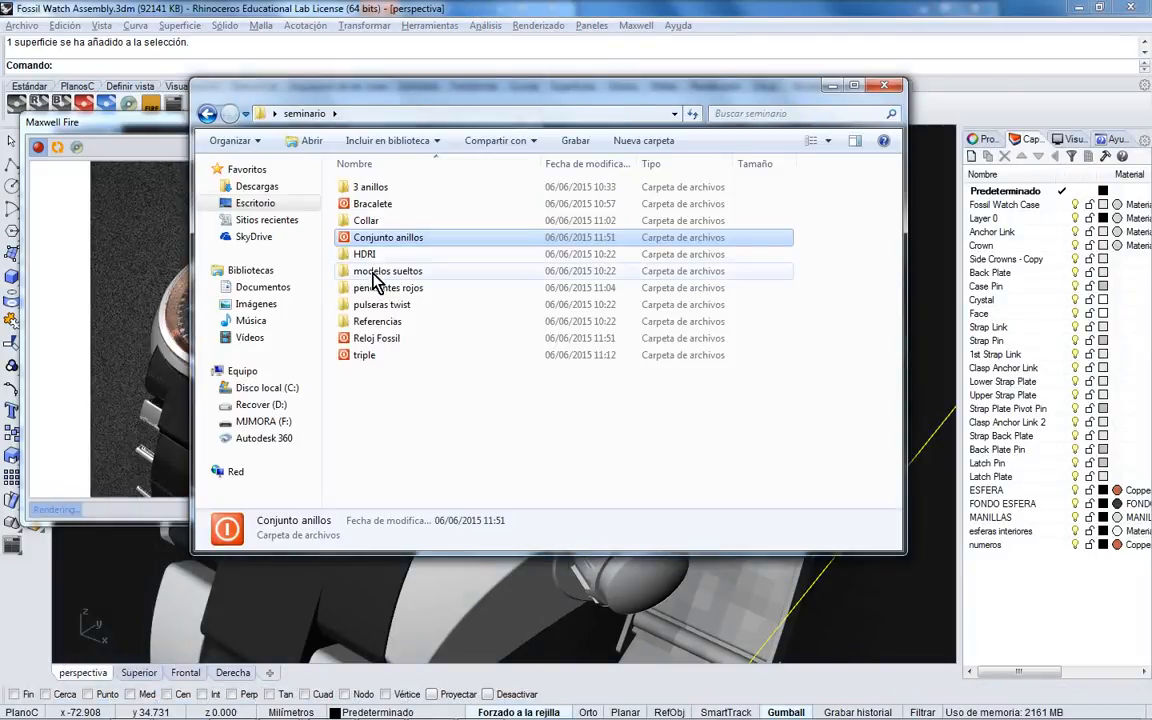
{"action": "double_click", "coordinate": [370, 254]}
{"action": "left_click", "coordinate": [560, 325]}
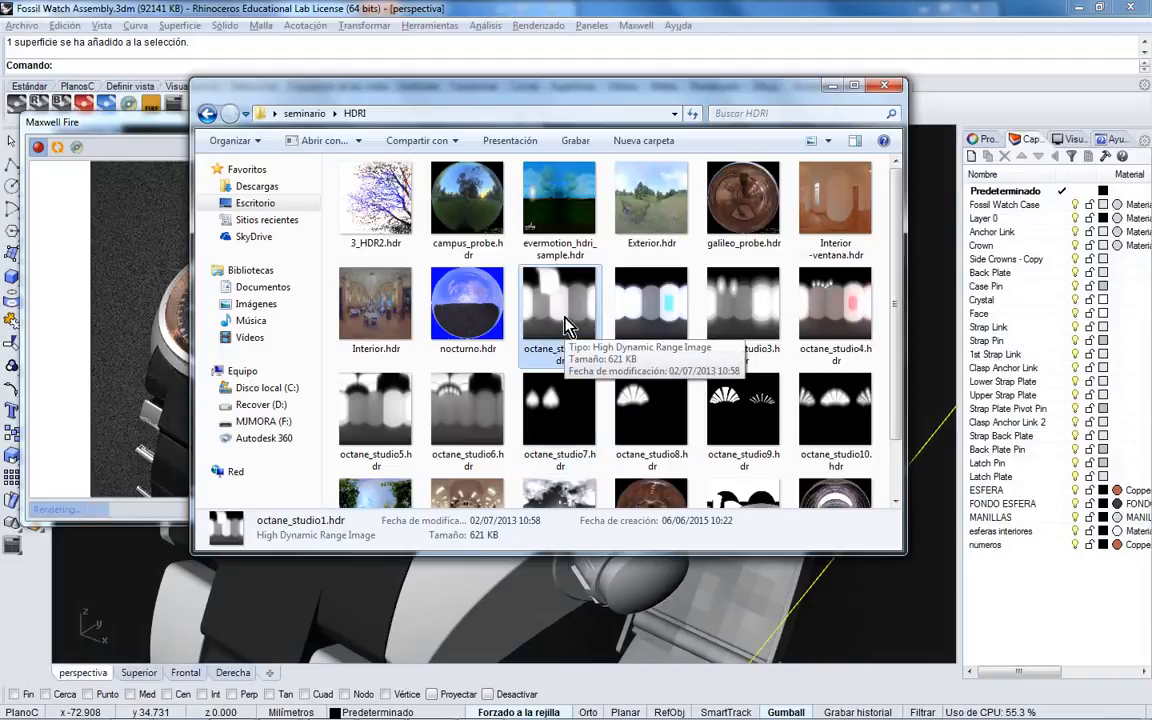
{"action": "left_click_drag", "start_coordinate": [575, 100], "coordinate": [788, 100]}
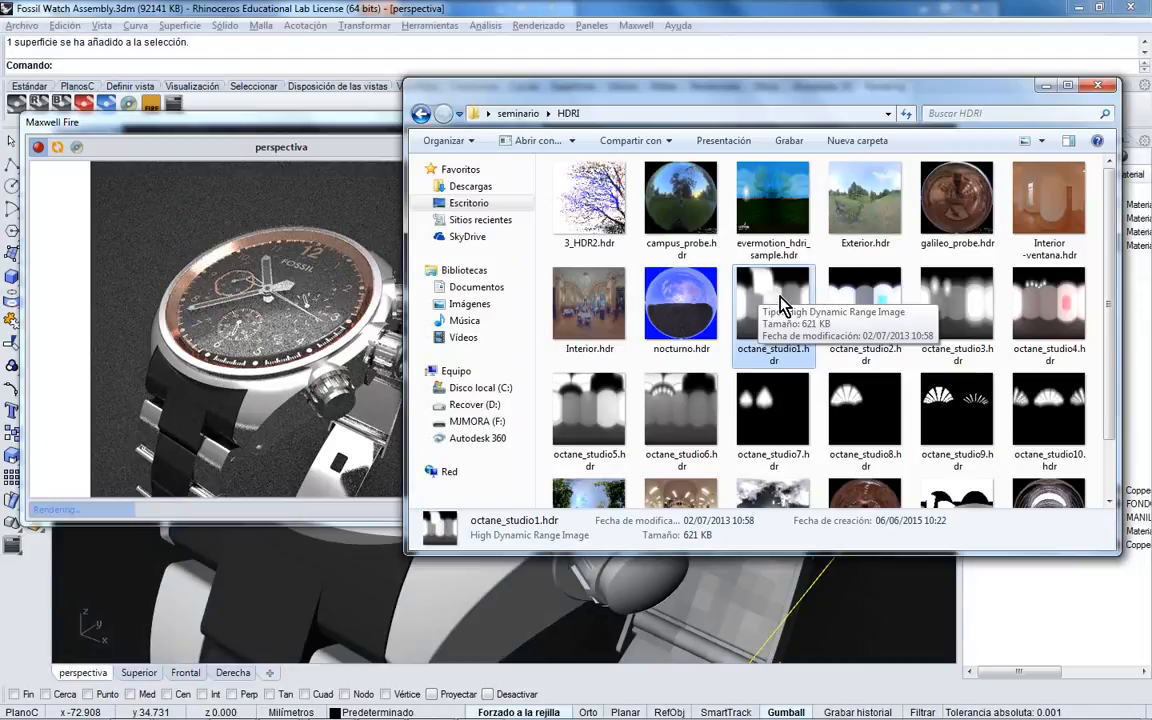
{"action": "left_click", "coordinate": [852, 310]}
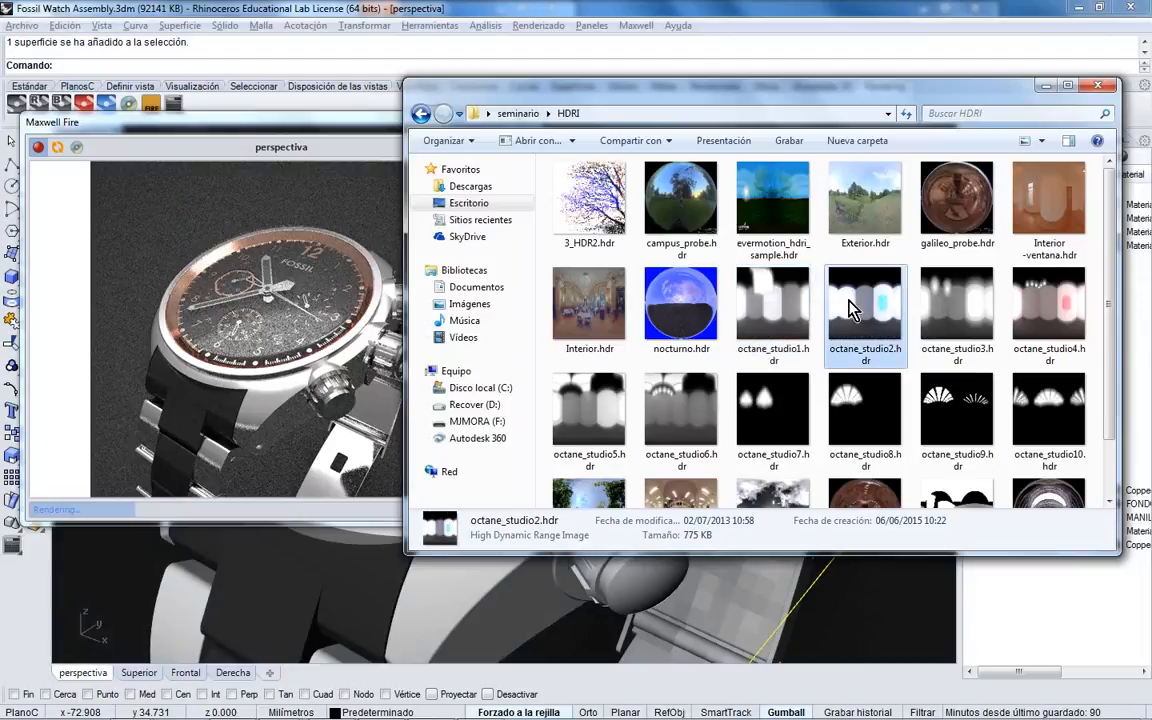
{"action": "left_click", "coordinate": [665, 405]}
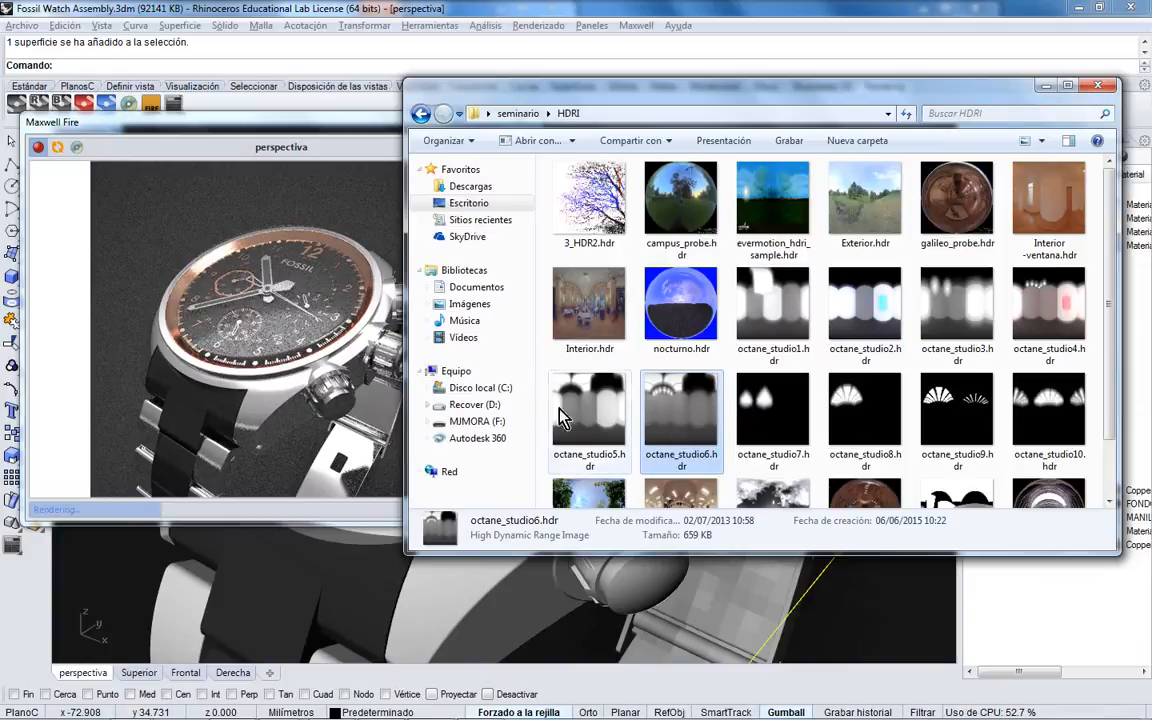
- Load octane_studio6.hdr as the background channel HDRI
{"action": "left_click", "coordinate": [1097, 86]}
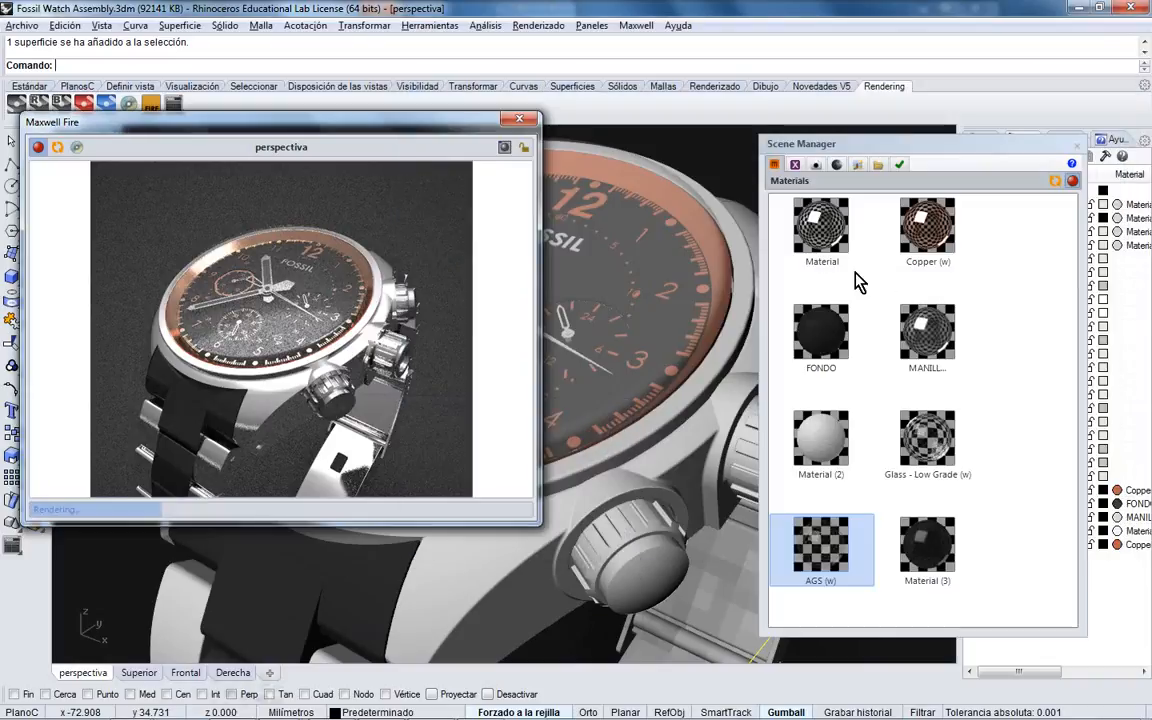
{"action": "left_click", "coordinate": [836, 164]}
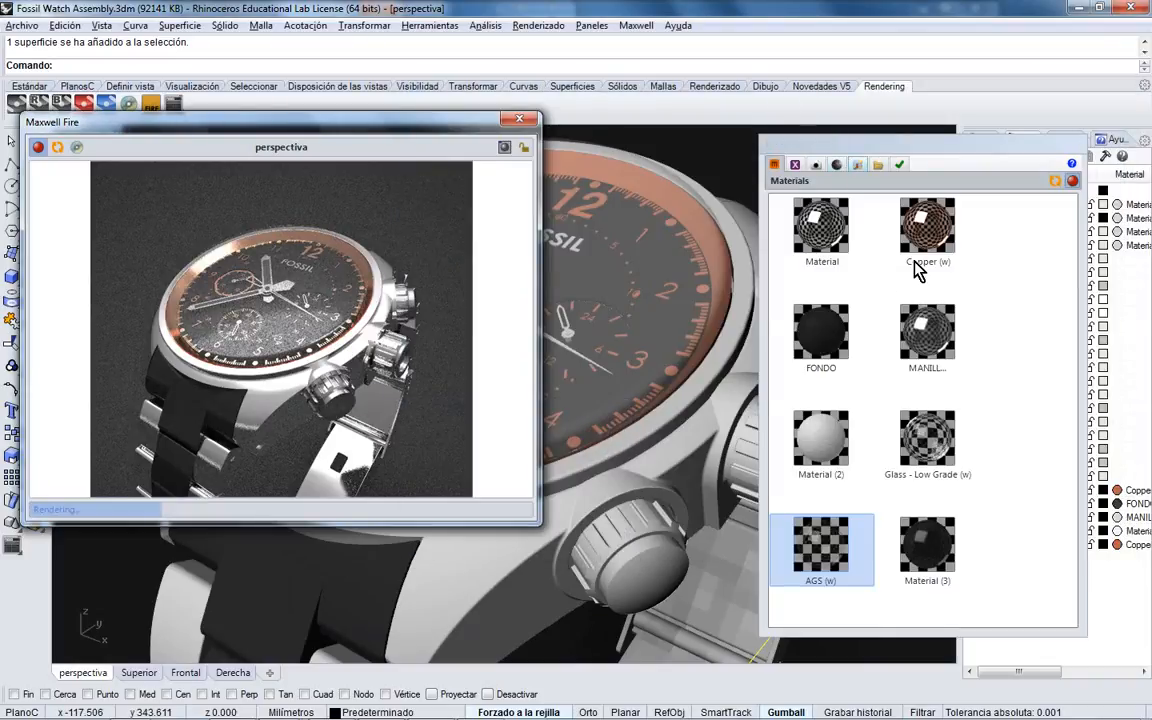
{"action": "left_click", "coordinate": [1068, 326]}
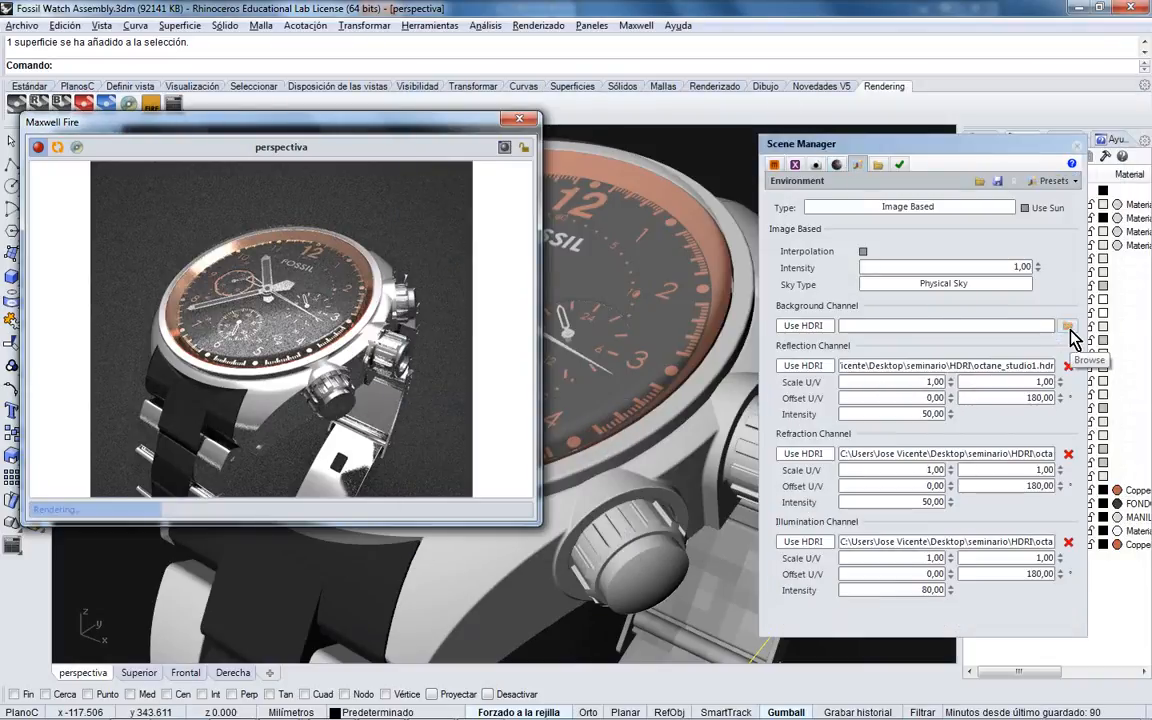
{"action": "left_click", "coordinate": [1067, 328]}
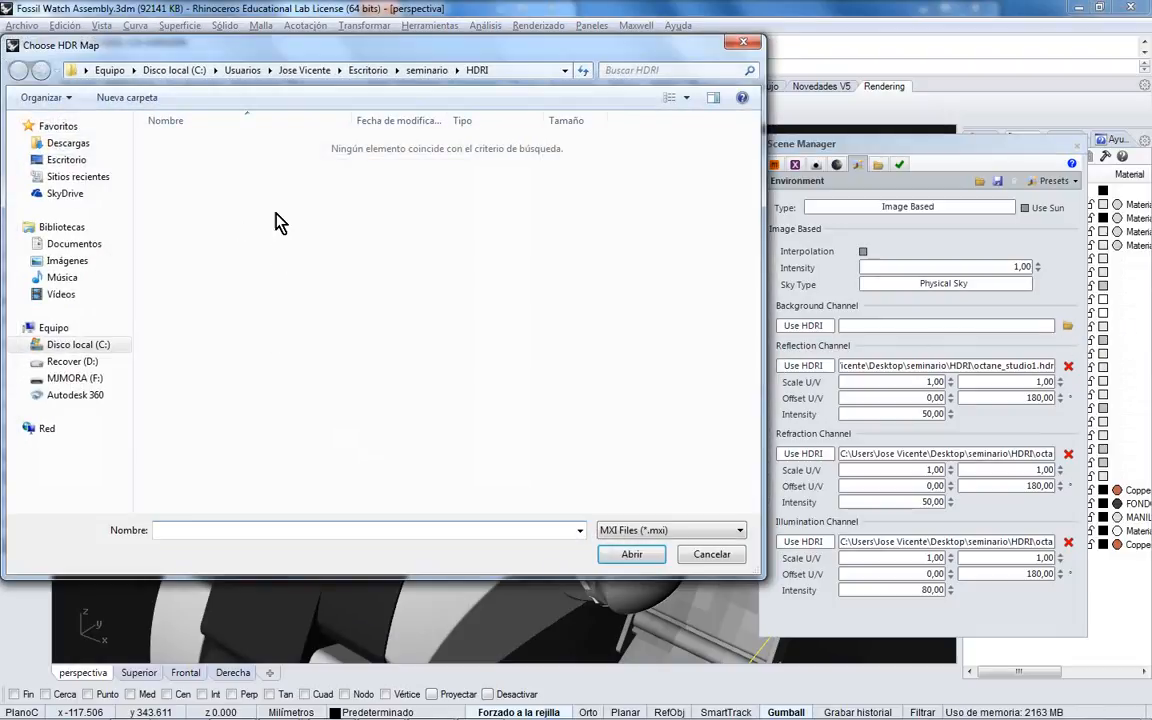
{"action": "left_click", "coordinate": [670, 530]}
{"action": "left_click", "coordinate": [668, 571]}
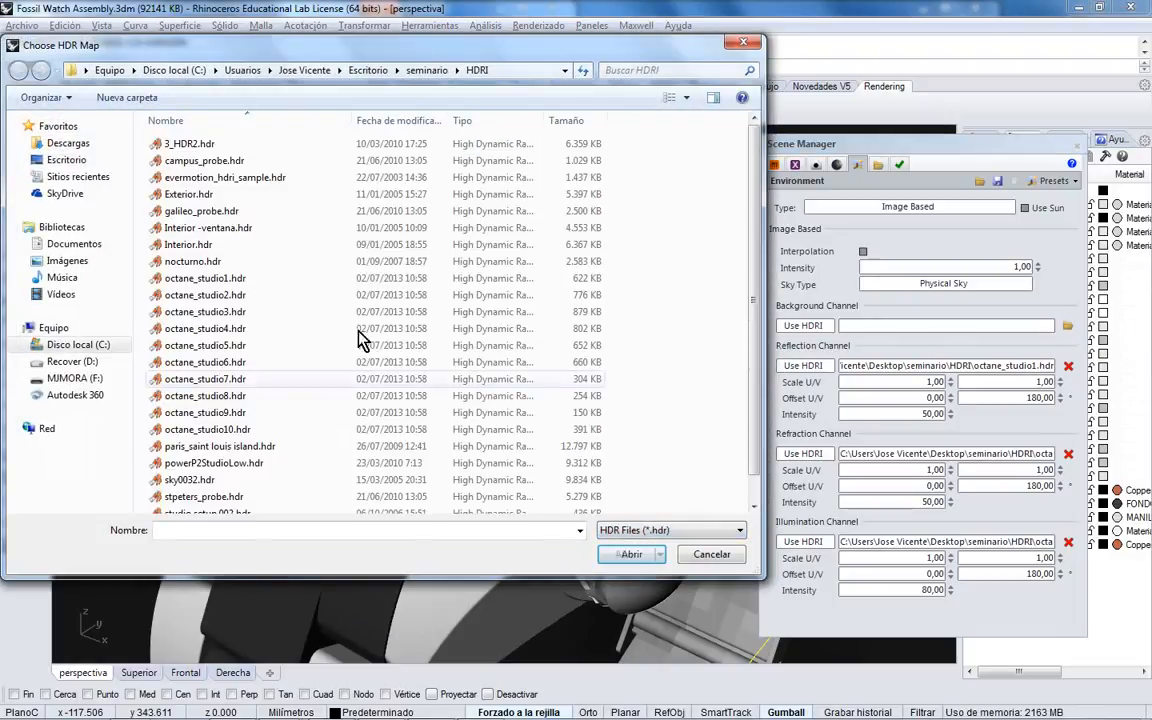
{"action": "double_click", "coordinate": [192, 346]}
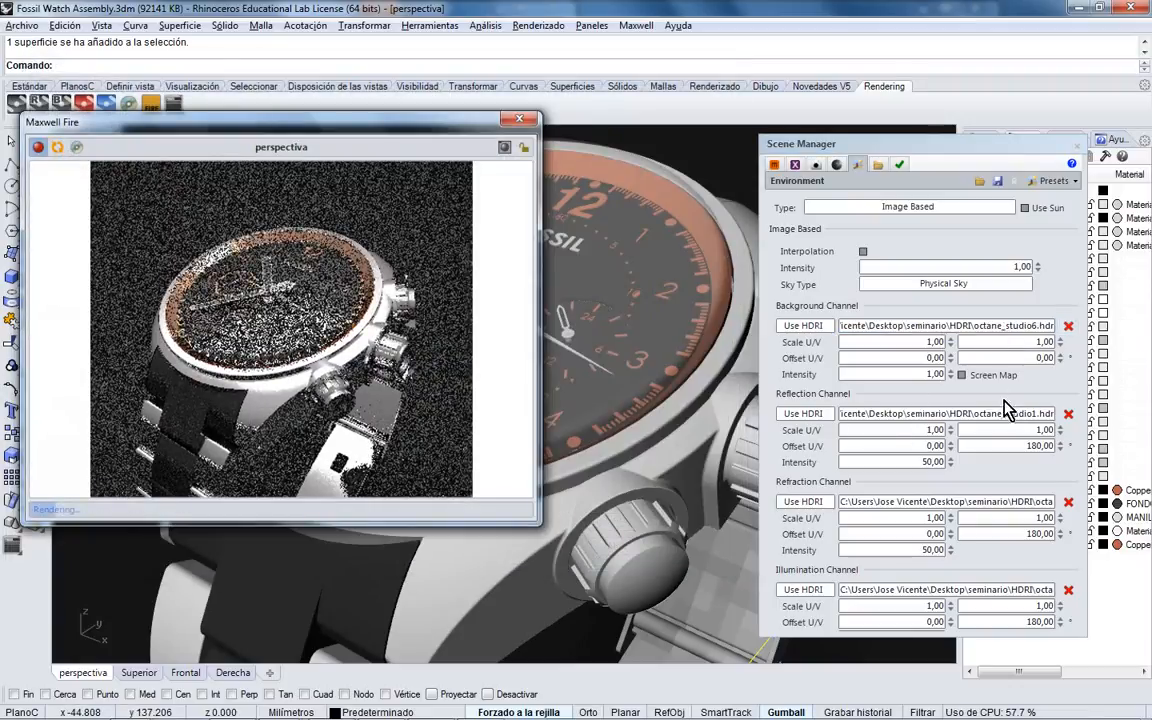
- Change the reflection and refraction map paths to octane_studio6.hdr
{"action": "left_click_drag", "start_coordinate": [1033, 413], "coordinate": [1040, 414]}
{"action": "type", "text": "6"}
{"action": "key", "text": "Return"}
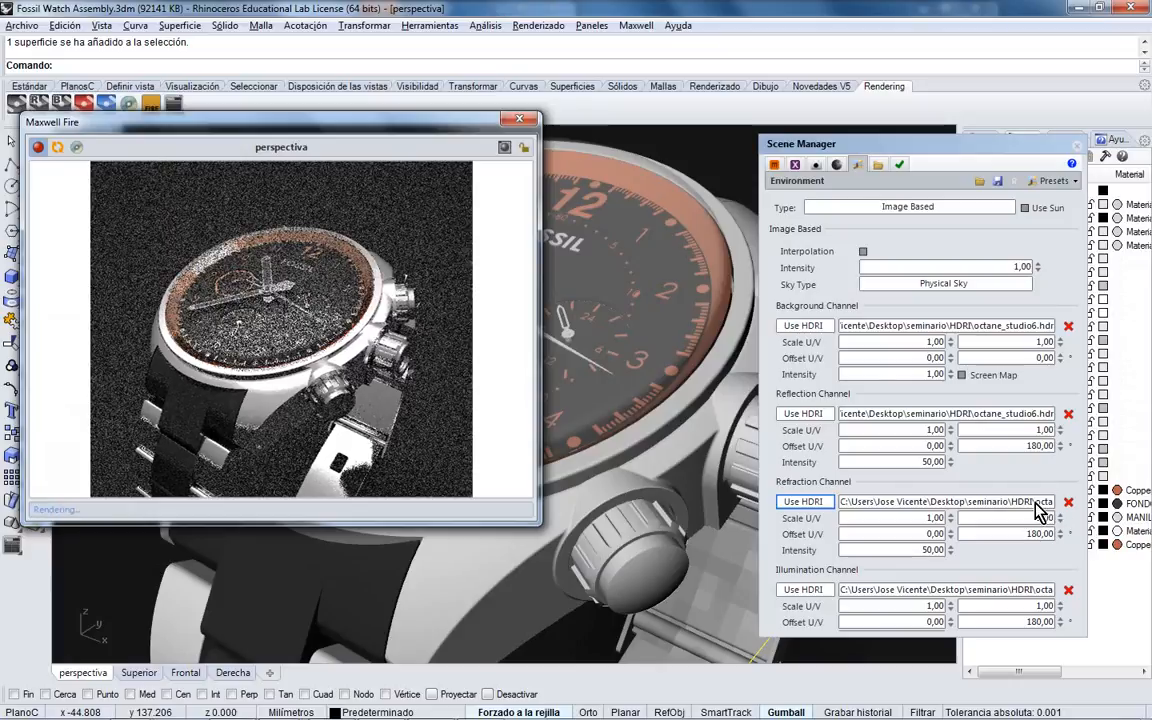
{"action": "left_click_drag", "start_coordinate": [1036, 503], "coordinate": [1075, 504]}
{"action": "left_click", "coordinate": [1041, 502]}
{"action": "key", "text": "BackSpace"}
{"action": "type", "text": "6"}
{"action": "key", "text": "Return"}
- Change the illumination channel path from octane_studio1.hdr to octane_studio6.hdr
{"action": "left_click_drag", "start_coordinate": [1033, 590], "coordinate": [1070, 591]}
{"action": "left_click", "coordinate": [1005, 591]}
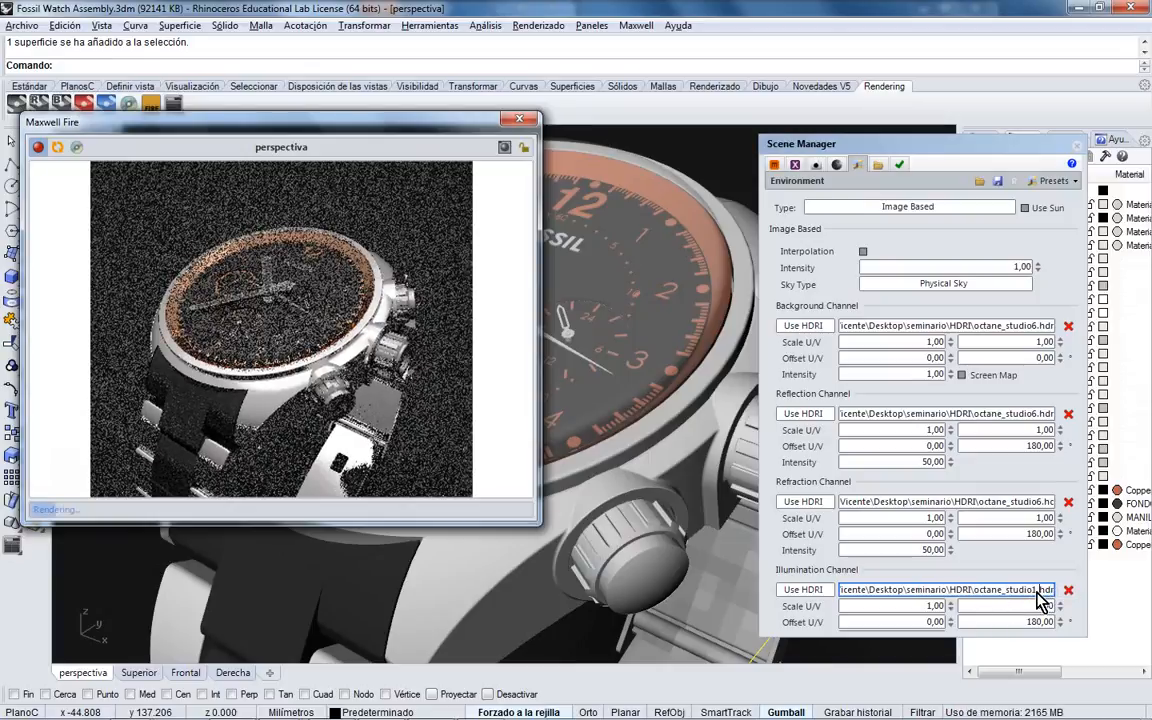
{"action": "key", "text": "BackSpace"}
{"action": "type", "text": "6"}
{"action": "key", "text": "Return"}
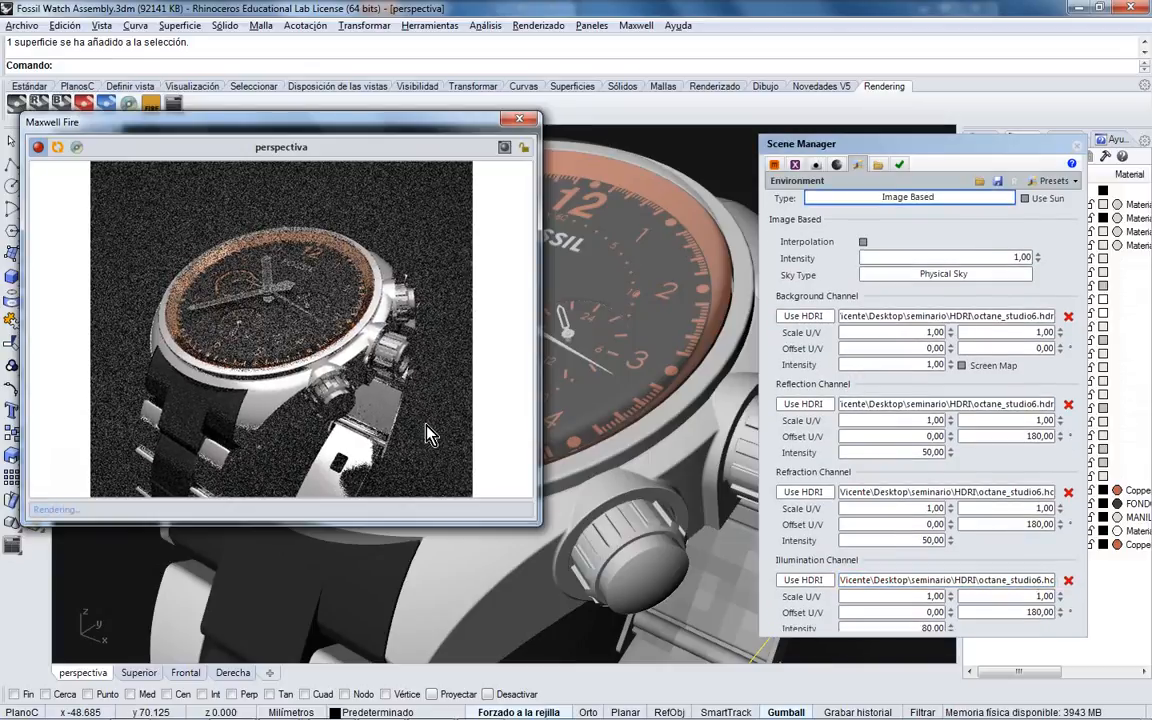
- Orbit toward the case and lugs and set Image Based Intensity to 10
{"action": "right_click_drag", "start_coordinate": [613, 340], "coordinate": [630, 368]}
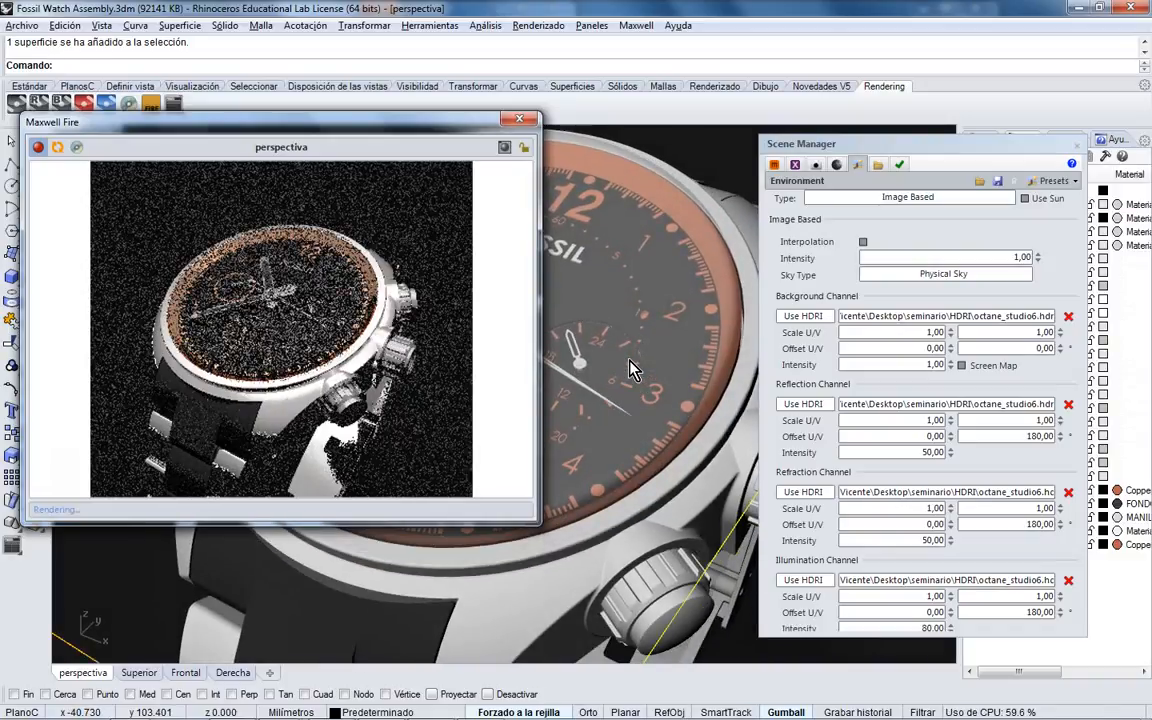
{"action": "right_click_drag", "start_coordinate": [634, 342], "coordinate": [663, 319]}
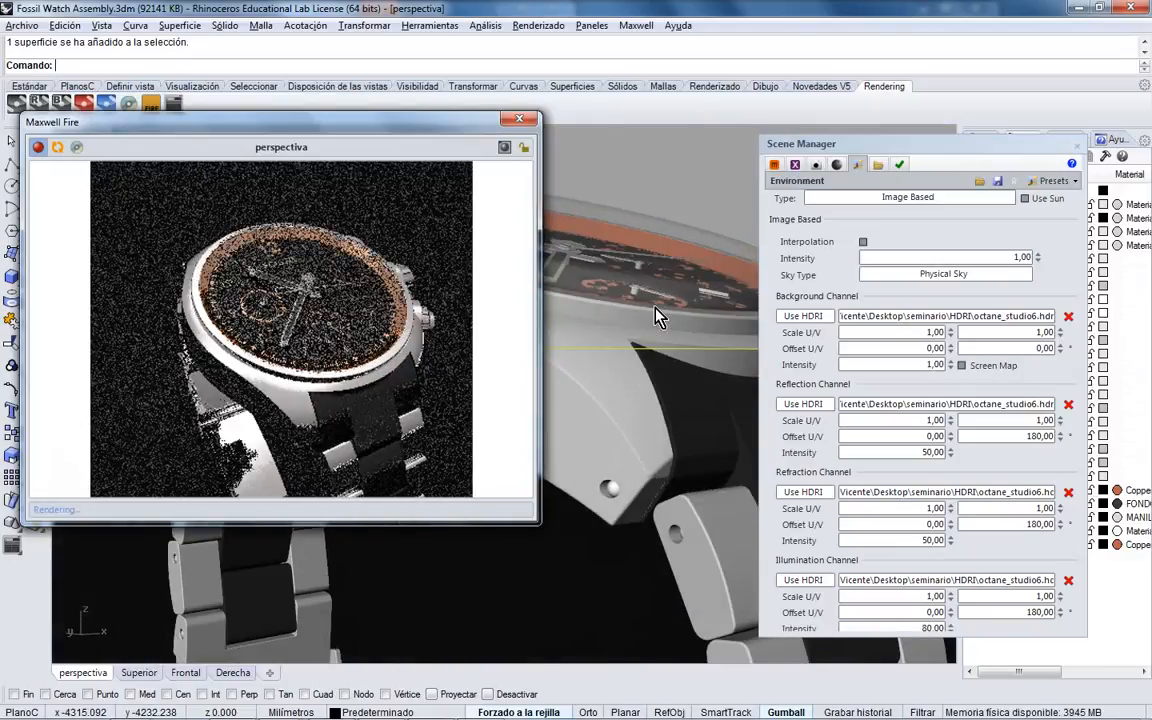
{"action": "right_click_drag", "start_coordinate": [655, 309], "coordinate": [686, 305]}
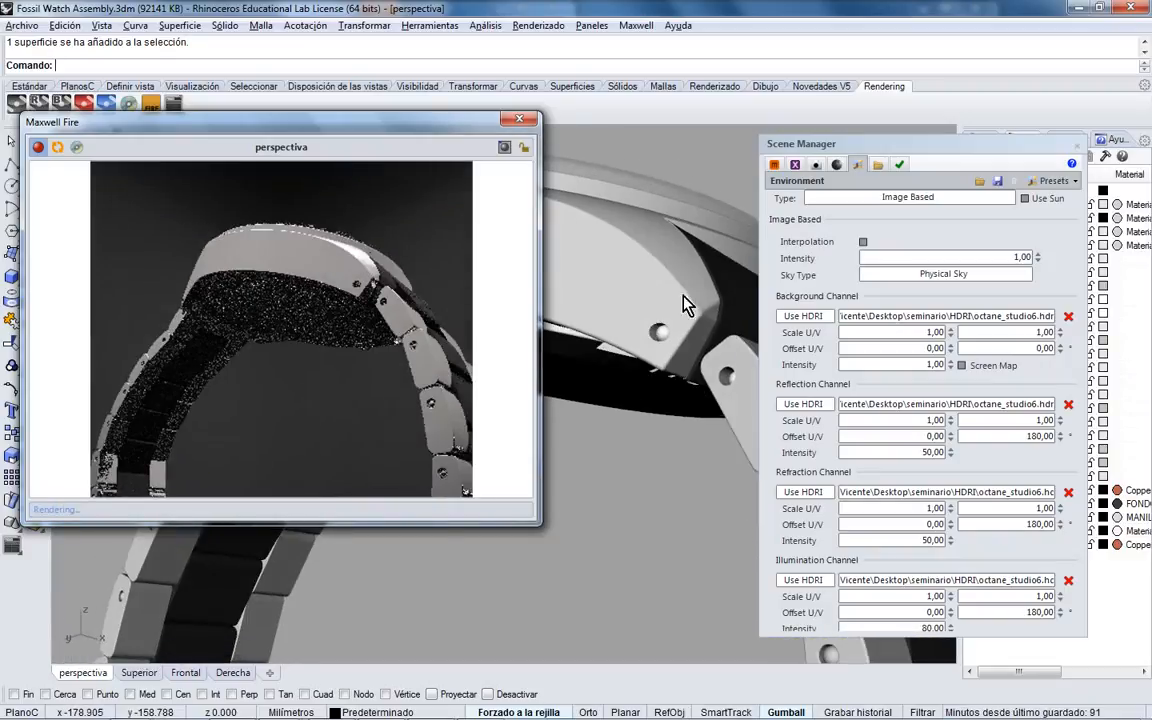
{"action": "left_click", "coordinate": [995, 258]}
{"action": "type", "text": "0"}
{"action": "key", "text": "Tab"}
- Orbit back to face the dial and zoom in and out to inspect the brighter preview
{"action": "right_click_drag", "start_coordinate": [639, 317], "coordinate": [676, 240]}
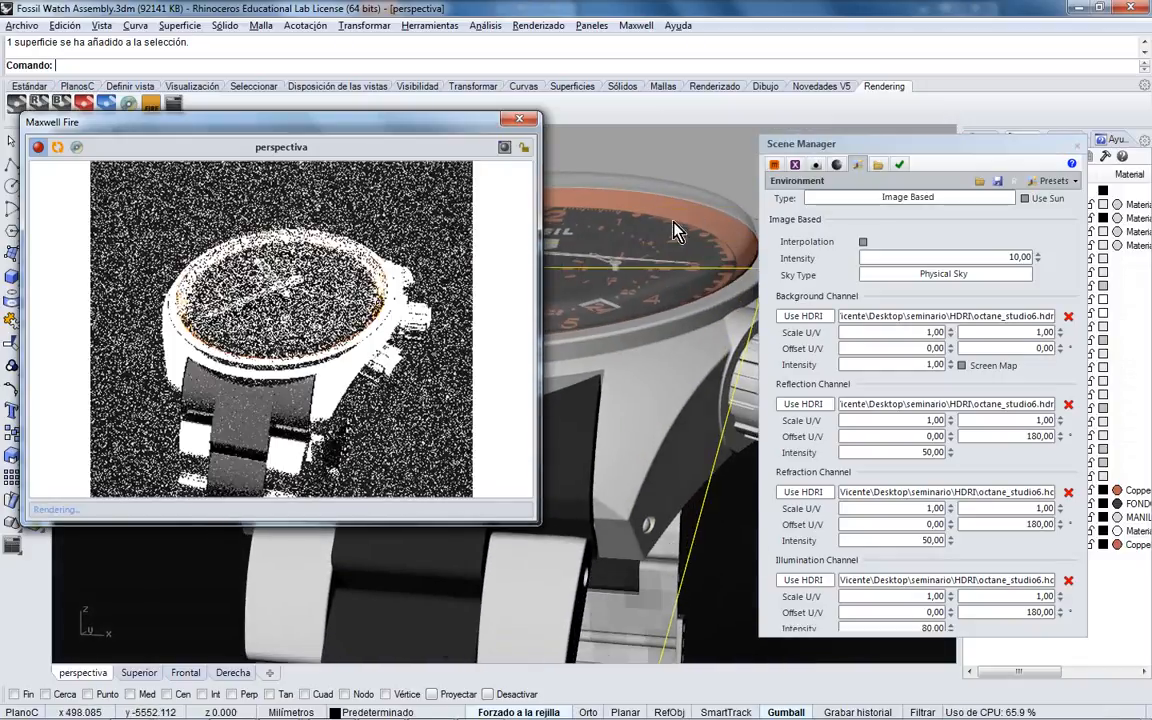
{"action": "left_click", "coordinate": [680, 250]}
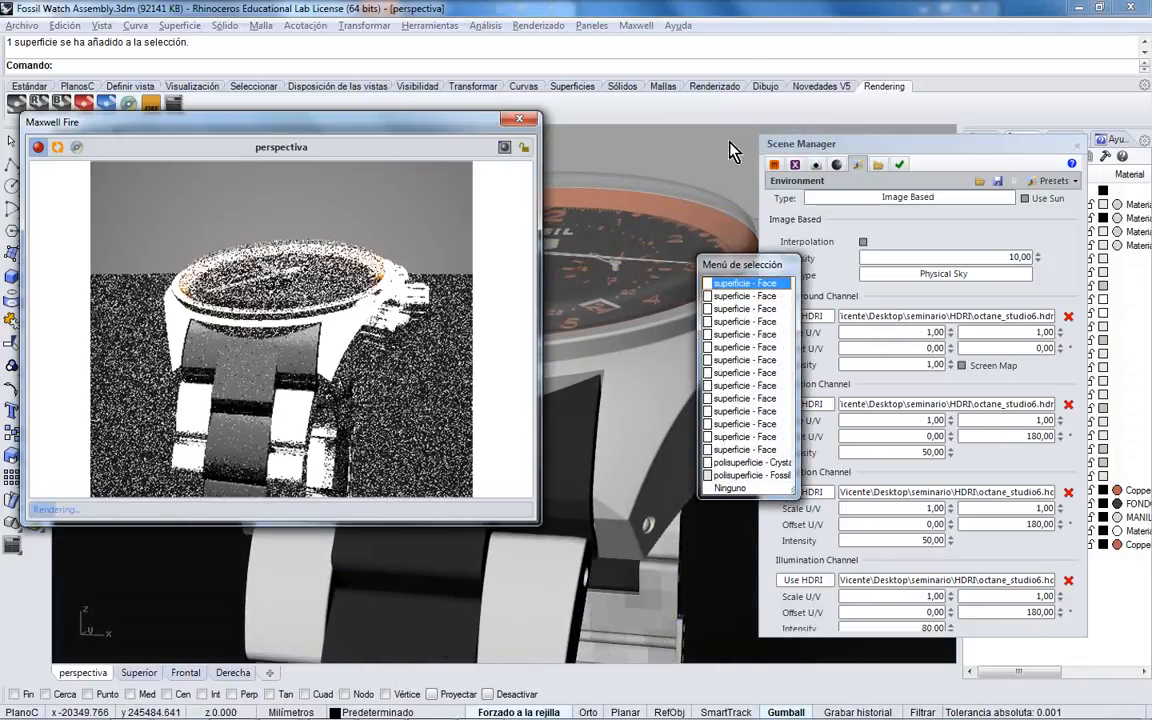
{"action": "left_click", "coordinate": [753, 32]}
{"action": "scroll", "coordinate": [704, 212], "scroll_direction": "up", "scroll_amount": 5}
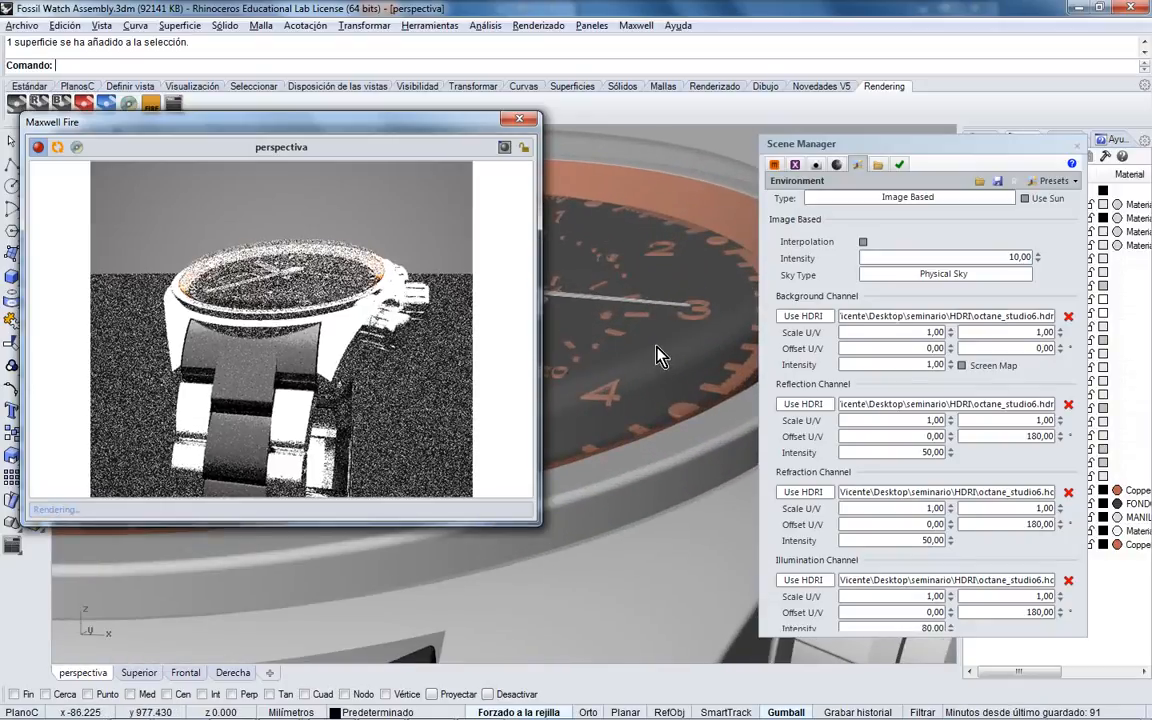
{"action": "scroll", "coordinate": [632, 363], "scroll_direction": "up", "scroll_amount": 2}
{"action": "scroll", "coordinate": [632, 363], "scroll_direction": "up", "scroll_amount": 2}
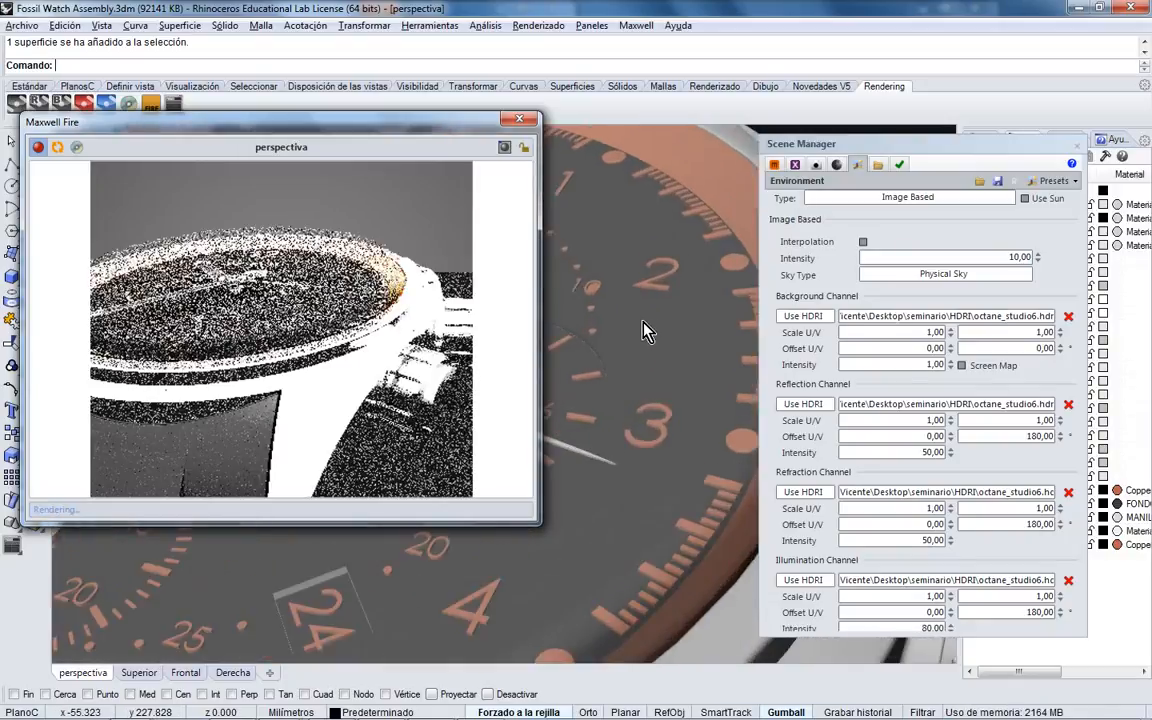
{"action": "scroll", "coordinate": [636, 379], "scroll_direction": "down", "scroll_amount": 3}
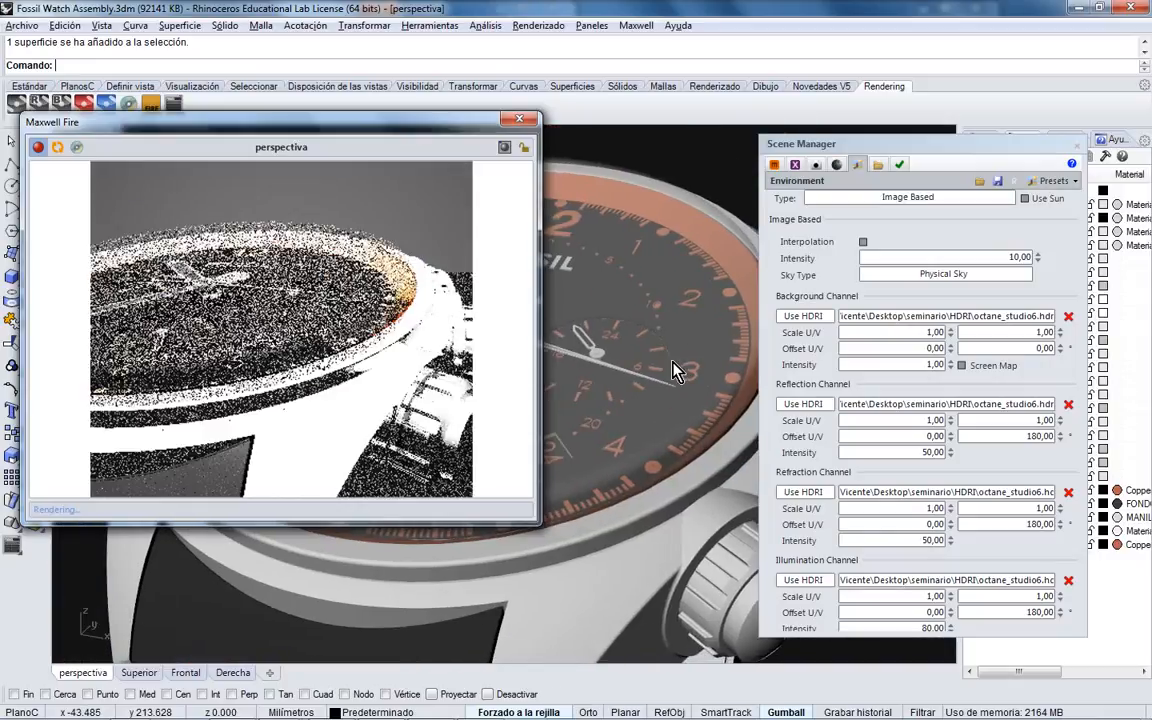
{"action": "scroll", "coordinate": [658, 362], "scroll_direction": "down", "scroll_amount": 3}
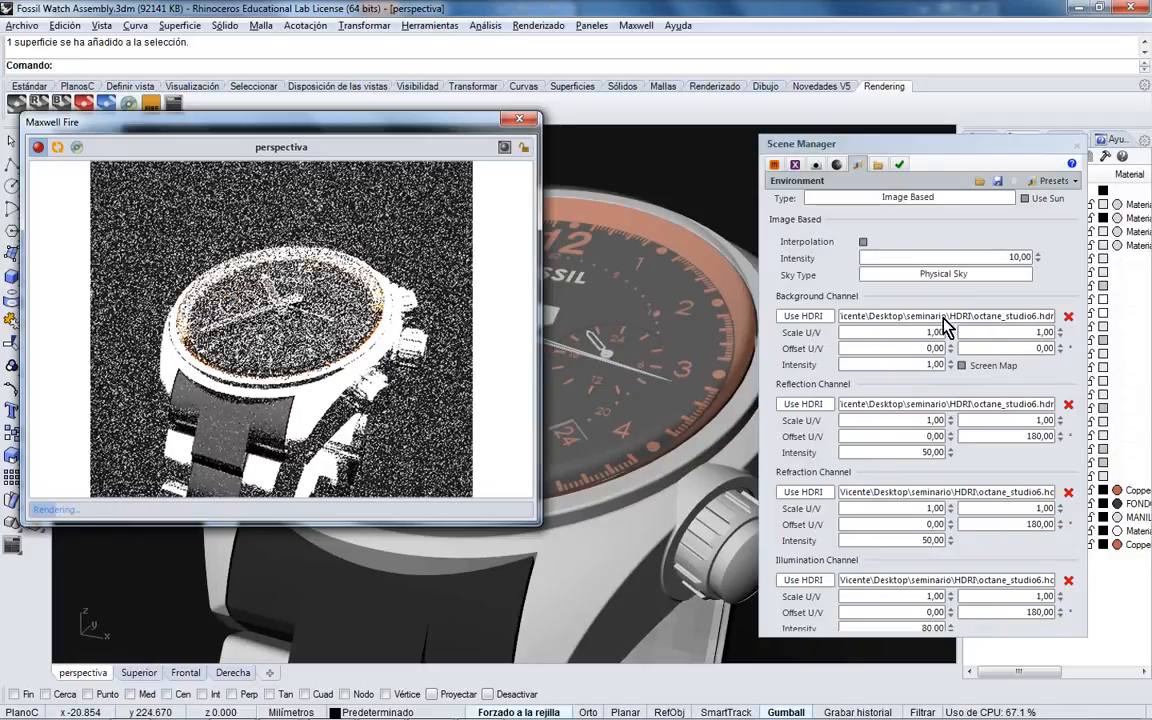
- Clear the background channel HDRI and browse for an HDR replacement
{"action": "left_click", "coordinate": [808, 316]}
{"action": "double_click", "coordinate": [923, 317]}
{"action": "left_click", "coordinate": [1073, 317]}
{"action": "left_click", "coordinate": [1068, 326]}
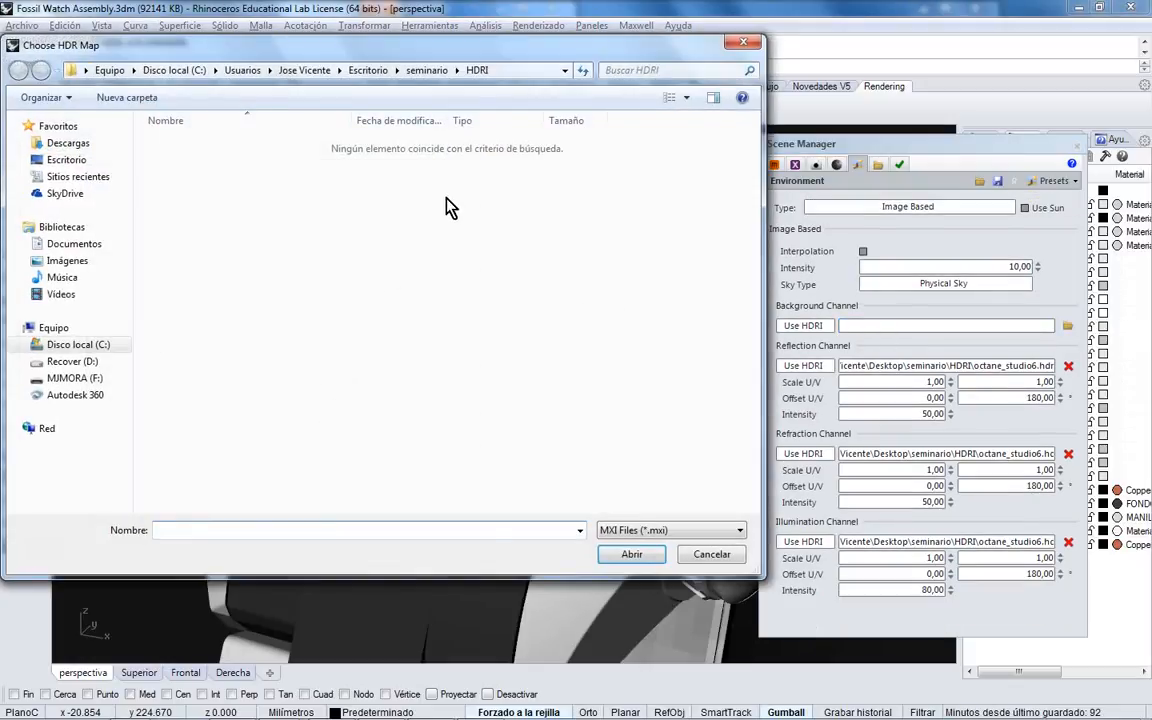
{"action": "left_click", "coordinate": [740, 530]}
{"action": "left_click", "coordinate": [690, 562]}
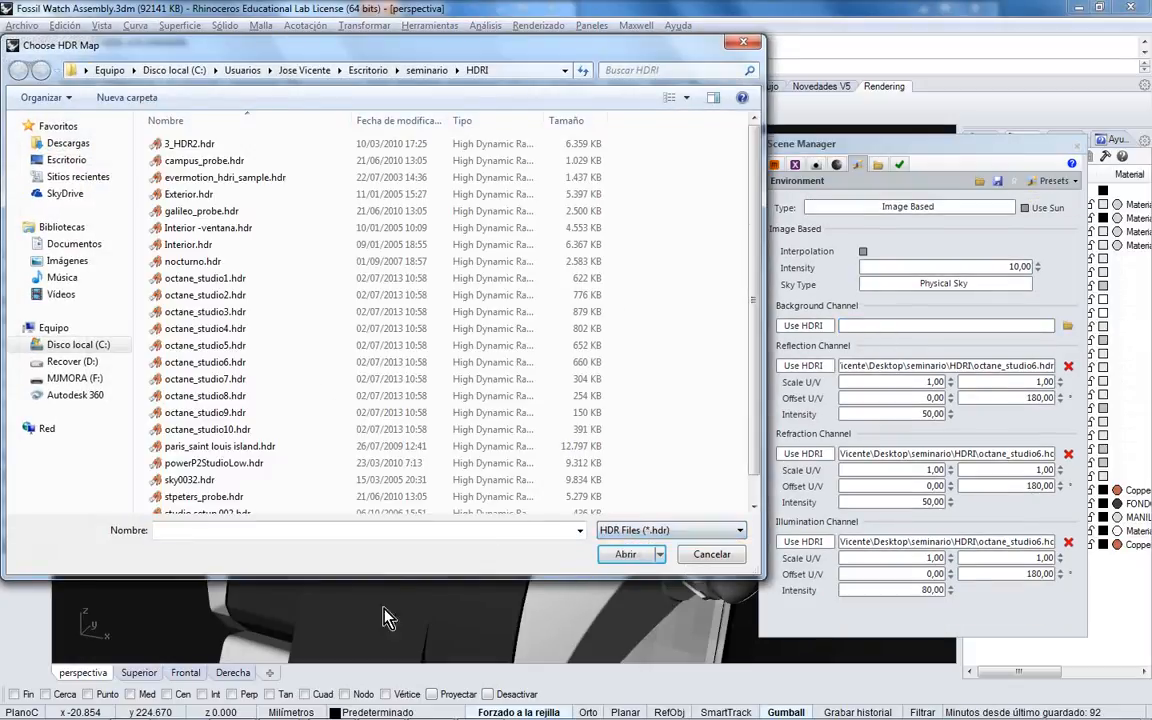
- Compare the Interior -ventana, Exterior and powerP2StudioLow maps, then load powerP2StudioLow.hdr as background
{"action": "left_click", "coordinate": [138, 710]}
{"action": "left_click", "coordinate": [134, 656]}
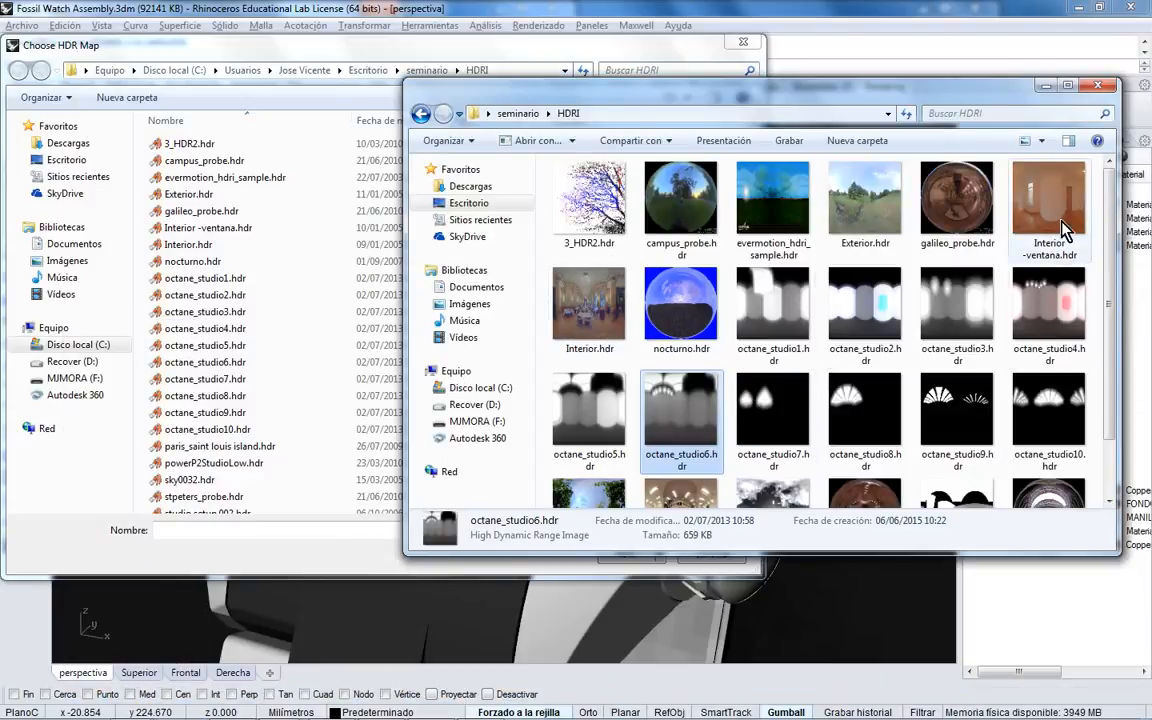
{"action": "left_click", "coordinate": [1032, 258]}
{"action": "left_click", "coordinate": [884, 236]}
{"action": "left_click_drag", "start_coordinate": [1109, 286], "coordinate": [1113, 333]}
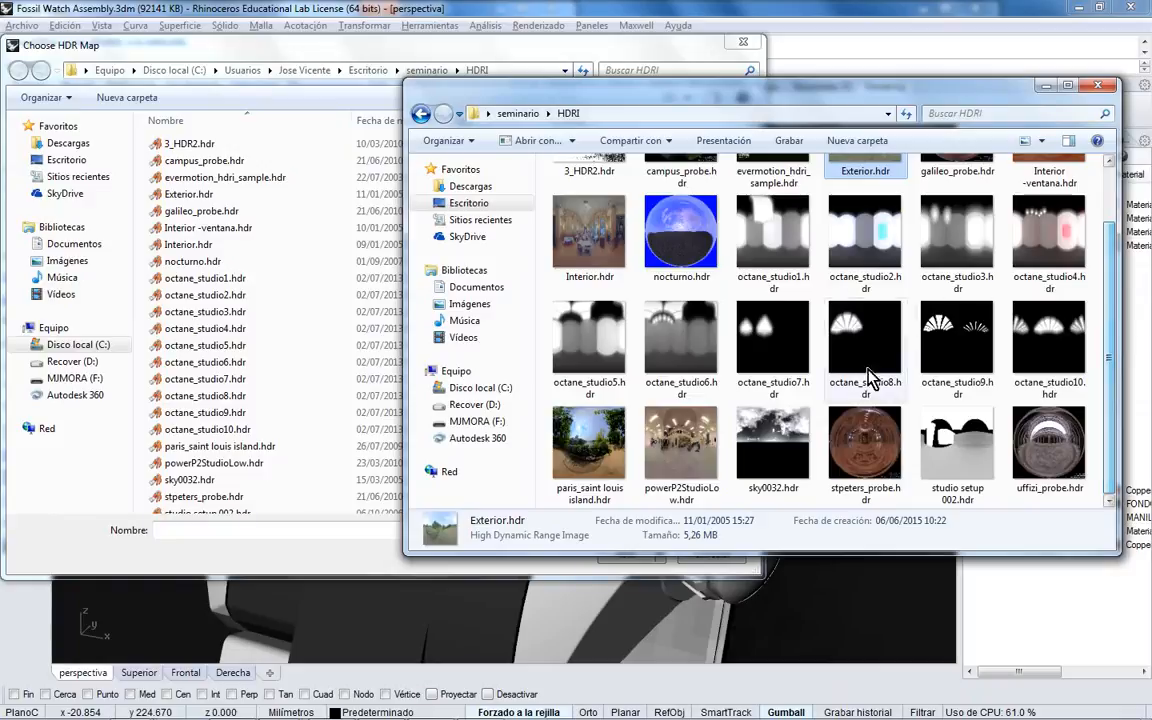
{"action": "left_click", "coordinate": [705, 470]}
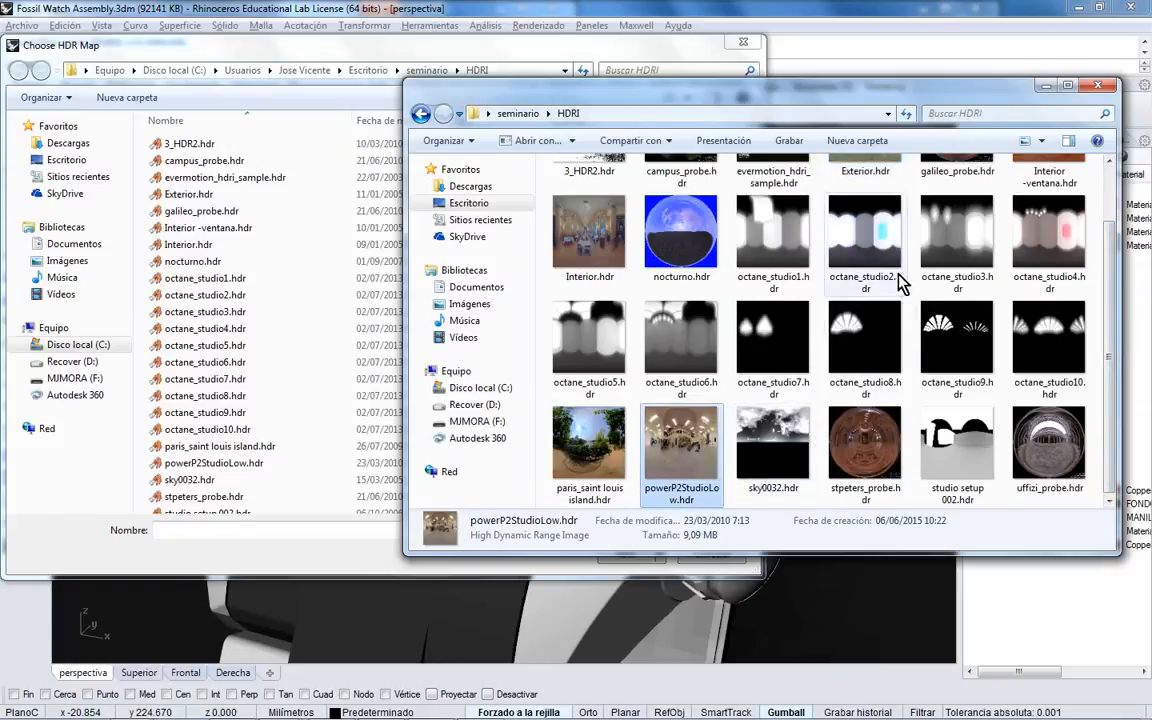
{"action": "left_click", "coordinate": [1040, 86]}
{"action": "left_click", "coordinate": [324, 452]}
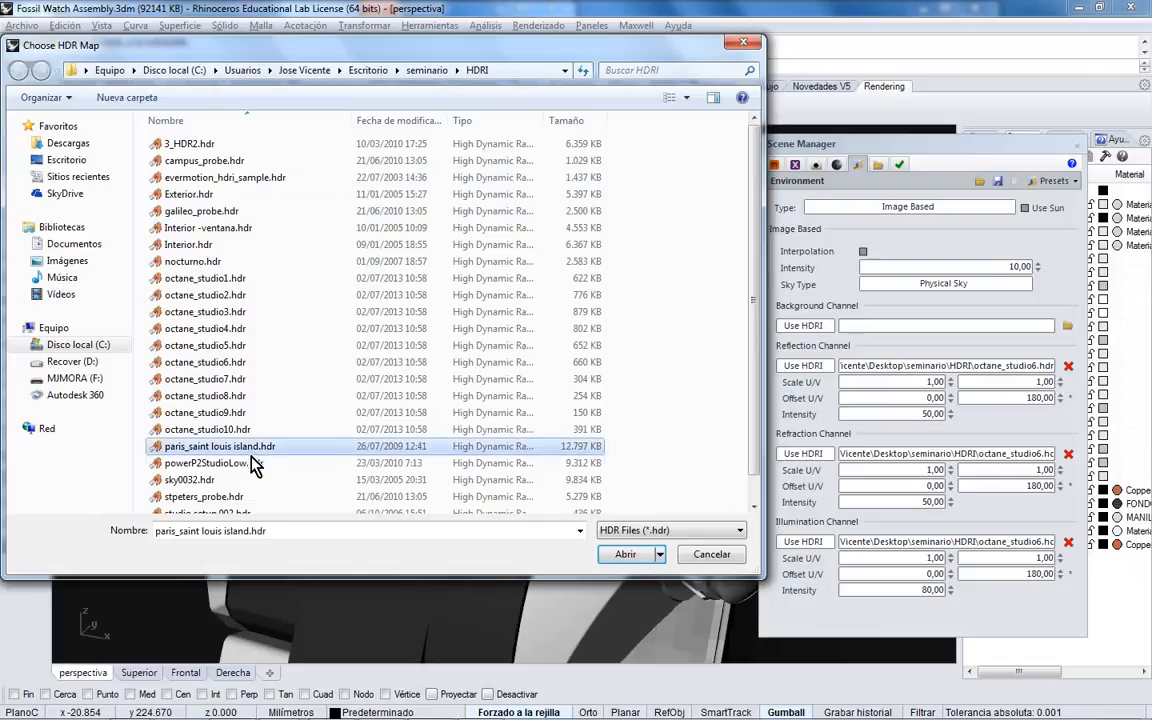
{"action": "double_click", "coordinate": [329, 470]}
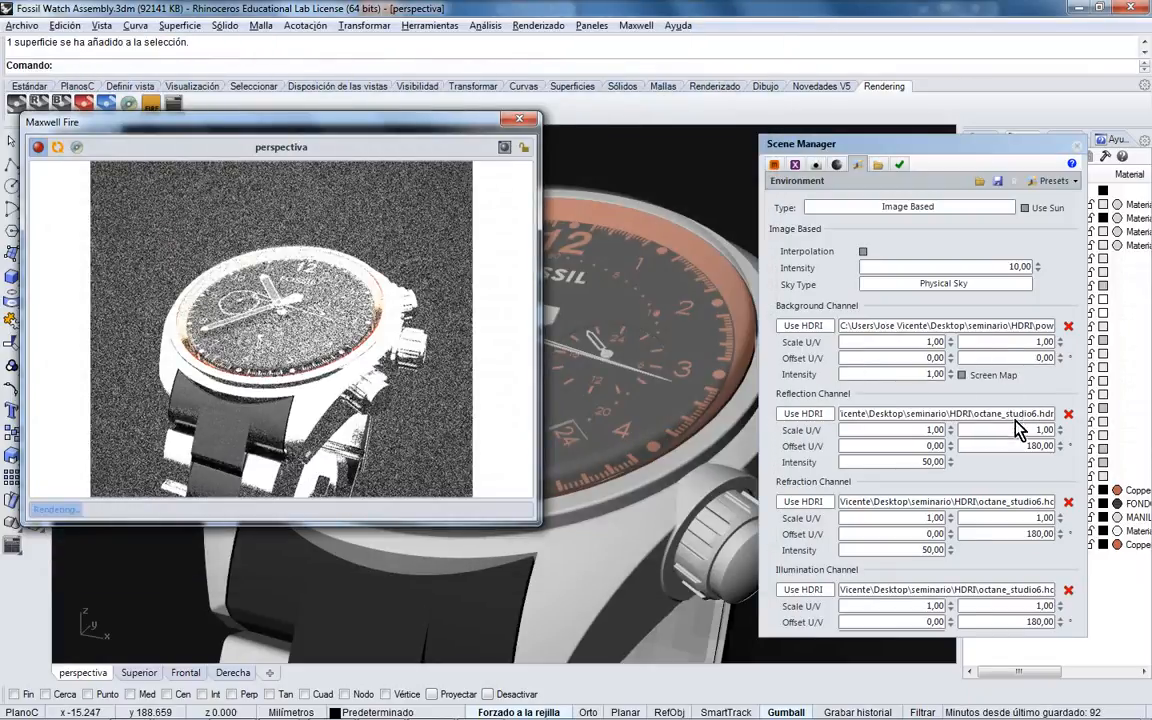
- Replace the reflection channel's octane_studio6.hdr with powerP2StudioLow.hdr
{"action": "left_click_drag", "start_coordinate": [977, 329], "coordinate": [1066, 331]}
{"action": "key", "text": "ctrl+c"}
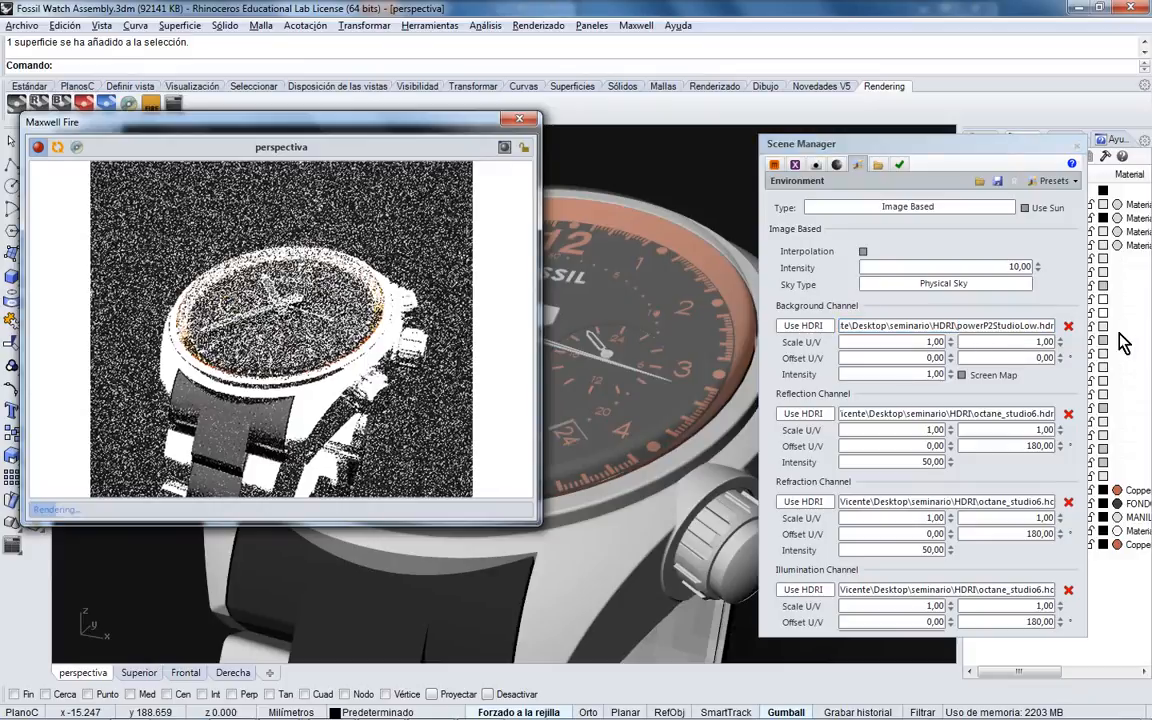
{"action": "left_click_drag", "start_coordinate": [976, 415], "coordinate": [1076, 460]}
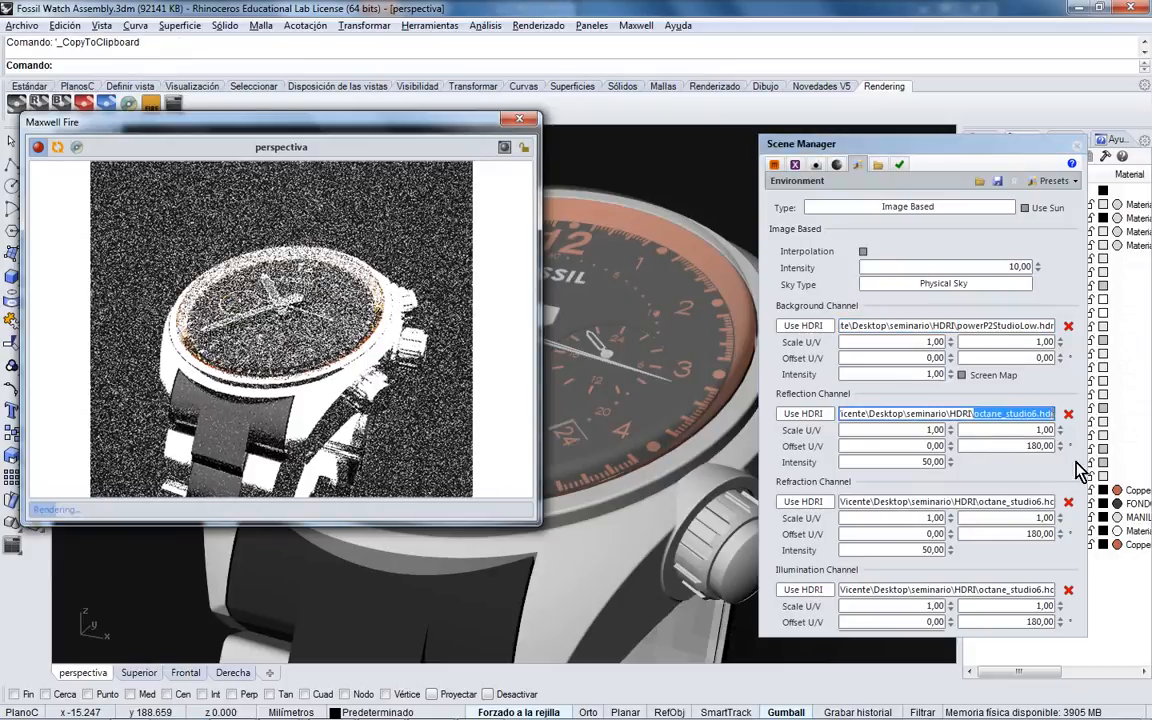
{"action": "key", "text": "ctrl+v"}
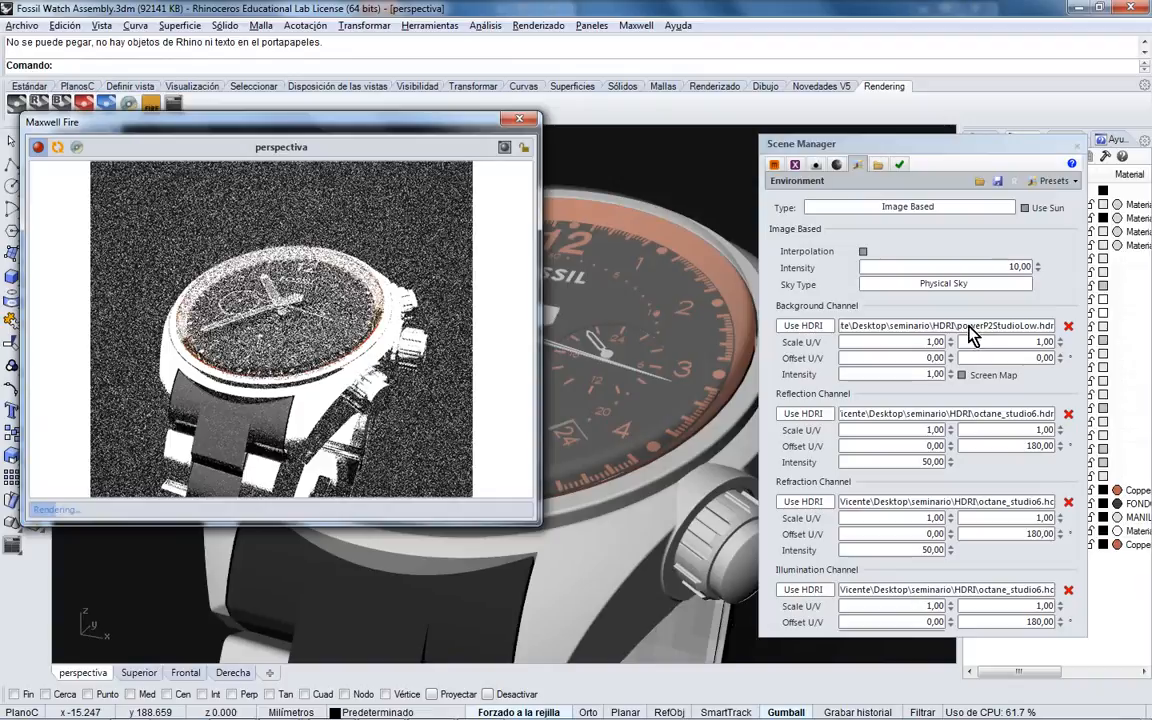
{"action": "key", "text": "ctrl+c"}
{"action": "left_click_drag", "start_coordinate": [975, 414], "coordinate": [1115, 425]}
{"action": "key", "text": "ctrl+v"}
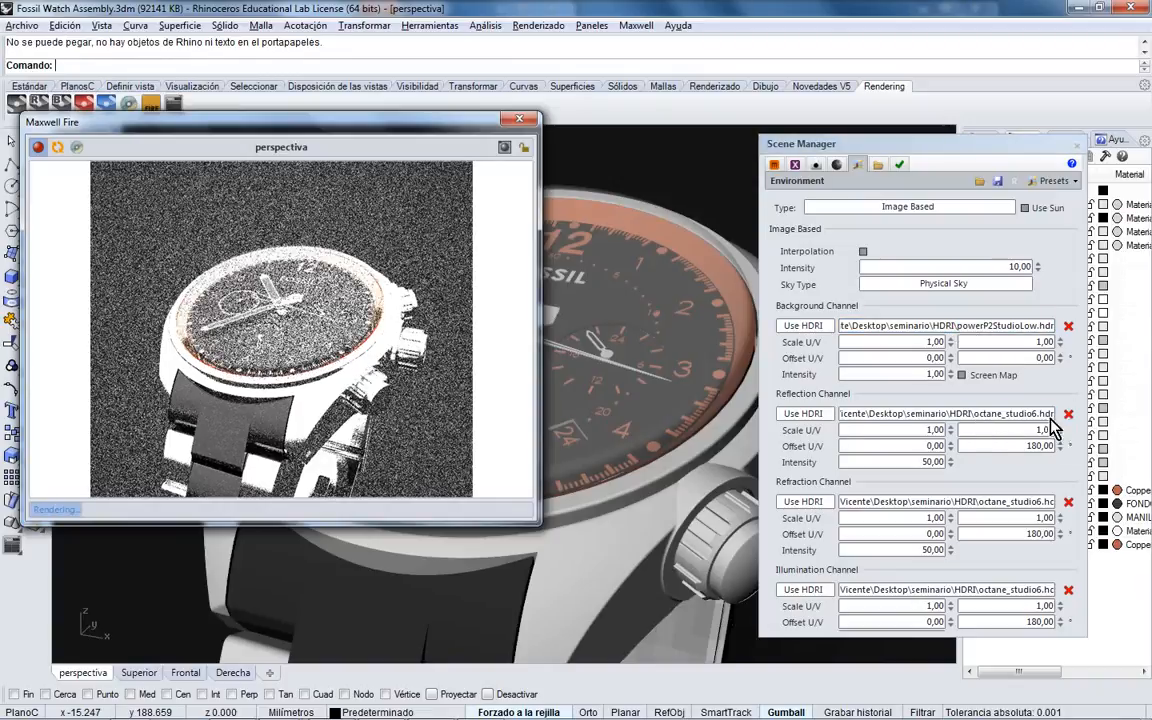
{"action": "left_click", "coordinate": [1067, 413]}
{"action": "left_click", "coordinate": [1066, 414]}
{"action": "left_click", "coordinate": [660, 530]}
{"action": "left_click", "coordinate": [640, 571]}
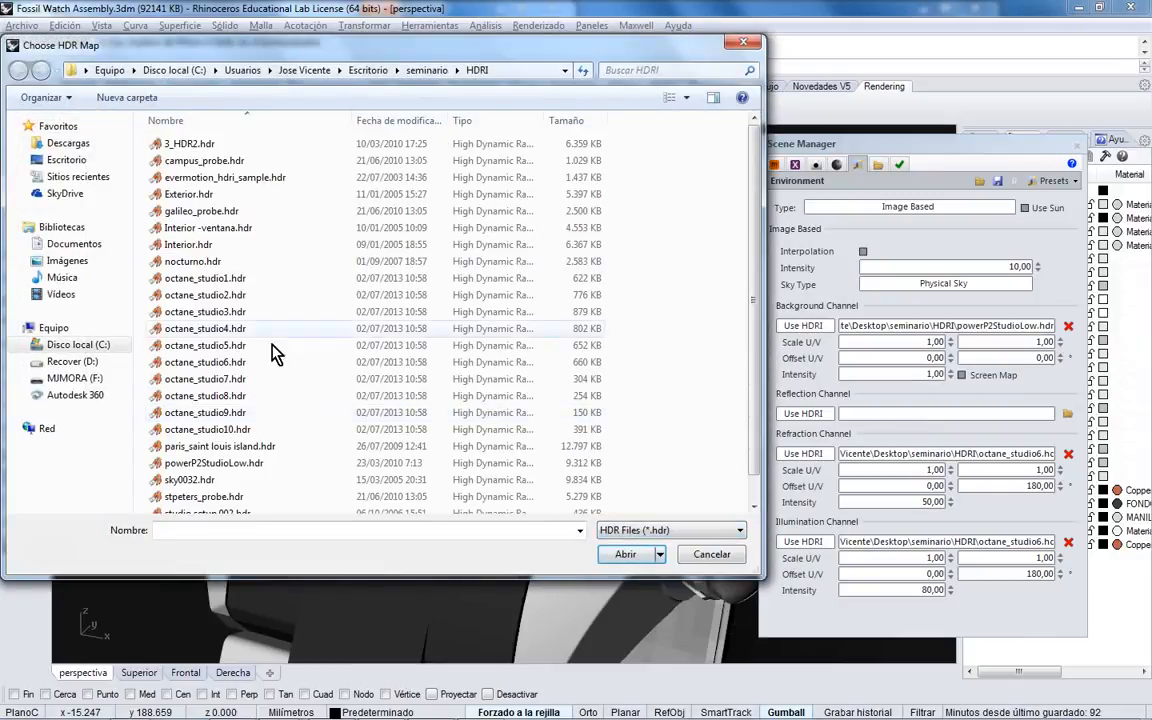
{"action": "double_click", "coordinate": [237, 465]}
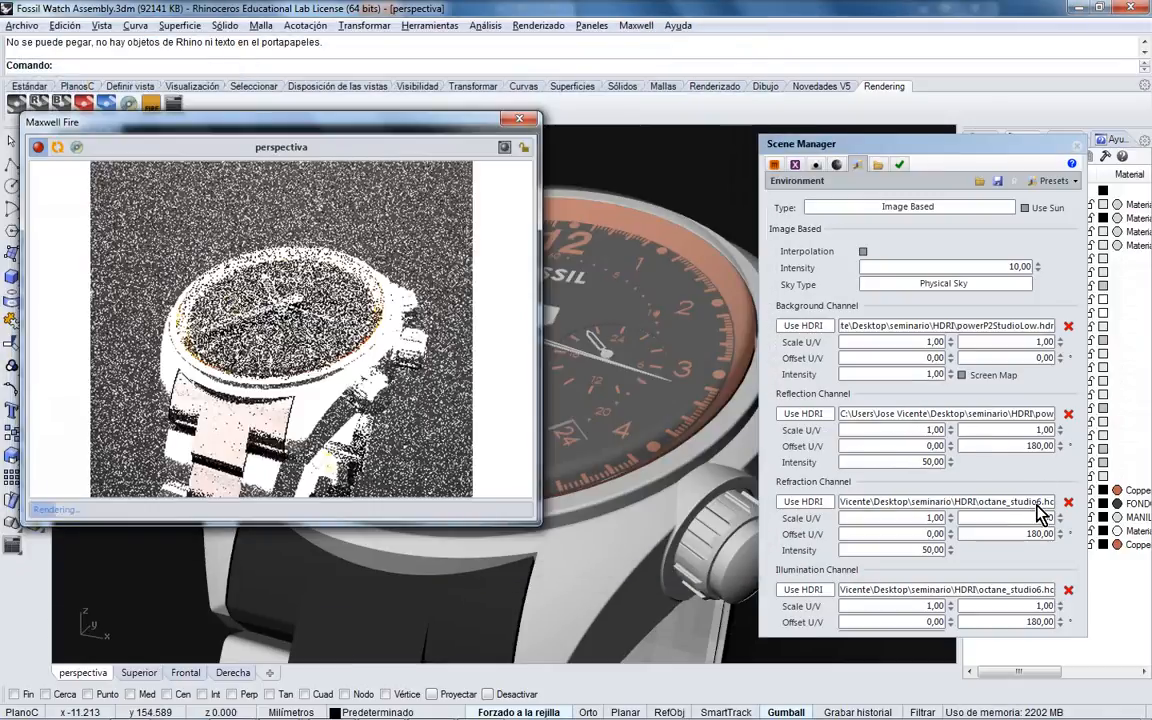
- Load powerP2StudioLow.hdr into the refraction channel
{"action": "left_click", "coordinate": [1068, 502]}
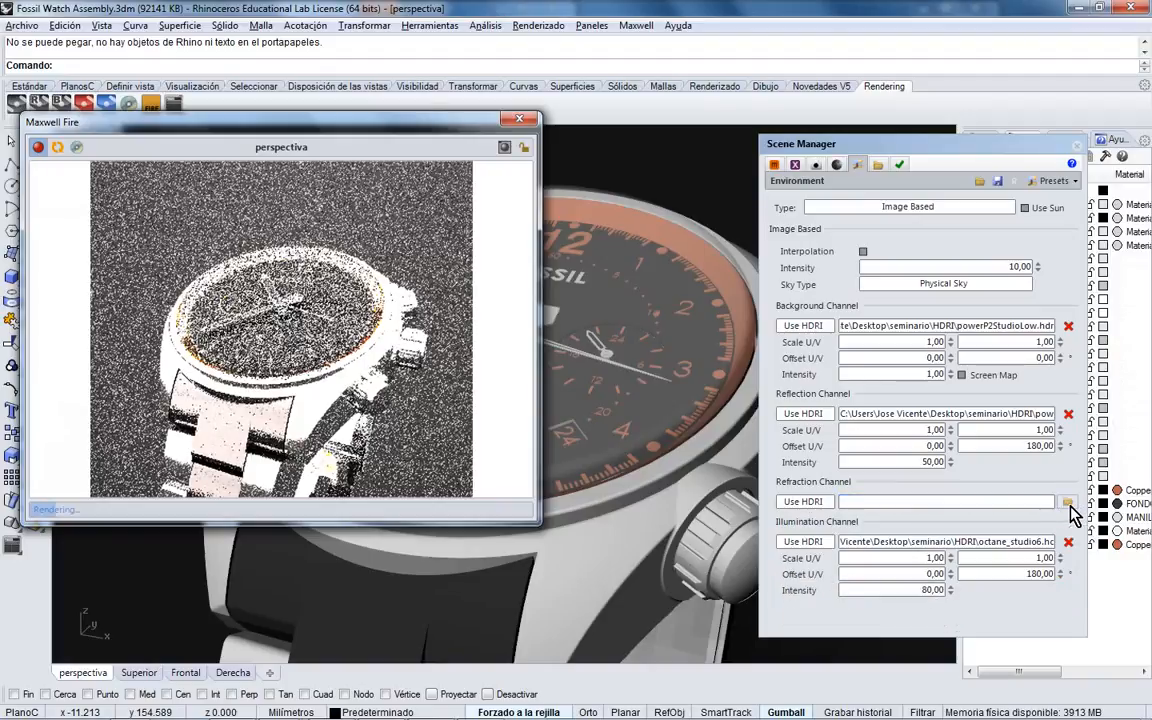
{"action": "left_click", "coordinate": [1068, 502]}
{"action": "left_click", "coordinate": [666, 530]}
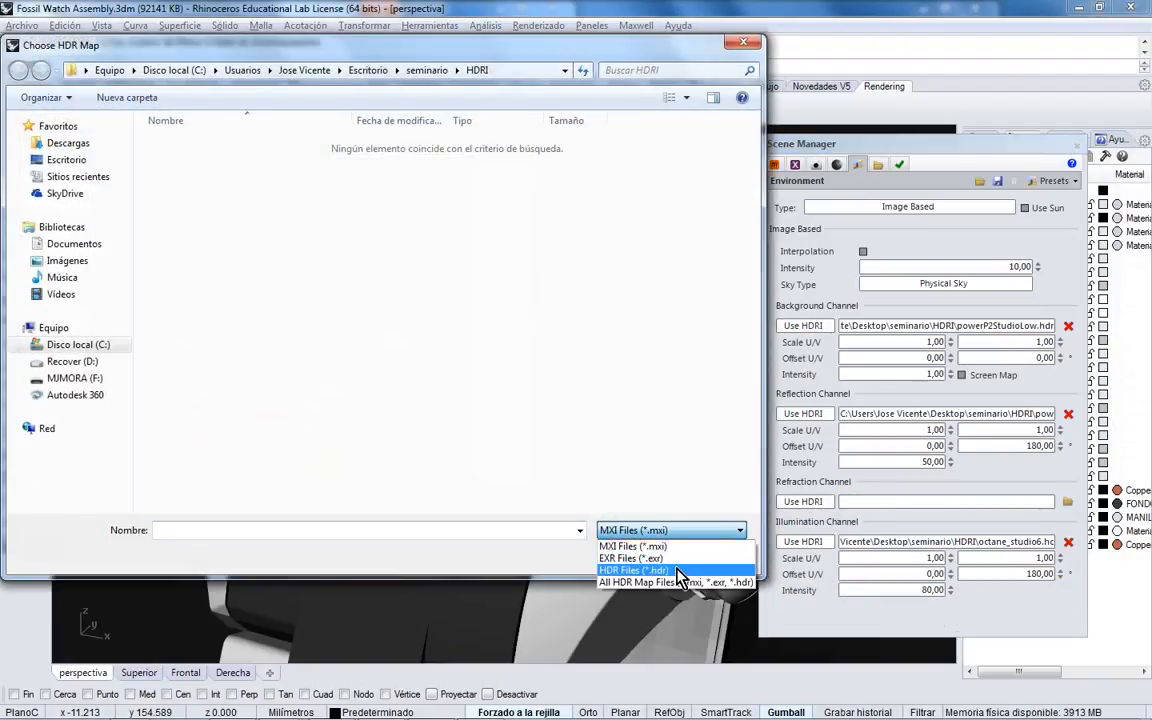
{"action": "left_click", "coordinate": [678, 572]}
{"action": "left_click", "coordinate": [222, 446]}
{"action": "left_click", "coordinate": [240, 463]}
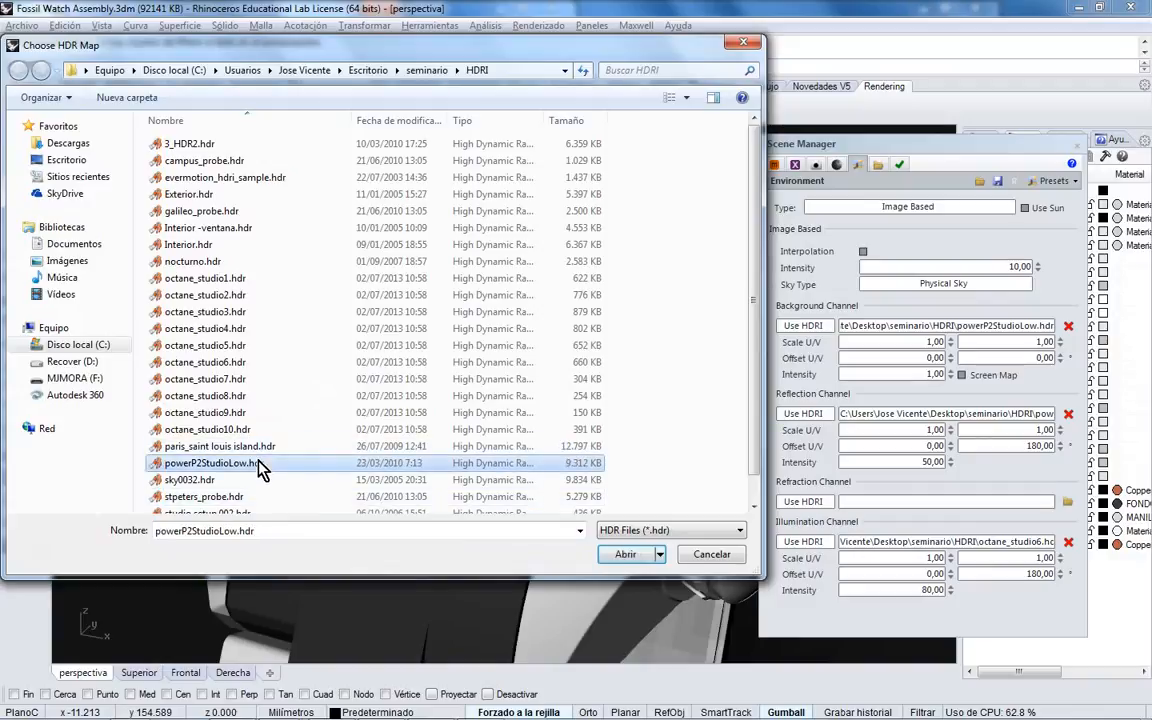
{"action": "double_click", "coordinate": [258, 463]}
- Load powerP2StudioLow.hdr into the illumination channel and tilt the view to refresh
{"action": "left_click", "coordinate": [1067, 590]}
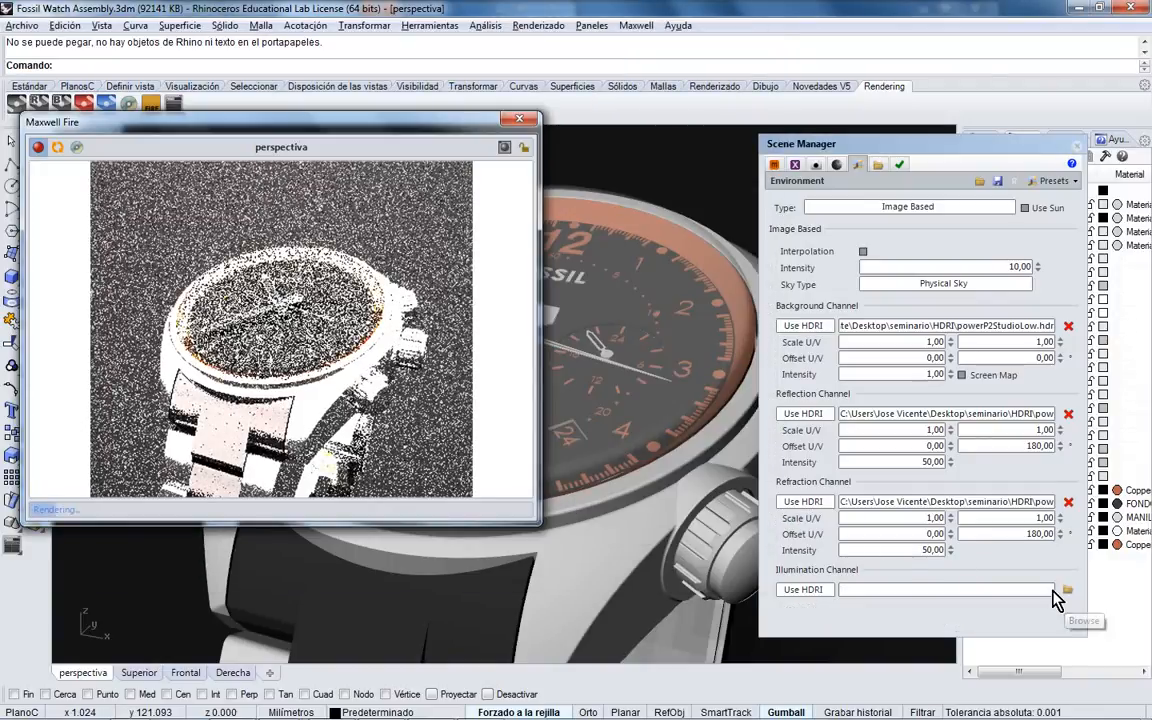
{"action": "left_click", "coordinate": [1062, 592]}
{"action": "left_click", "coordinate": [672, 530]}
{"action": "left_click", "coordinate": [674, 564]}
{"action": "double_click", "coordinate": [225, 468]}
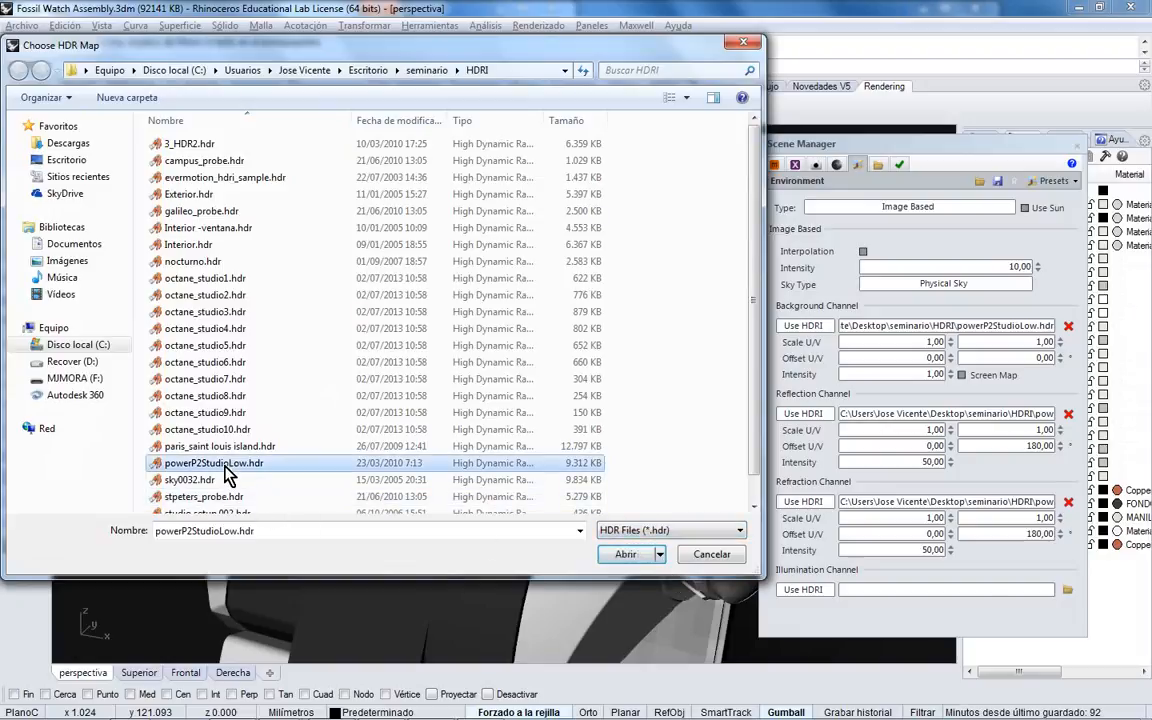
{"action": "right_click_drag", "start_coordinate": [641, 459], "coordinate": [553, 357]}
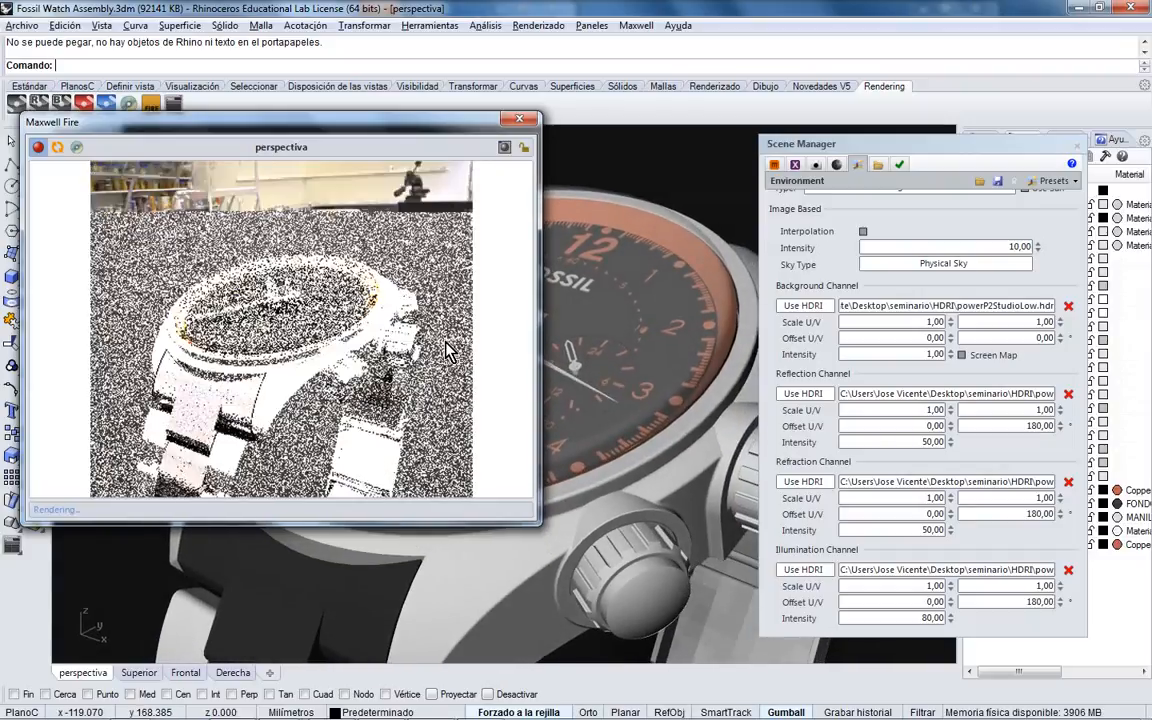
- Lower Image Based Intensity from 10 to 2, then to 1
{"action": "right_click_drag", "start_coordinate": [603, 307], "coordinate": [680, 293]}
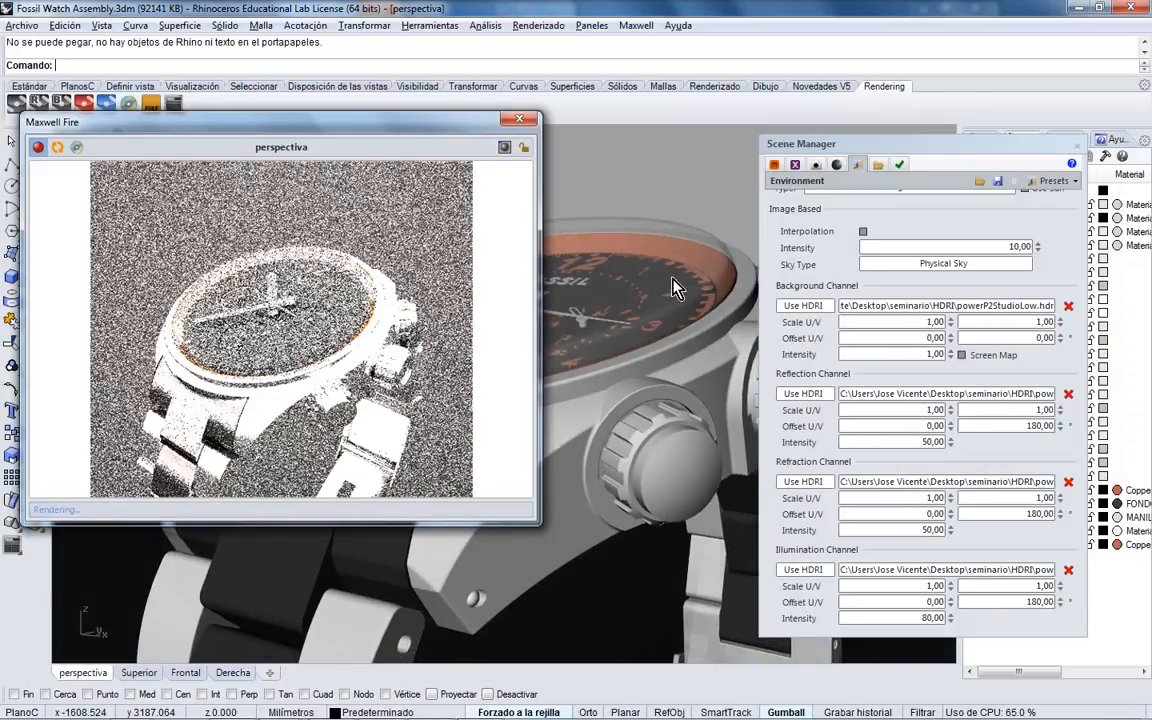
{"action": "right_click_drag", "start_coordinate": [665, 303], "coordinate": [664, 340]}
{"action": "double_click", "coordinate": [1016, 249]}
{"action": "type", "text": "2"}
{"action": "key", "text": "Tab"}
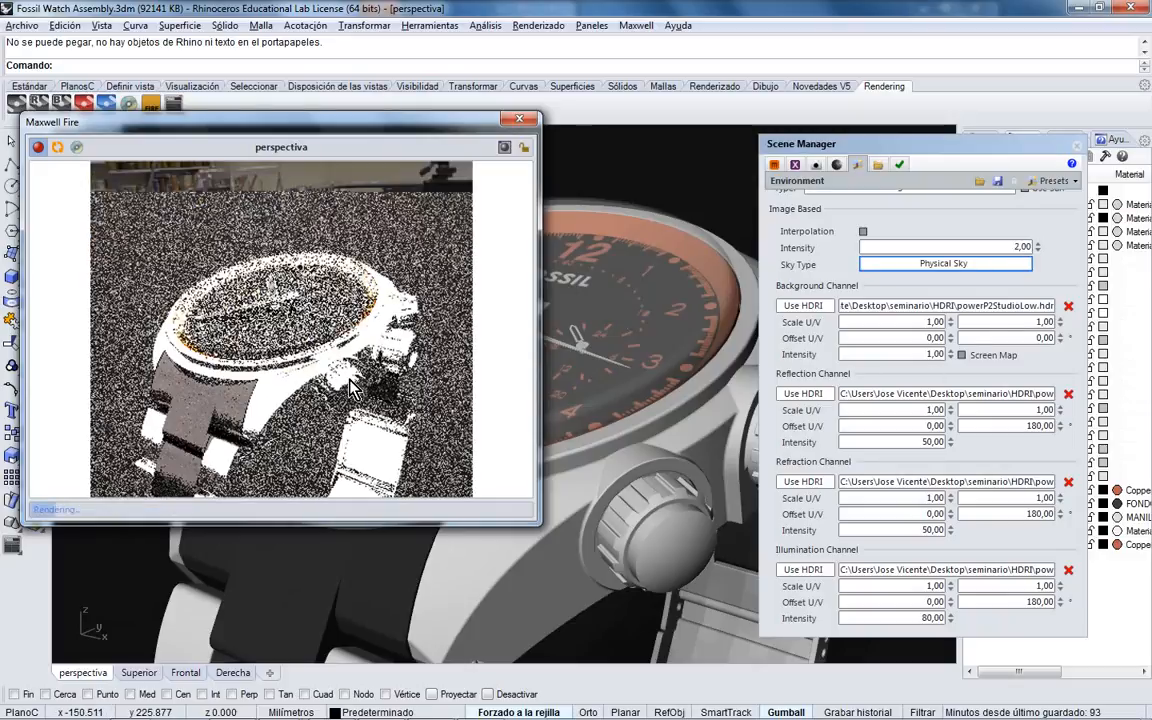
{"action": "left_click_drag", "start_coordinate": [1007, 249], "coordinate": [1087, 251]}
{"action": "type", "text": "1"}
{"action": "key", "text": "Tab"}
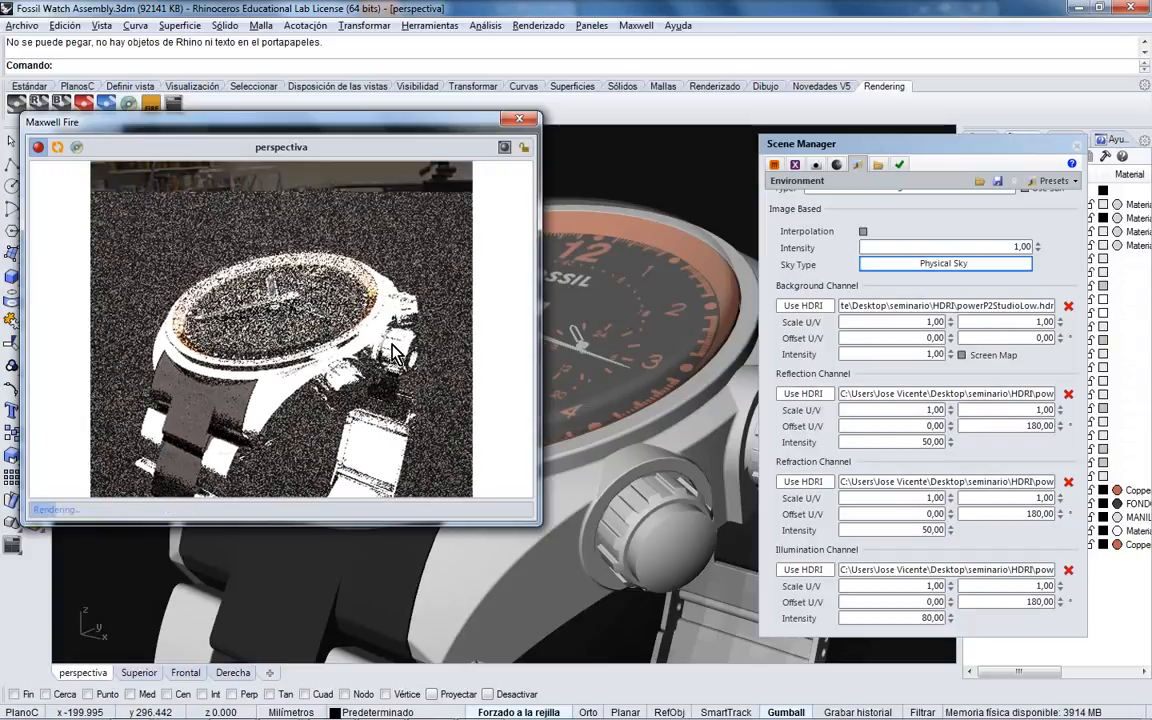
- Close the Maxwell Fire preview and send the watch scene to Maxwell Render
{"action": "right_click_drag", "start_coordinate": [553, 334], "coordinate": [653, 287]}
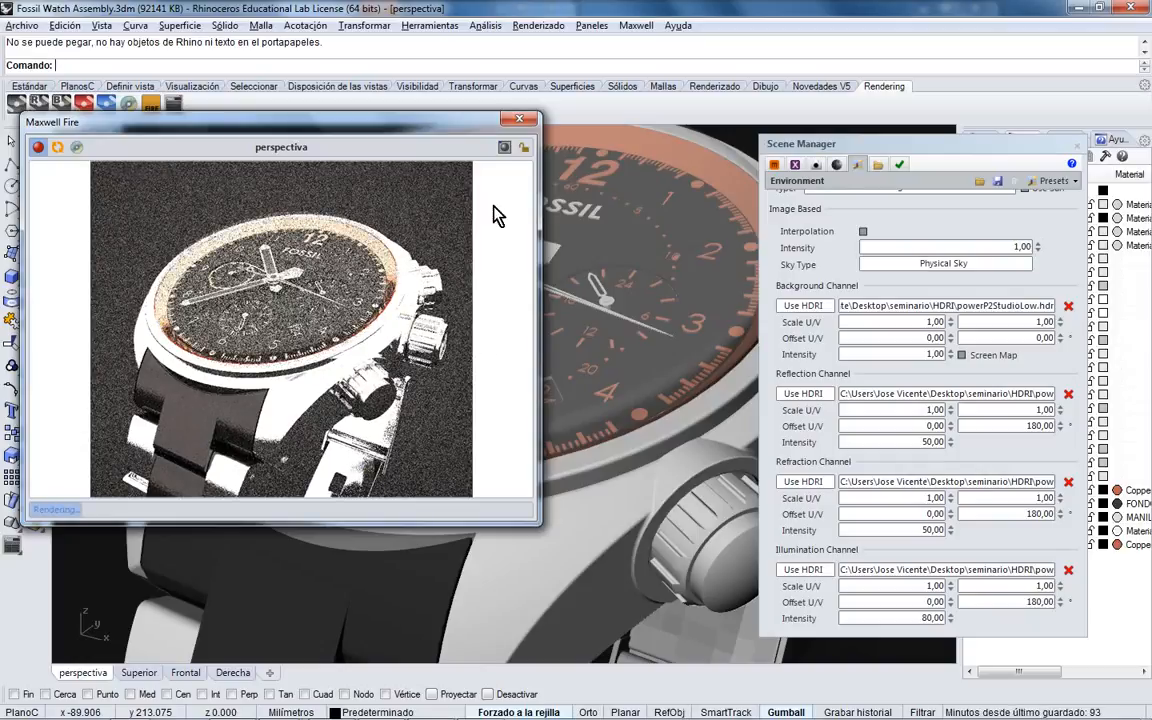
{"action": "left_click", "coordinate": [519, 121]}
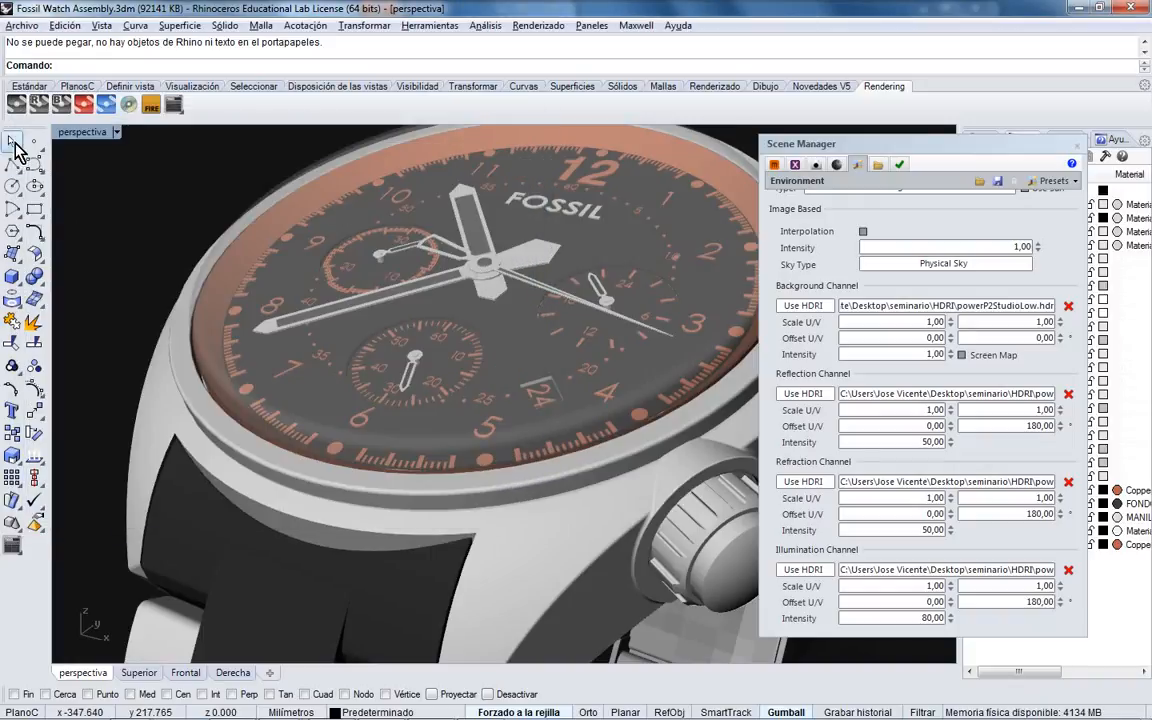
{"action": "left_click", "coordinate": [17, 105]}
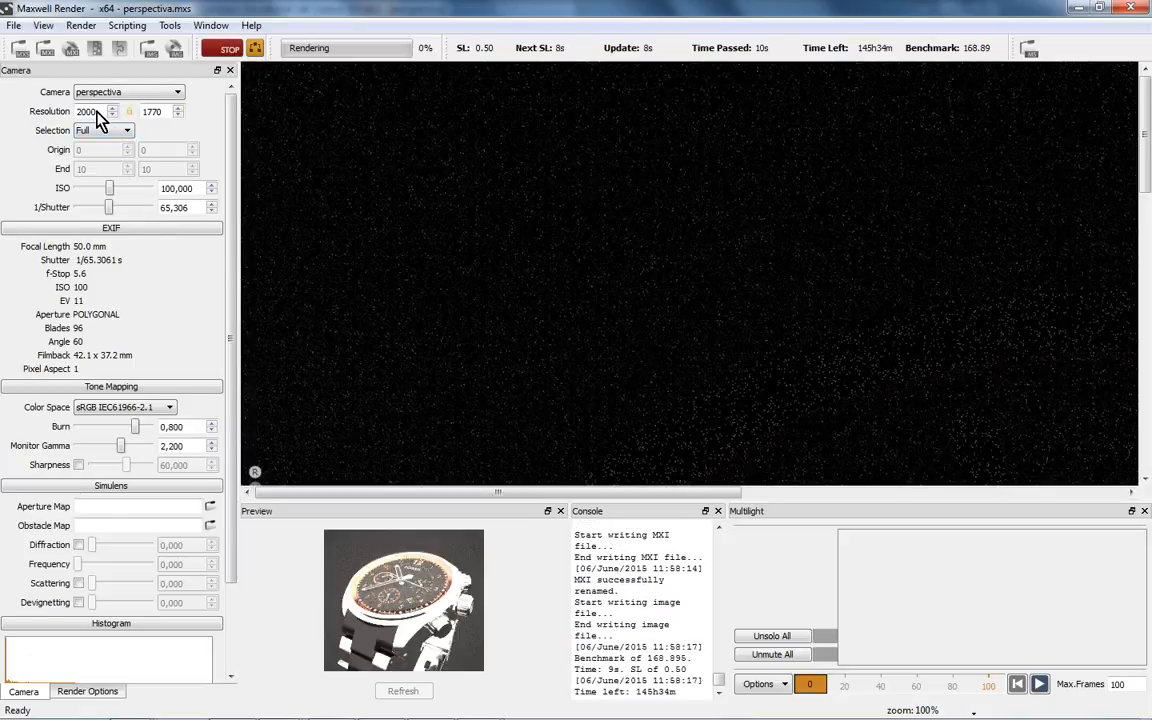
- Zoom and pan the render view to inspect the in-progress watch render
{"action": "right_click", "coordinate": [633, 325]}
{"action": "left_click", "coordinate": [583, 291]}
{"action": "scroll", "coordinate": [619, 304], "scroll_direction": "down", "scroll_amount": 1}
{"action": "middle_click_drag", "start_coordinate": [664, 361], "coordinate": [605, 308]}
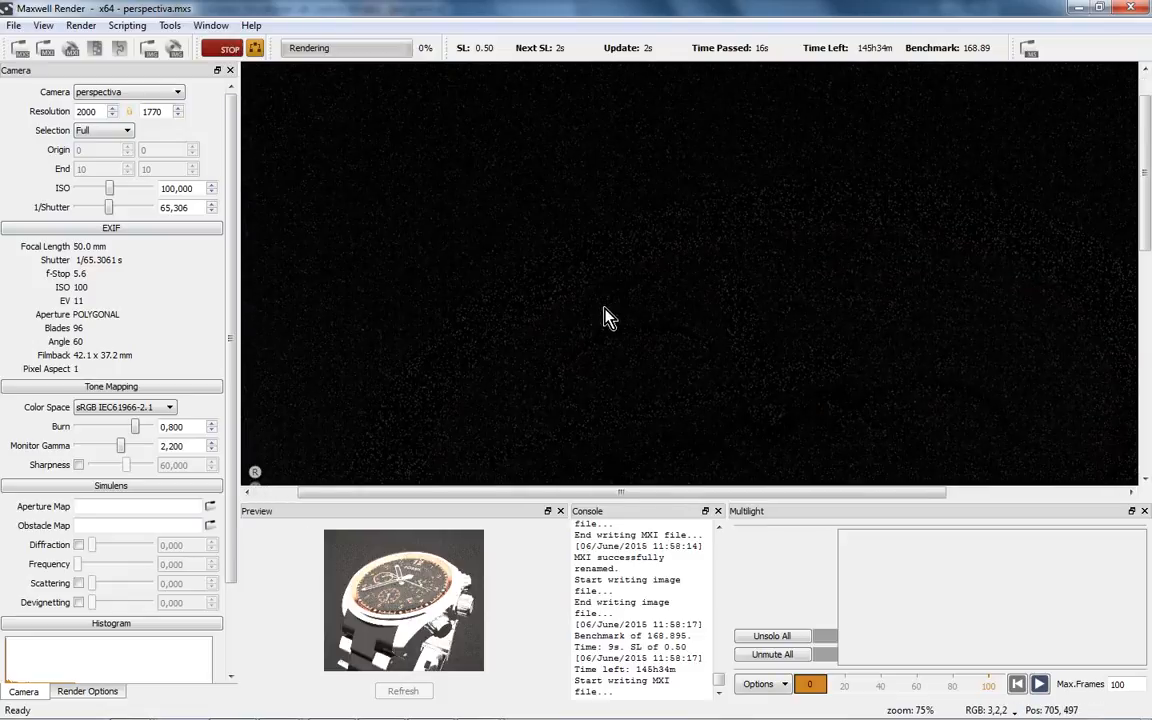
{"action": "scroll", "coordinate": [622, 263], "scroll_direction": "down", "scroll_amount": 1}
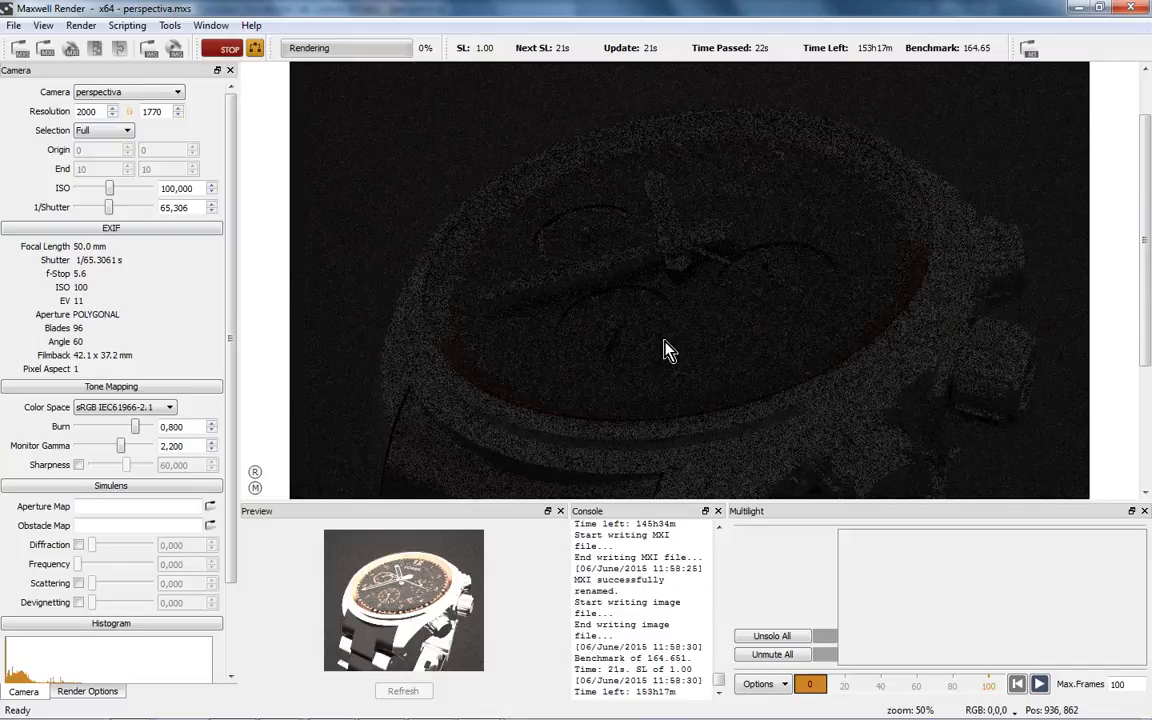
{"action": "scroll", "coordinate": [668, 350], "scroll_direction": "up", "scroll_amount": 1}
{"action": "scroll", "coordinate": [692, 345], "scroll_direction": "down", "scroll_amount": 1}
- Stop the render and set the output width to 800, giving 800 x 708
{"action": "left_click", "coordinate": [229, 48]}
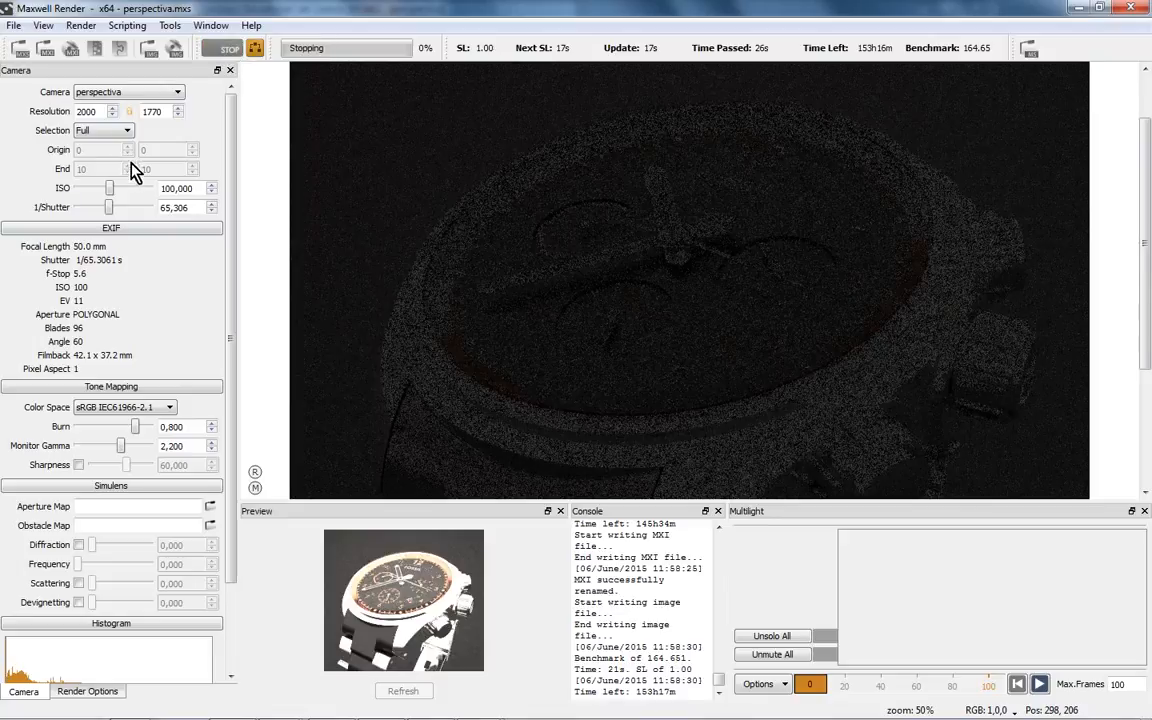
{"action": "double_click", "coordinate": [100, 114]}
{"action": "type", "text": "800"}
{"action": "key", "text": "Return"}
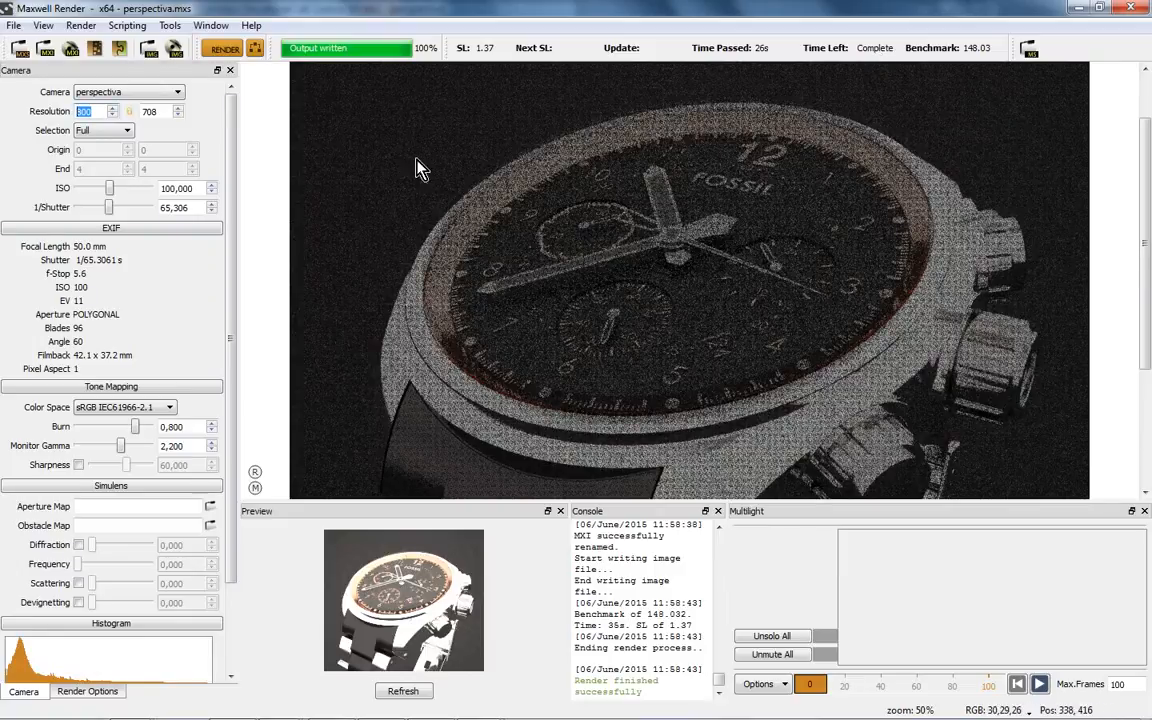
- Cancel the overwrite prompt and open perspectiva.mxi from seminario\Reloj Fossil
{"action": "left_click", "coordinate": [220, 50]}
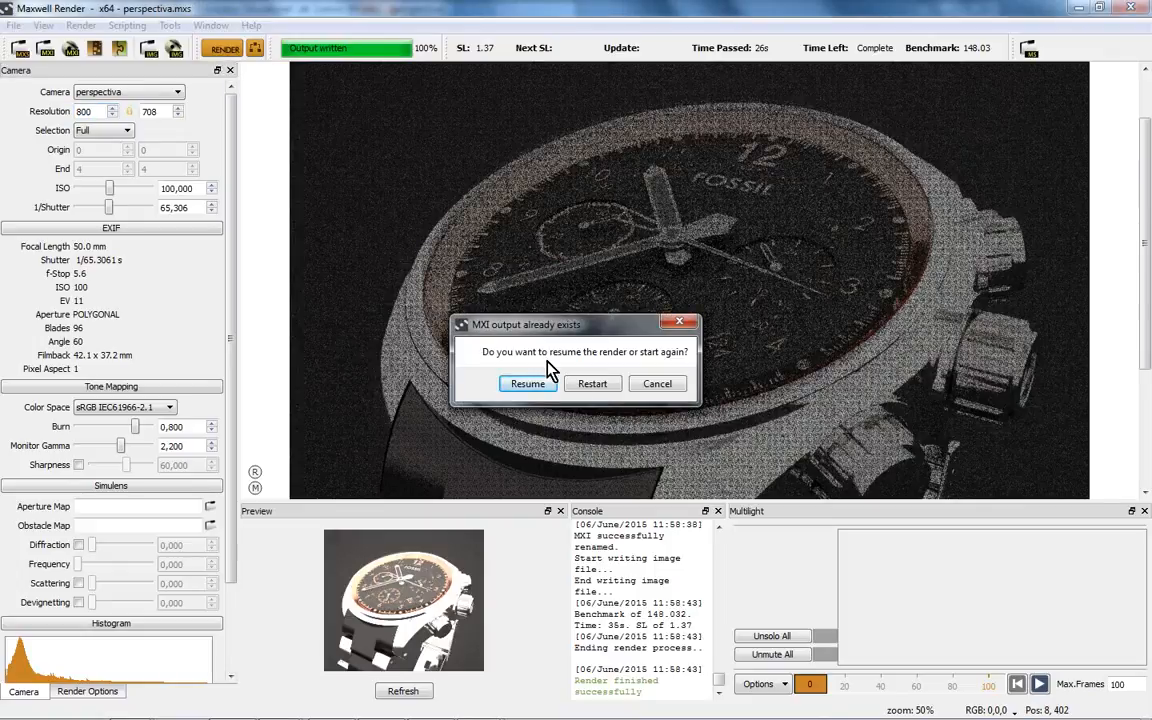
{"action": "left_click", "coordinate": [657, 385]}
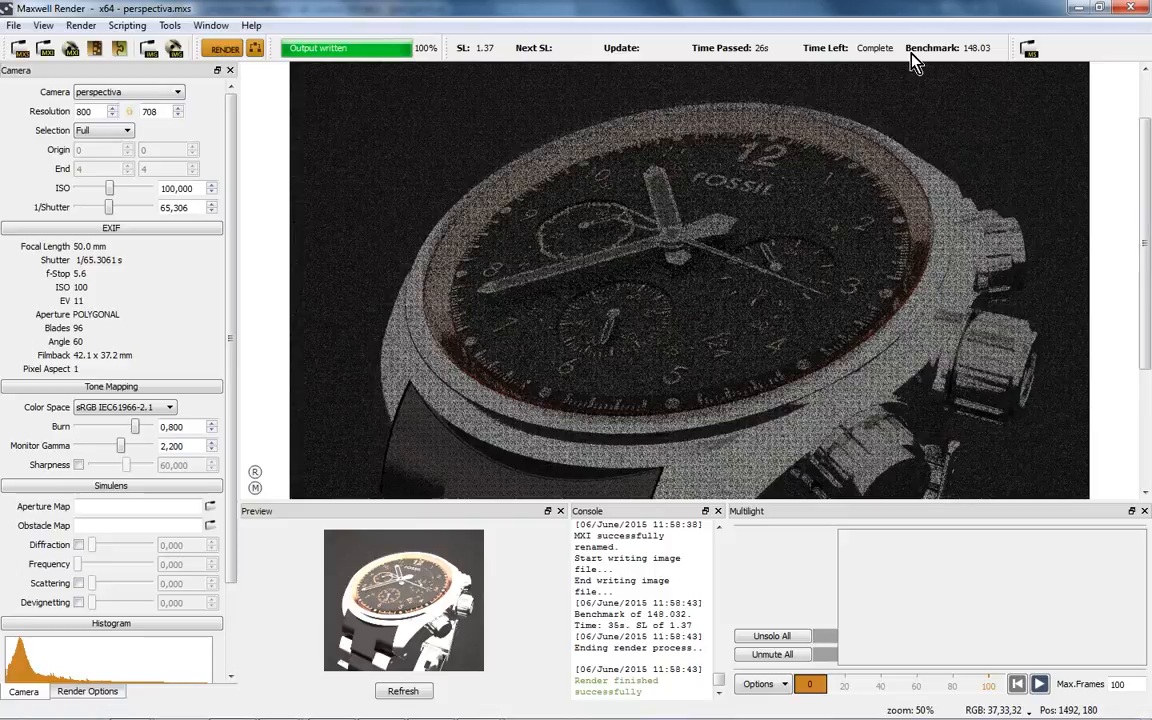
{"action": "left_click", "coordinate": [14, 25]}
{"action": "left_click", "coordinate": [45, 62]}
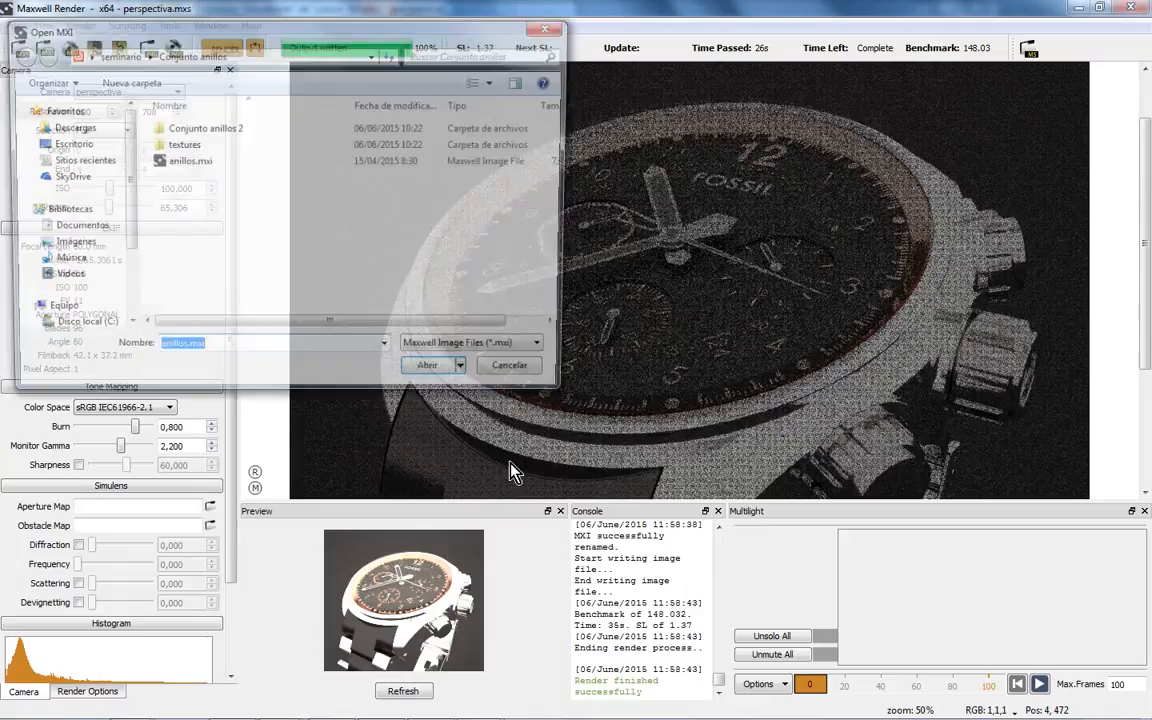
{"action": "left_click", "coordinate": [478, 351]}
{"action": "left_click", "coordinate": [465, 362]}
{"action": "left_click", "coordinate": [115, 54]}
{"action": "double_click", "coordinate": [166, 253]}
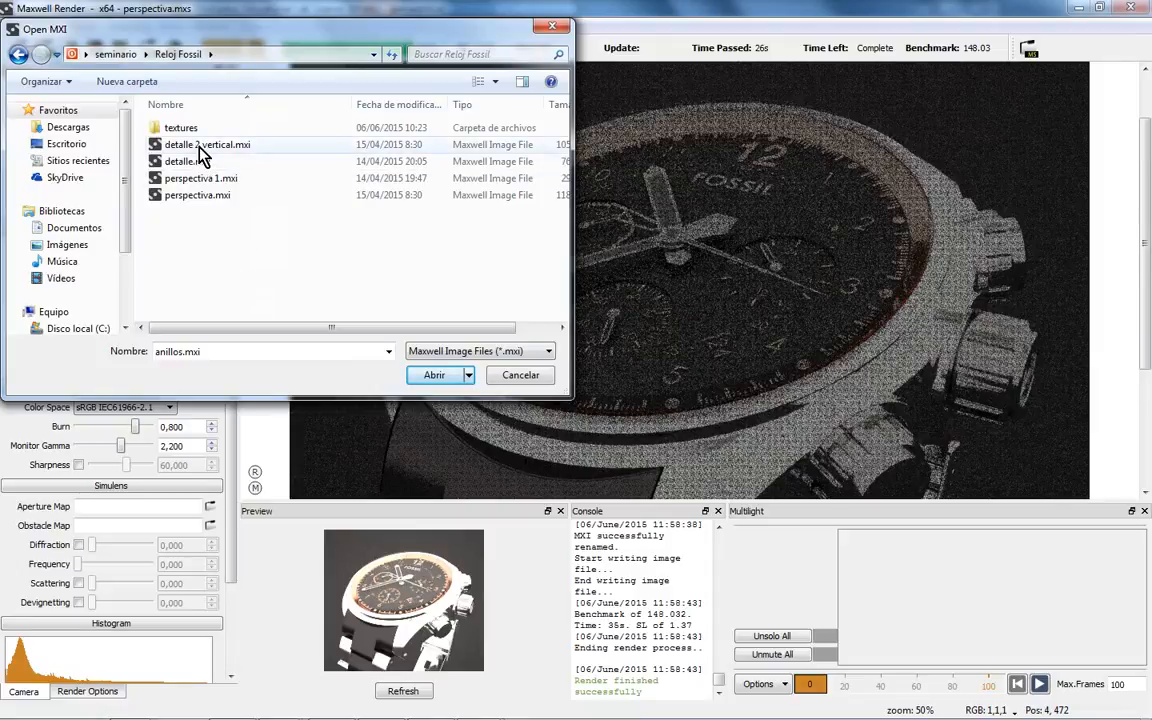
{"action": "mouse_move", "coordinate": [257, 329]}
{"action": "left_mouse_down"}
{"action": "mouse_move", "coordinate": [314, 334]}
{"action": "mouse_move", "coordinate": [272, 333]}
{"action": "left_mouse_up"}
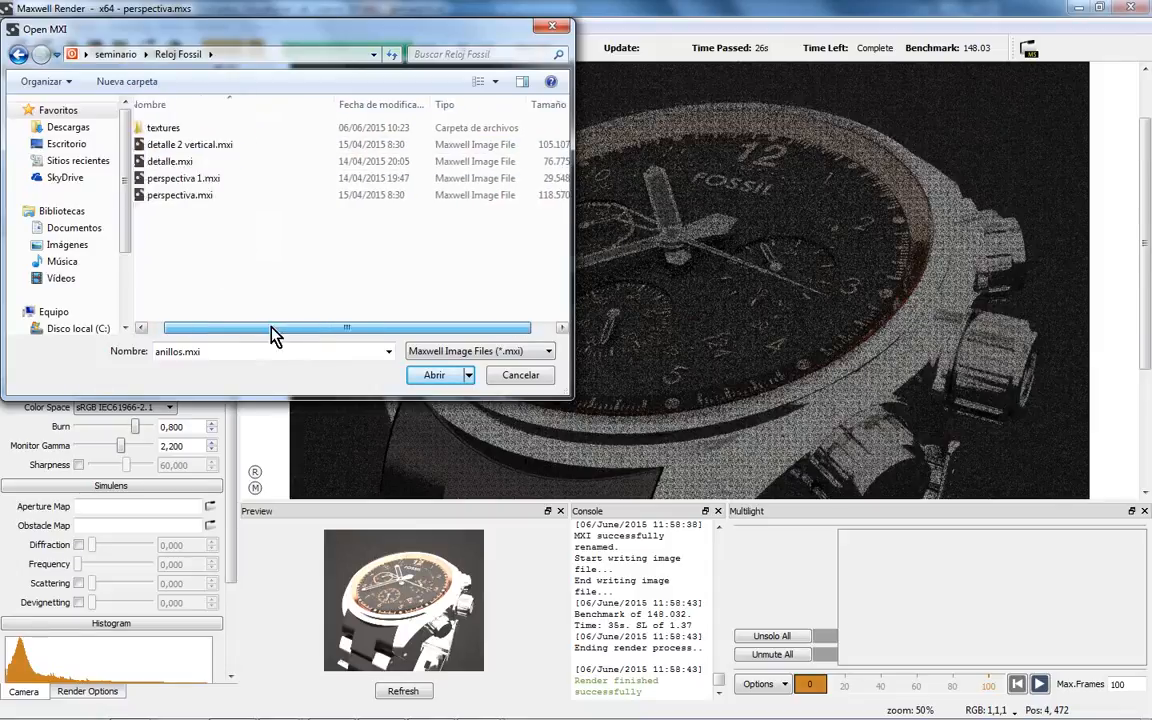
{"action": "left_click", "coordinate": [225, 194]}
{"action": "left_click", "coordinate": [426, 377]}
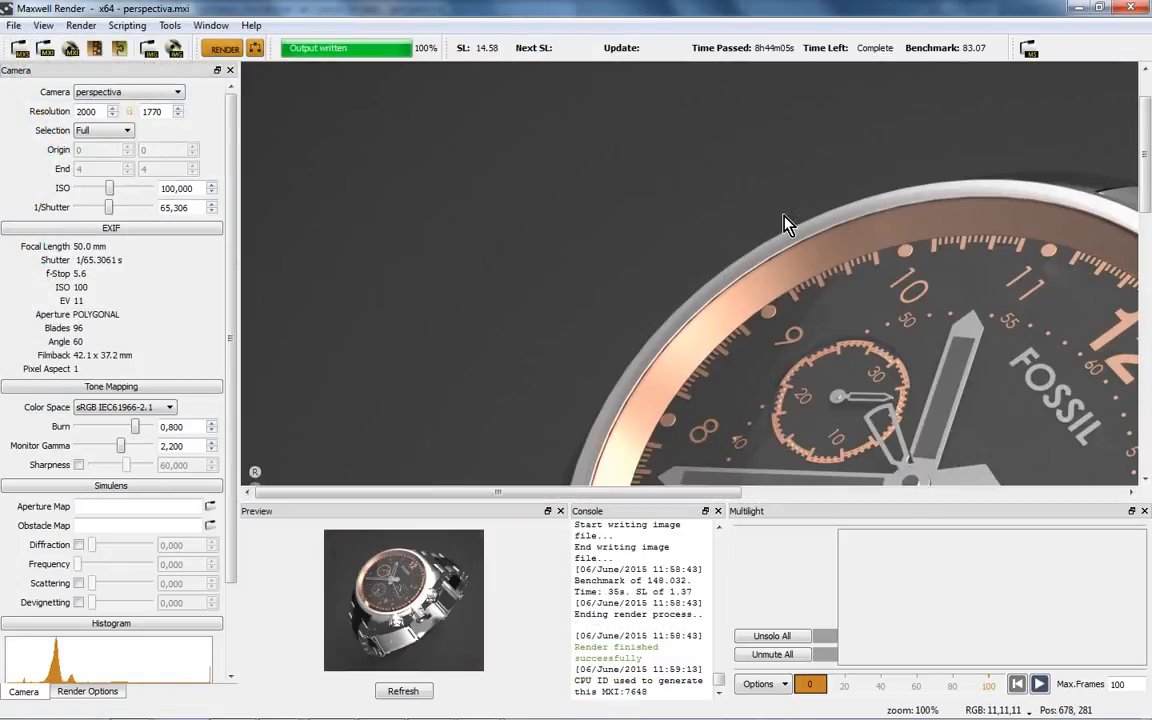
{"action": "left_click_drag", "start_coordinate": [676, 491], "coordinate": [771, 491]}
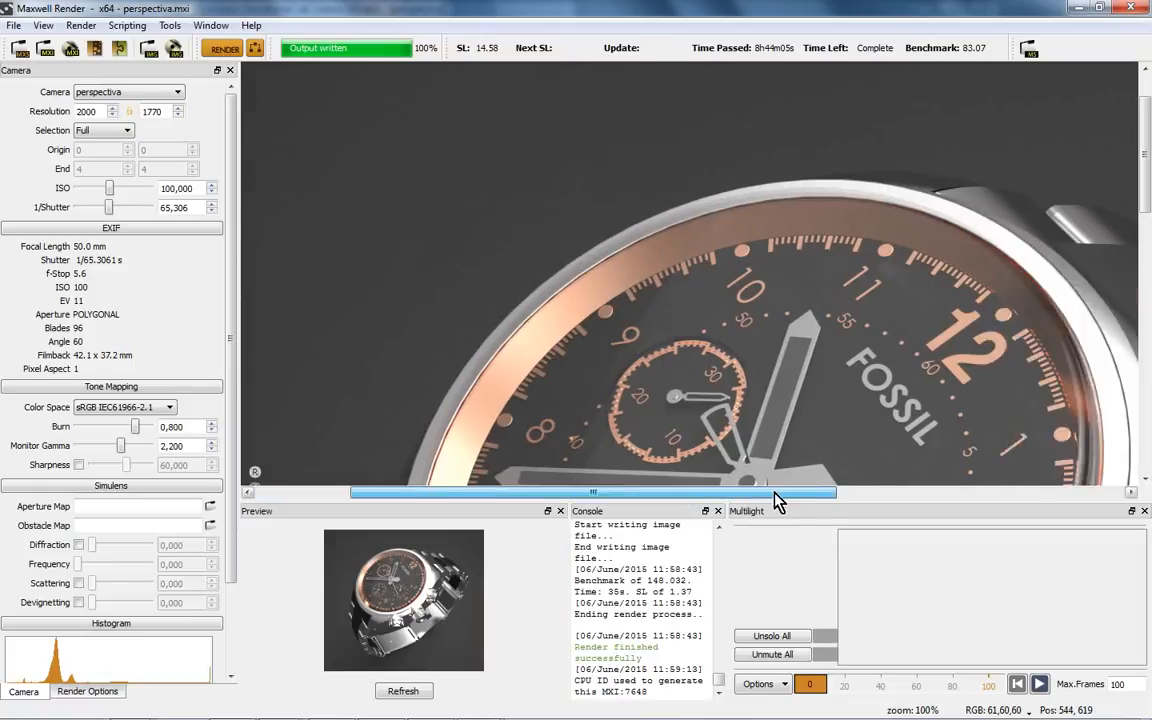
{"action": "scroll", "coordinate": [790, 365], "scroll_direction": "down", "scroll_amount": 1}
{"action": "scroll", "coordinate": [790, 360], "scroll_direction": "down", "scroll_amount": 1}
{"action": "scroll", "coordinate": [780, 325], "scroll_direction": "up", "scroll_amount": 4}
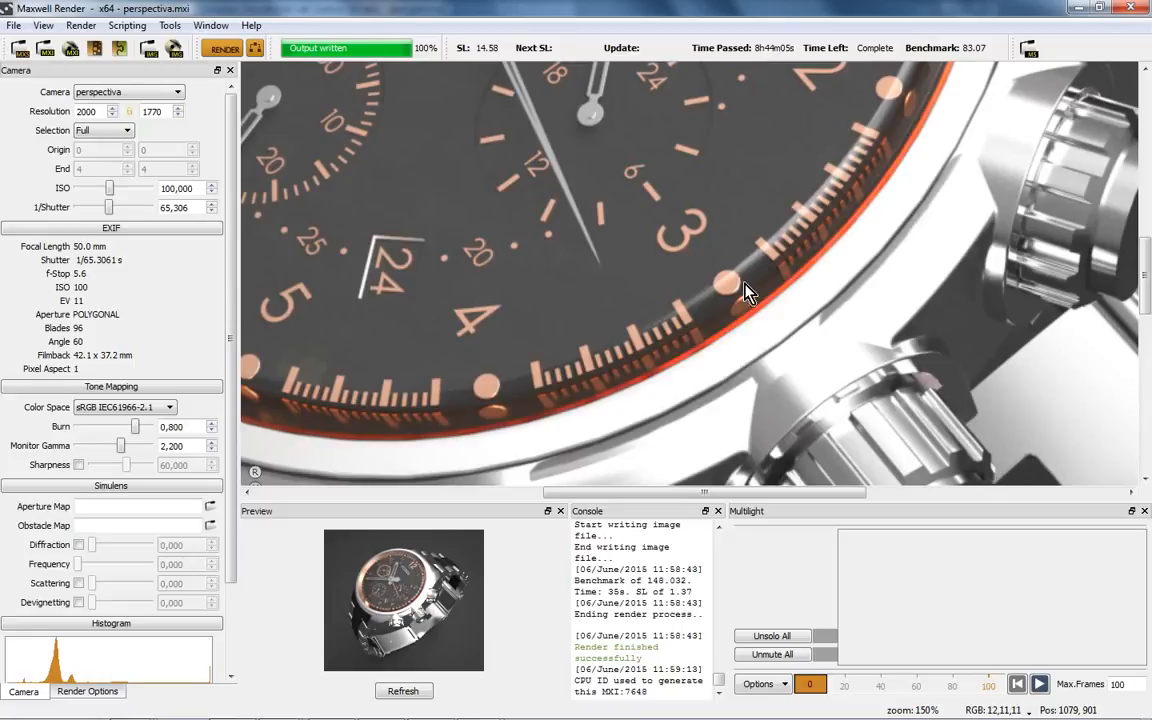
{"action": "scroll", "coordinate": [672, 250], "scroll_direction": "down", "scroll_amount": 2}
{"action": "scroll", "coordinate": [703, 236], "scroll_direction": "up", "scroll_amount": 6}
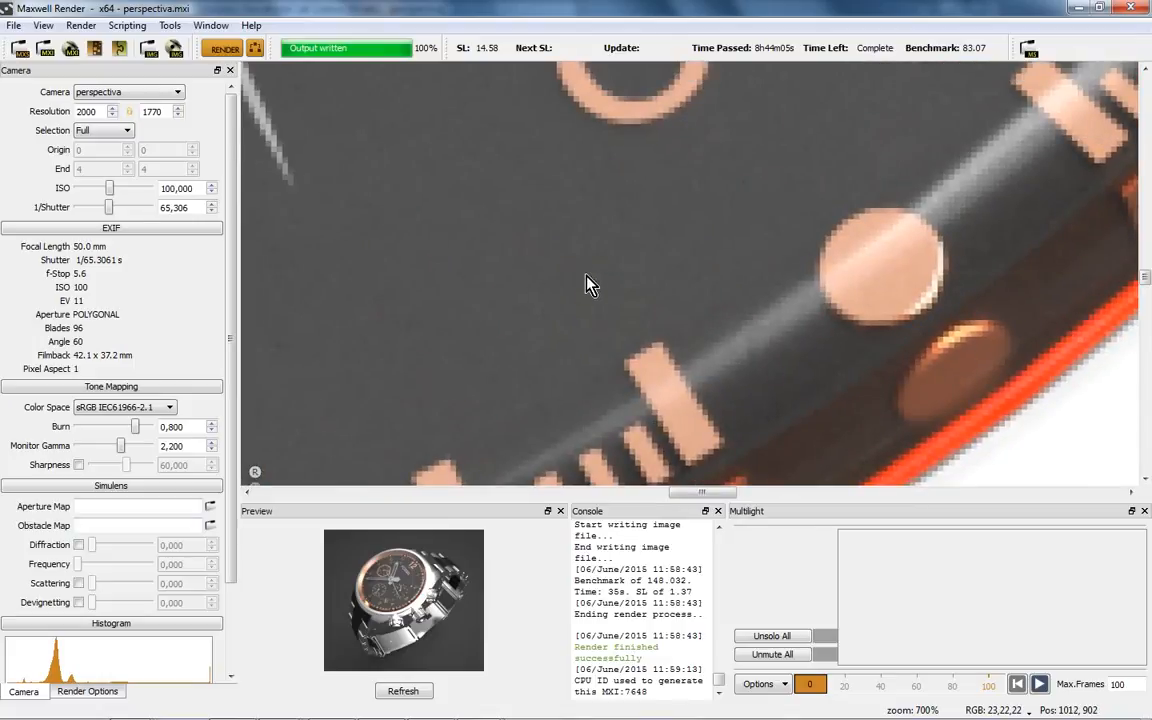
{"action": "scroll", "coordinate": [590, 284], "scroll_direction": "down", "scroll_amount": 2}
{"action": "scroll", "coordinate": [563, 268], "scroll_direction": "down", "scroll_amount": 1}
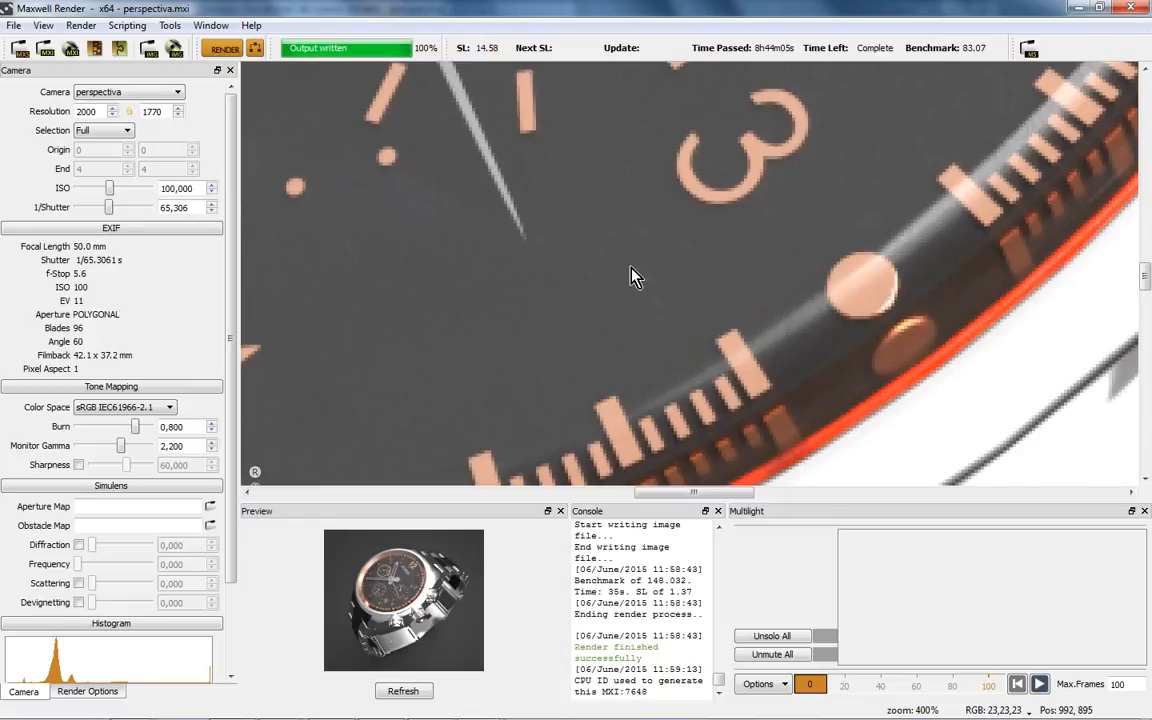
{"action": "scroll", "coordinate": [633, 276], "scroll_direction": "down", "scroll_amount": 1}
{"action": "scroll", "coordinate": [633, 276], "scroll_direction": "down", "scroll_amount": 4}
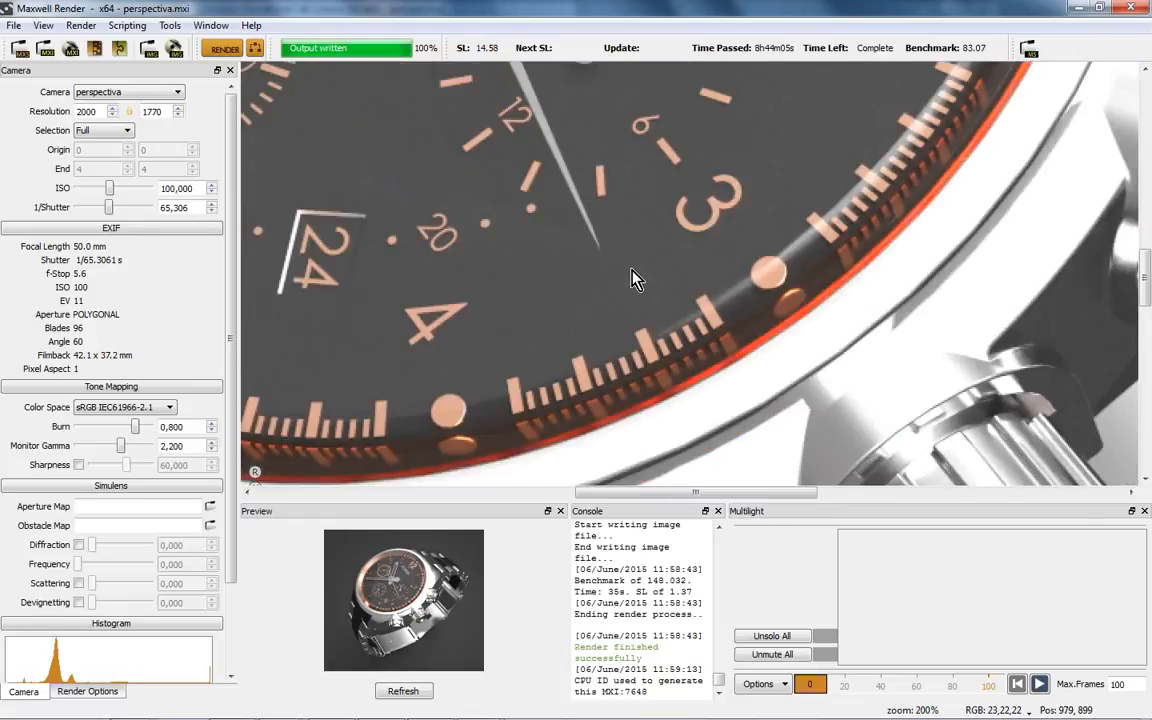
{"action": "scroll", "coordinate": [880, 385], "scroll_direction": "up", "scroll_amount": 6}
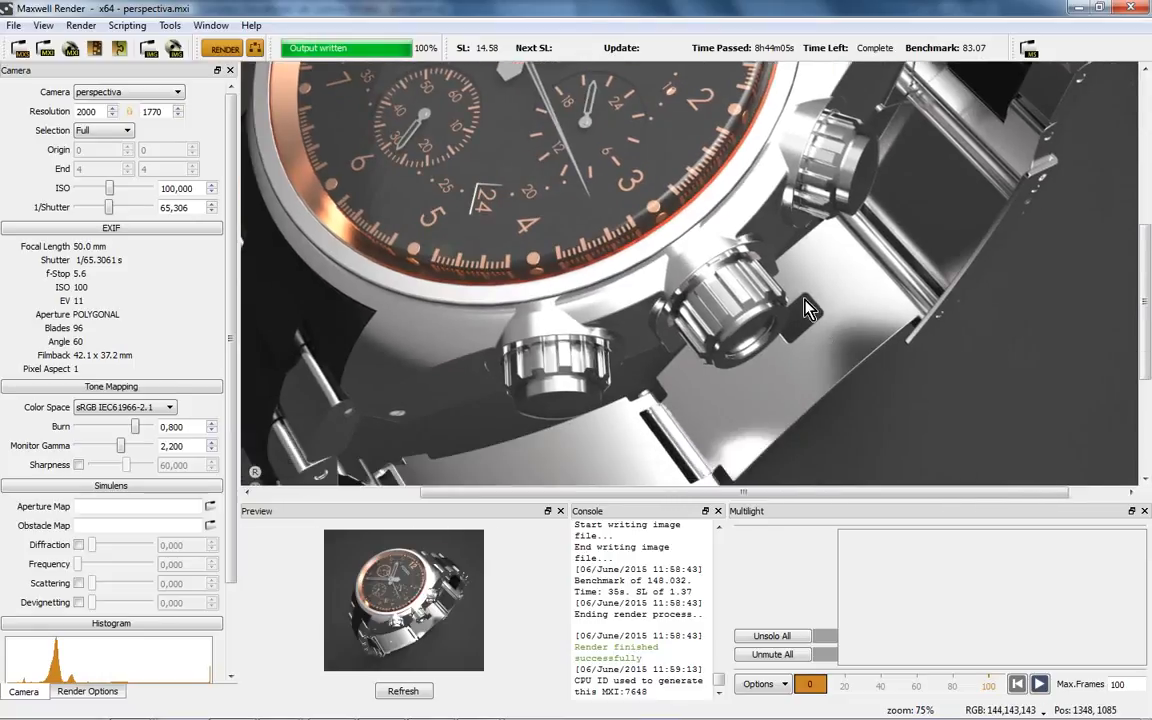
{"action": "scroll", "coordinate": [653, 291], "scroll_direction": "up", "scroll_amount": 2}
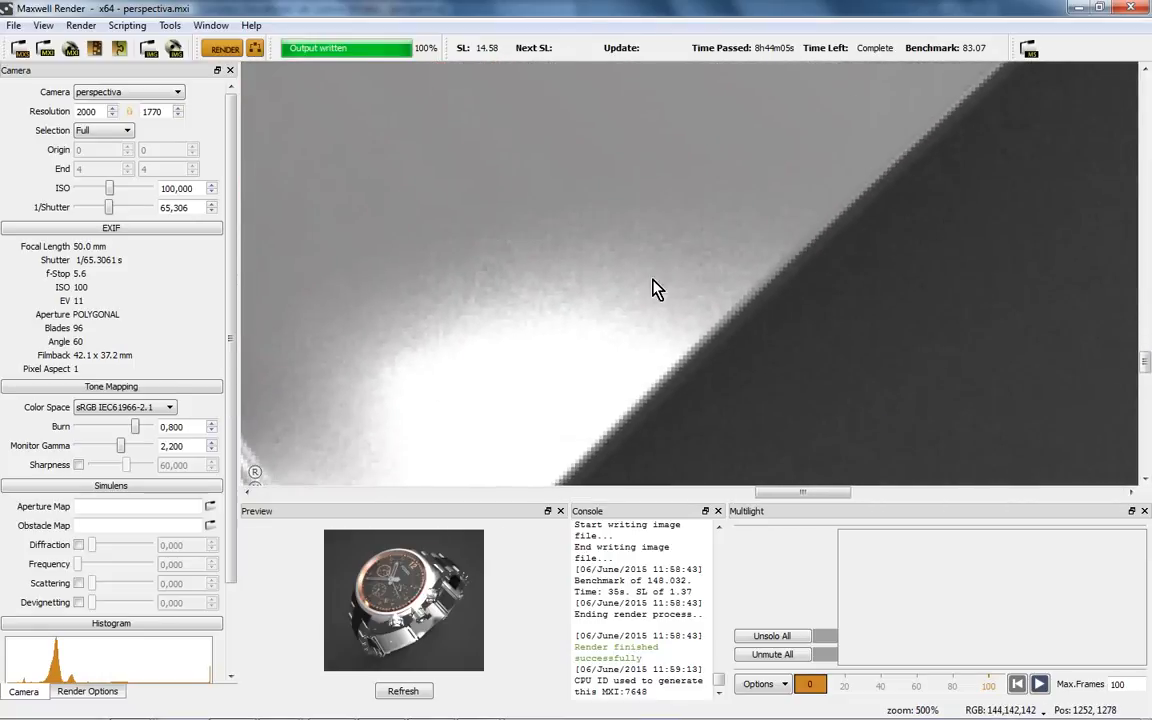
{"action": "scroll", "coordinate": [580, 296], "scroll_direction": "down", "scroll_amount": 8}
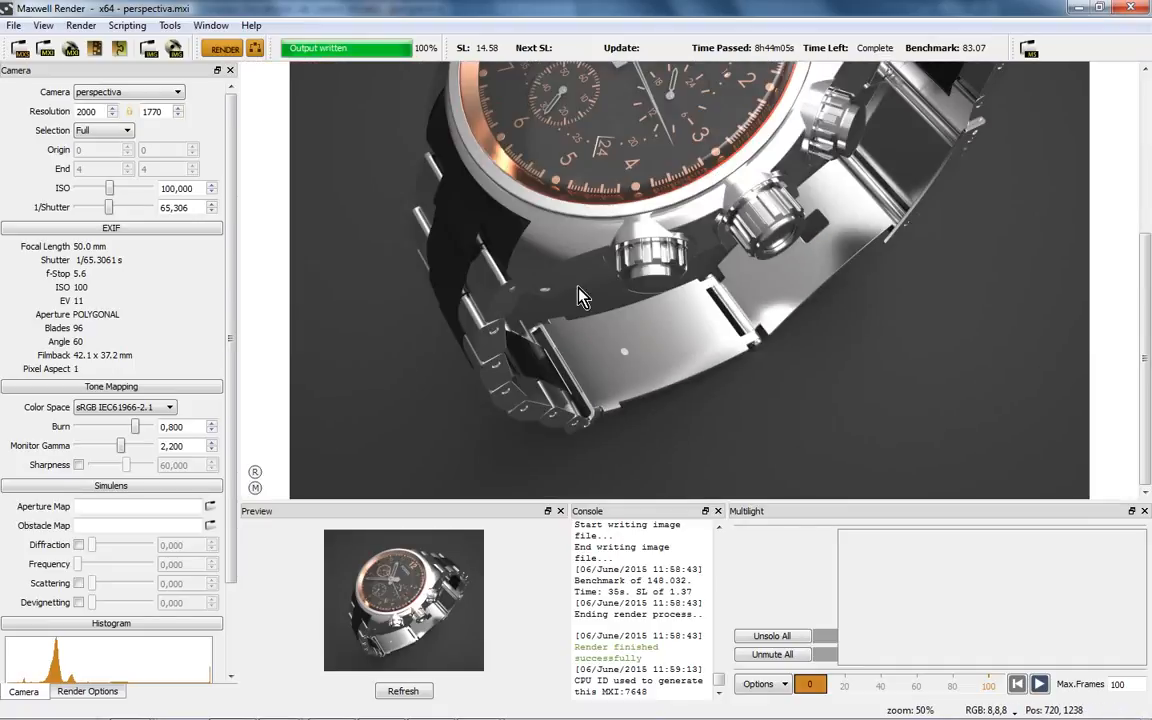
{"action": "left_click_drag", "start_coordinate": [580, 296], "coordinate": [594, 428]}
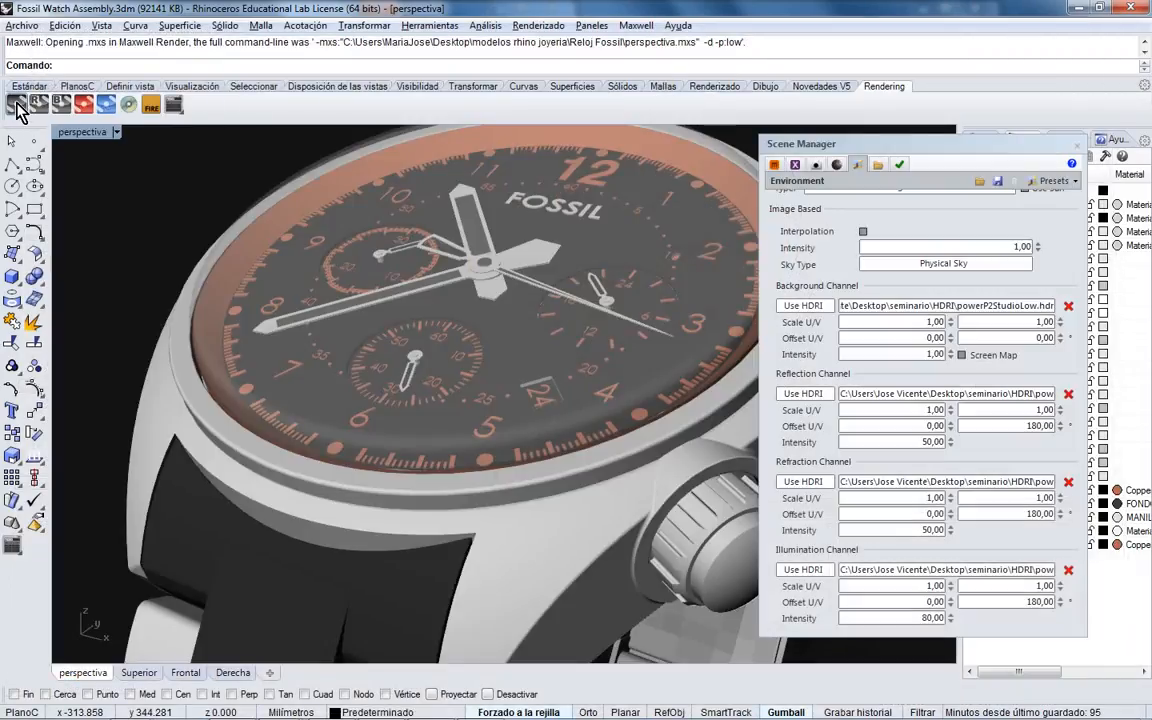
- Re-send the watch scene from Rhino for a fresh 2000 x 1770 Maxwell render
{"action": "left_click", "coordinate": [18, 103]}
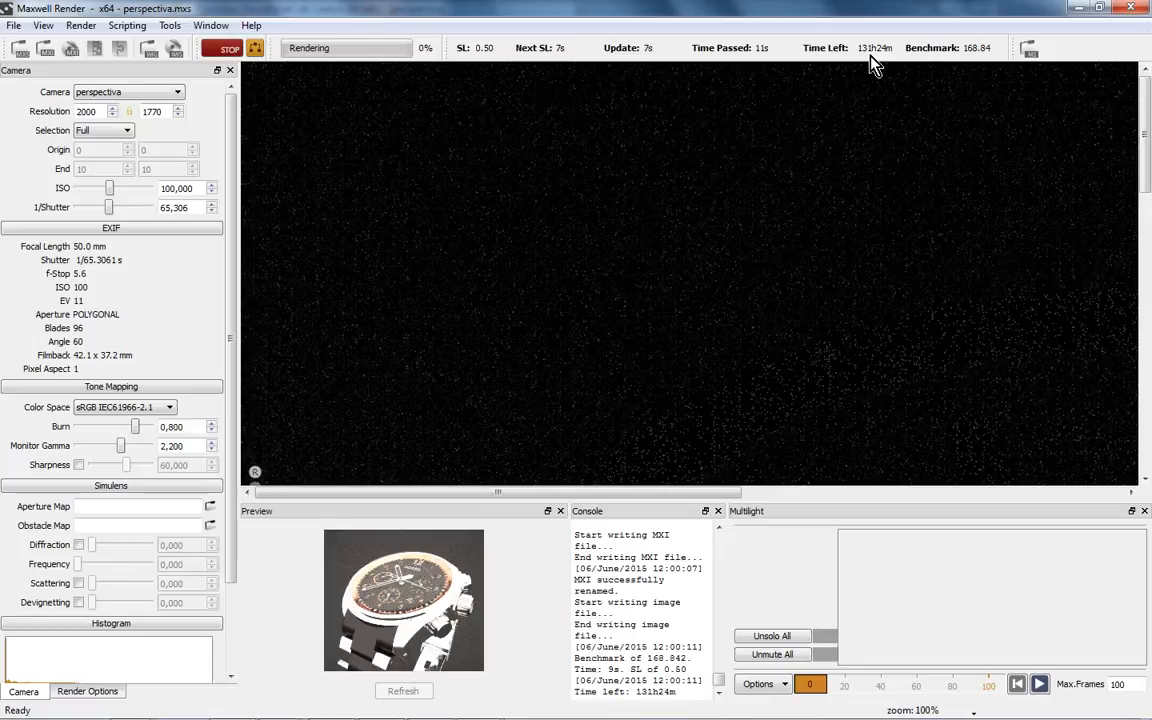
{"action": "scroll", "coordinate": [693, 217], "scroll_direction": "down", "scroll_amount": 1}
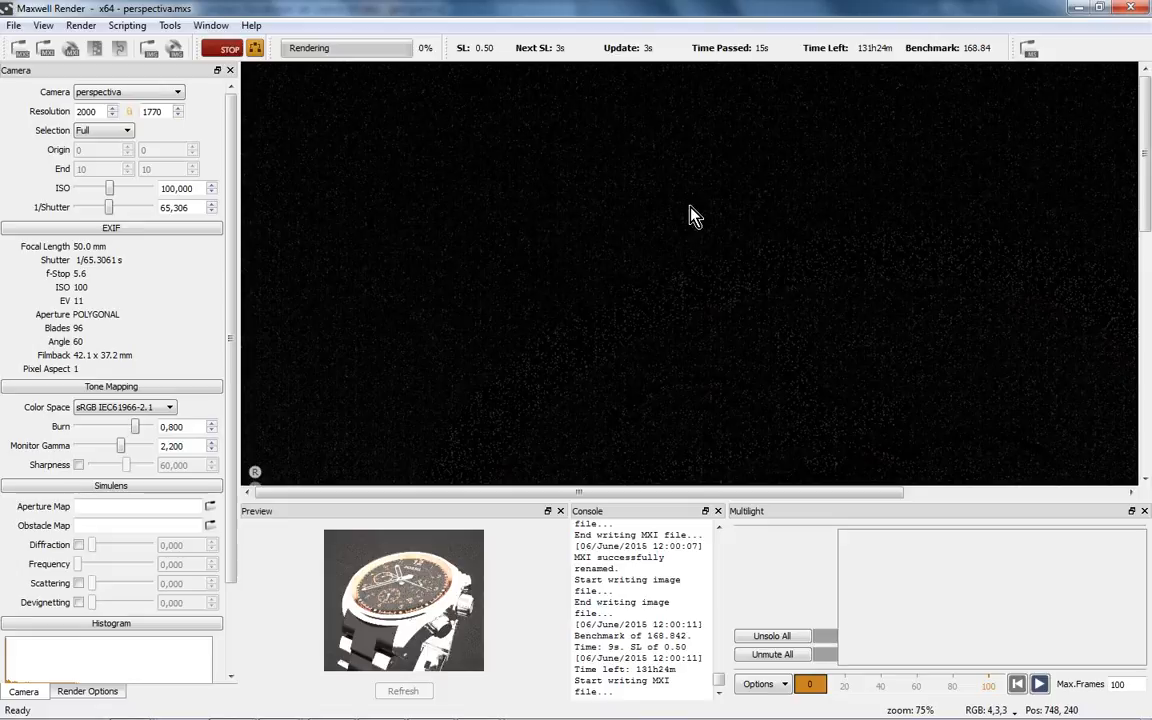
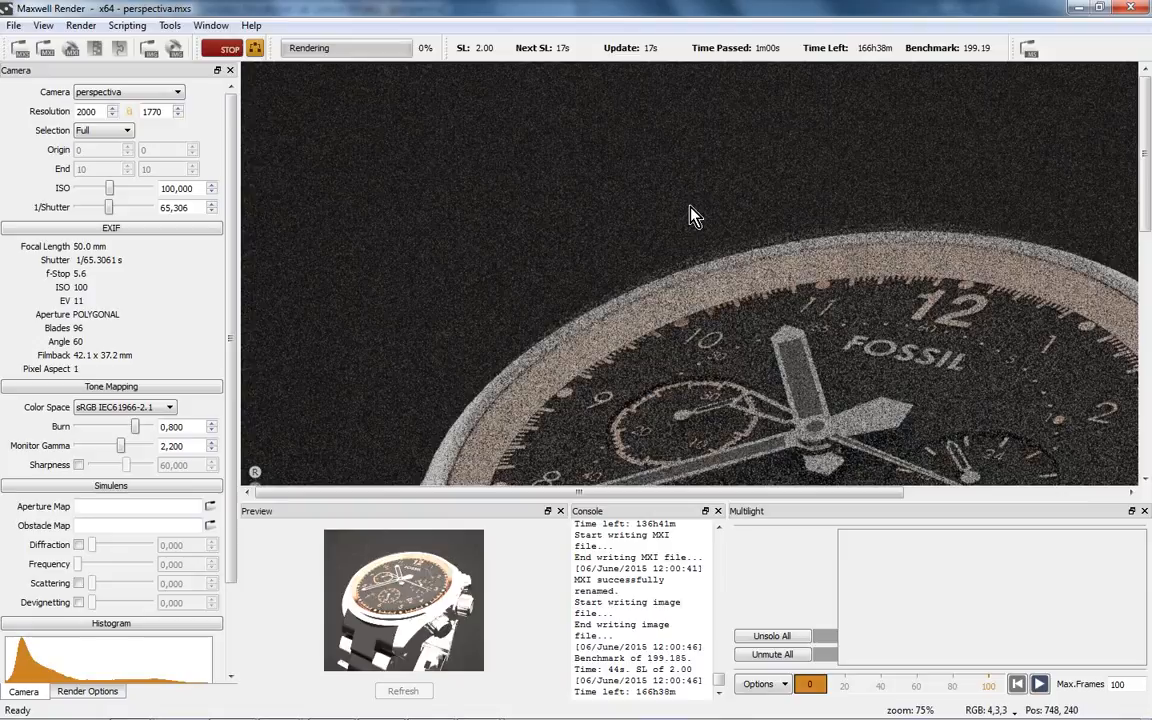
- Zoom and pan to inspect the noisy watch face, then stop the render at SL 3.26
{"action": "scroll", "coordinate": [778, 312], "scroll_direction": "down", "scroll_amount": 1}
{"action": "left_click_drag", "start_coordinate": [775, 301], "coordinate": [703, 280]}
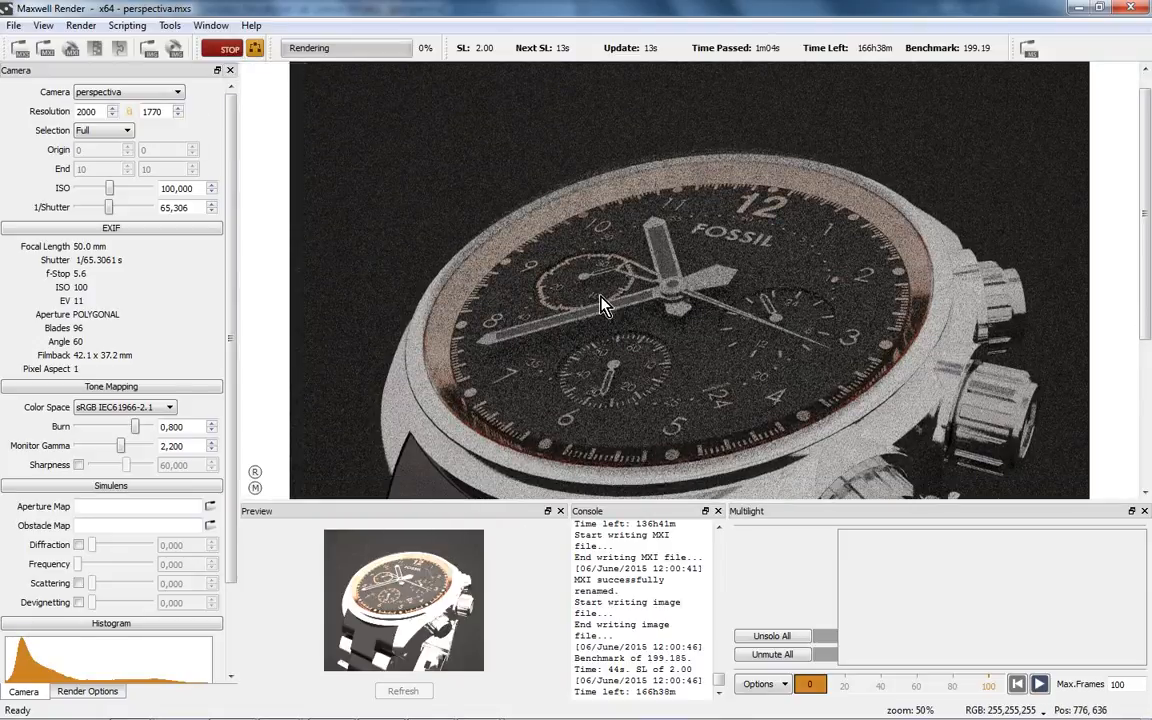
{"action": "scroll", "coordinate": [607, 300], "scroll_direction": "up", "scroll_amount": 1}
{"action": "left_click_drag", "start_coordinate": [698, 338], "coordinate": [697, 298]}
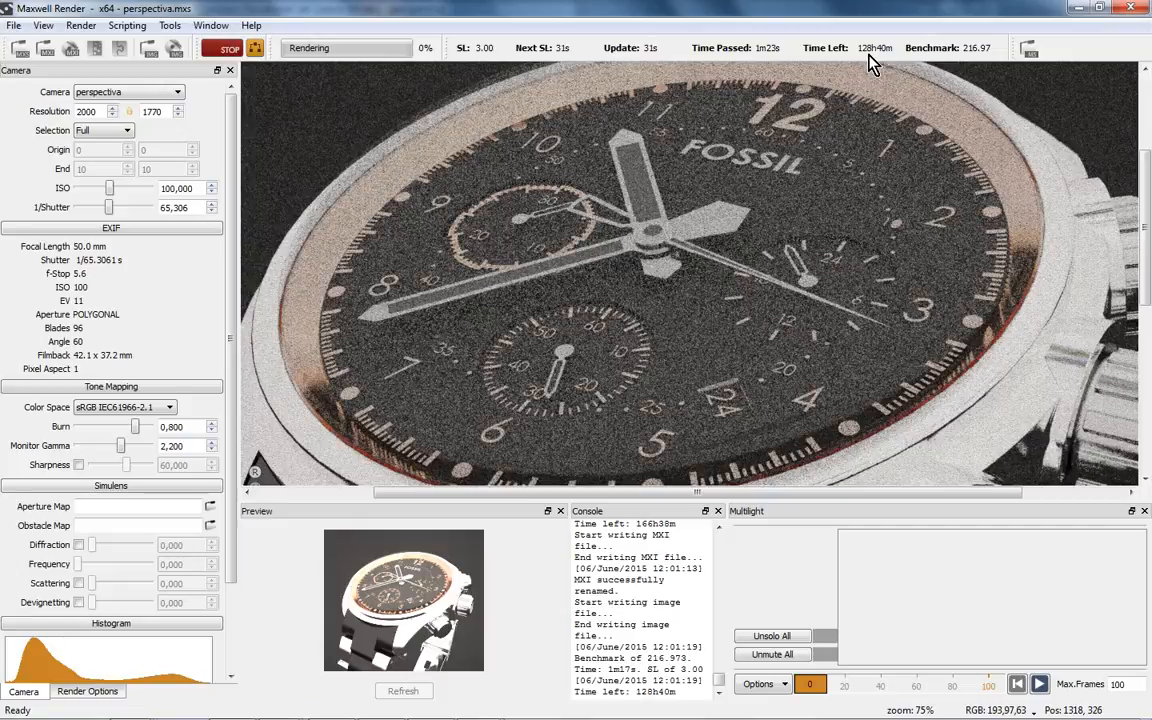
{"action": "left_click", "coordinate": [229, 48]}
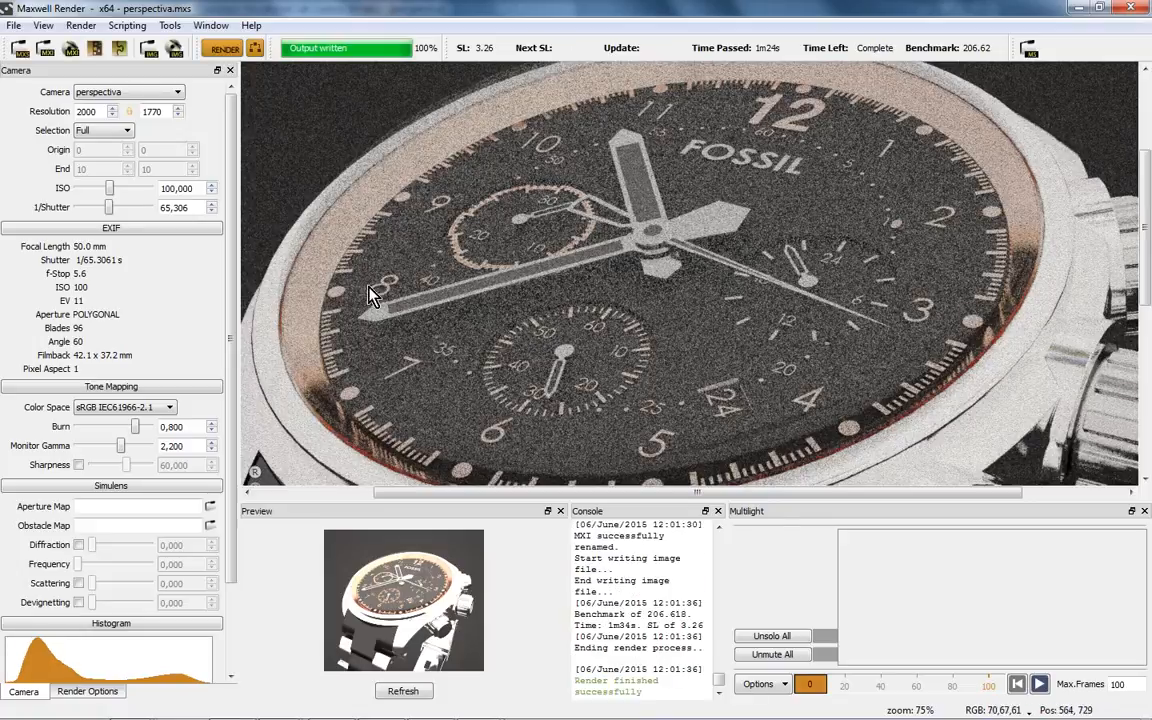
- Browse the saved MXI render files without opening any, then return to Rhinoceros
{"action": "left_click", "coordinate": [45, 50]}
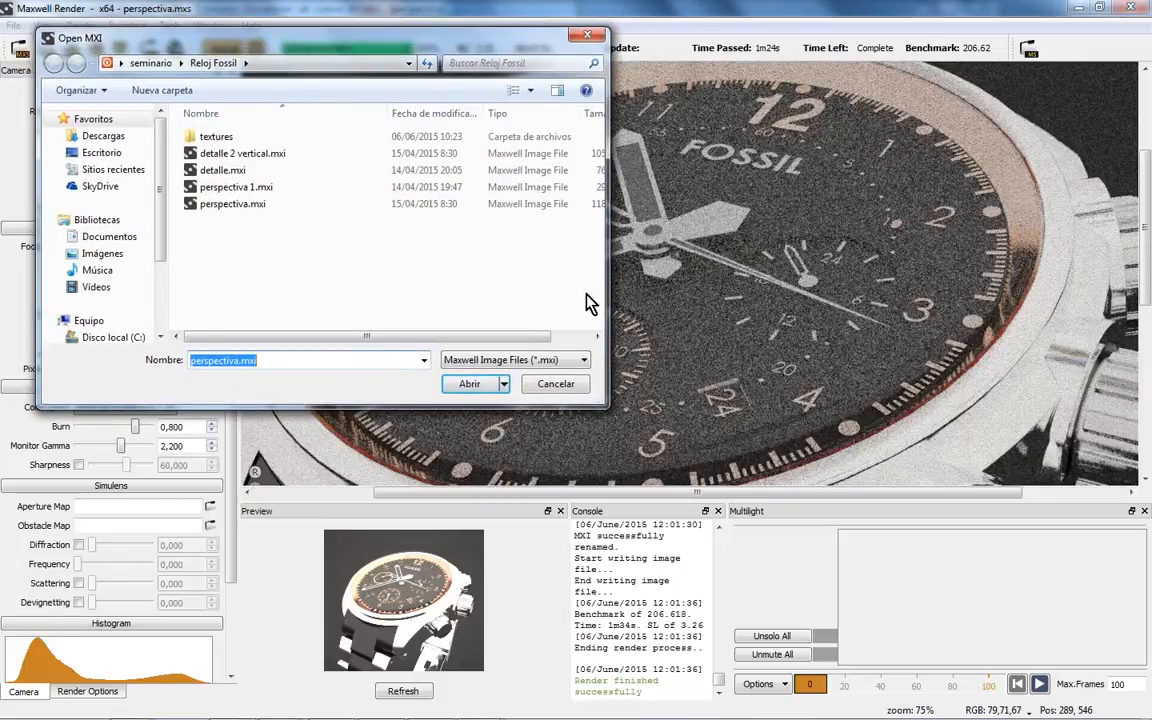
{"action": "left_click", "coordinate": [558, 385]}
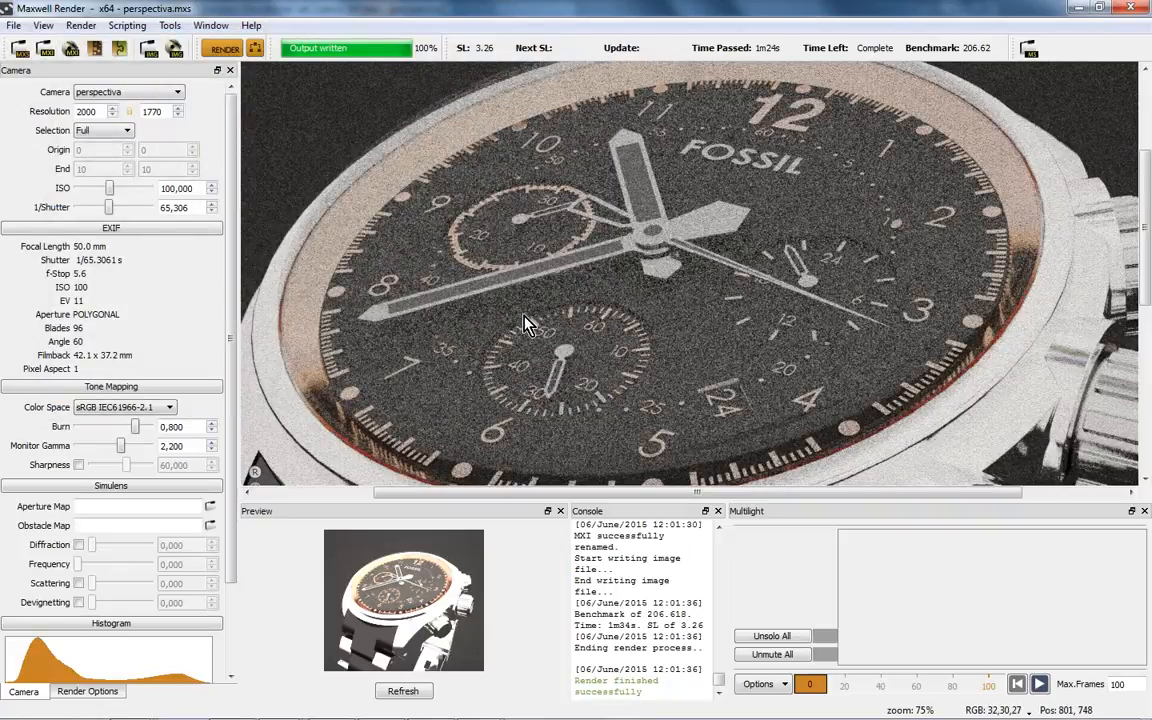
{"action": "mouse_move", "coordinate": [413, 710]}
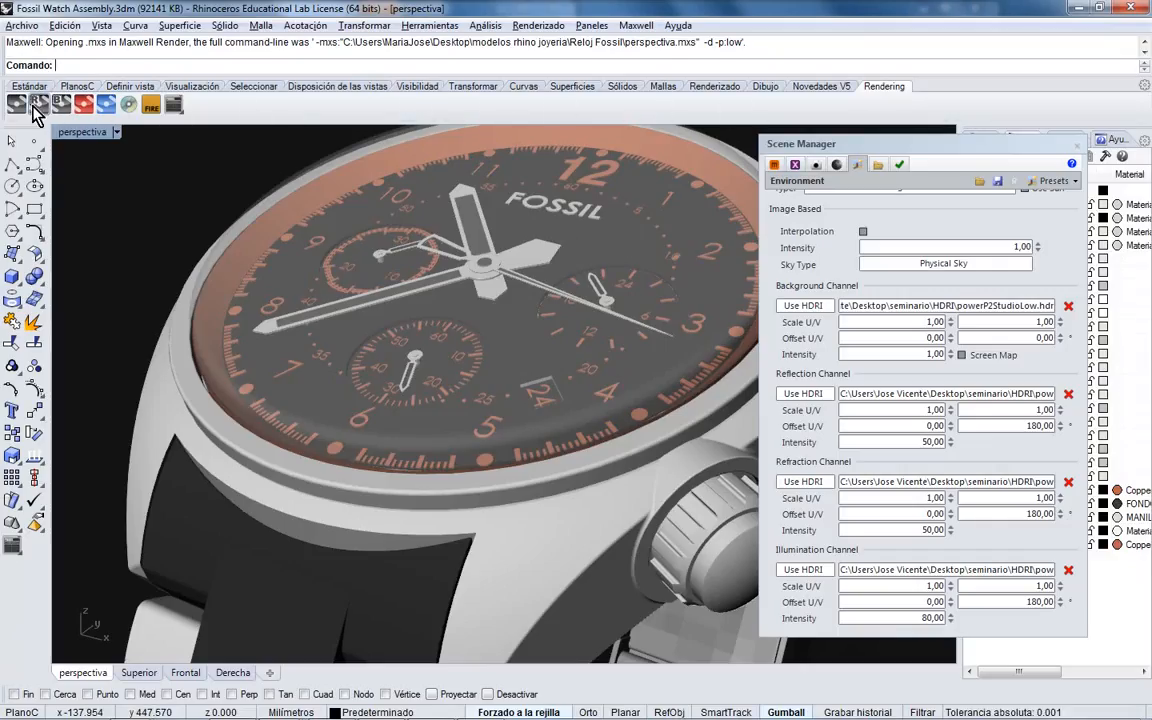
- Render the watch's perspective view in Maxwell and bring up Task Manager
{"action": "left_click", "coordinate": [17, 104]}
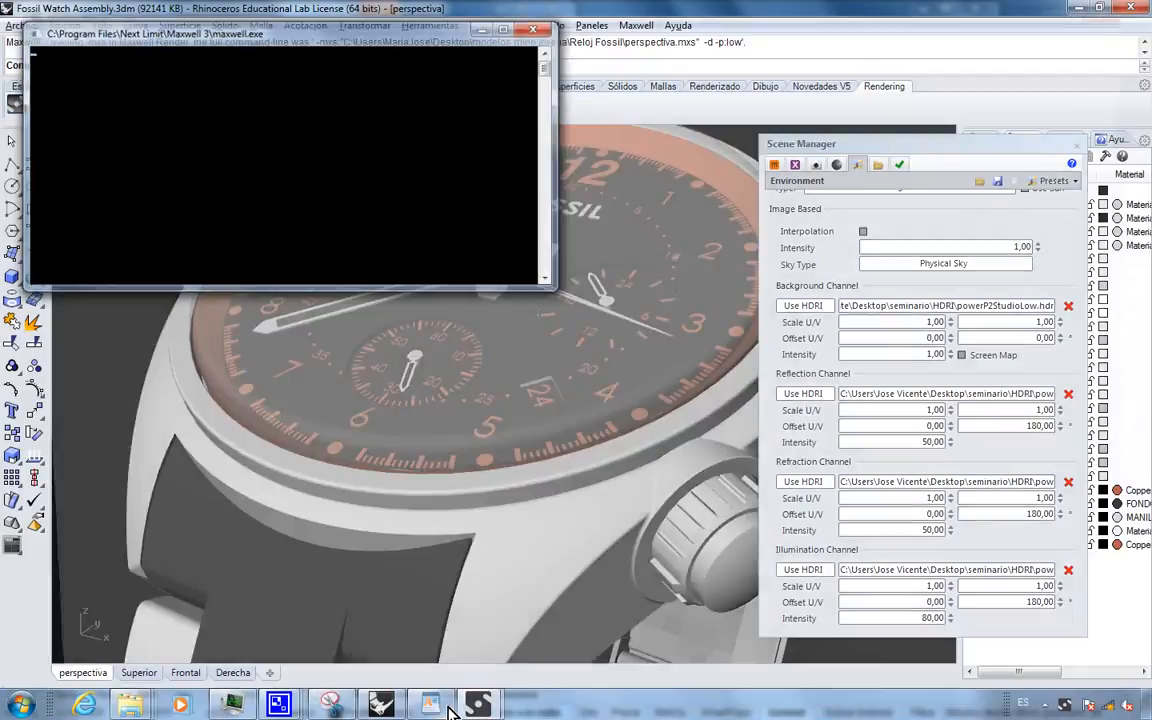
{"action": "left_click", "coordinate": [232, 705]}
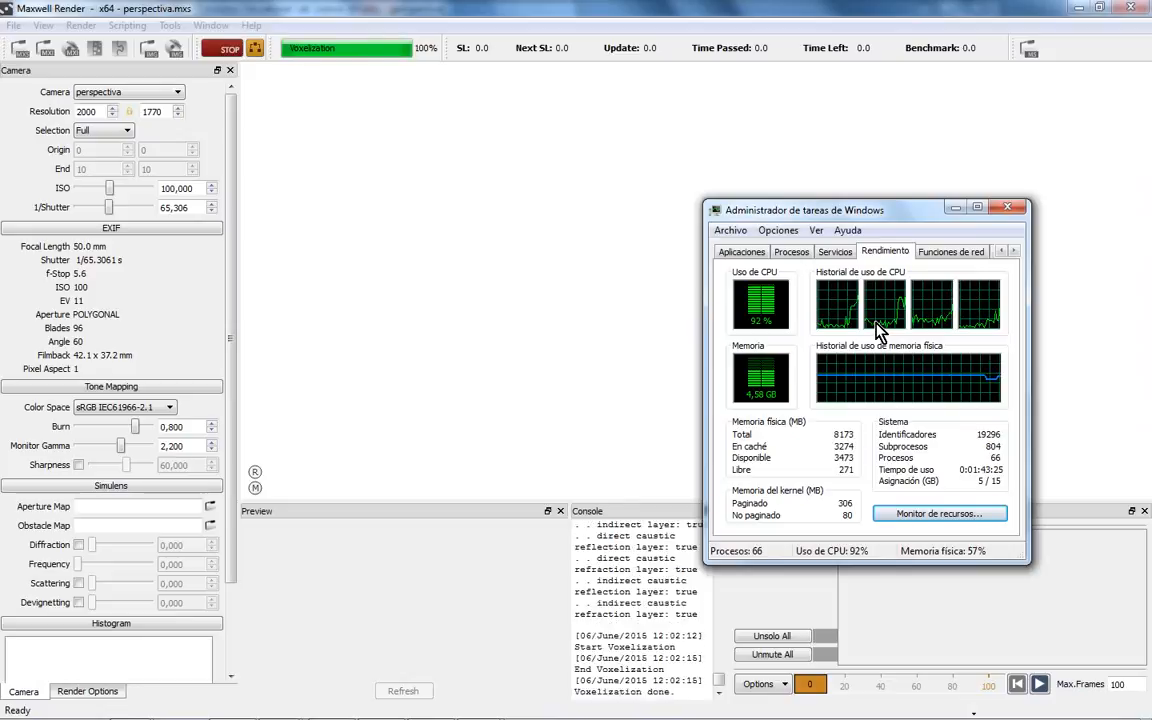
- Move Task Manager aside to watch CPU reach 100%, then stop the Maxwell render
{"action": "left_click_drag", "start_coordinate": [892, 222], "coordinate": [876, 215]}
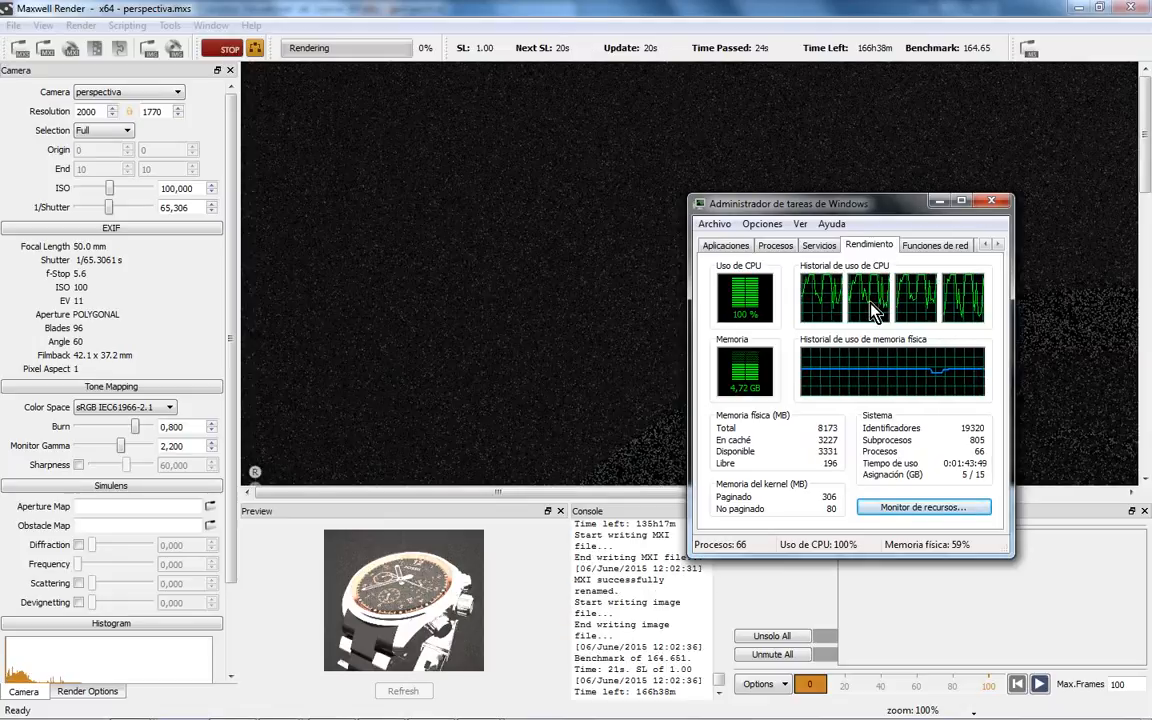
{"action": "left_click_drag", "start_coordinate": [852, 212], "coordinate": [803, 209]}
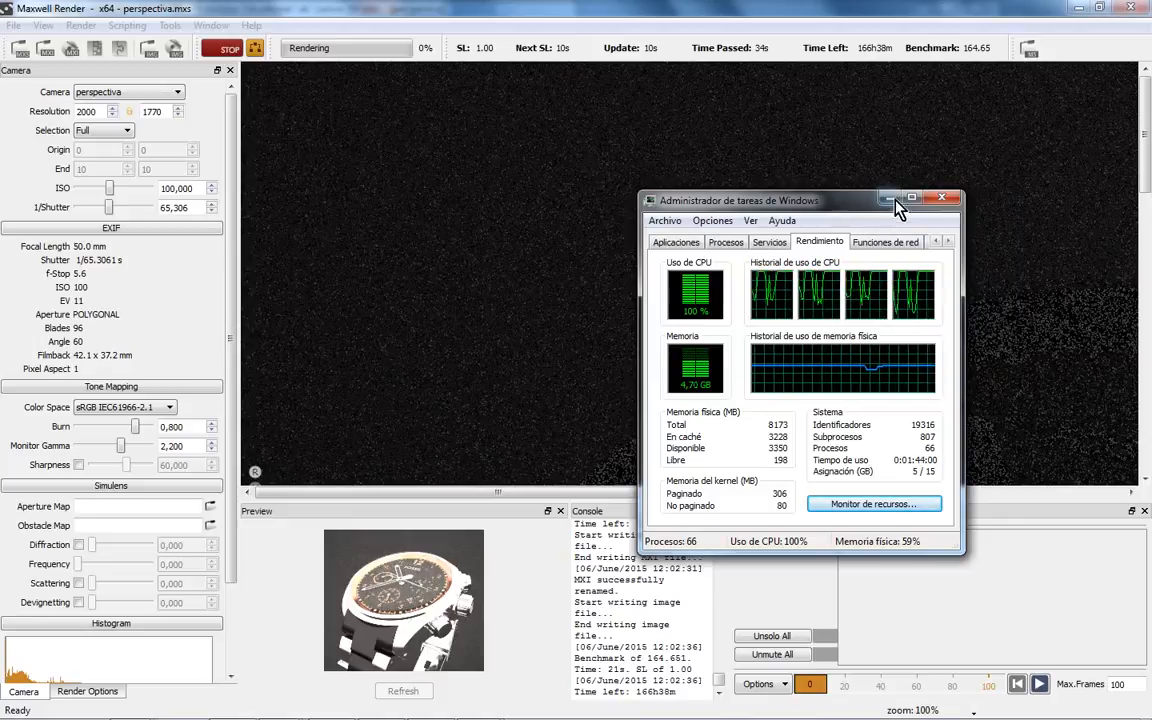
{"action": "left_click", "coordinate": [806, 180]}
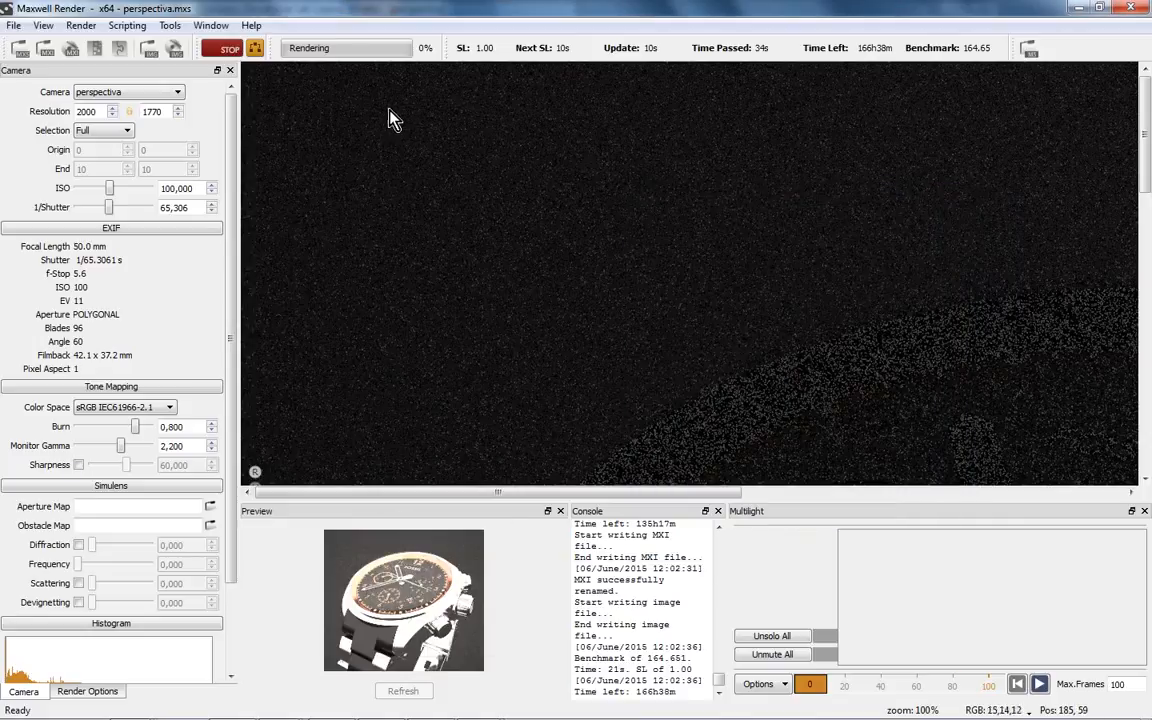
{"action": "left_click", "coordinate": [228, 52]}
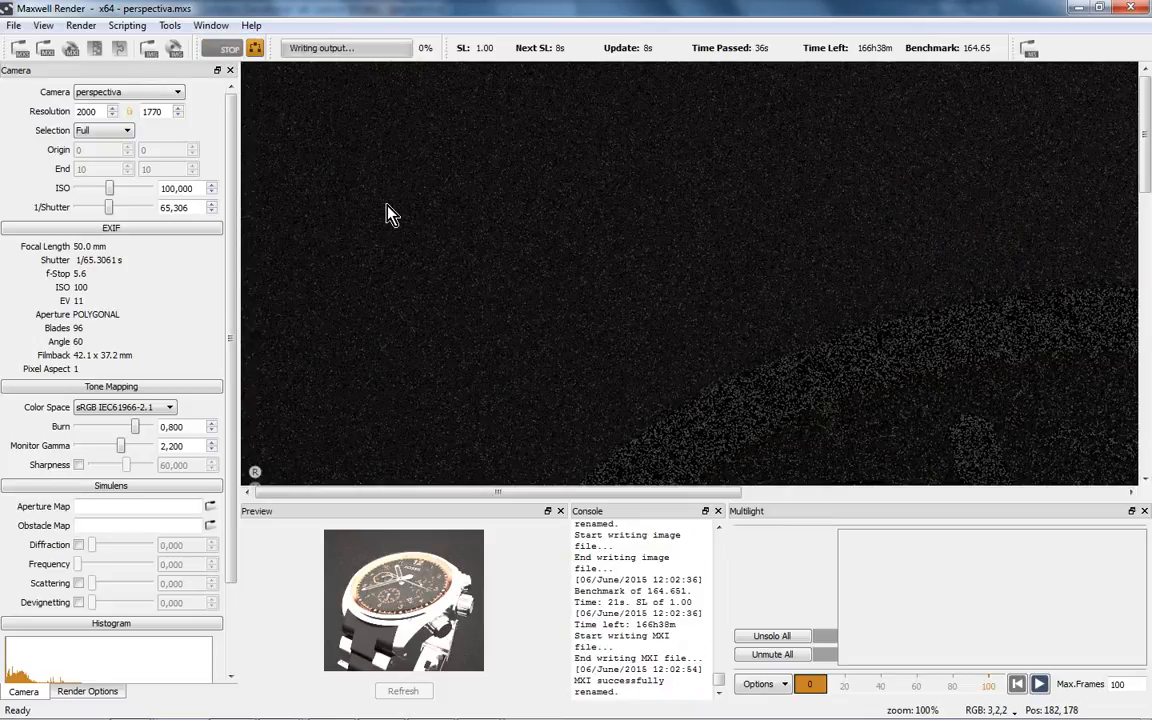
- Change CPU Threads from Automatic to 3 in Render Options and start rendering again
{"action": "left_click_drag", "start_coordinate": [231, 360], "coordinate": [235, 522]}
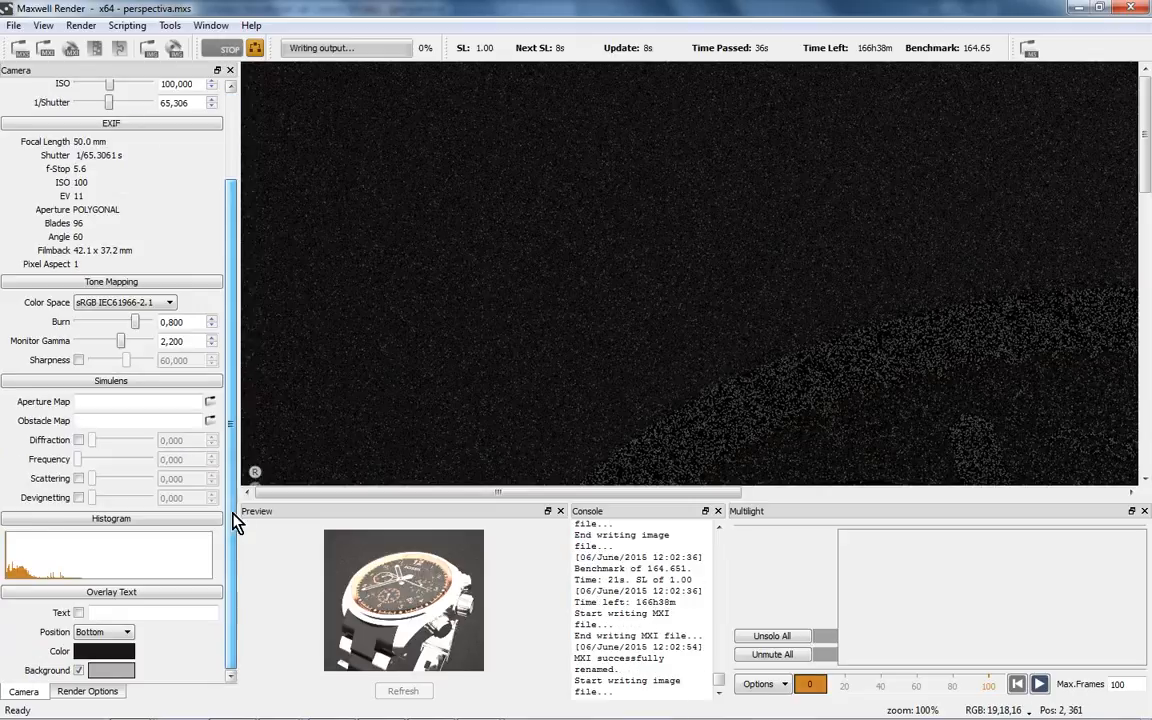
{"action": "left_click", "coordinate": [104, 692]}
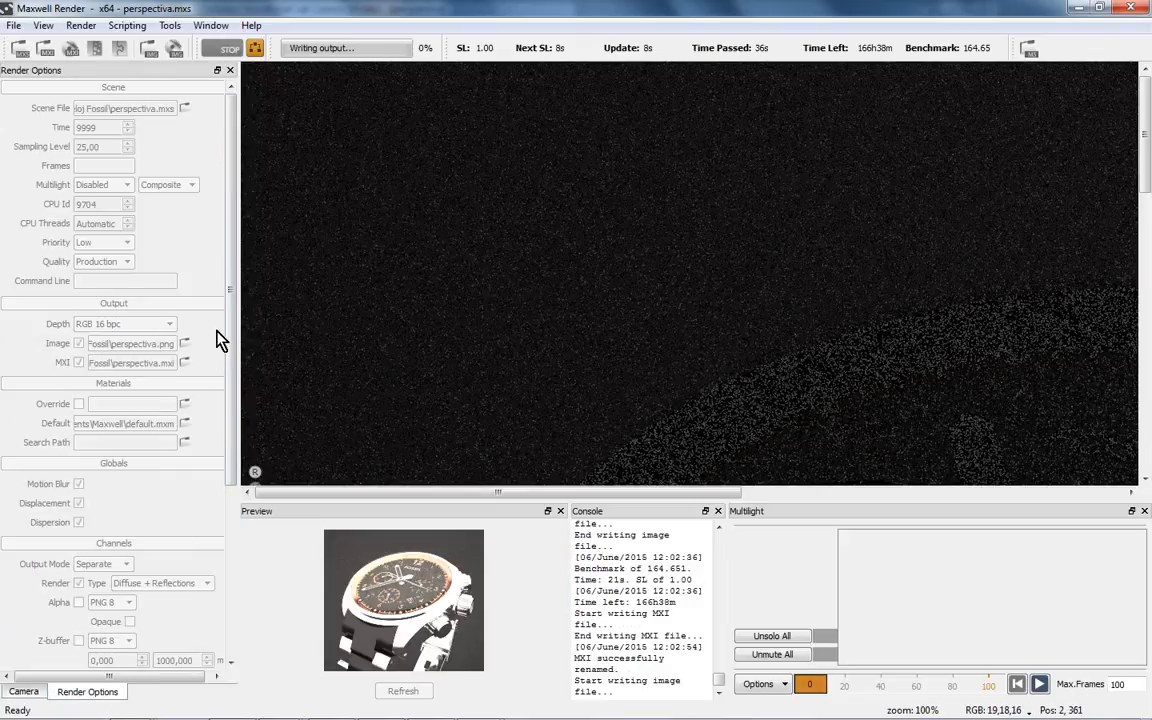
{"action": "left_click", "coordinate": [224, 48]}
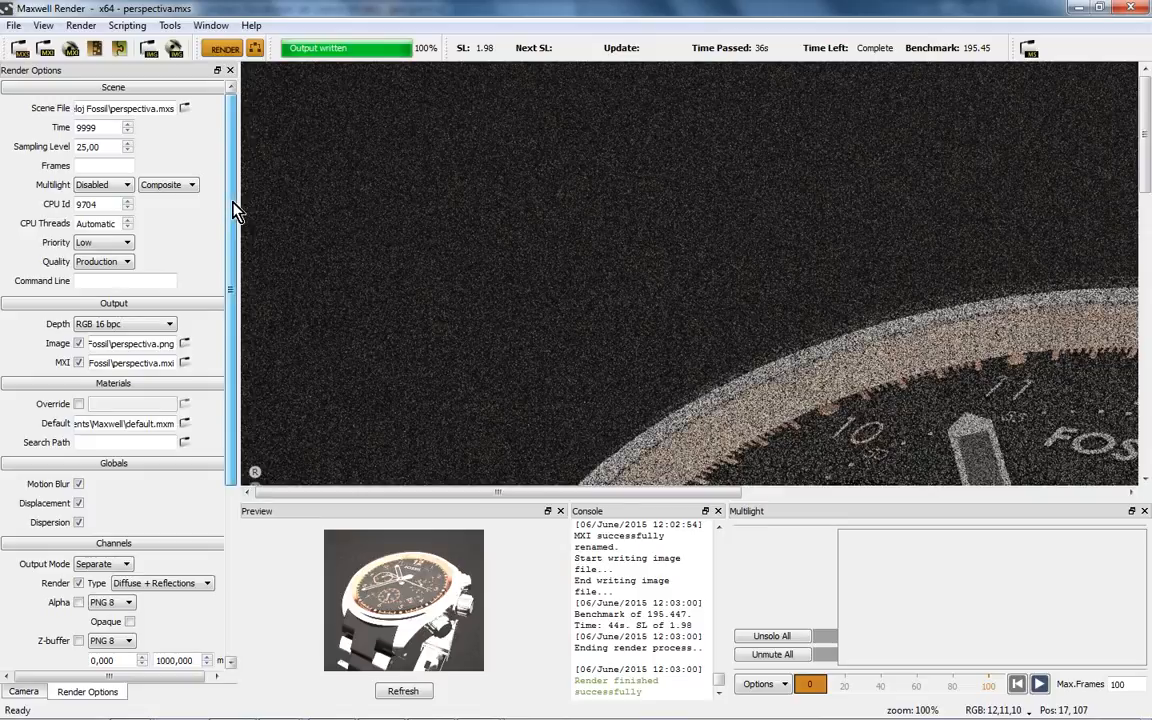
{"action": "mouse_move", "coordinate": [232, 210]}
{"action": "left_mouse_down"}
{"action": "mouse_move", "coordinate": [231, 398]}
{"action": "mouse_move", "coordinate": [230, 193]}
{"action": "left_mouse_up"}
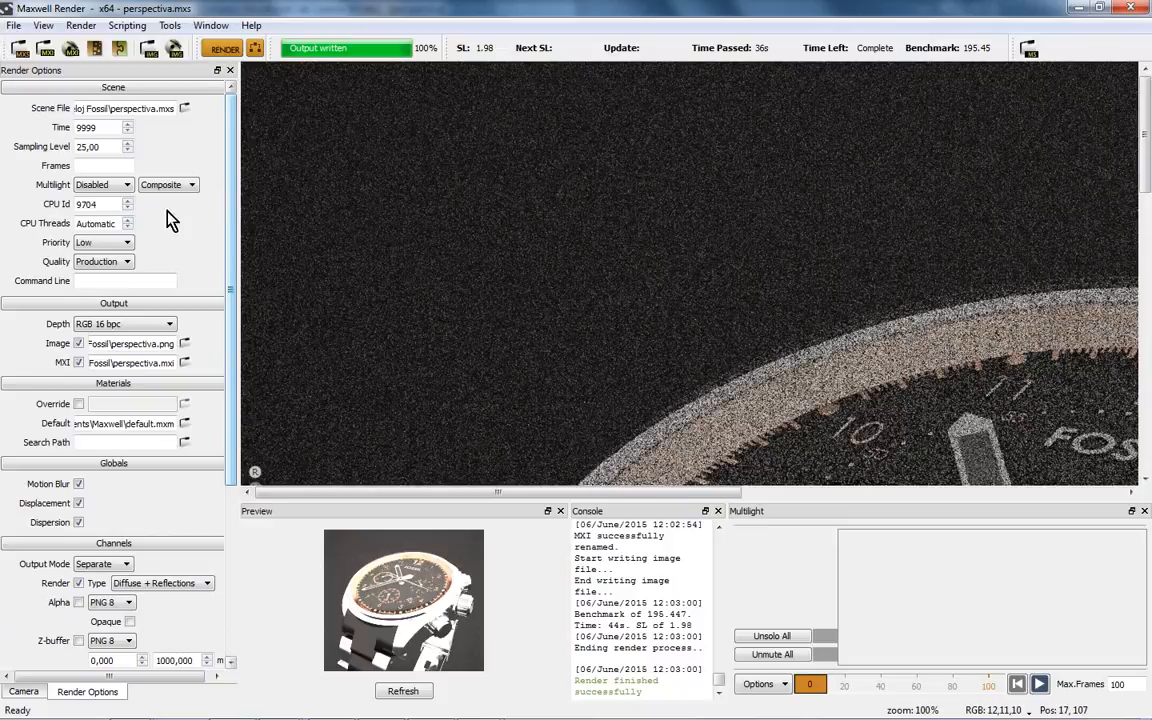
{"action": "double_click", "coordinate": [91, 225]}
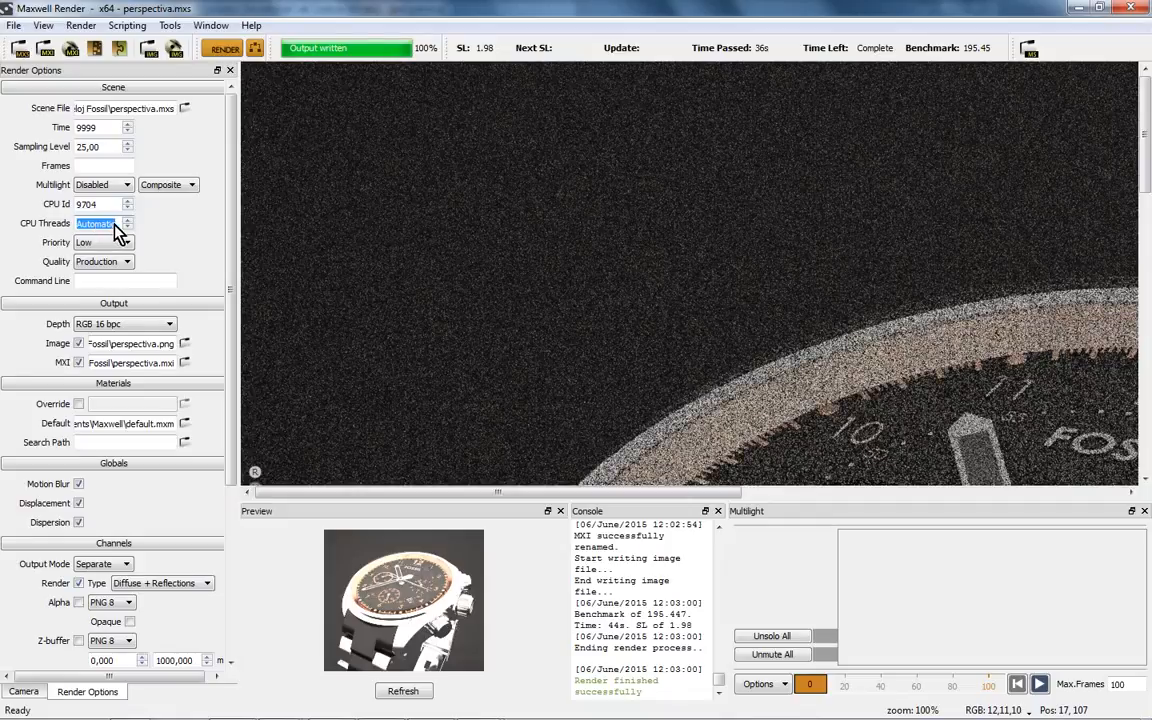
{"action": "left_click", "coordinate": [127, 220]}
{"action": "left_click", "coordinate": [127, 220]}
{"action": "left_click", "coordinate": [127, 220]}
{"action": "left_click", "coordinate": [222, 48]}
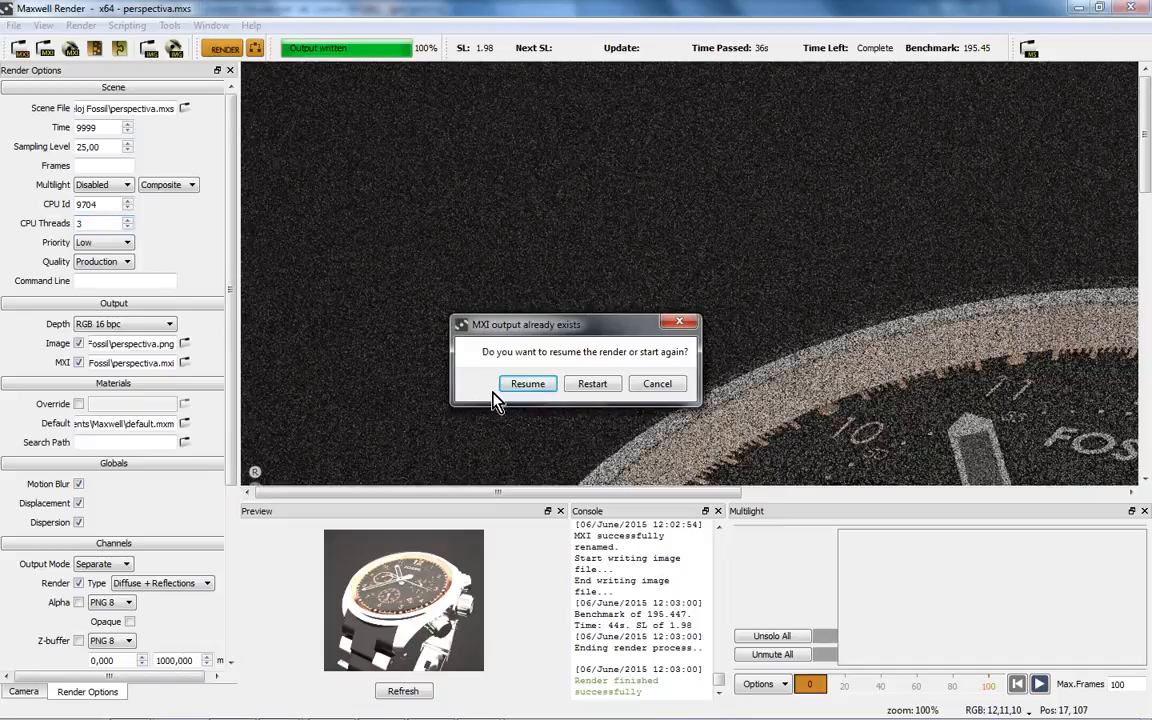
- Restart the render from scratch, overwriting the old output, and show Task Manager's CPU graphs
{"action": "left_click", "coordinate": [591, 383]}
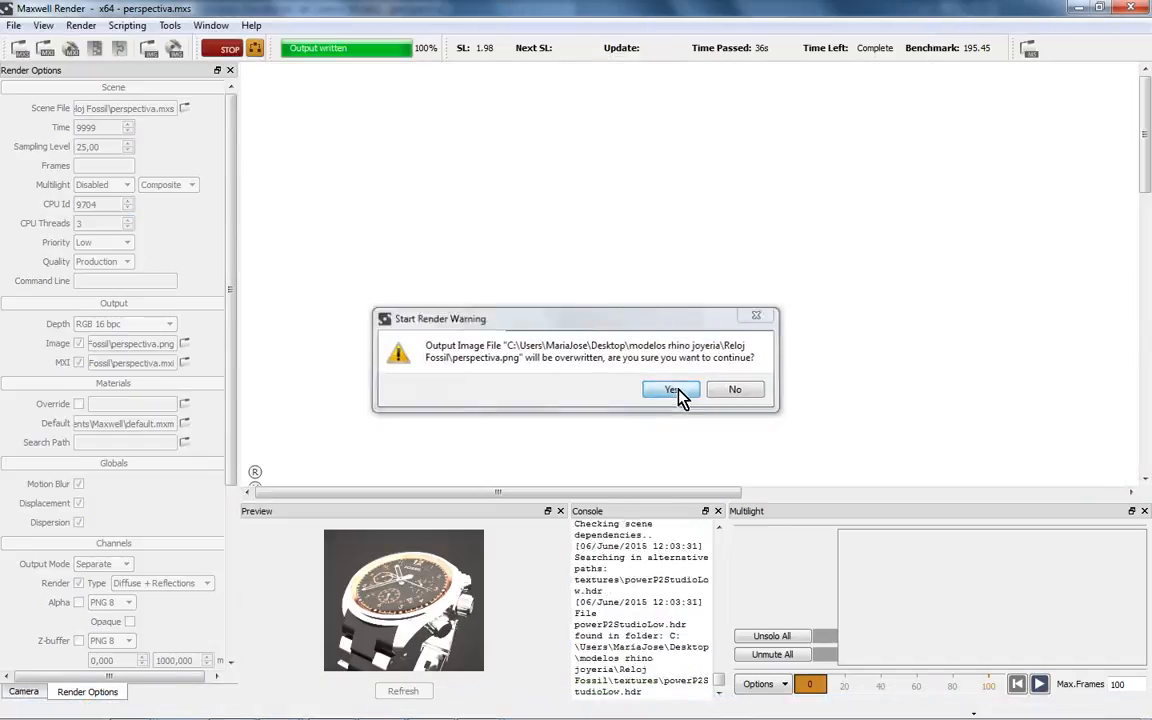
{"action": "left_click", "coordinate": [672, 390]}
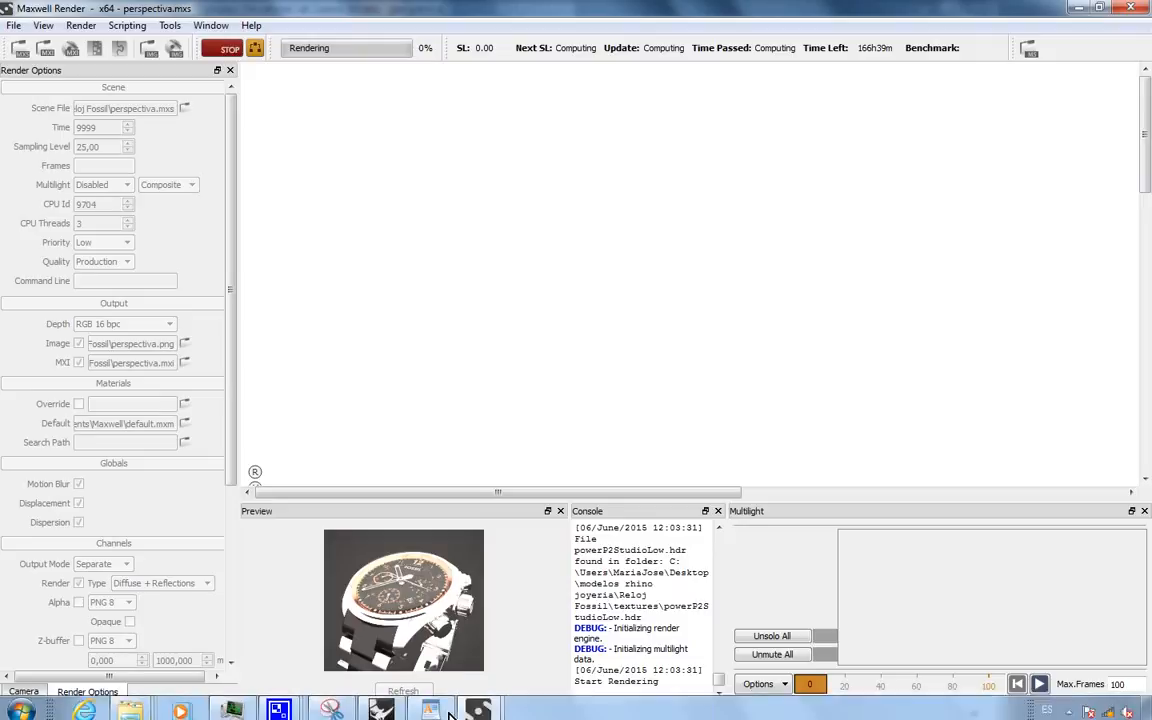
{"action": "left_click", "coordinate": [328, 706]}
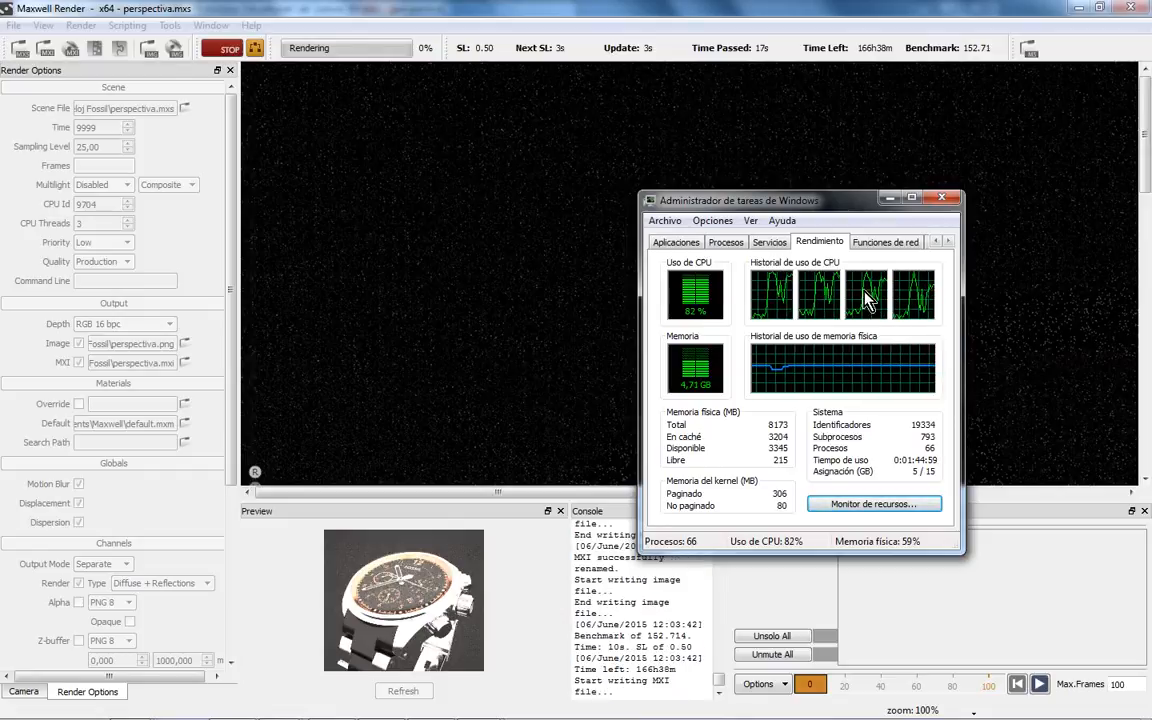
- Monitor the 3-thread CPU load up to SL 3.00, then hide Task Manager and stop rendering
{"action": "left_click_drag", "start_coordinate": [738, 200], "coordinate": [674, 202]}
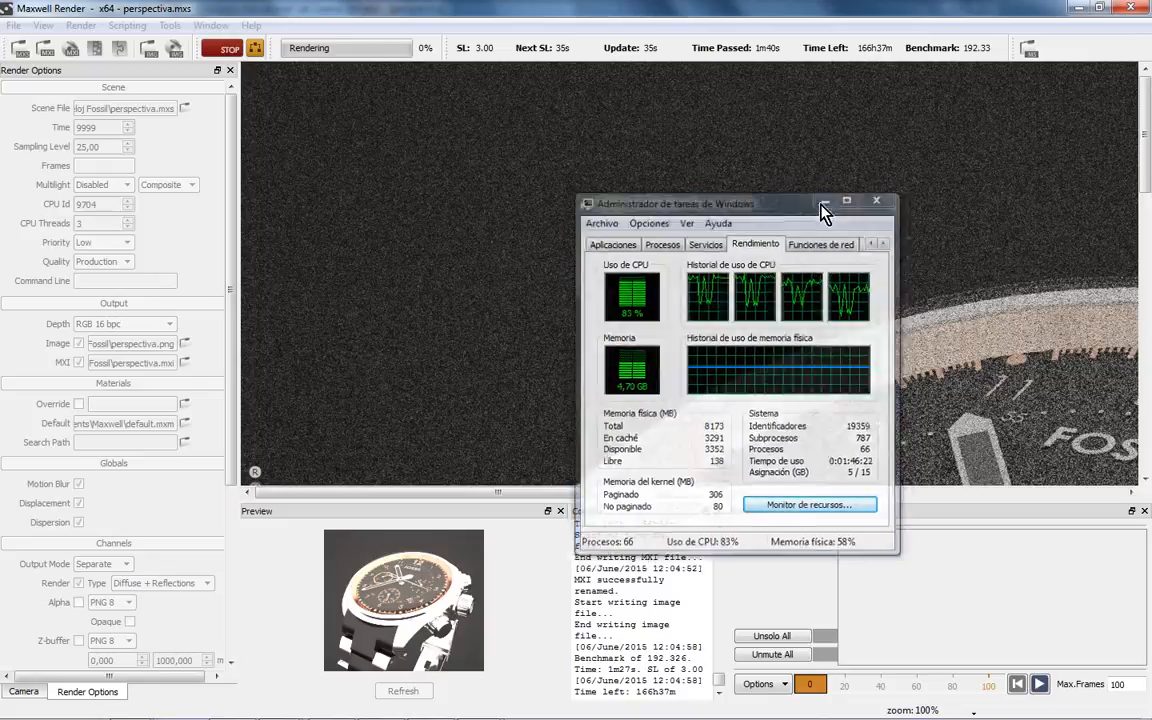
{"action": "left_click", "coordinate": [826, 201]}
{"action": "left_click", "coordinate": [228, 48]}
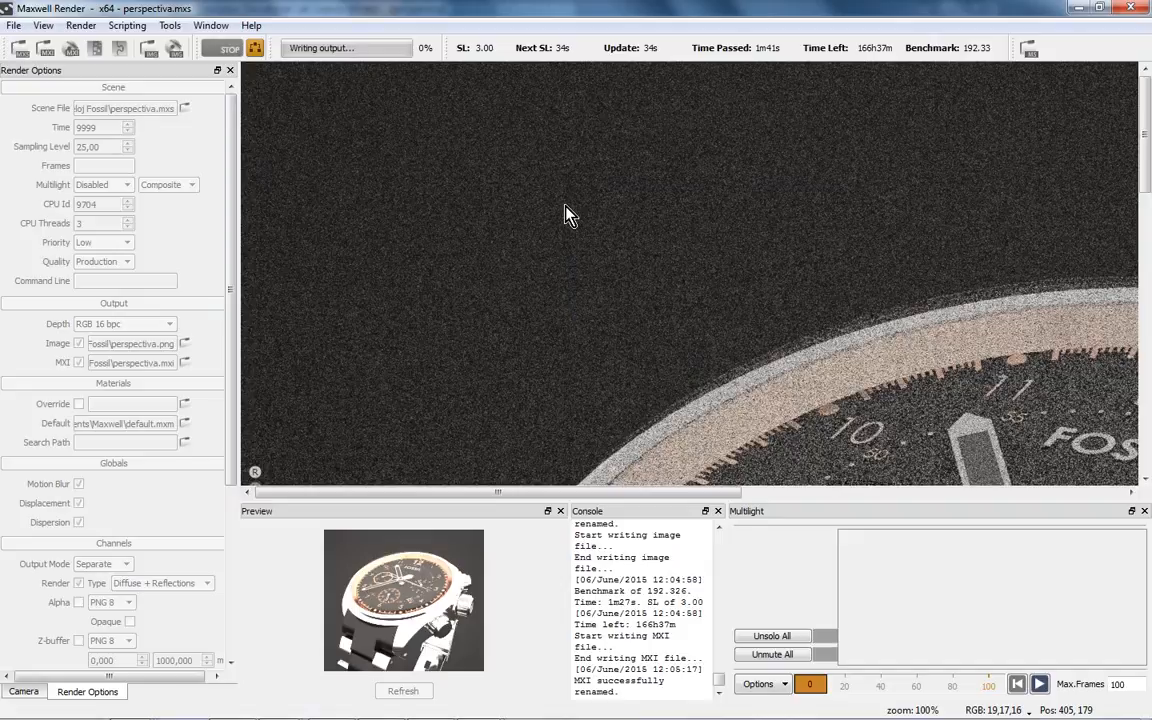
- Bring up the Open MXI dialog and locate the seminario\Reloj Fossil folder in Explorer
{"action": "left_click", "coordinate": [225, 48]}
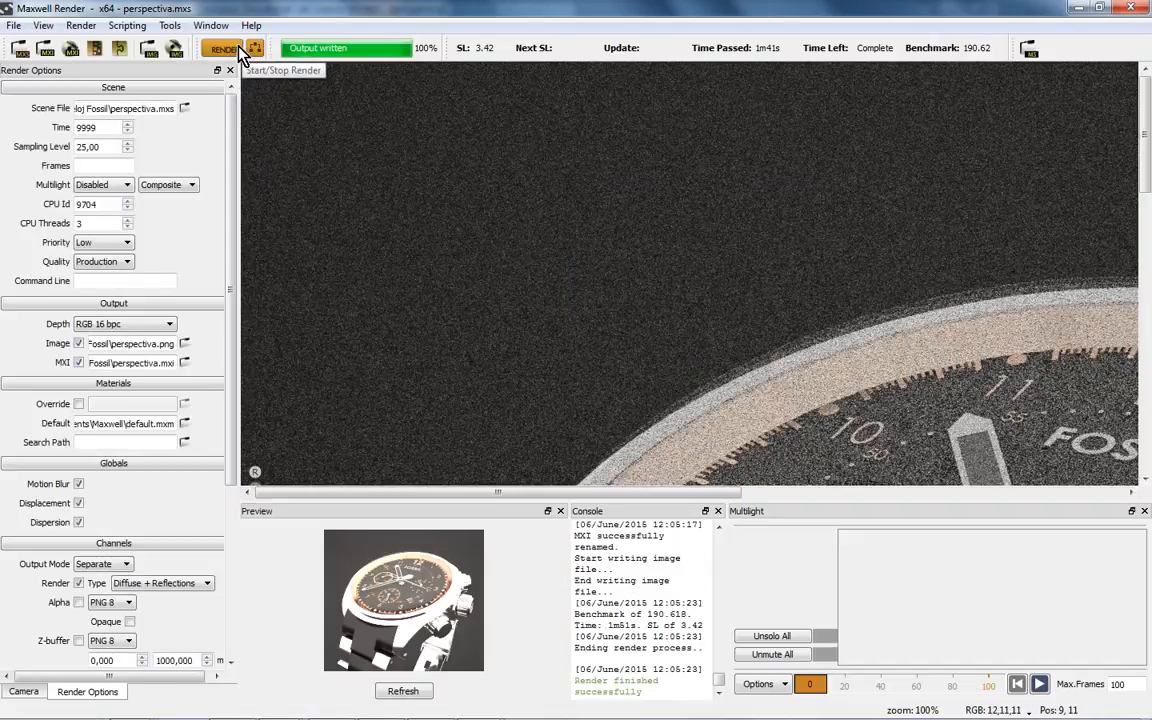
{"action": "left_click", "coordinate": [46, 50]}
{"action": "left_click", "coordinate": [460, 360]}
{"action": "left_click", "coordinate": [480, 377]}
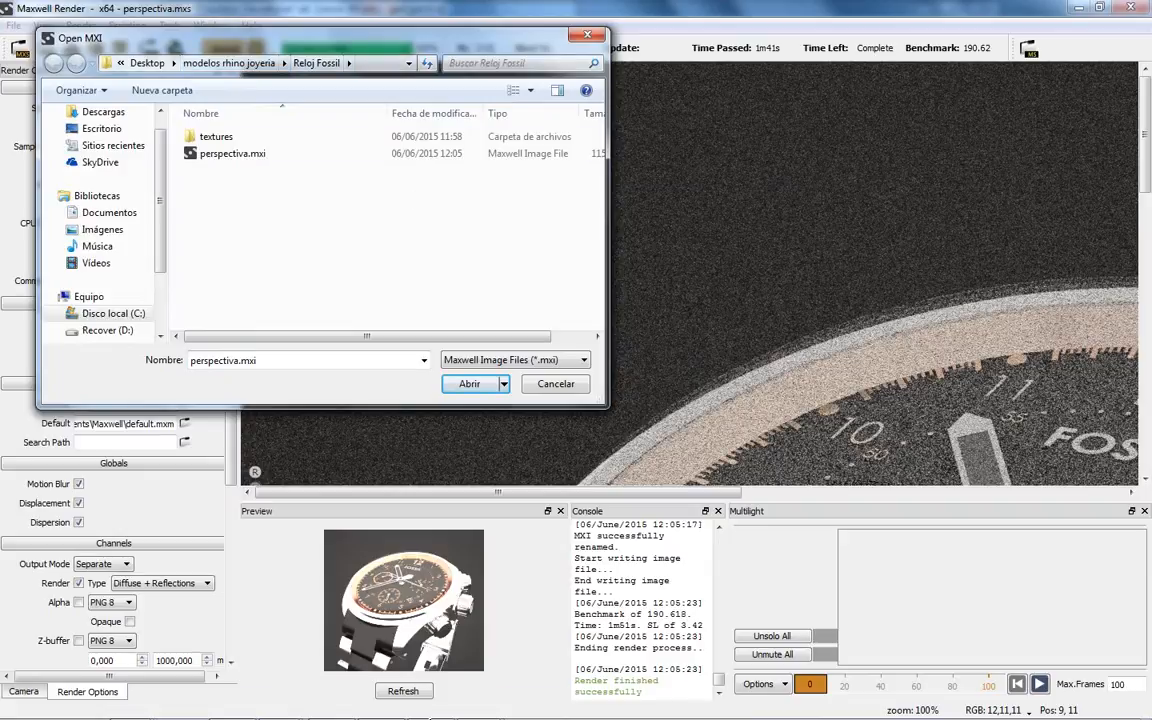
{"action": "right_click", "coordinate": [131, 704]}
{"action": "left_click", "coordinate": [112, 654]}
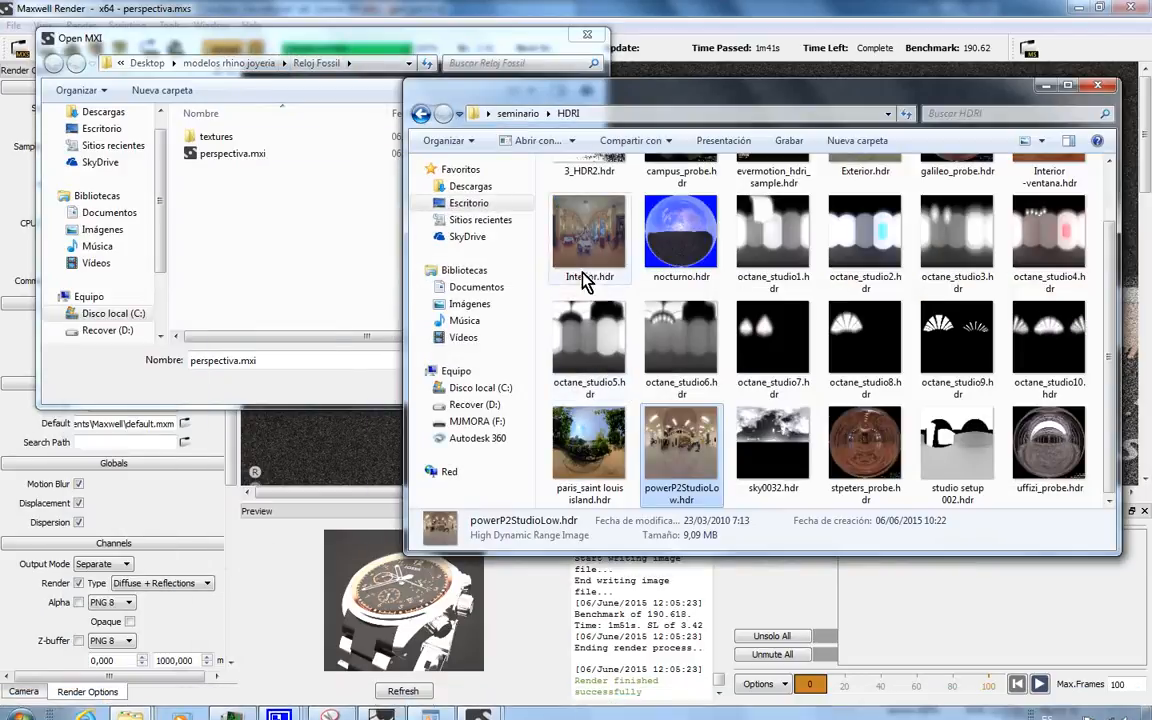
{"action": "left_click", "coordinate": [528, 115]}
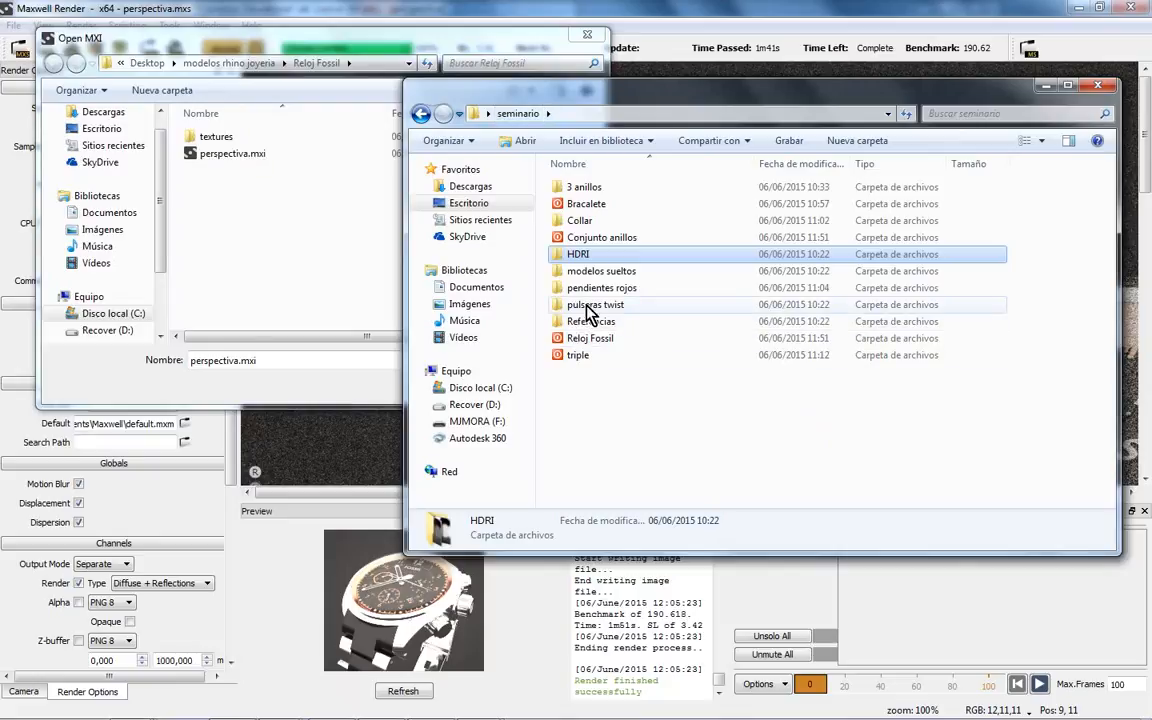
{"action": "double_click", "coordinate": [591, 338]}
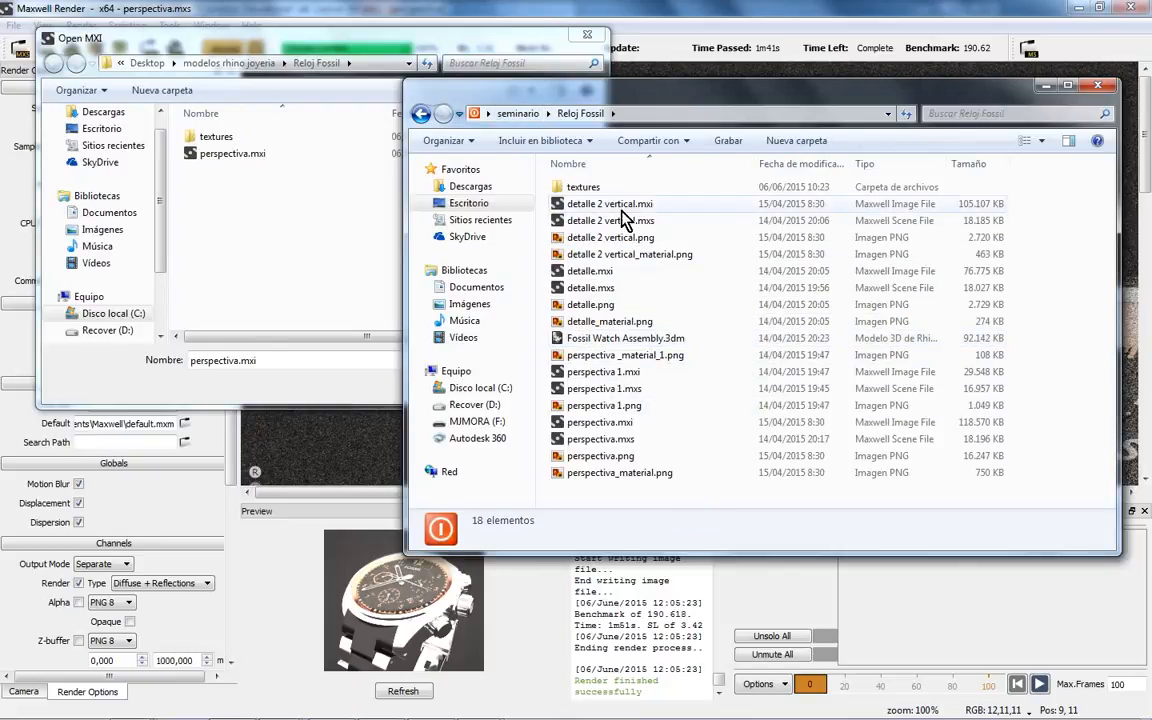
{"action": "left_click", "coordinate": [245, 200]}
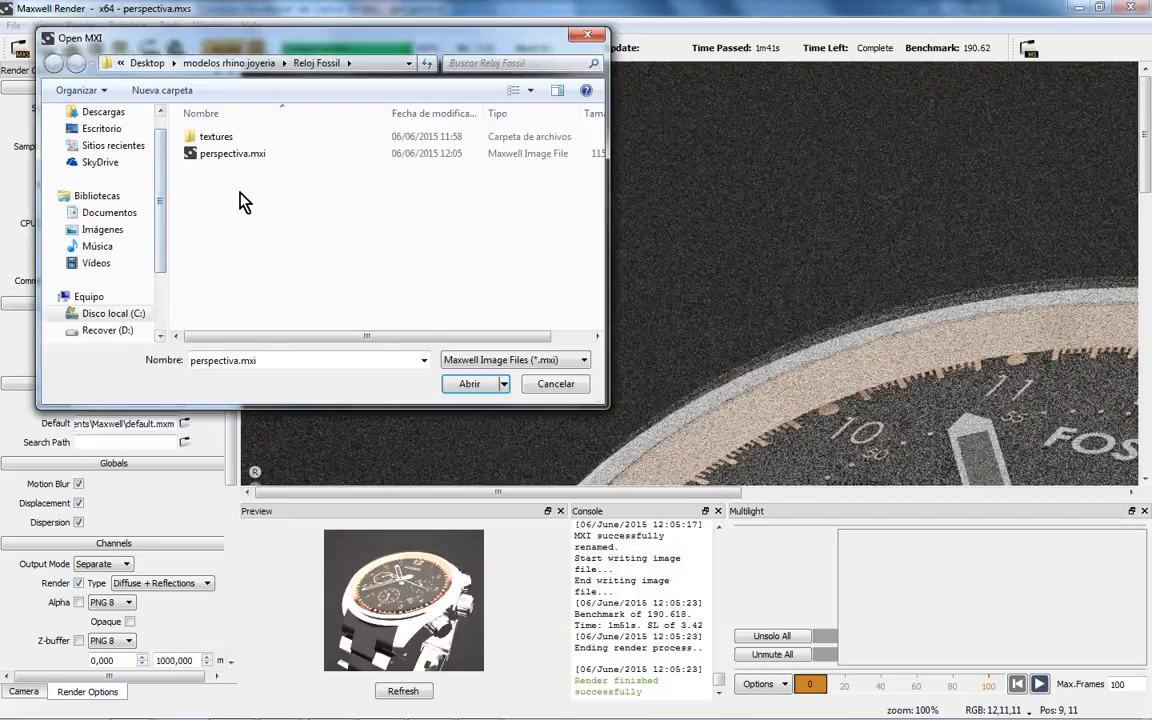
- Browse to Escritorio > seminario > Reloj Fossil and open detalle 2 vertical.mxi
{"action": "left_click", "coordinate": [147, 62]}
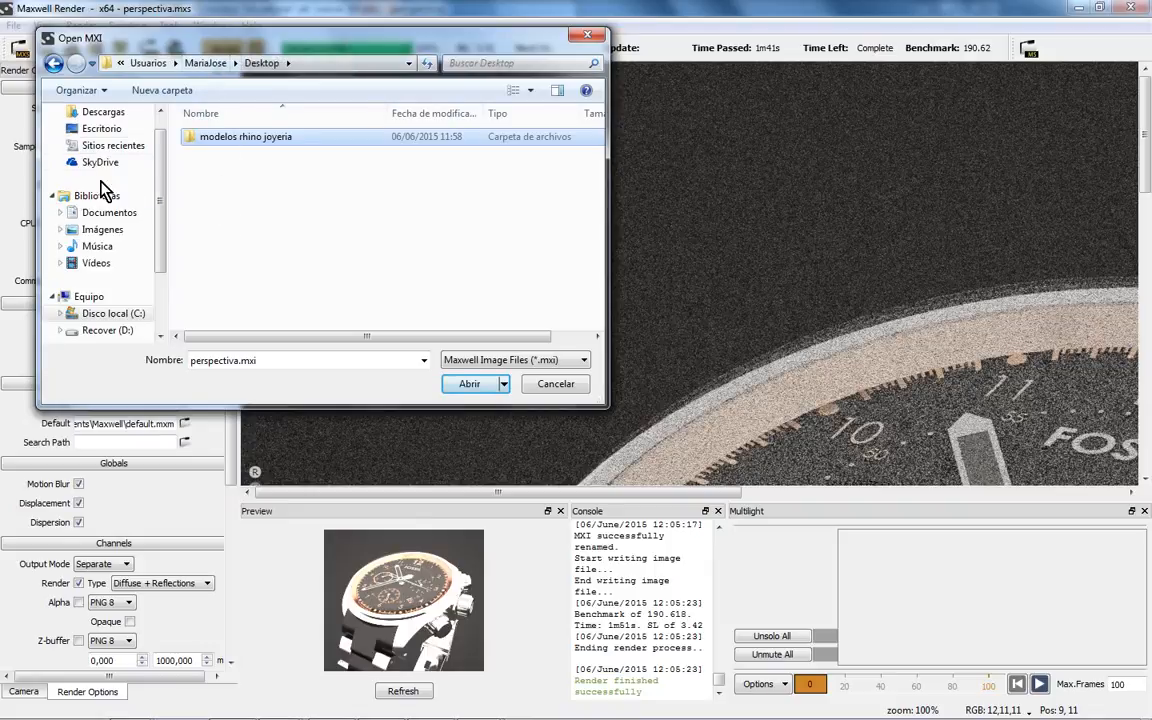
{"action": "left_click", "coordinate": [101, 128]}
{"action": "double_click", "coordinate": [200, 228]}
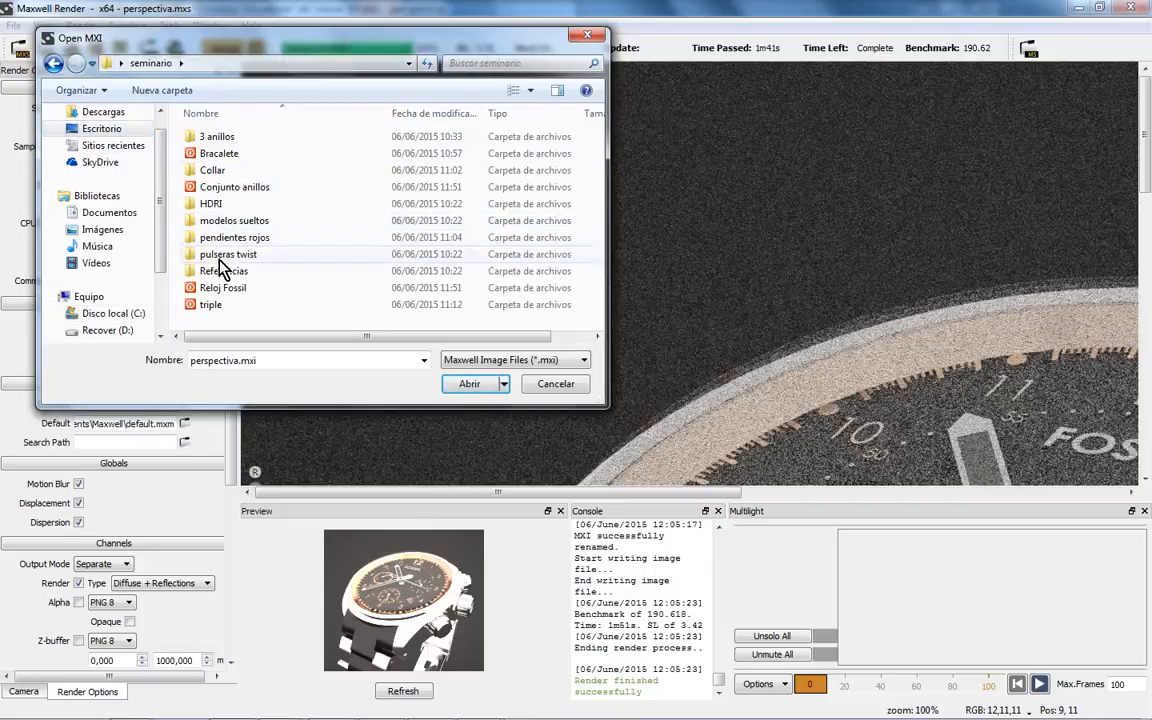
{"action": "double_click", "coordinate": [205, 285]}
{"action": "left_click", "coordinate": [228, 153]}
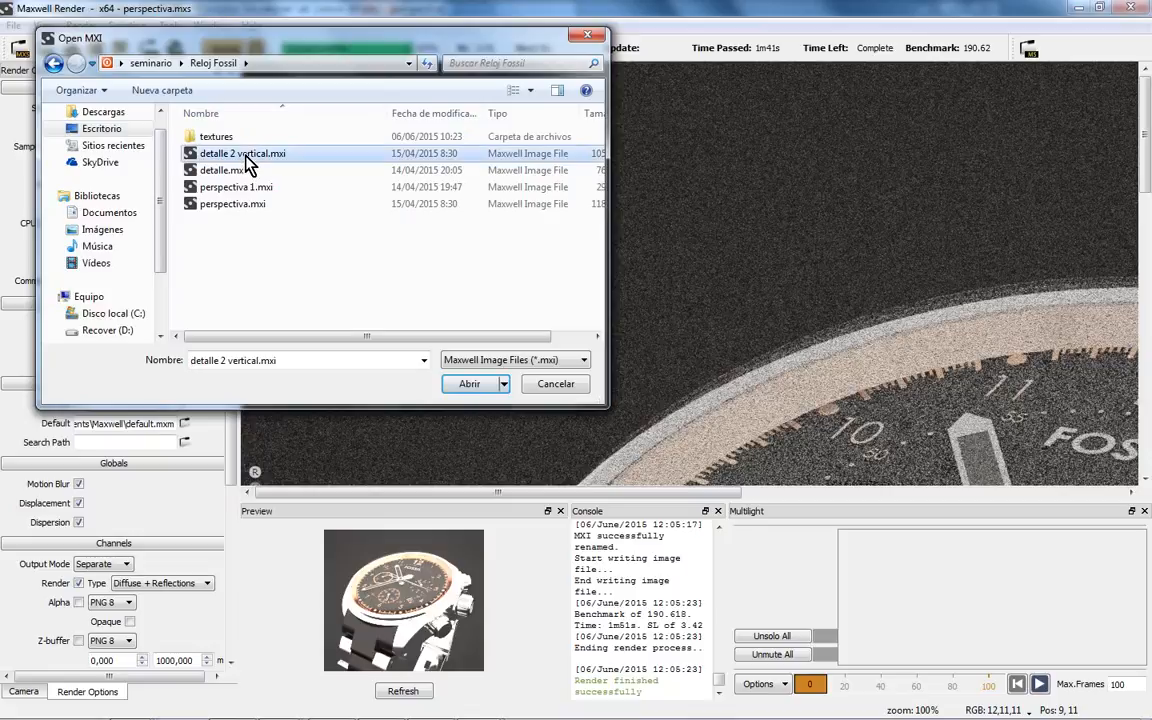
{"action": "left_click", "coordinate": [472, 383]}
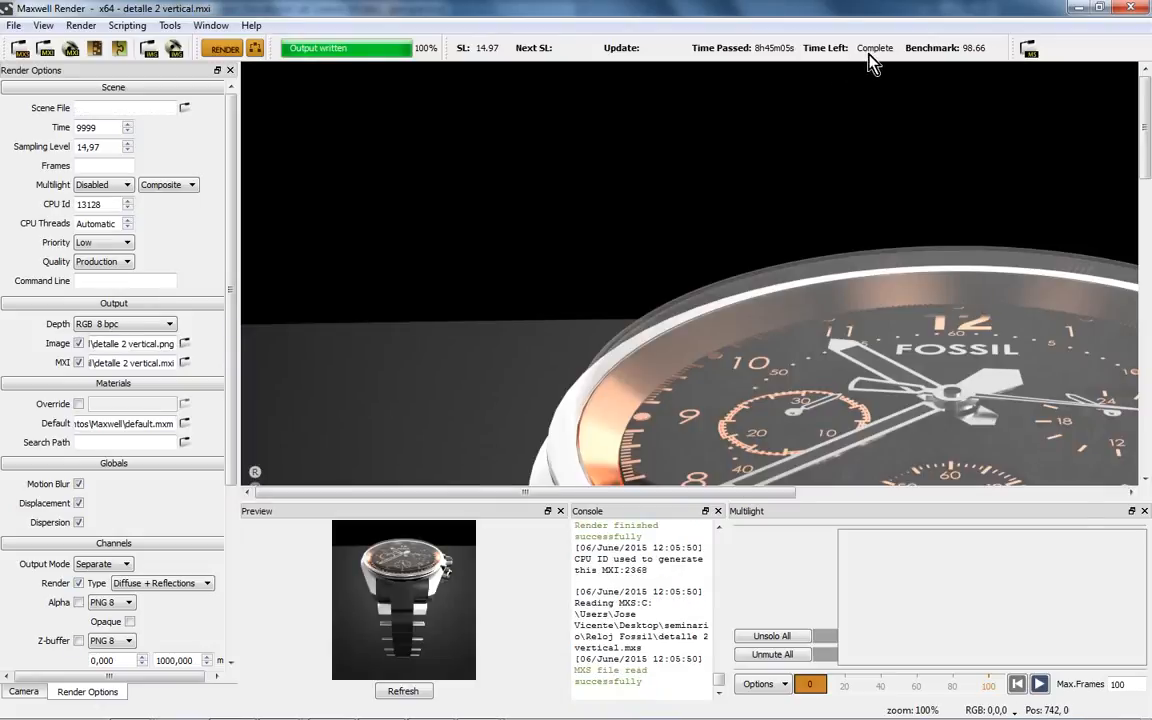
- Pan and zoom the detalle 2 vertical watch render to show the full dial
{"action": "right_click", "coordinate": [800, 362]}
{"action": "left_click", "coordinate": [850, 390]}
{"action": "left_click_drag", "start_coordinate": [800, 414], "coordinate": [650, 292]}
{"action": "scroll", "coordinate": [652, 286], "scroll_direction": "down", "scroll_amount": 3}
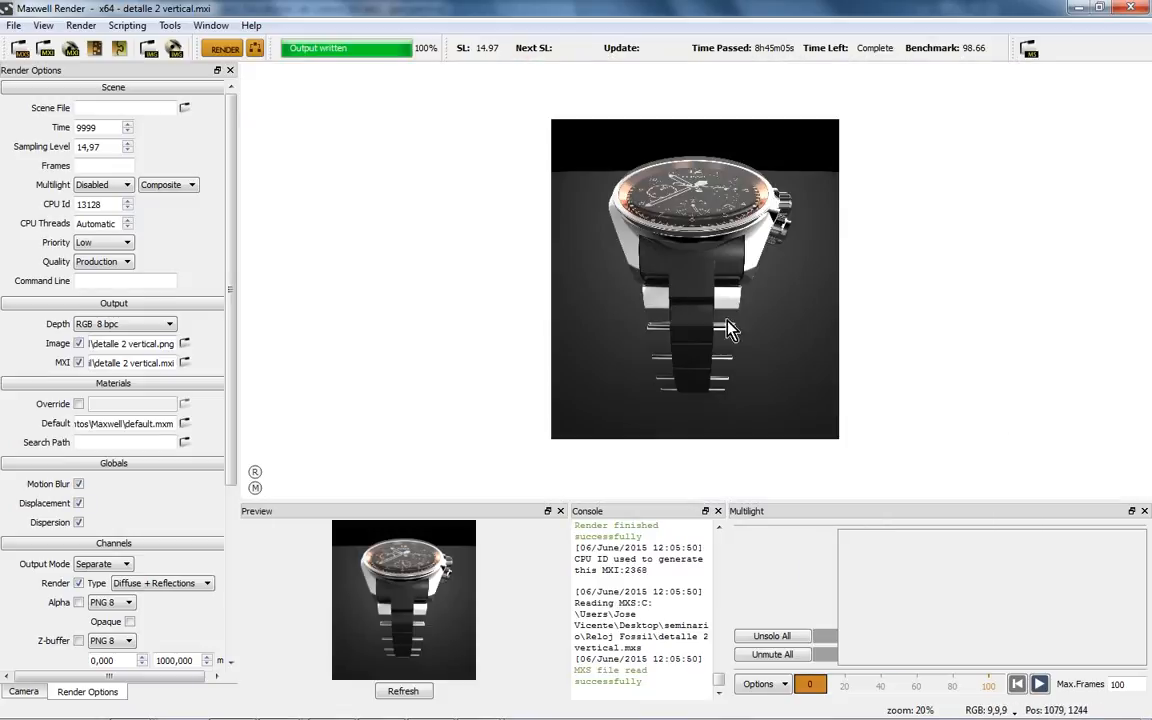
{"action": "scroll", "coordinate": [714, 283], "scroll_direction": "up", "scroll_amount": 2}
{"action": "left_click_drag", "start_coordinate": [752, 194], "coordinate": [763, 287]}
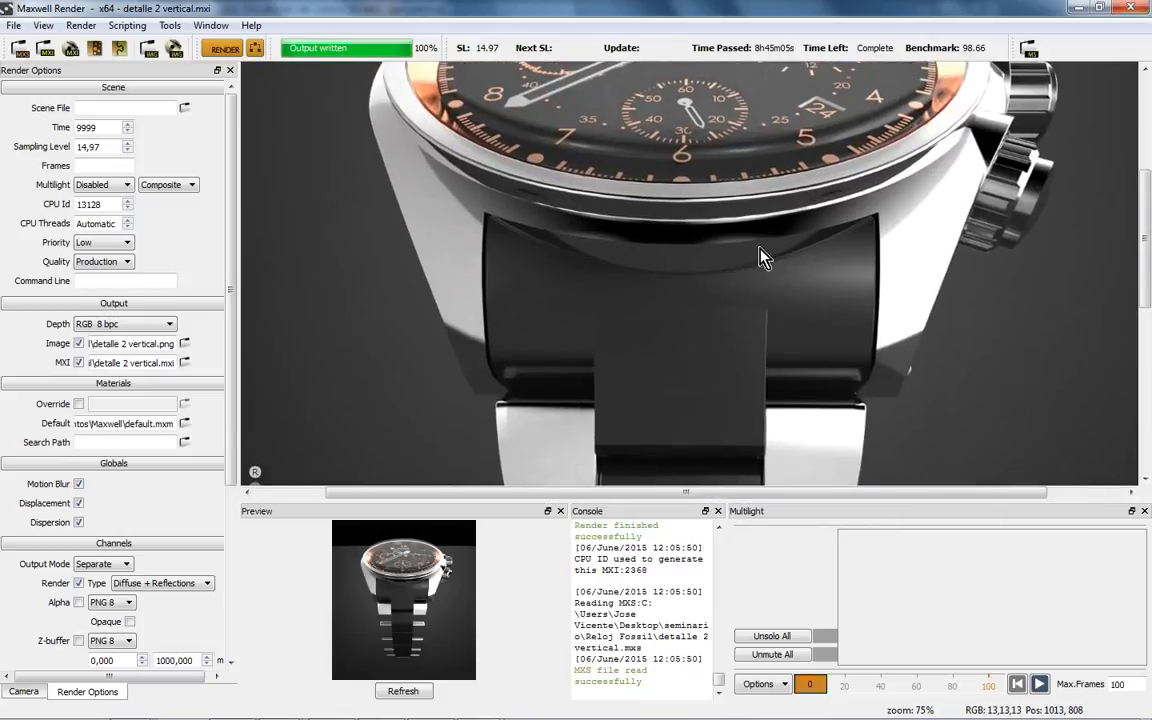
{"action": "left_click_drag", "start_coordinate": [756, 107], "coordinate": [752, 291]}
{"action": "scroll", "coordinate": [752, 291], "scroll_direction": "up", "scroll_amount": 1}
{"action": "scroll", "coordinate": [752, 291], "scroll_direction": "down", "scroll_amount": 1}
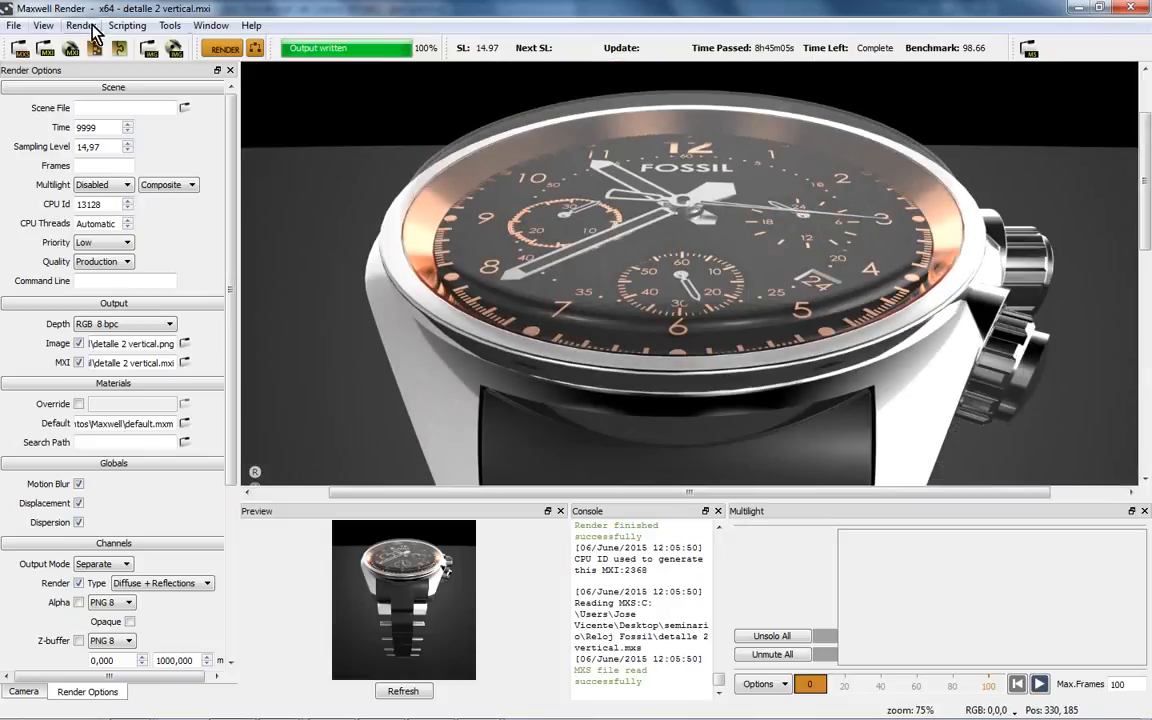
- Open triple\triple superior.mxi and frame the rings render in the view
{"action": "left_click", "coordinate": [45, 48]}
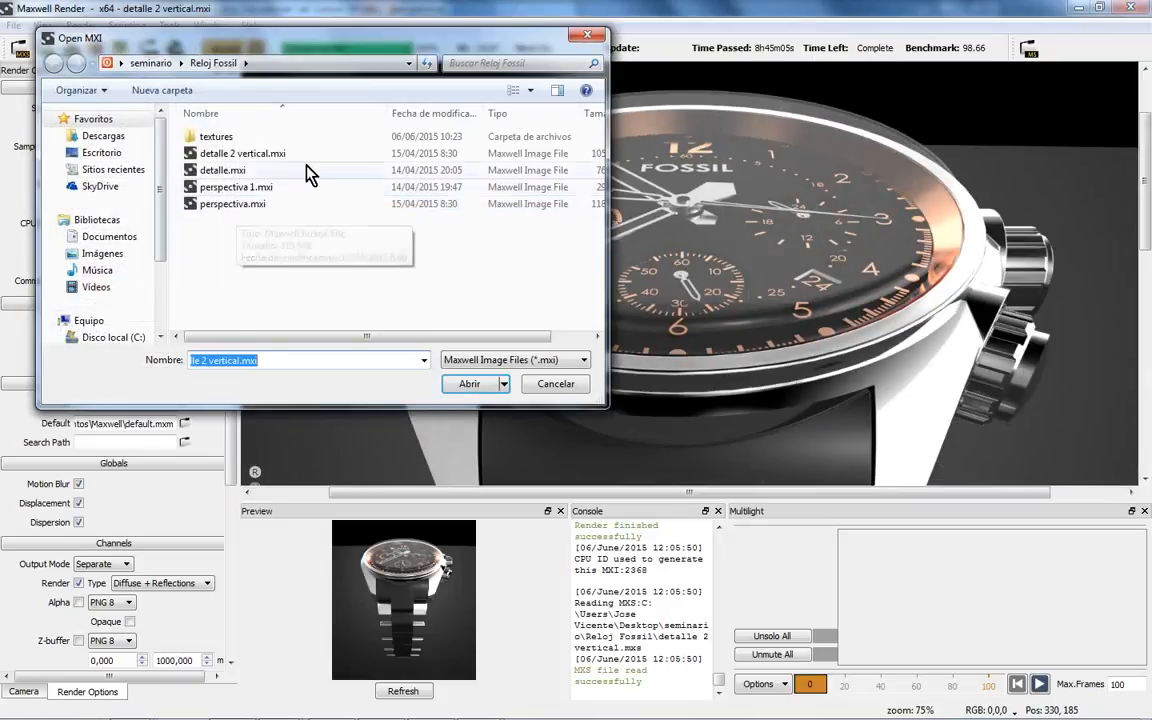
{"action": "left_click", "coordinate": [150, 63]}
{"action": "double_click", "coordinate": [208, 279]}
{"action": "left_click", "coordinate": [237, 154]}
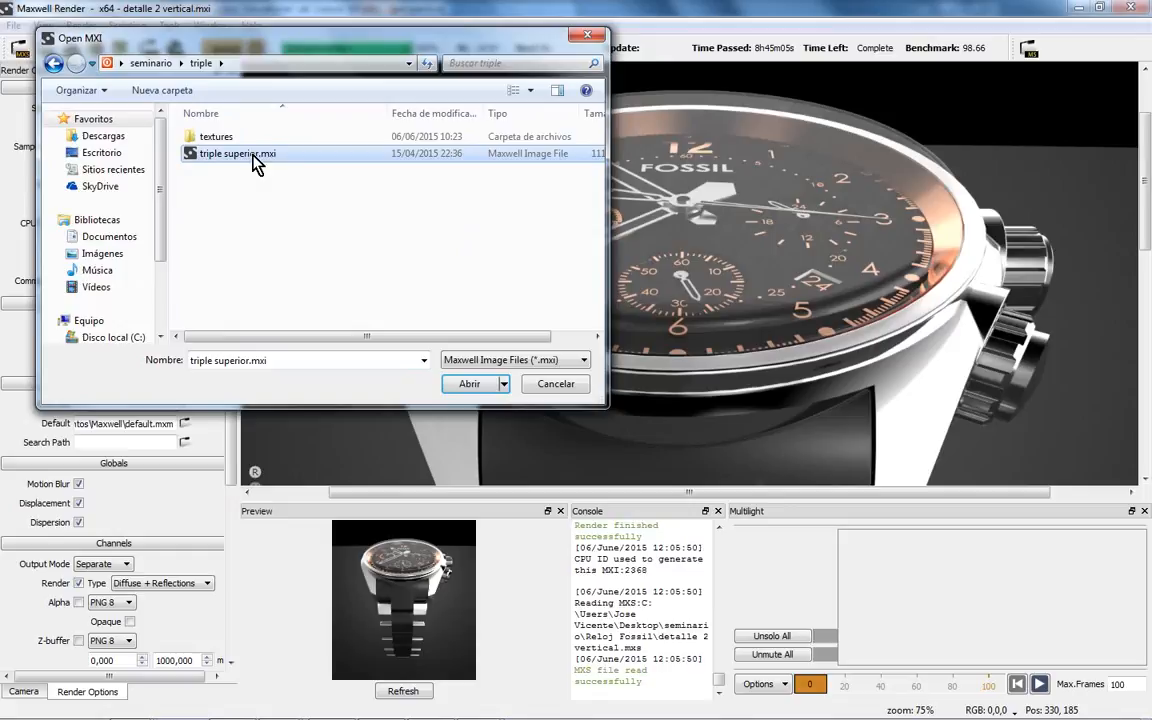
{"action": "left_click", "coordinate": [452, 390]}
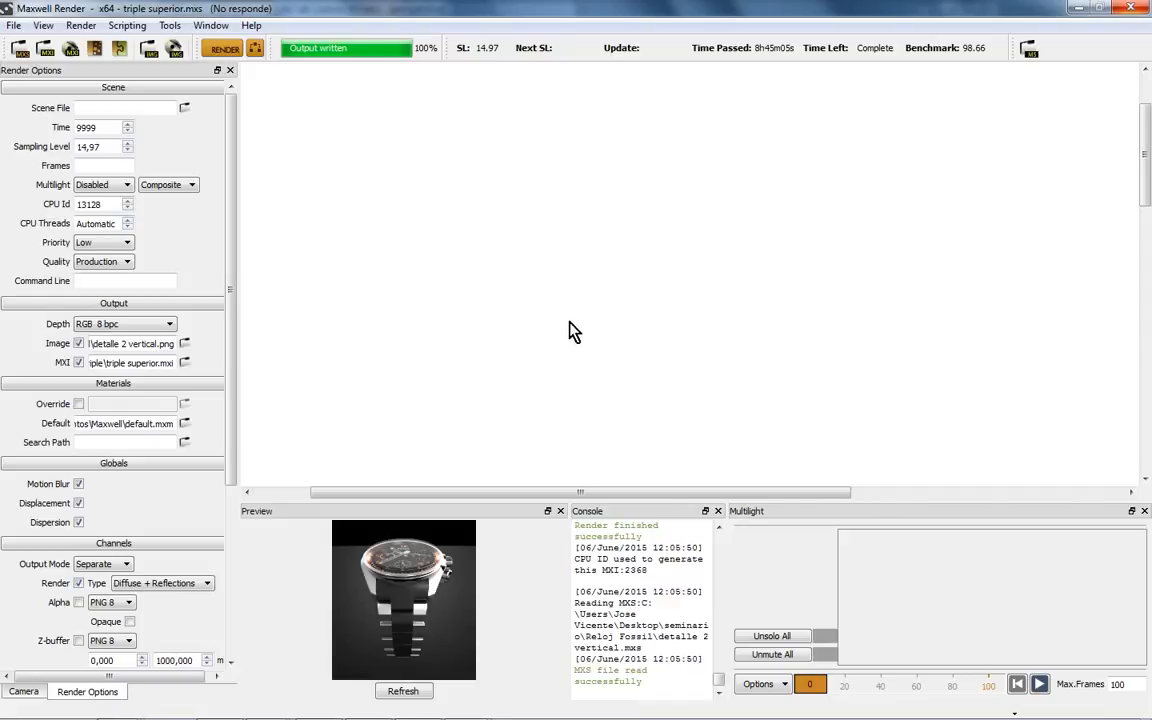
{"action": "scroll", "coordinate": [640, 345], "scroll_direction": "down", "scroll_amount": 3}
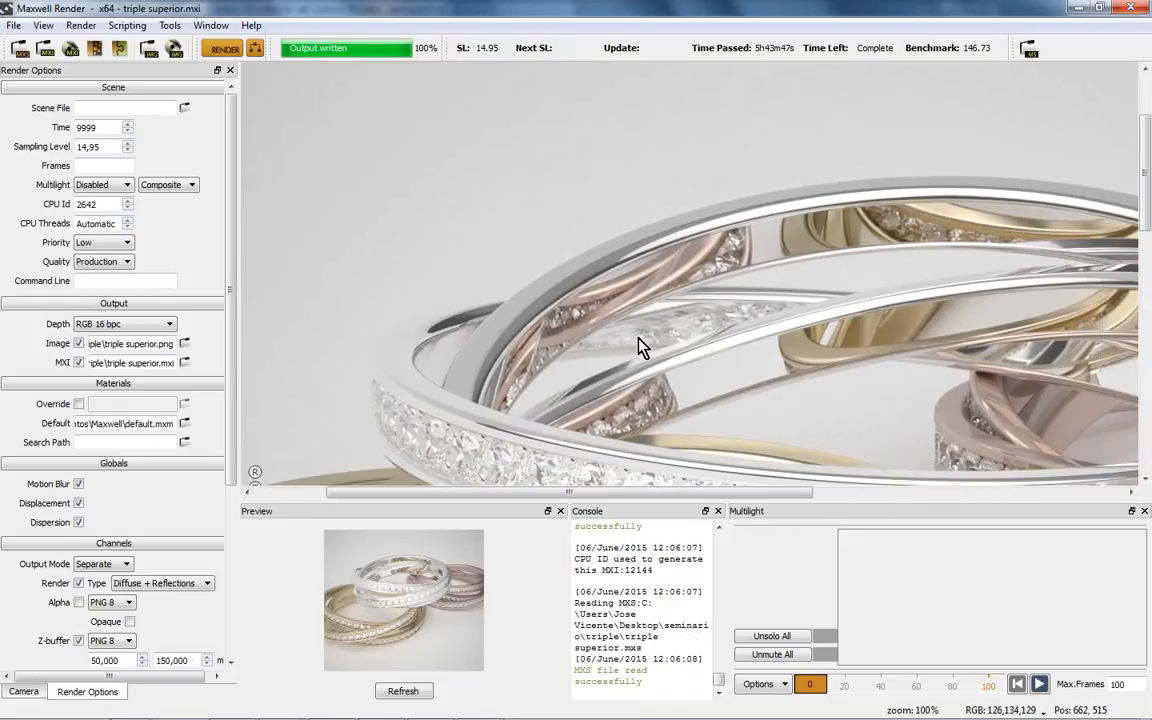
{"action": "scroll", "coordinate": [712, 290], "scroll_direction": "up", "scroll_amount": 1}
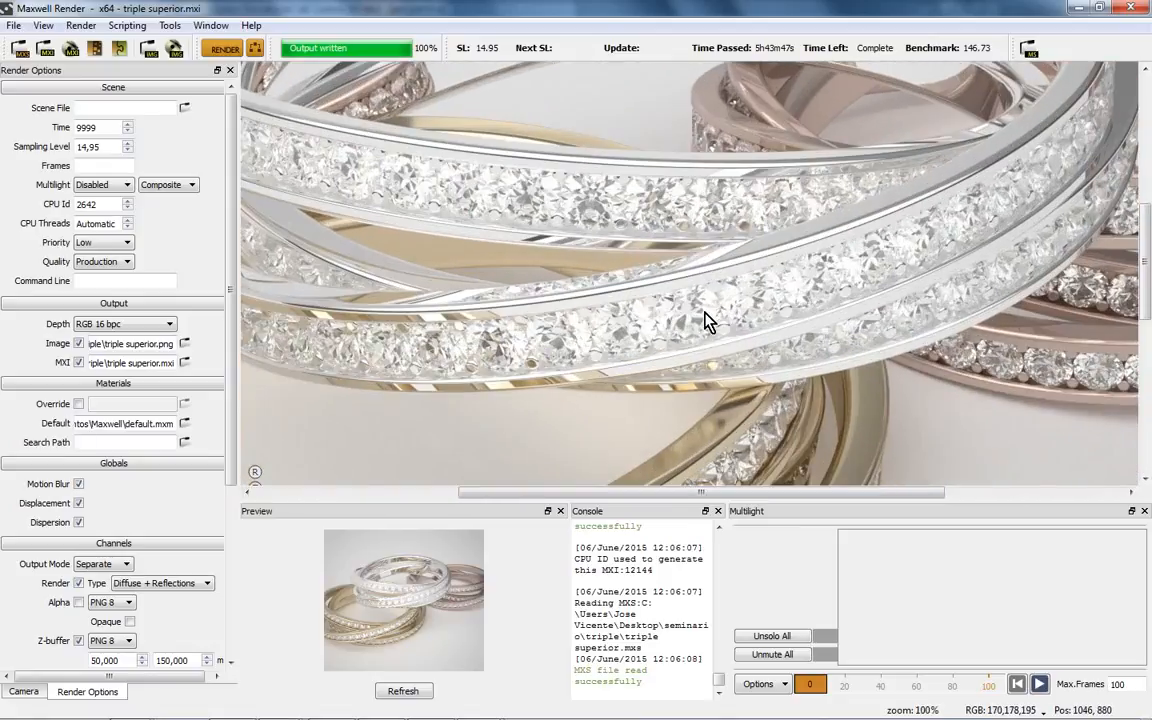
{"action": "scroll", "coordinate": [711, 312], "scroll_direction": "down", "scroll_amount": 1}
{"action": "left_click_drag", "start_coordinate": [712, 312], "coordinate": [710, 288]}
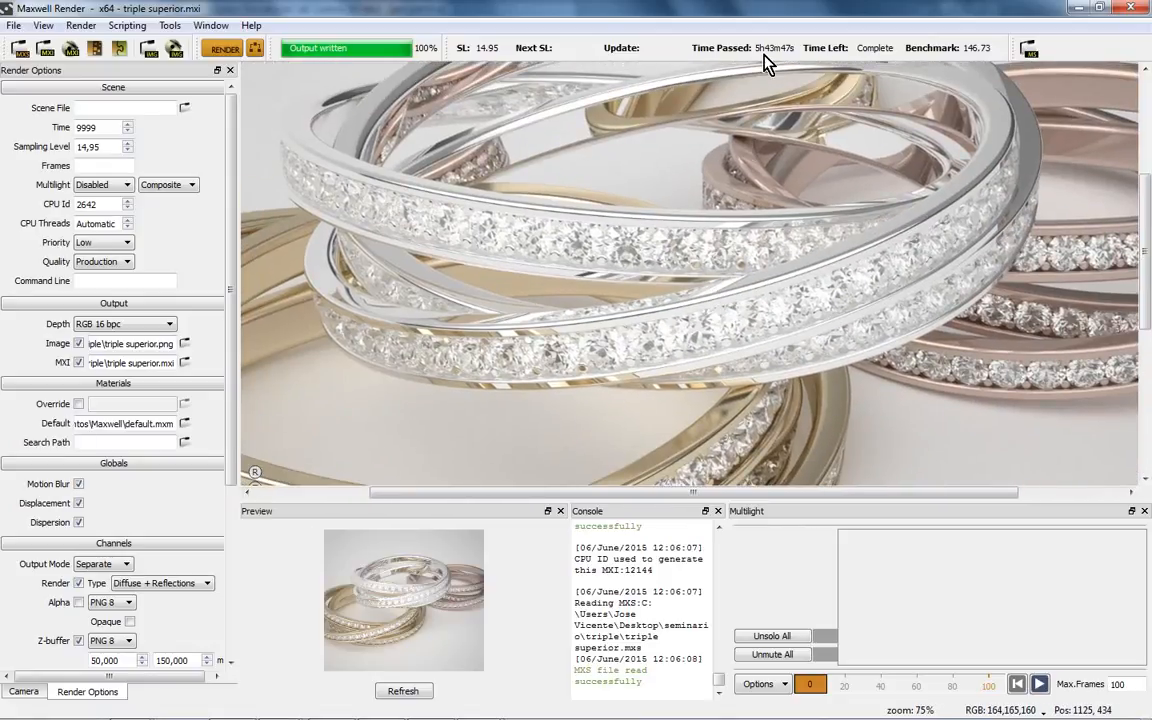
{"action": "left_click_drag", "start_coordinate": [643, 172], "coordinate": [692, 247]}
{"action": "left_click_drag", "start_coordinate": [688, 162], "coordinate": [681, 185]}
{"action": "scroll", "coordinate": [615, 220], "scroll_direction": "down", "scroll_amount": 1}
{"action": "left_click_drag", "start_coordinate": [638, 252], "coordinate": [640, 215]}
{"action": "scroll", "coordinate": [640, 215], "scroll_direction": "up", "scroll_amount": 1}
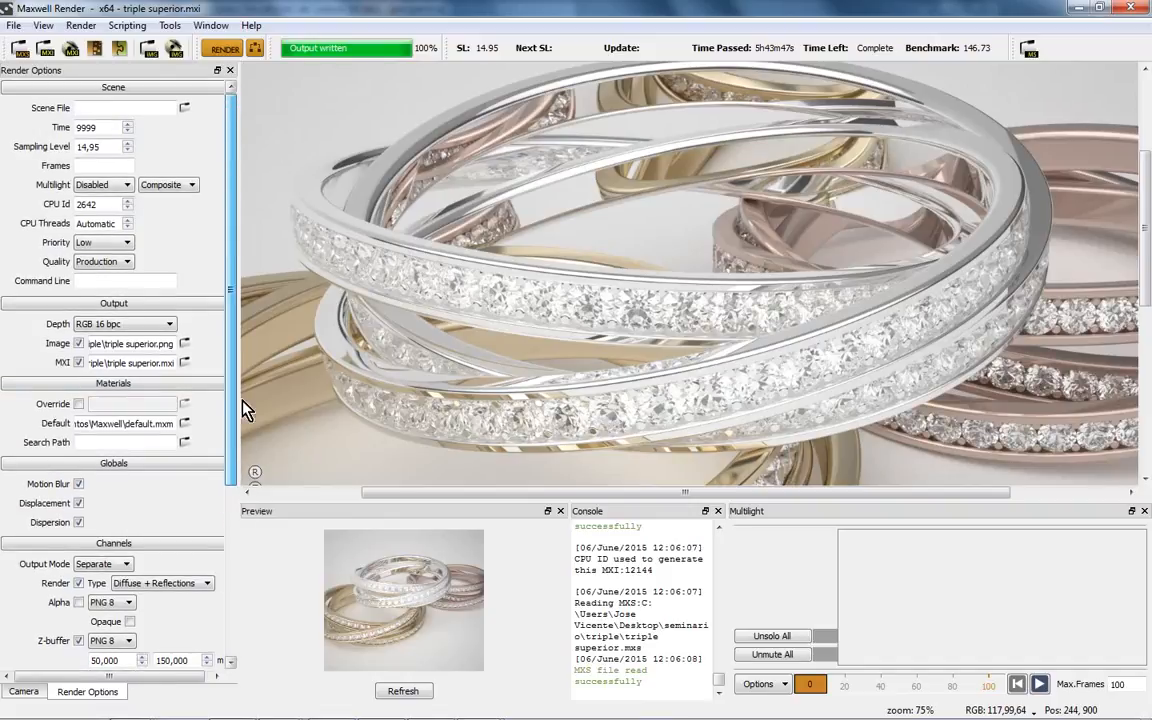
- Raise the camera's 1/Shutter from 522,449 to 877,000 and refresh the preview
{"action": "left_click", "coordinate": [30, 691]}
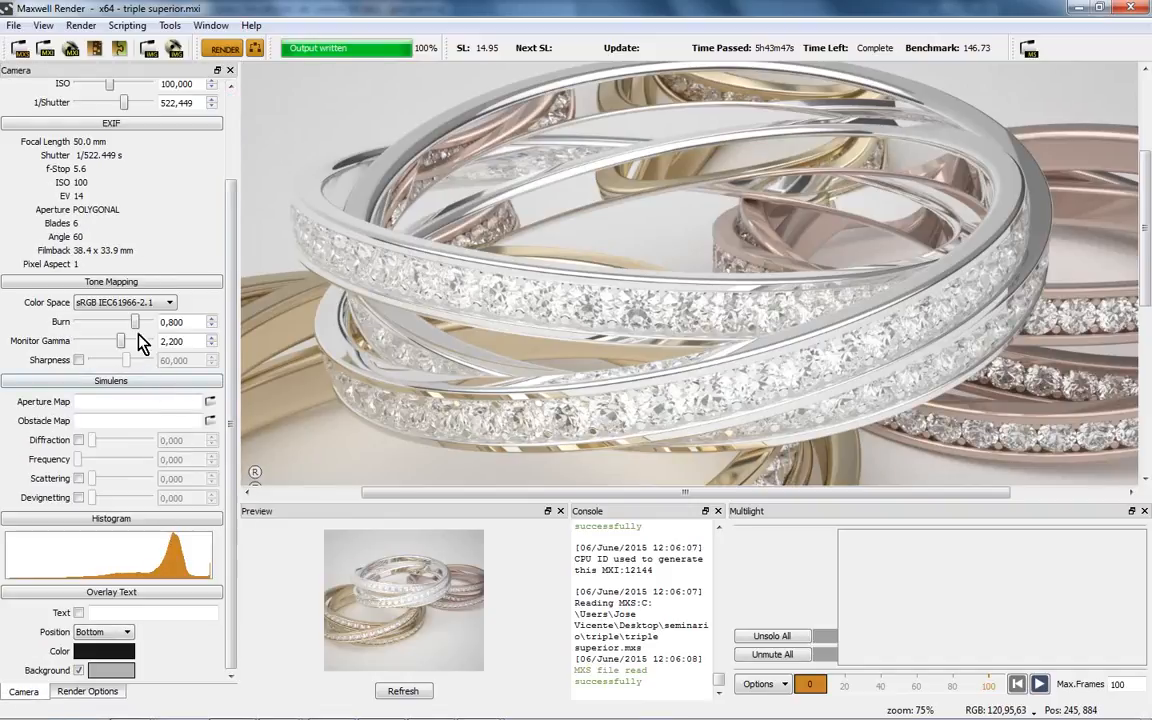
{"action": "scroll", "coordinate": [228, 252], "scroll_direction": "up", "scroll_amount": 3}
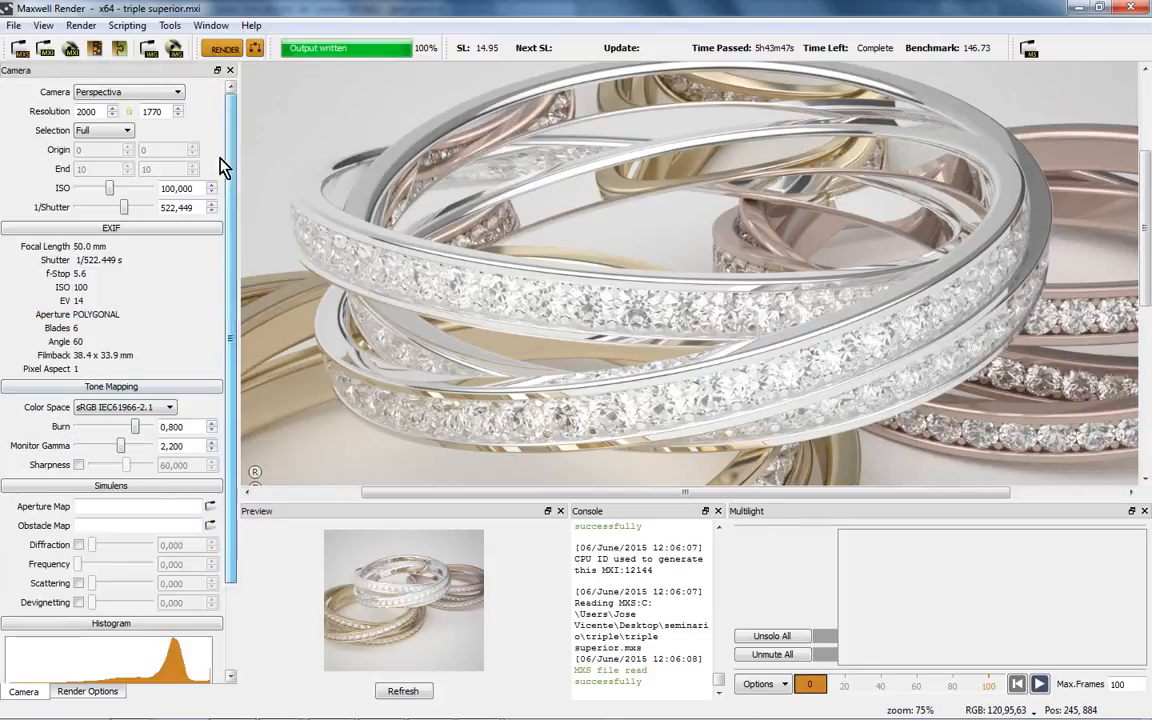
{"action": "left_click_drag", "start_coordinate": [112, 203], "coordinate": [127, 208]}
{"action": "left_click", "coordinate": [410, 690]}
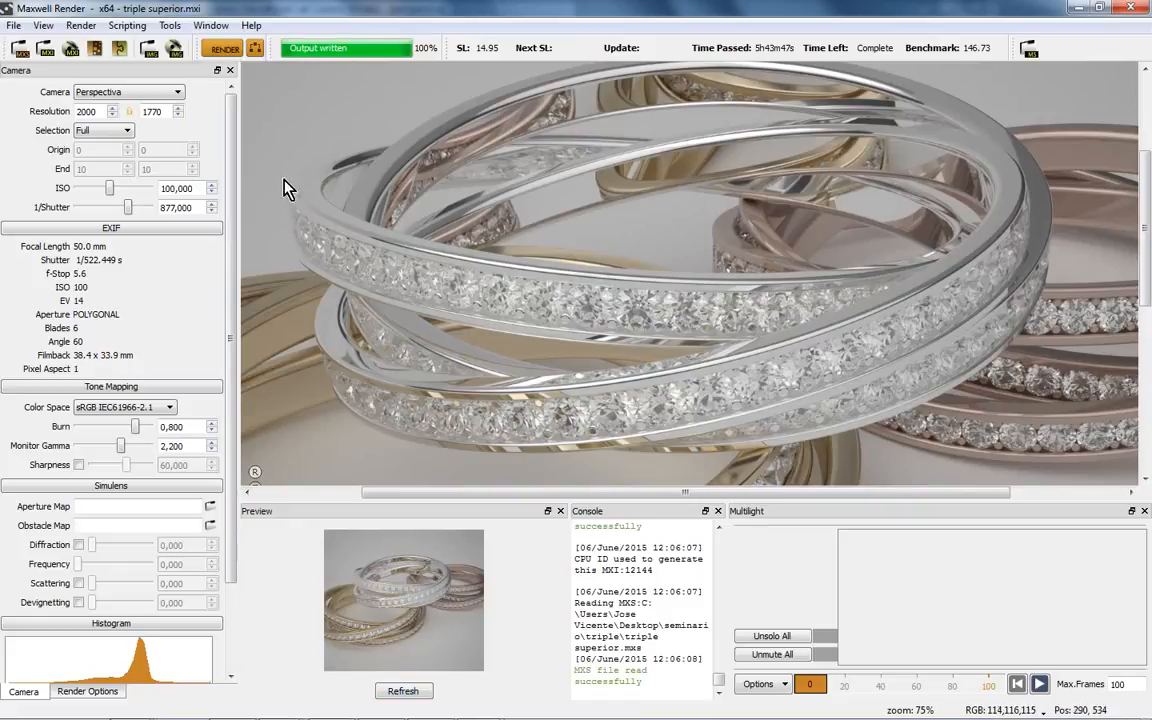
{"action": "scroll", "coordinate": [556, 300], "scroll_direction": "down", "scroll_amount": 1}
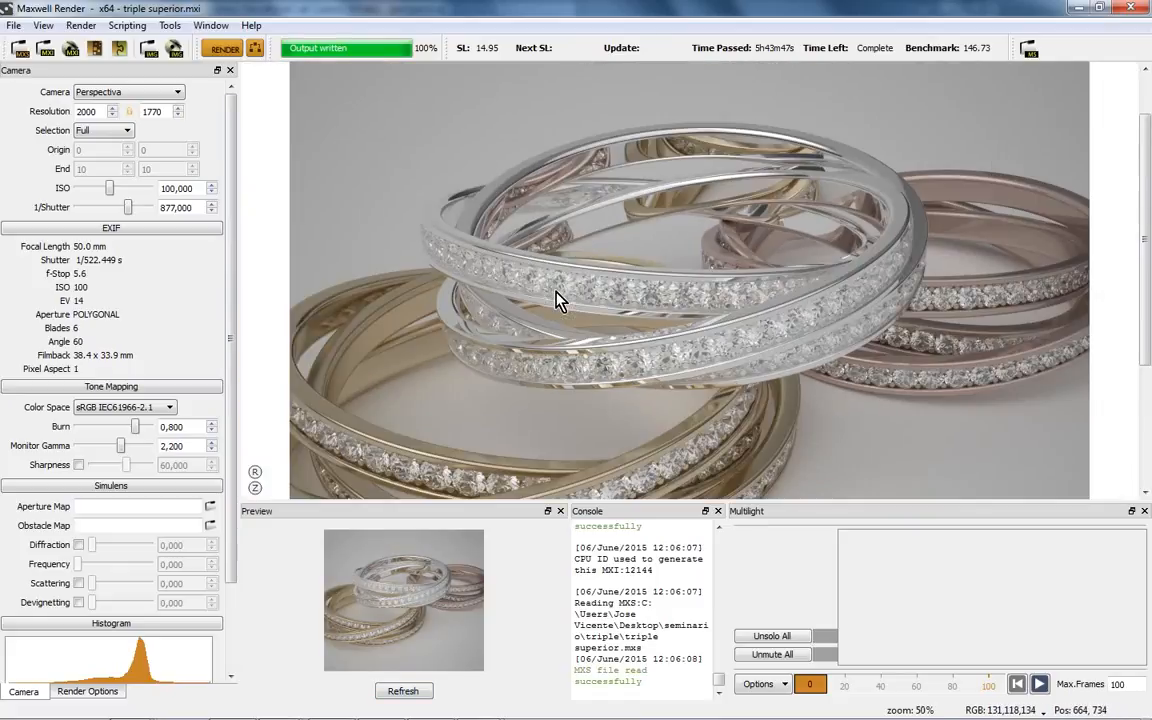
{"action": "scroll", "coordinate": [556, 300], "scroll_direction": "up", "scroll_amount": 1}
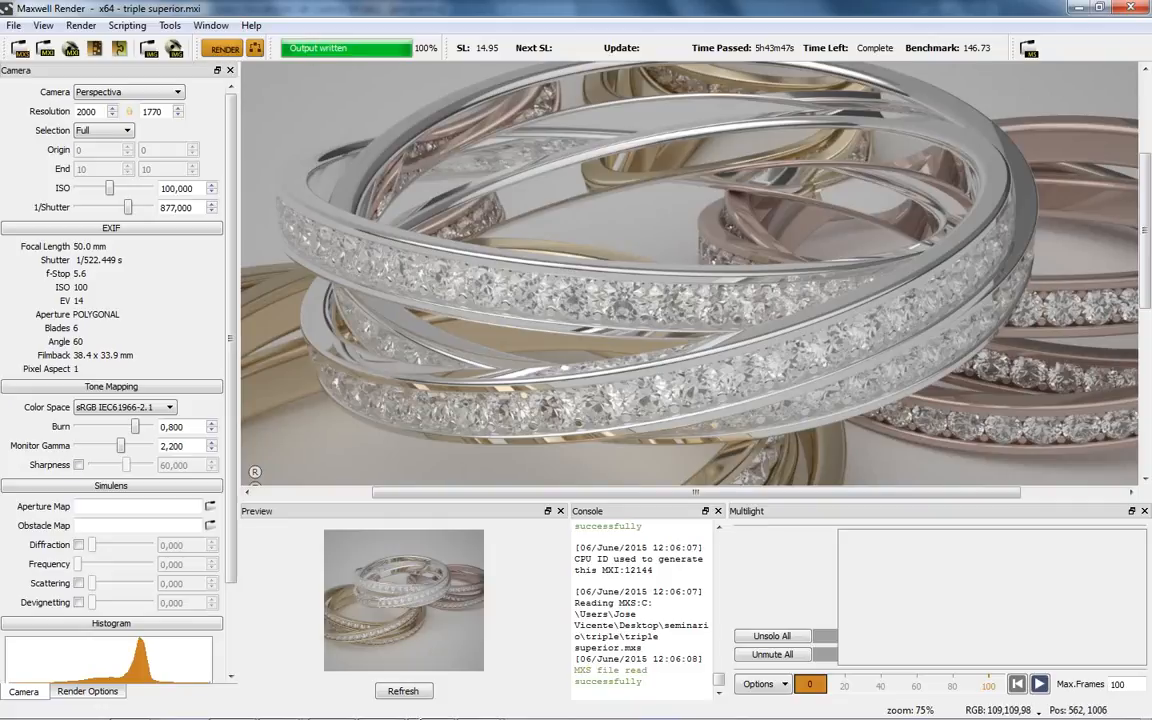
- Open seminario\triple\triple anillo_RhinoAutosave.3dm without saving the watch, then close Scene Manager
{"action": "left_click", "coordinate": [382, 702]}
{"action": "left_click", "coordinate": [22, 26]}
{"action": "left_click", "coordinate": [38, 64]}
{"action": "left_click", "coordinate": [643, 402]}
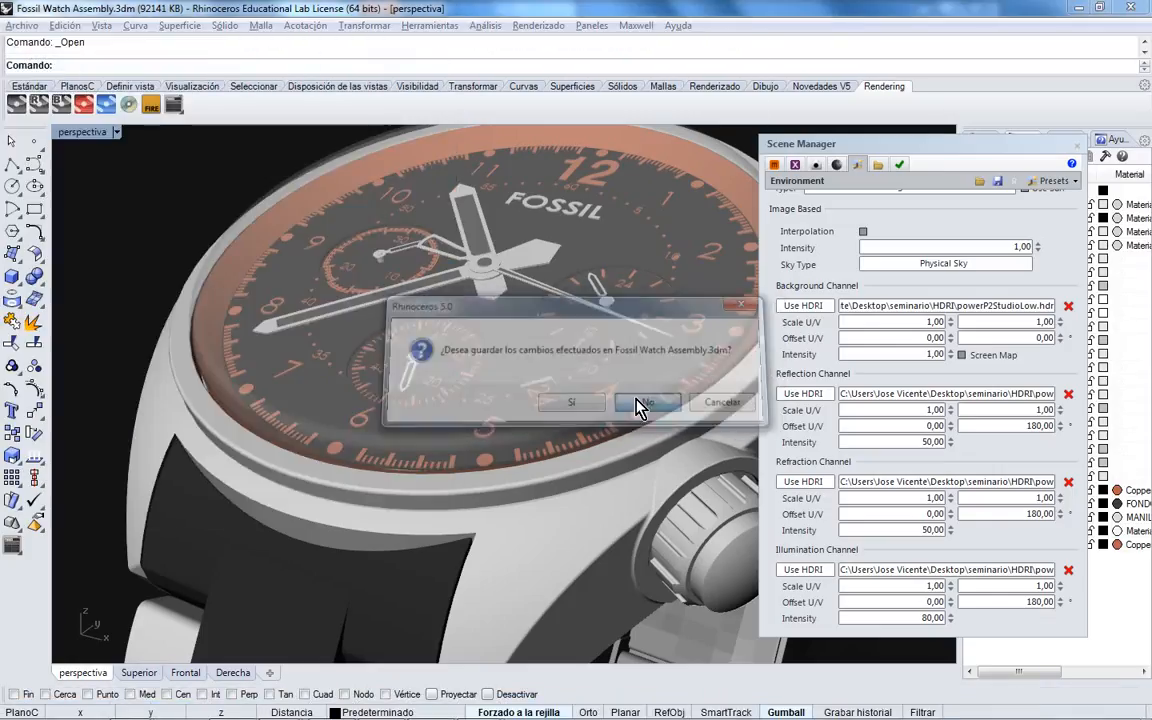
{"action": "left_click", "coordinate": [165, 68]}
{"action": "left_click", "coordinate": [174, 314]}
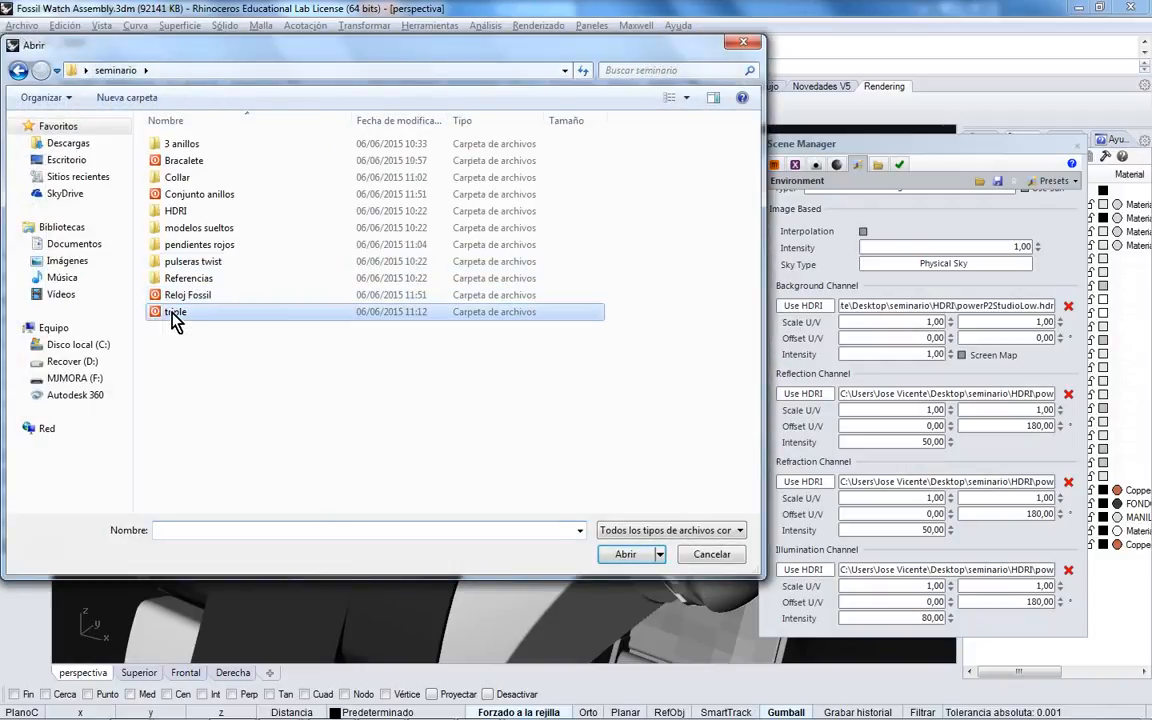
{"action": "double_click", "coordinate": [174, 314]}
{"action": "left_click", "coordinate": [185, 157]}
{"action": "left_click", "coordinate": [624, 554]}
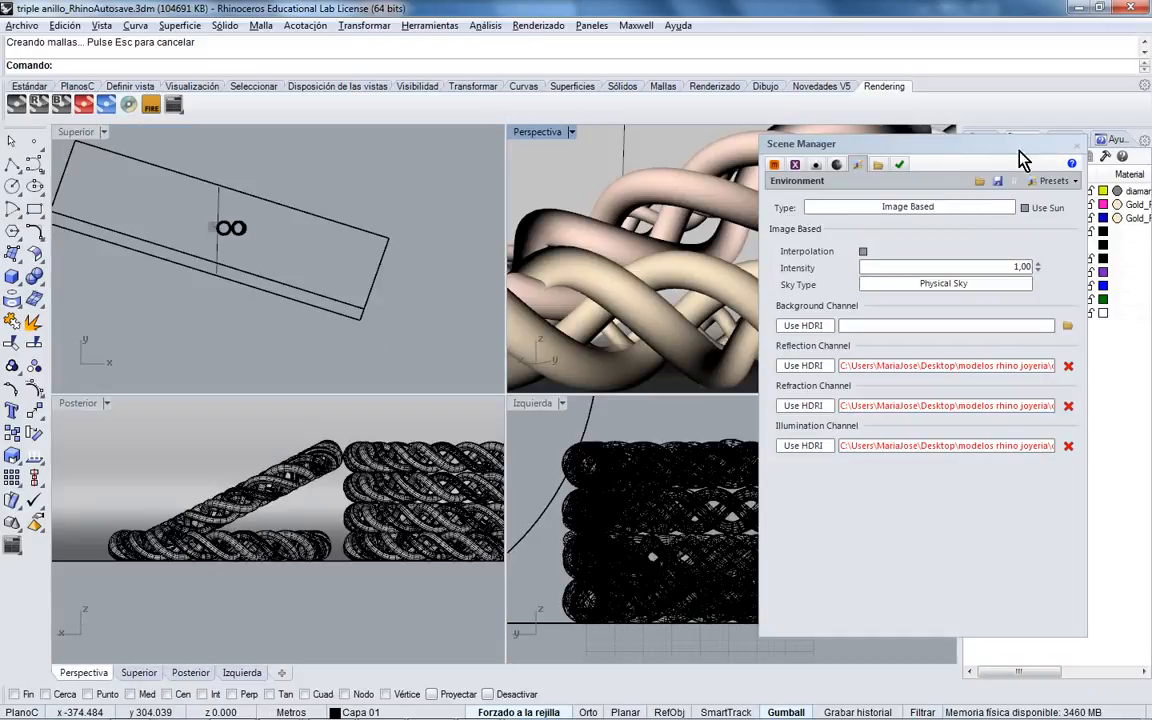
{"action": "left_click", "coordinate": [1076, 144]}
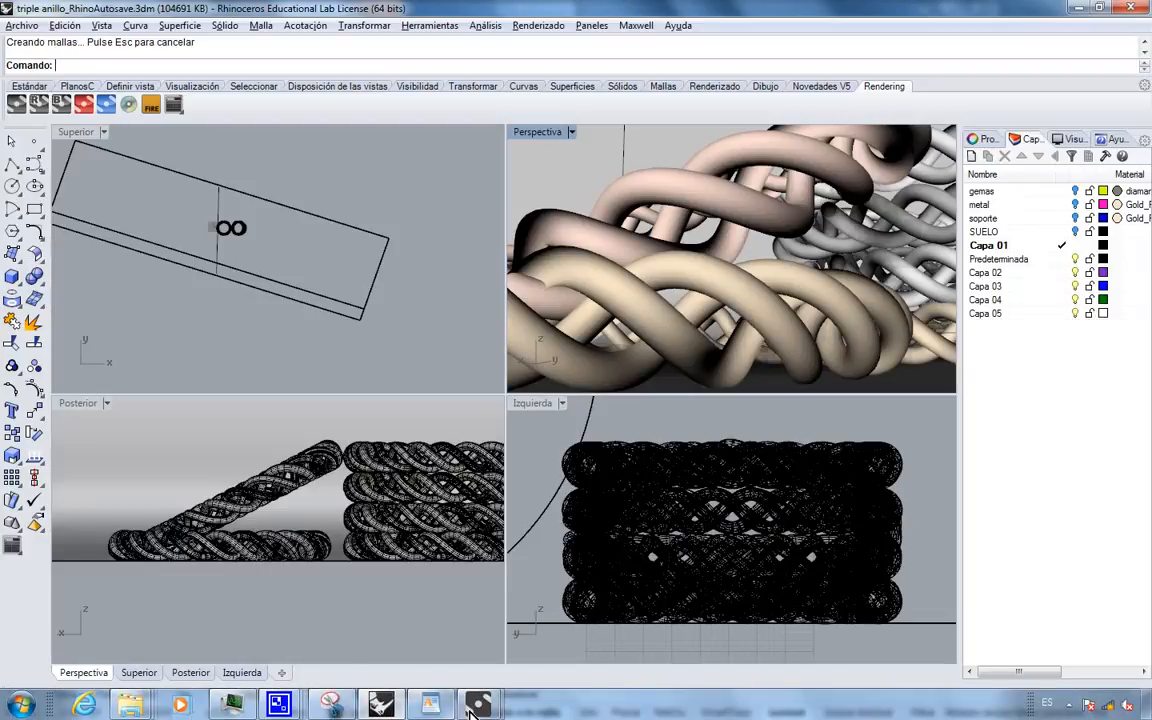
- Open brazalete.3dm from seminario\Bracalete in Rhinoceros, then return to Maxwell Render
{"action": "mouse_move", "coordinate": [478, 707]}
{"action": "left_click", "coordinate": [500, 665]}
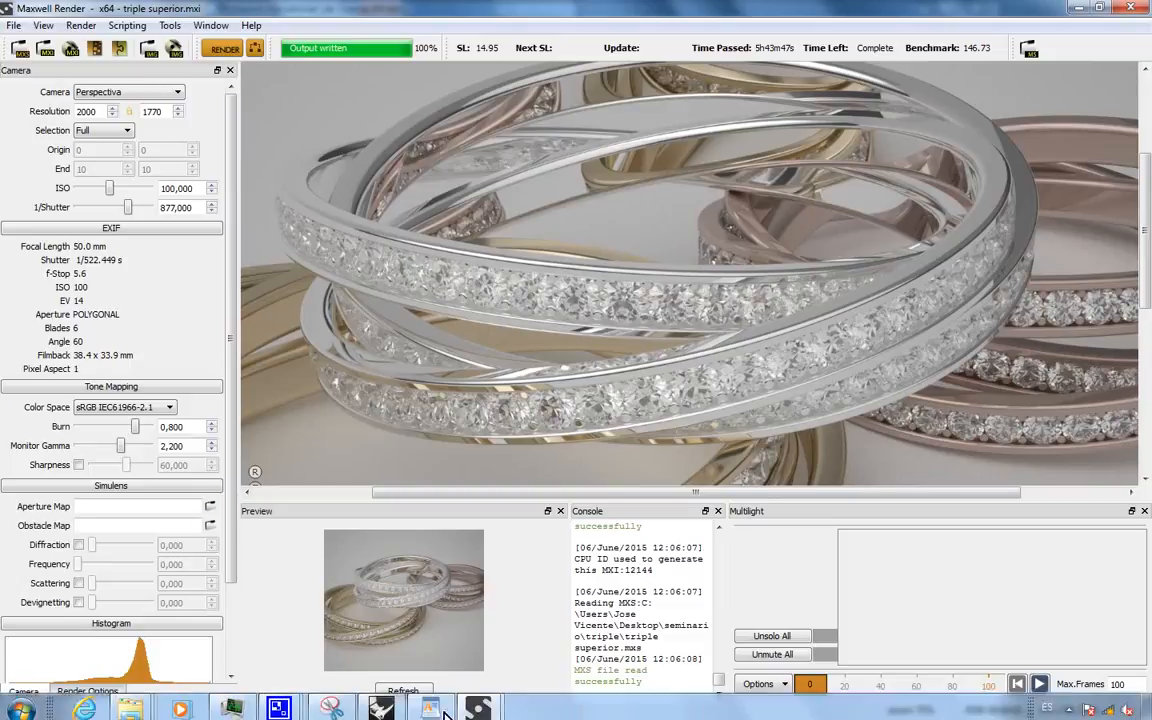
{"action": "key", "text": "alt+Tab"}
{"action": "left_click", "coordinate": [22, 25]}
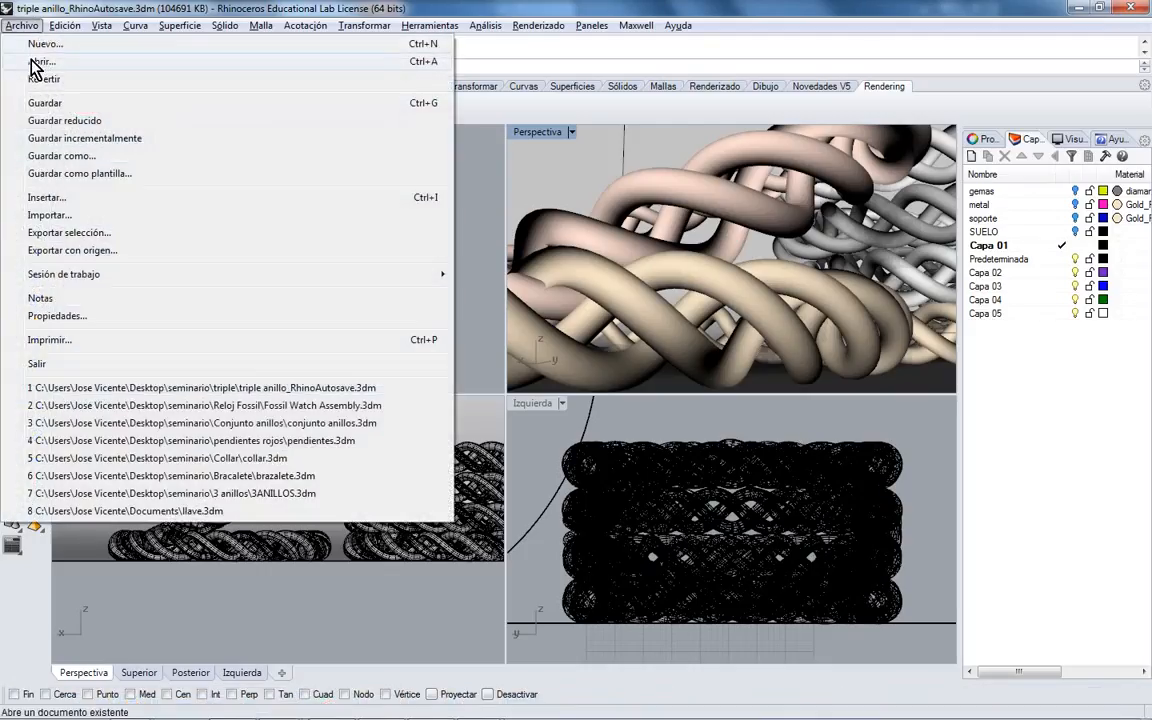
{"action": "left_click", "coordinate": [40, 68]}
{"action": "left_click", "coordinate": [130, 70]}
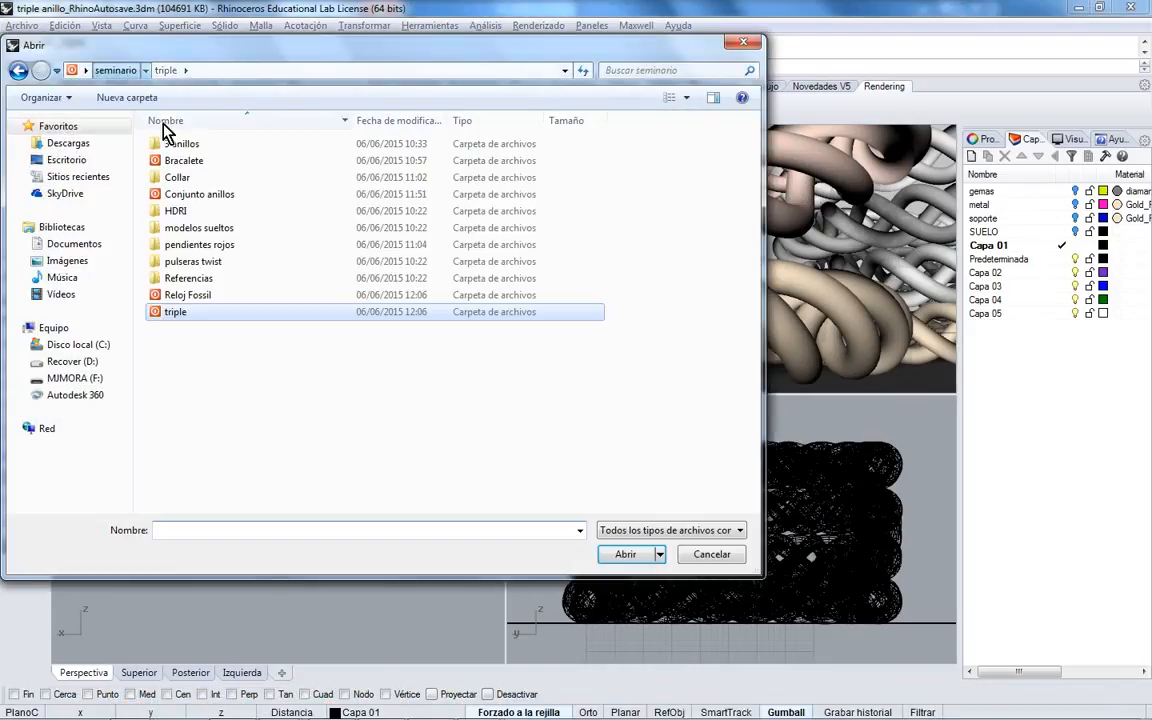
{"action": "double_click", "coordinate": [200, 163]}
{"action": "left_click", "coordinate": [195, 177]}
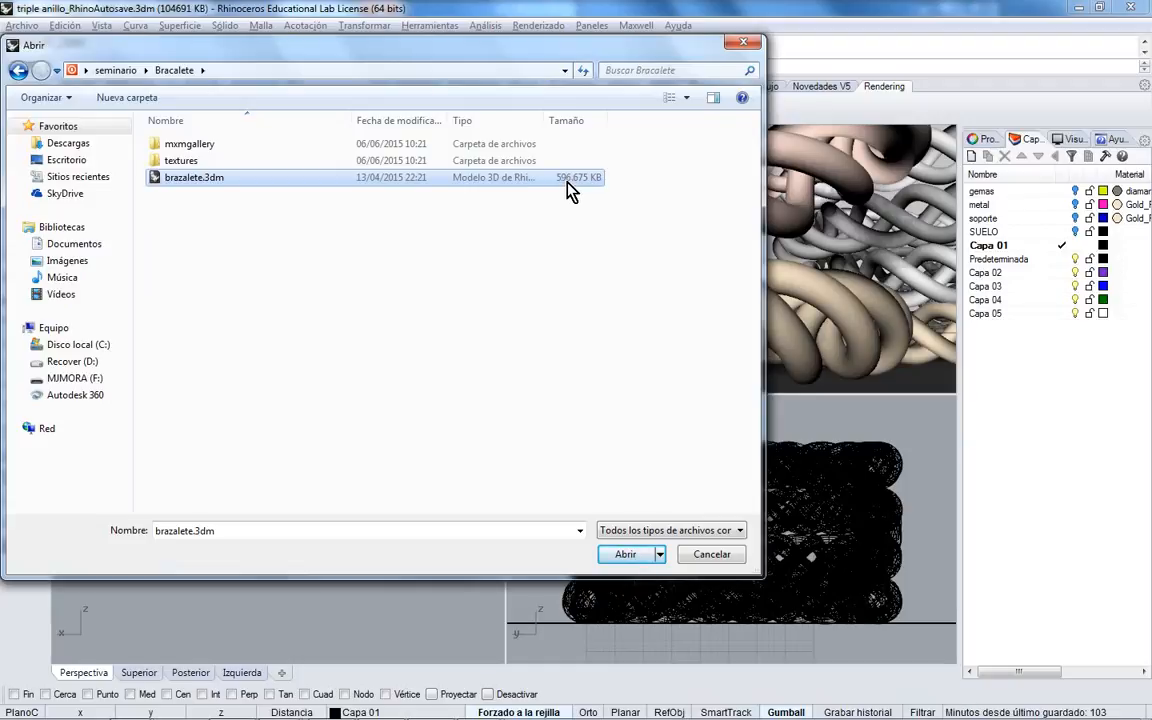
{"action": "left_click", "coordinate": [625, 556]}
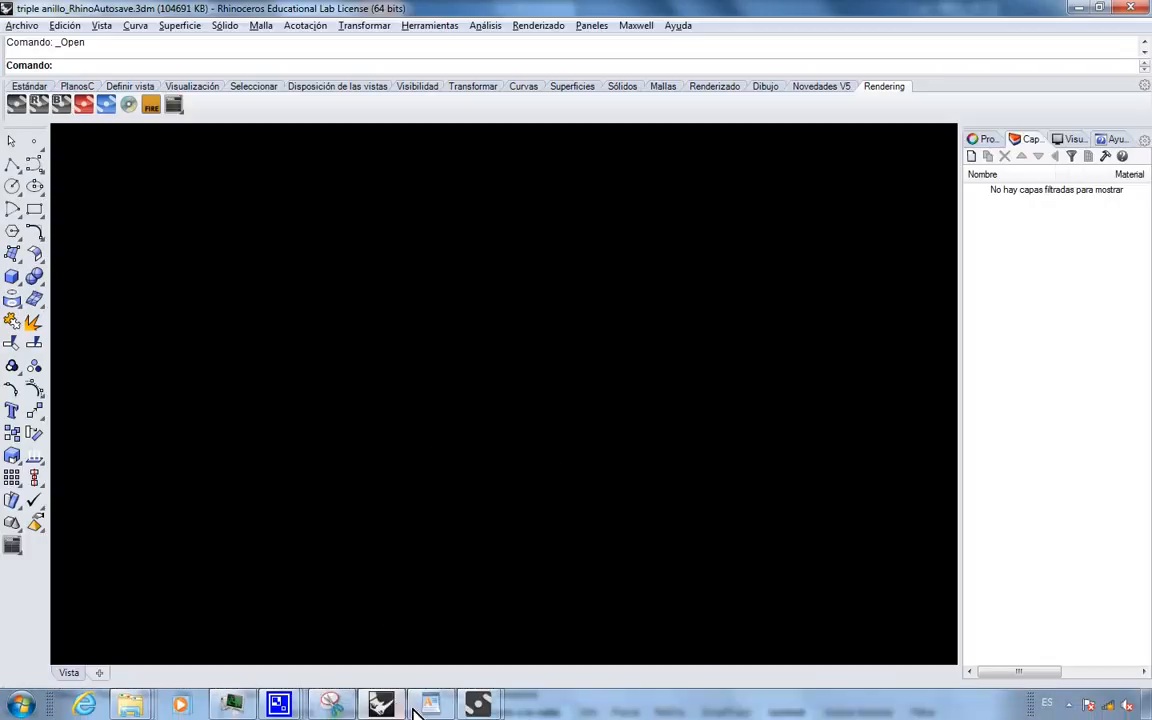
{"action": "mouse_move", "coordinate": [478, 706]}
{"action": "left_click", "coordinate": [509, 663]}
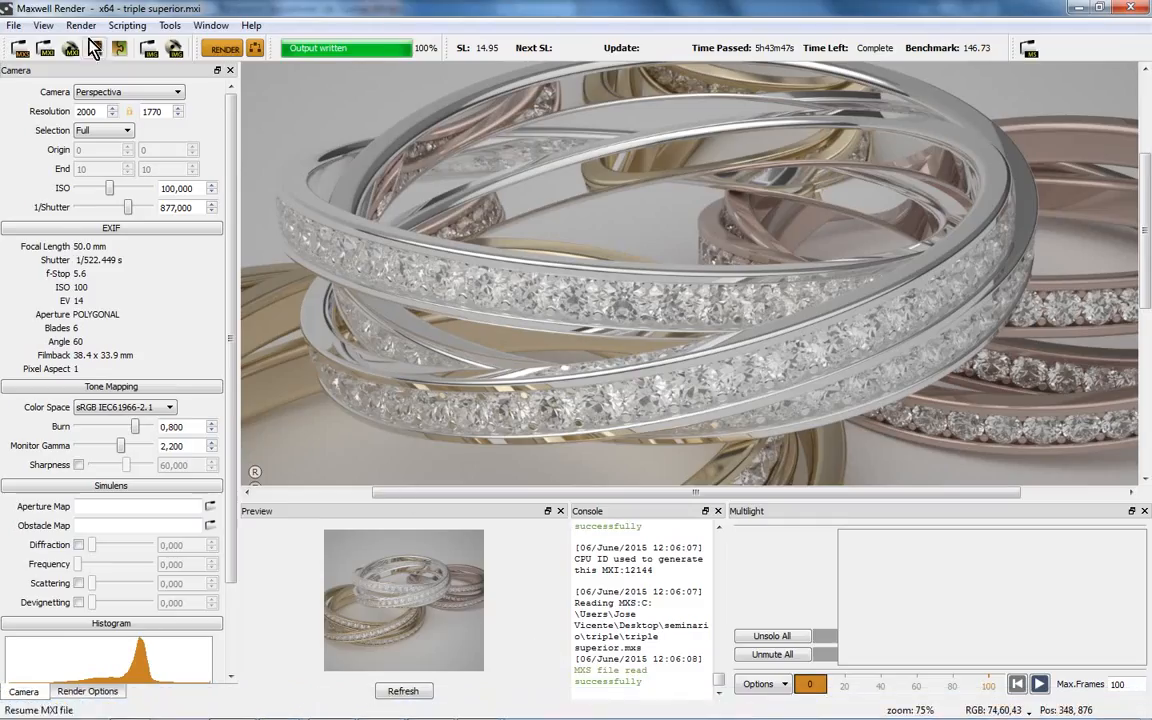
- Load perspectiva.mxi (rather than perspectiva cerca.mxi) from the seminario\Bracalete folder
{"action": "left_click", "coordinate": [46, 47]}
{"action": "left_click", "coordinate": [148, 63]}
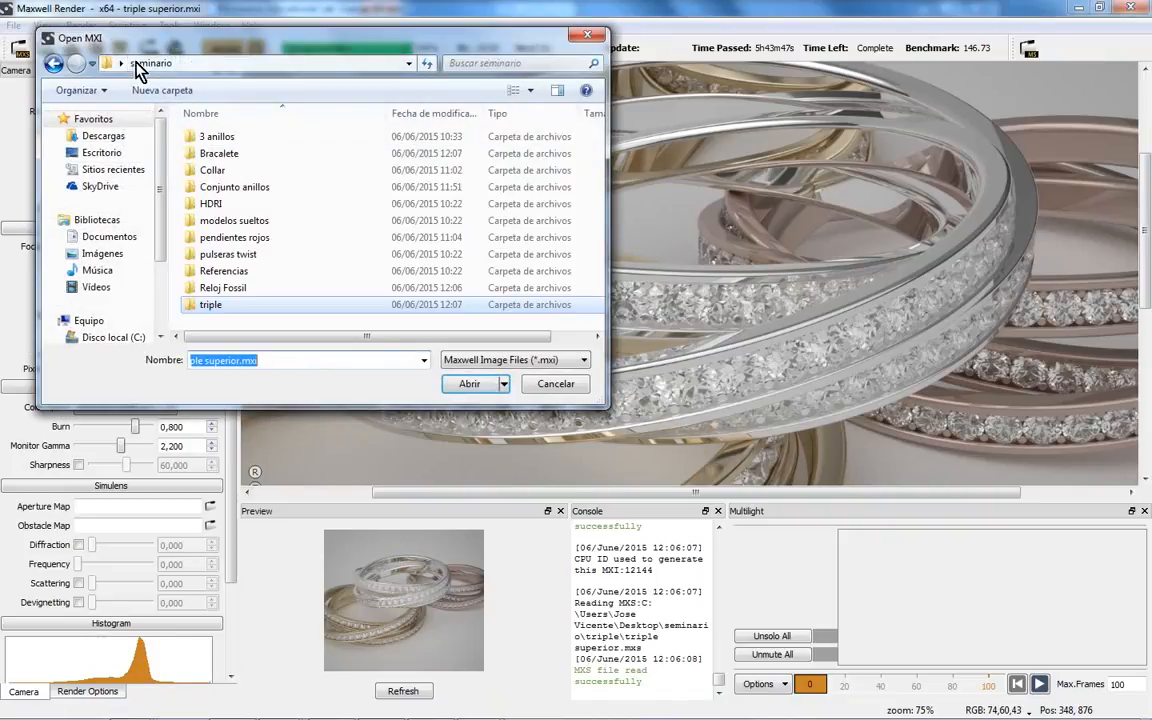
{"action": "double_click", "coordinate": [205, 152]}
{"action": "mouse_move", "coordinate": [375, 337]}
{"action": "left_mouse_down"}
{"action": "mouse_move", "coordinate": [425, 339]}
{"action": "mouse_move", "coordinate": [366, 335]}
{"action": "left_mouse_up"}
{"action": "left_click", "coordinate": [250, 170]}
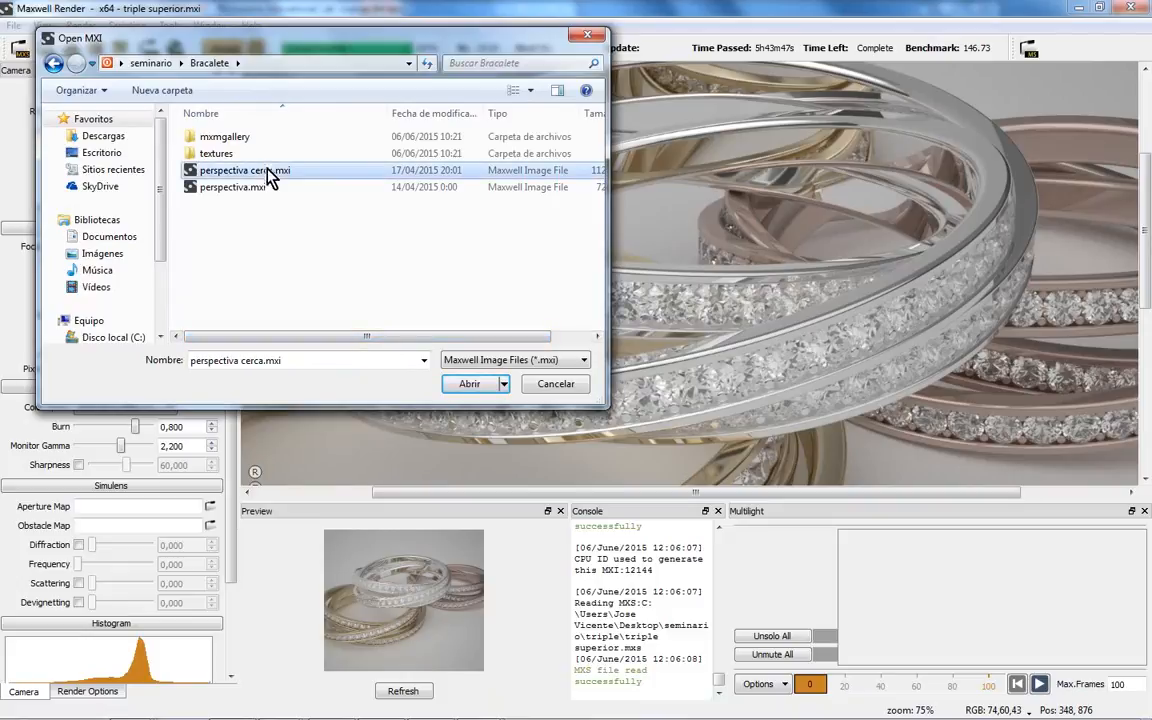
{"action": "mouse_move", "coordinate": [462, 337]}
{"action": "left_mouse_down"}
{"action": "mouse_move", "coordinate": [494, 338]}
{"action": "mouse_move", "coordinate": [464, 339]}
{"action": "left_mouse_up"}
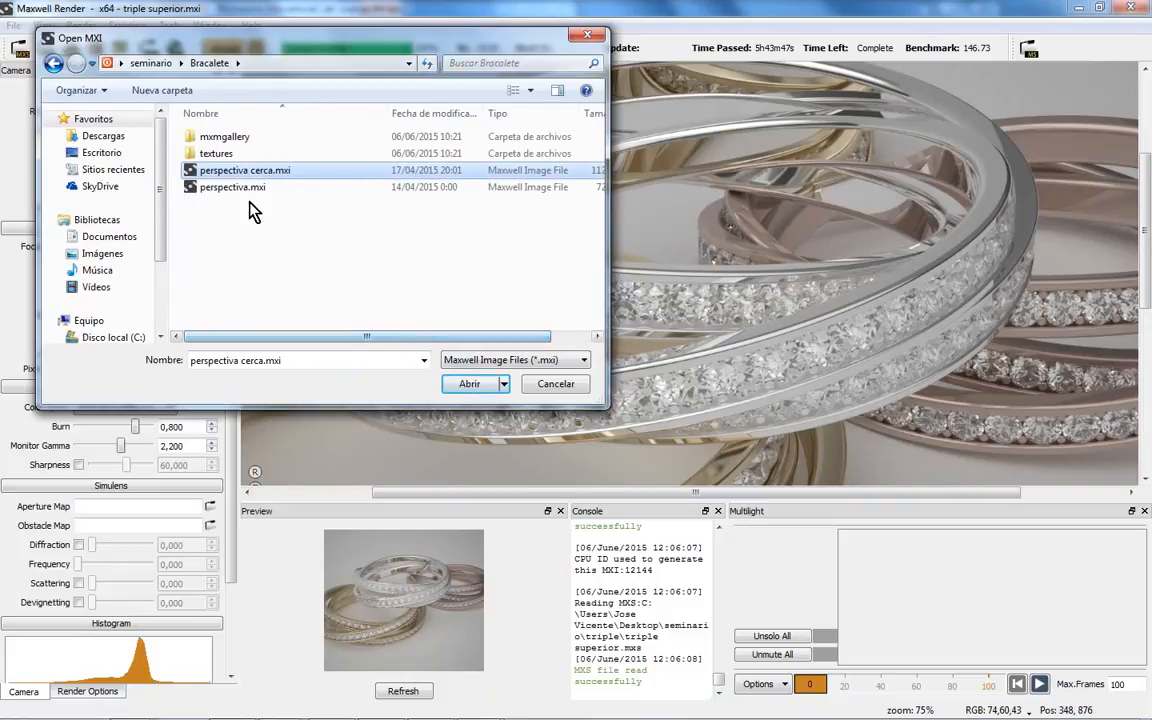
{"action": "left_click", "coordinate": [240, 188]}
{"action": "left_click", "coordinate": [470, 384]}
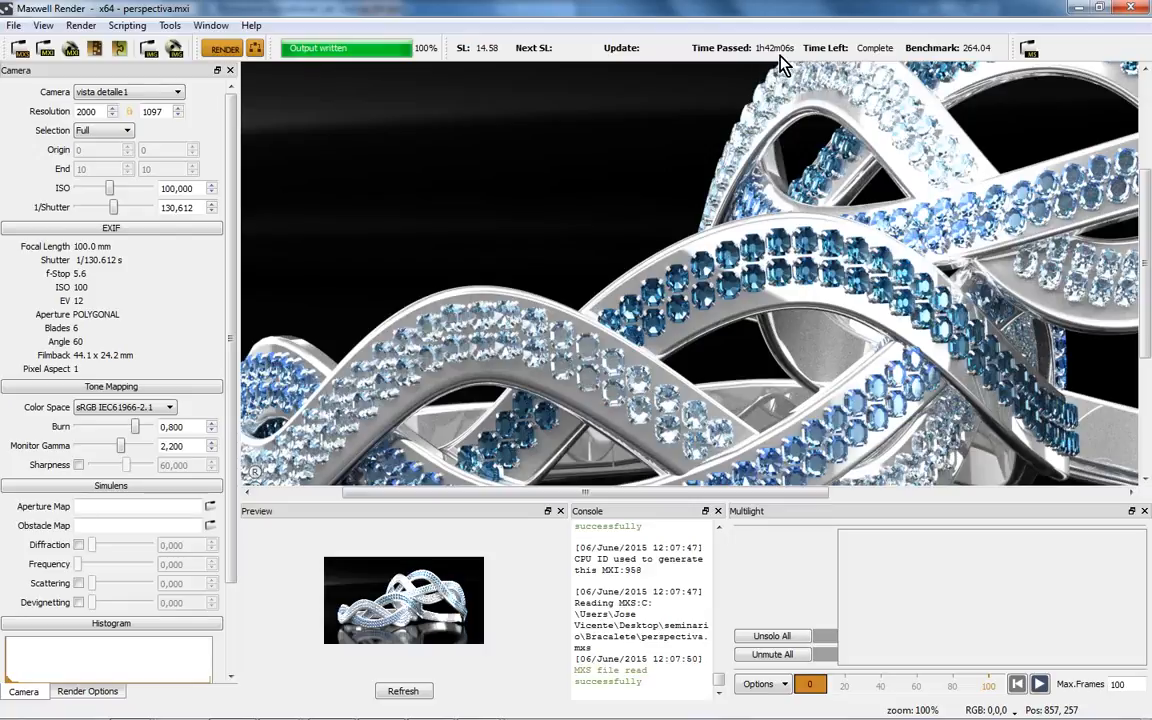
{"action": "scroll", "coordinate": [694, 232], "scroll_direction": "down", "scroll_amount": 2}
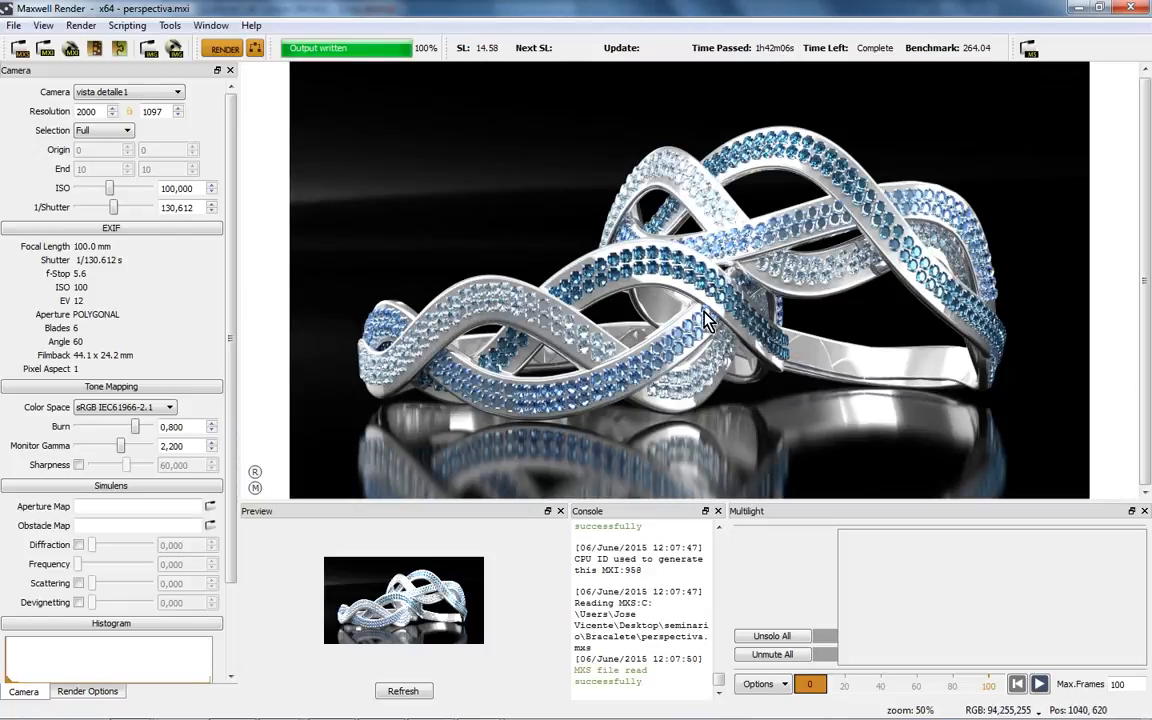
{"action": "scroll", "coordinate": [706, 325], "scroll_direction": "up", "scroll_amount": 1}
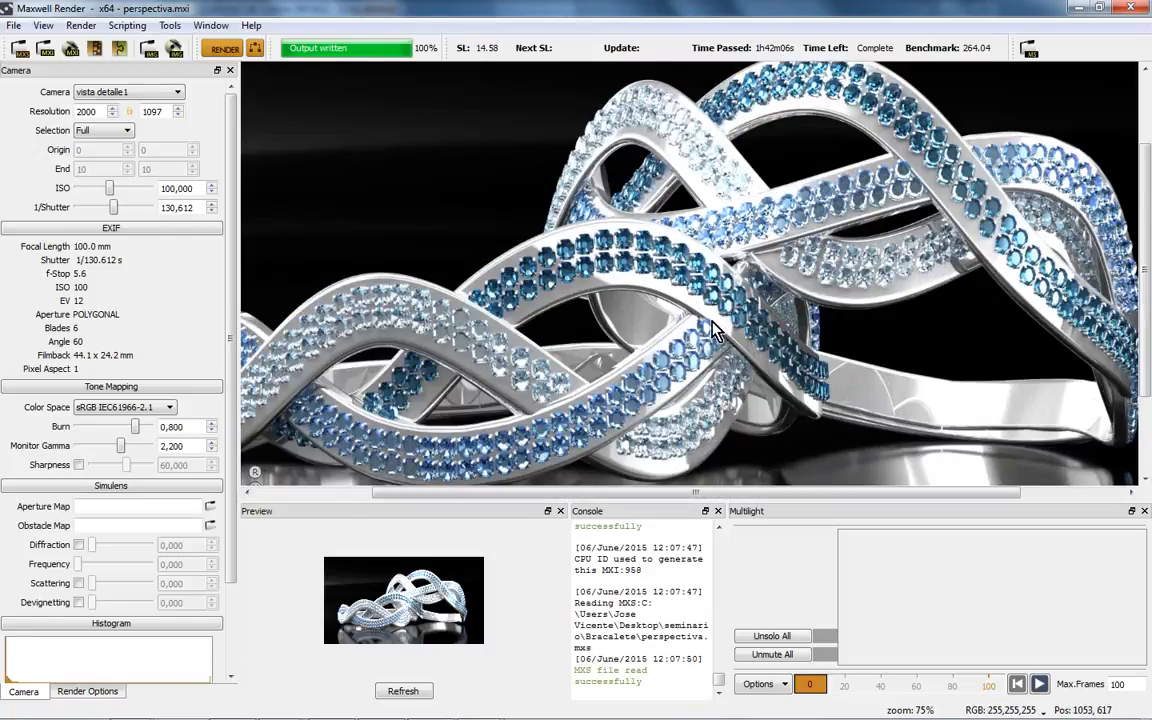
{"action": "scroll", "coordinate": [652, 262], "scroll_direction": "up", "scroll_amount": 2}
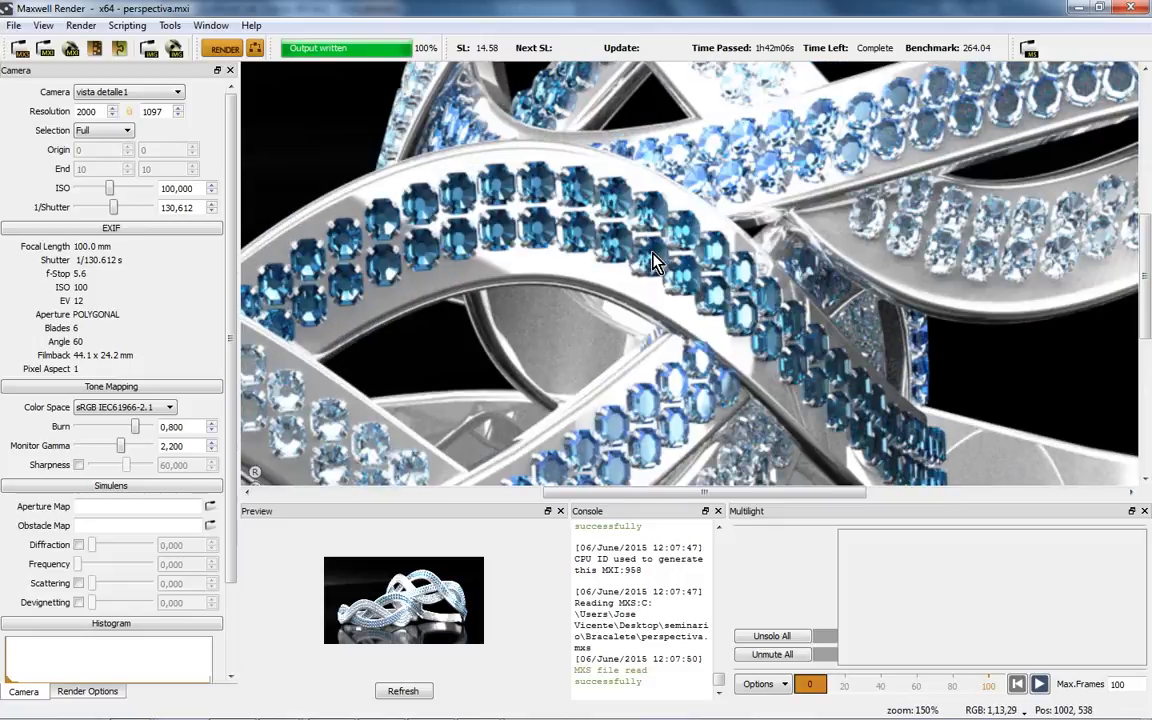
{"action": "scroll", "coordinate": [640, 330], "scroll_direction": "up", "scroll_amount": 1}
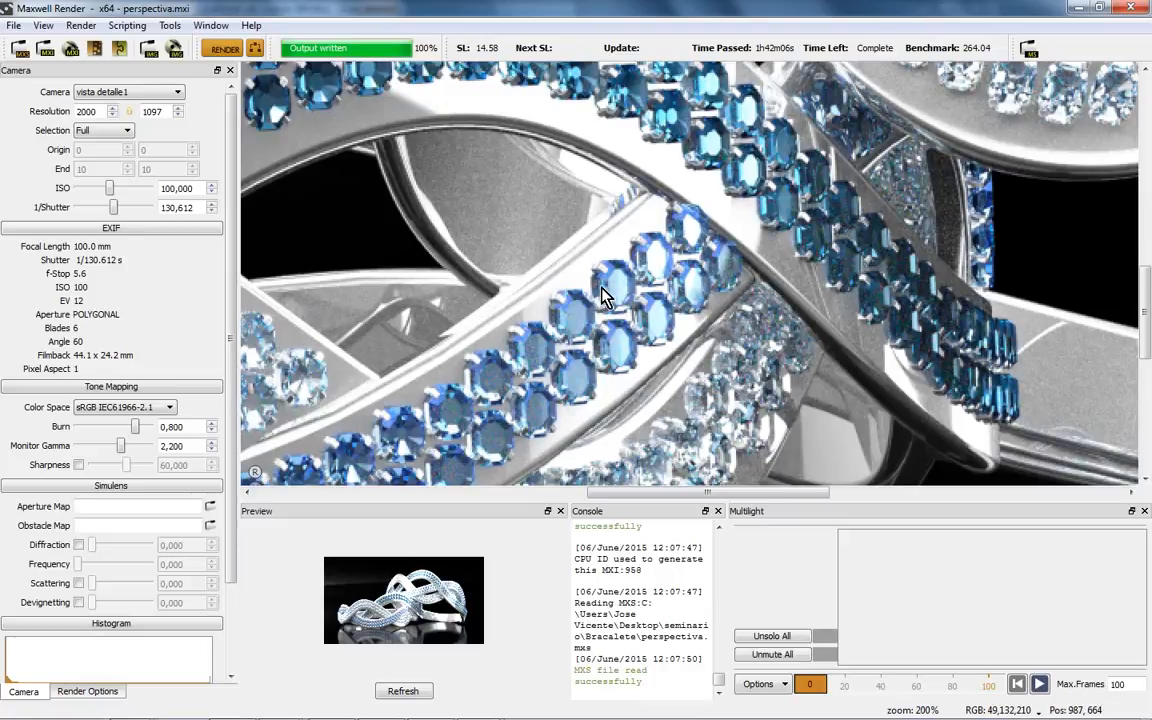
{"action": "left_click_drag", "start_coordinate": [515, 186], "coordinate": [617, 246]}
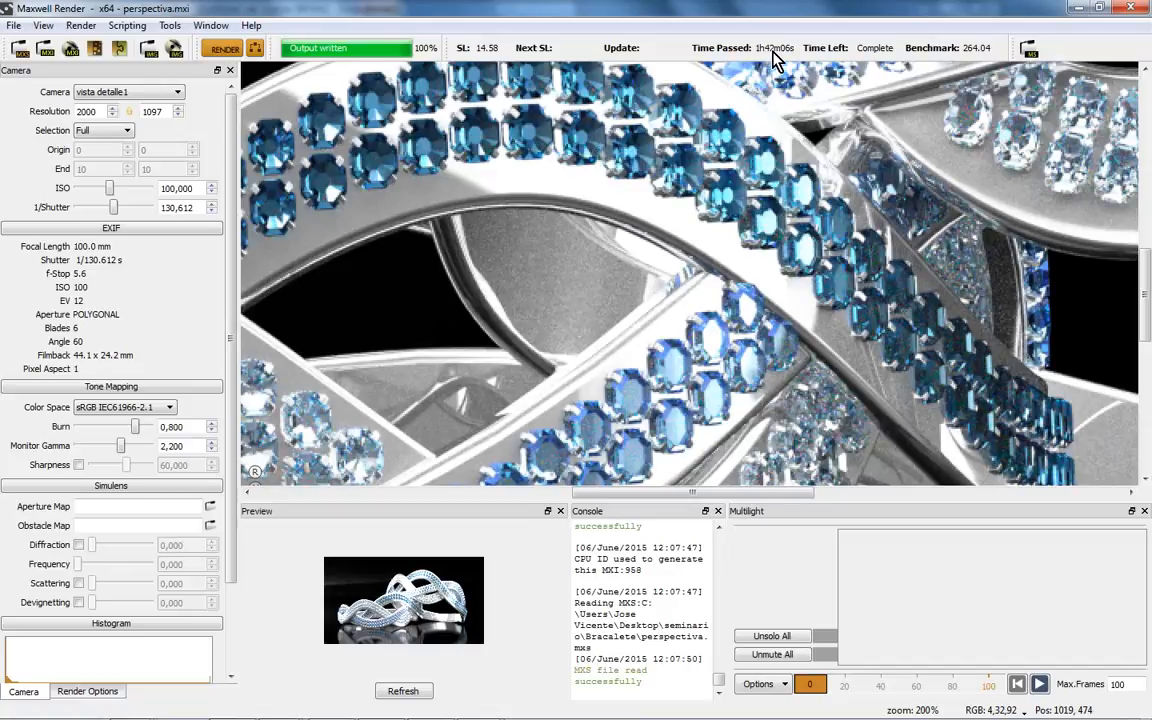
{"action": "left_click_drag", "start_coordinate": [571, 273], "coordinate": [566, 297]}
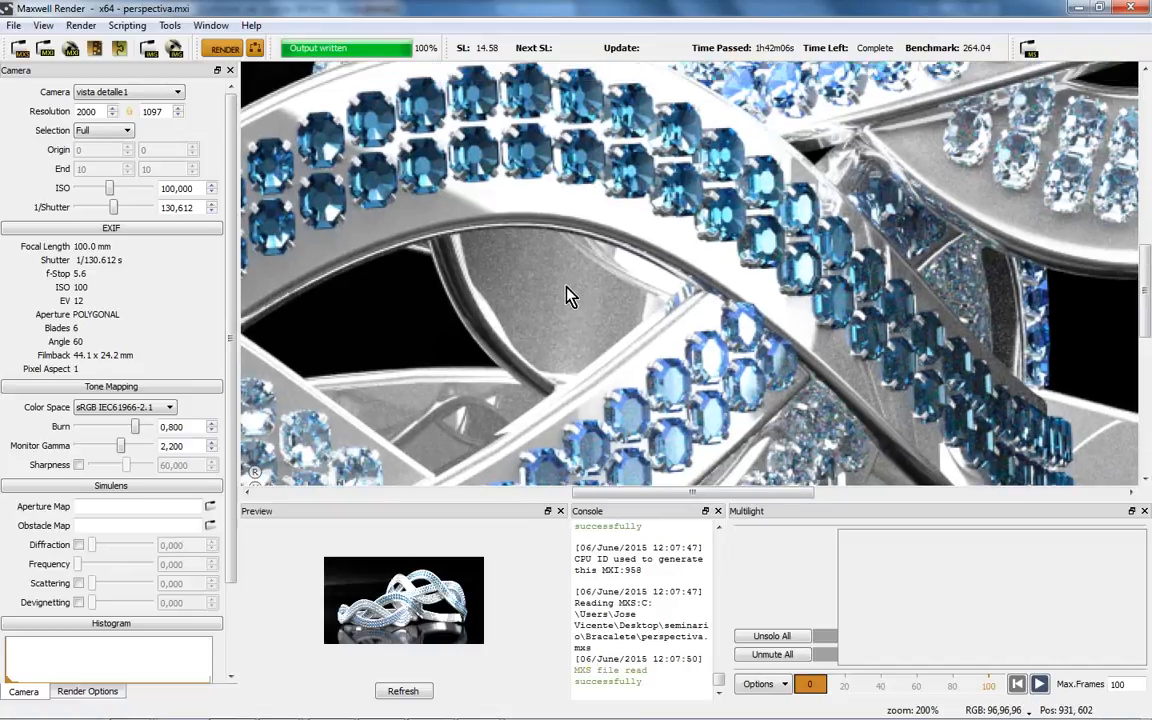
{"action": "scroll", "coordinate": [557, 295], "scroll_direction": "up", "scroll_amount": 1}
{"action": "left_click_drag", "start_coordinate": [430, 272], "coordinate": [474, 378]}
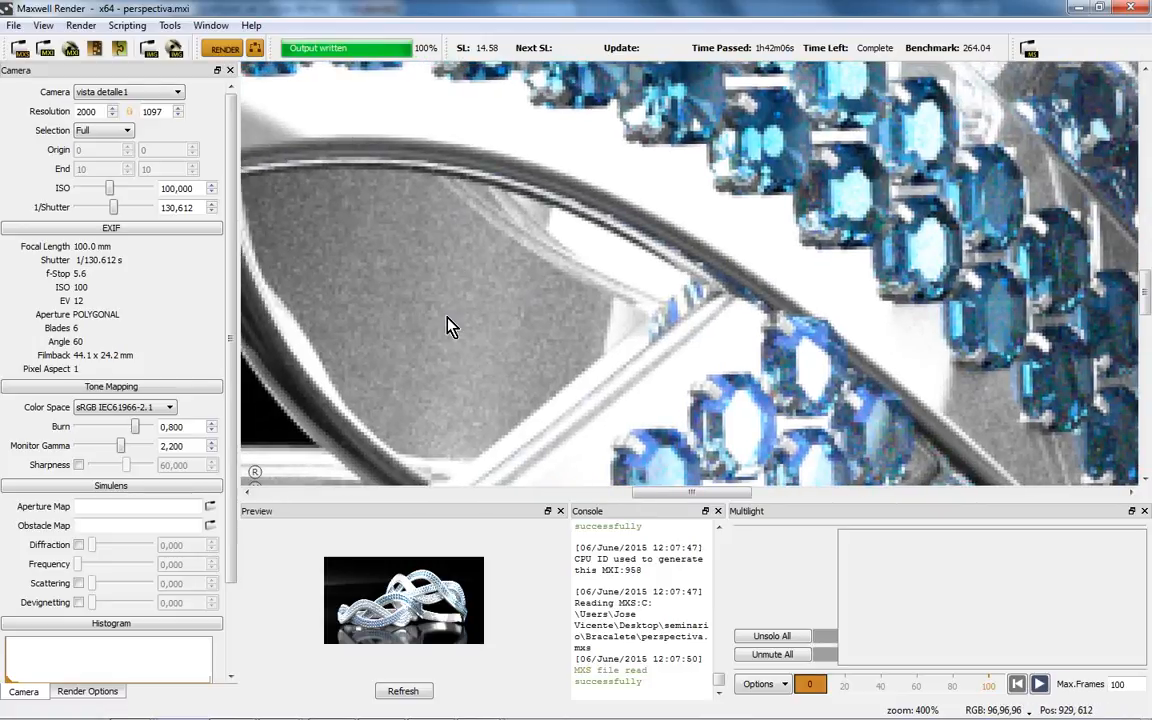
{"action": "scroll", "coordinate": [483, 352], "scroll_direction": "down", "scroll_amount": 3}
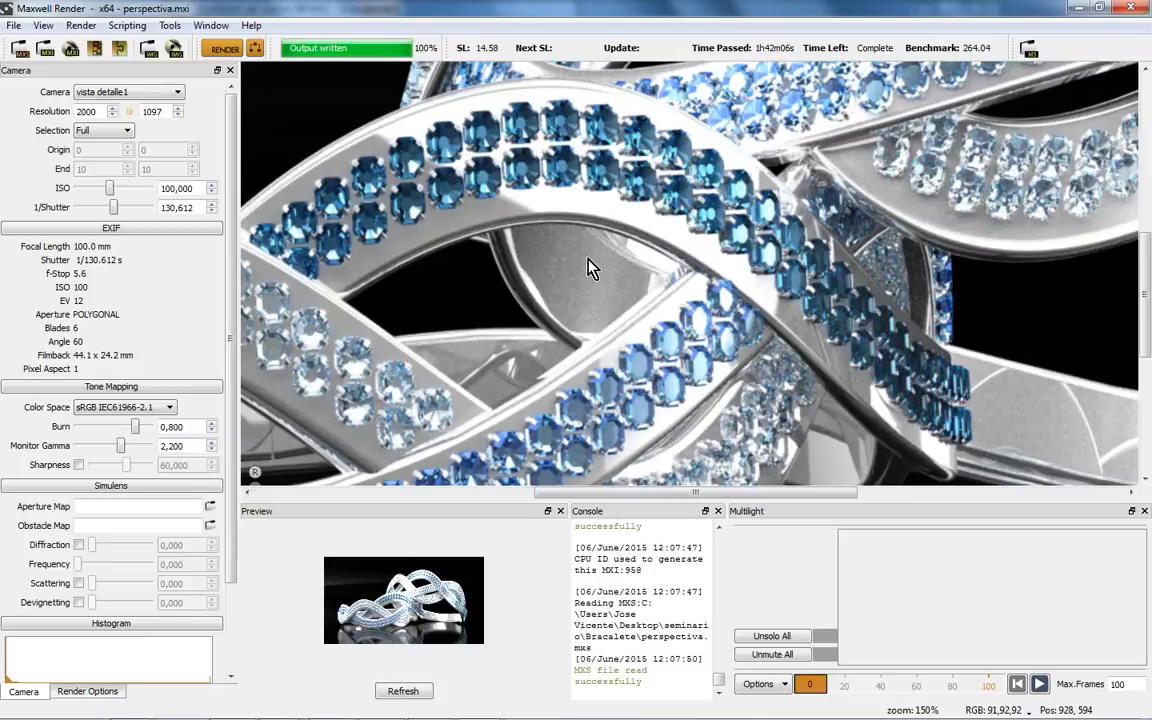
{"action": "scroll", "coordinate": [596, 323], "scroll_direction": "down", "scroll_amount": 3}
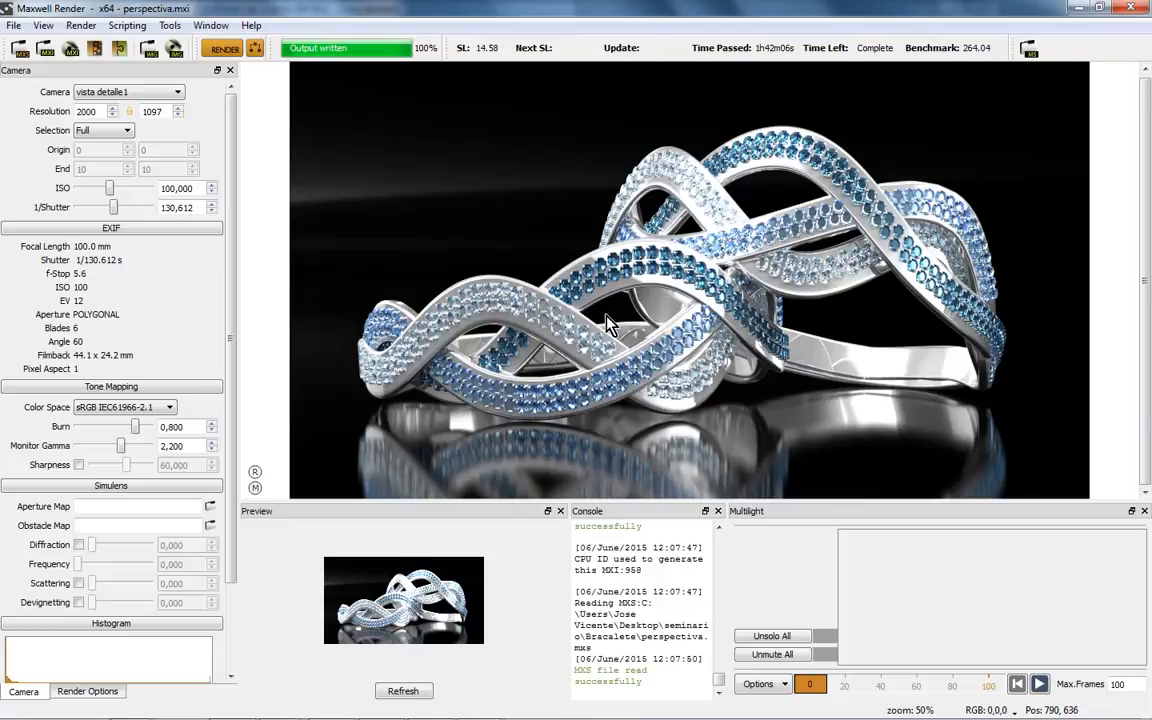
{"action": "scroll", "coordinate": [608, 318], "scroll_direction": "up", "scroll_amount": 3}
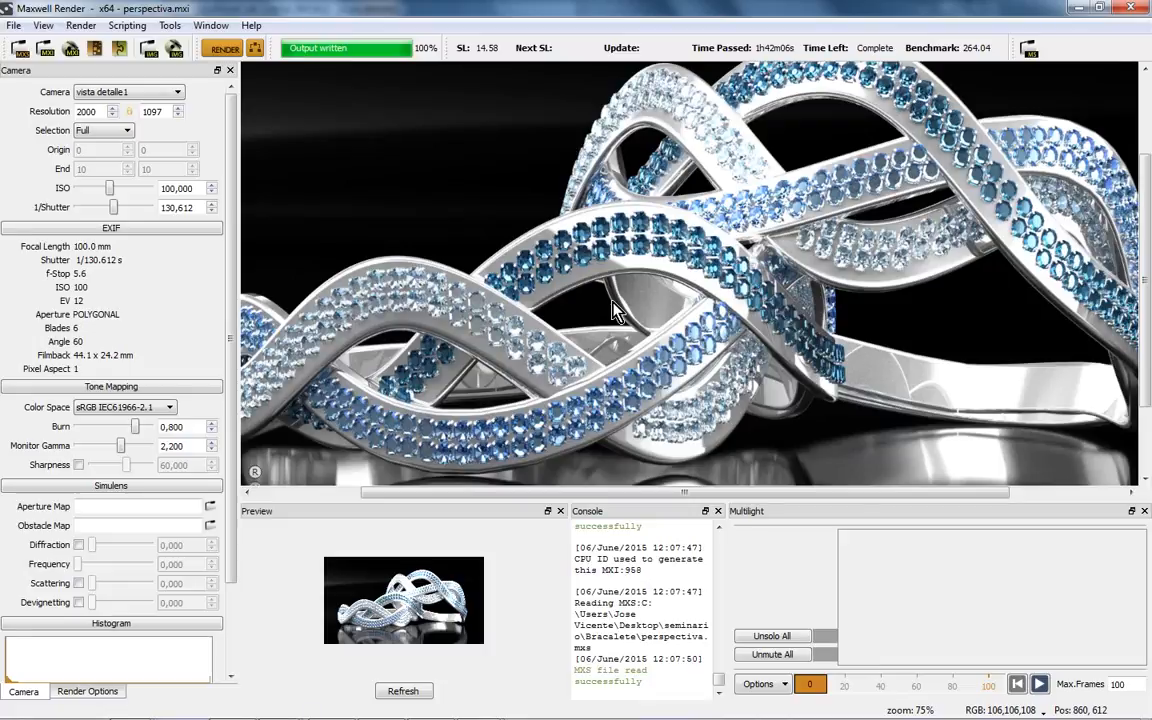
{"action": "scroll", "coordinate": [614, 262], "scroll_direction": "down", "scroll_amount": 1}
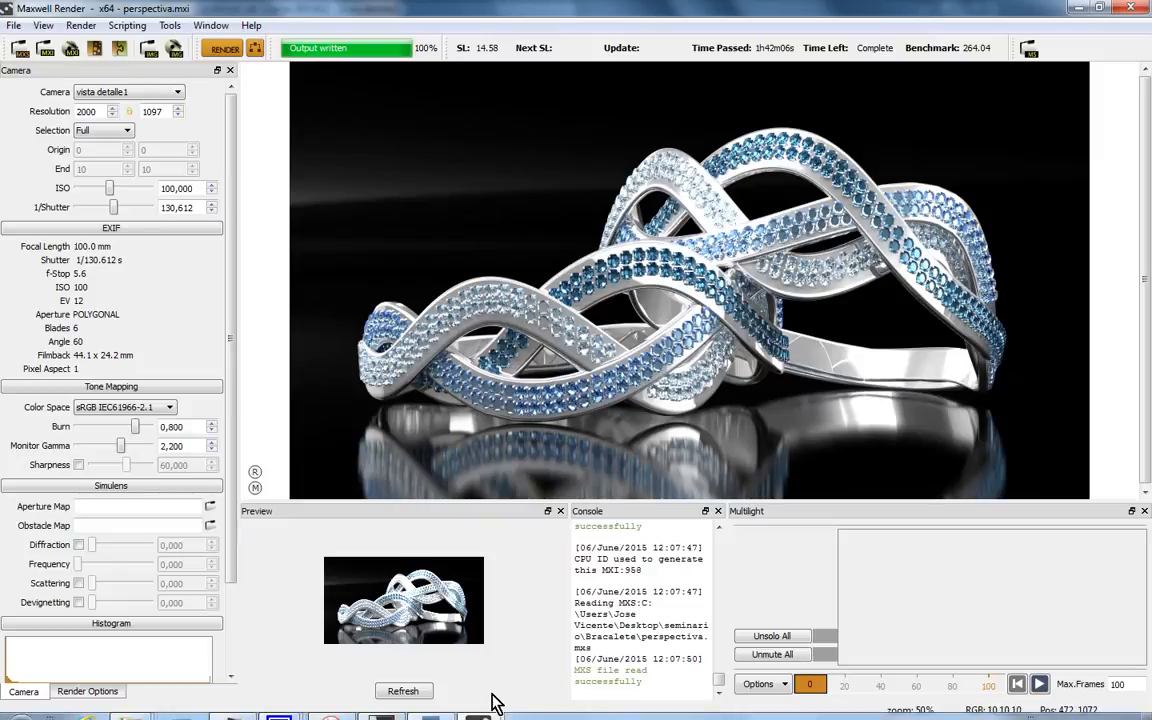
{"action": "mouse_move", "coordinate": [482, 706]}
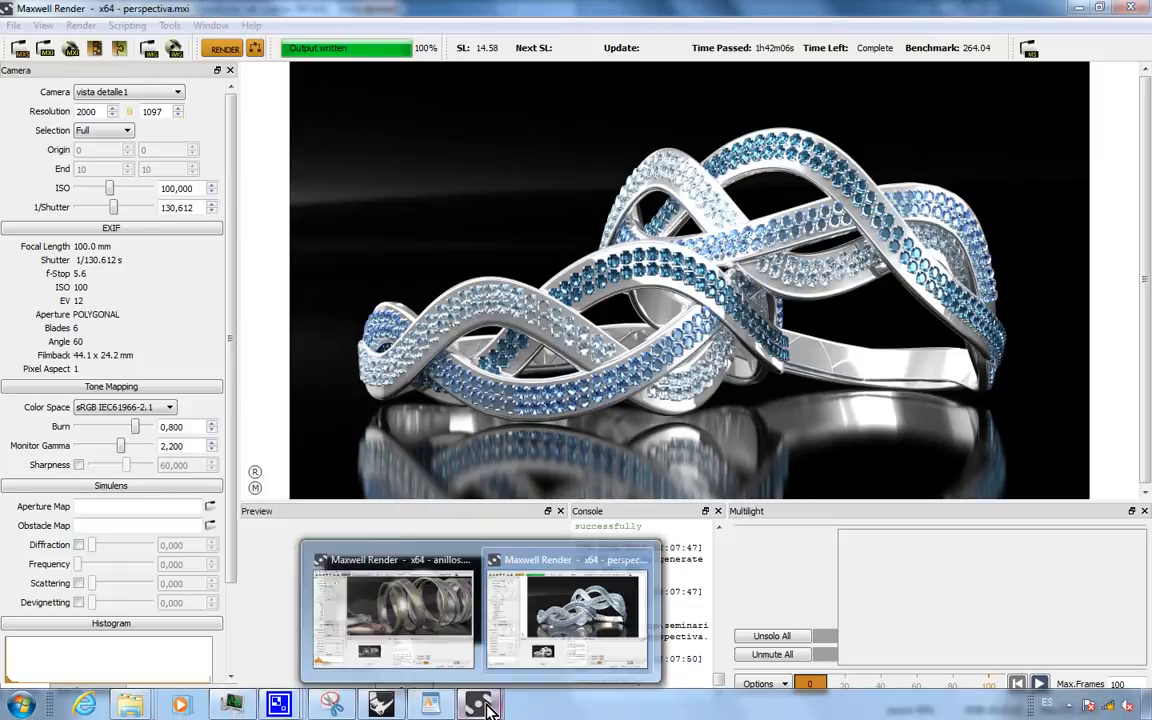
- In Rhino's Maxwell Scene Manager, show the vista detalle1 Camera settings and list the lens types
{"action": "left_click", "coordinate": [380, 706]}
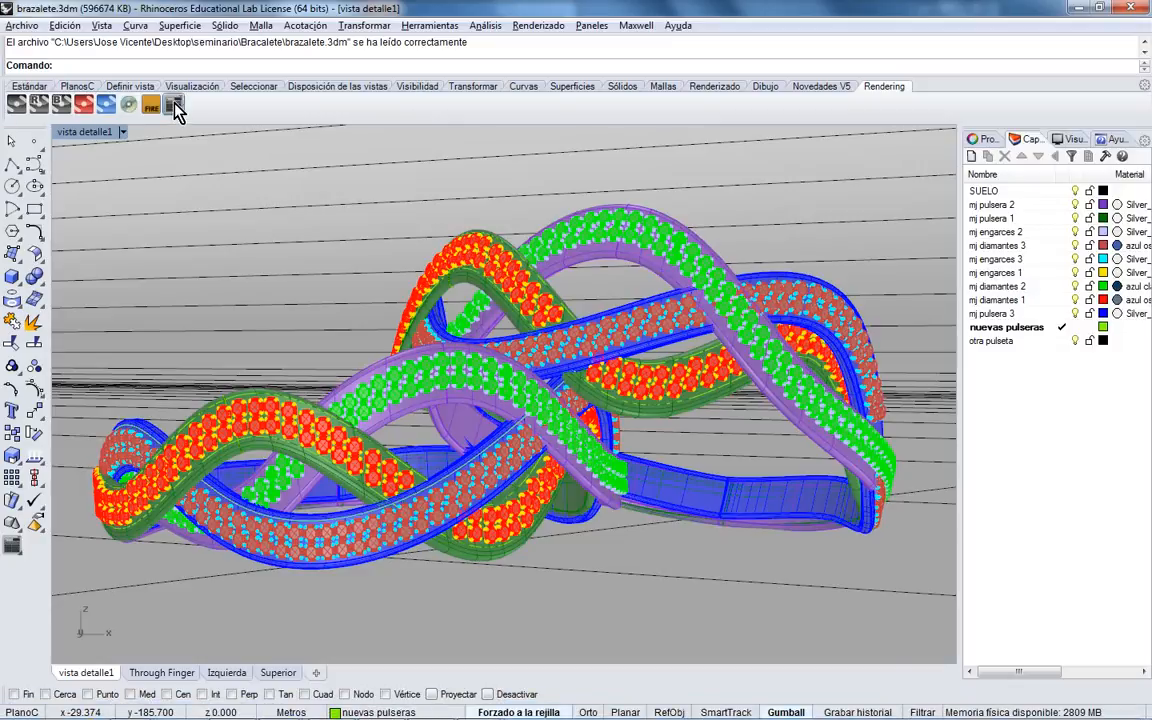
{"action": "left_click", "coordinate": [173, 104]}
{"action": "left_click", "coordinate": [816, 164]}
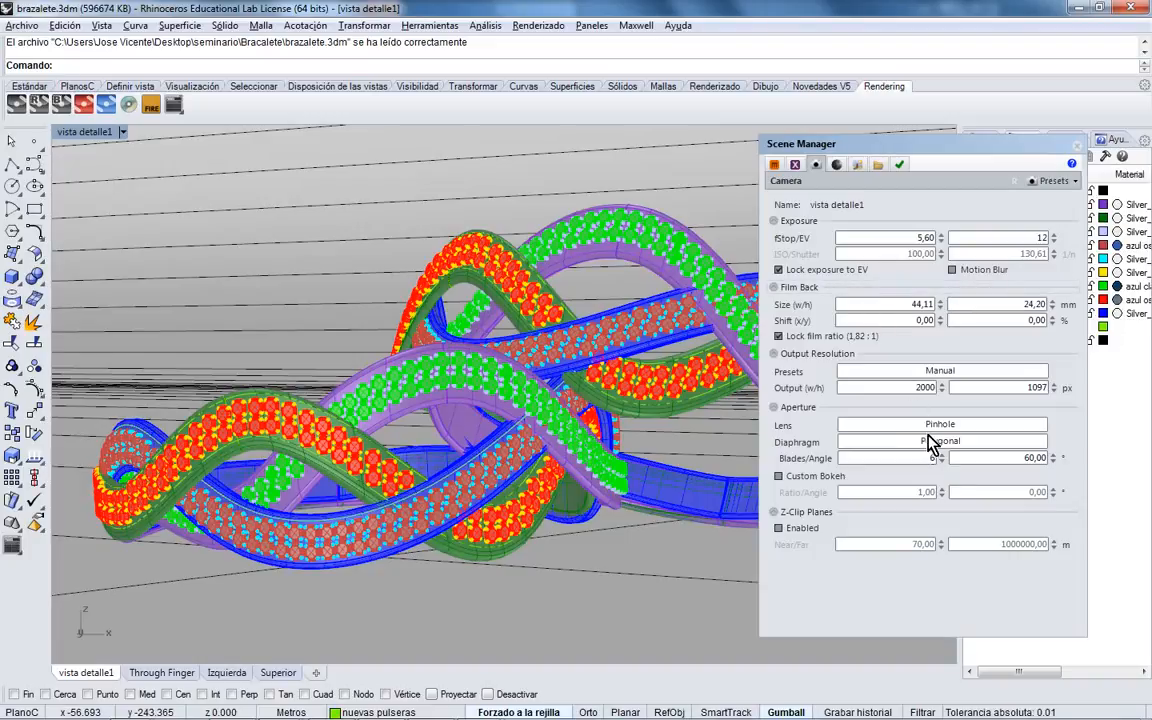
{"action": "left_click", "coordinate": [934, 426]}
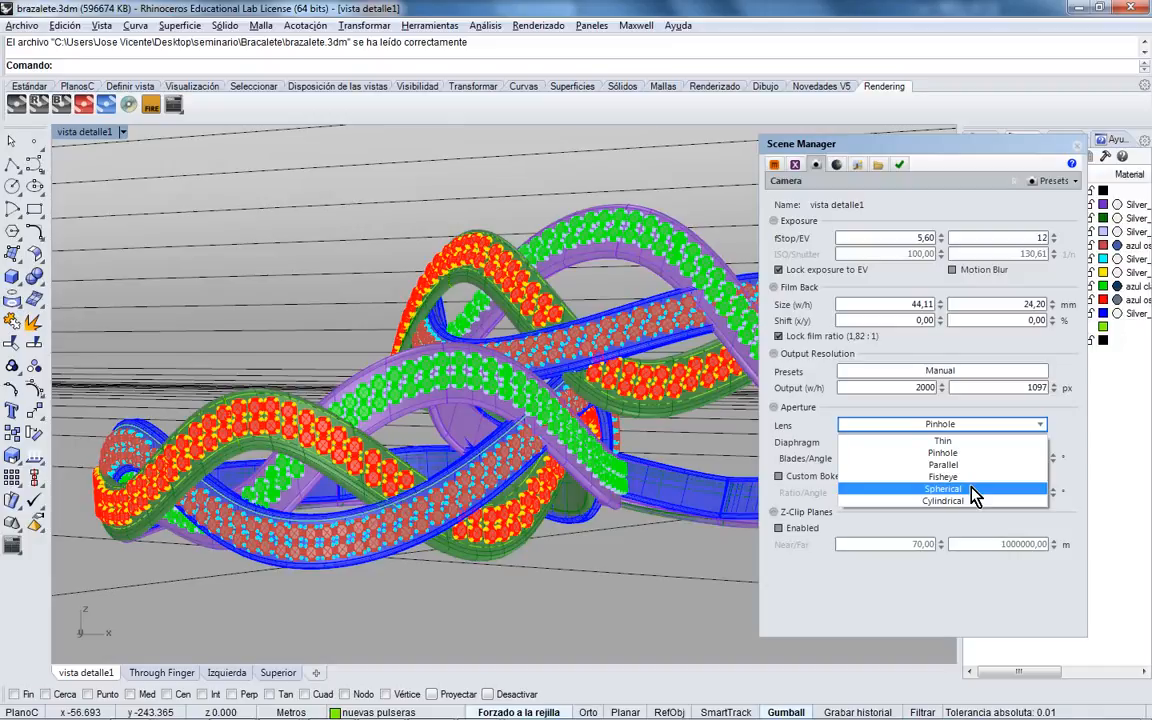
- Keep the Pinhole lens and Polygonal diaphragm with 6 blades, then switch to WordPad
{"action": "left_click", "coordinate": [1062, 426]}
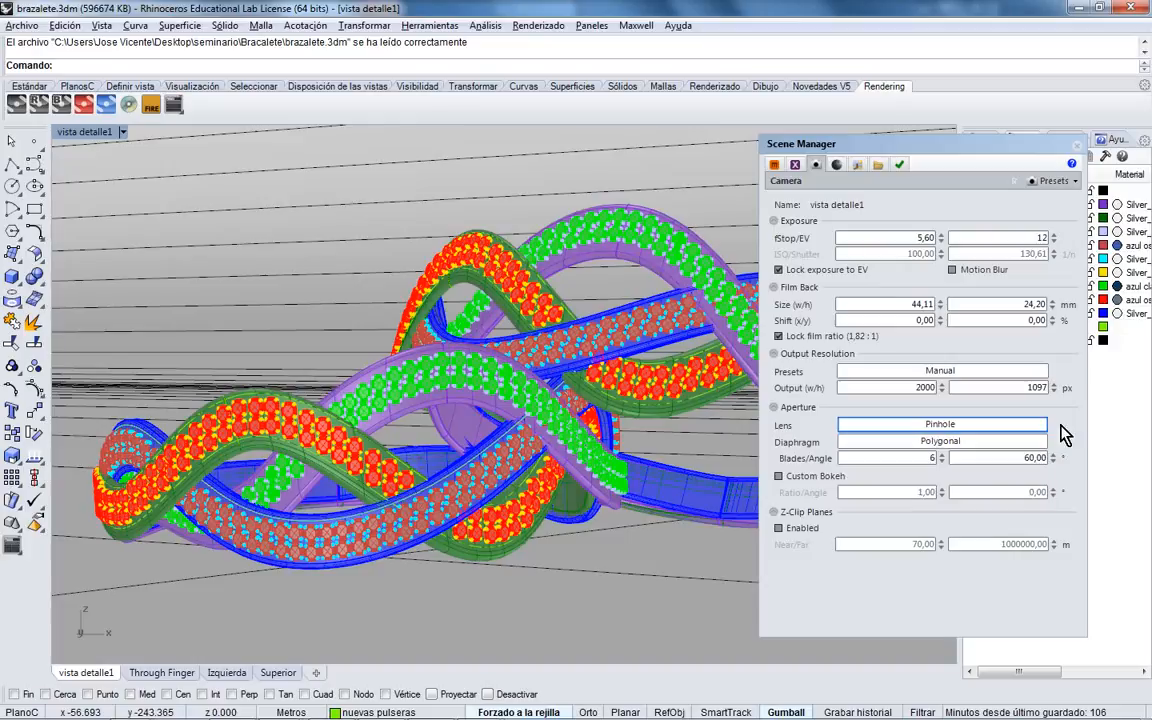
{"action": "left_click", "coordinate": [955, 445]}
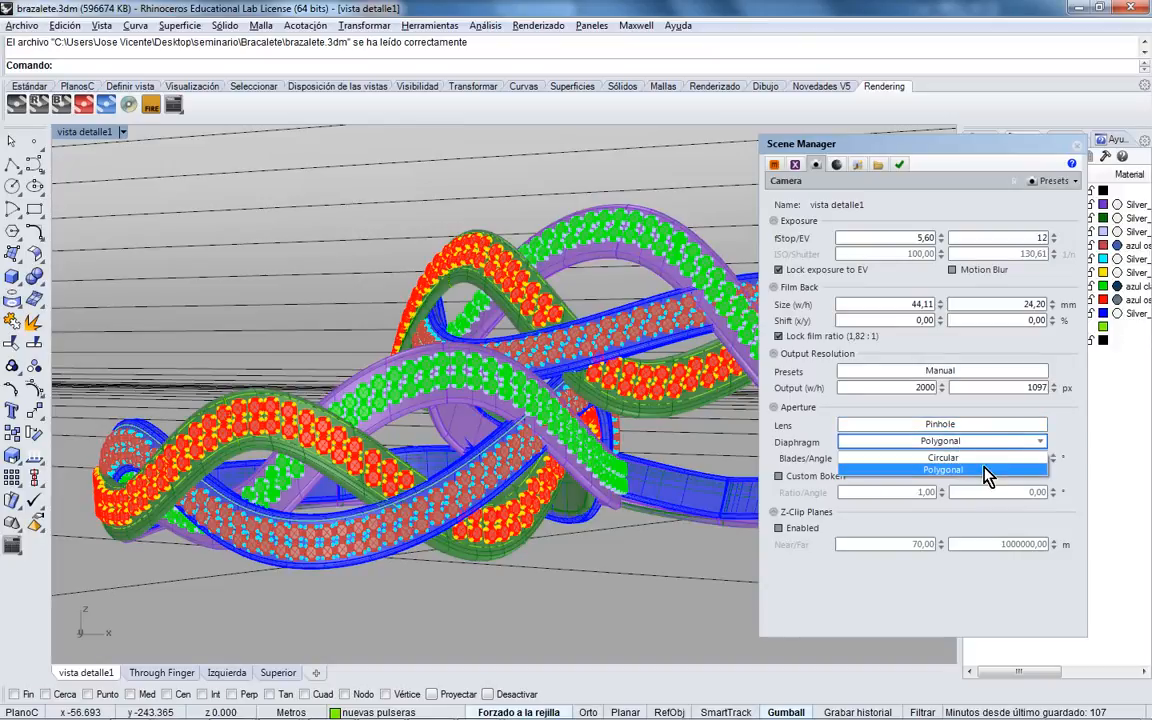
{"action": "left_click", "coordinate": [985, 469]}
{"action": "left_click", "coordinate": [928, 459]}
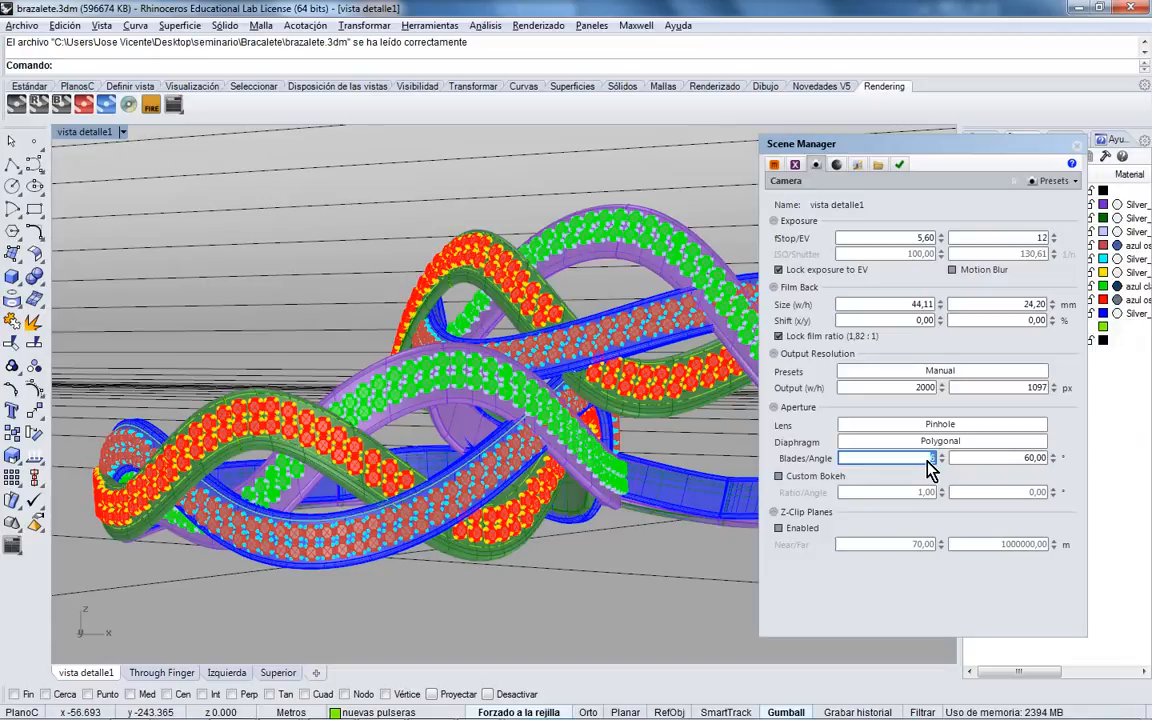
{"action": "left_click", "coordinate": [430, 704]}
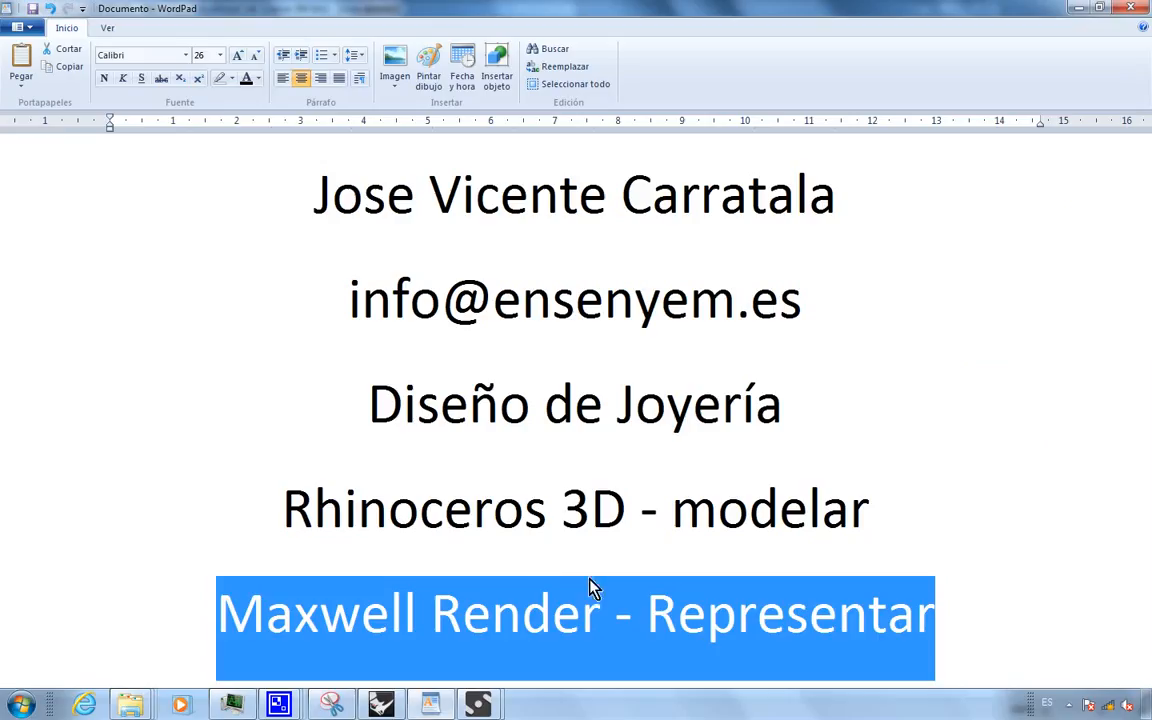
- Add a 'Vray - Mental Ray' line below 'Maxwell Render - Representar'
{"action": "left_click", "coordinate": [810, 615]}
{"action": "left_click", "coordinate": [955, 626]}
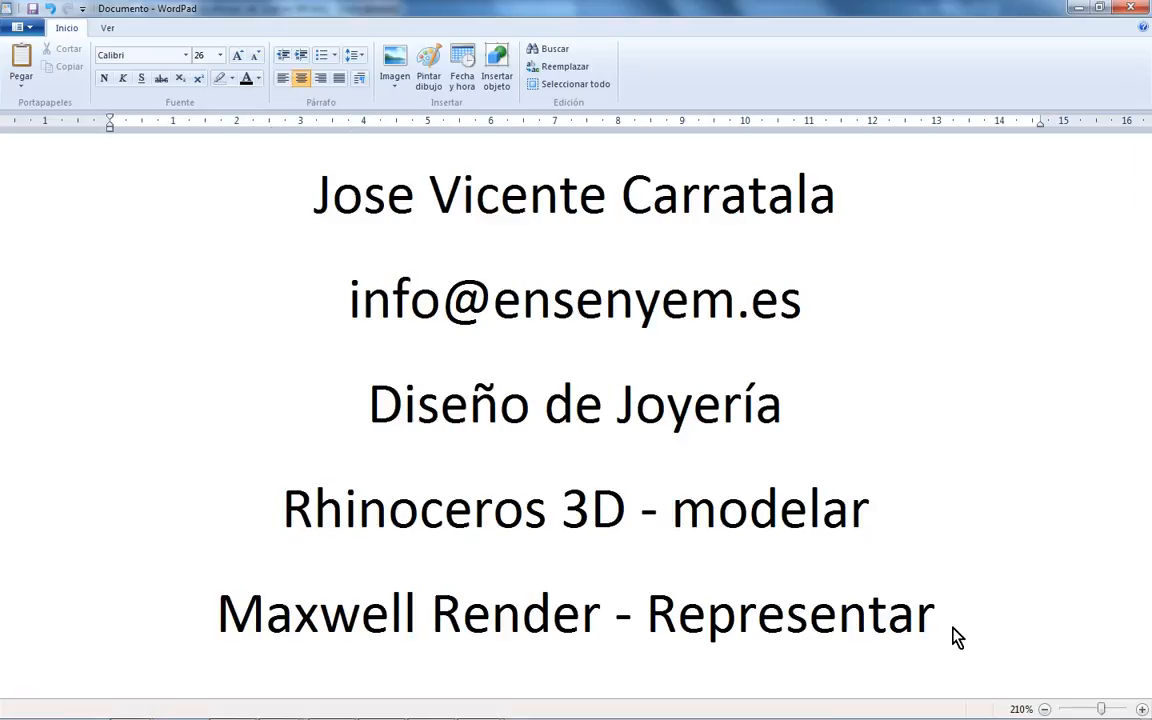
{"action": "key", "text": "Return"}
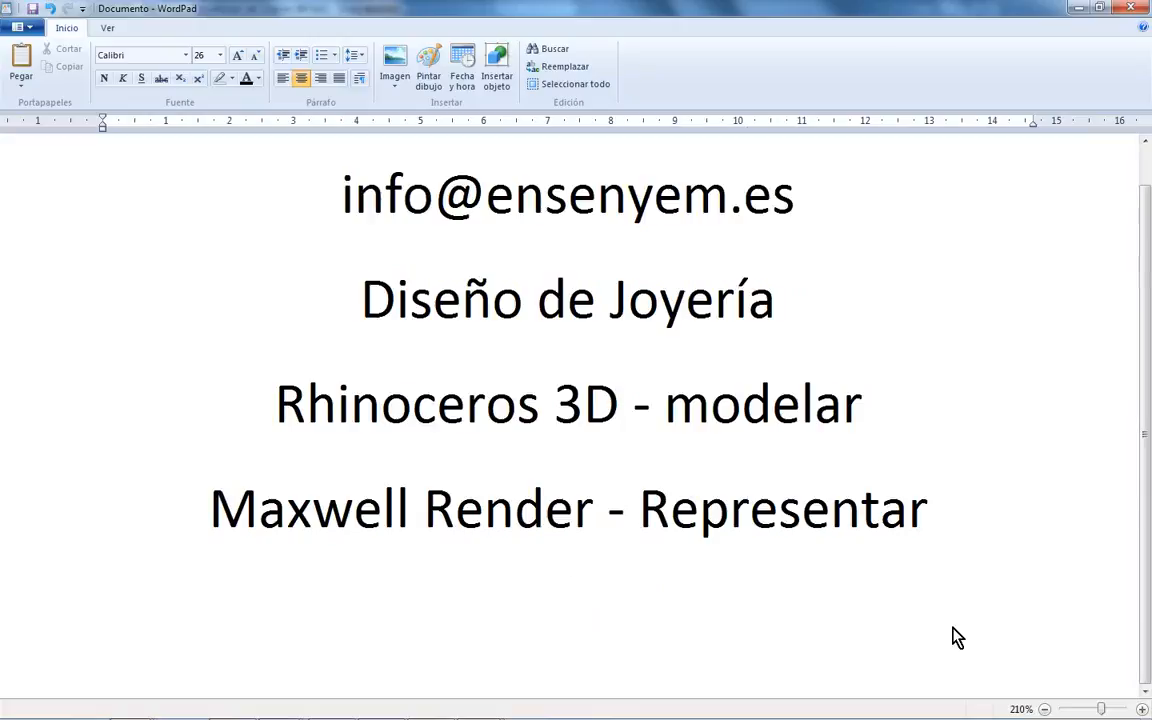
{"action": "type", "text": "Vray"}
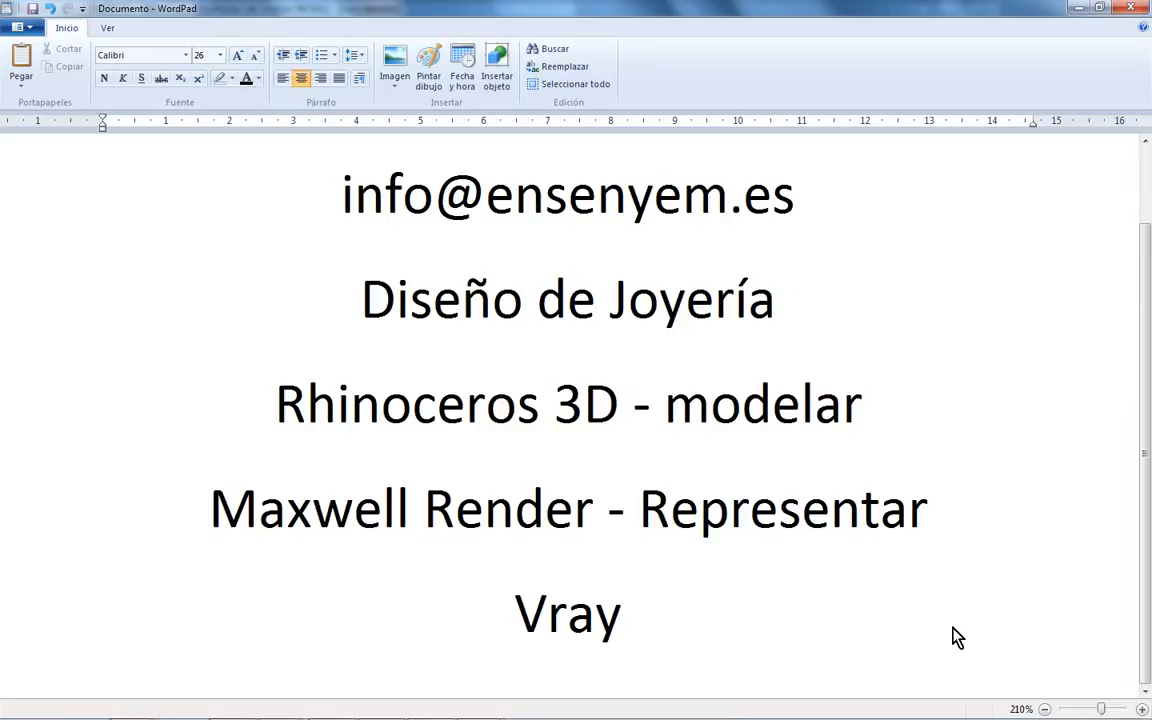
{"action": "type", "text": " - Mental "}
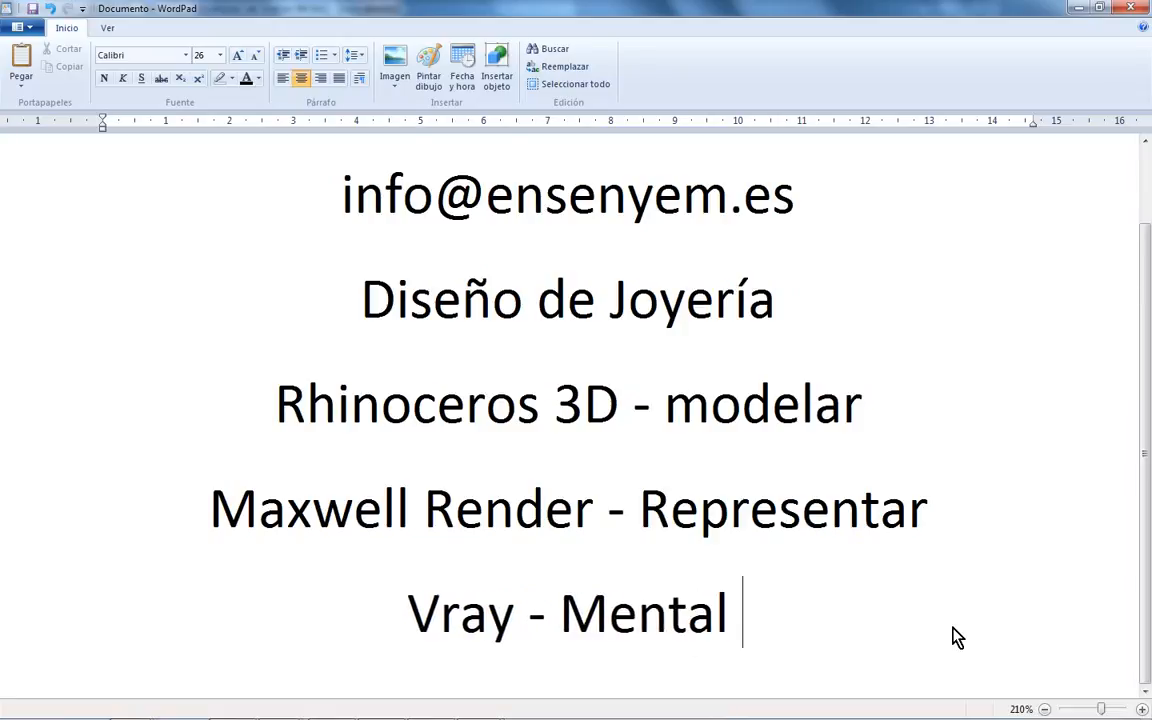
{"action": "type", "text": "Ray"}
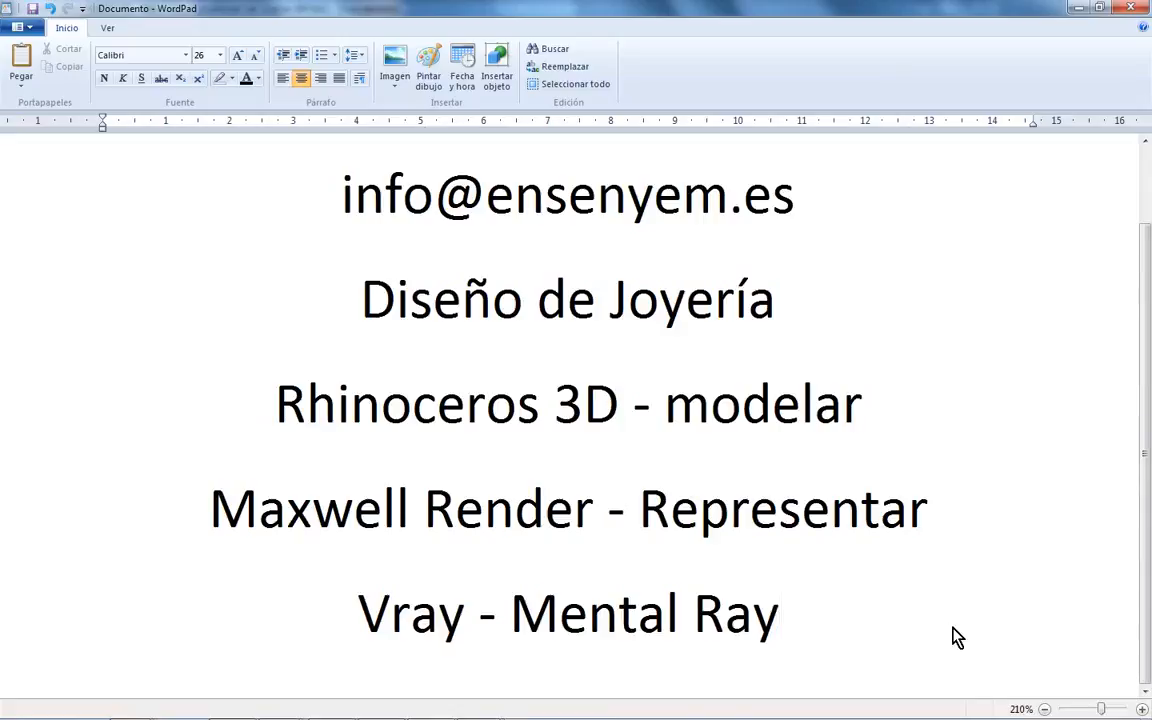
- Label Maxwell Render 'UNBIASED' and Vray - Mental Ray 'BIASED' on new lines
{"action": "left_click", "coordinate": [998, 535]}
{"action": "key", "text": "Return"}
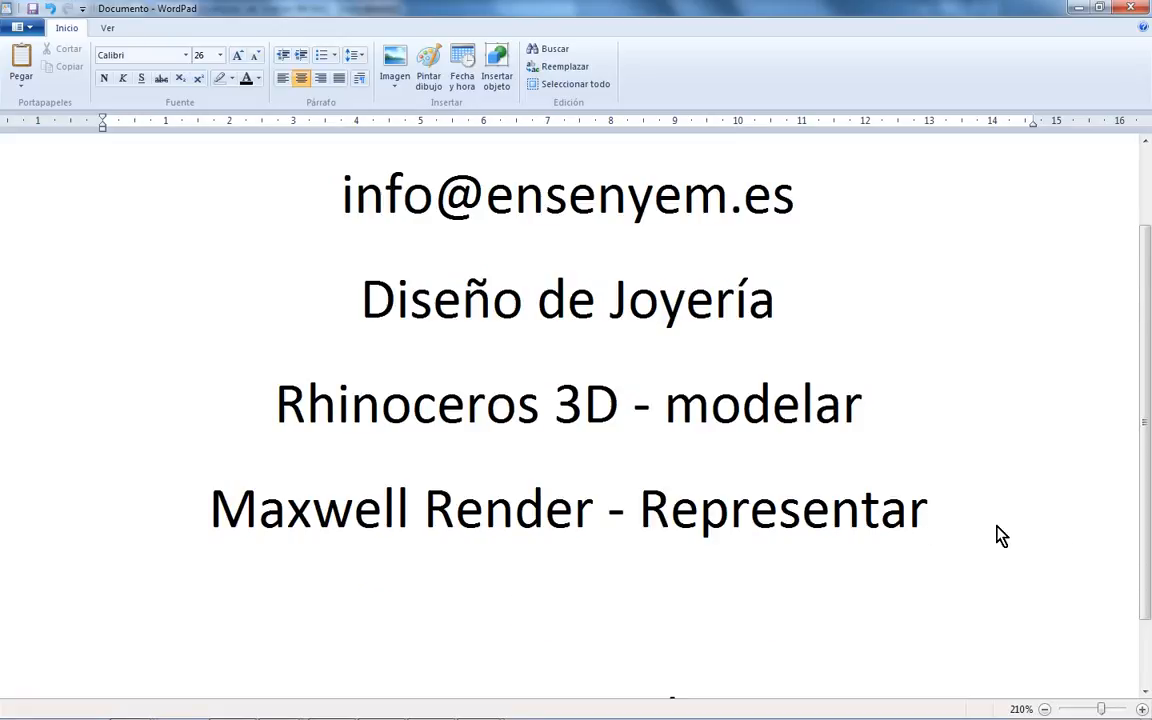
{"action": "scroll", "coordinate": [985, 533], "scroll_direction": "down", "scroll_amount": 1}
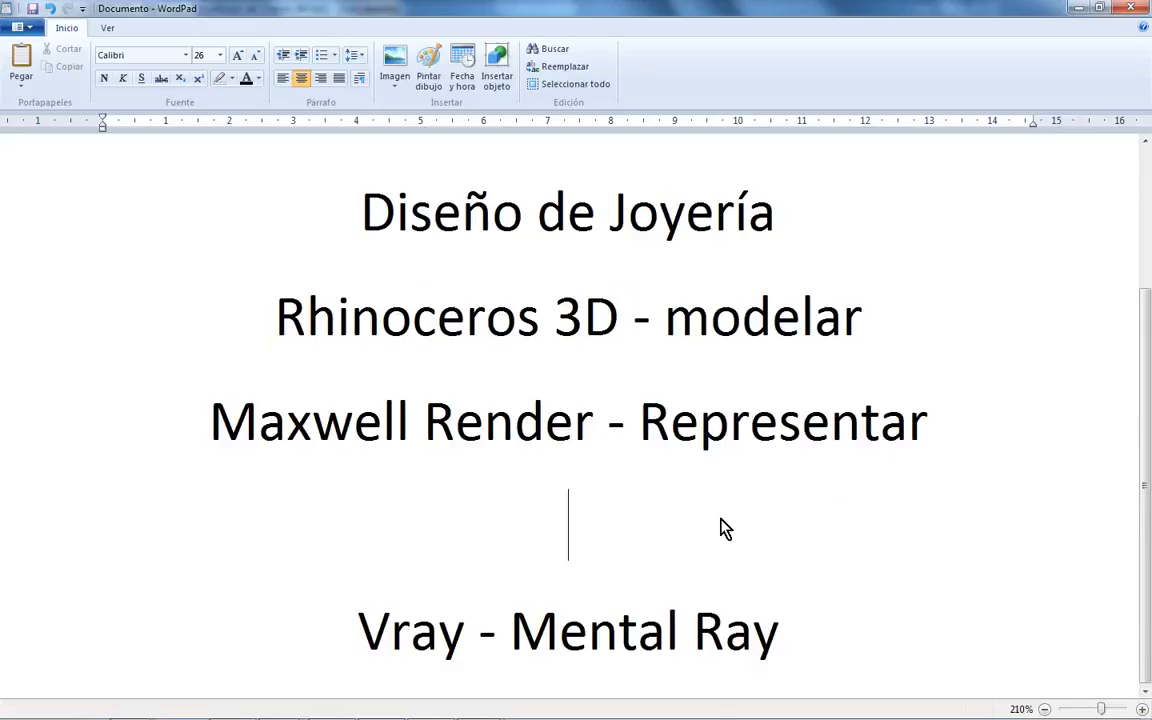
{"action": "type", "text": "UNBIASED"}
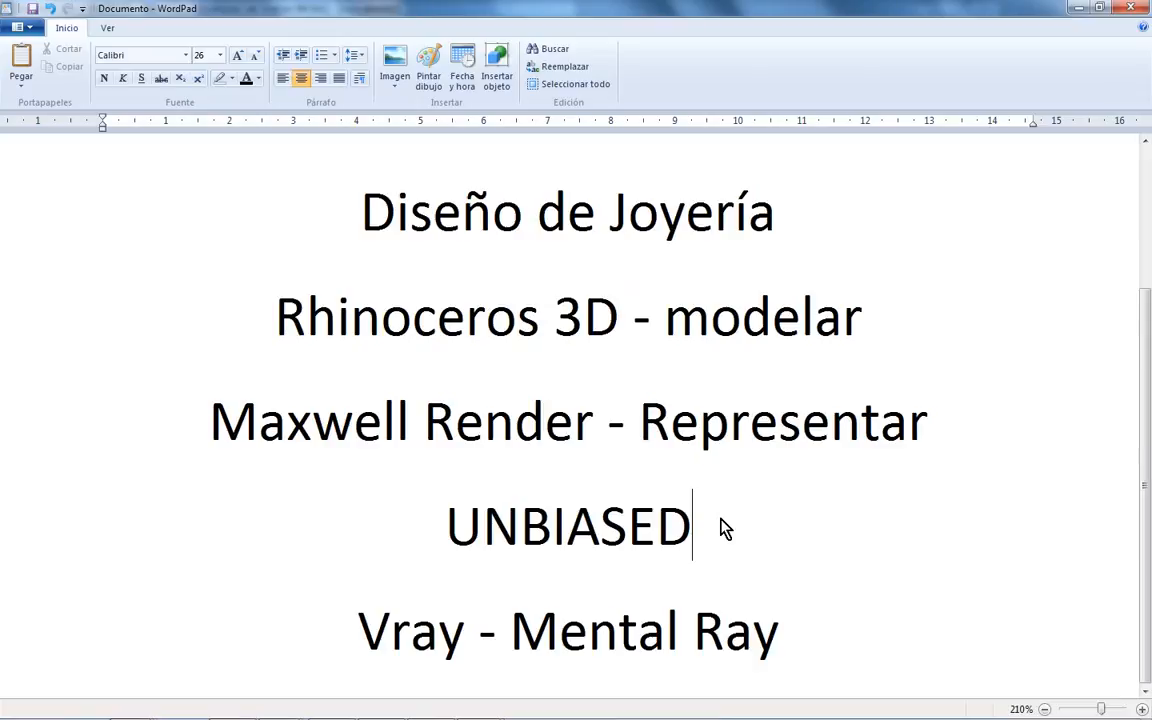
{"action": "left_click", "coordinate": [830, 648]}
{"action": "key", "text": "Return"}
{"action": "type", "text": "BIASED"}
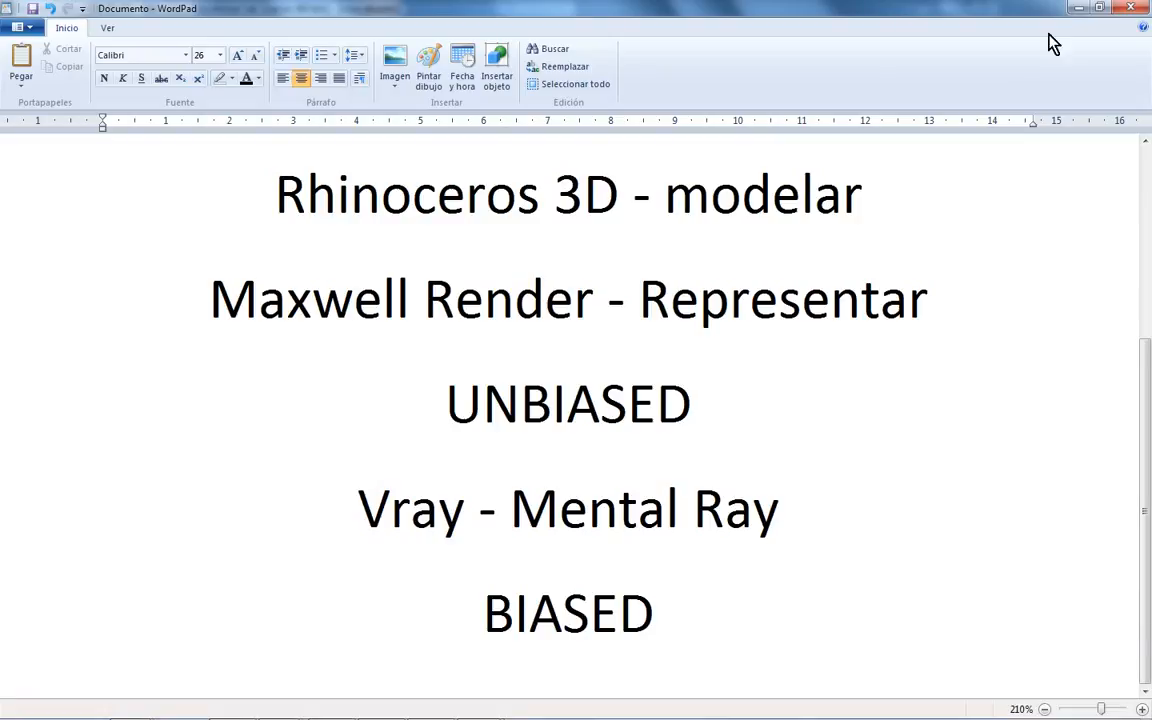
- Minimize WordPad and move the Maxwell Scene Manager to the left in Rhinoceros
{"action": "left_click", "coordinate": [1078, 8]}
{"action": "left_click_drag", "start_coordinate": [835, 143], "coordinate": [362, 149]}
{"action": "left_click", "coordinate": [538, 25]}
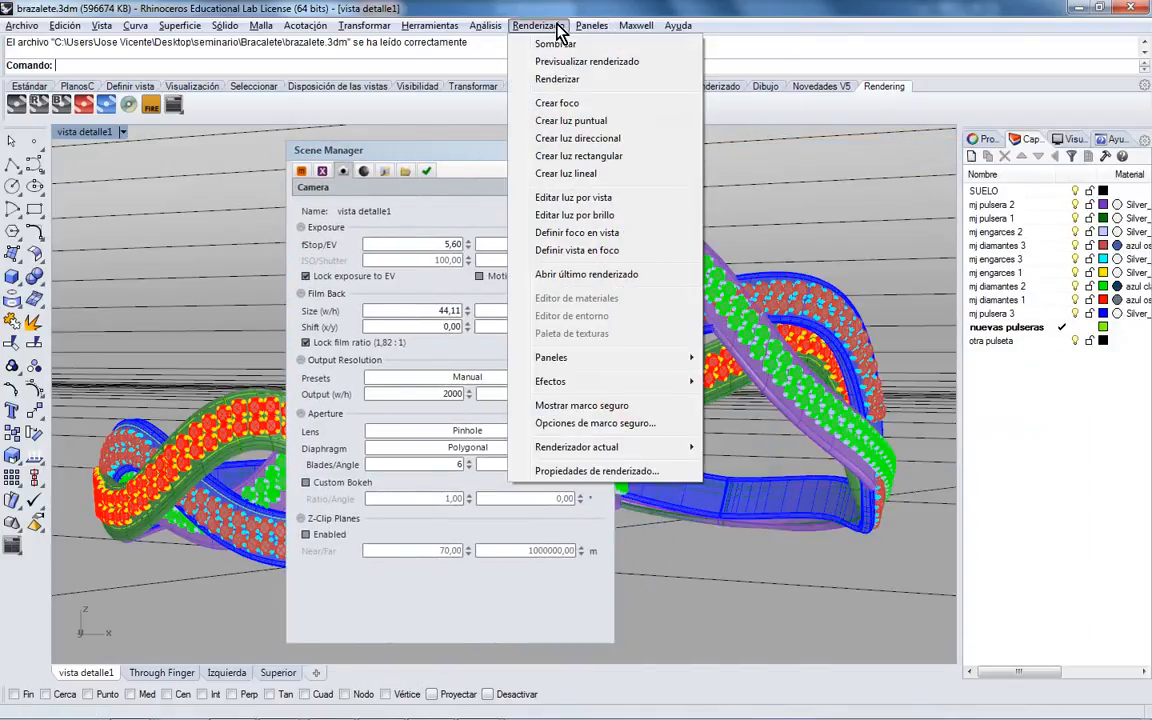
{"action": "mouse_move", "coordinate": [585, 452]}
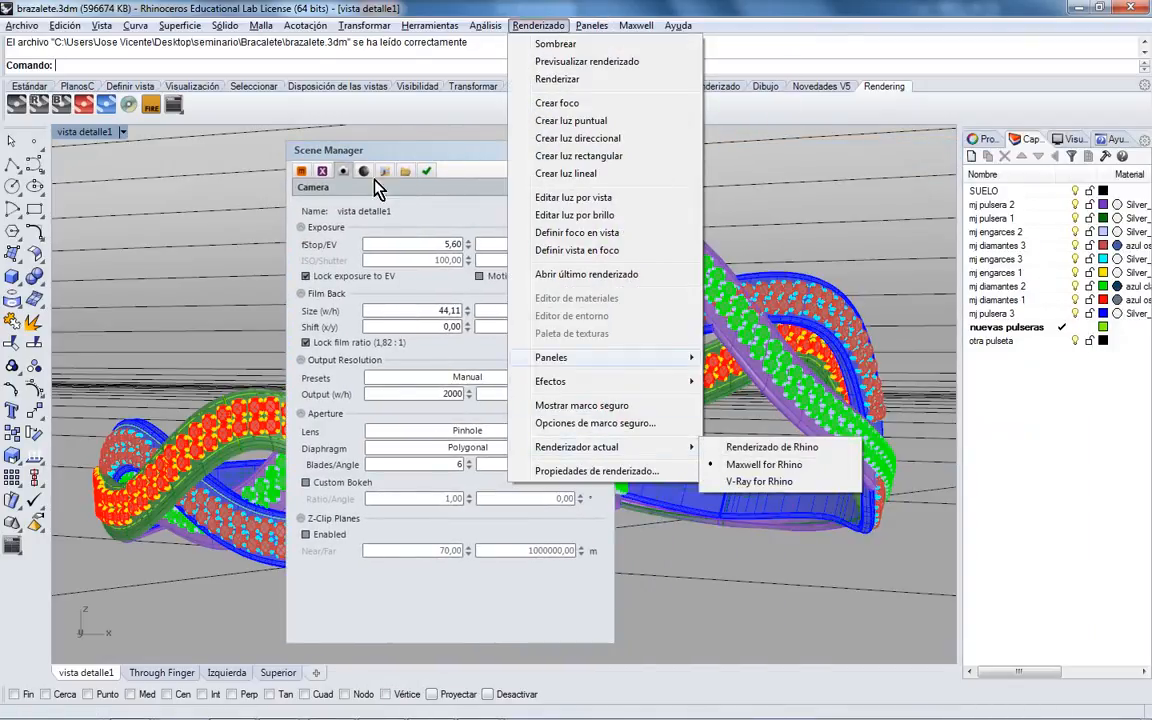
{"action": "left_click", "coordinate": [424, 159]}
{"action": "left_click_drag", "start_coordinate": [424, 159], "coordinate": [357, 162]}
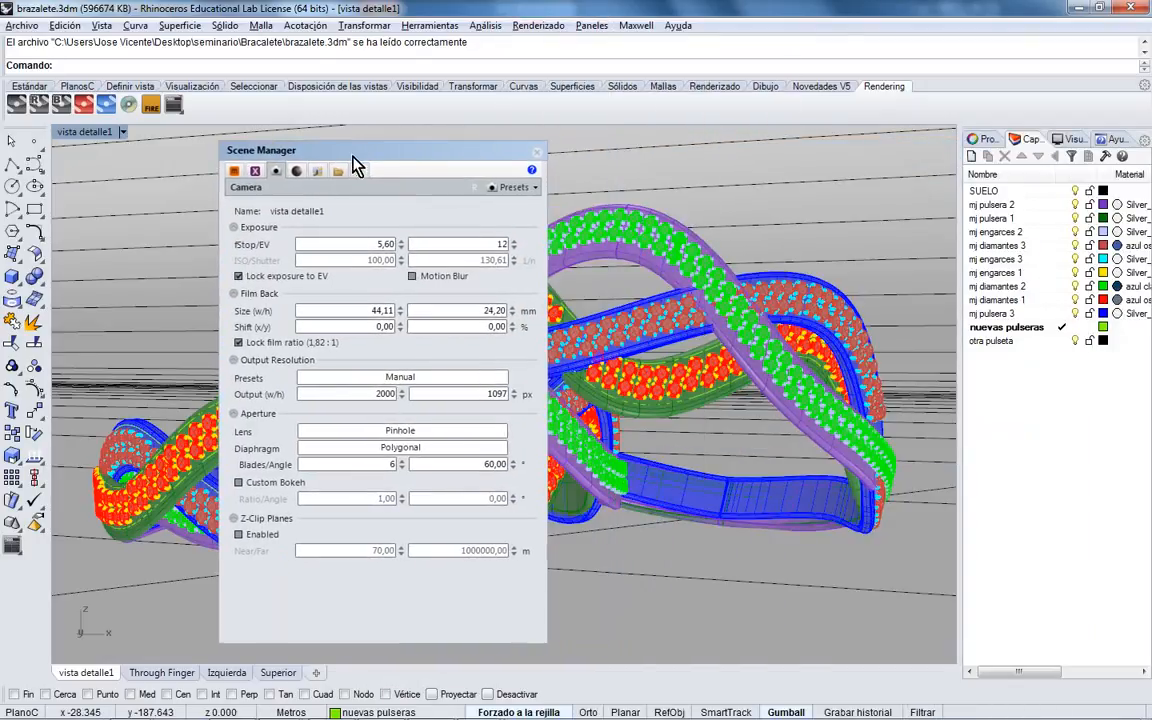
- Browse the Scene Manager's Extensions, Camera, Location & Time, Environment and Output pages
{"action": "left_click", "coordinate": [255, 171]}
{"action": "left_click", "coordinate": [279, 174]}
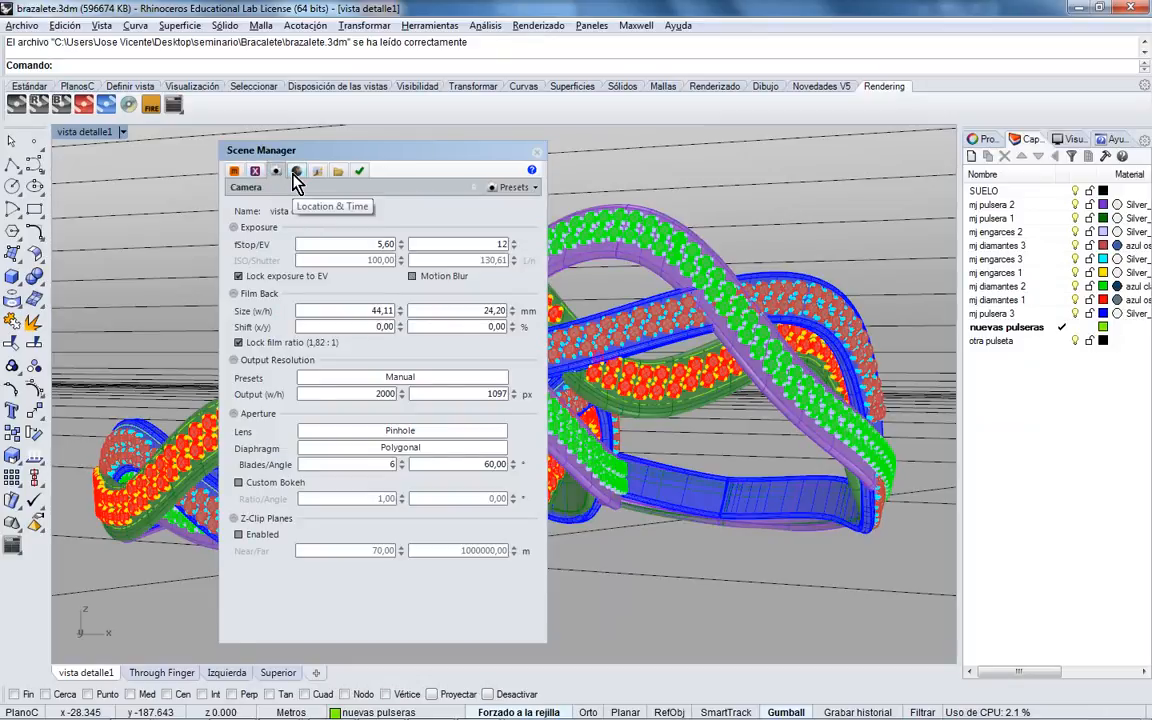
{"action": "left_click", "coordinate": [297, 172]}
{"action": "left_click", "coordinate": [317, 172]}
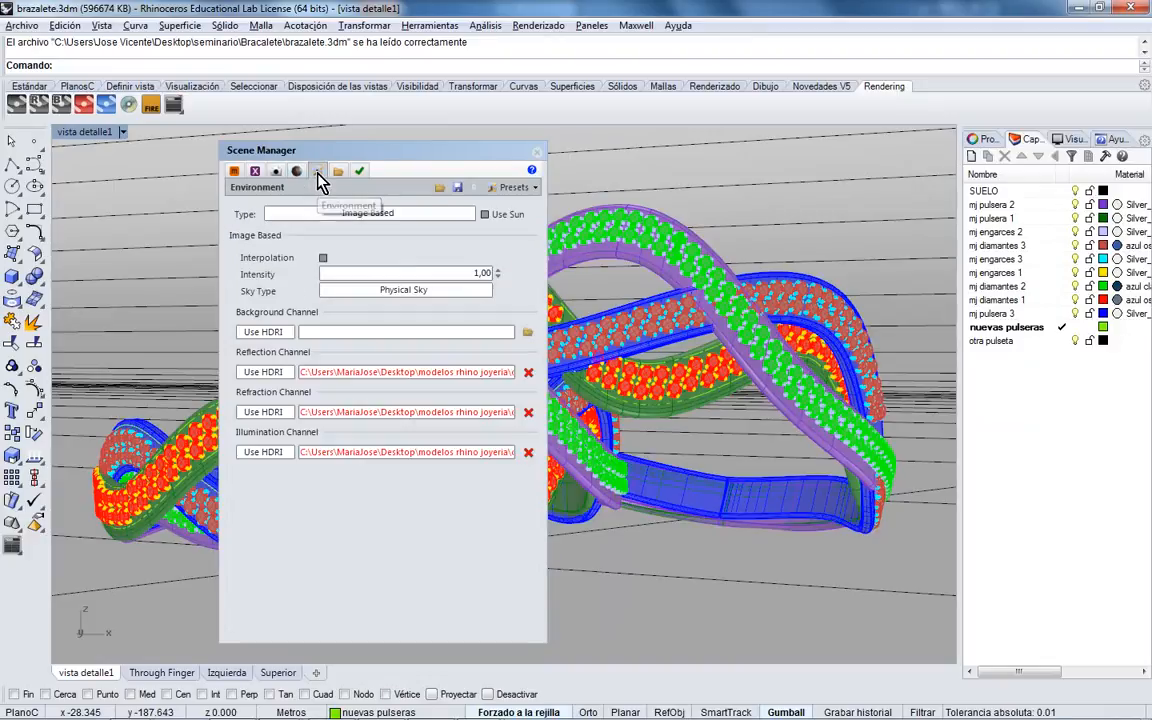
{"action": "left_click", "coordinate": [337, 172]}
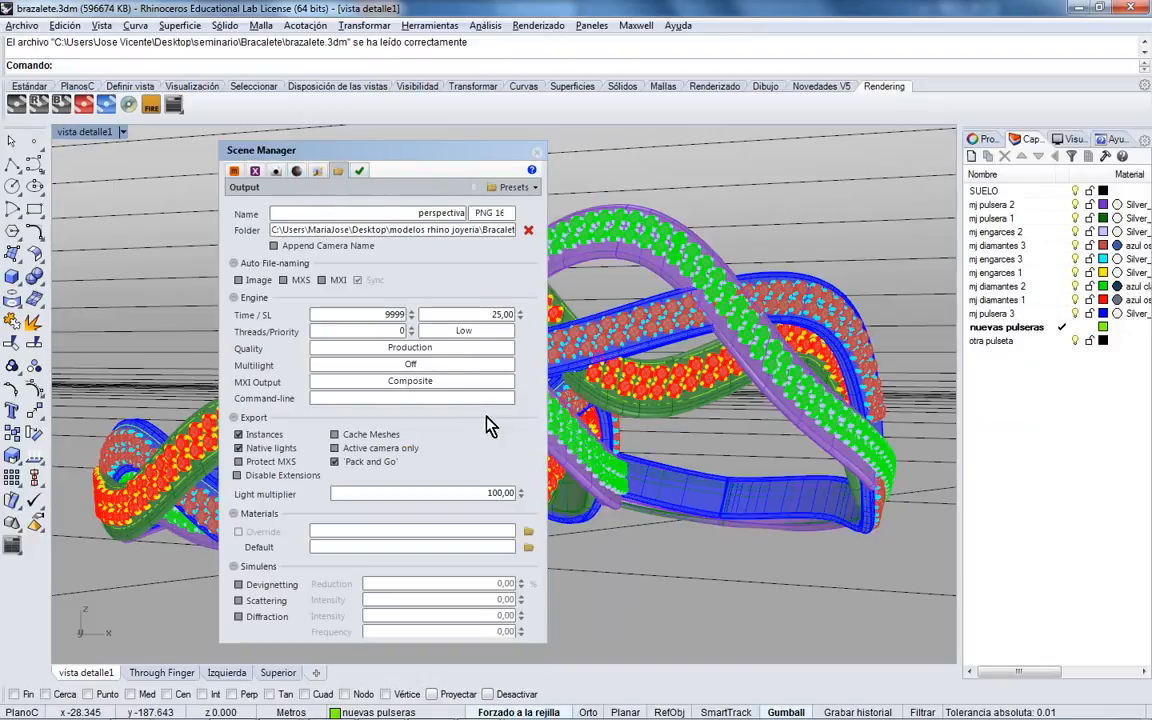
{"action": "scroll", "coordinate": [530, 455], "scroll_direction": "down", "scroll_amount": 10}
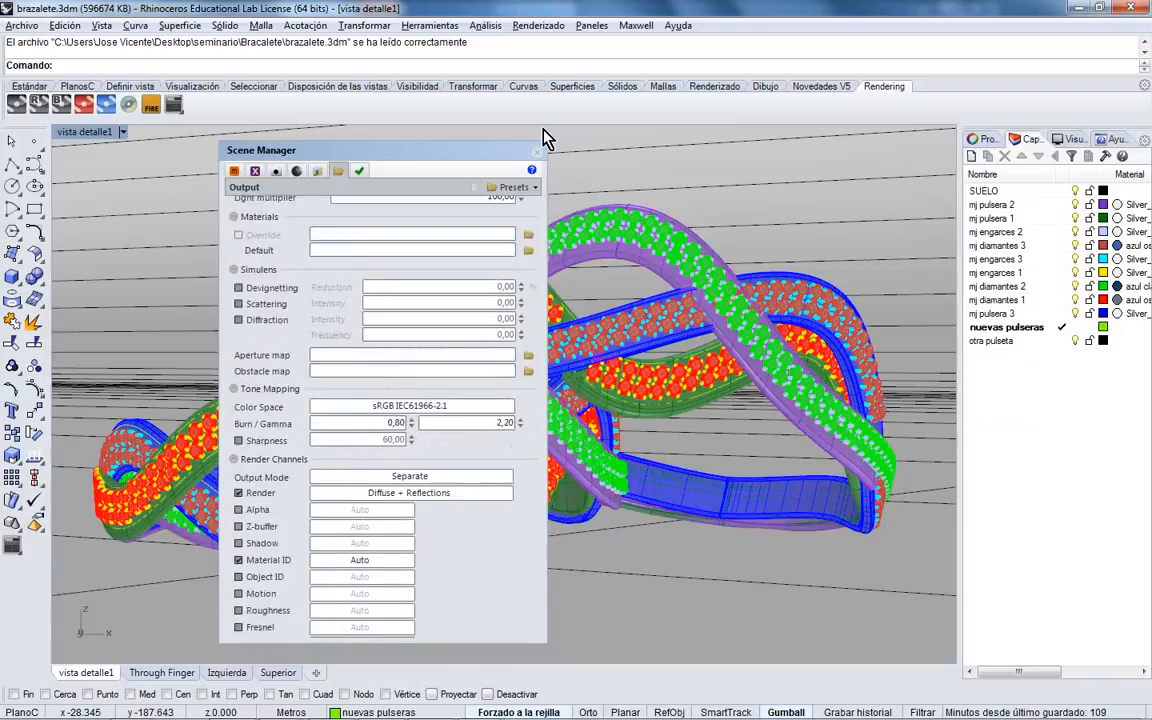
{"action": "scroll", "coordinate": [432, 522], "scroll_direction": "down", "scroll_amount": 1}
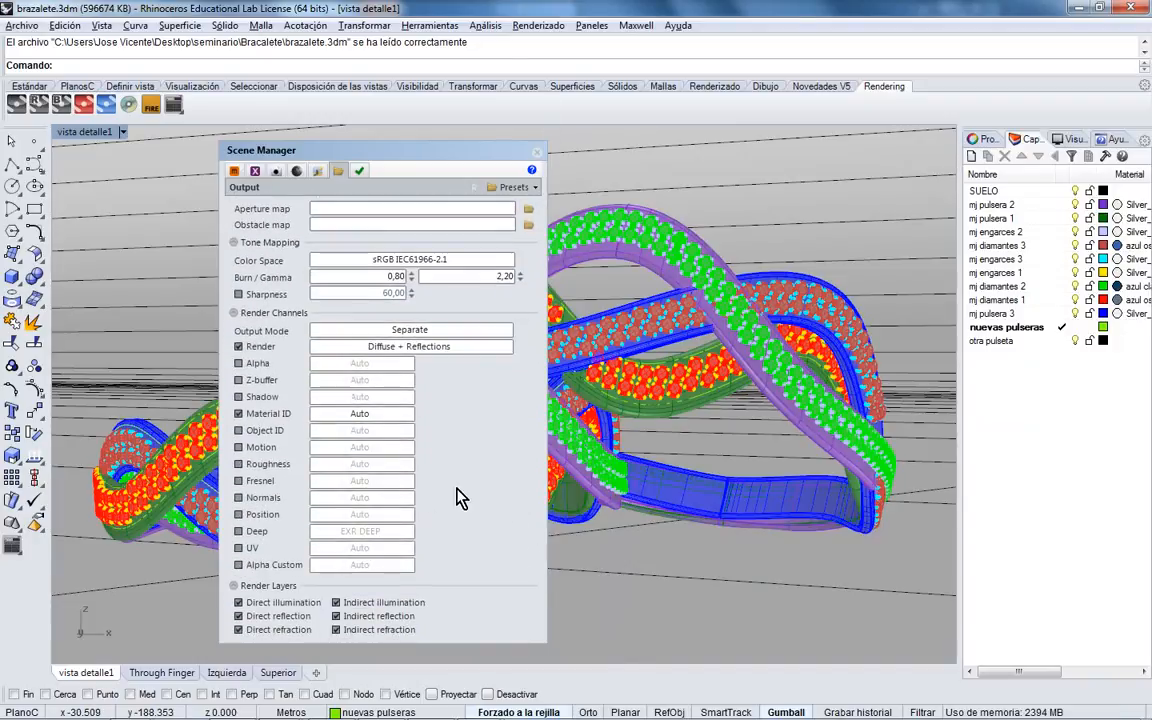
{"action": "scroll", "coordinate": [462, 470], "scroll_direction": "up", "scroll_amount": 5}
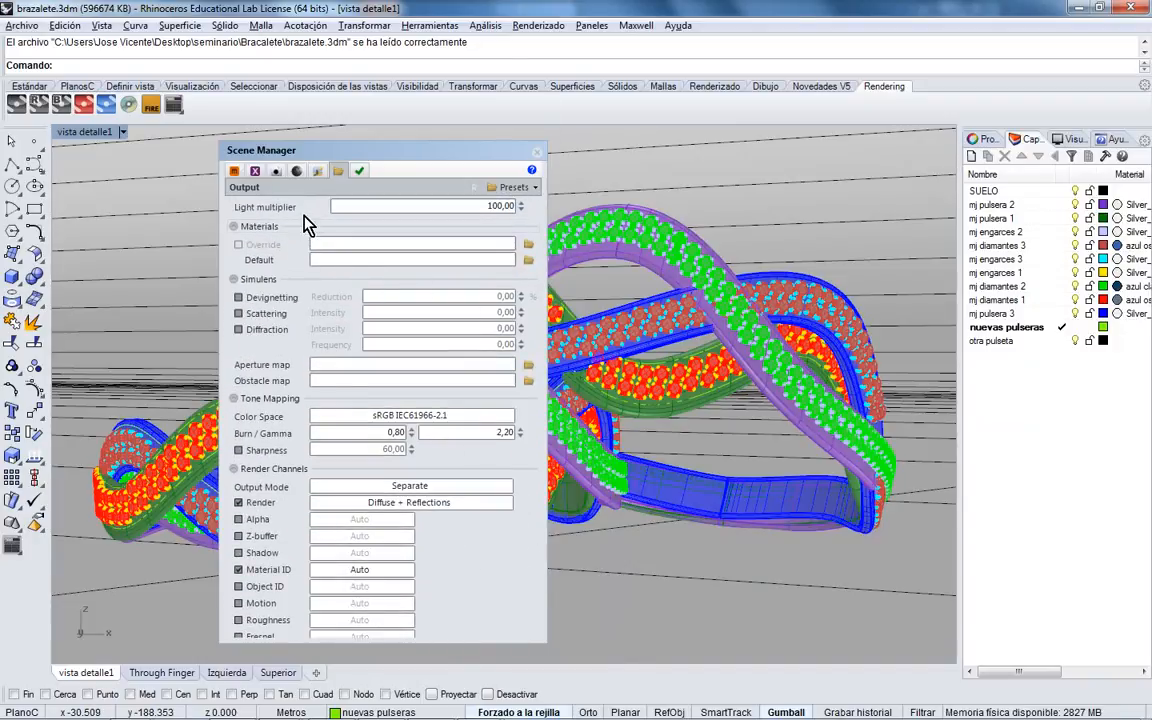
{"action": "scroll", "coordinate": [307, 224], "scroll_direction": "up", "scroll_amount": 8}
- Show the Maxwell plug-in Options page and open the Renderizado menu
{"action": "left_click", "coordinate": [318, 171]}
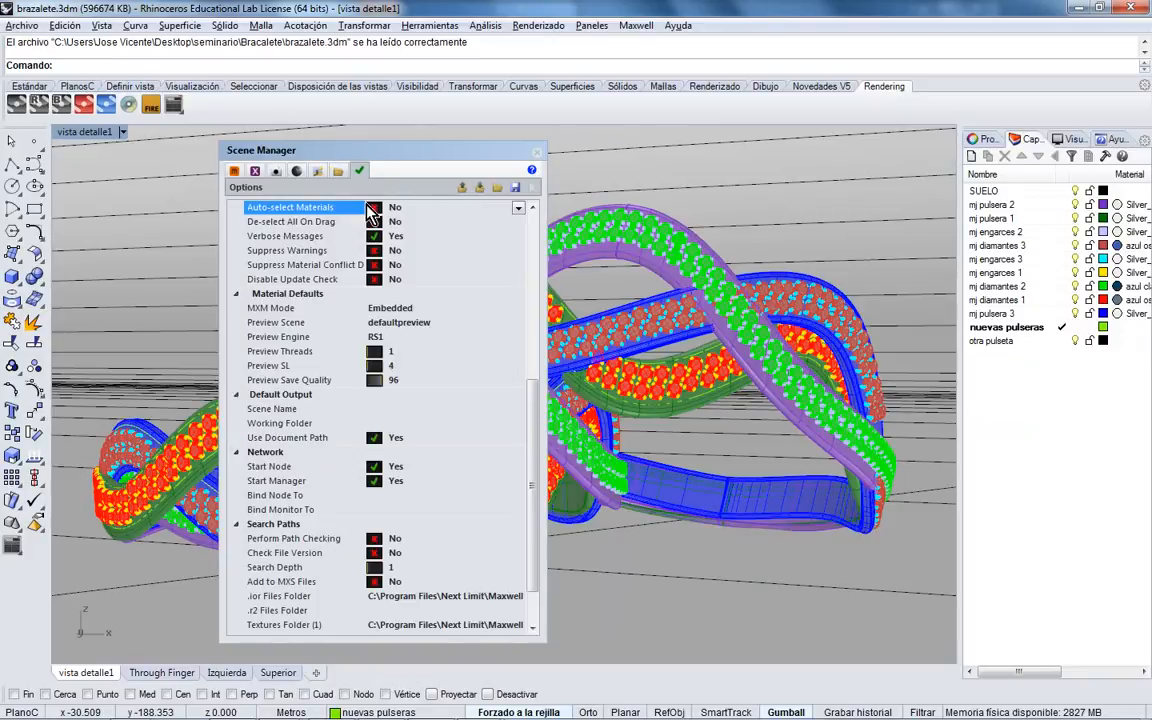
{"action": "left_click_drag", "start_coordinate": [532, 411], "coordinate": [532, 260]}
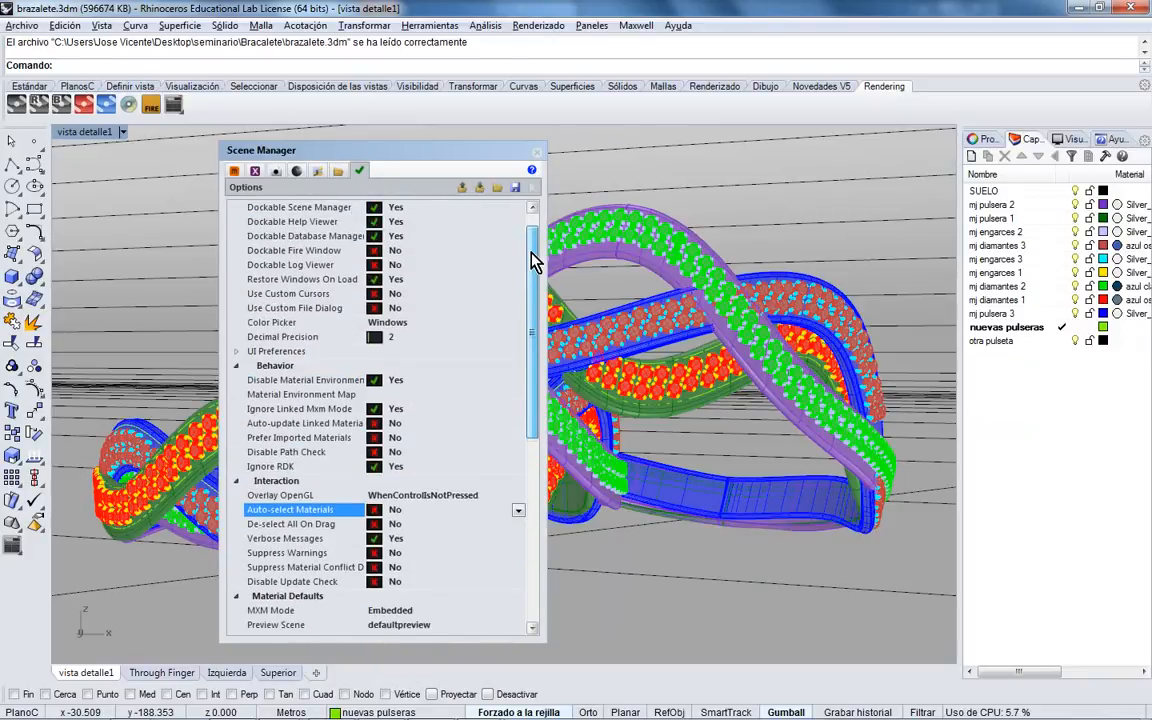
{"action": "left_click", "coordinate": [538, 25]}
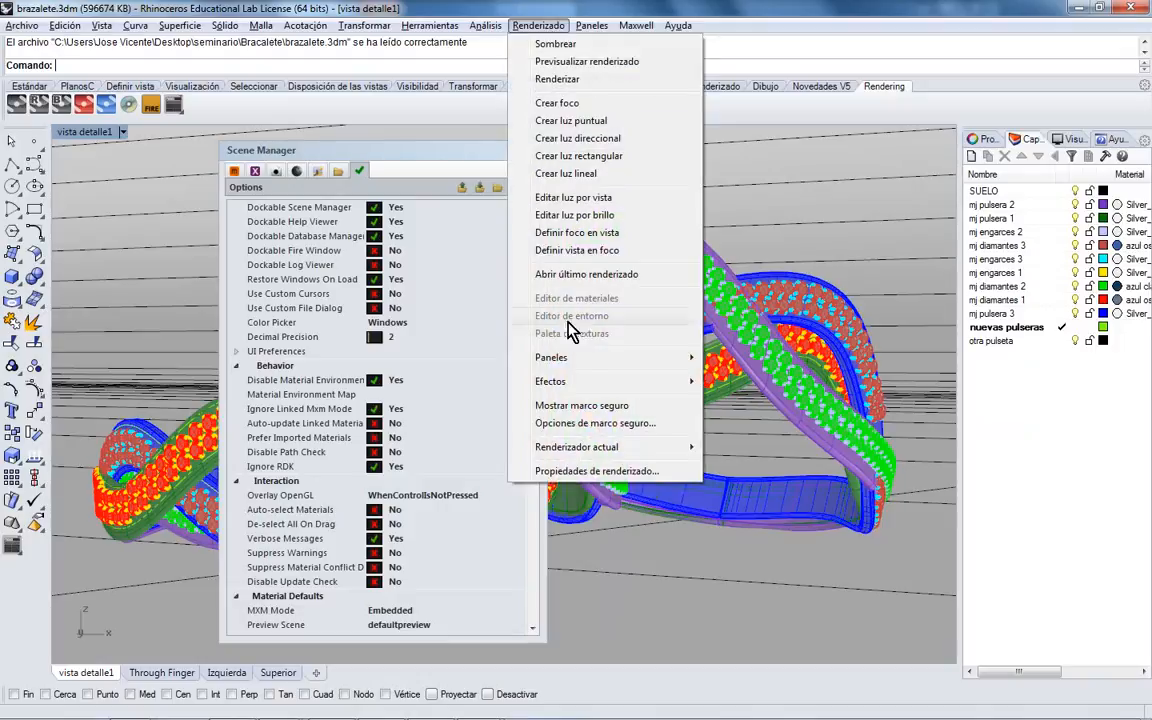
- Make V-Ray for Rhino the current renderer, close the Scene Manager, and open V-Ray Options
{"action": "mouse_move", "coordinate": [645, 448]}
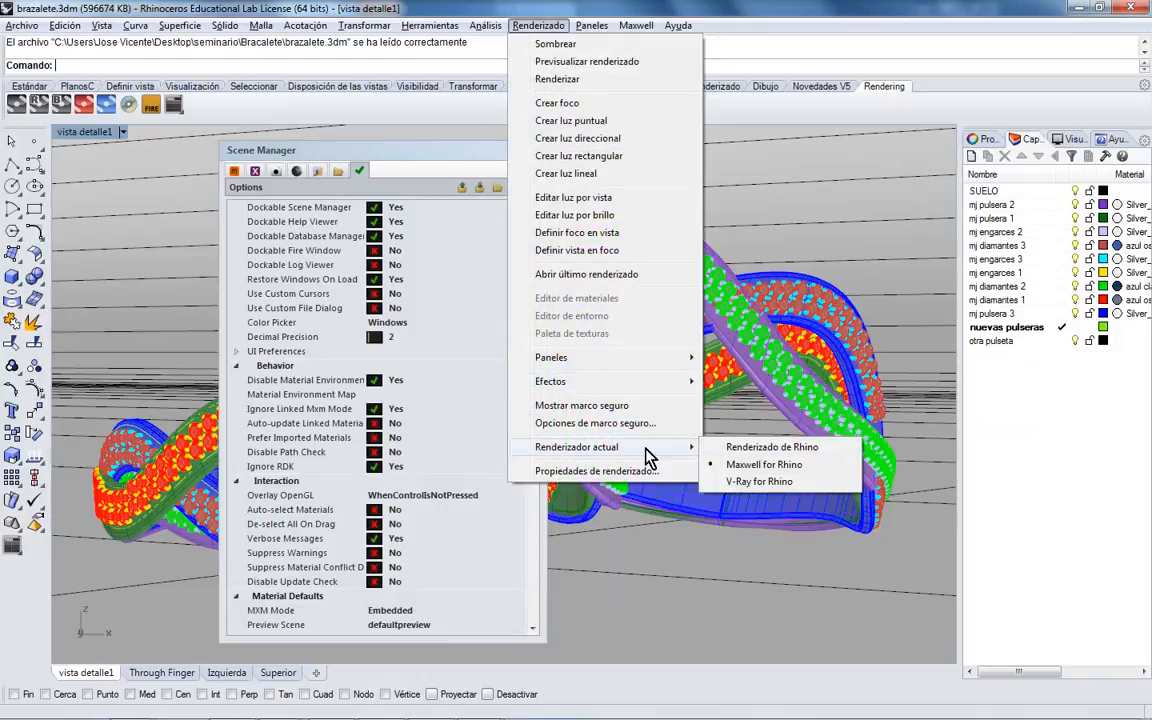
{"action": "left_click", "coordinate": [754, 481]}
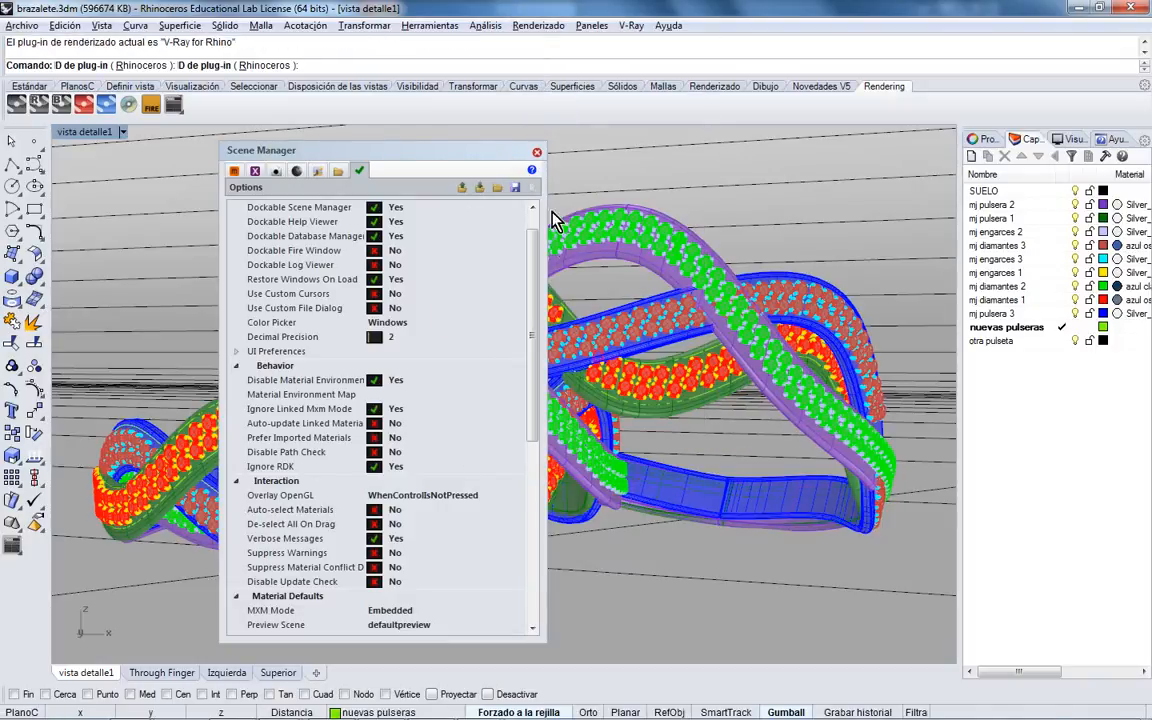
{"action": "left_click", "coordinate": [631, 25]}
{"action": "left_click", "coordinate": [652, 42]}
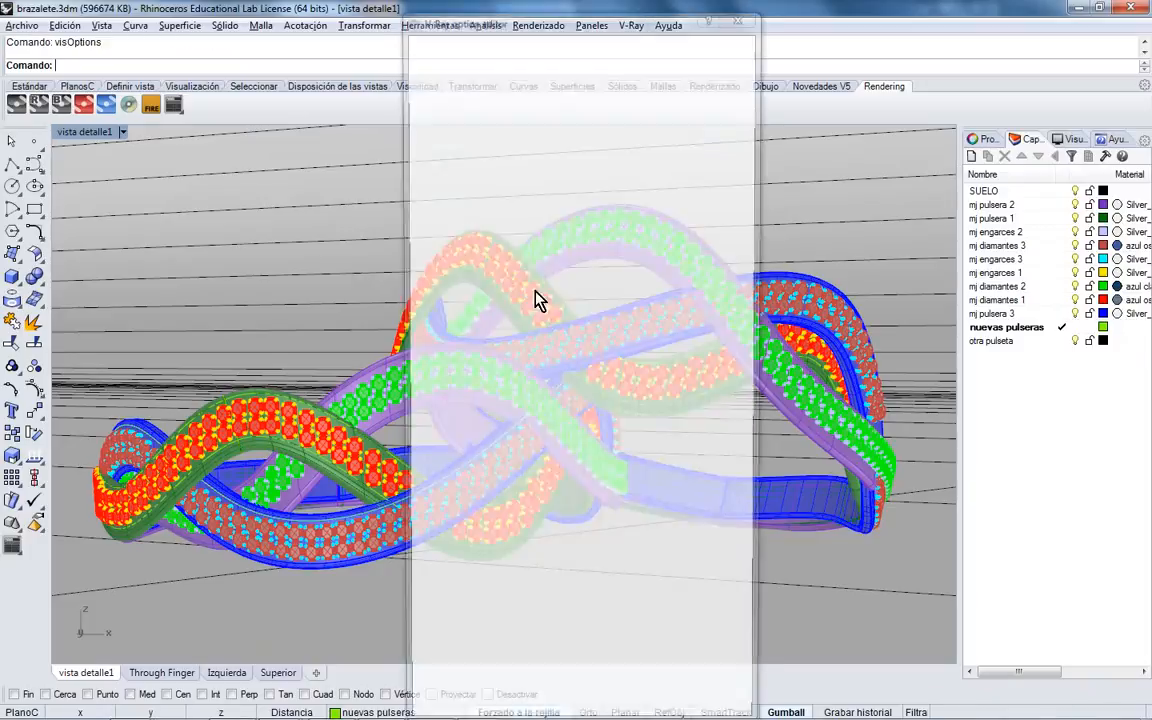
{"action": "left_click_drag", "start_coordinate": [571, 22], "coordinate": [496, 22]}
- Expand the Global switches, System, Camera, Environment, Image sampler, DMC sampler and Color mapping rollouts
{"action": "left_click", "coordinate": [510, 72]}
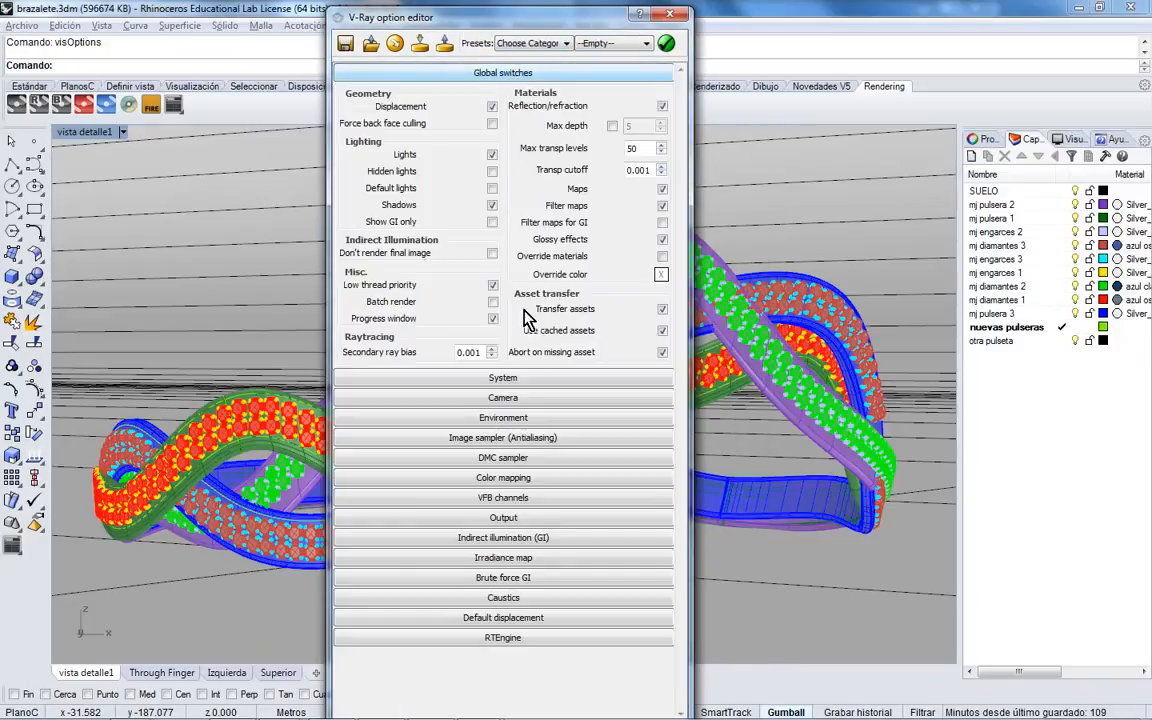
{"action": "left_click", "coordinate": [525, 379]}
{"action": "left_click", "coordinate": [540, 470]}
{"action": "scroll", "coordinate": [557, 468], "scroll_direction": "down", "scroll_amount": 8}
{"action": "left_click", "coordinate": [548, 490]}
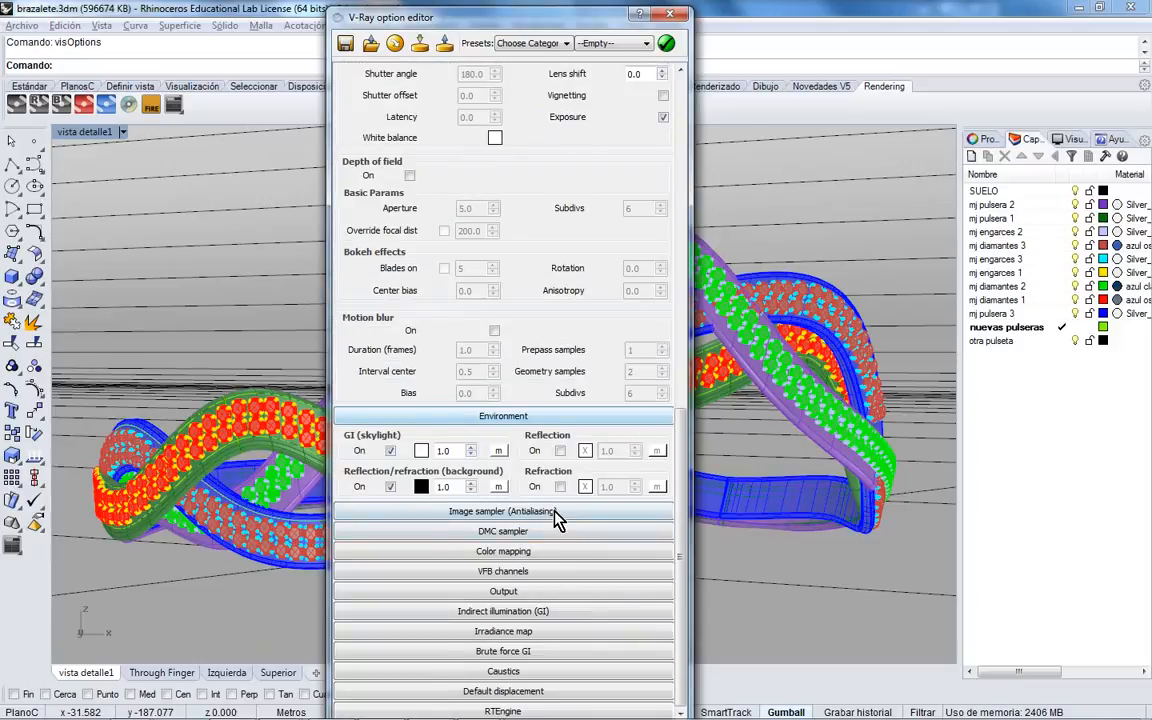
{"action": "left_click", "coordinate": [555, 512]}
{"action": "left_click", "coordinate": [555, 533]}
{"action": "left_click", "coordinate": [559, 551]}
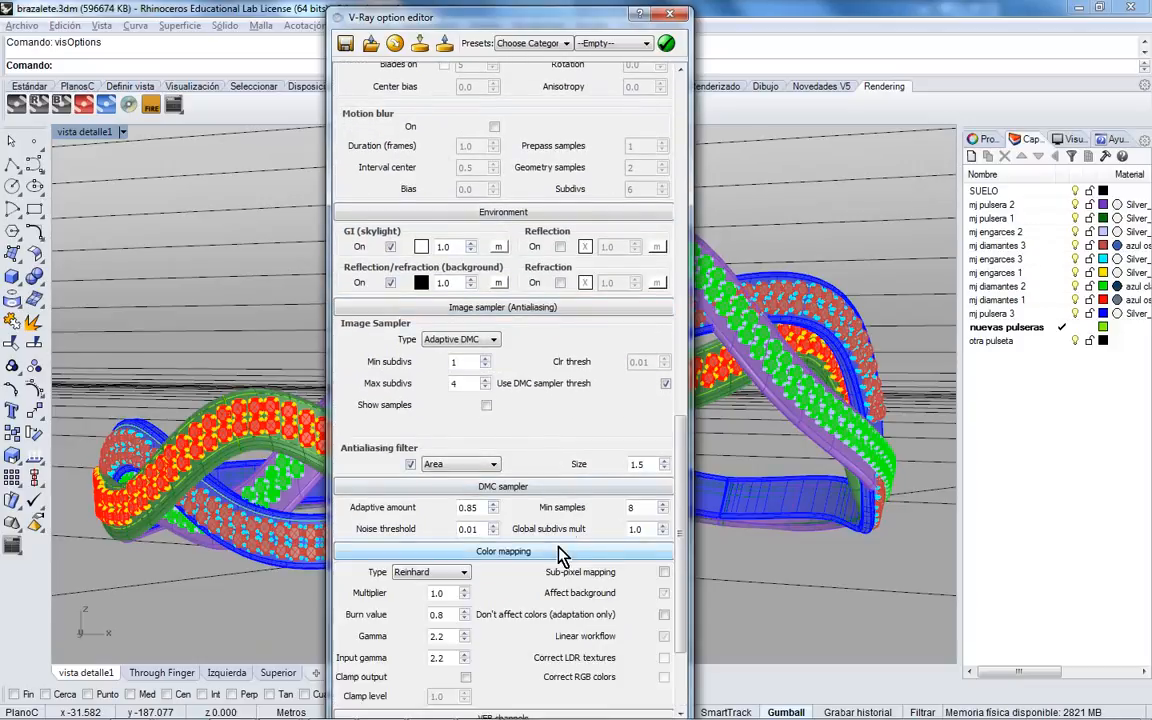
- Expand VFB channels, Output, GI, Irradiance map, Brute force, Caustics, Default displacement and RTEngine rollouts
{"action": "left_click", "coordinate": [560, 570]}
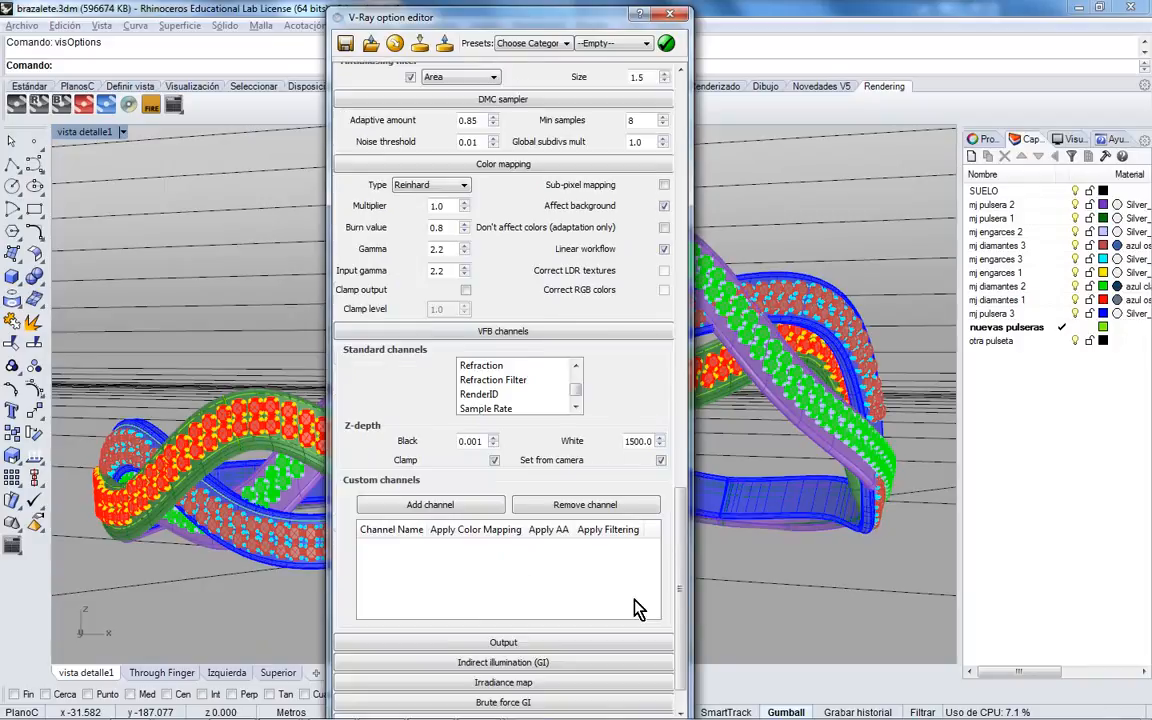
{"action": "left_click", "coordinate": [640, 590]}
{"action": "left_click", "coordinate": [641, 670]}
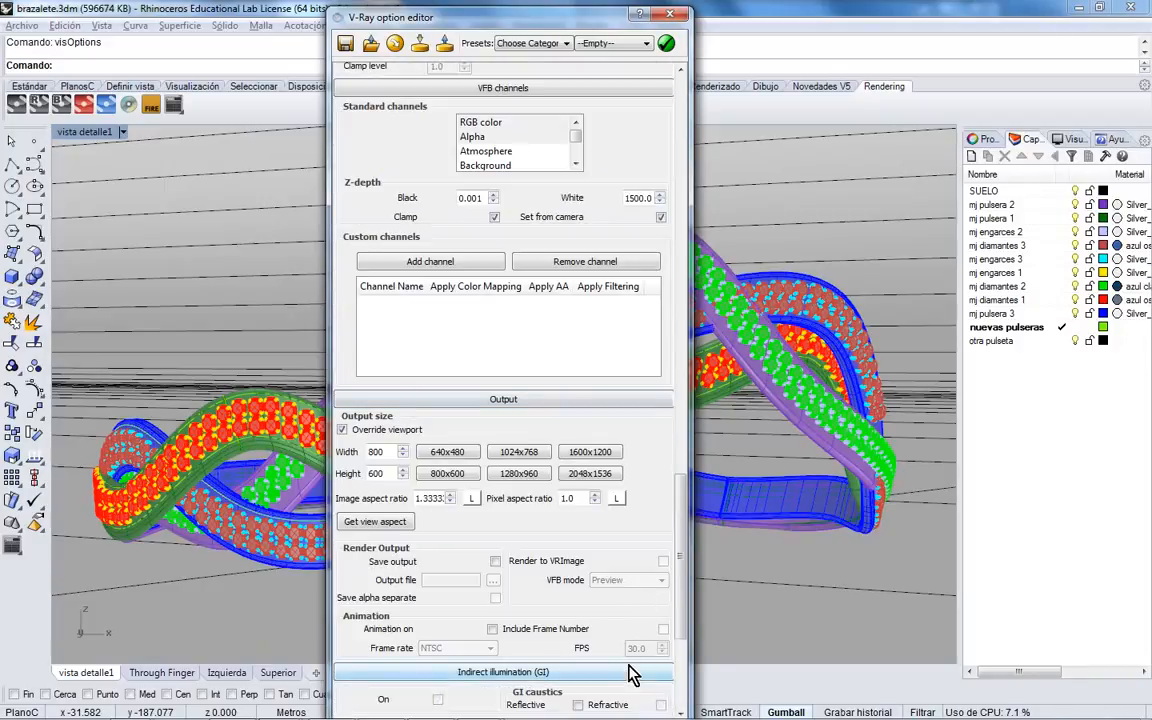
{"action": "left_click", "coordinate": [645, 632]}
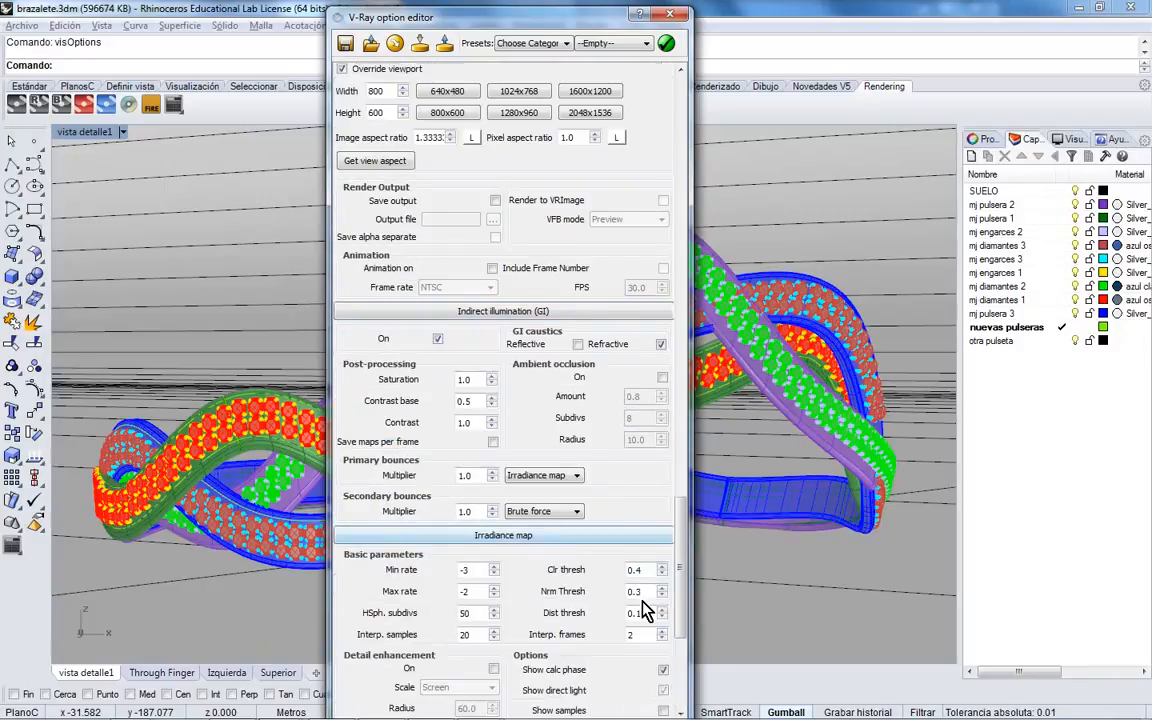
{"action": "left_click", "coordinate": [640, 662]}
{"action": "left_click", "coordinate": [631, 673]}
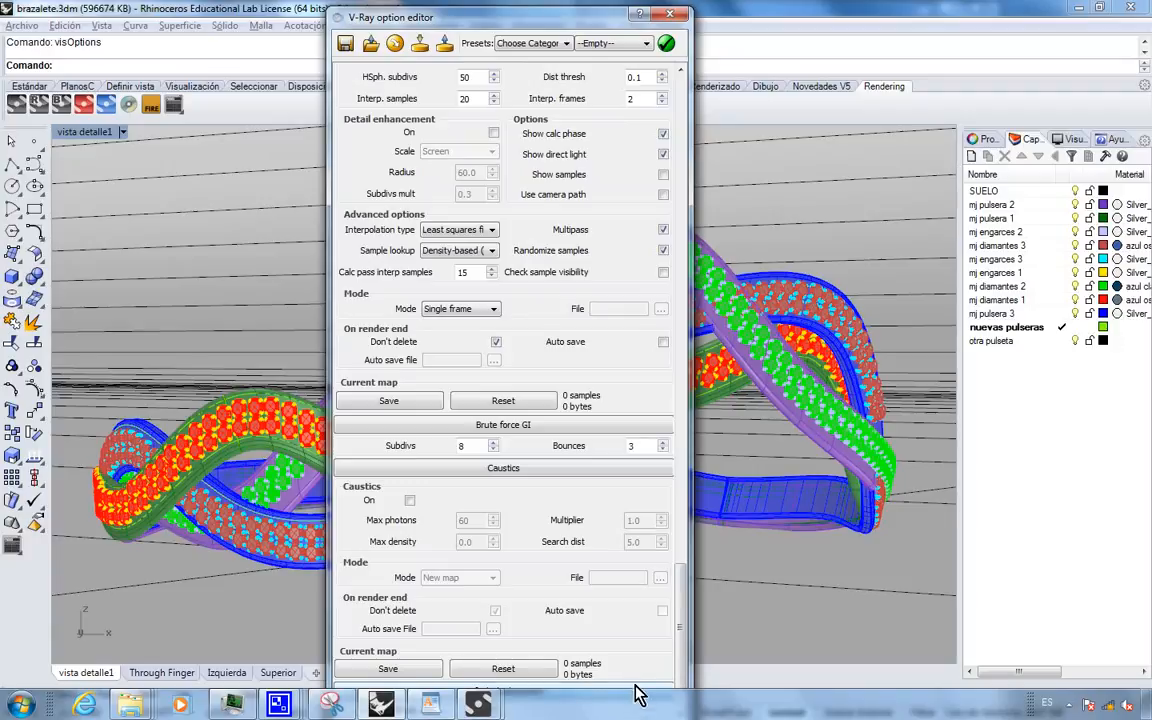
{"action": "left_click", "coordinate": [660, 694]}
{"action": "left_click", "coordinate": [645, 712]}
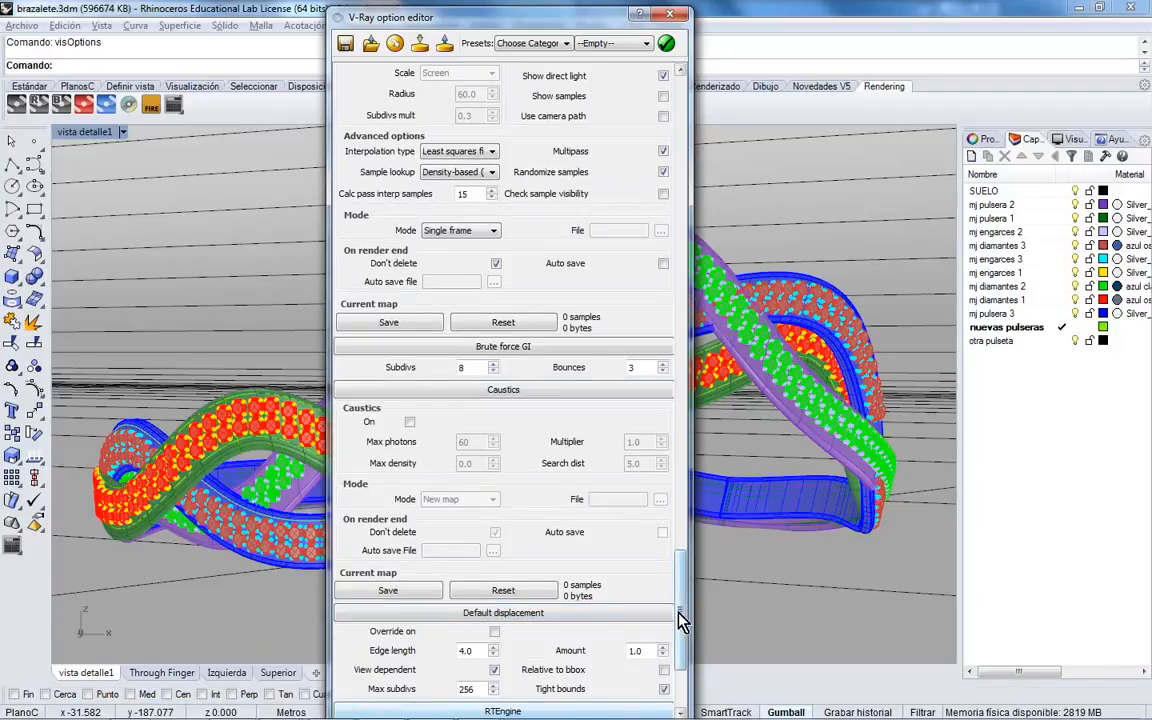
{"action": "left_click_drag", "start_coordinate": [684, 689], "coordinate": [686, 168]}
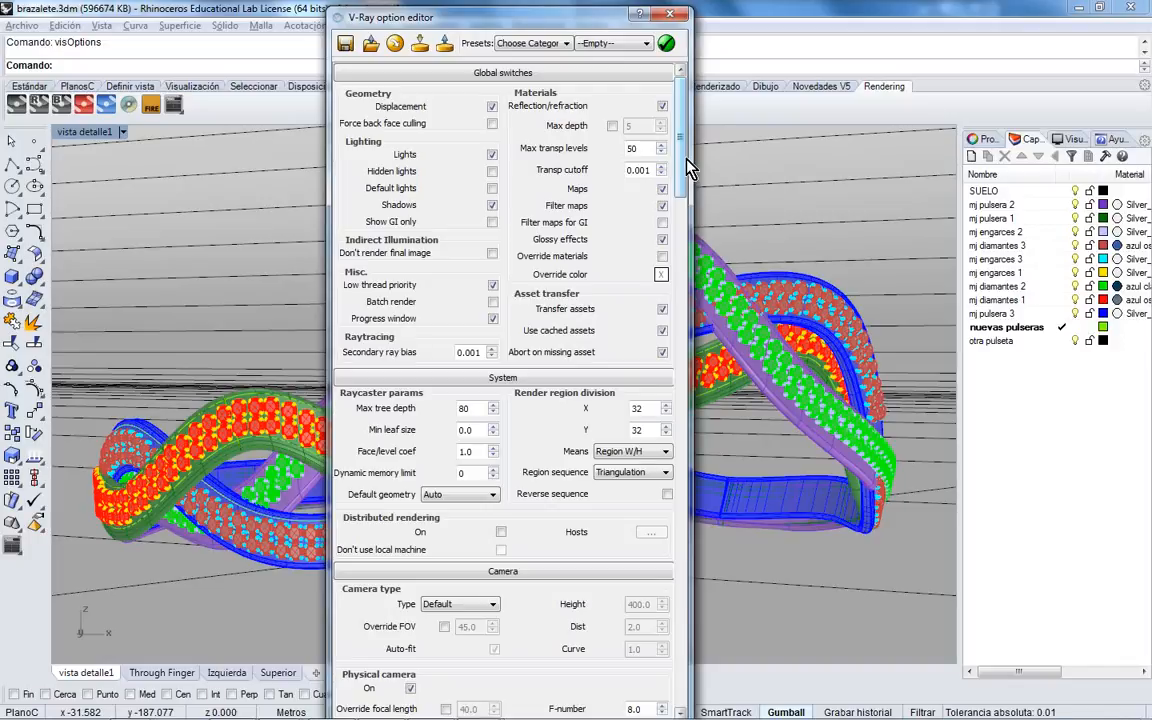
- Scroll through the V-Ray settings (Reinhard, gamma 2.2, linear workflow) and close the option editor
{"action": "left_click_drag", "start_coordinate": [688, 168], "coordinate": [688, 395]}
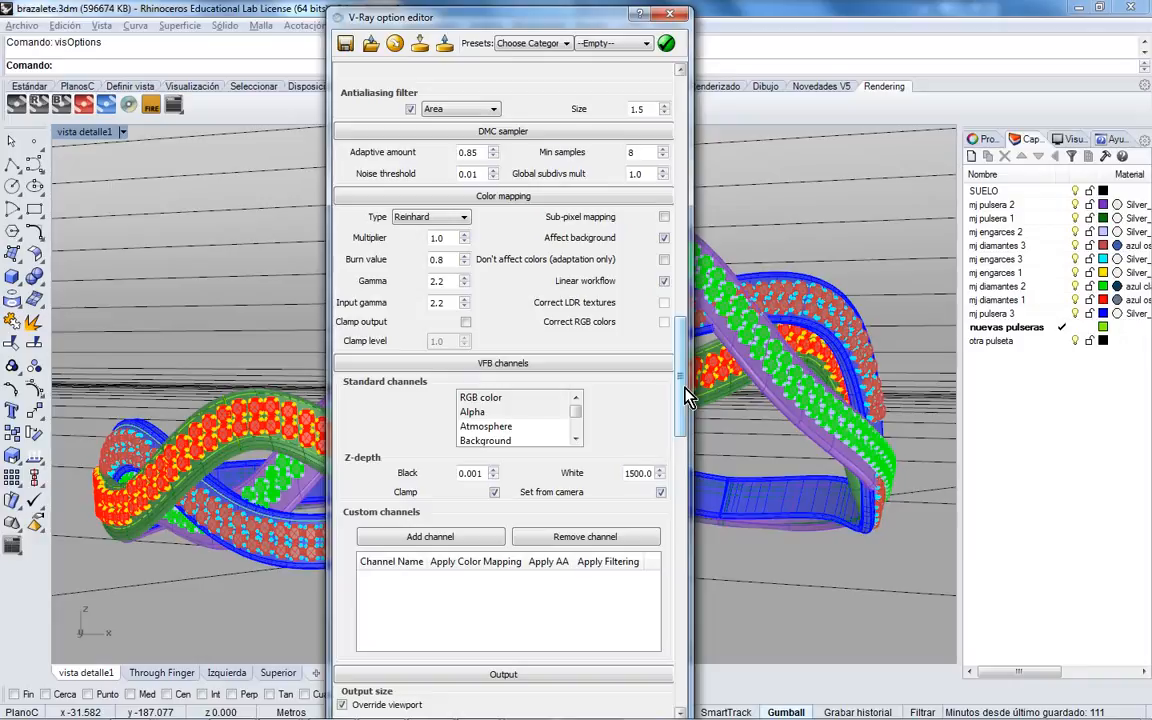
{"action": "left_click", "coordinate": [670, 14]}
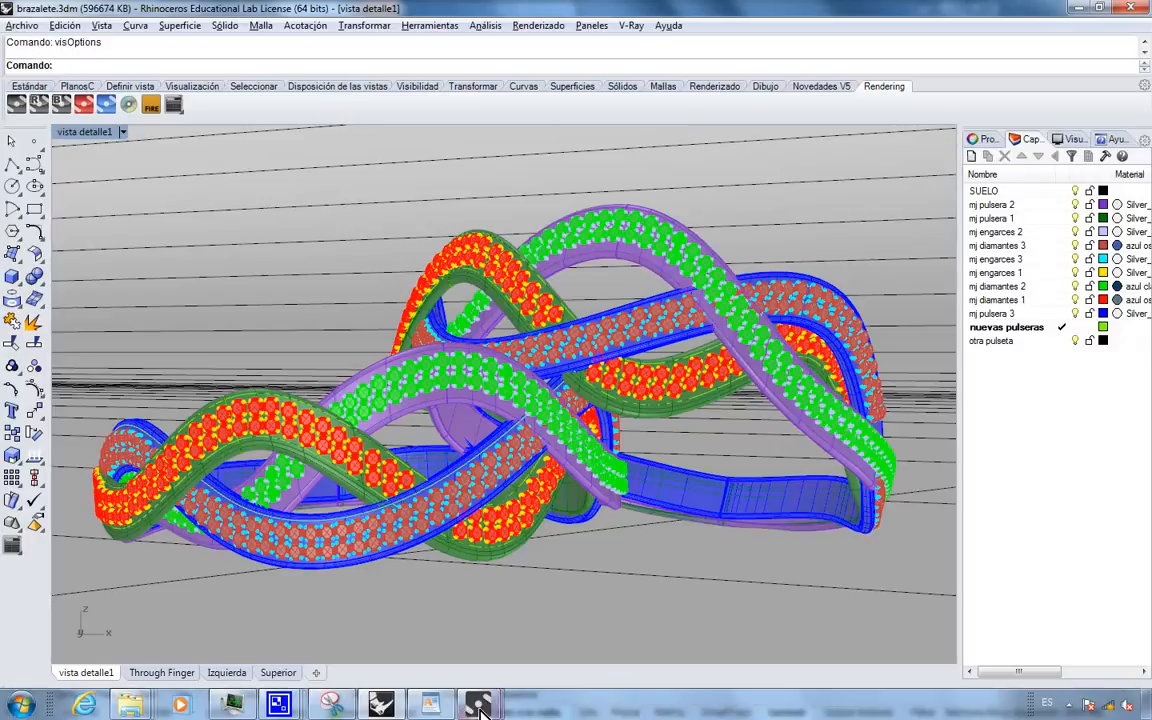
- Return to the WordPad notes and select the 'Maxwell Render - Representar' line
{"action": "left_click", "coordinate": [477, 692]}
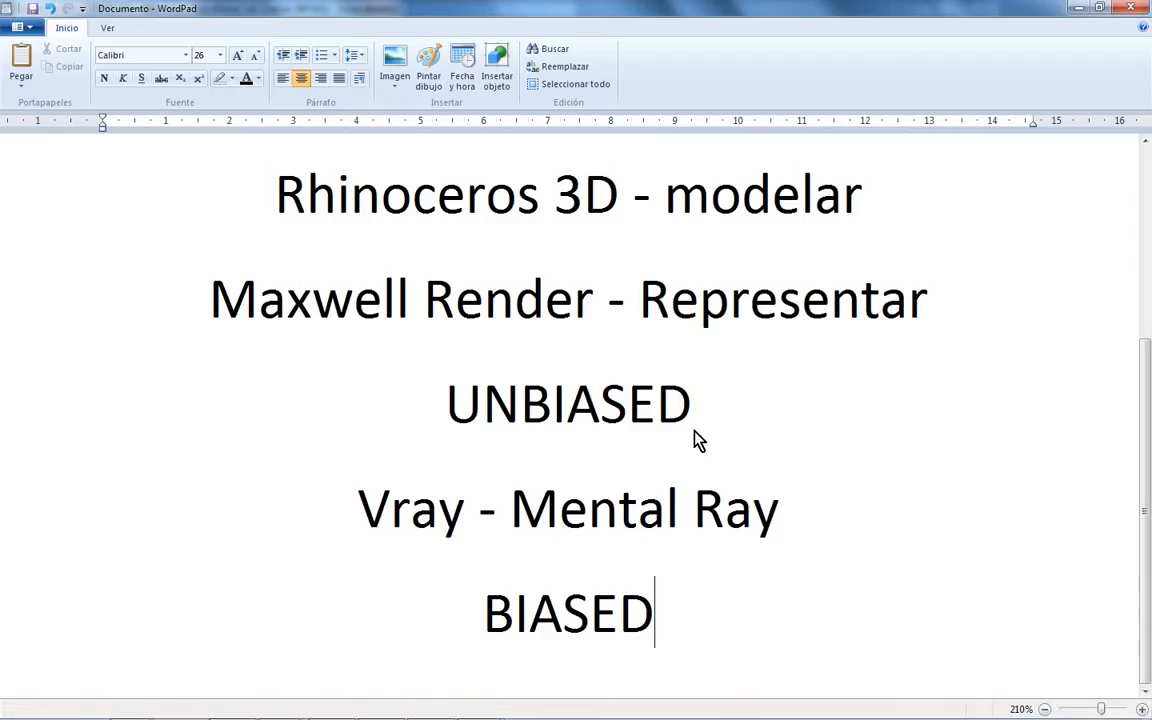
{"action": "left_click", "coordinate": [662, 316]}
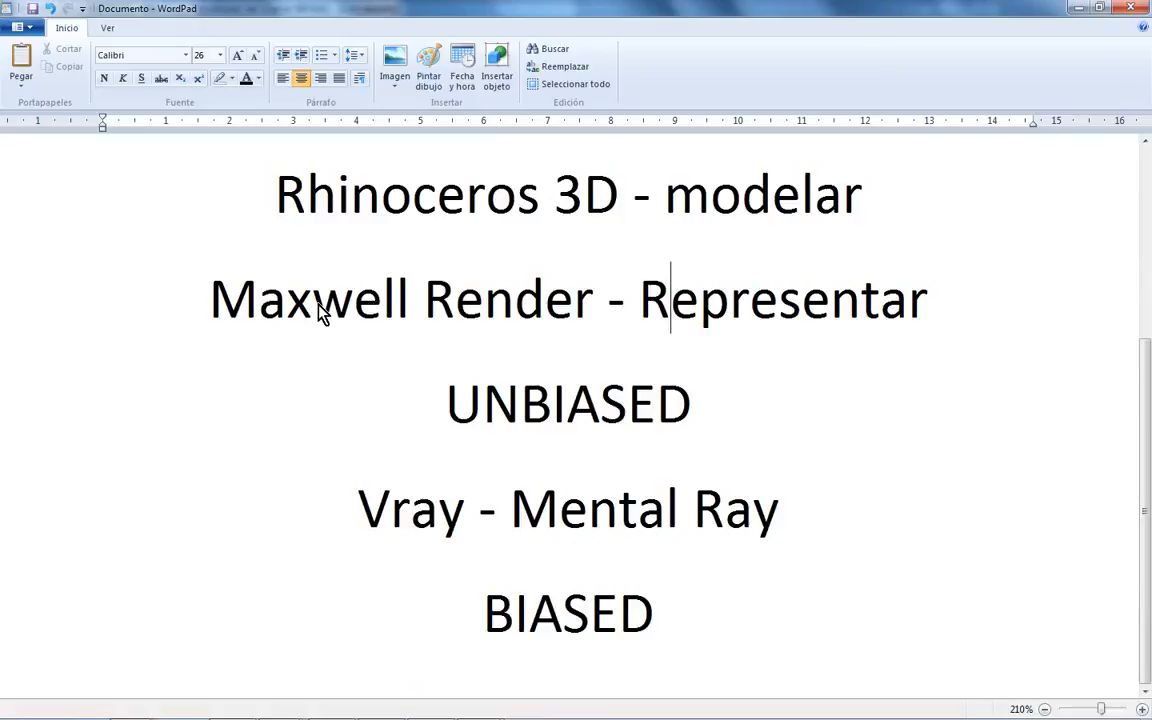
{"action": "left_click_drag", "start_coordinate": [205, 300], "coordinate": [866, 340]}
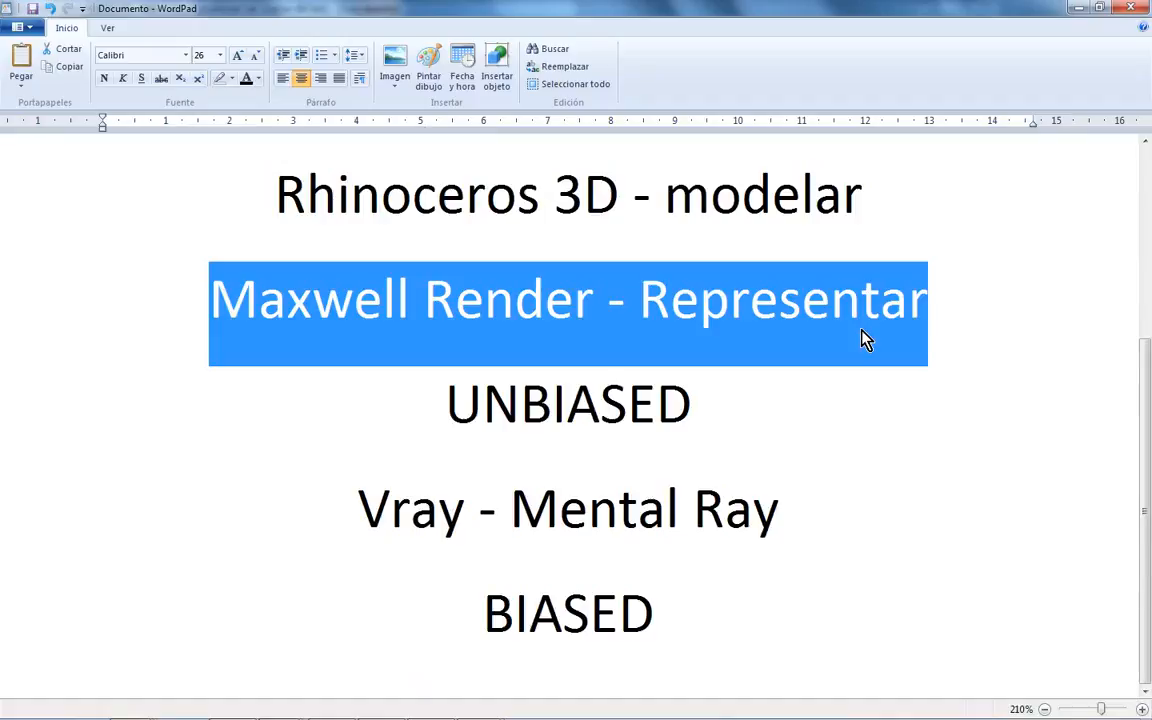
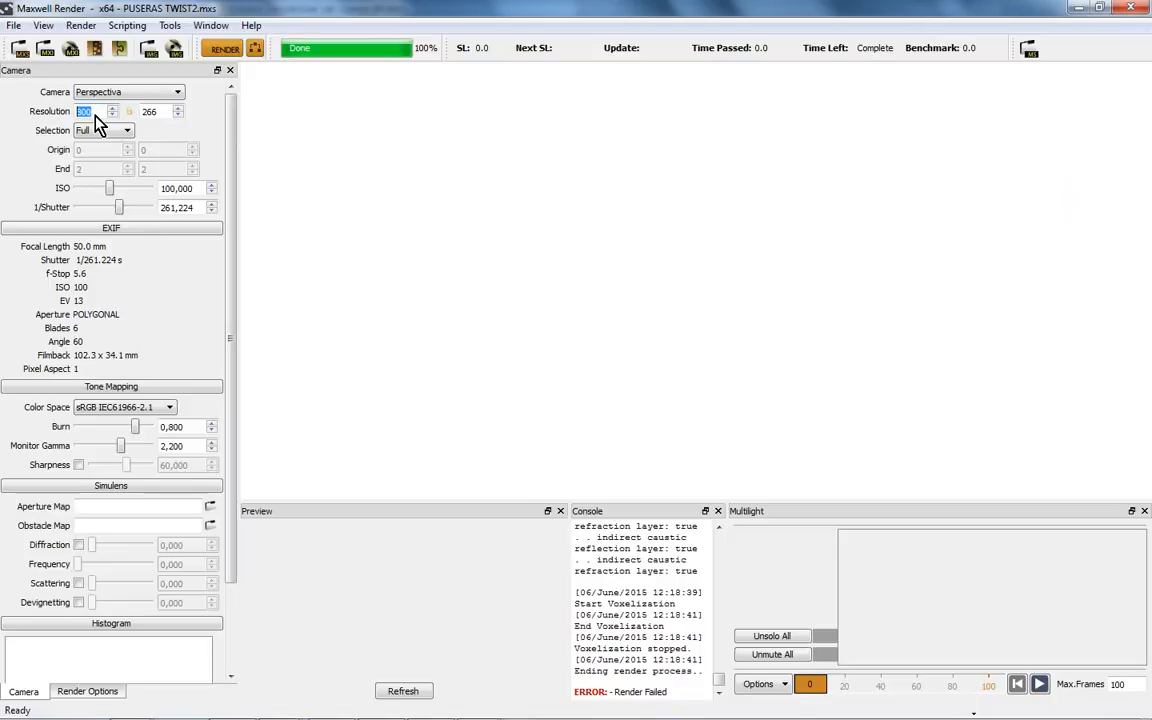
- Launch the bracelets render at 800 × 266, bringing up the resume-or-restart MXI prompt
{"action": "left_click", "coordinate": [224, 49]}
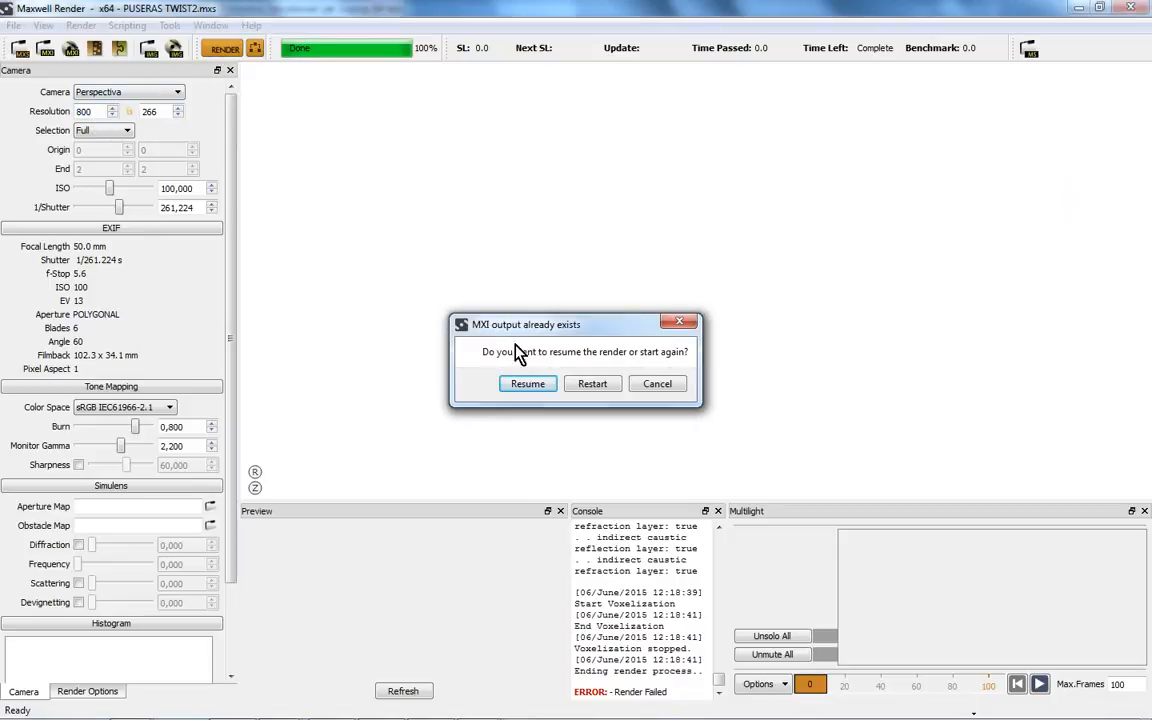
- Restart the render from scratch, overwrite the existing PNG, and stop it around SL 6
{"action": "left_click", "coordinate": [592, 384]}
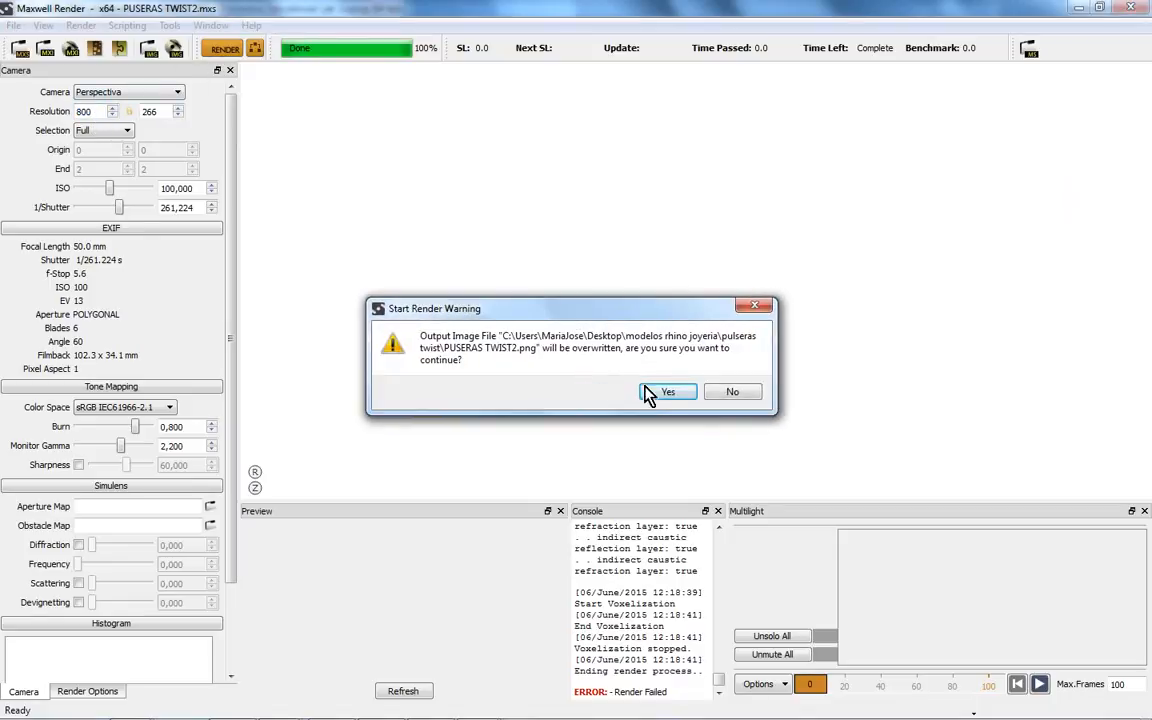
{"action": "left_click", "coordinate": [585, 391]}
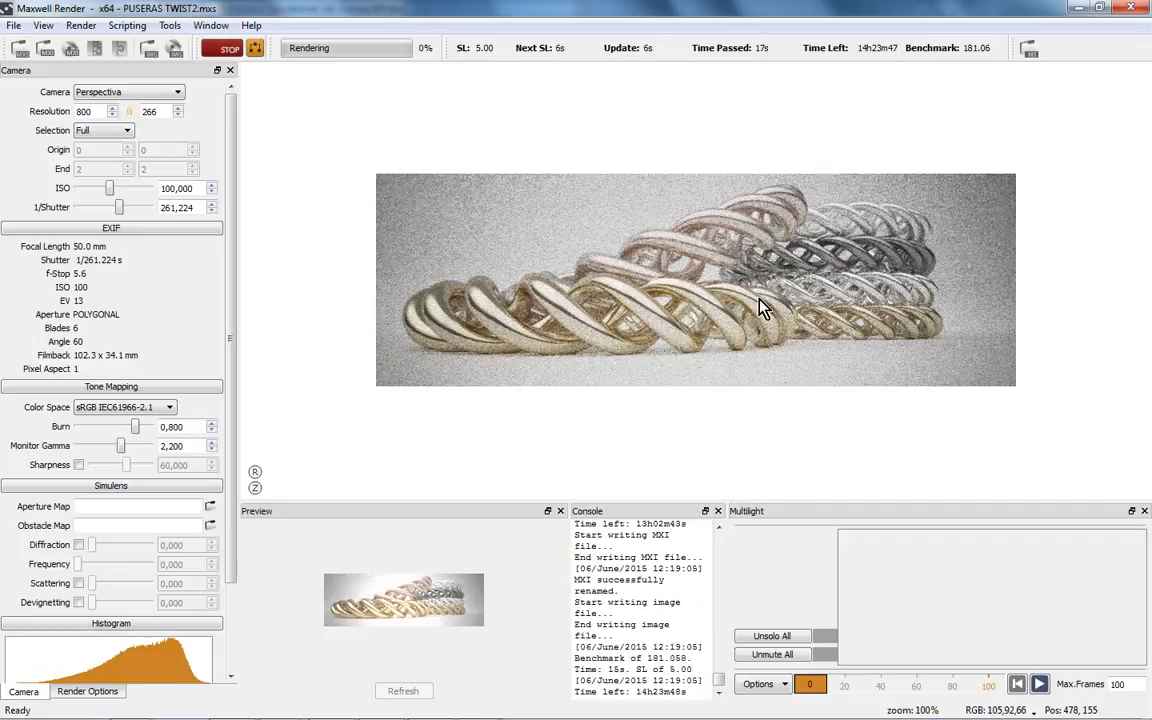
{"action": "left_click", "coordinate": [224, 57]}
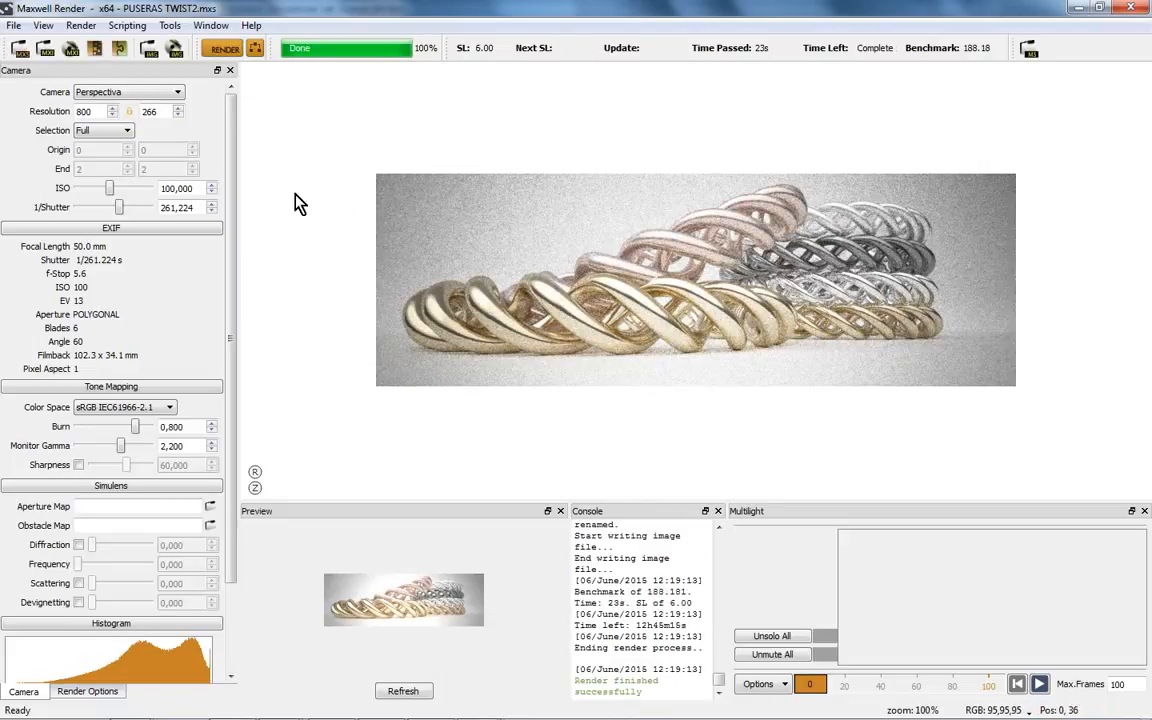
- Resume the stopped bracelets render from its MXI so it refines toward SL 8
{"action": "left_click", "coordinate": [225, 52]}
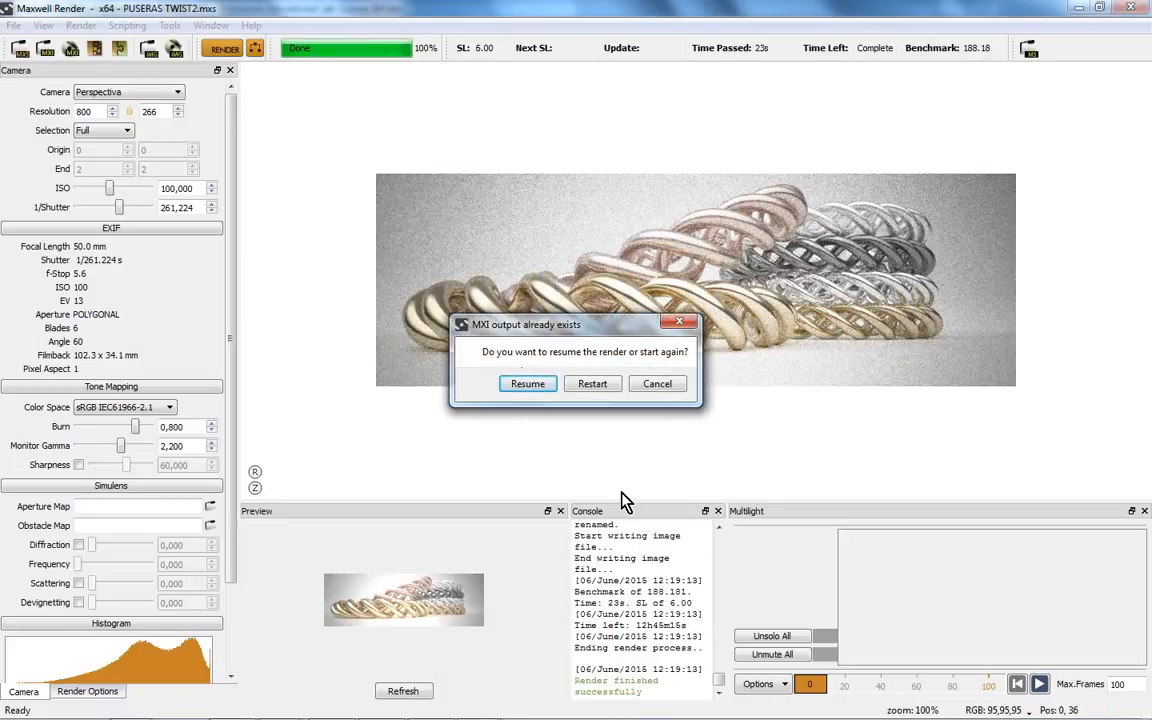
{"action": "left_click", "coordinate": [540, 391]}
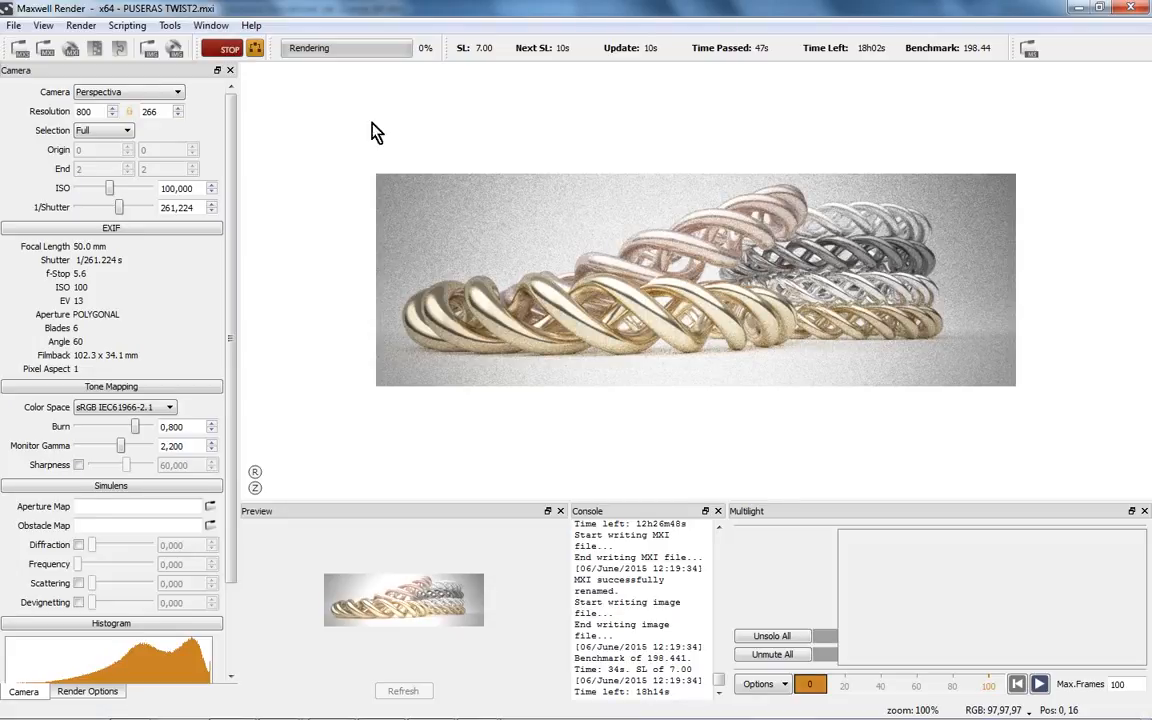
{"action": "left_click", "coordinate": [14, 25]}
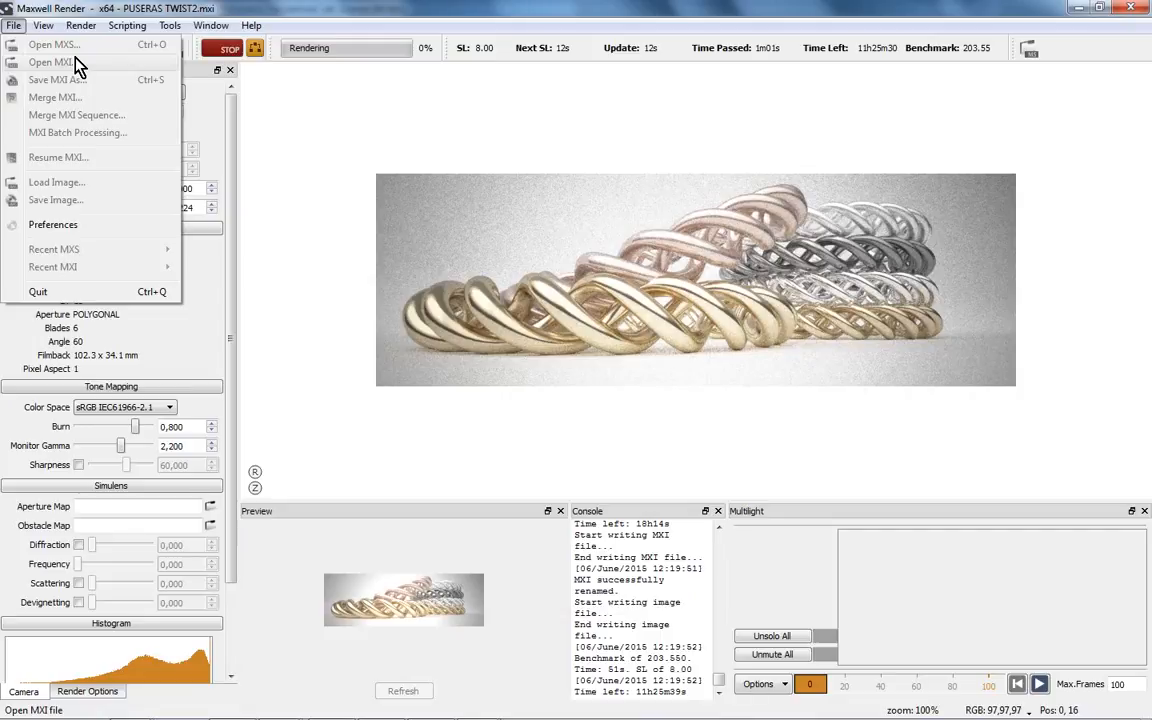
{"action": "left_click", "coordinate": [405, 277]}
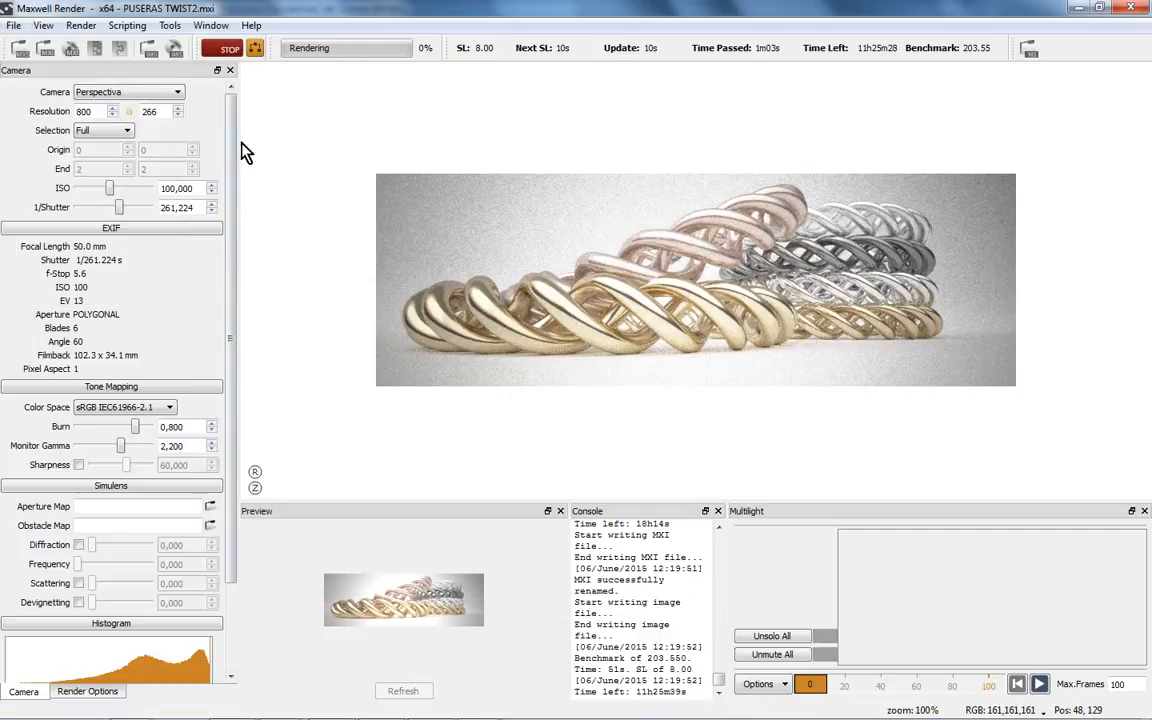
- Show Render Options and stop the resumed render at SL 8.91, writing its output
{"action": "left_click", "coordinate": [85, 698]}
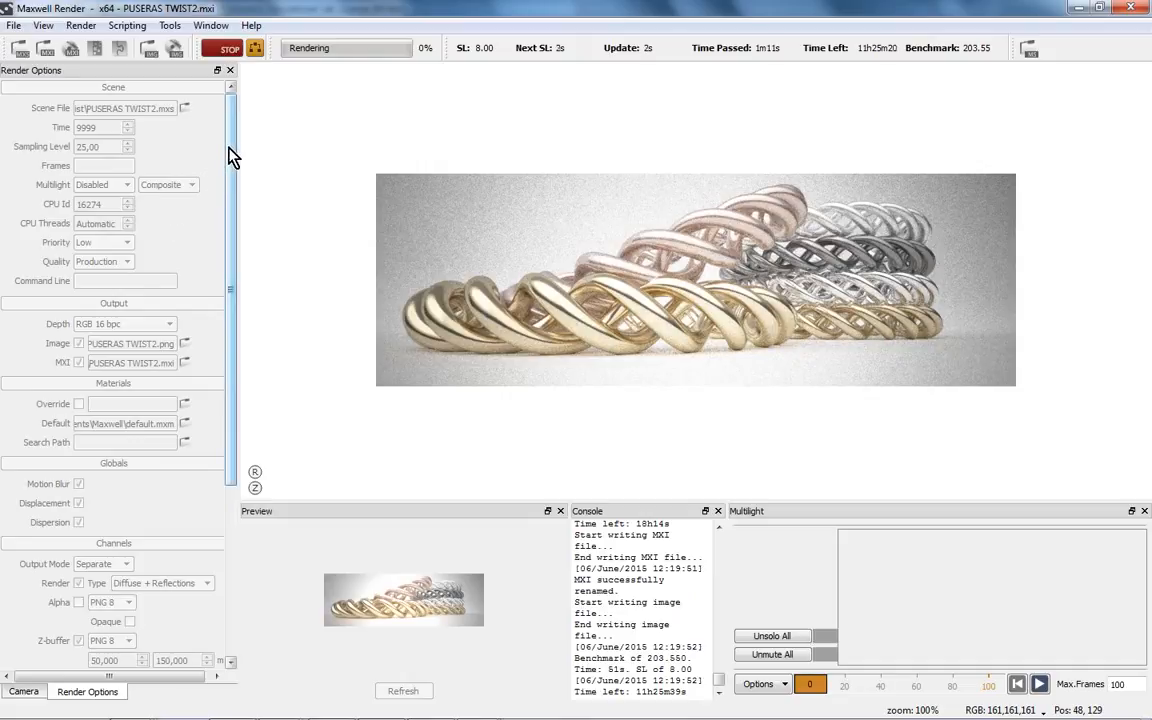
{"action": "left_click", "coordinate": [229, 48]}
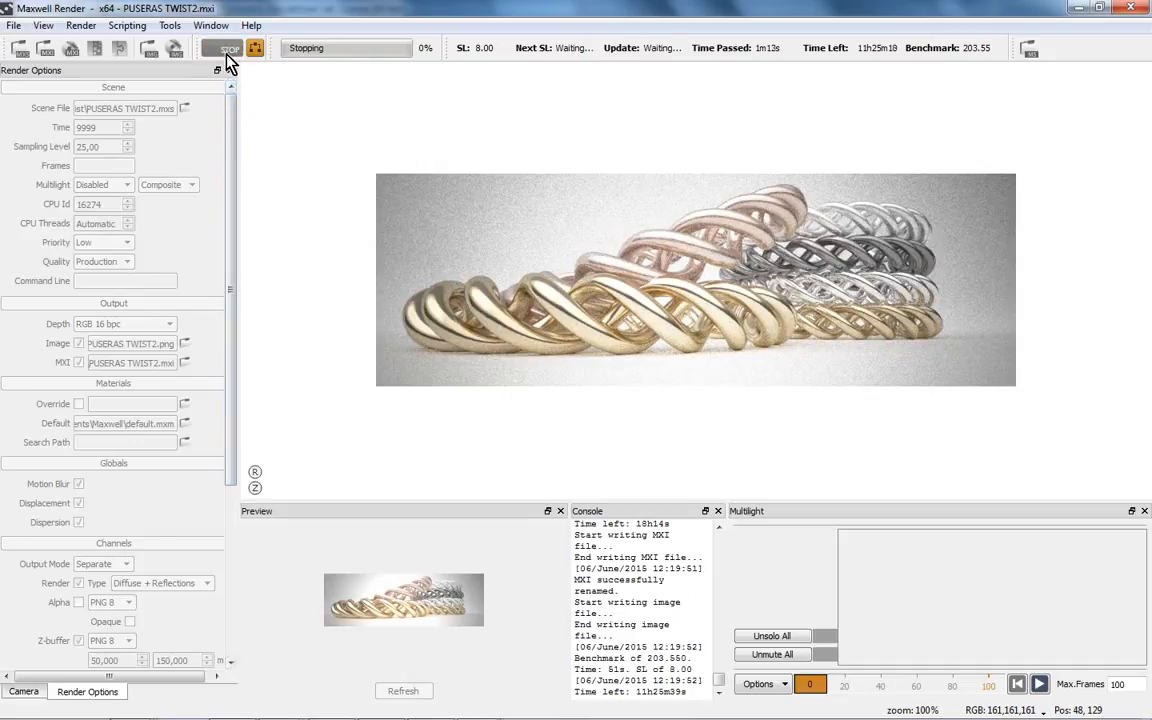
{"action": "left_click_drag", "start_coordinate": [229, 163], "coordinate": [232, 432]}
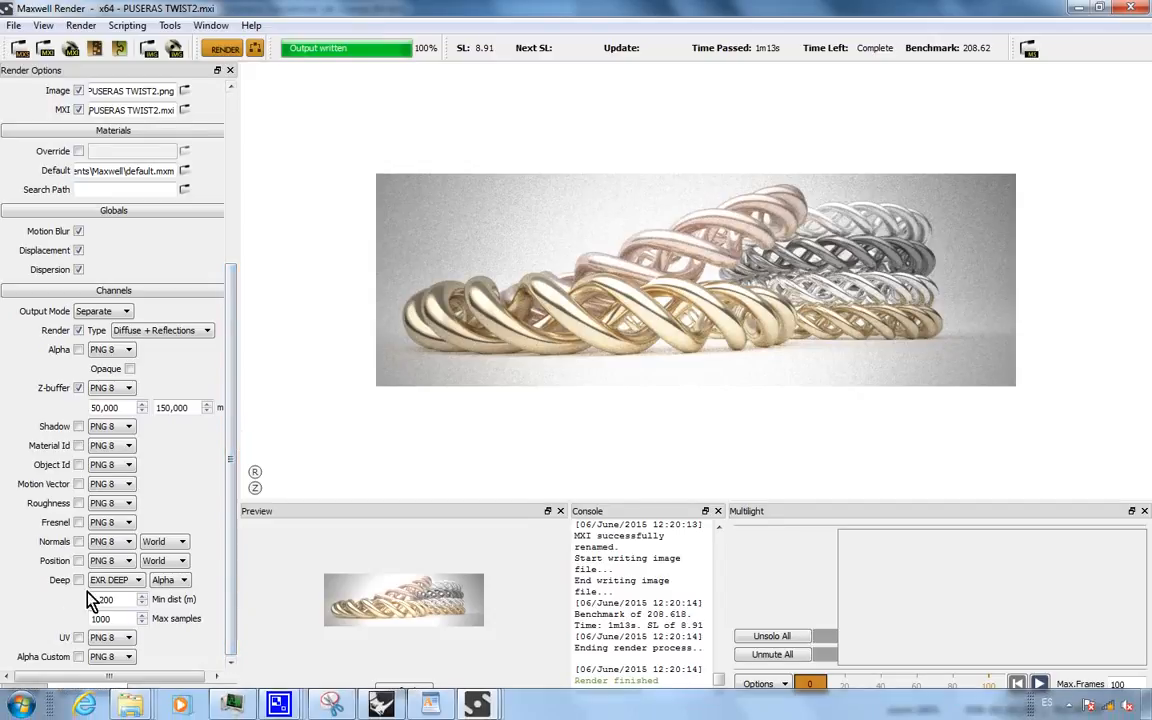
- Zoom the render view in to 4000% to check noise, then back out to 150%
{"action": "scroll", "coordinate": [226, 257], "scroll_direction": "up", "scroll_amount": 5}
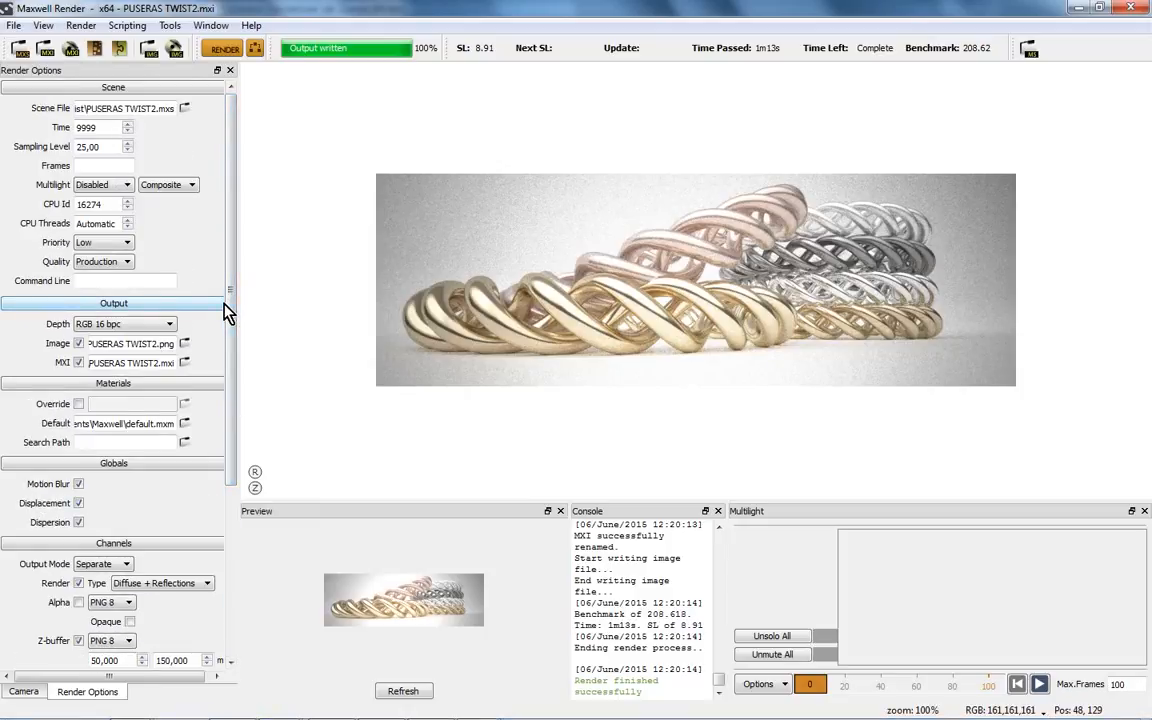
{"action": "scroll", "coordinate": [442, 270], "scroll_direction": "up", "scroll_amount": 2}
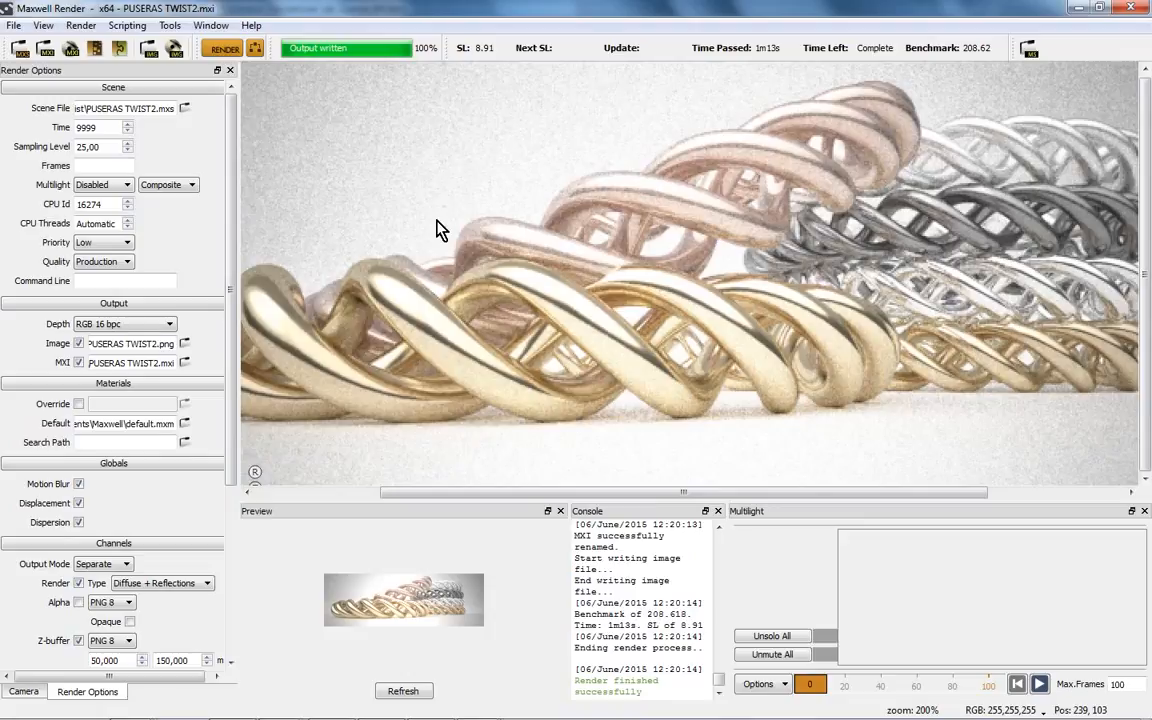
{"action": "scroll", "coordinate": [489, 172], "scroll_direction": "up", "scroll_amount": 2}
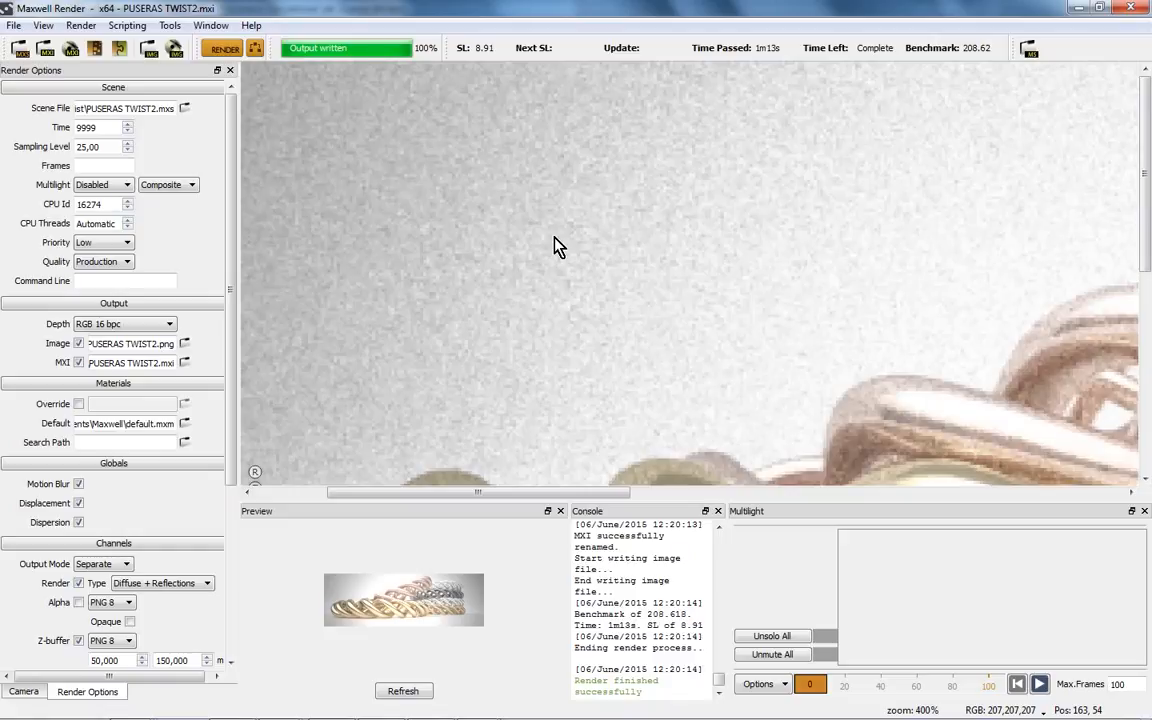
{"action": "scroll", "coordinate": [548, 216], "scroll_direction": "up", "scroll_amount": 4}
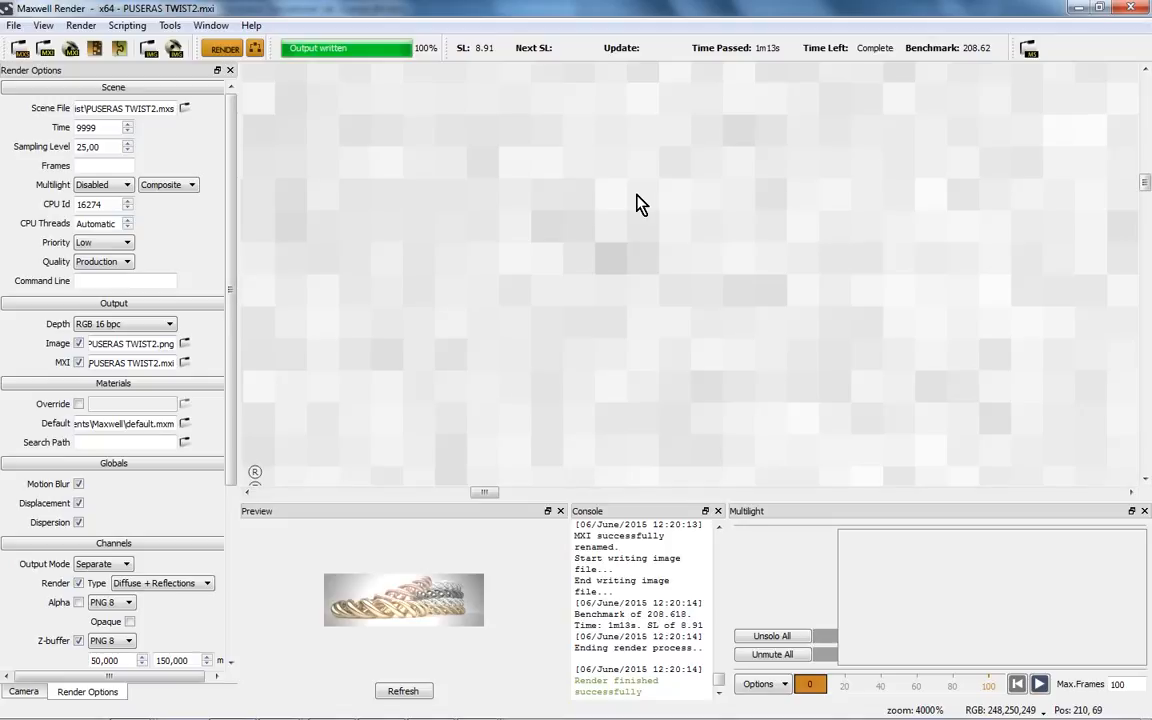
{"action": "scroll", "coordinate": [636, 283], "scroll_direction": "down", "scroll_amount": 10}
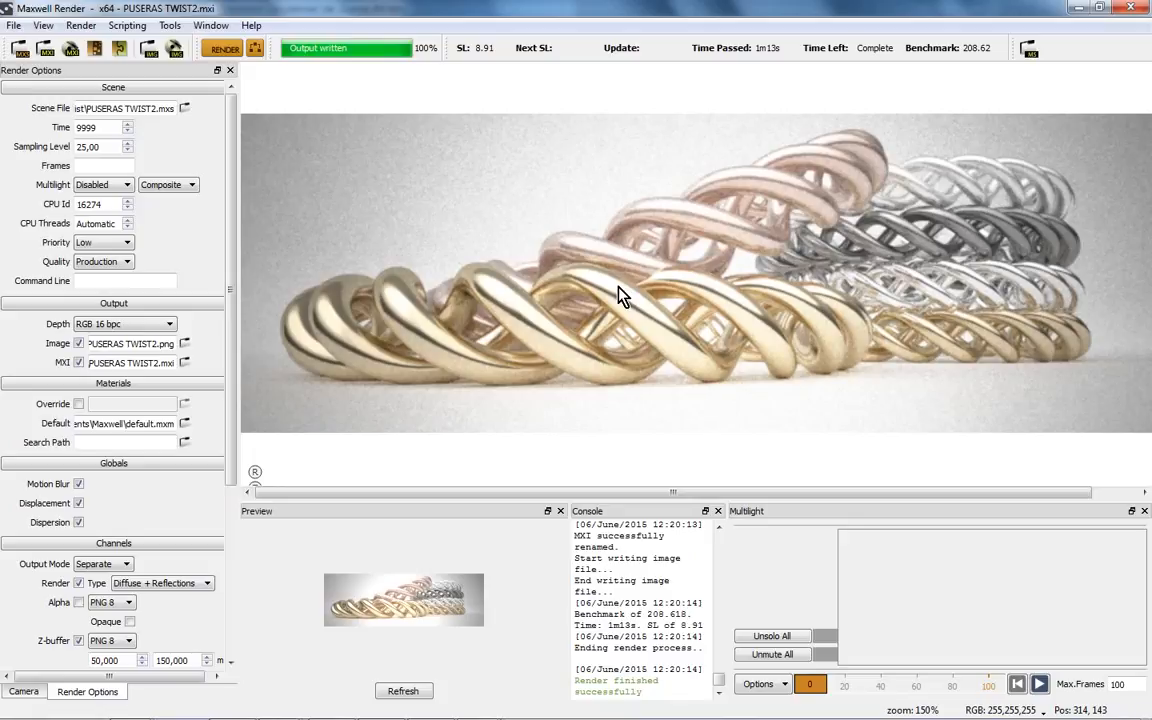
- Restore the CamStudio recorder window from the taskbar and move it higher on screen
{"action": "mouse_move", "coordinate": [440, 717]}
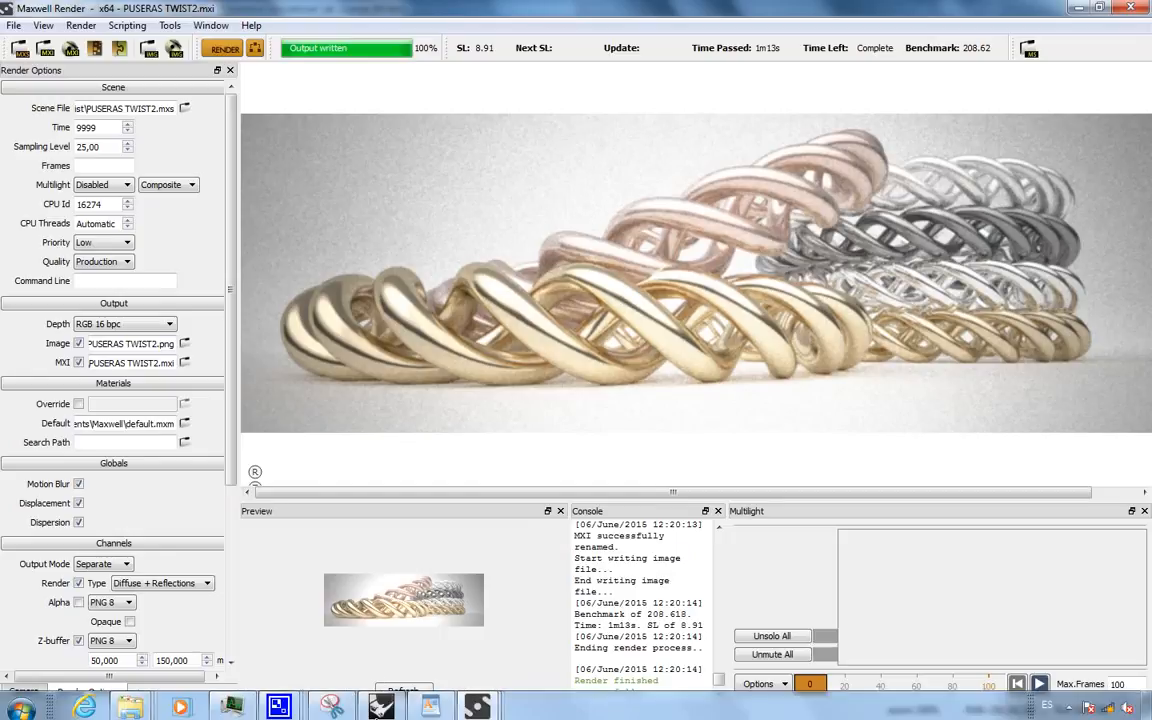
{"action": "mouse_move", "coordinate": [285, 706]}
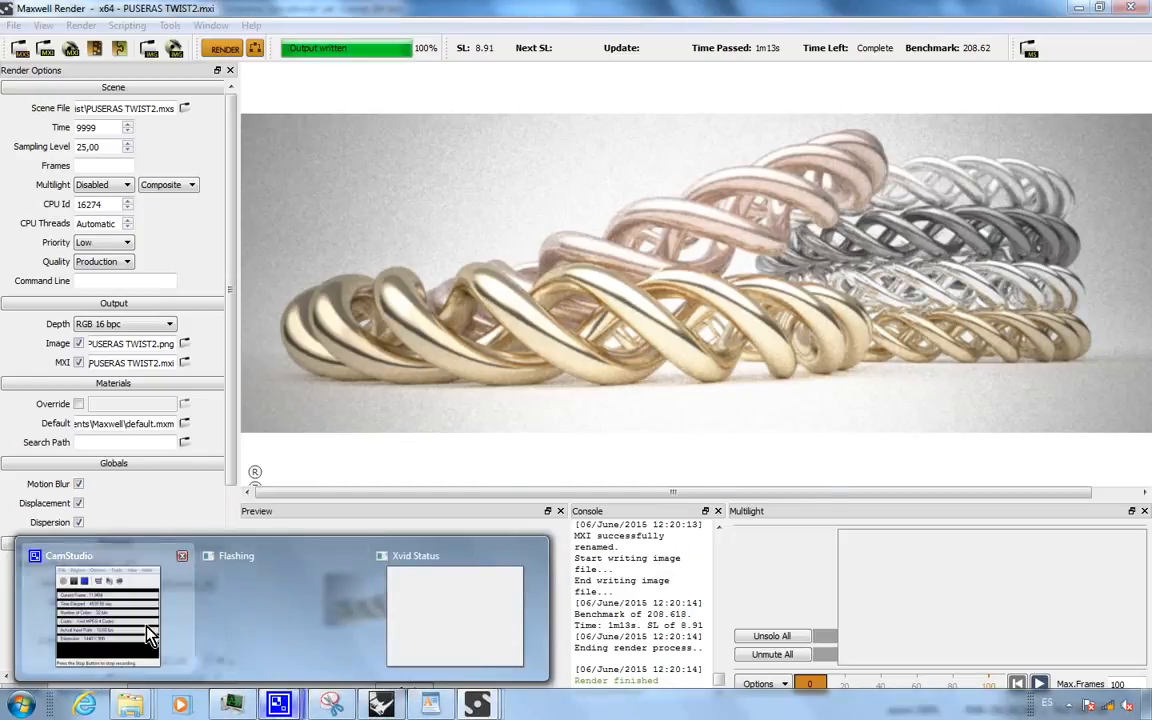
{"action": "left_click", "coordinate": [131, 563]}
{"action": "left_click_drag", "start_coordinate": [688, 428], "coordinate": [684, 338]}
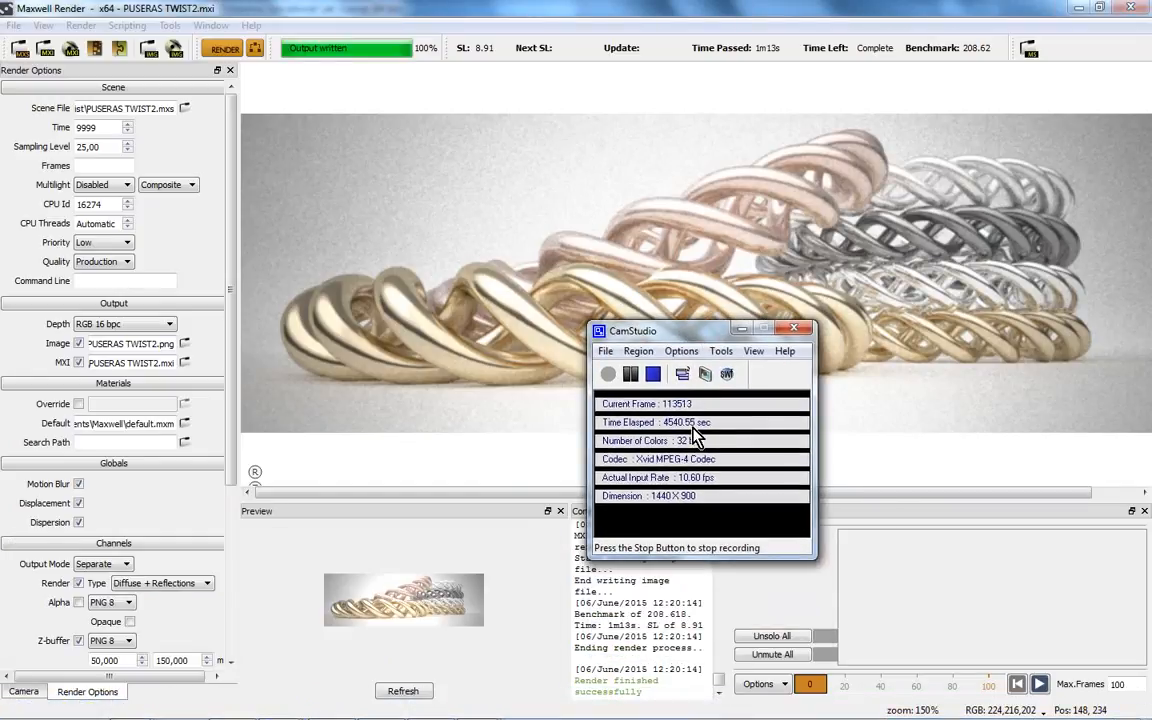